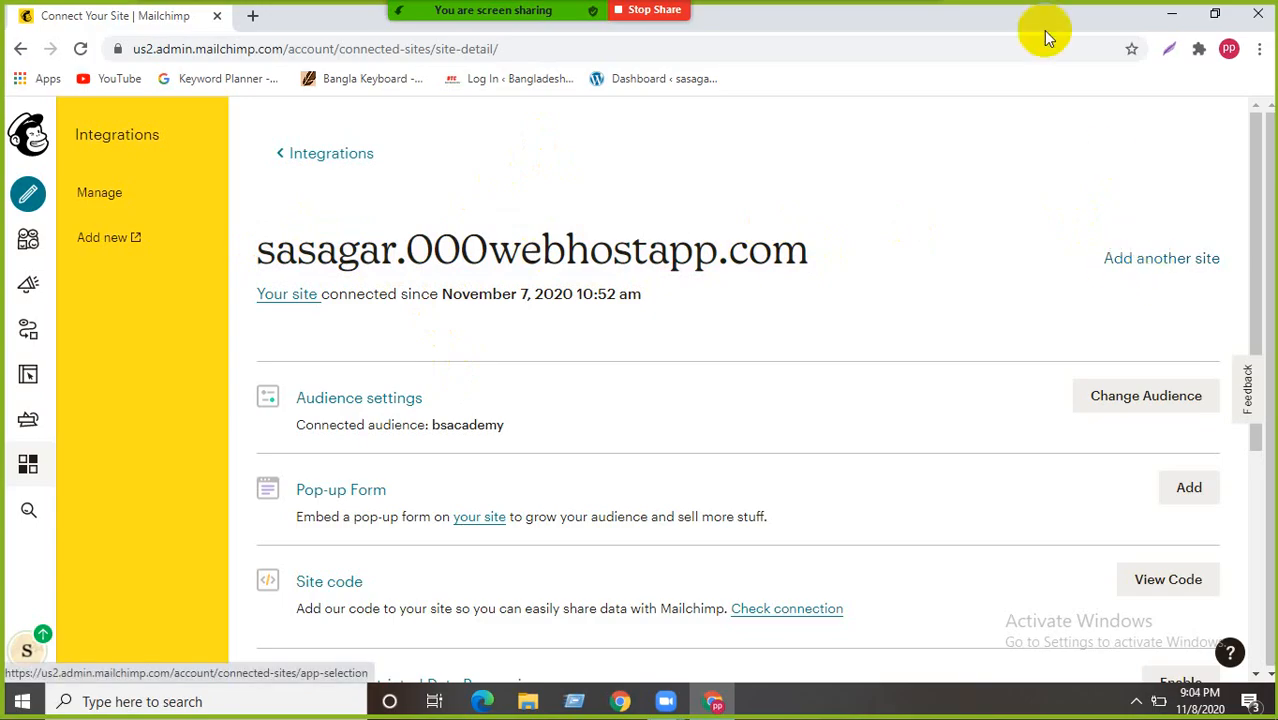
- In a new Chrome tab, run a Google search for 'prothom alo'
{"action": "left_click", "coordinate": [255, 15]}
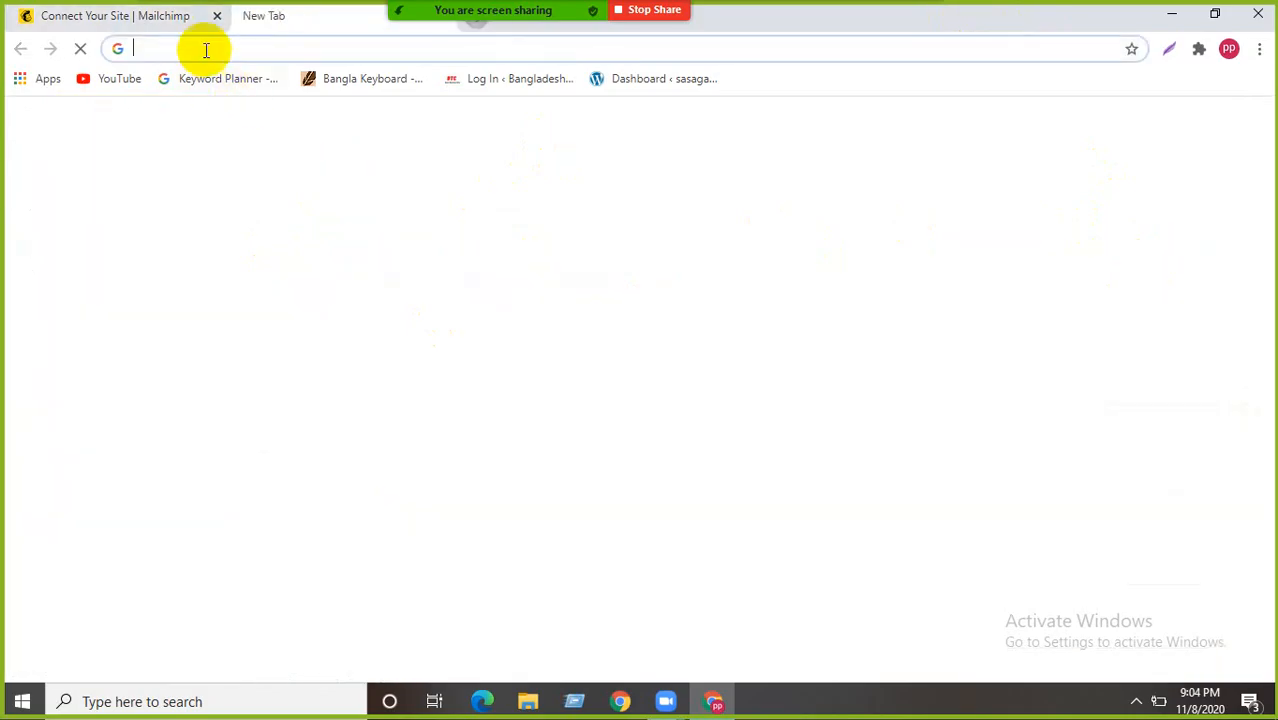
{"action": "left_click", "coordinate": [222, 48]}
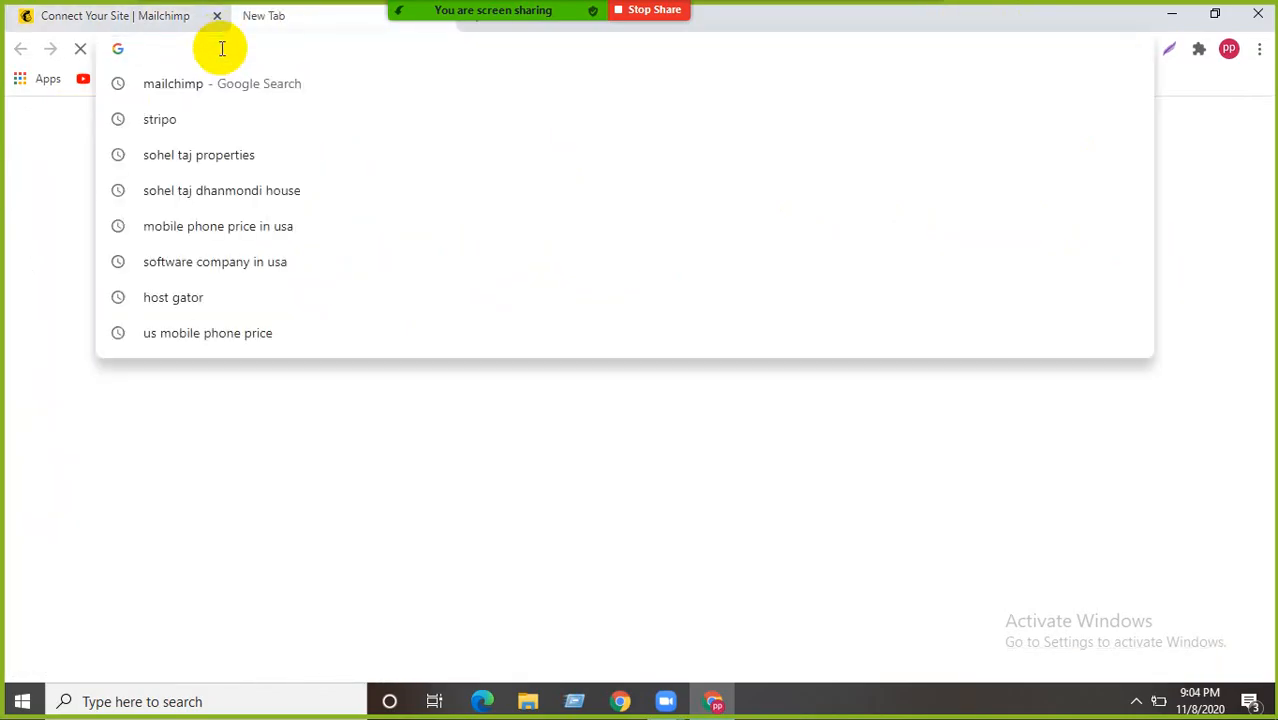
{"action": "type", "text": "pr"}
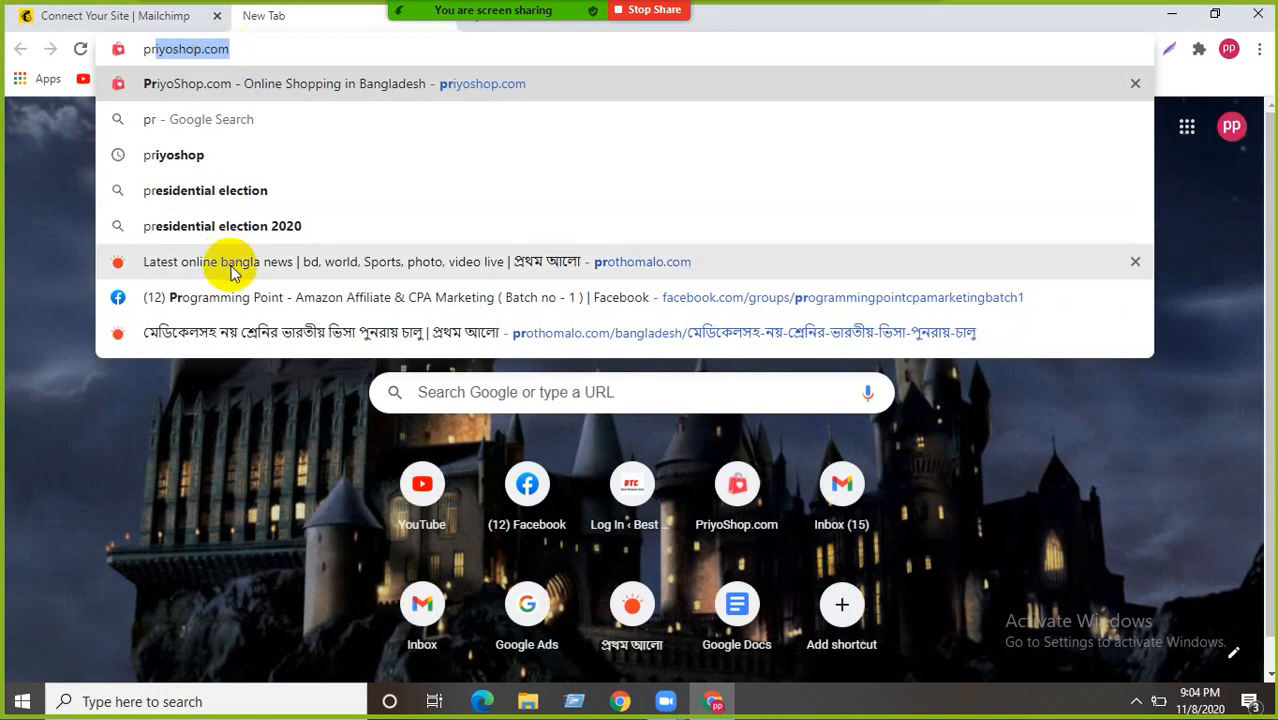
{"action": "left_click", "coordinate": [236, 49]}
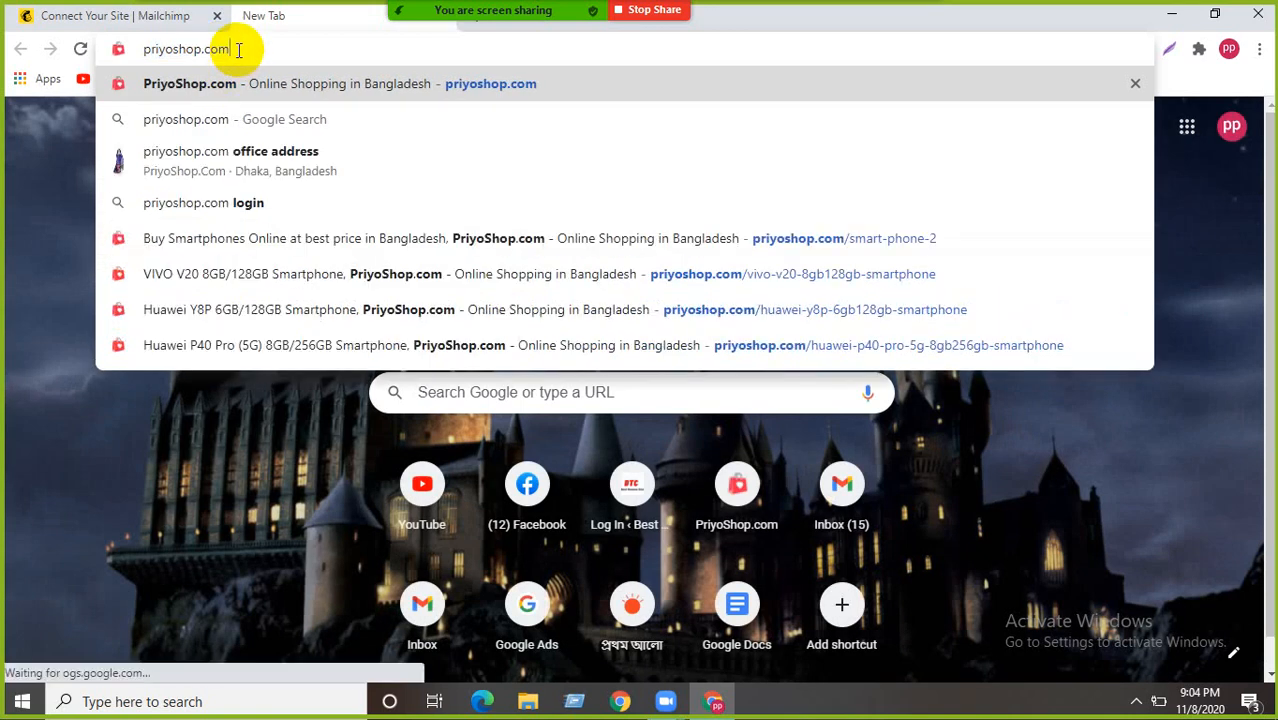
{"action": "key", "text": "BackSpace"}
{"action": "key", "text": "BackSpace"}
{"action": "key", "text": "BackSpace"}
{"action": "key", "text": "BackSpace"}
{"action": "key", "text": "BackSpace"}
{"action": "key", "text": "BackSpace"}
{"action": "key", "text": "BackSpace"}
{"action": "key", "text": "BackSpace"}
{"action": "key", "text": "BackSpace"}
{"action": "key", "text": "BackSpace"}
{"action": "key", "text": "BackSpace"}
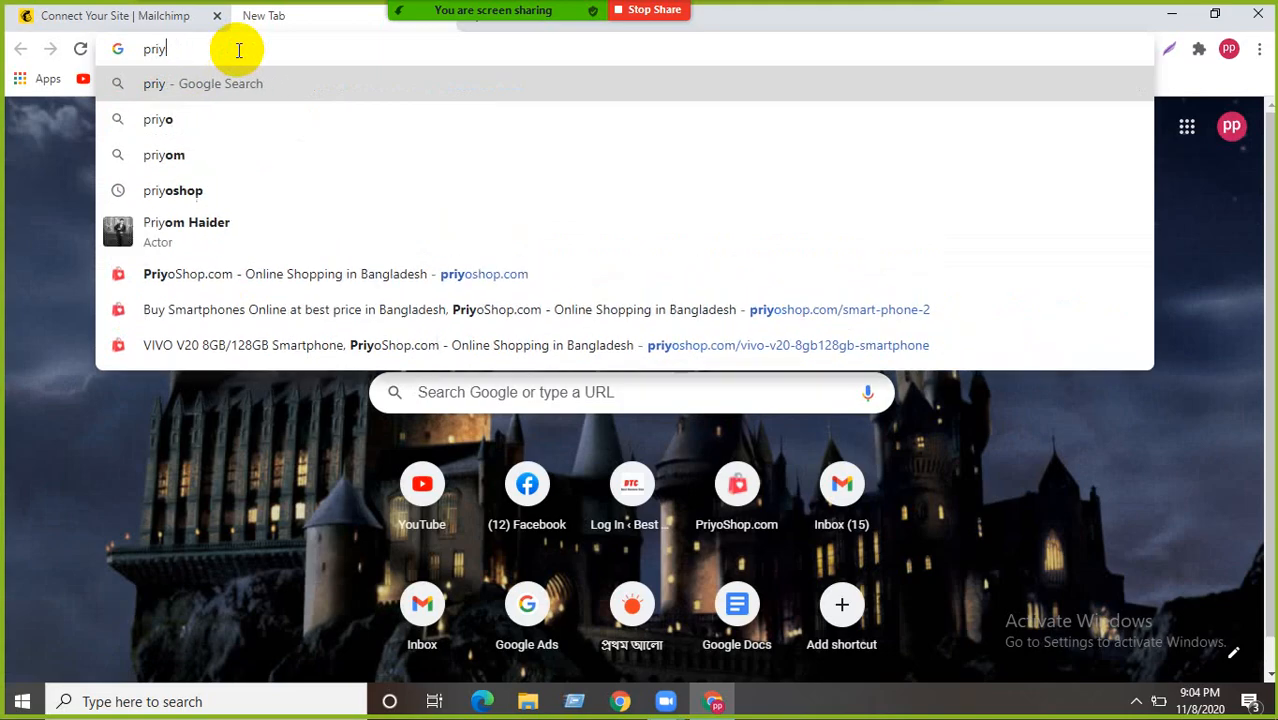
{"action": "type", "text": "oth"}
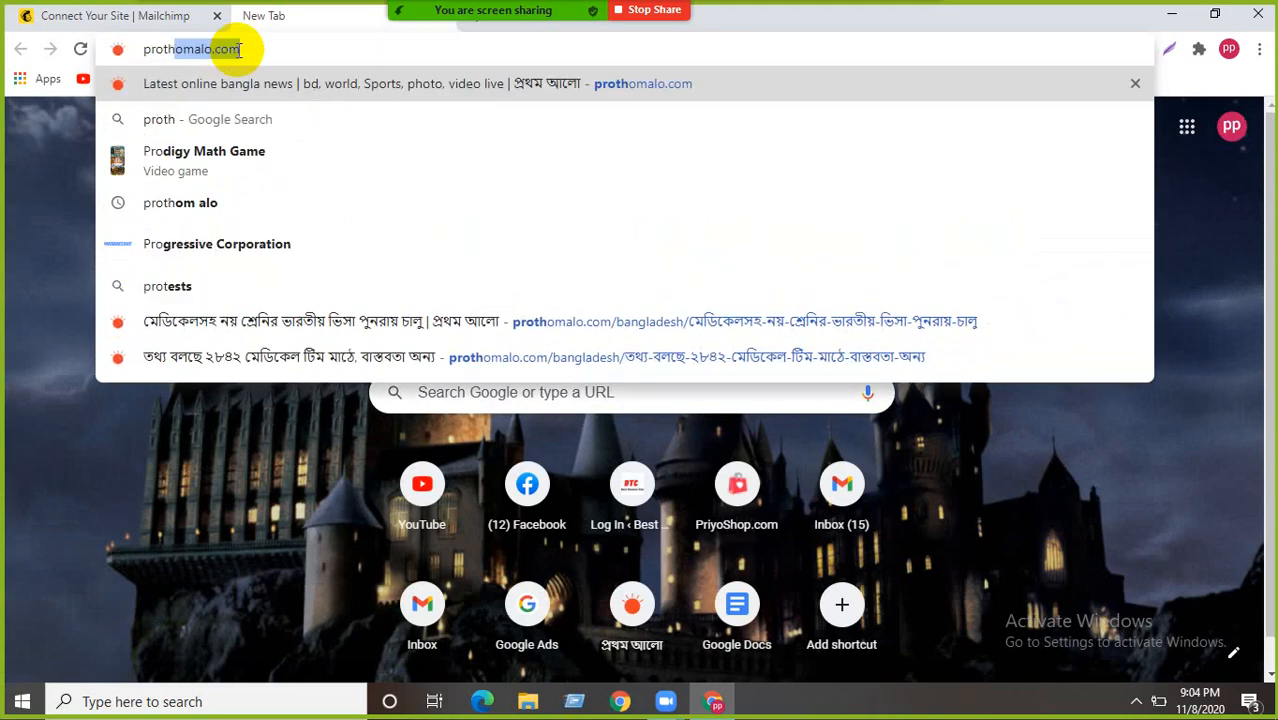
{"action": "type", "text": "om alo"}
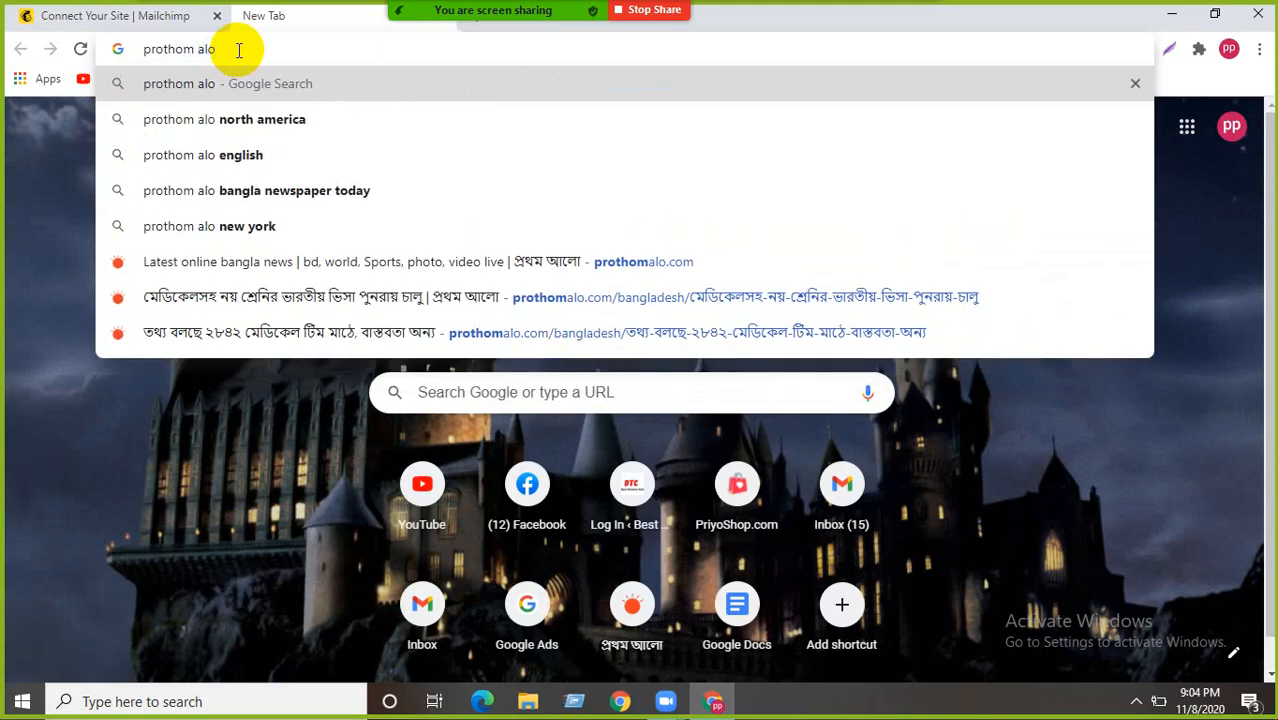
{"action": "left_click", "coordinate": [237, 92]}
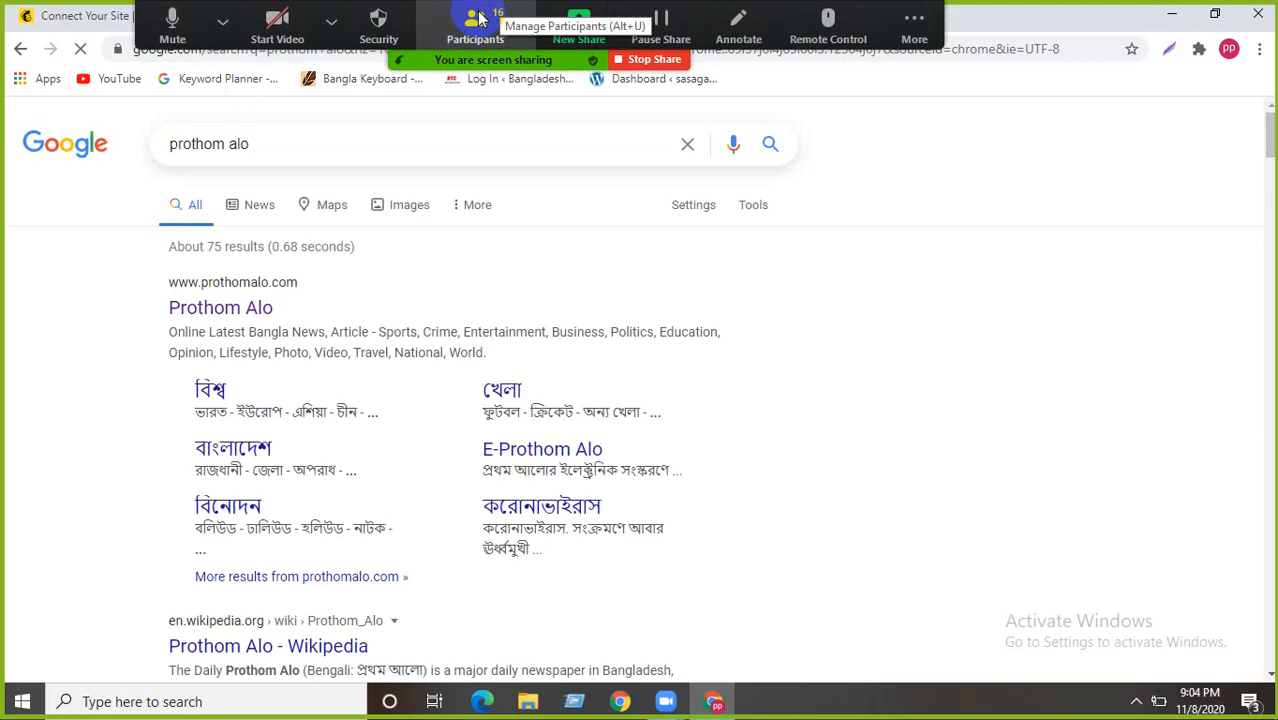
- Mute all participants in the Zoom meeting
{"action": "left_click", "coordinate": [472, 28]}
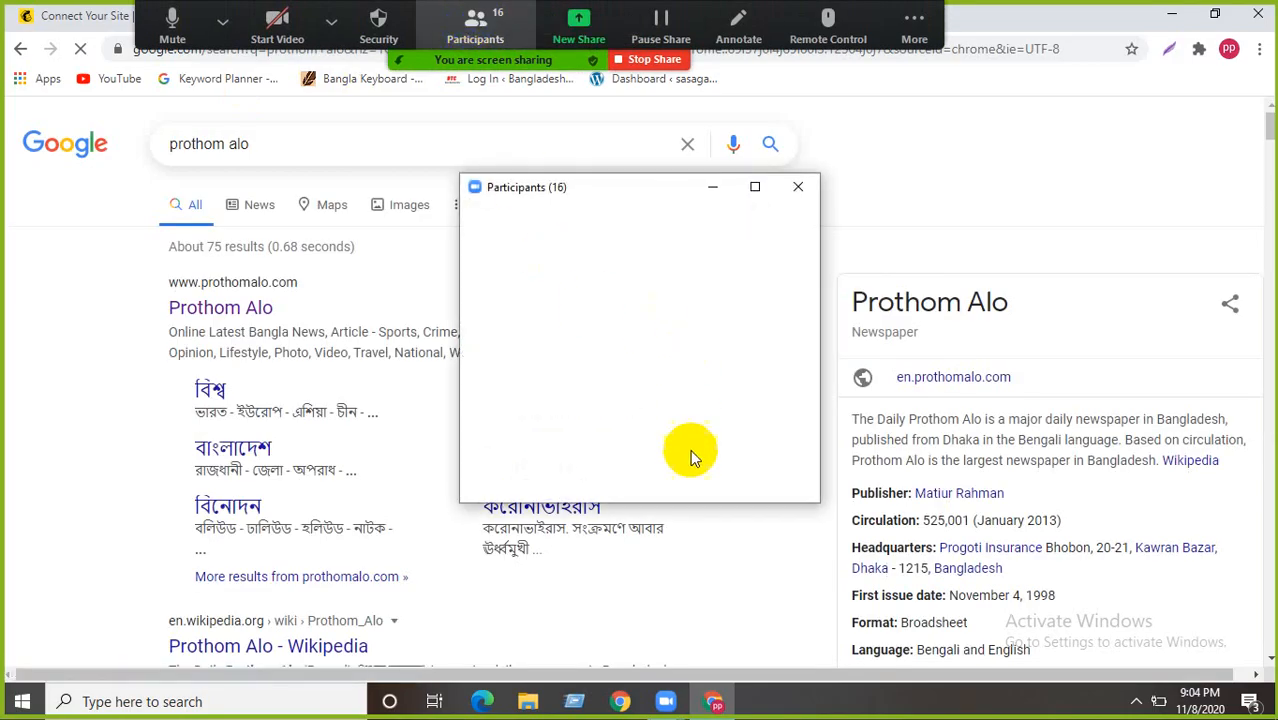
{"action": "left_click", "coordinate": [648, 478]}
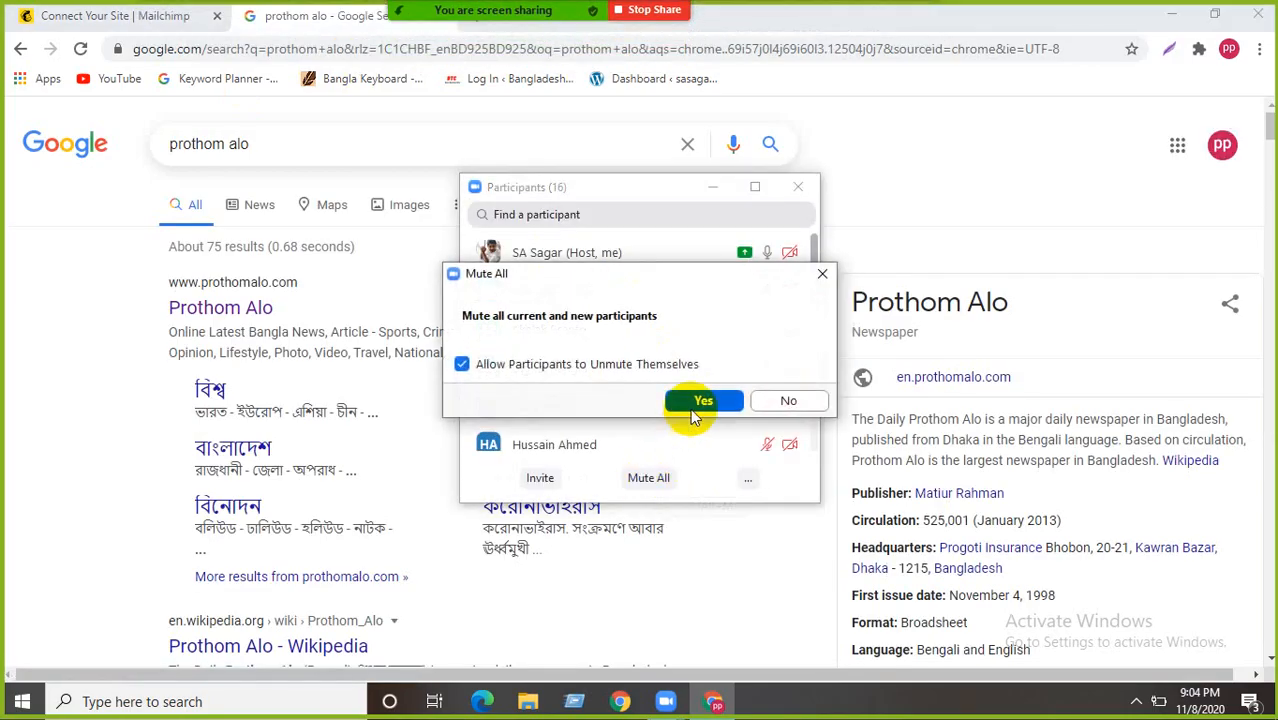
{"action": "left_click", "coordinate": [697, 402]}
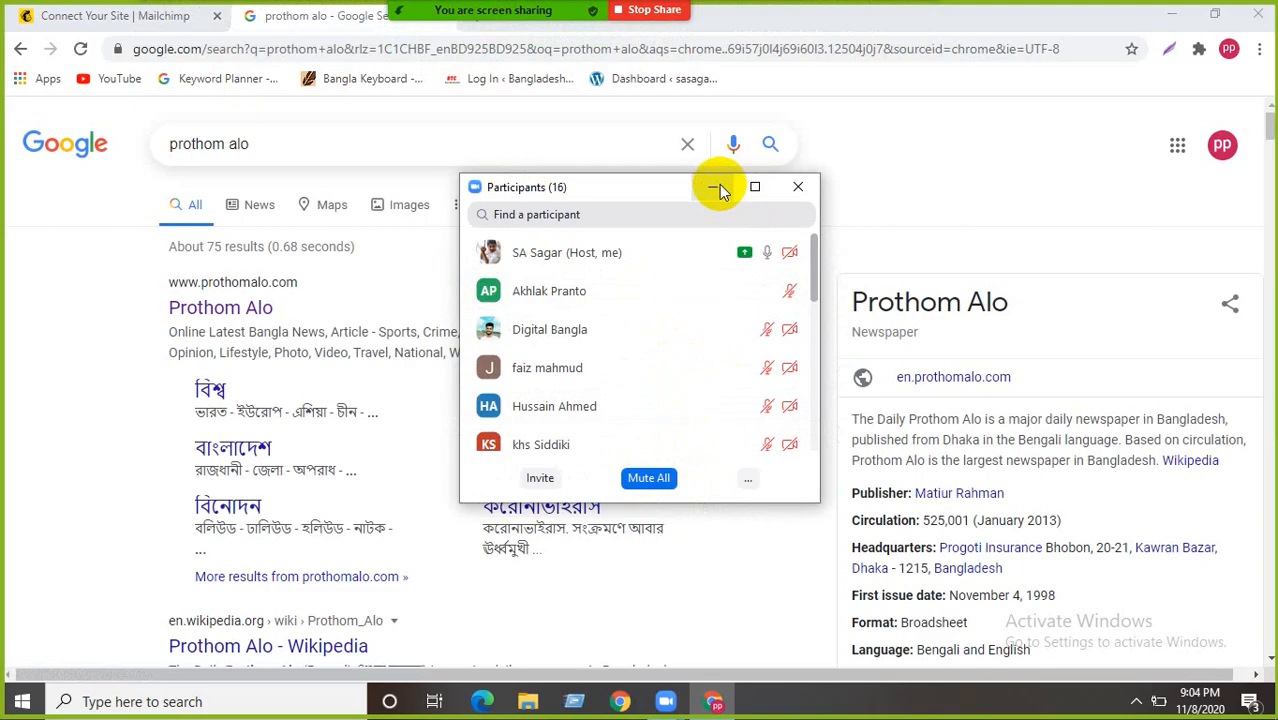
- Minimize the participants window and open the prothomalo.com search result
{"action": "mouse_move", "coordinate": [601, 297]}
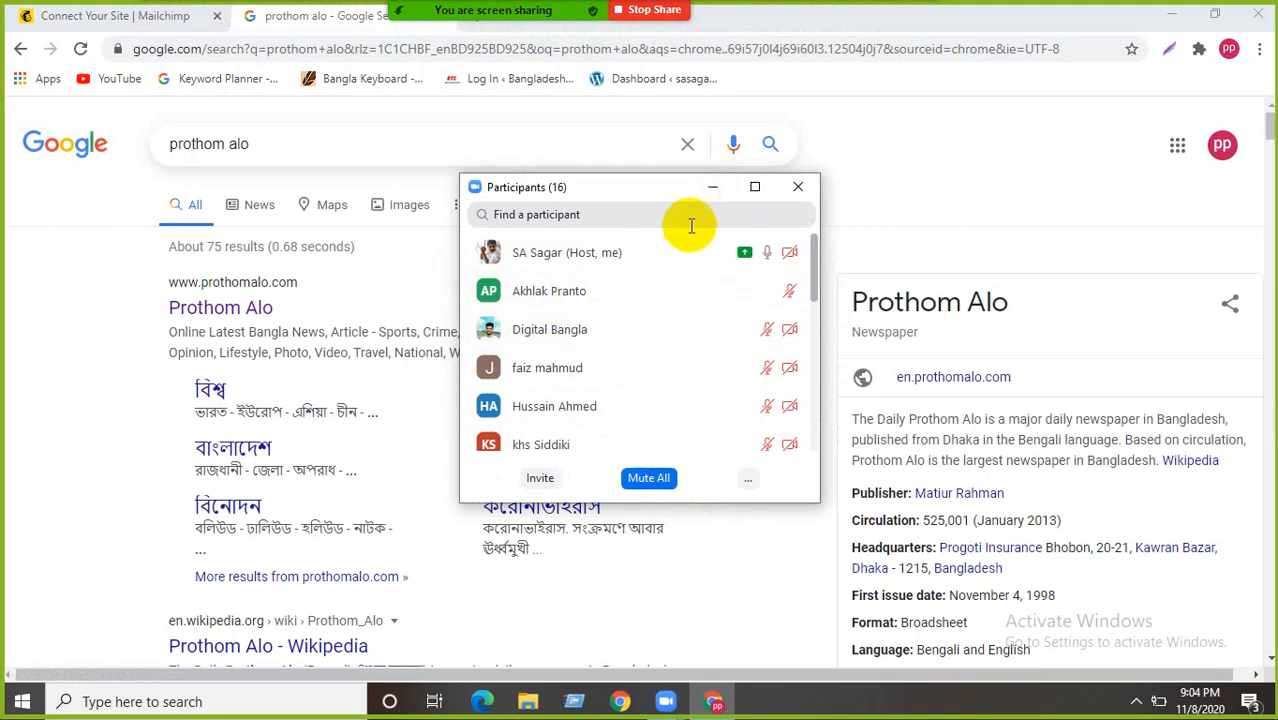
{"action": "left_click", "coordinate": [709, 194]}
{"action": "left_click", "coordinate": [228, 310]}
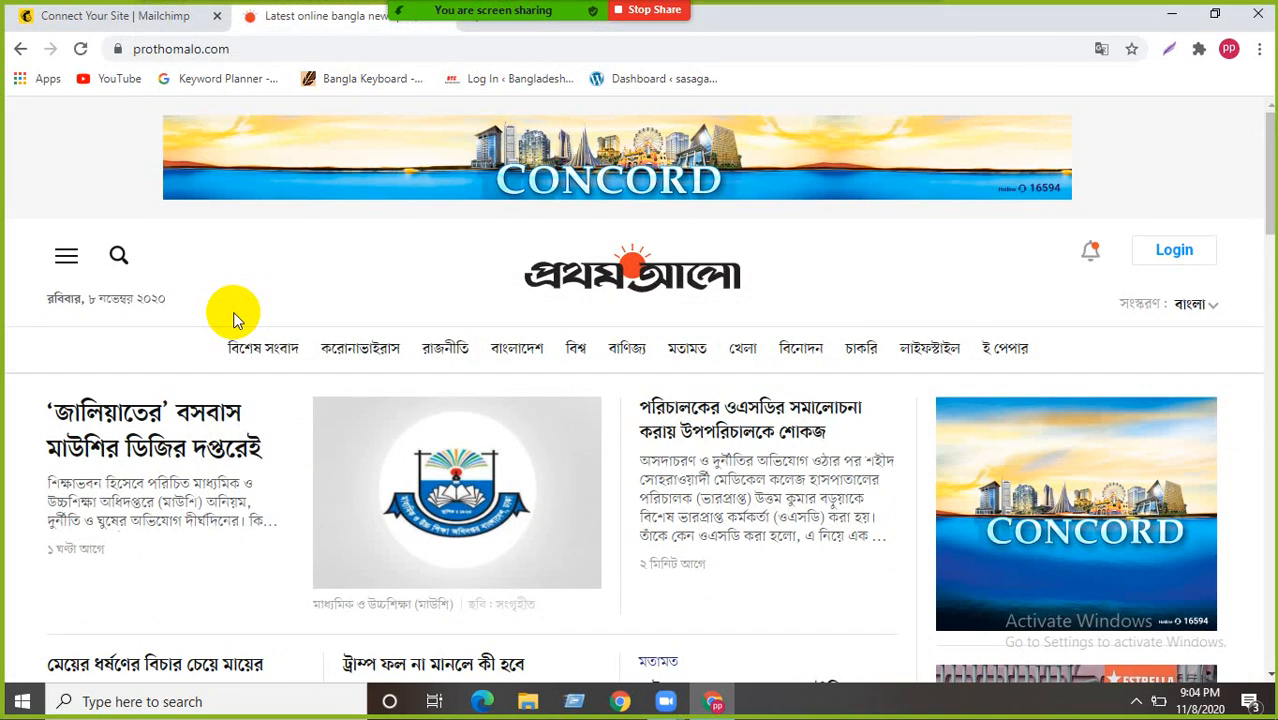
- Scroll down through the Prothom Alo homepage news and back up to the header
{"action": "scroll", "coordinate": [257, 305], "scroll_direction": "down", "scroll_amount": 1}
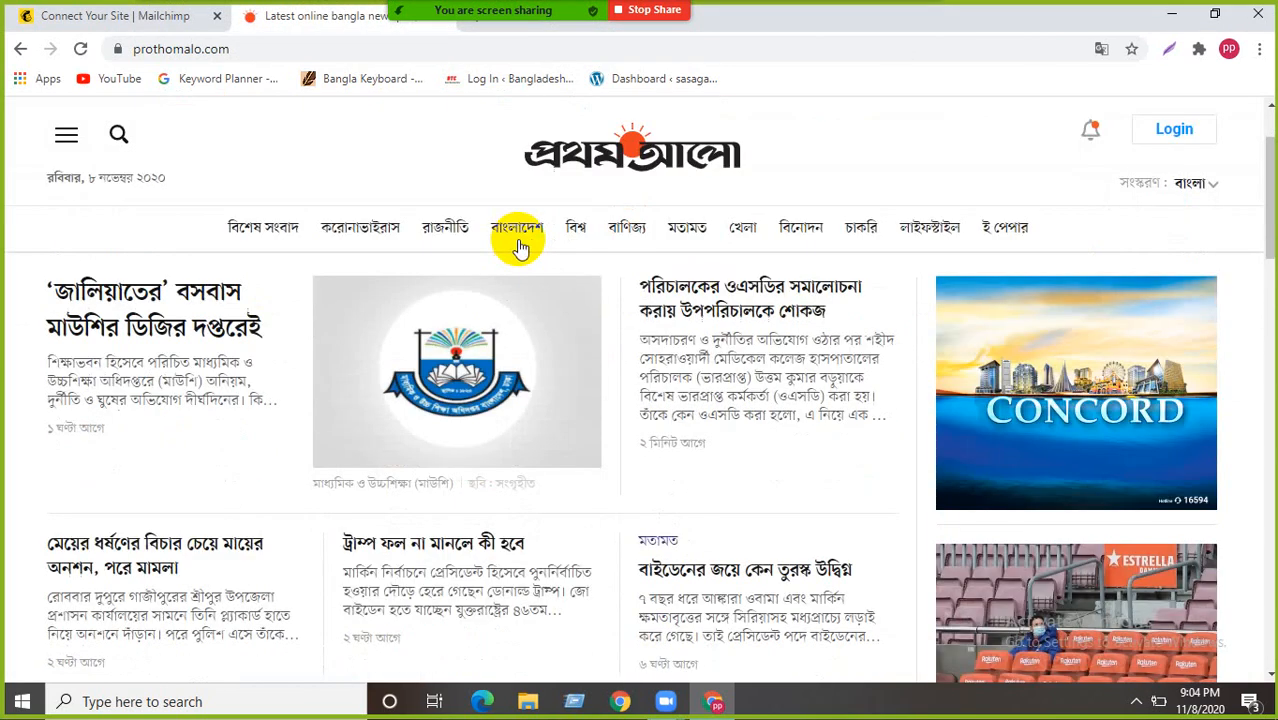
{"action": "scroll", "coordinate": [515, 413], "scroll_direction": "down", "scroll_amount": 6}
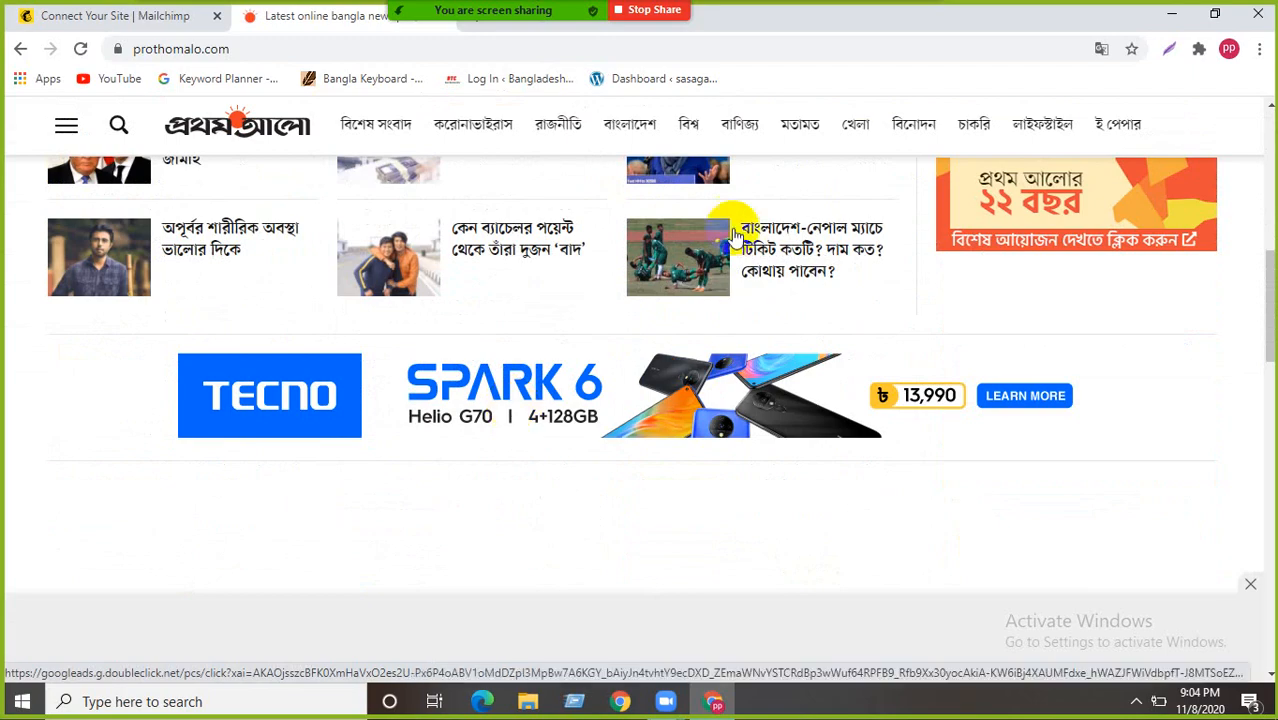
{"action": "scroll", "coordinate": [505, 320], "scroll_direction": "up", "scroll_amount": 3}
{"action": "scroll", "coordinate": [433, 385], "scroll_direction": "up", "scroll_amount": 3}
{"action": "scroll", "coordinate": [437, 410], "scroll_direction": "up", "scroll_amount": 1}
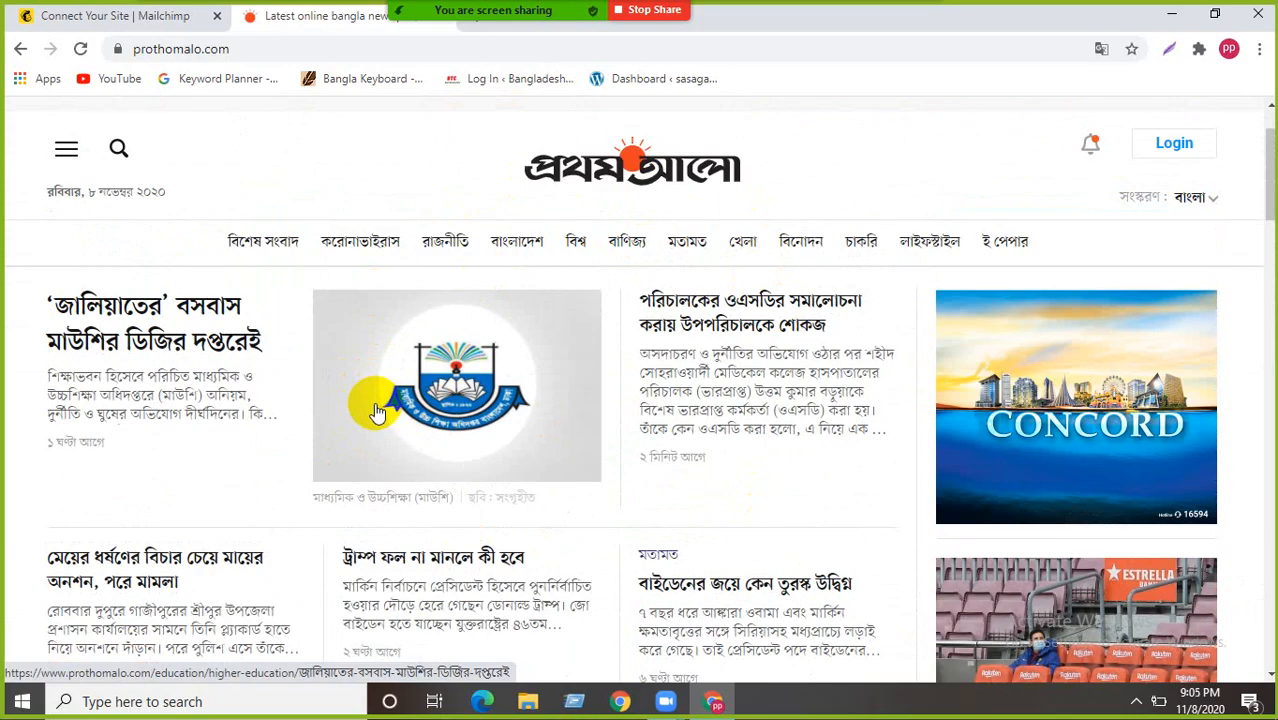
{"action": "scroll", "coordinate": [437, 450], "scroll_direction": "down", "scroll_amount": 3}
{"action": "scroll", "coordinate": [437, 450], "scroll_direction": "up", "scroll_amount": 3}
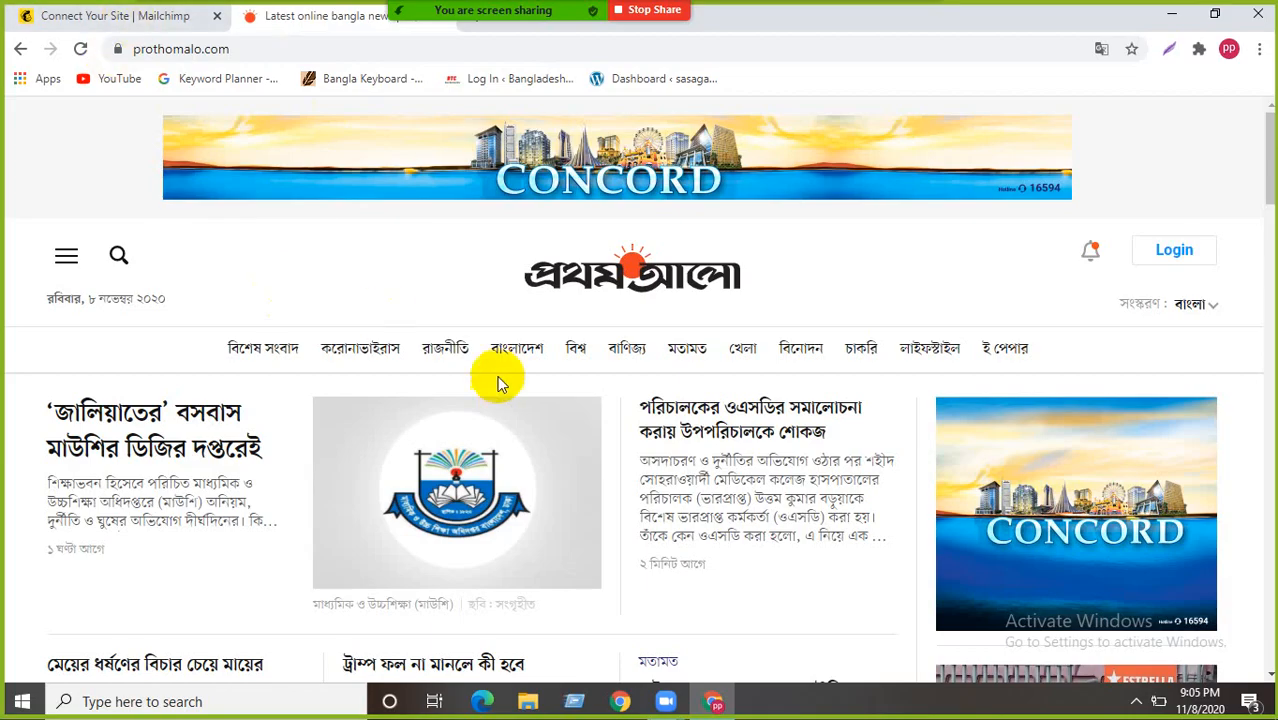
- Return to the Mailchimp site details for sasagar.000webhostapp.com and scroll through them
{"action": "left_click", "coordinate": [95, 22]}
{"action": "scroll", "coordinate": [490, 320], "scroll_direction": "down", "scroll_amount": 2}
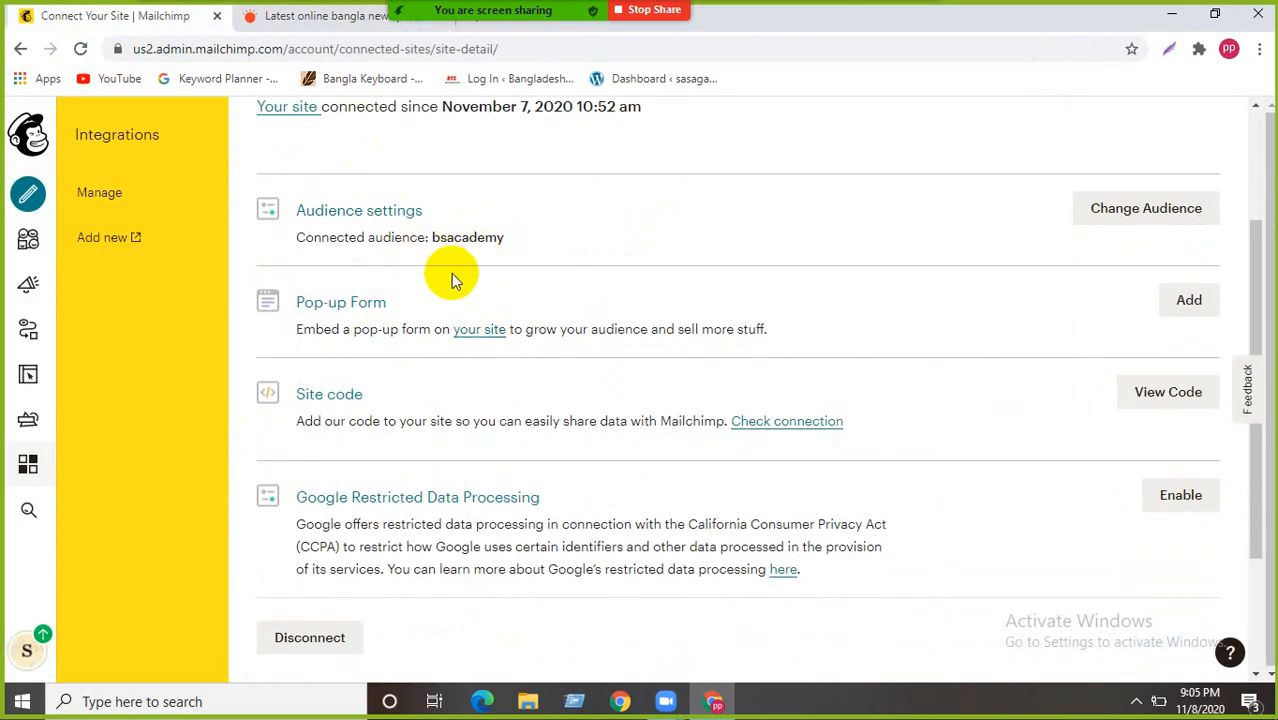
{"action": "scroll", "coordinate": [451, 281], "scroll_direction": "up", "scroll_amount": 2}
- Hide Zoom's floating meeting controls, then come back to the Mailchimp tab
{"action": "mouse_move", "coordinate": [570, 23]}
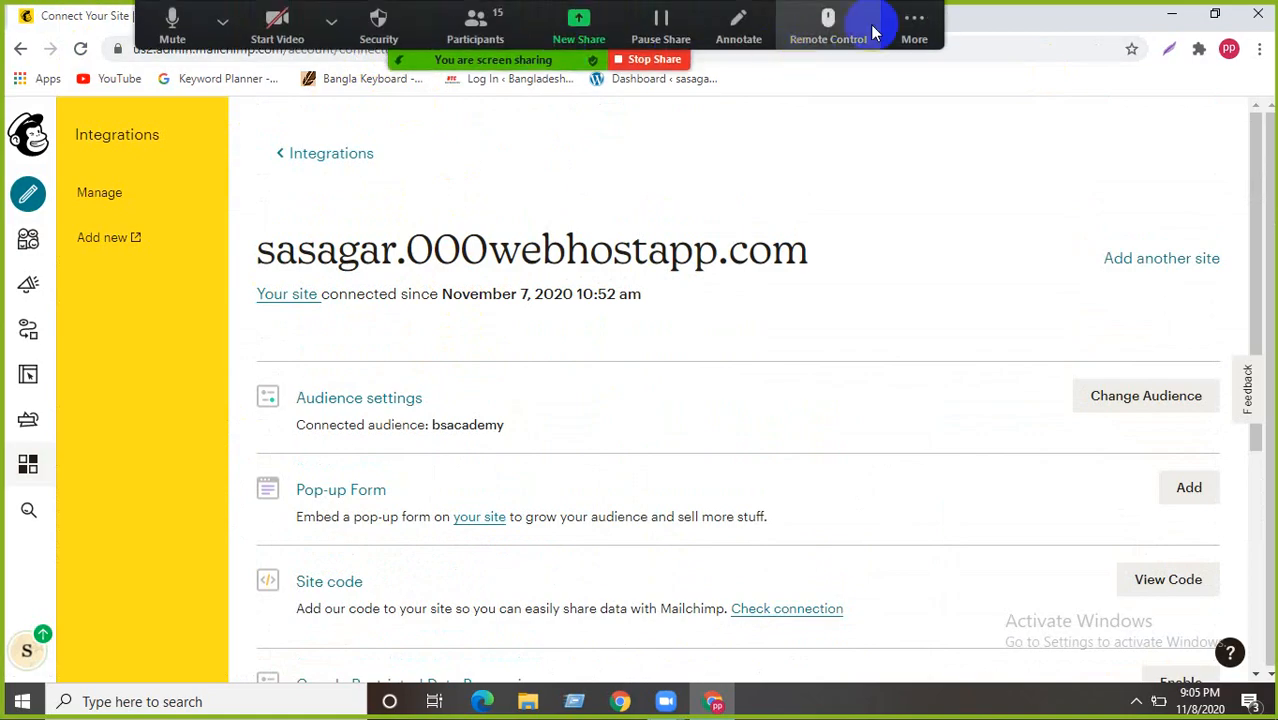
{"action": "left_click", "coordinate": [912, 24]}
{"action": "left_click", "coordinate": [941, 199]}
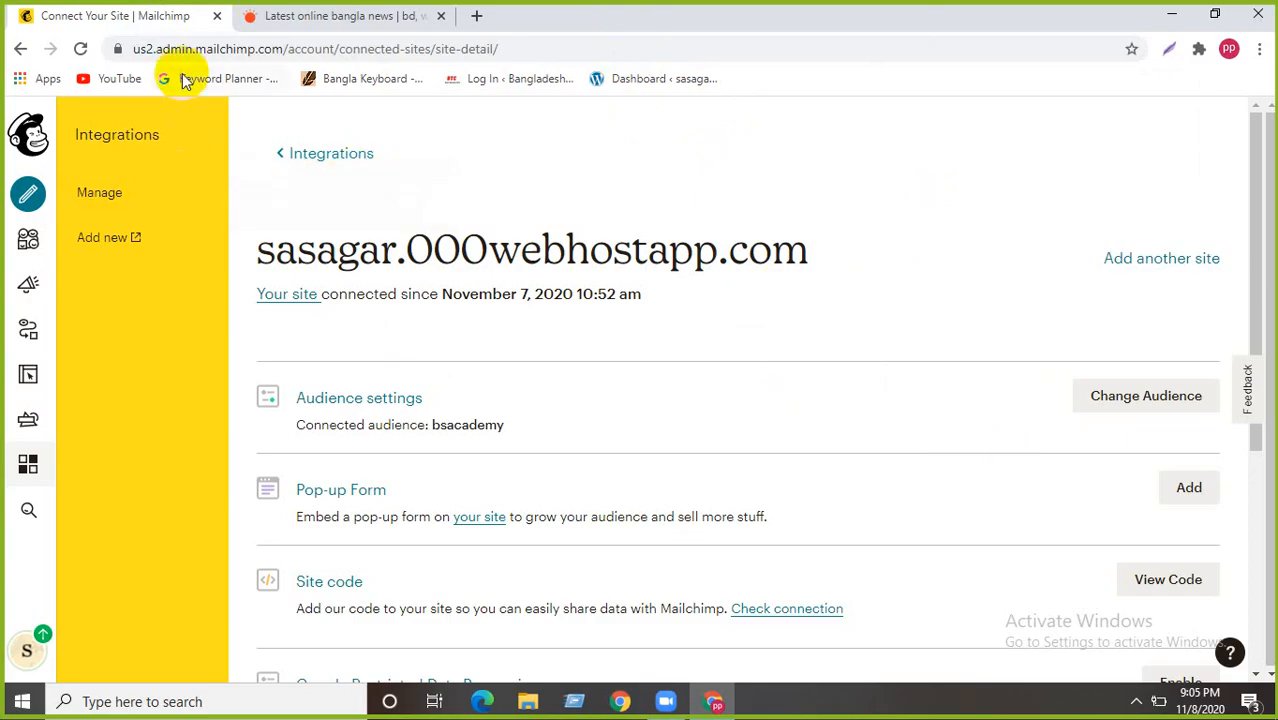
{"action": "left_click", "coordinate": [300, 16]}
{"action": "left_click", "coordinate": [150, 17]}
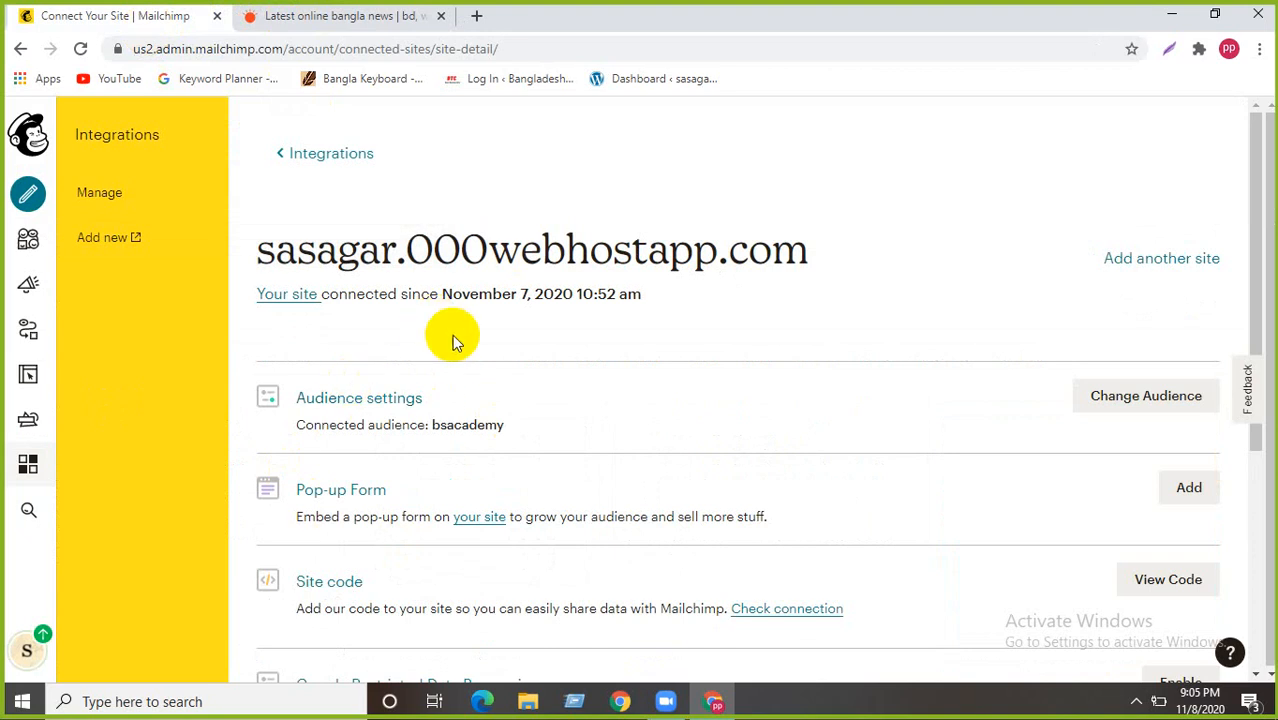
- Select and deselect the site-name heading, then switch to the Prothom Alo tab
{"action": "triple_click", "coordinate": [281, 250]}
{"action": "left_click", "coordinate": [568, 285]}
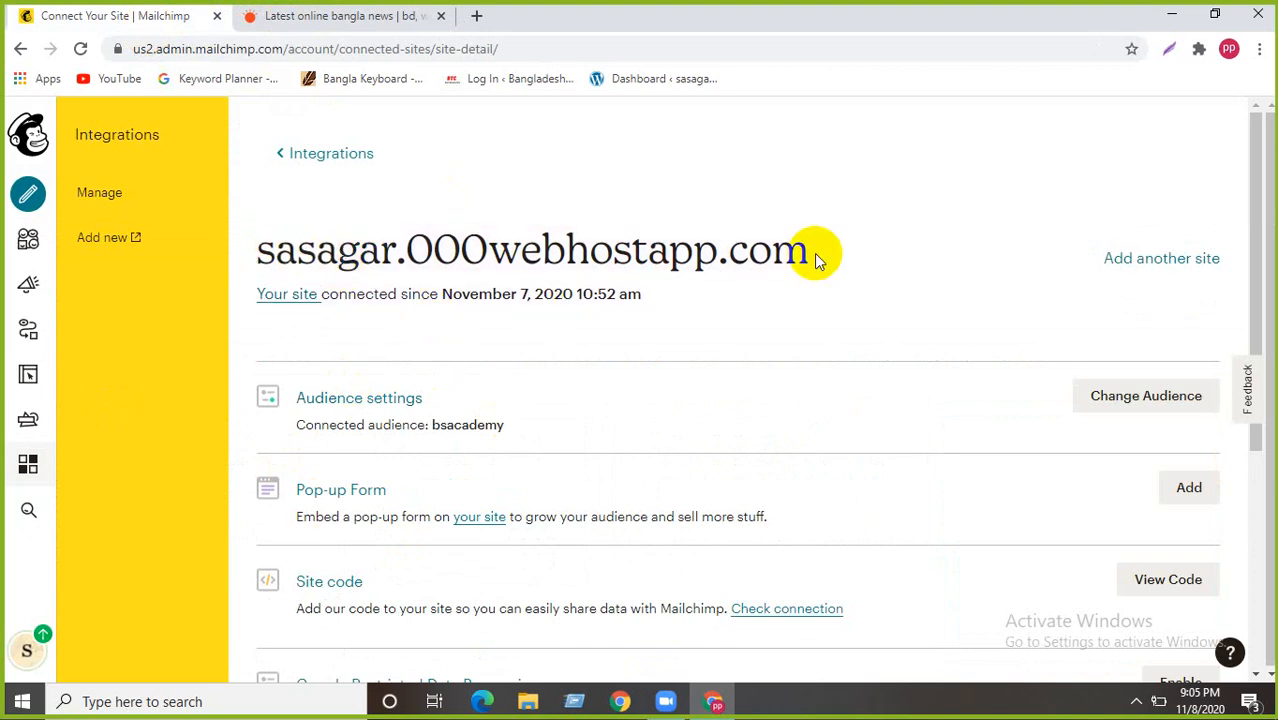
{"action": "left_click_drag", "start_coordinate": [819, 257], "coordinate": [262, 248]}
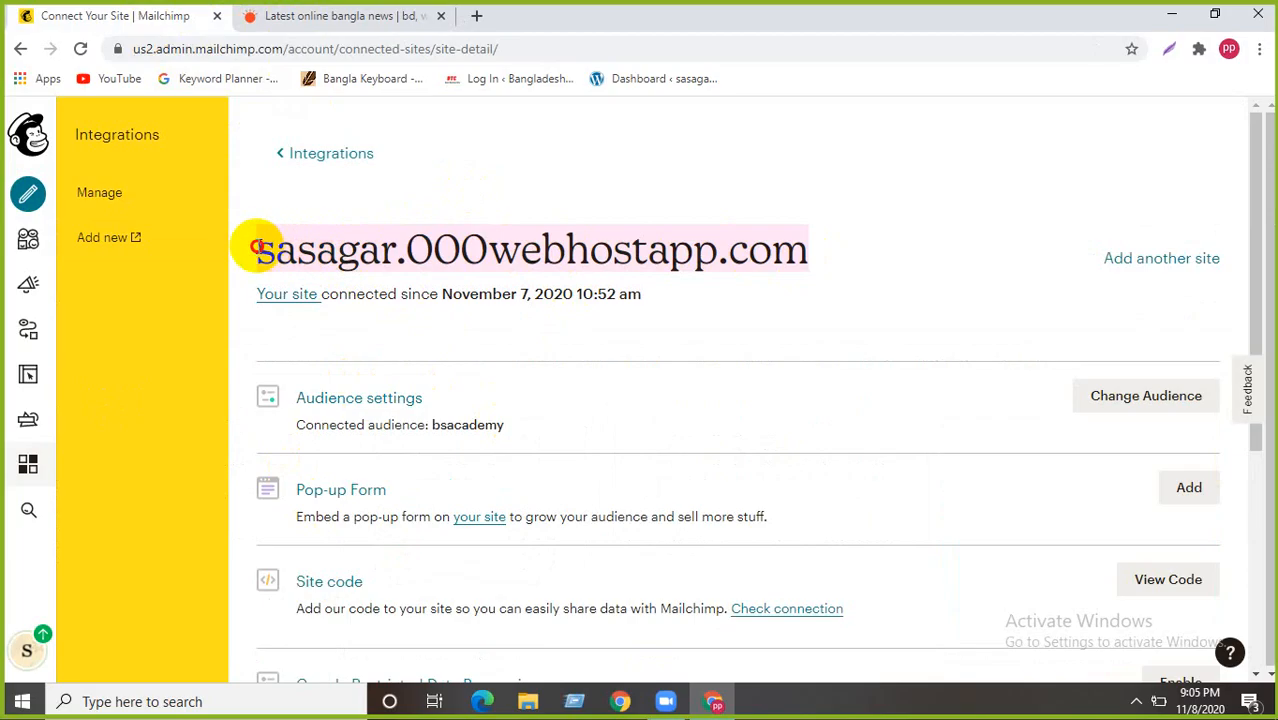
{"action": "left_click", "coordinate": [379, 200]}
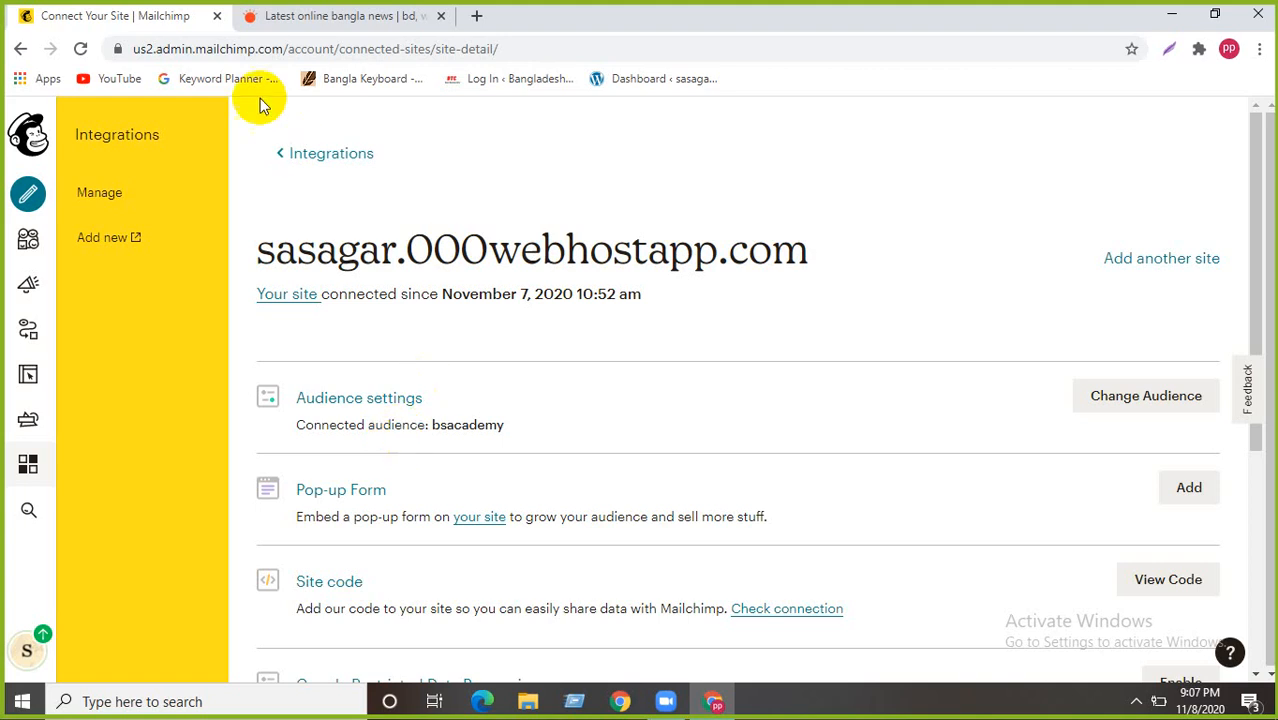
{"action": "left_click", "coordinate": [300, 22]}
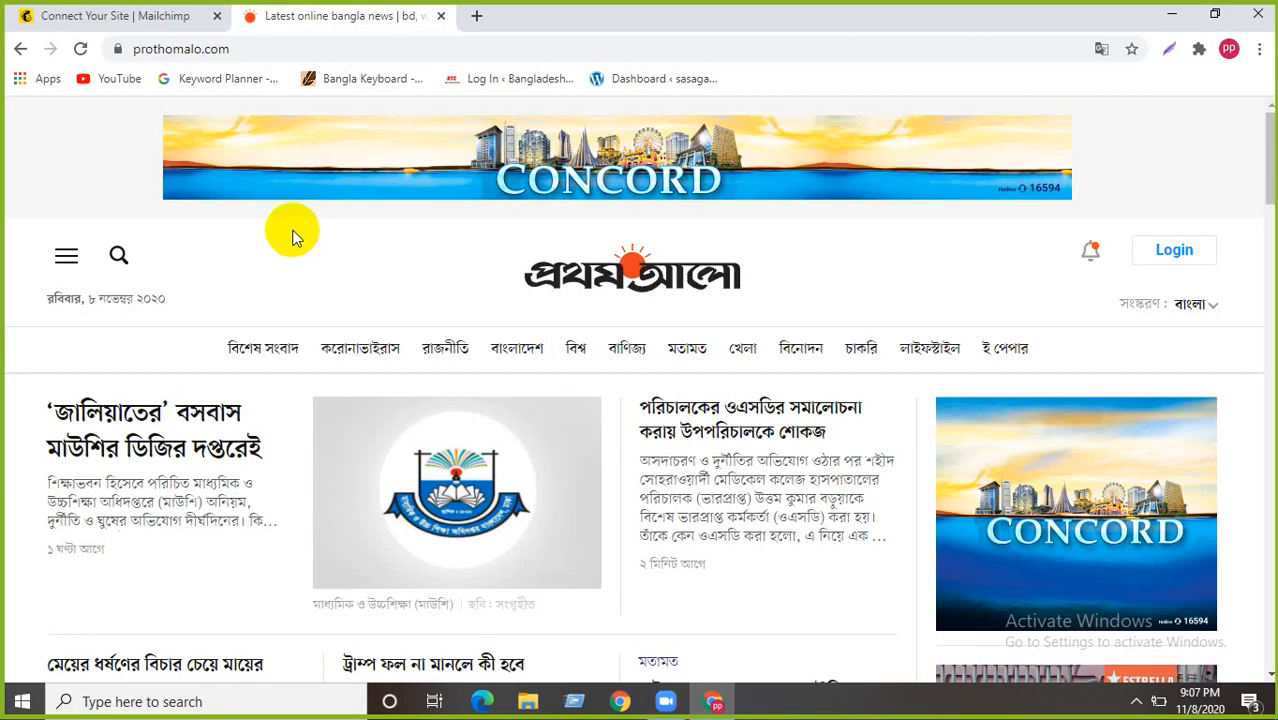
- Go back to the 'Connect Your Site | Mailchimp' tab and scroll through the page
{"action": "left_click", "coordinate": [147, 18]}
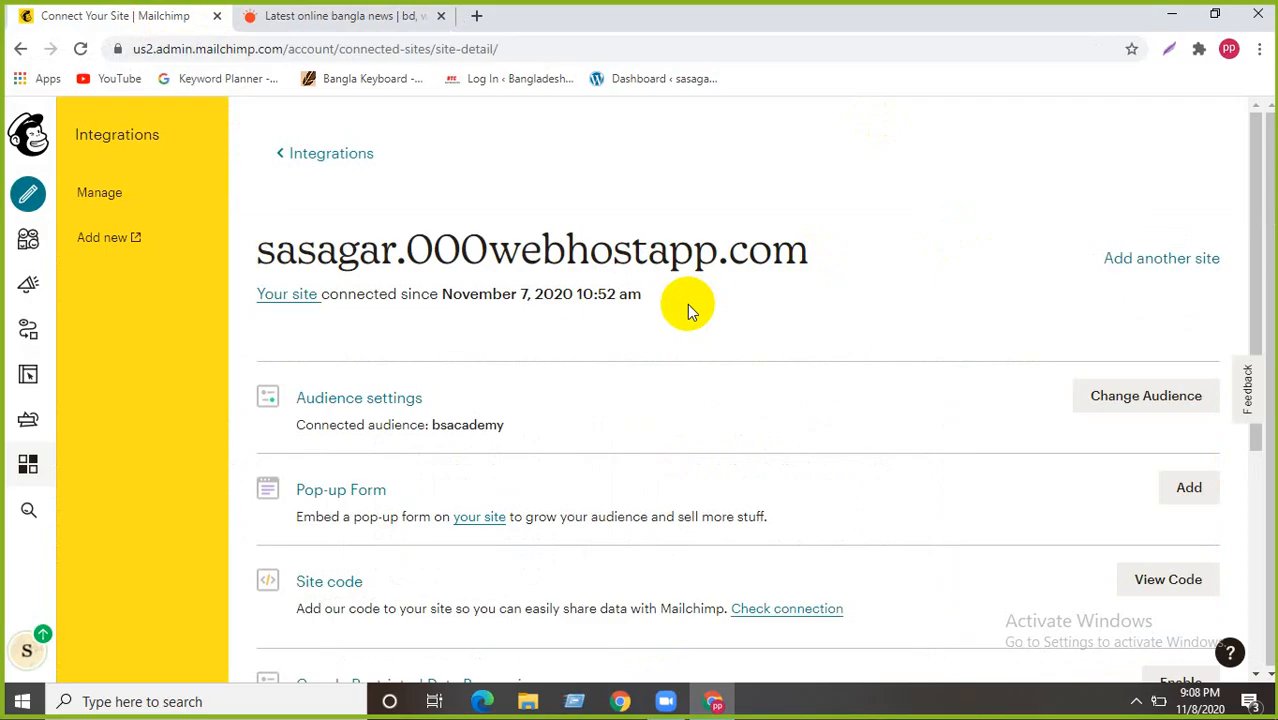
{"action": "scroll", "coordinate": [688, 310], "scroll_direction": "down", "scroll_amount": 2}
{"action": "scroll", "coordinate": [688, 310], "scroll_direction": "up", "scroll_amount": 2}
- Start a pop-up signup form for the site in the Pop-up Form Builder
{"action": "left_click", "coordinate": [1188, 488]}
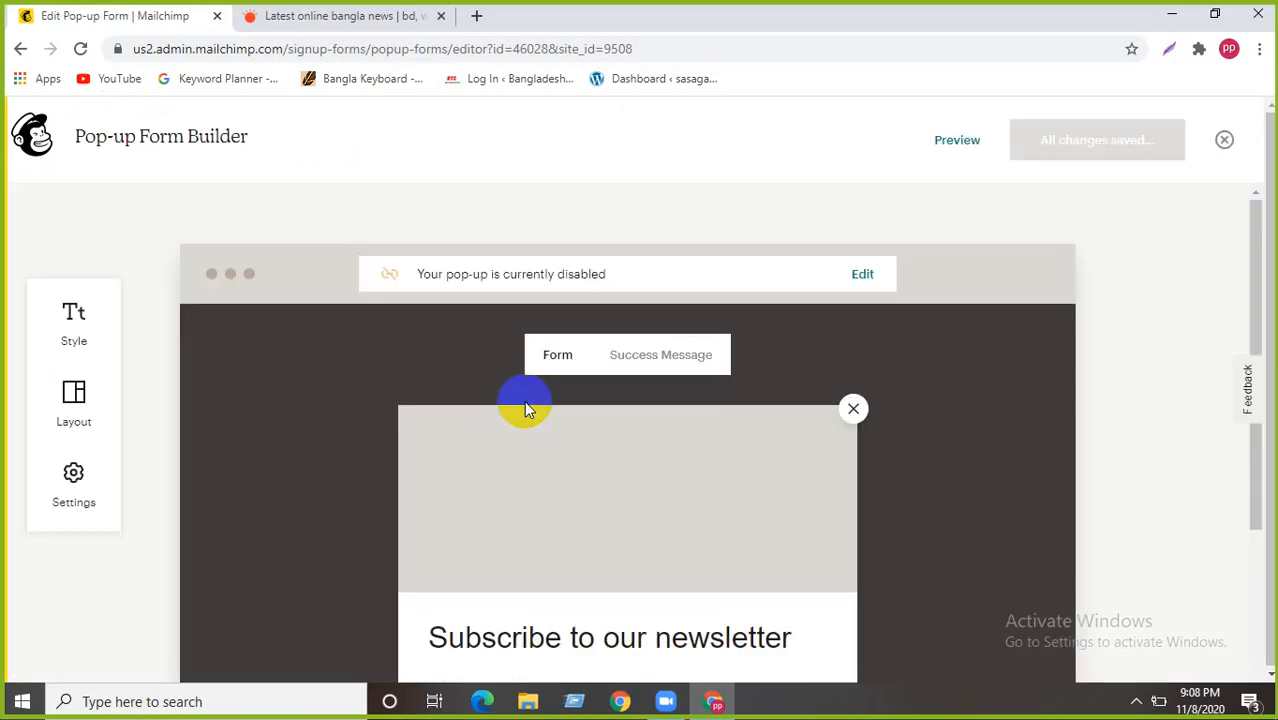
{"action": "scroll", "coordinate": [385, 344], "scroll_direction": "down", "scroll_amount": 2}
{"action": "scroll", "coordinate": [385, 350], "scroll_direction": "up", "scroll_amount": 2}
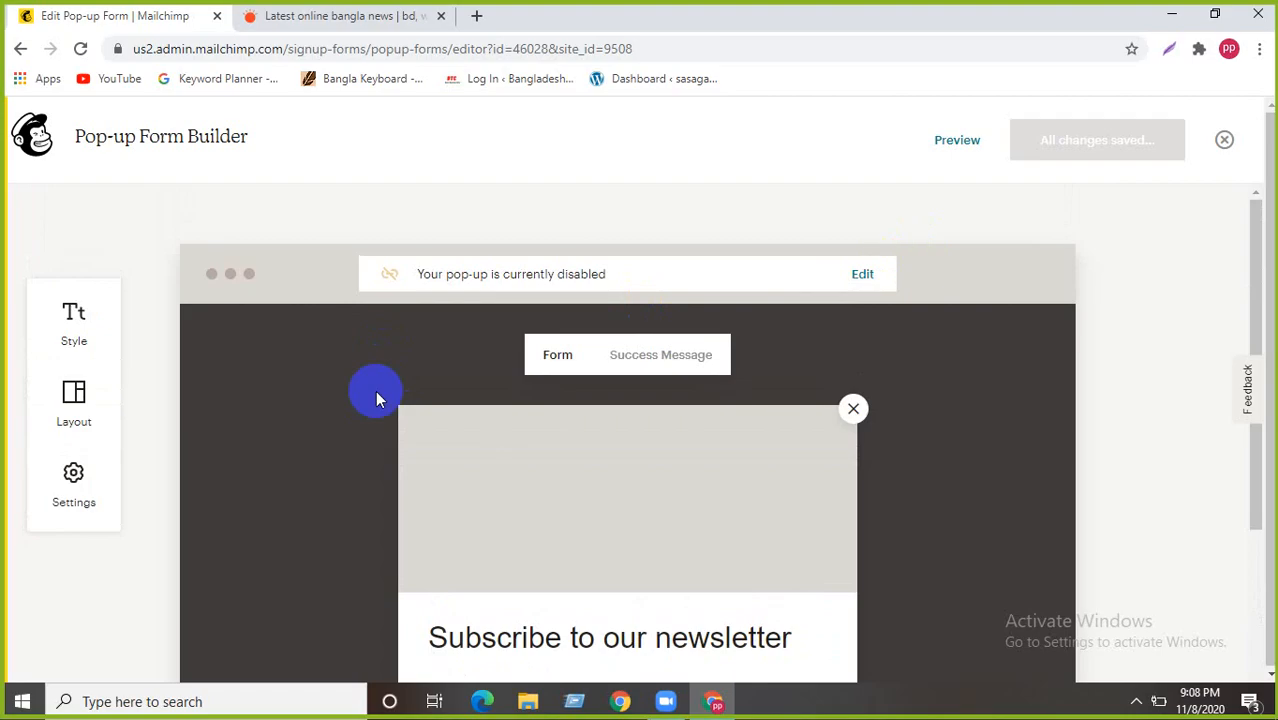
{"action": "scroll", "coordinate": [520, 380], "scroll_direction": "down", "scroll_amount": 1}
{"action": "mouse_move", "coordinate": [431, 457]}
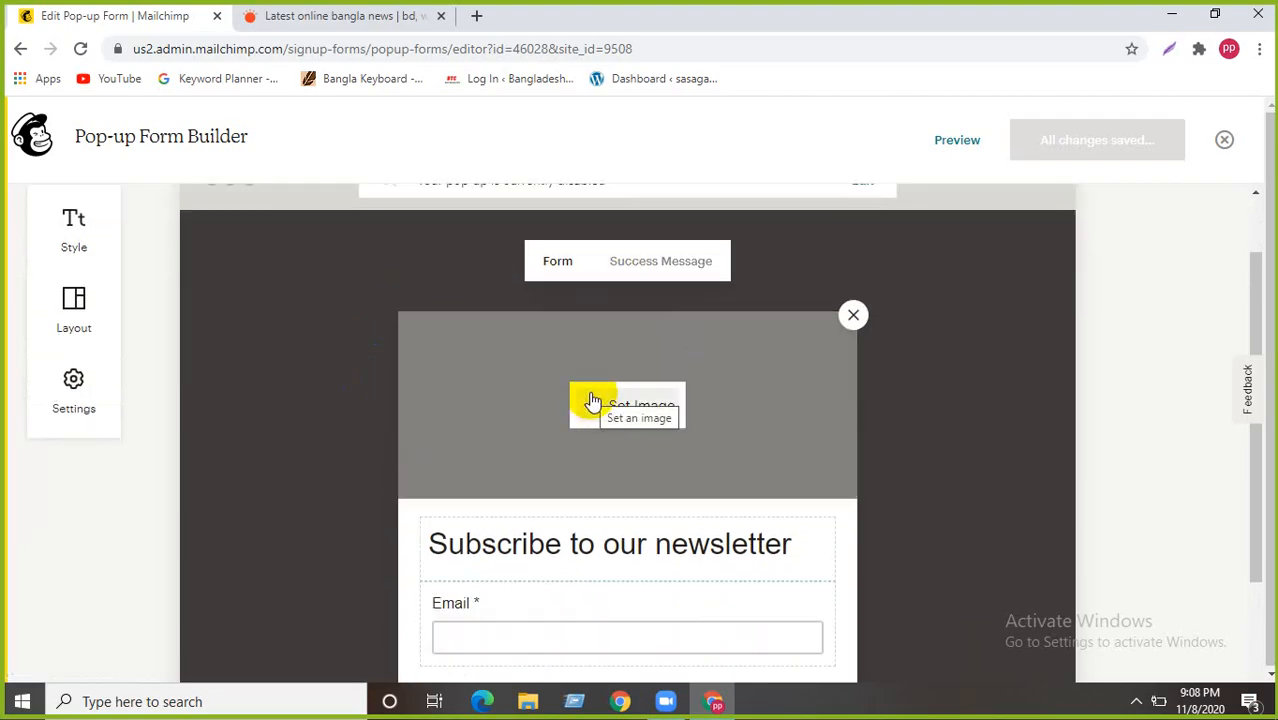
{"action": "scroll", "coordinate": [557, 482], "scroll_direction": "down", "scroll_amount": 2}
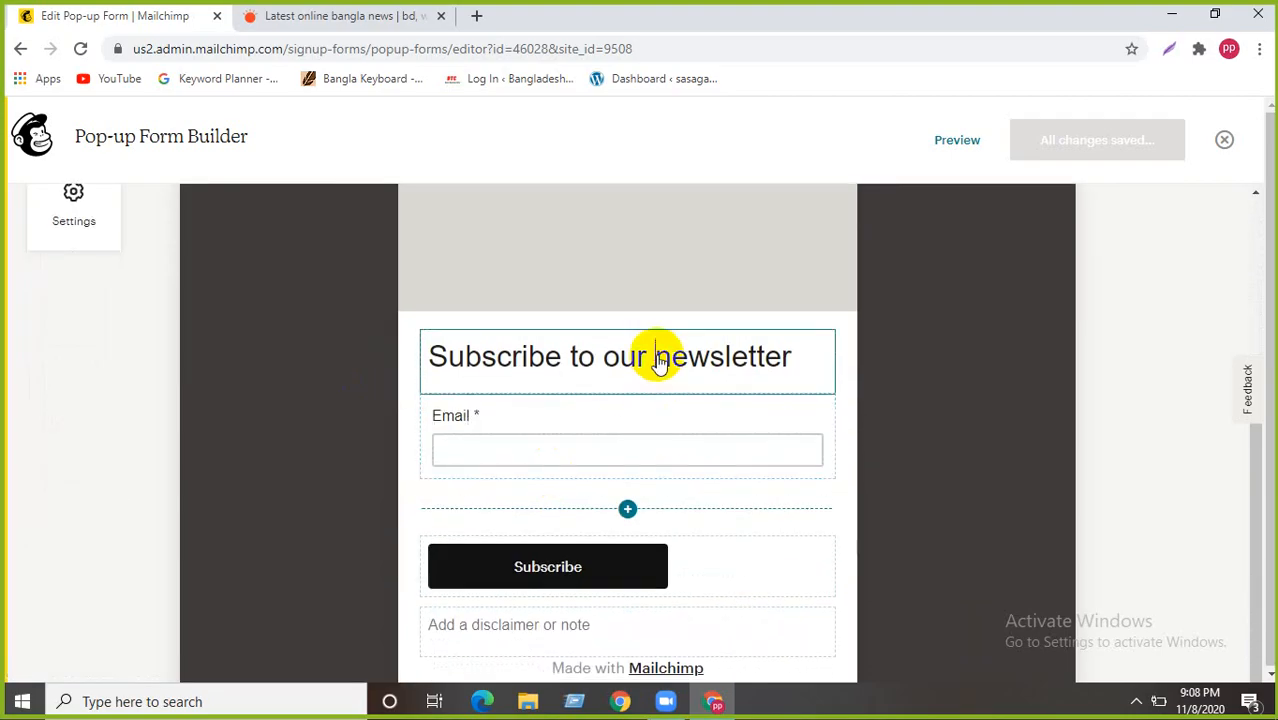
- Replace the newsletter heading with 'Welcome To My Site', centered
{"action": "left_click", "coordinate": [740, 356]}
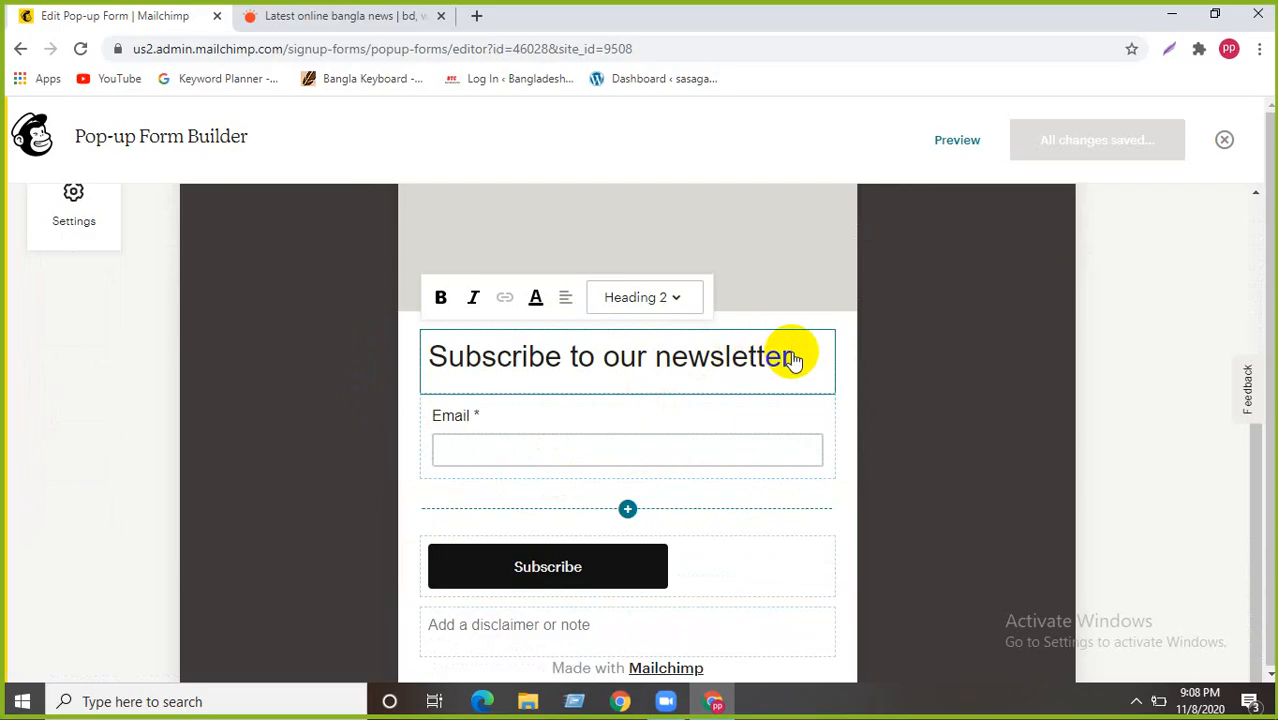
{"action": "key", "text": "BackSpace"}
{"action": "key", "text": "BackSpace"}
{"action": "key", "text": "BackSpace"}
{"action": "key", "text": "BackSpace"}
{"action": "key", "text": "BackSpace"}
{"action": "key", "text": "BackSpace"}
{"action": "key", "text": "BackSpace"}
{"action": "key", "text": "BackSpace"}
{"action": "key", "text": "BackSpace"}
{"action": "key", "text": "BackSpace"}
{"action": "key", "text": "BackSpace"}
{"action": "key", "text": "BackSpace"}
{"action": "key", "text": "BackSpace"}
{"action": "key", "text": "BackSpace"}
{"action": "key", "text": "BackSpace"}
{"action": "key", "text": "BackSpace"}
{"action": "key", "text": "BackSpace"}
{"action": "key", "text": "BackSpace"}
{"action": "key", "text": "BackSpace"}
{"action": "key", "text": "BackSpace"}
{"action": "key", "text": "BackSpace"}
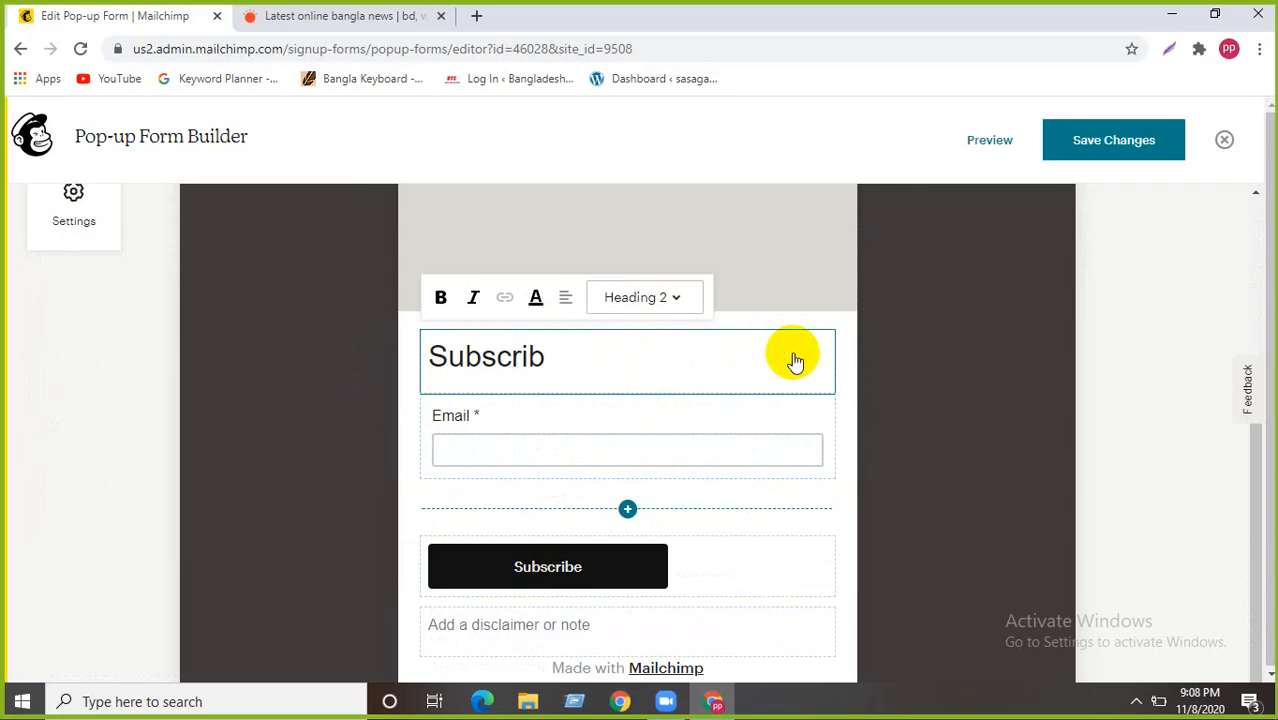
{"action": "scroll", "coordinate": [795, 362], "scroll_direction": "up", "scroll_amount": 1}
{"action": "type", "text": "We"}
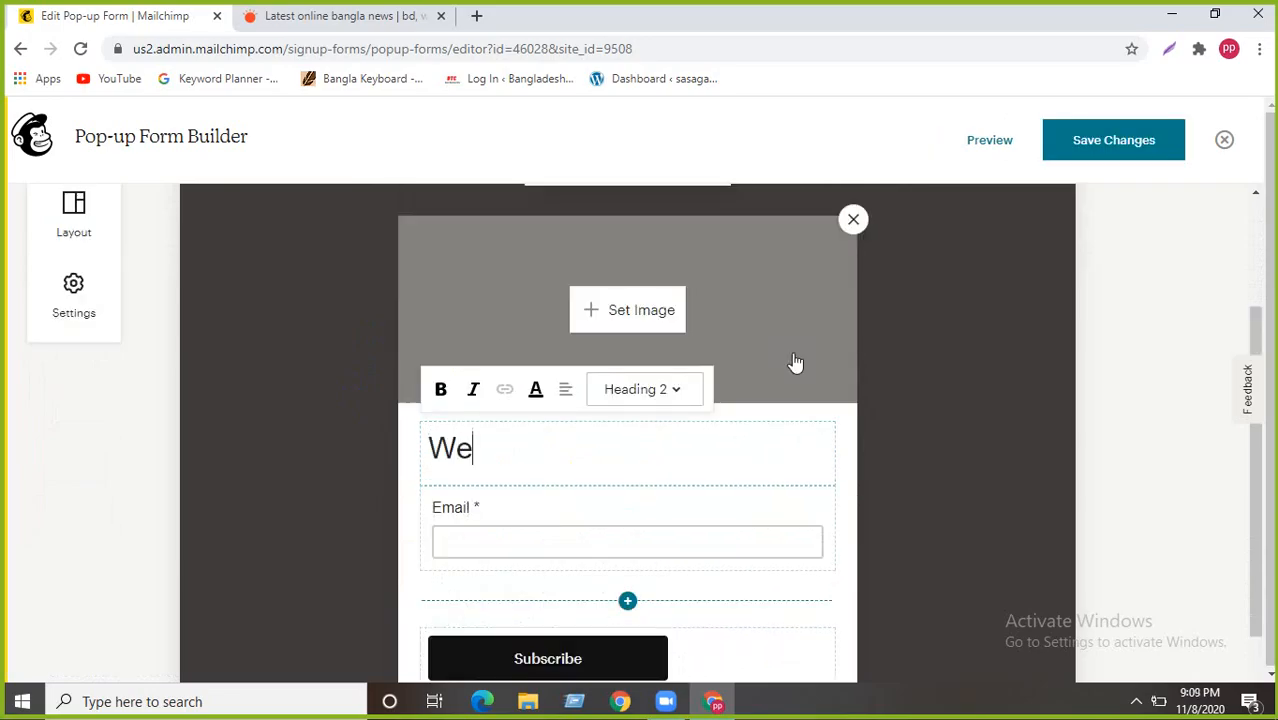
{"action": "type", "text": "lcome "}
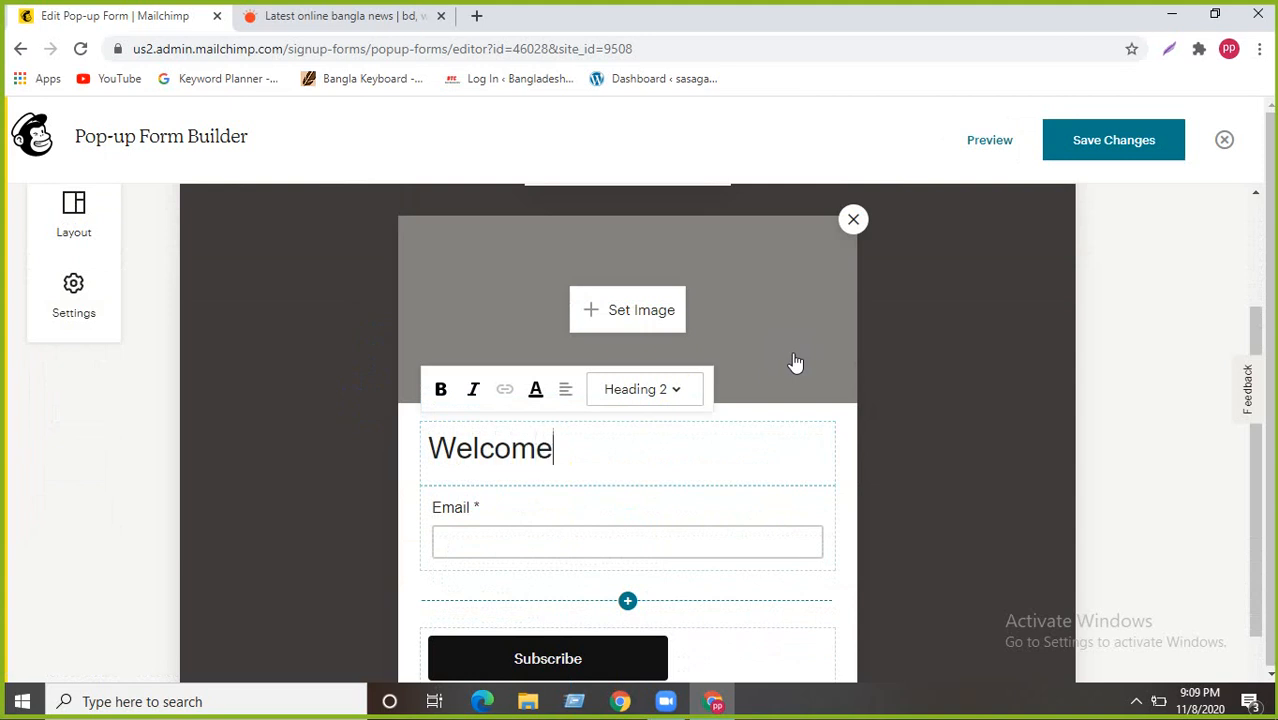
{"action": "type", "text": "To My Site"}
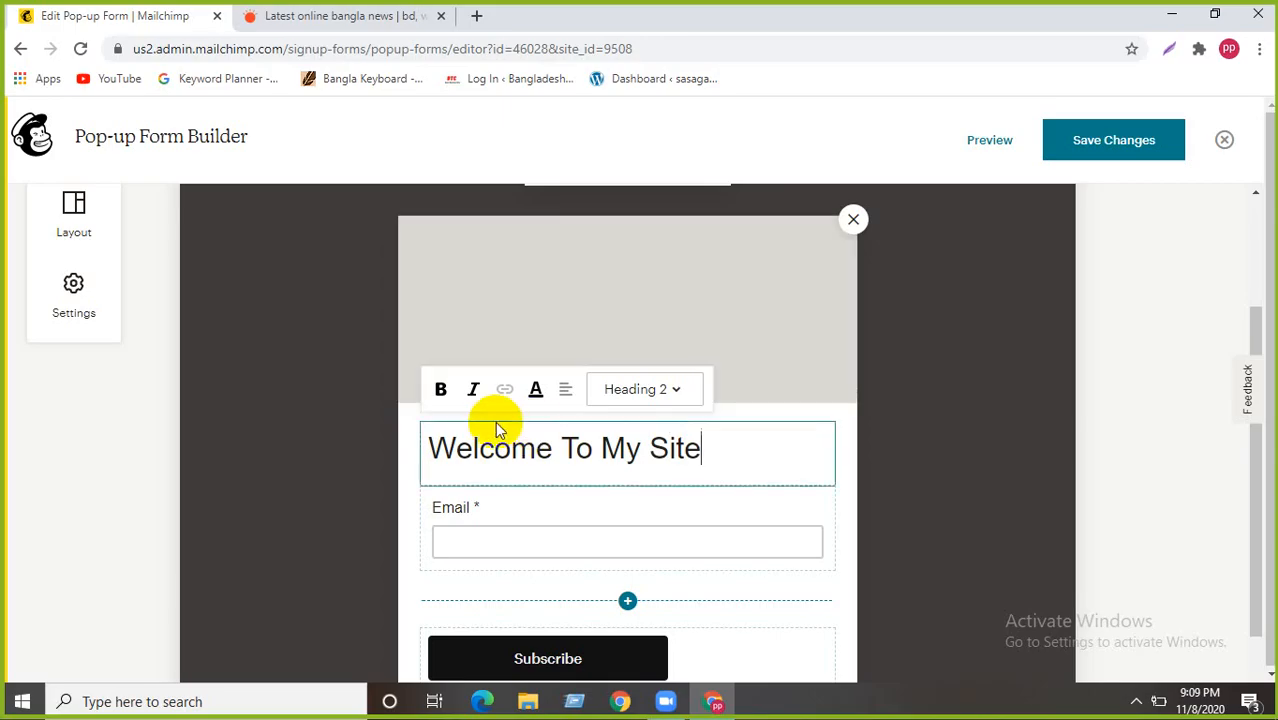
{"action": "left_click", "coordinate": [565, 389]}
{"action": "left_click", "coordinate": [573, 344]}
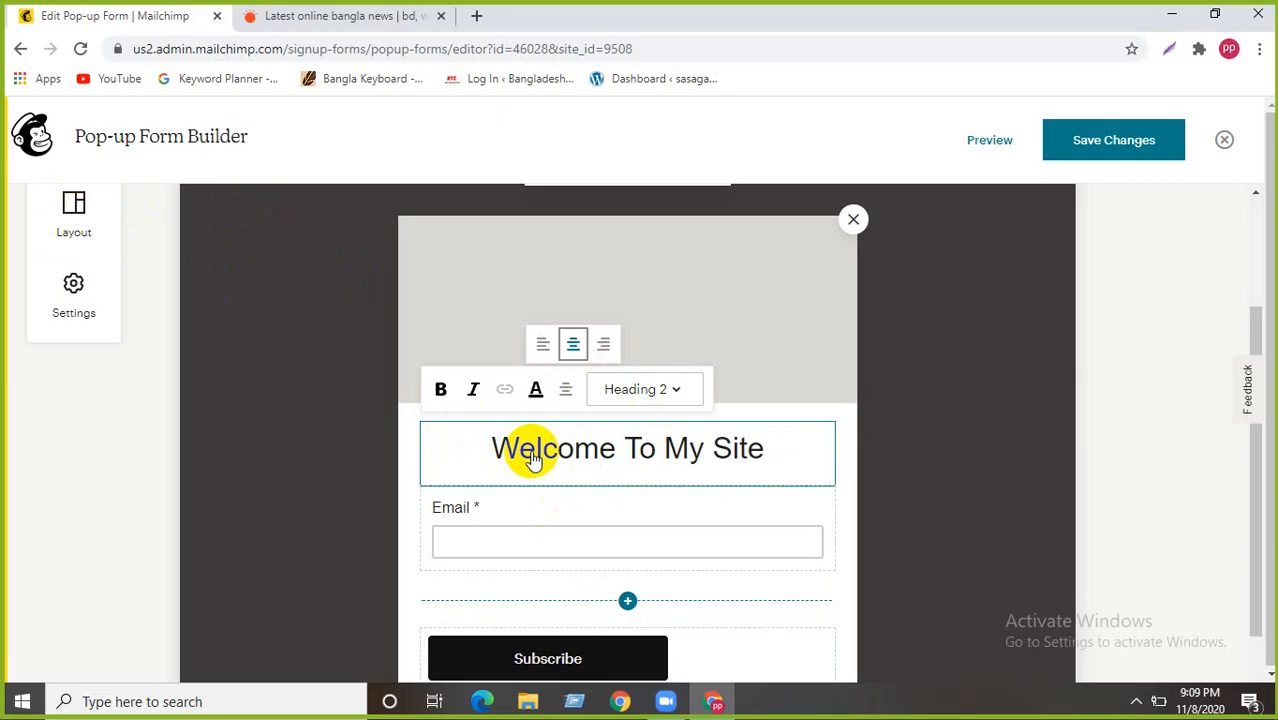
- Set the heading to Heading 2 after trying Heading 1, then select the Email field
{"action": "left_click", "coordinate": [648, 389]}
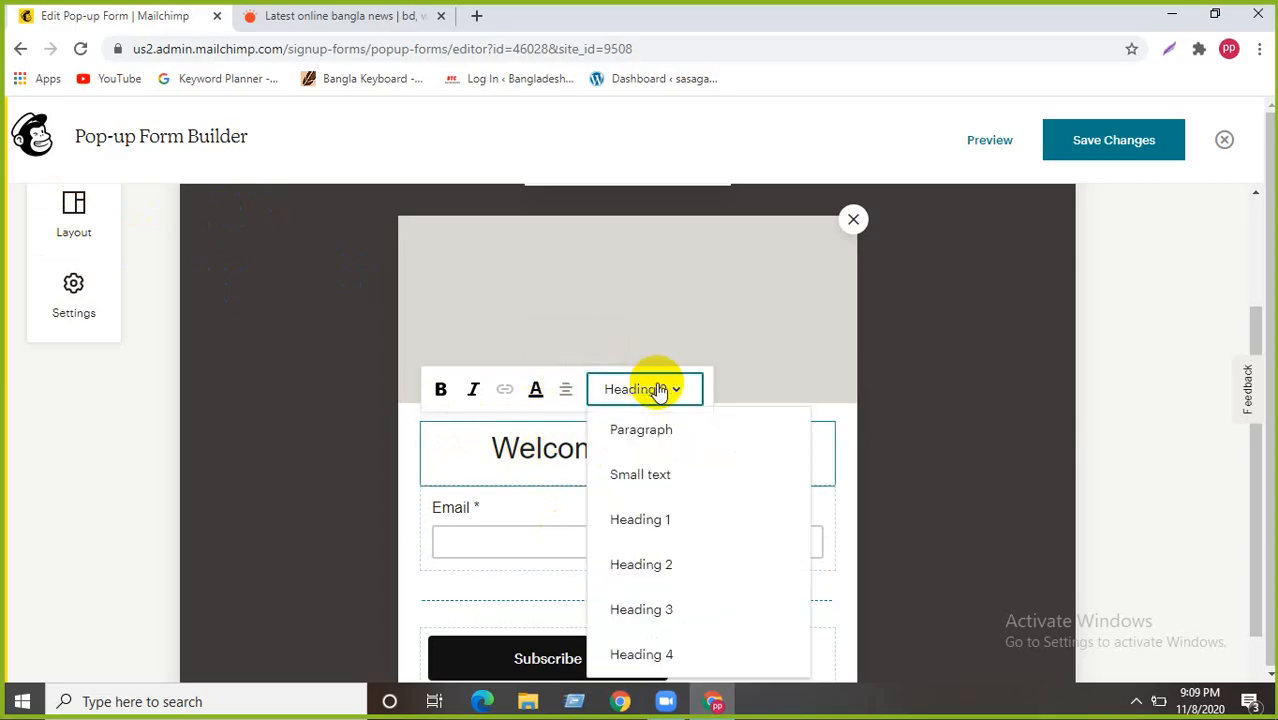
{"action": "left_click", "coordinate": [624, 519]}
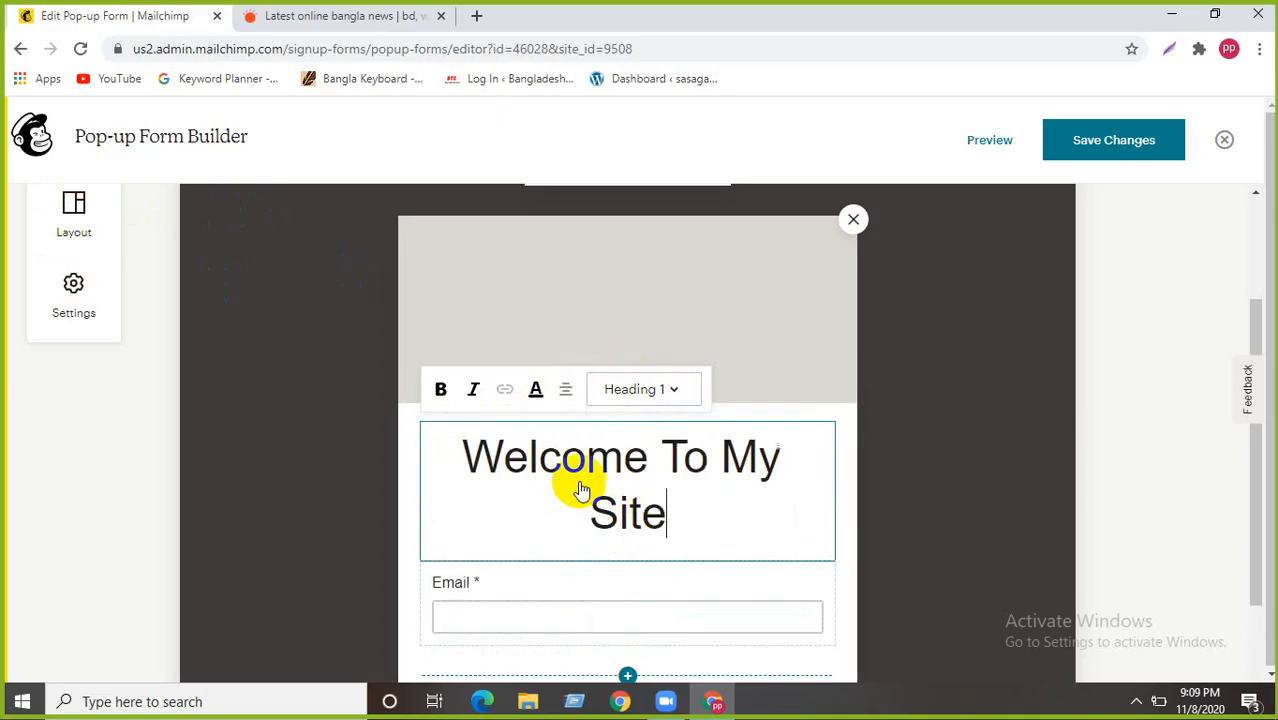
{"action": "left_click", "coordinate": [680, 392]}
{"action": "left_click", "coordinate": [665, 562]}
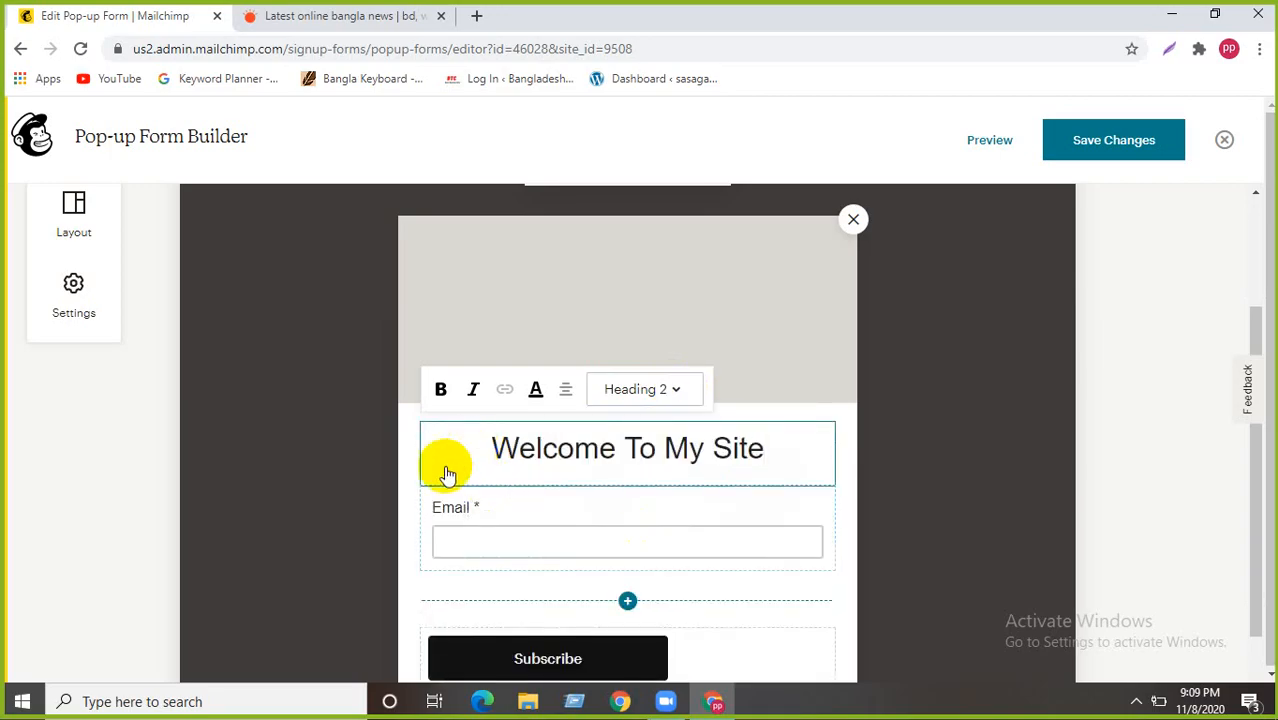
{"action": "left_click", "coordinate": [474, 536]}
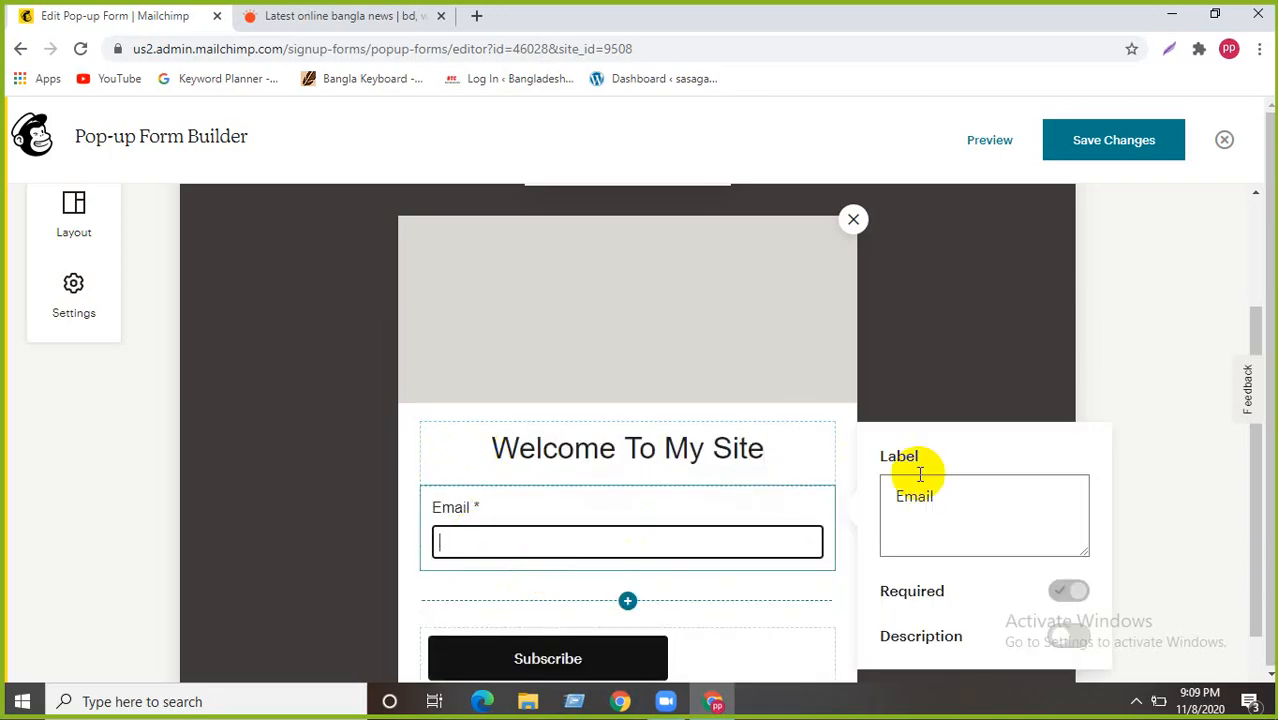
- Scroll the form preview while the Email field's Label and Required settings are shown
{"action": "scroll", "coordinate": [613, 516], "scroll_direction": "down", "scroll_amount": 2}
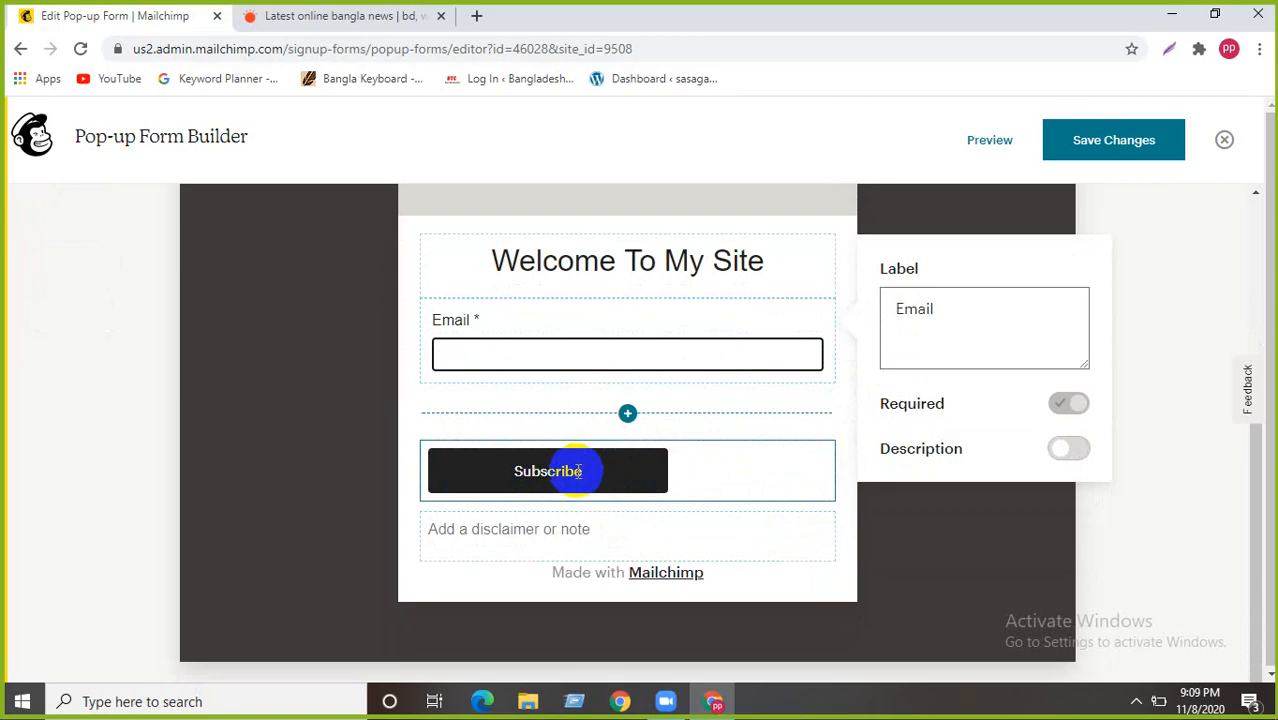
- Make the 'Welcome To My Site' heading bold
{"action": "scroll", "coordinate": [516, 502], "scroll_direction": "up", "scroll_amount": 3}
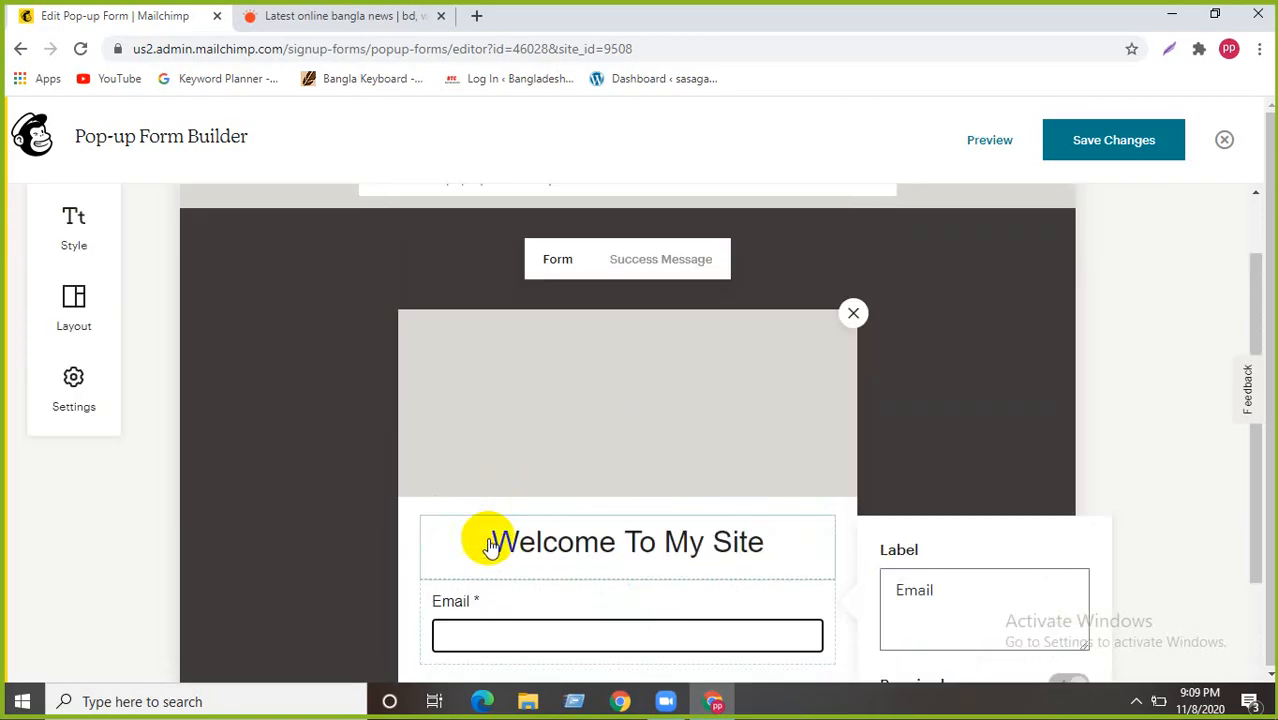
{"action": "left_click", "coordinate": [760, 545]}
{"action": "left_click_drag", "start_coordinate": [760, 545], "coordinate": [455, 510]}
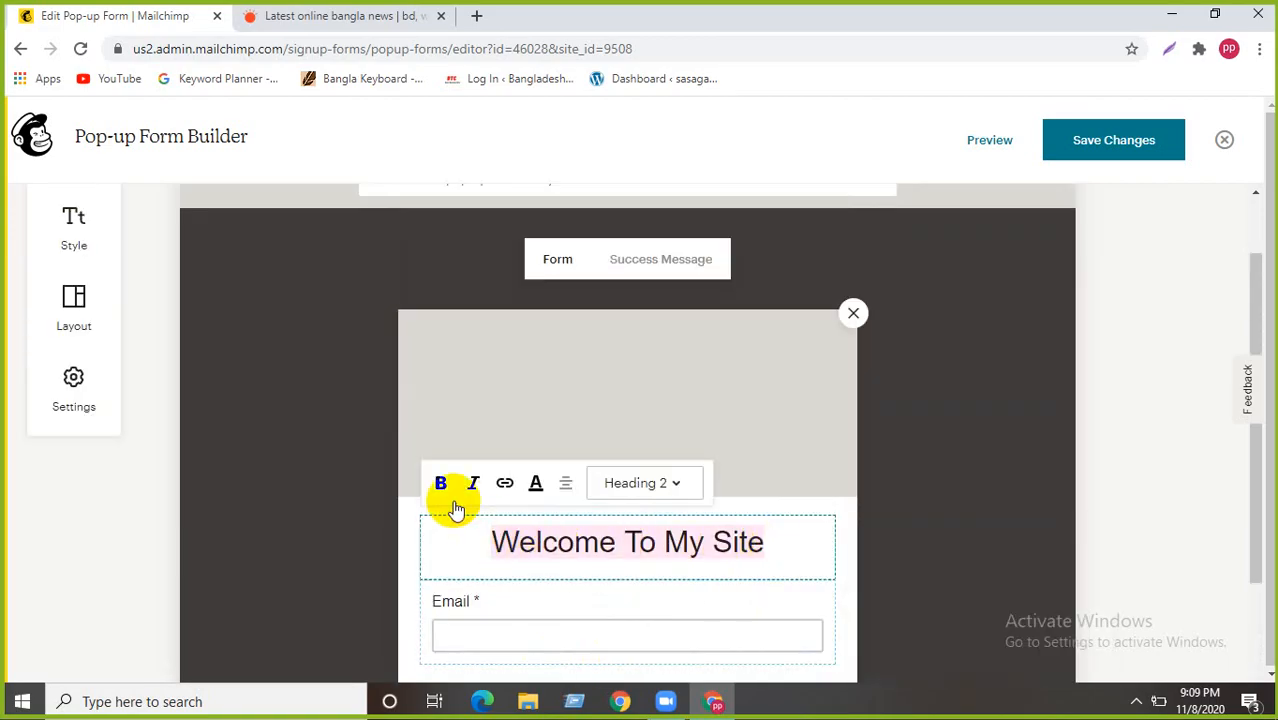
{"action": "left_click", "coordinate": [441, 482]}
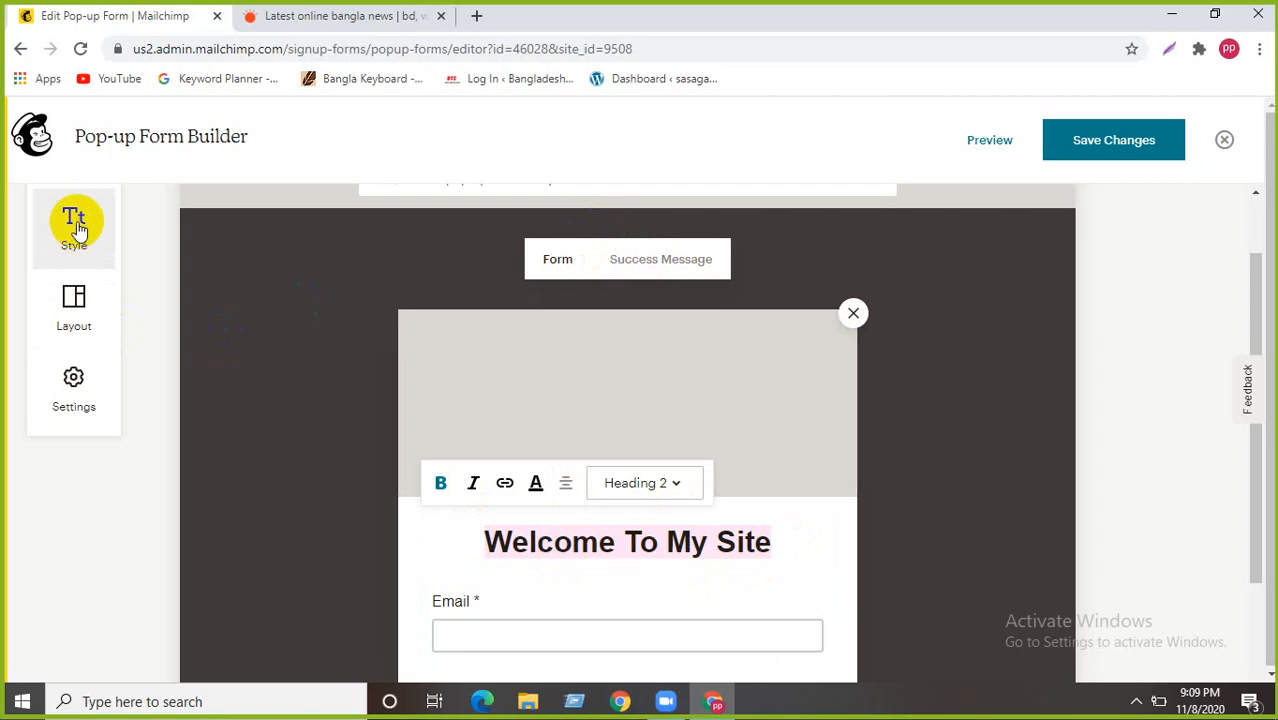
- Open the form's Style settings and the Headings colour row
{"action": "left_click", "coordinate": [77, 222]}
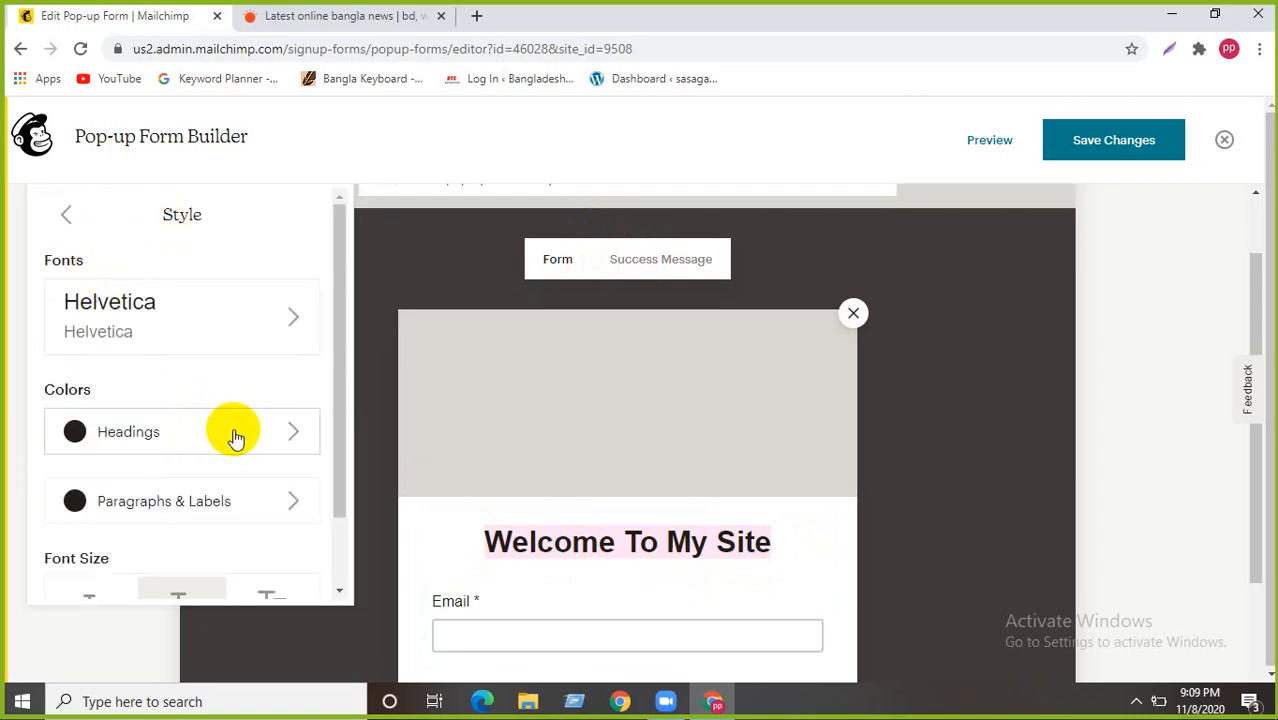
{"action": "scroll", "coordinate": [245, 476], "scroll_direction": "down", "scroll_amount": 2}
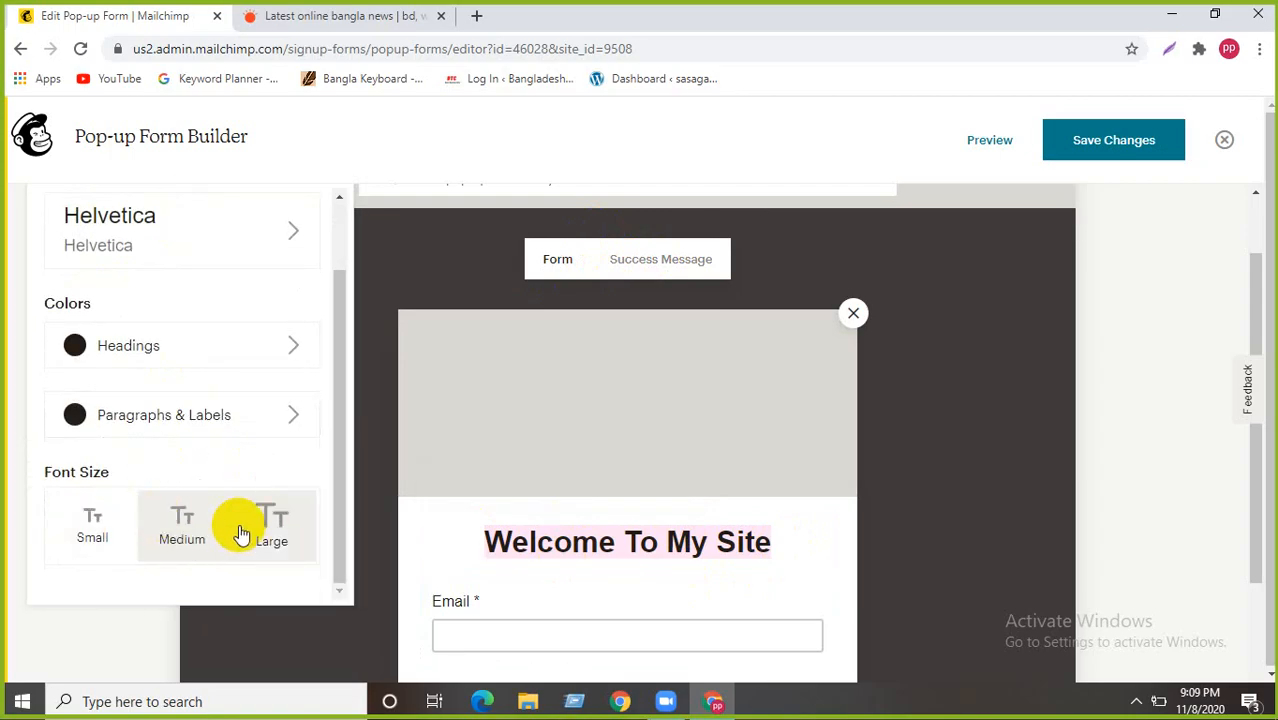
{"action": "left_click", "coordinate": [298, 344]}
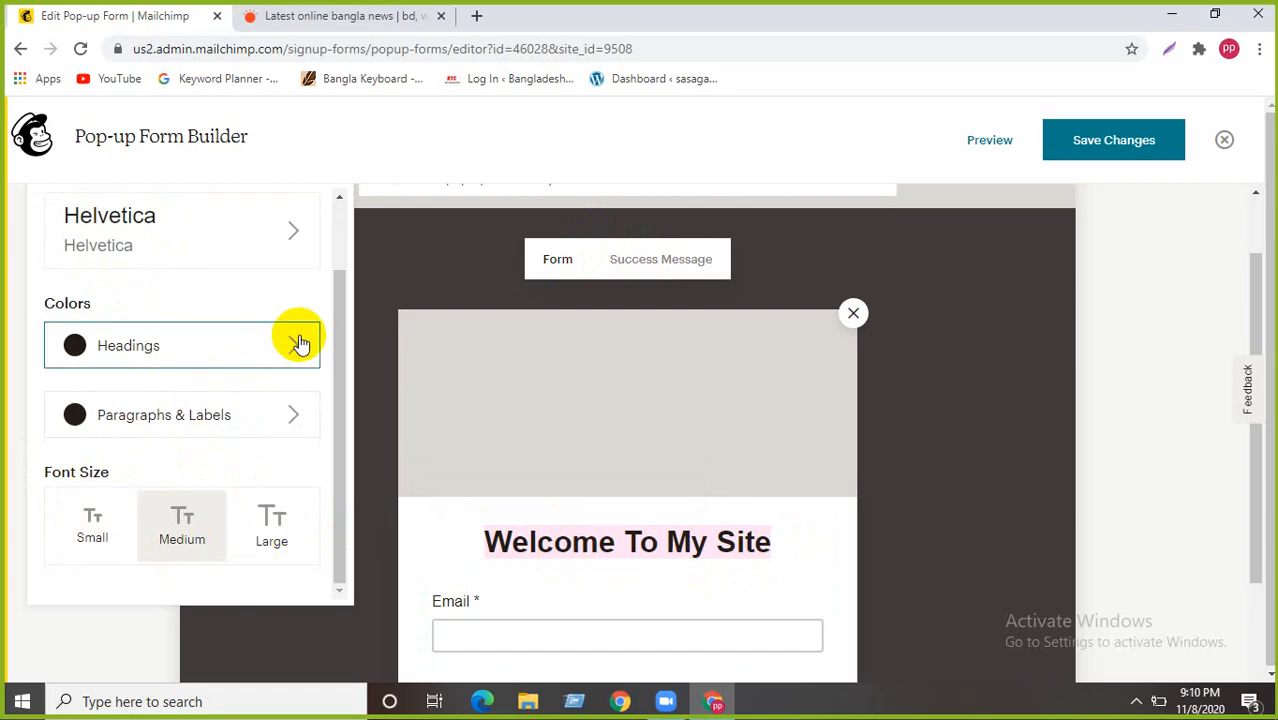
- Colour the heading bright red (FF0421) and bring up the Helvetica font settings
{"action": "left_click", "coordinate": [75, 348]}
{"action": "left_click", "coordinate": [421, 334]}
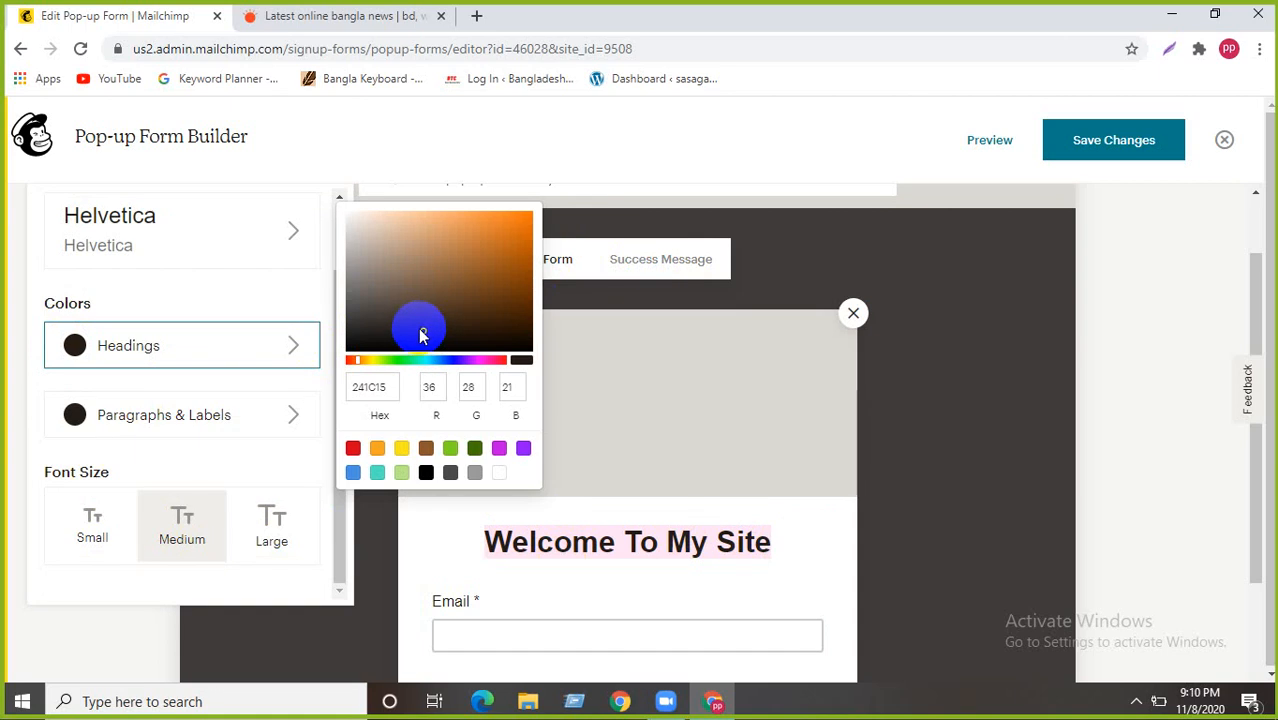
{"action": "mouse_move", "coordinate": [421, 334]}
{"action": "left_mouse_down"}
{"action": "mouse_move", "coordinate": [508, 217]}
{"action": "mouse_move", "coordinate": [518, 228]}
{"action": "left_mouse_up"}
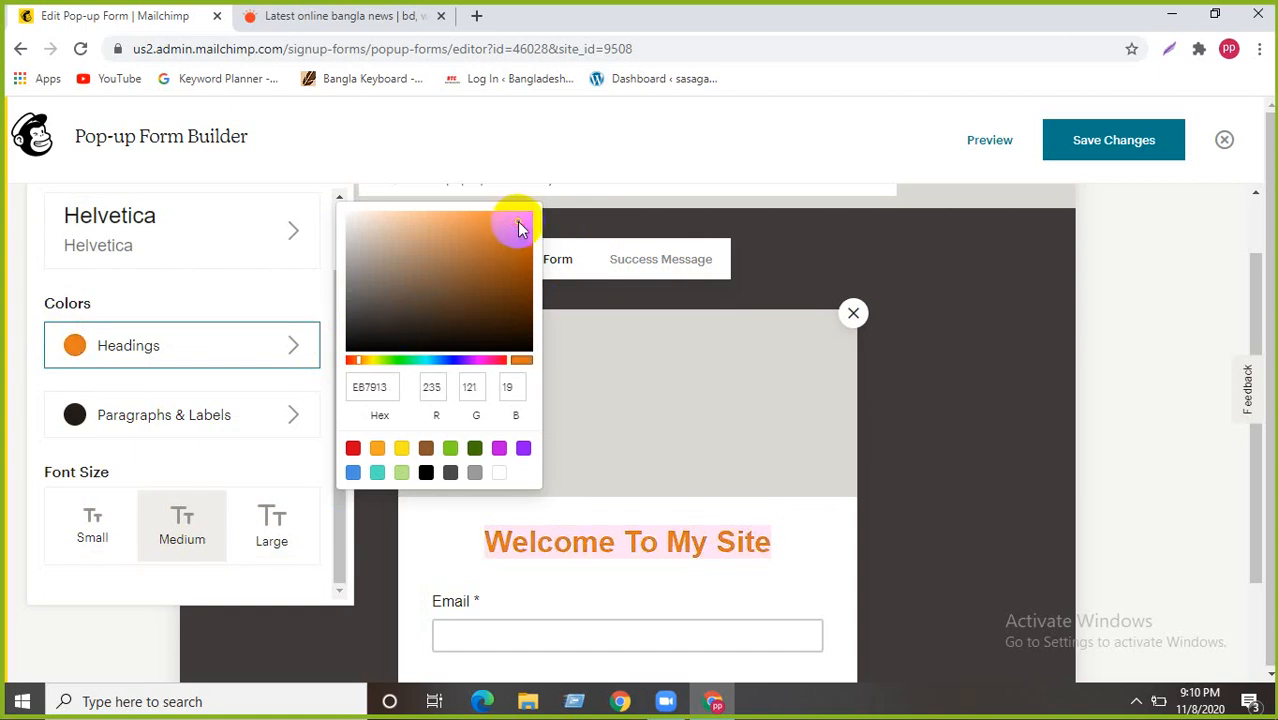
{"action": "left_click", "coordinate": [354, 450]}
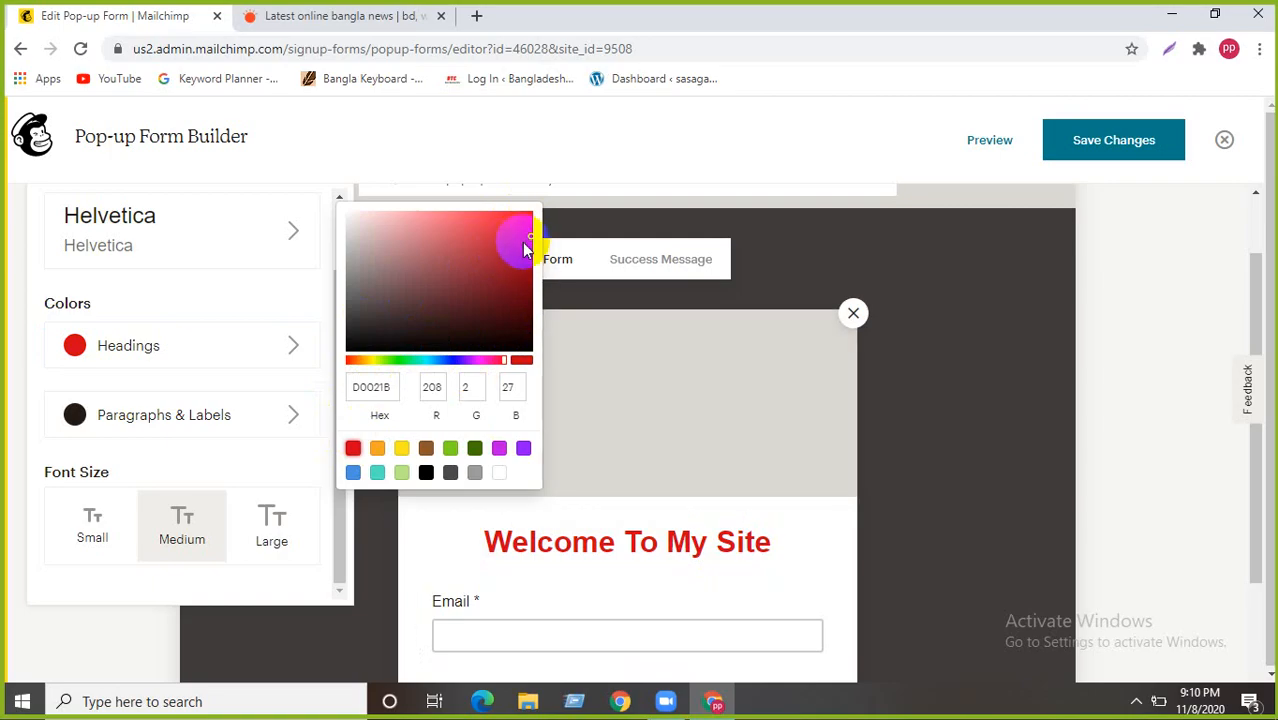
{"action": "left_click_drag", "start_coordinate": [522, 226], "coordinate": [531, 206]}
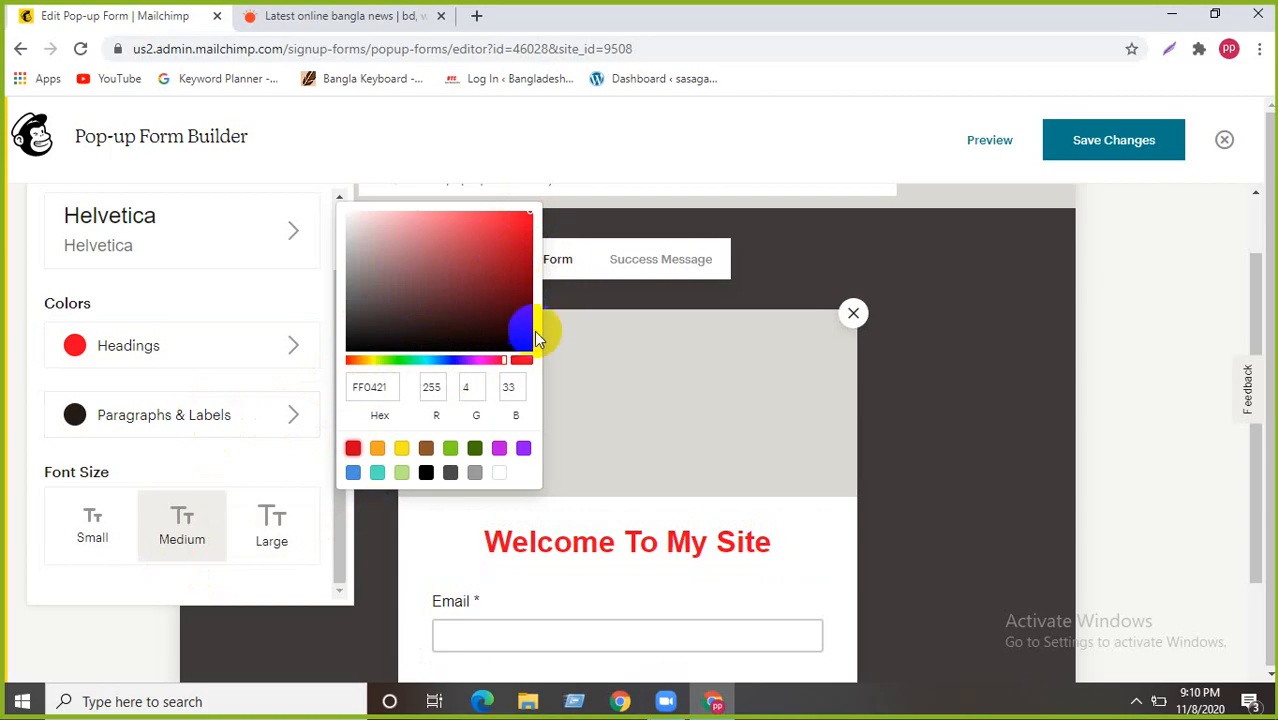
{"action": "left_click", "coordinate": [220, 238]}
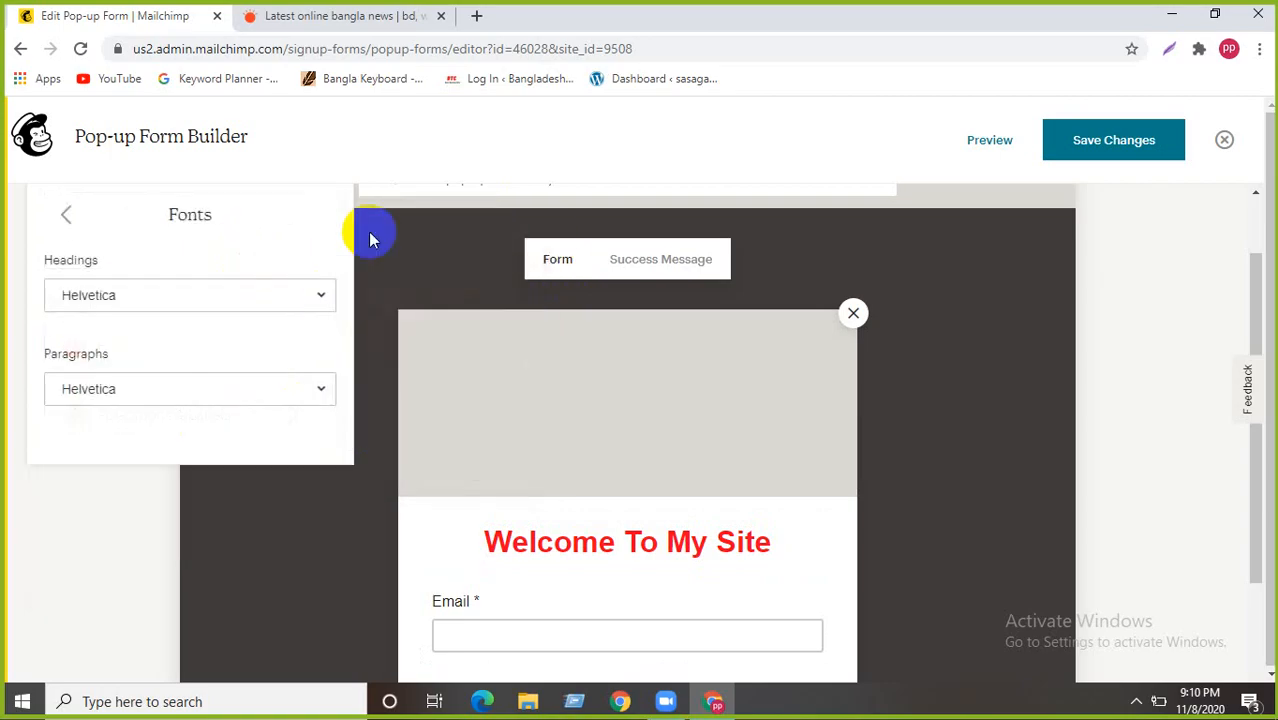
- Change the paragraph font to Times New Roman, leaving headings in Helvetica
{"action": "scroll", "coordinate": [122, 437], "scroll_direction": "down", "scroll_amount": 3}
{"action": "scroll", "coordinate": [122, 437], "scroll_direction": "up", "scroll_amount": 4}
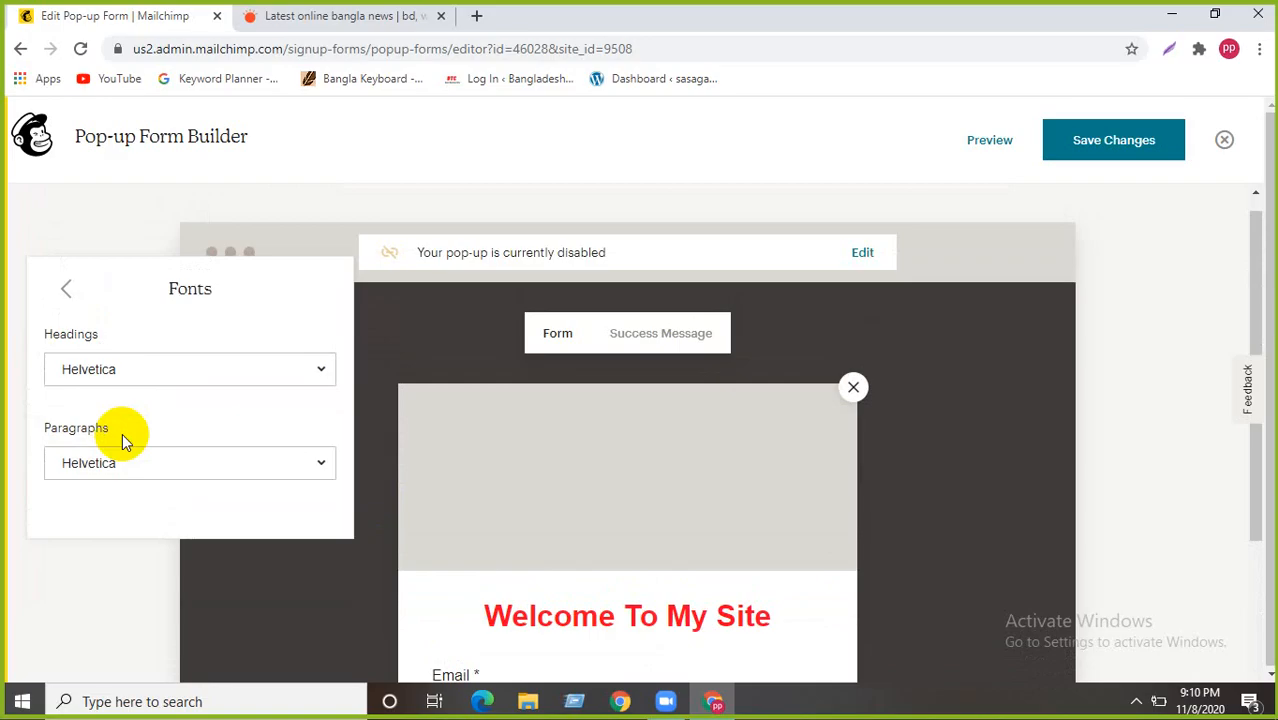
{"action": "left_click", "coordinate": [136, 470]}
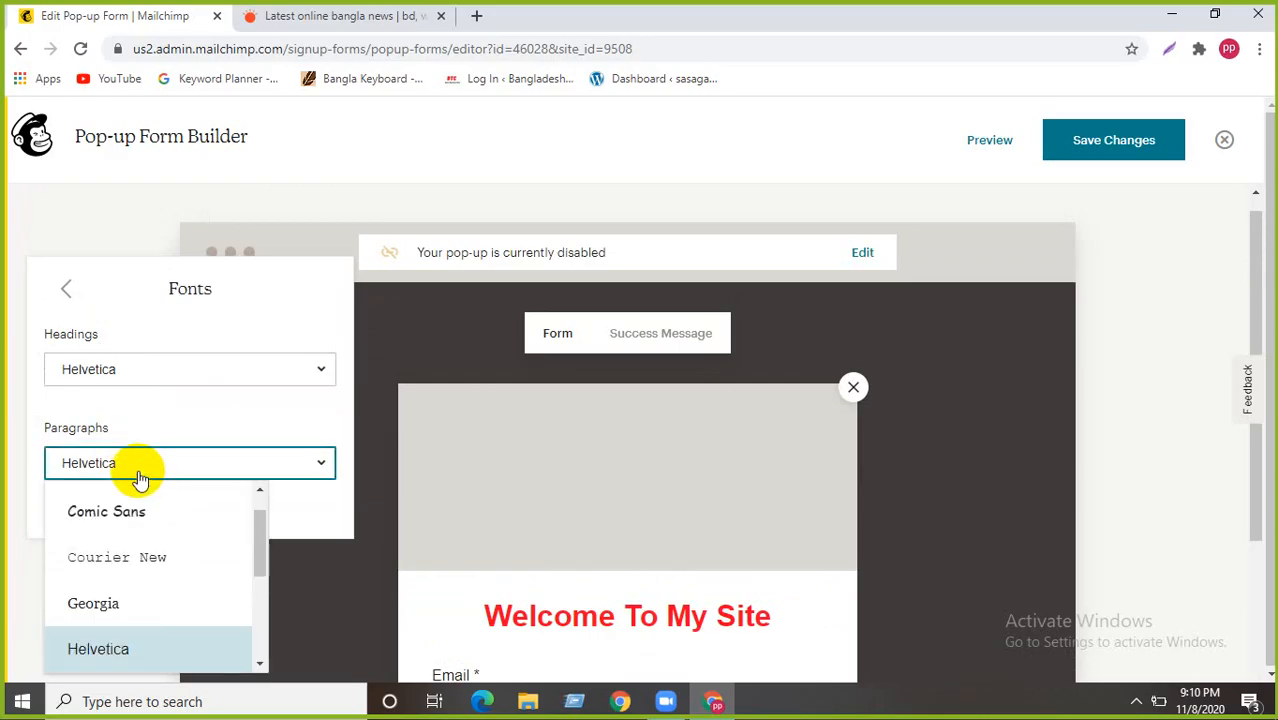
{"action": "scroll", "coordinate": [94, 585], "scroll_direction": "down", "scroll_amount": 3}
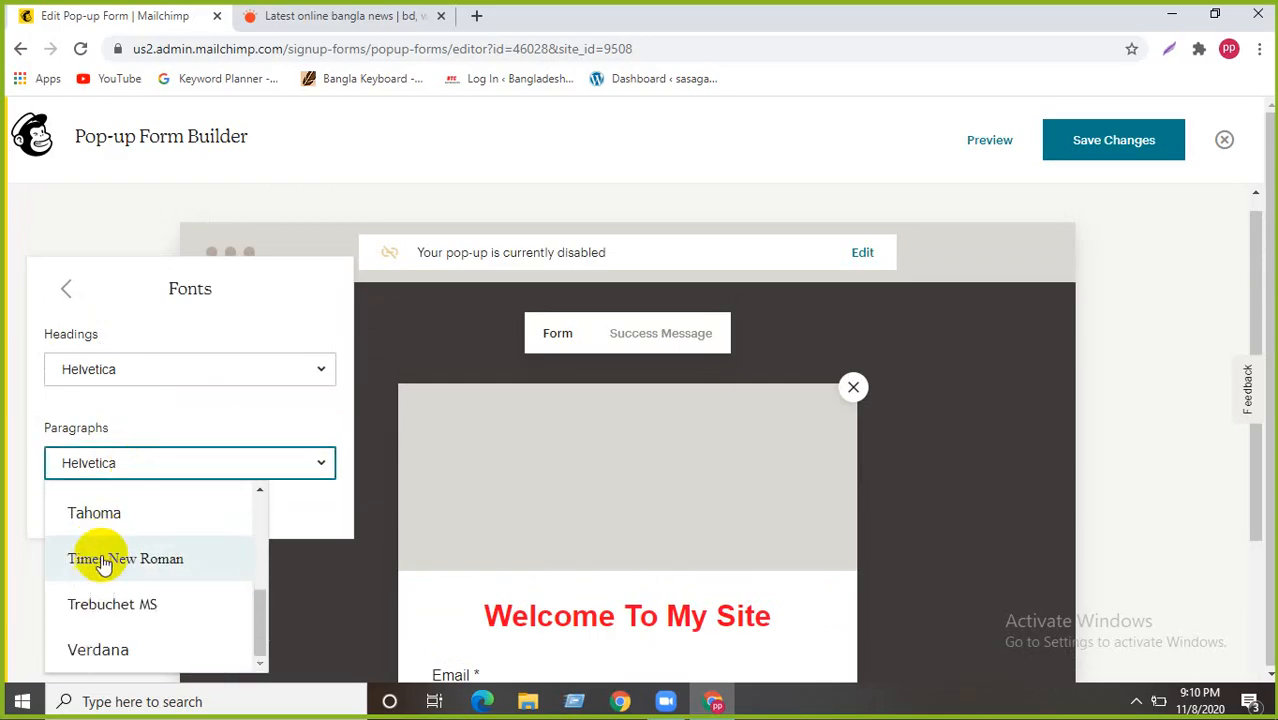
{"action": "left_click", "coordinate": [105, 557]}
{"action": "scroll", "coordinate": [289, 511], "scroll_direction": "down", "scroll_amount": 1}
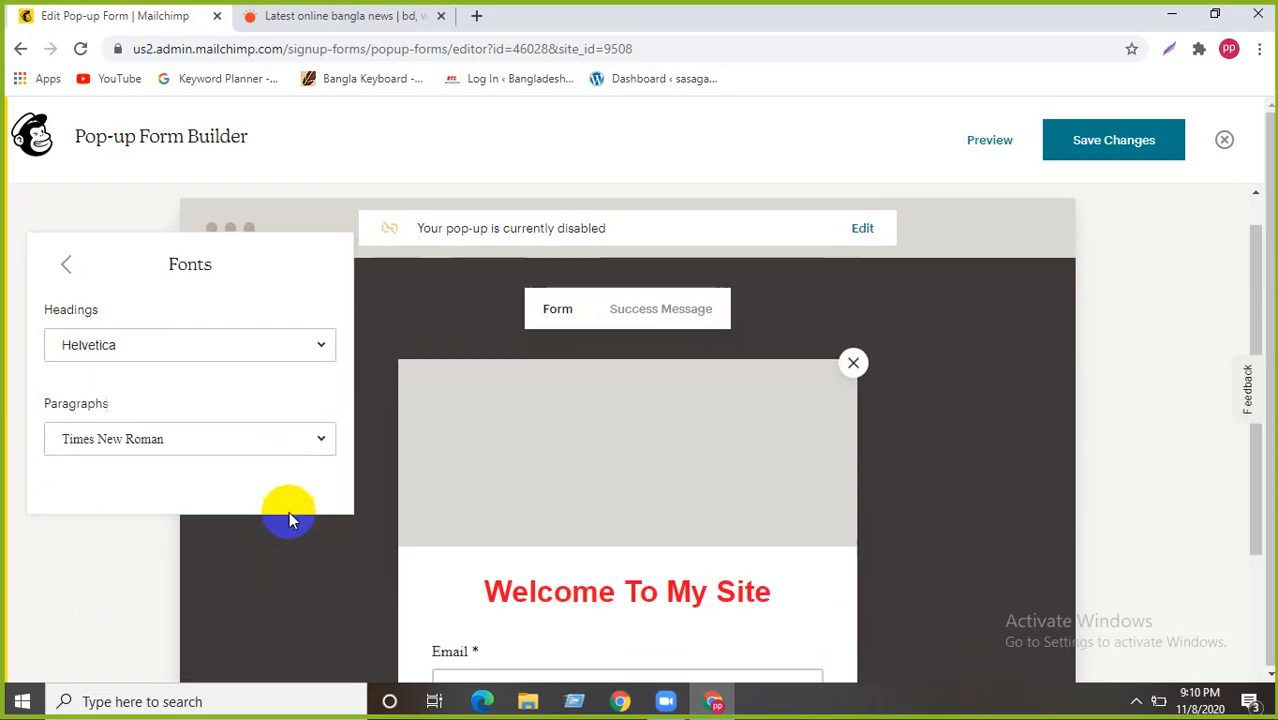
{"action": "mouse_move", "coordinate": [718, 468]}
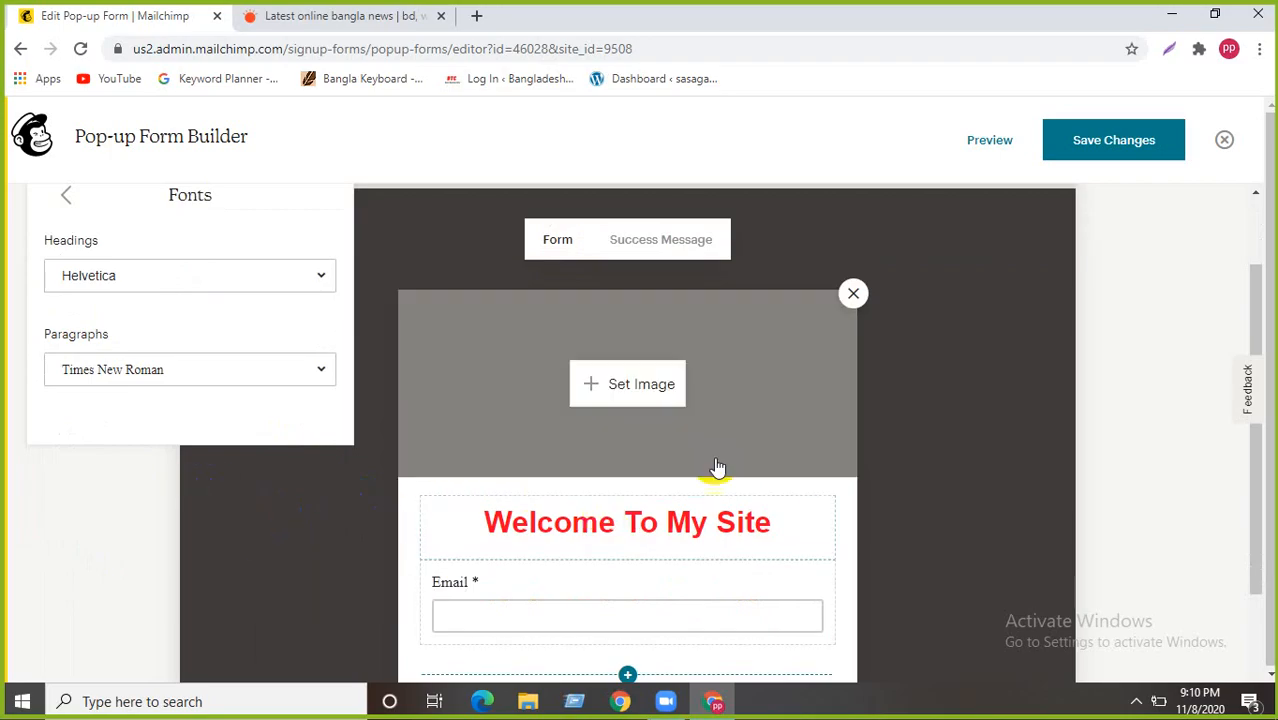
- Open the Content Studio image library for the form header and start a new upload
{"action": "left_click", "coordinate": [640, 386]}
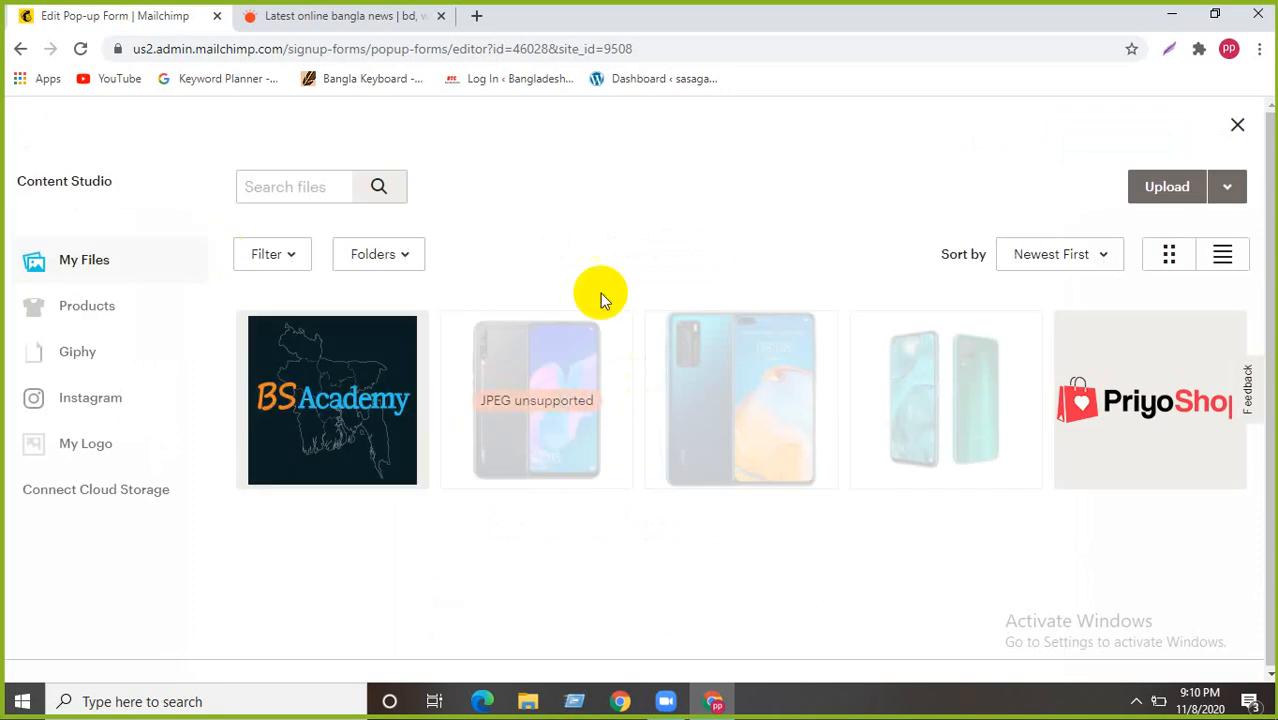
{"action": "left_click", "coordinate": [350, 430]}
{"action": "left_click", "coordinate": [1164, 190]}
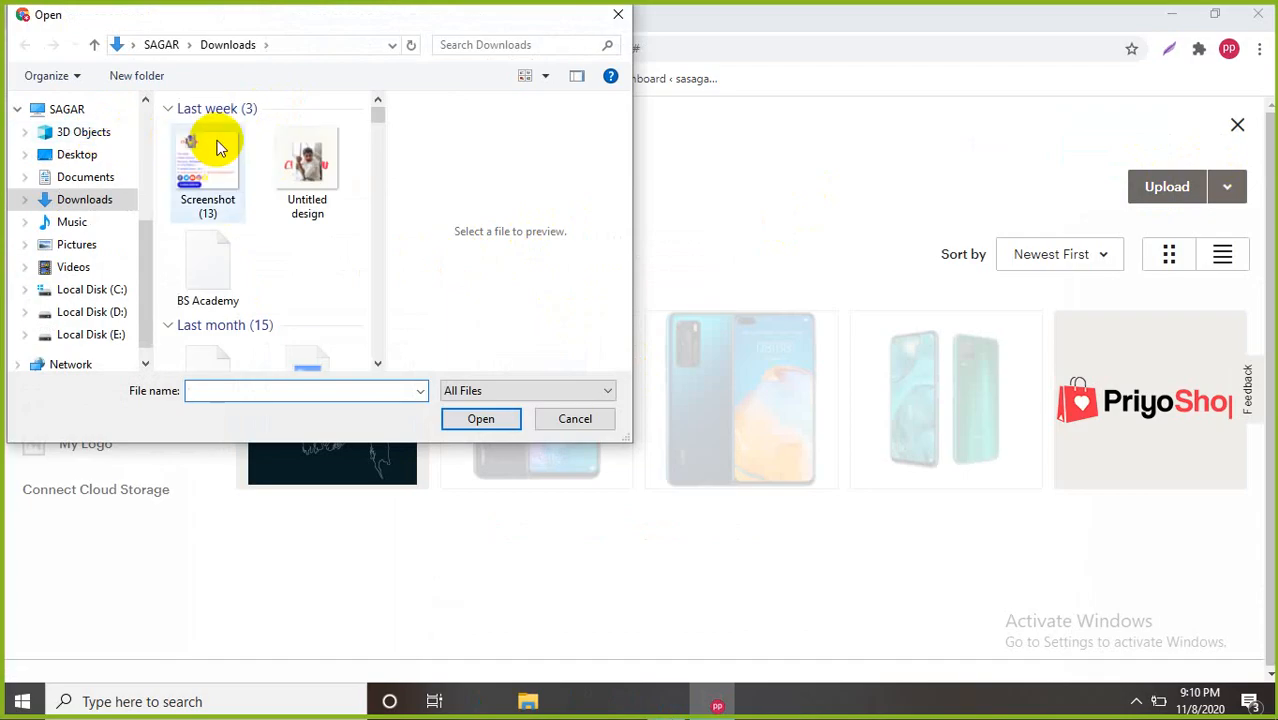
{"action": "scroll", "coordinate": [237, 251], "scroll_direction": "down", "scroll_amount": 4}
{"action": "scroll", "coordinate": [237, 251], "scroll_direction": "up", "scroll_amount": 5}
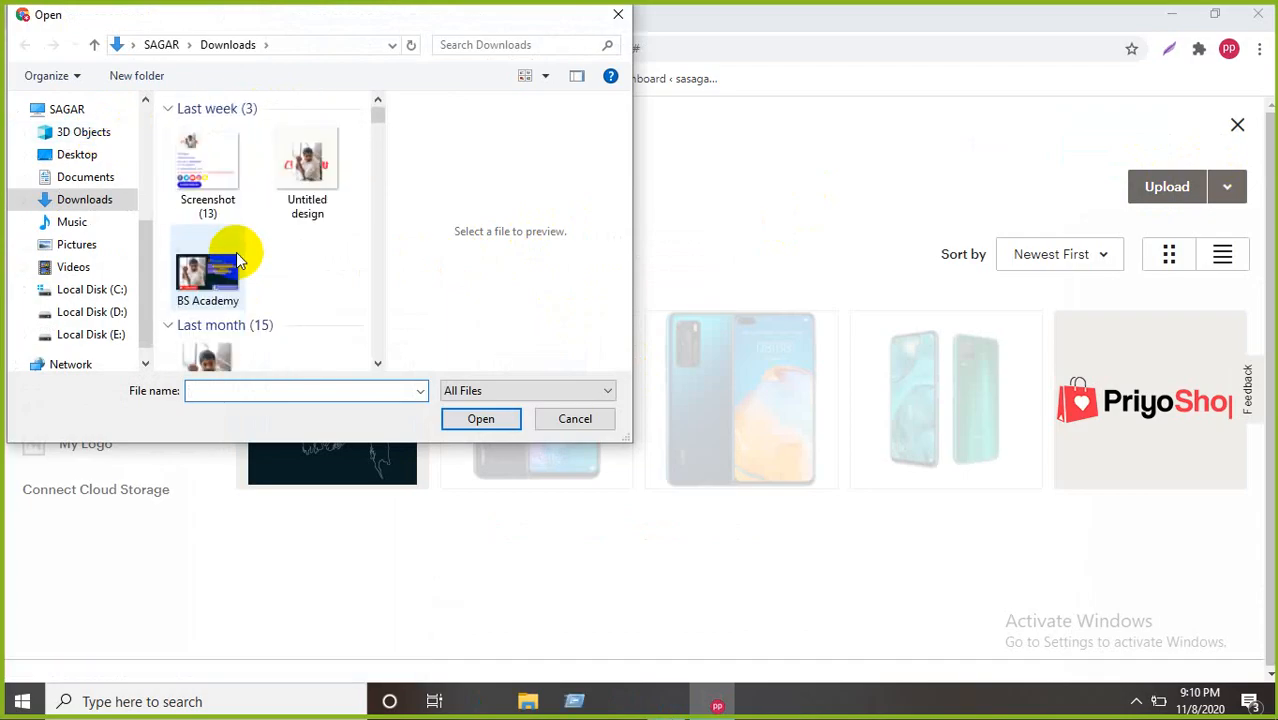
- Browse the Desktop in the Open dialog, cancel it, and select the BS Academy image
{"action": "left_click", "coordinate": [77, 154]}
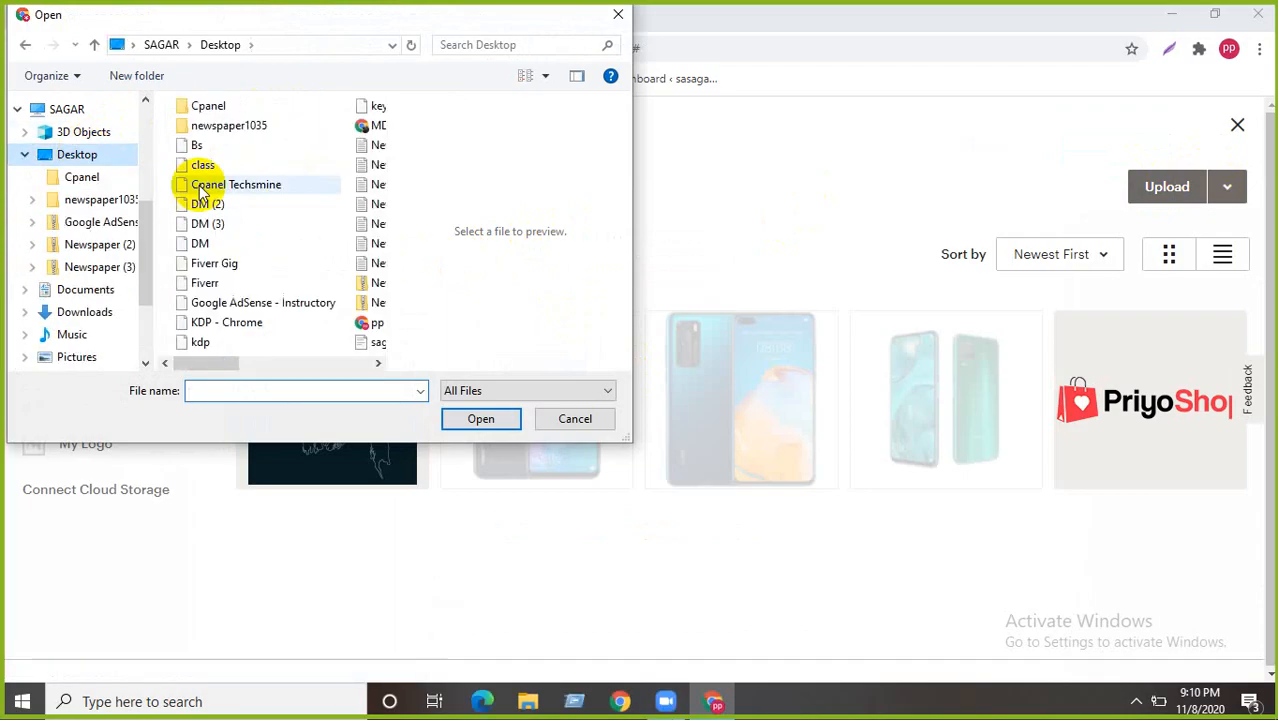
{"action": "scroll", "coordinate": [236, 192], "scroll_direction": "down", "scroll_amount": 5}
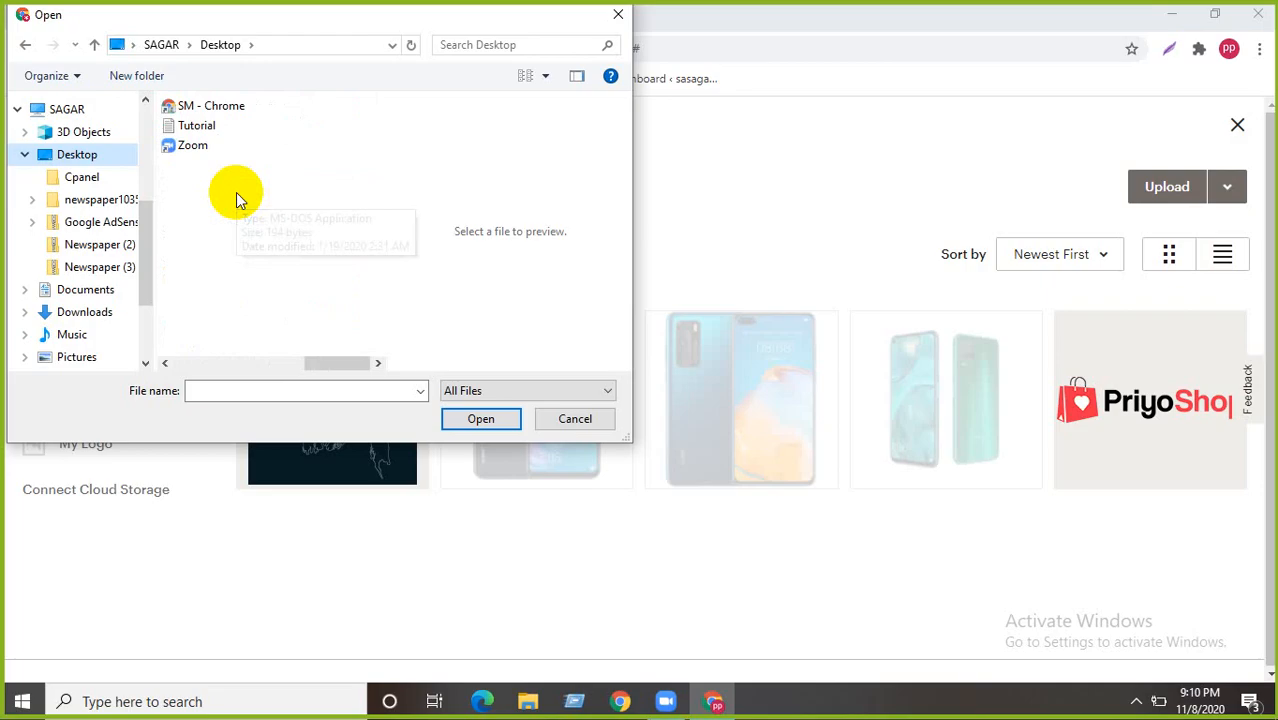
{"action": "scroll", "coordinate": [236, 192], "scroll_direction": "up", "scroll_amount": 5}
{"action": "left_click", "coordinate": [618, 14]}
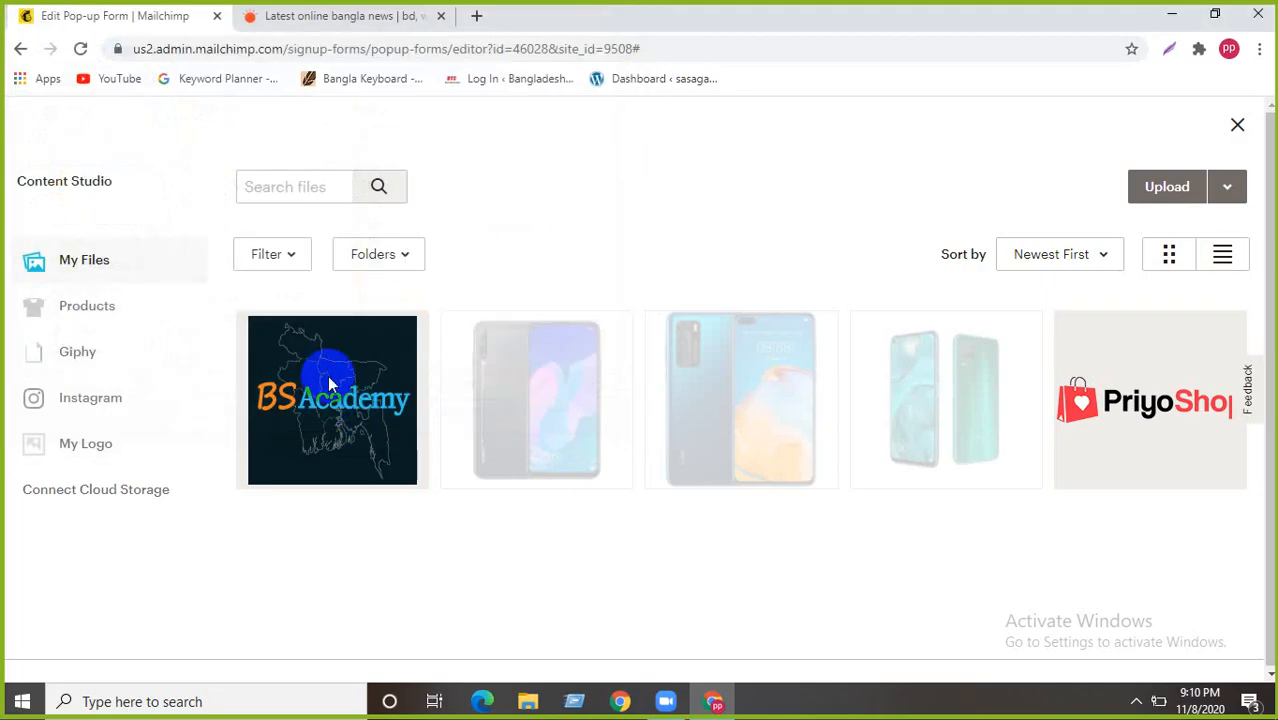
{"action": "left_click", "coordinate": [330, 383]}
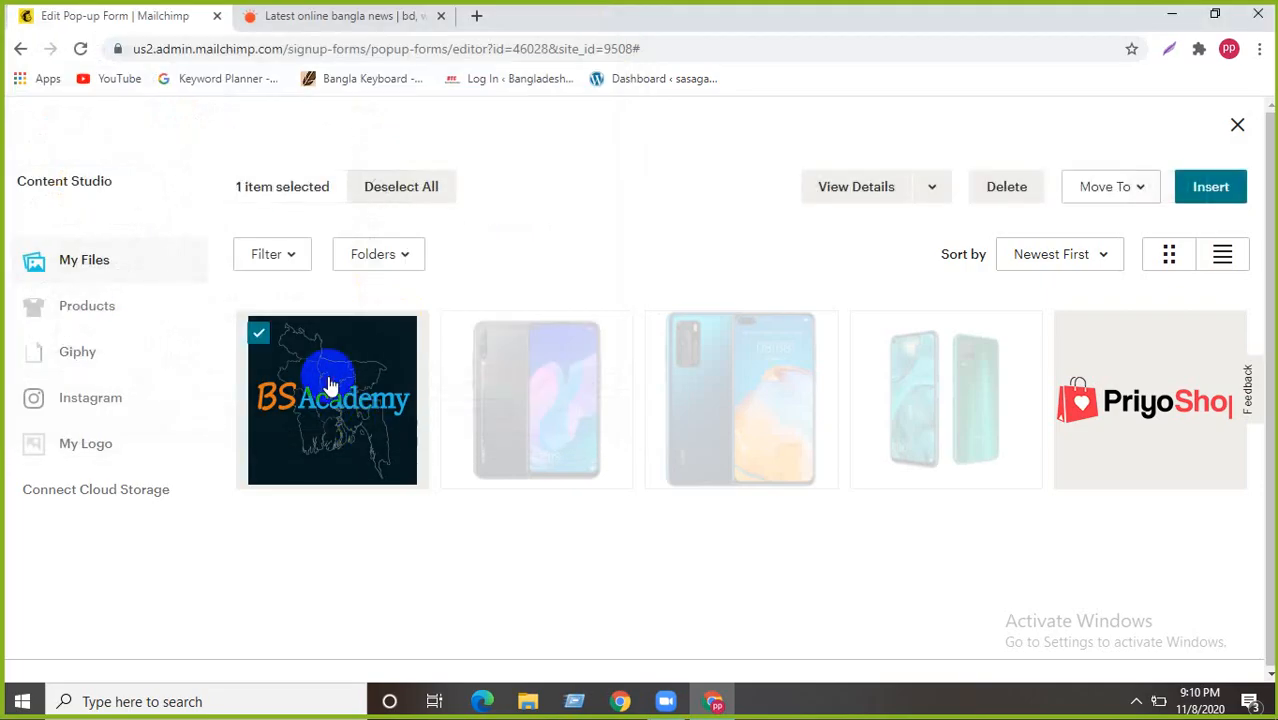
- Insert the BS Academy image above the Welcome To My Site heading and review the preview
{"action": "left_click", "coordinate": [1211, 188]}
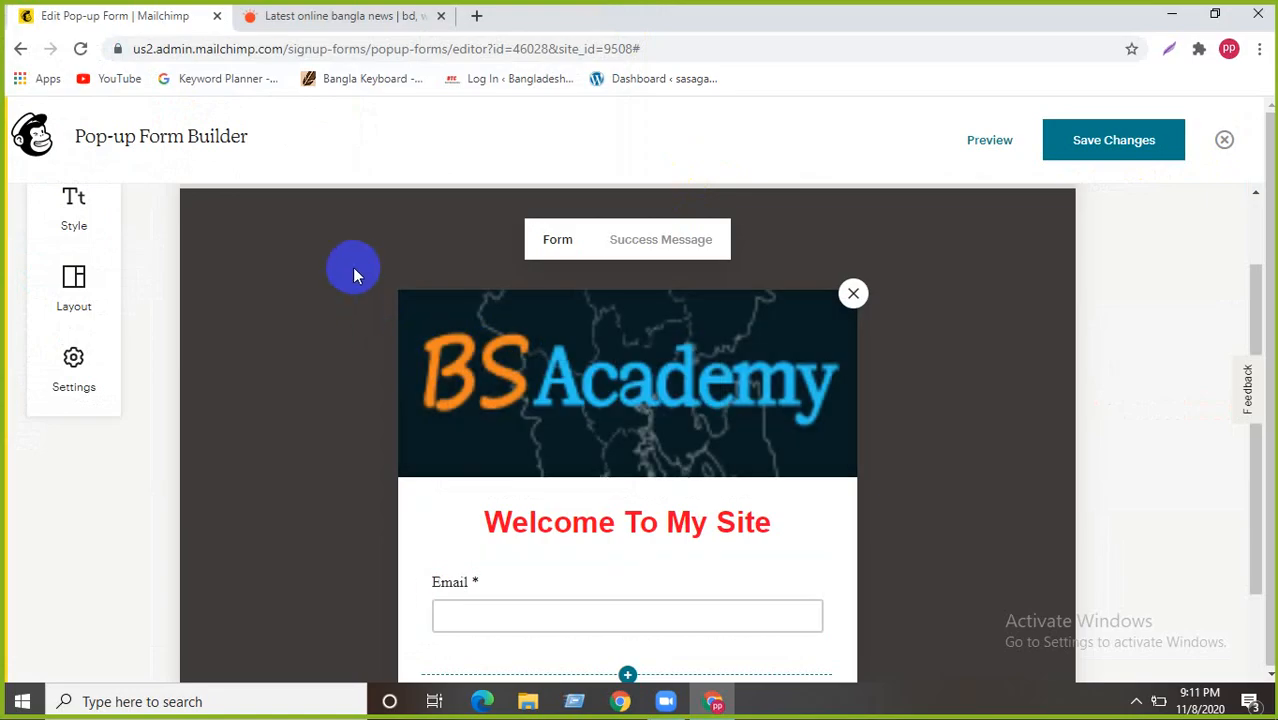
{"action": "scroll", "coordinate": [352, 267], "scroll_direction": "down", "scroll_amount": 2}
{"action": "scroll", "coordinate": [352, 267], "scroll_direction": "down", "scroll_amount": 1}
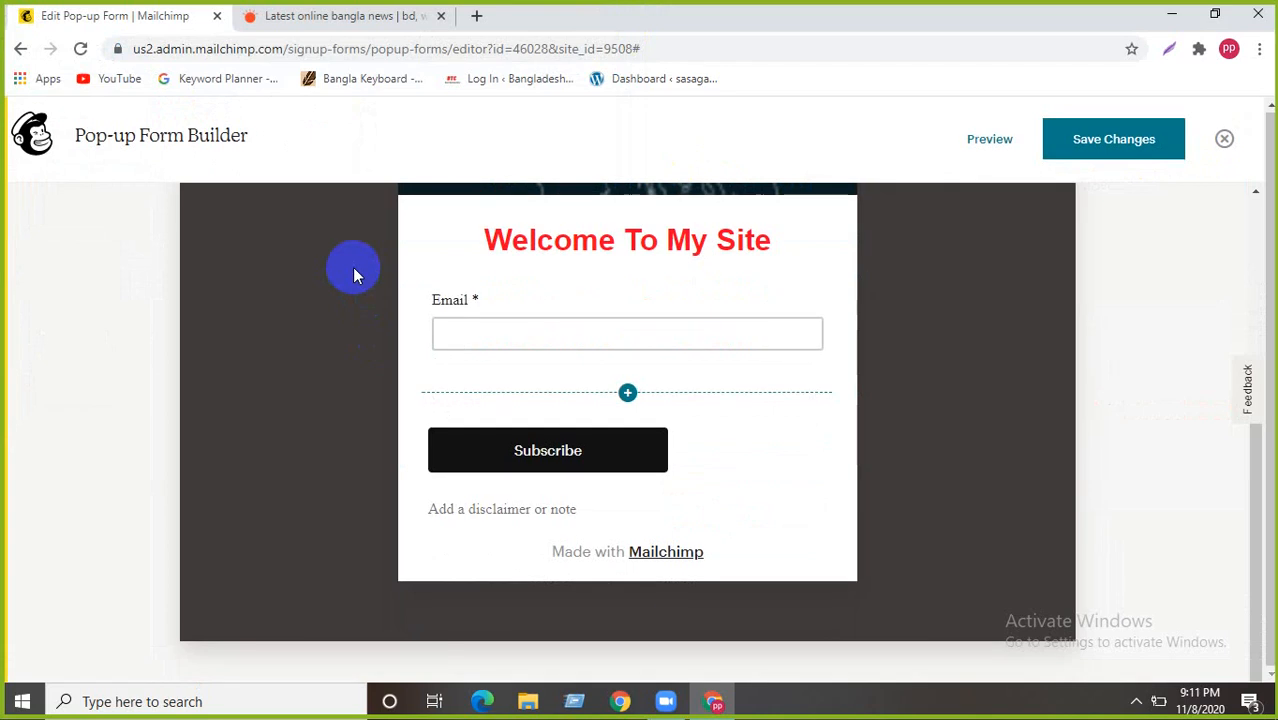
{"action": "scroll", "coordinate": [449, 318], "scroll_direction": "up", "scroll_amount": 1}
{"action": "scroll", "coordinate": [449, 318], "scroll_direction": "up", "scroll_amount": 4}
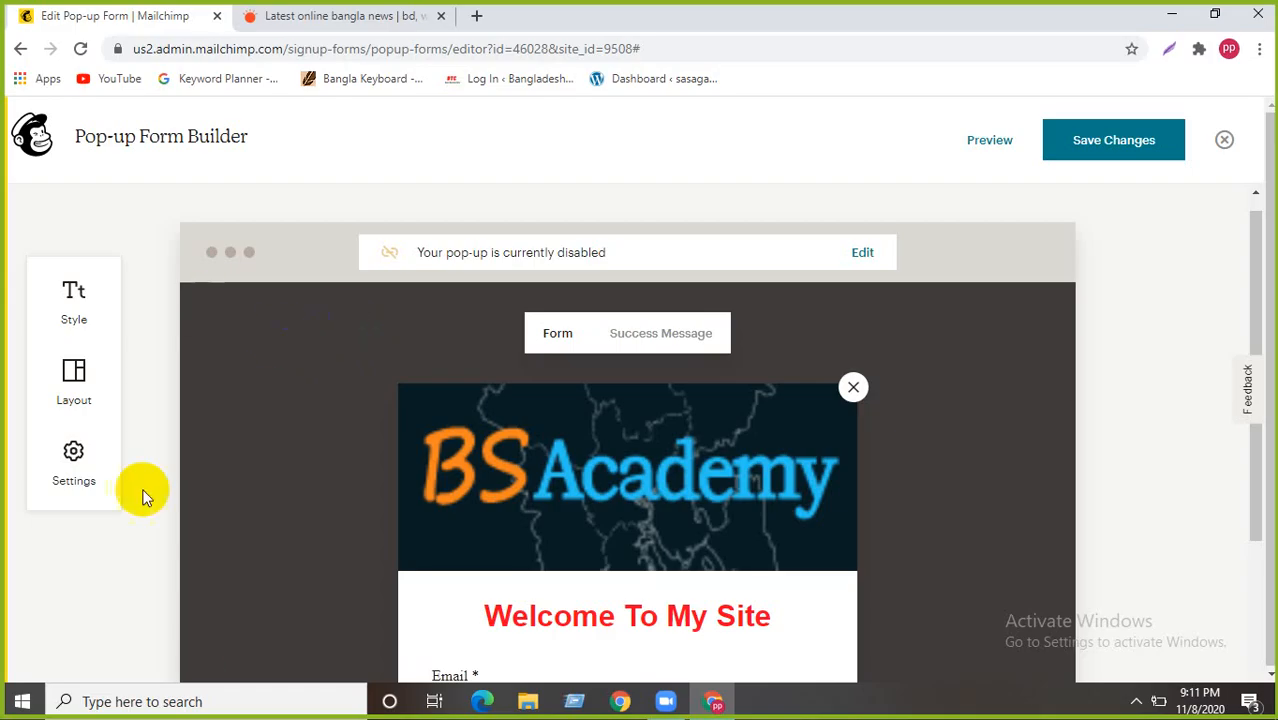
{"action": "scroll", "coordinate": [143, 371], "scroll_direction": "down", "scroll_amount": 3}
{"action": "scroll", "coordinate": [145, 372], "scroll_direction": "up", "scroll_amount": 3}
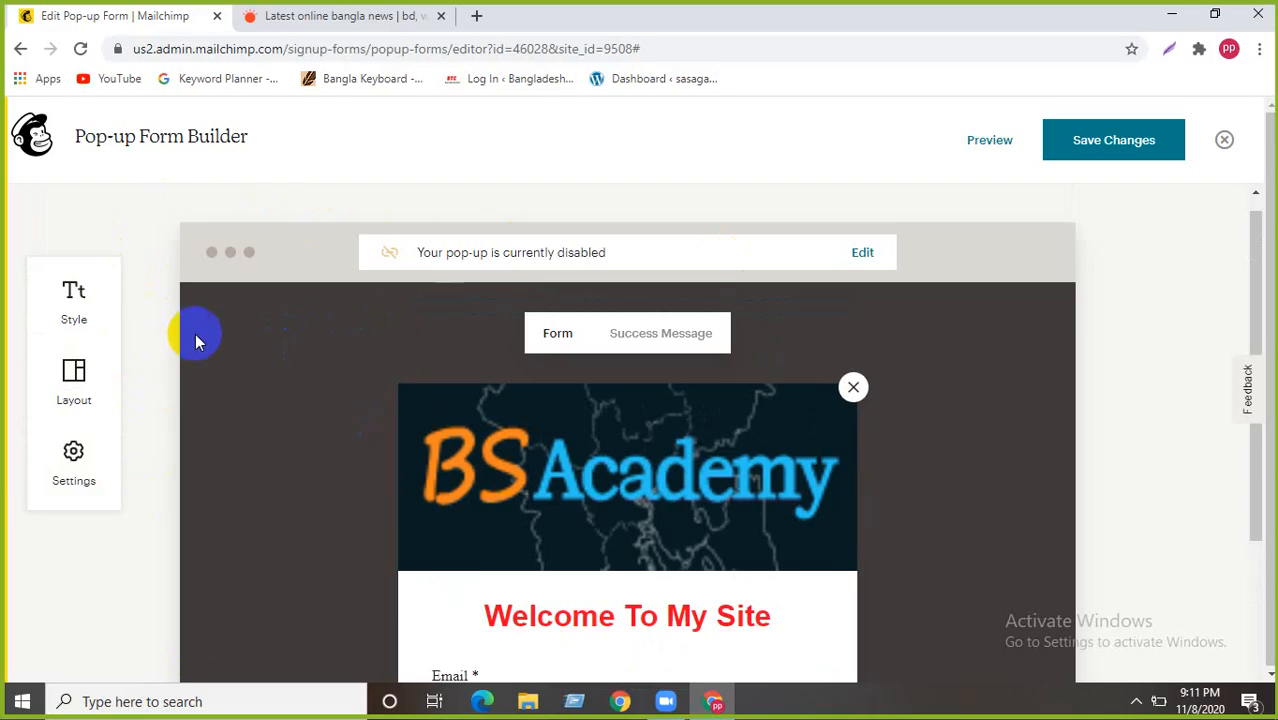
{"action": "scroll", "coordinate": [553, 337], "scroll_direction": "down", "scroll_amount": 4}
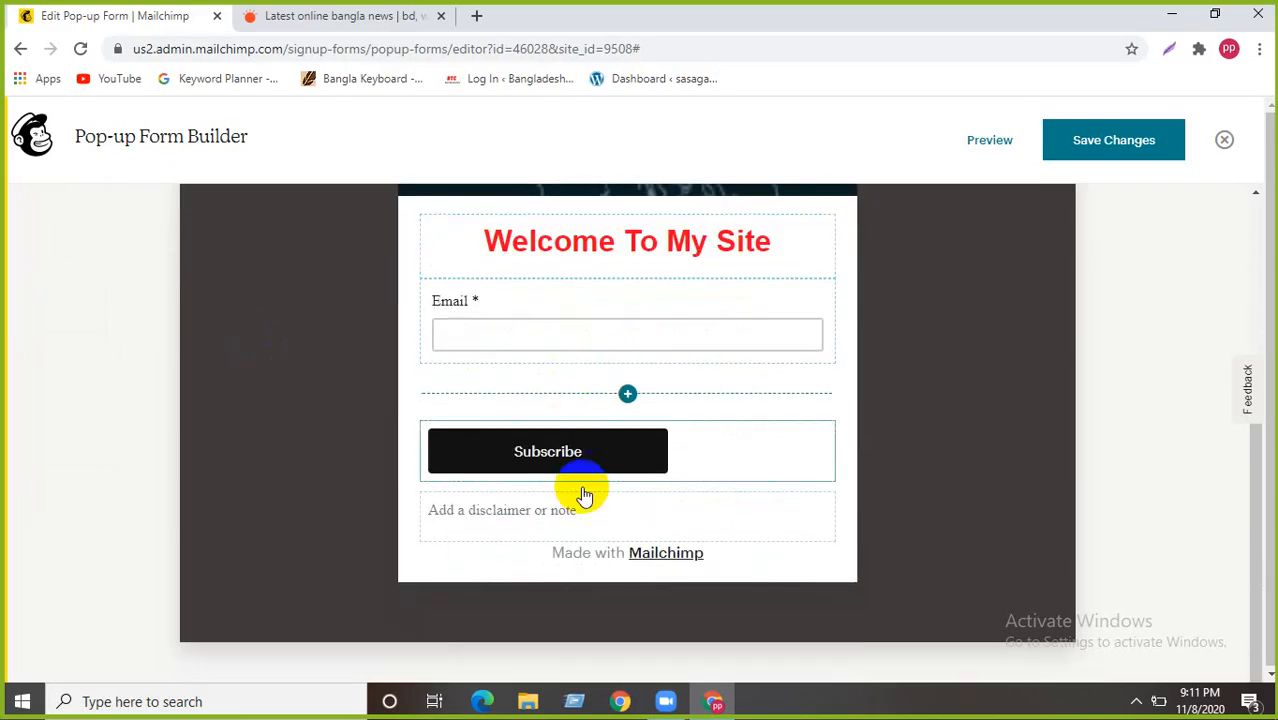
{"action": "scroll", "coordinate": [548, 379], "scroll_direction": "up", "scroll_amount": 3}
{"action": "scroll", "coordinate": [513, 508], "scroll_direction": "down", "scroll_amount": 2}
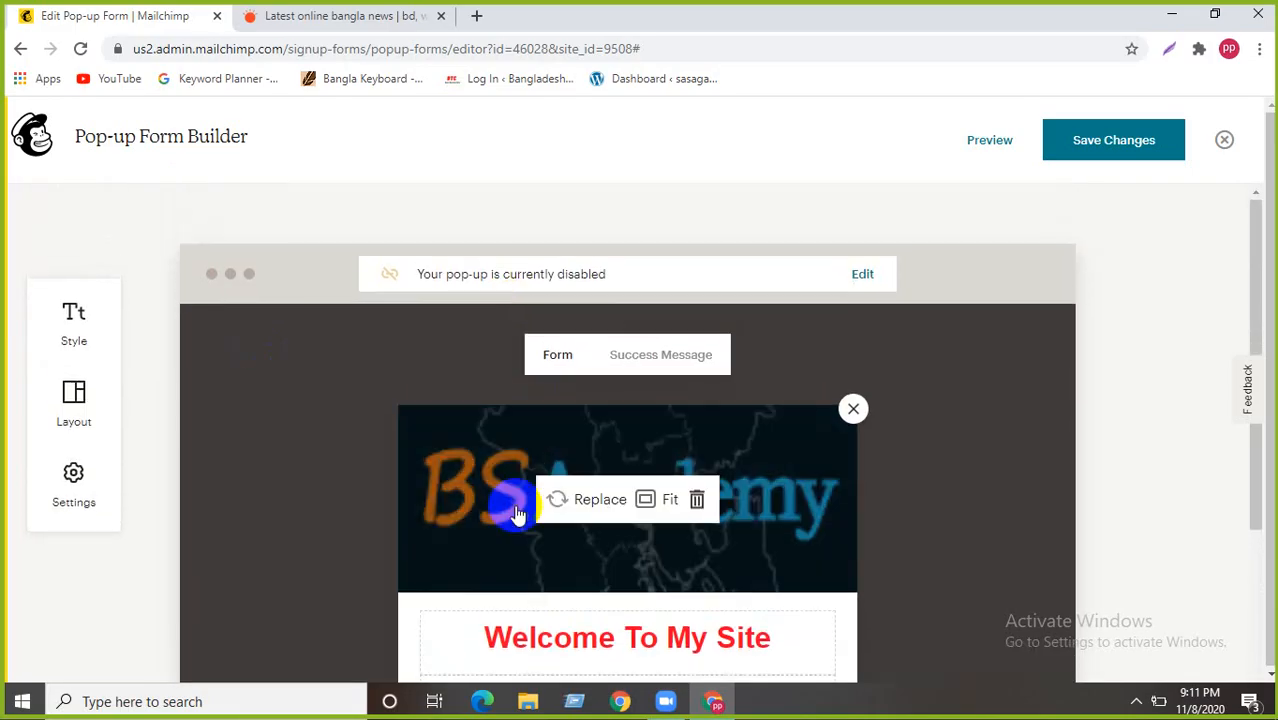
{"action": "scroll", "coordinate": [514, 530], "scroll_direction": "up", "scroll_amount": 2}
{"action": "scroll", "coordinate": [510, 520], "scroll_direction": "down", "scroll_amount": 3}
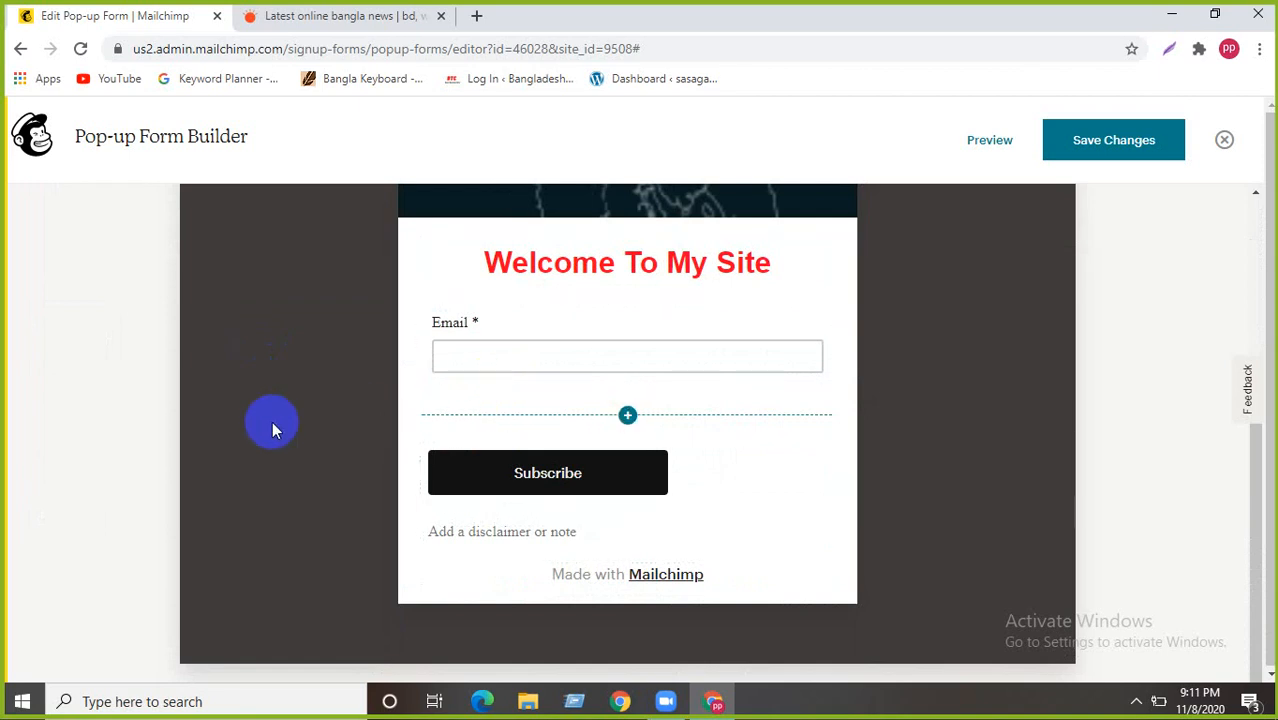
{"action": "scroll", "coordinate": [830, 456], "scroll_direction": "down", "scroll_amount": 1}
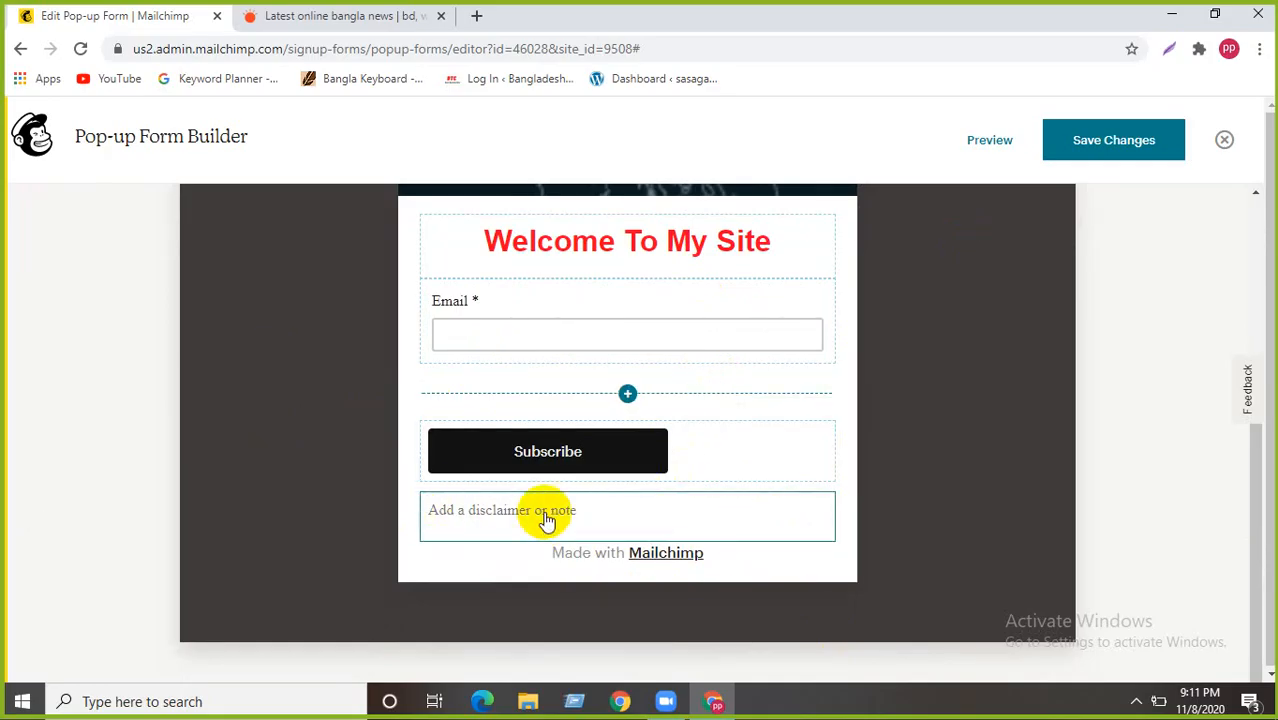
{"action": "scroll", "coordinate": [652, 507], "scroll_direction": "up", "scroll_amount": 5}
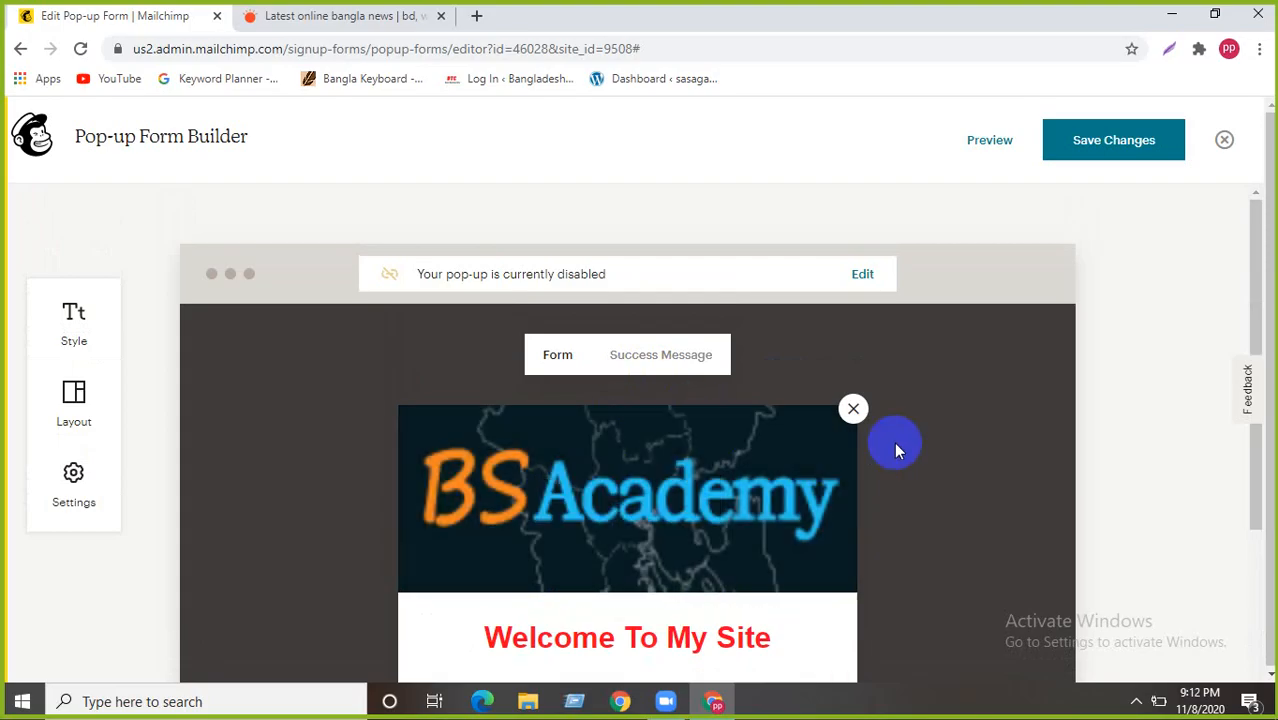
{"action": "mouse_move", "coordinate": [833, 528]}
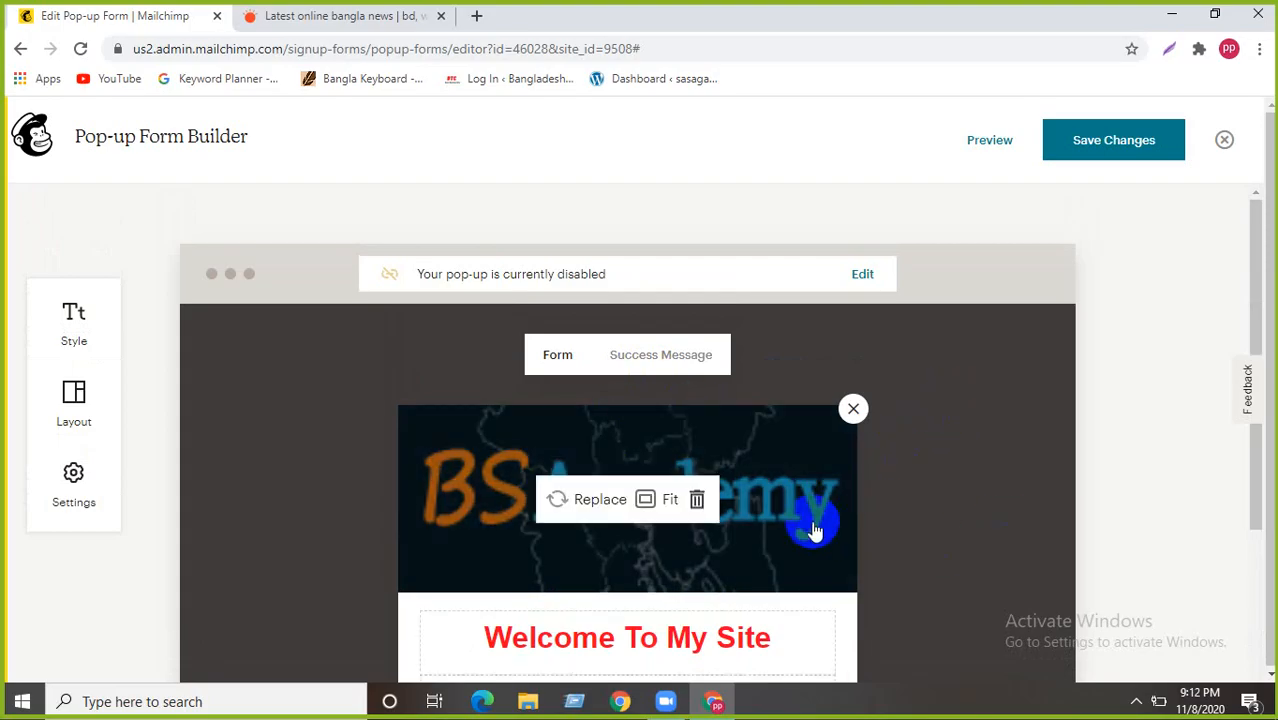
{"action": "scroll", "coordinate": [295, 506], "scroll_direction": "down", "scroll_amount": 2}
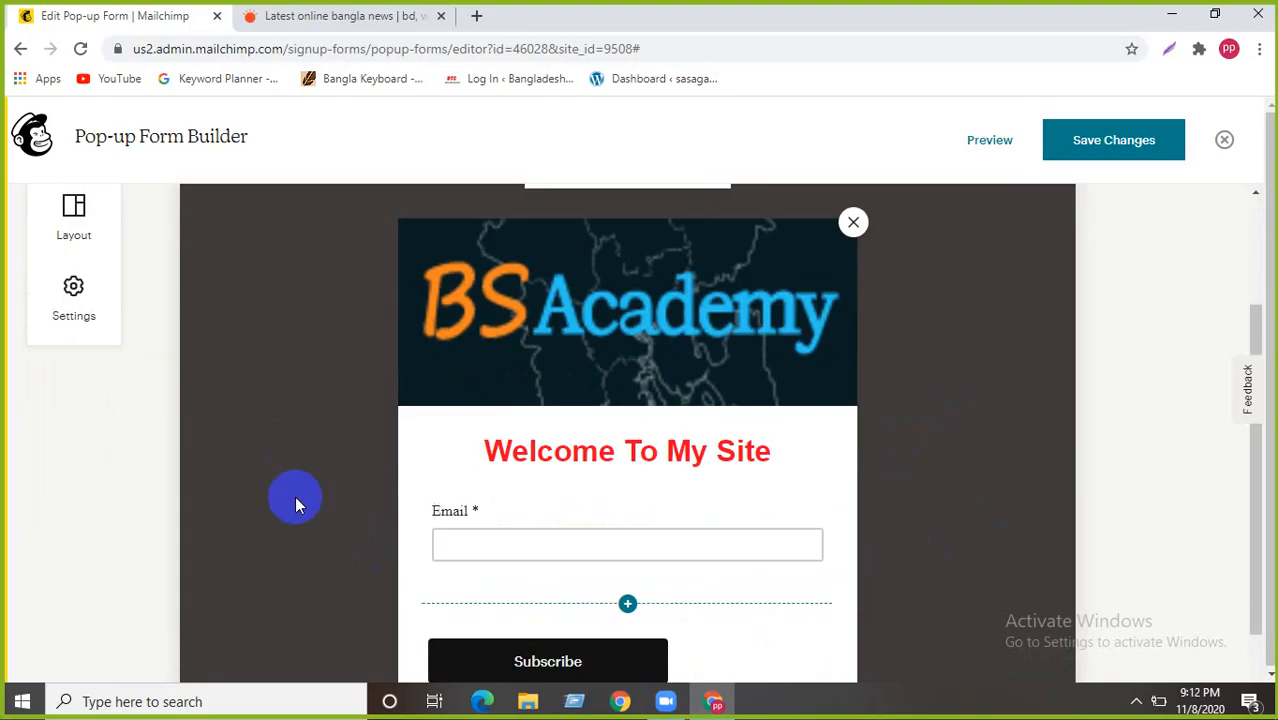
{"action": "scroll", "coordinate": [60, 380], "scroll_direction": "up", "scroll_amount": 2}
- Apply the image-left 'Subscribe to our newsletter' layout and close the Layout panel
{"action": "left_click", "coordinate": [74, 395]}
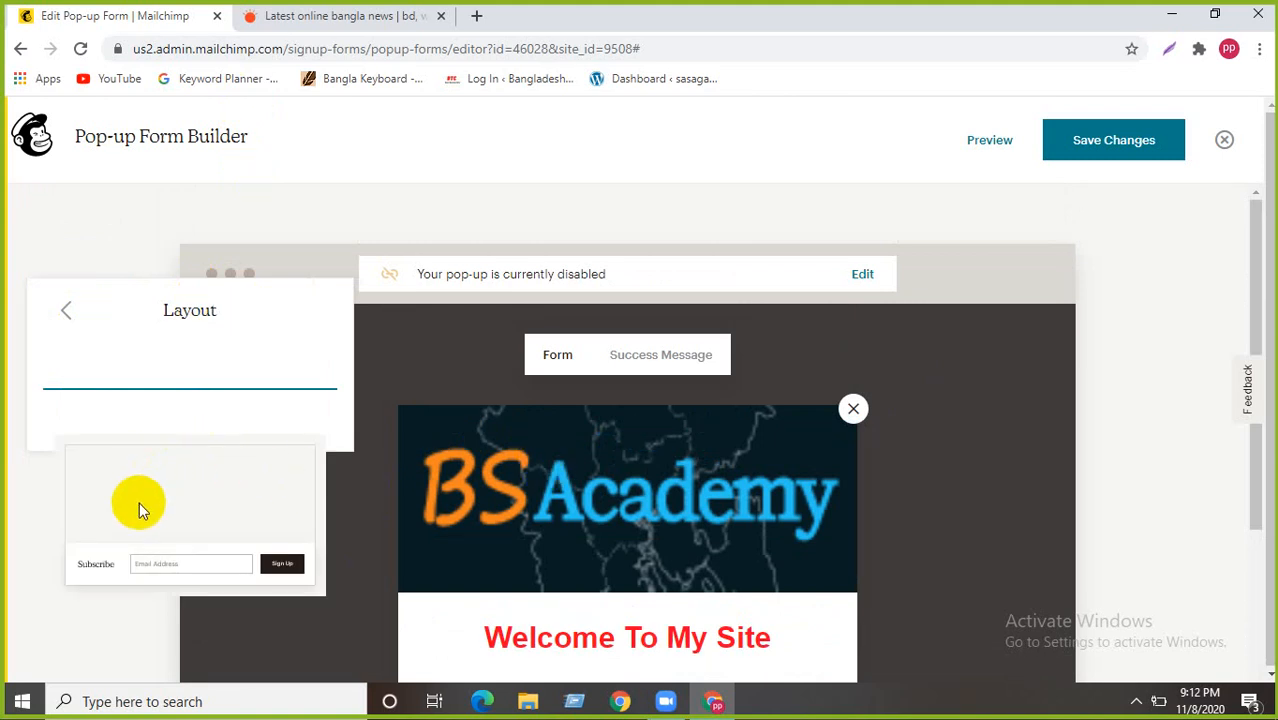
{"action": "scroll", "coordinate": [139, 502], "scroll_direction": "down", "scroll_amount": 3}
{"action": "scroll", "coordinate": [139, 502], "scroll_direction": "up", "scroll_amount": 2}
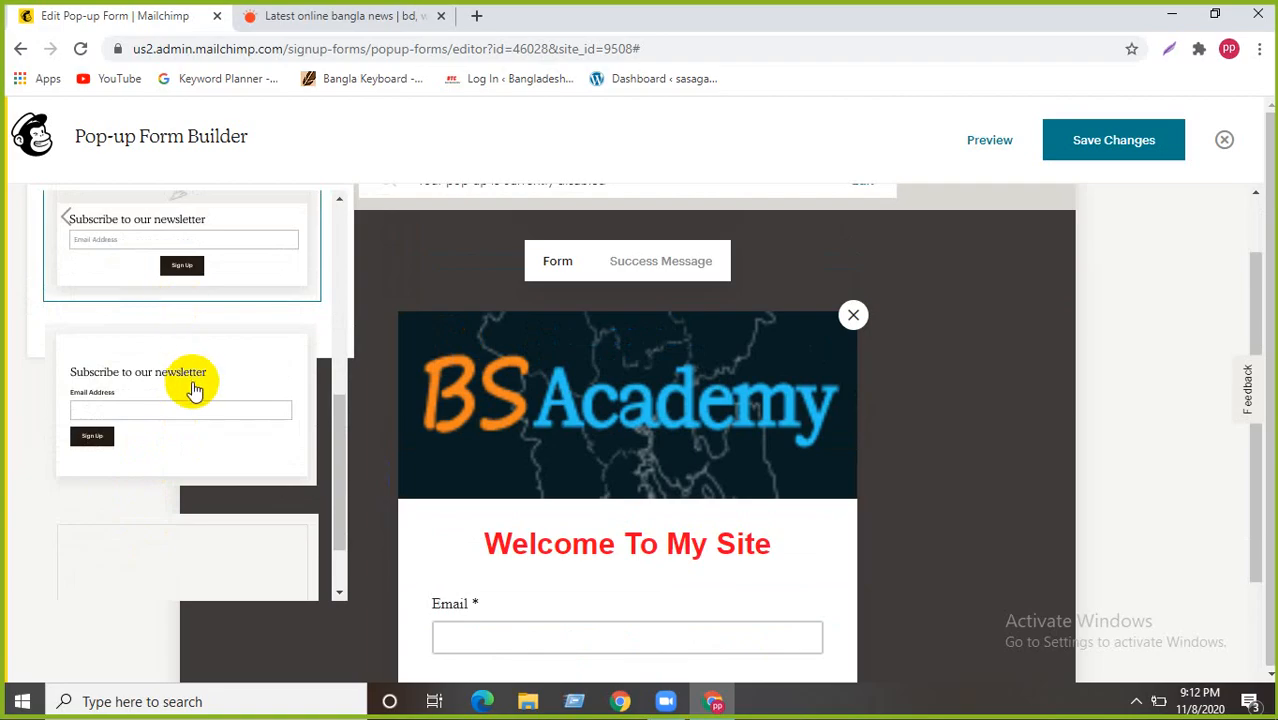
{"action": "scroll", "coordinate": [193, 390], "scroll_direction": "down", "scroll_amount": 1}
{"action": "scroll", "coordinate": [194, 392], "scroll_direction": "up", "scroll_amount": 3}
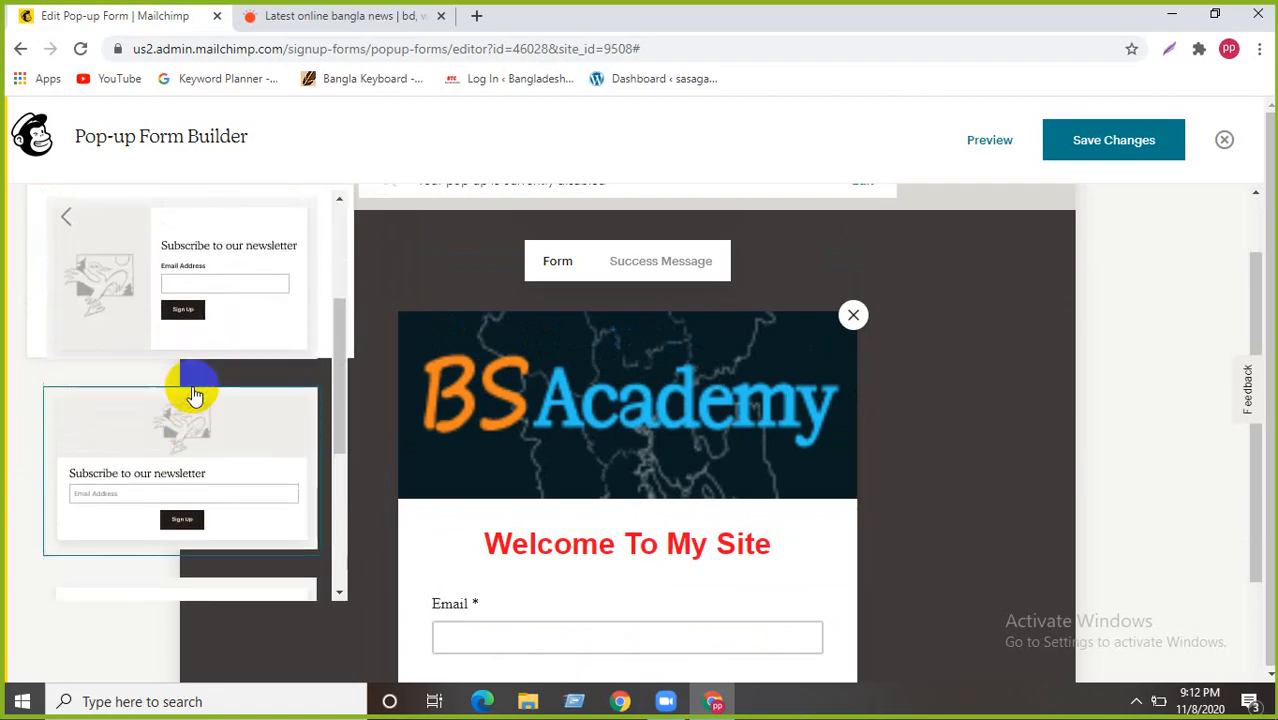
{"action": "scroll", "coordinate": [193, 392], "scroll_direction": "up", "scroll_amount": 3}
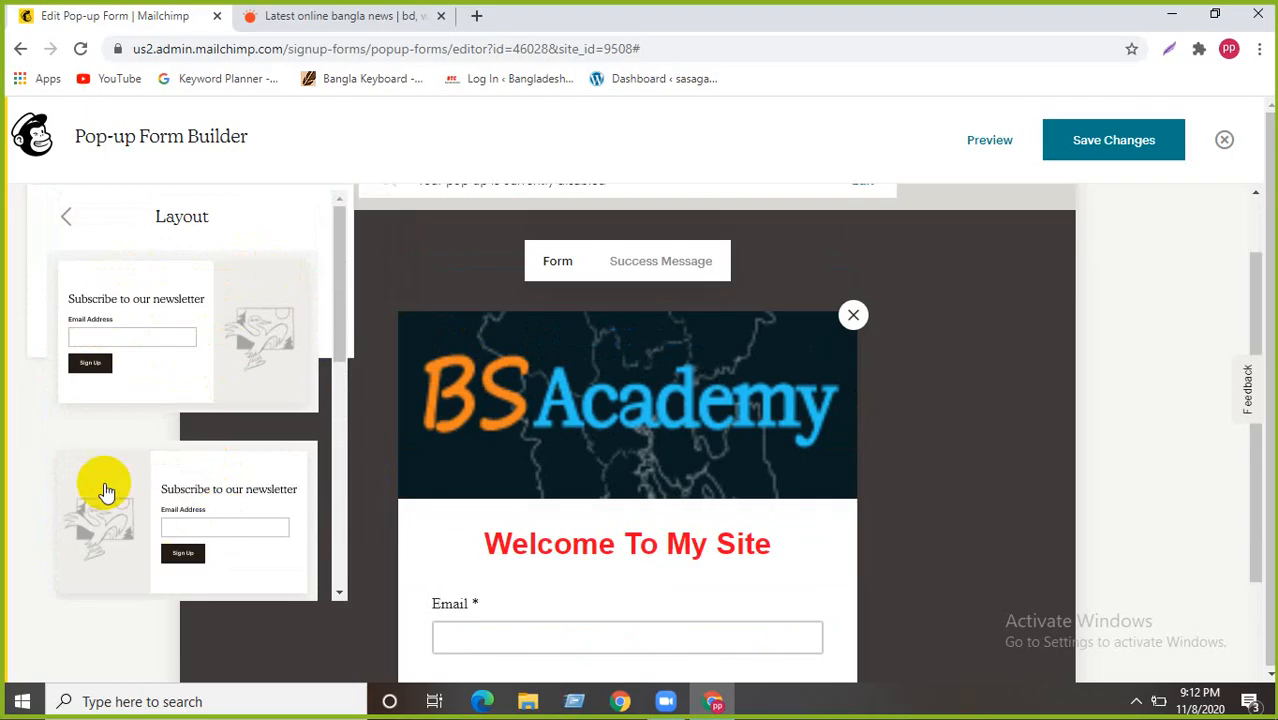
{"action": "scroll", "coordinate": [205, 422], "scroll_direction": "down", "scroll_amount": 3}
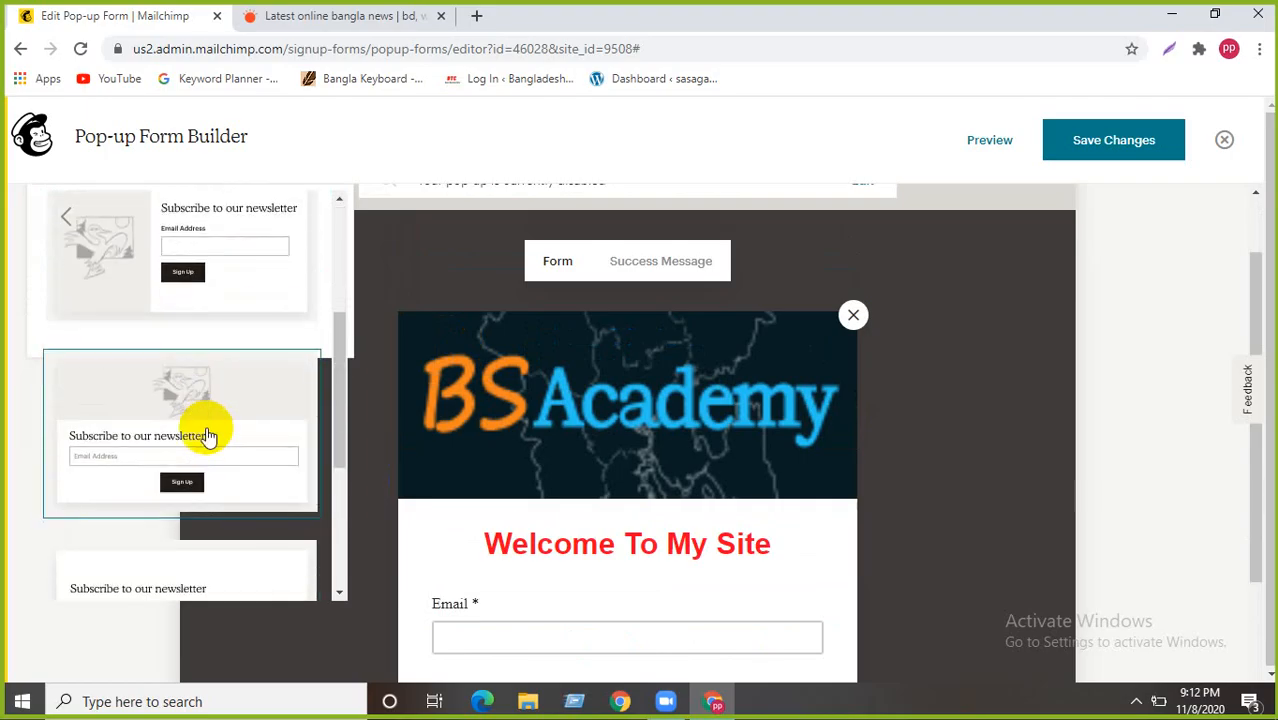
{"action": "scroll", "coordinate": [188, 440], "scroll_direction": "up", "scroll_amount": 1}
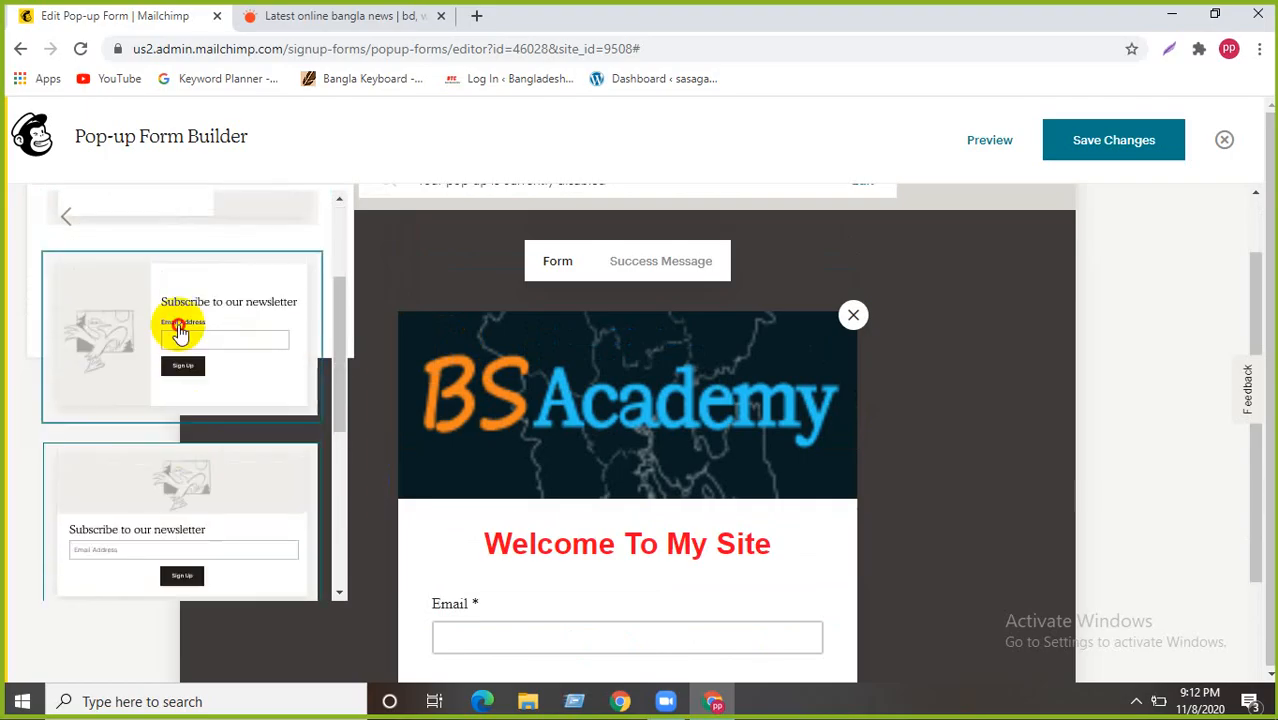
{"action": "left_click", "coordinate": [186, 330]}
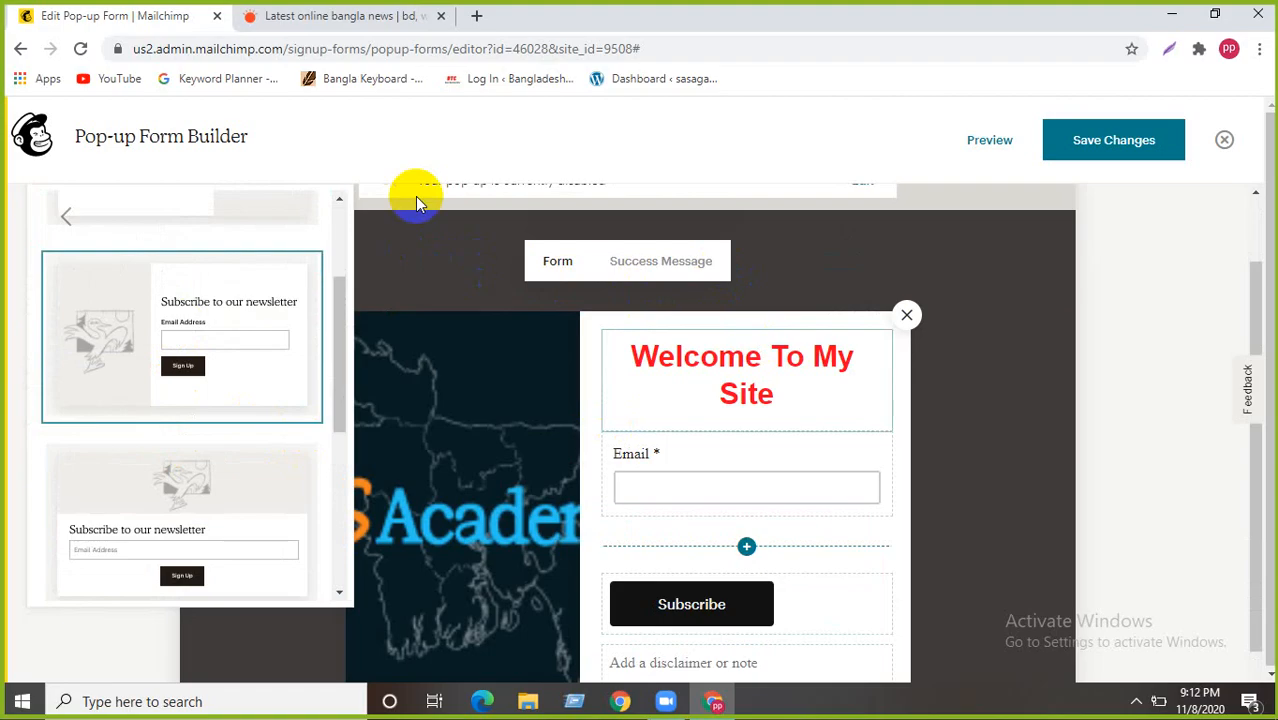
{"action": "left_click", "coordinate": [625, 138]}
{"action": "scroll", "coordinate": [468, 440], "scroll_direction": "down", "scroll_amount": 2}
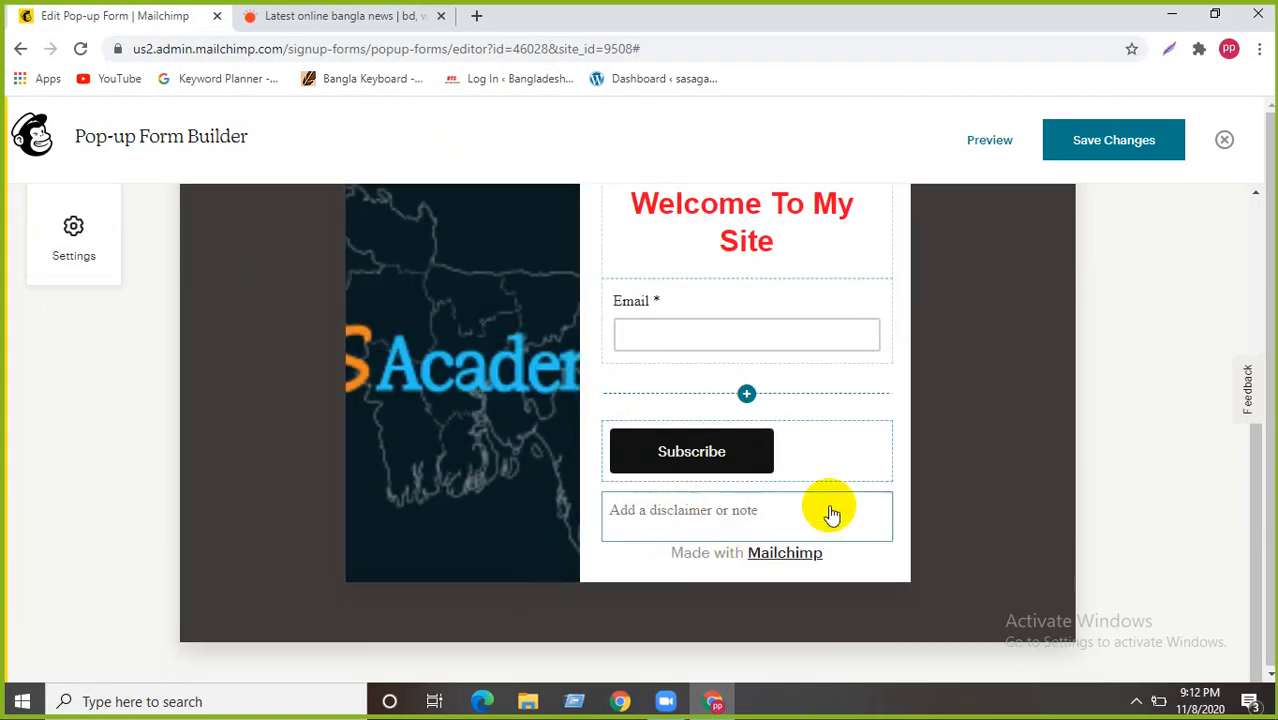
{"action": "scroll", "coordinate": [827, 505], "scroll_direction": "up", "scroll_amount": 1}
{"action": "scroll", "coordinate": [827, 498], "scroll_direction": "up", "scroll_amount": 3}
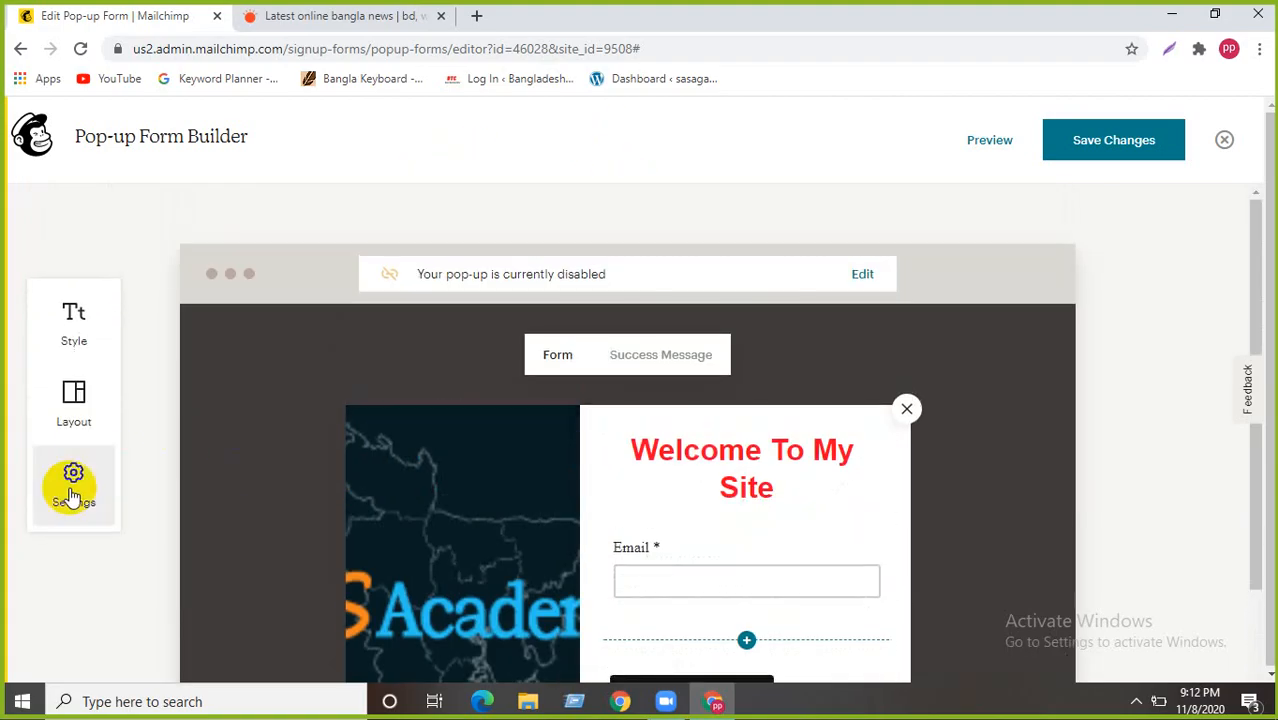
- Raise the overlay opacity slightly and set the pop-up position to Modal after trying Slide
{"action": "left_click", "coordinate": [70, 483]}
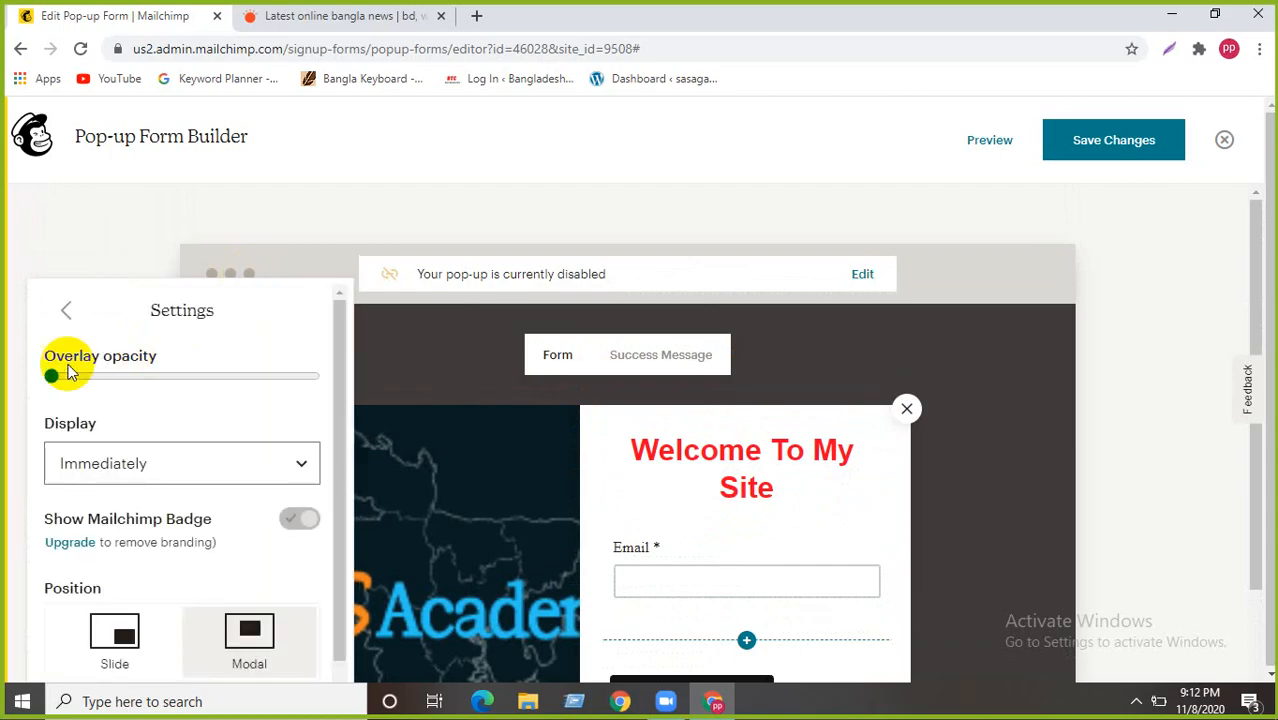
{"action": "left_click_drag", "start_coordinate": [50, 376], "coordinate": [91, 340]}
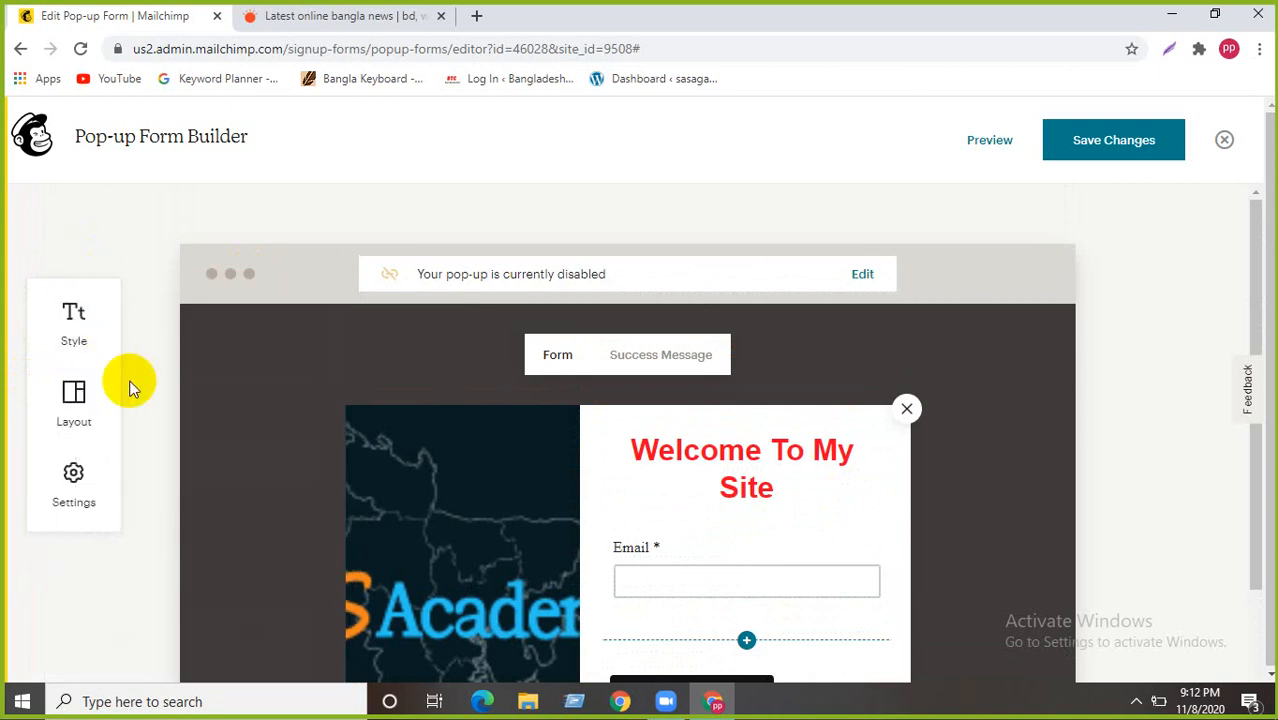
{"action": "left_click", "coordinate": [76, 470]}
{"action": "scroll", "coordinate": [150, 450], "scroll_direction": "down", "scroll_amount": 1}
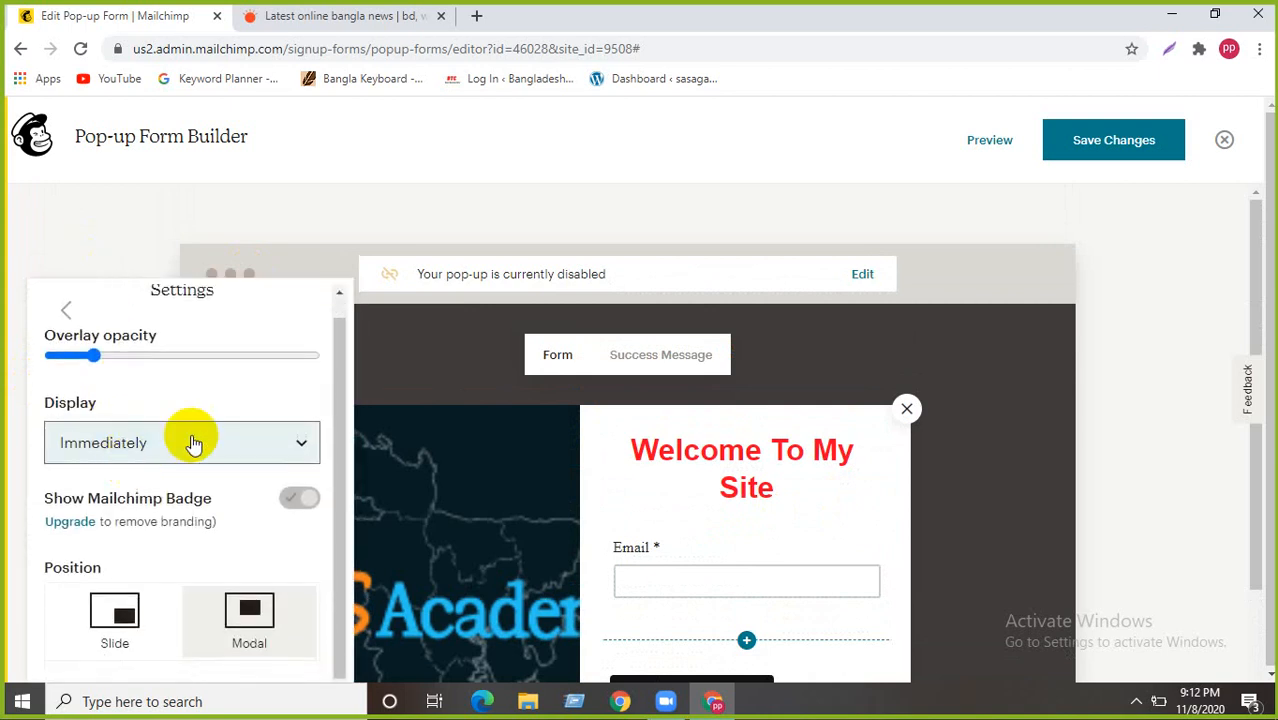
{"action": "scroll", "coordinate": [157, 465], "scroll_direction": "down", "scroll_amount": 2}
{"action": "left_click", "coordinate": [238, 458]}
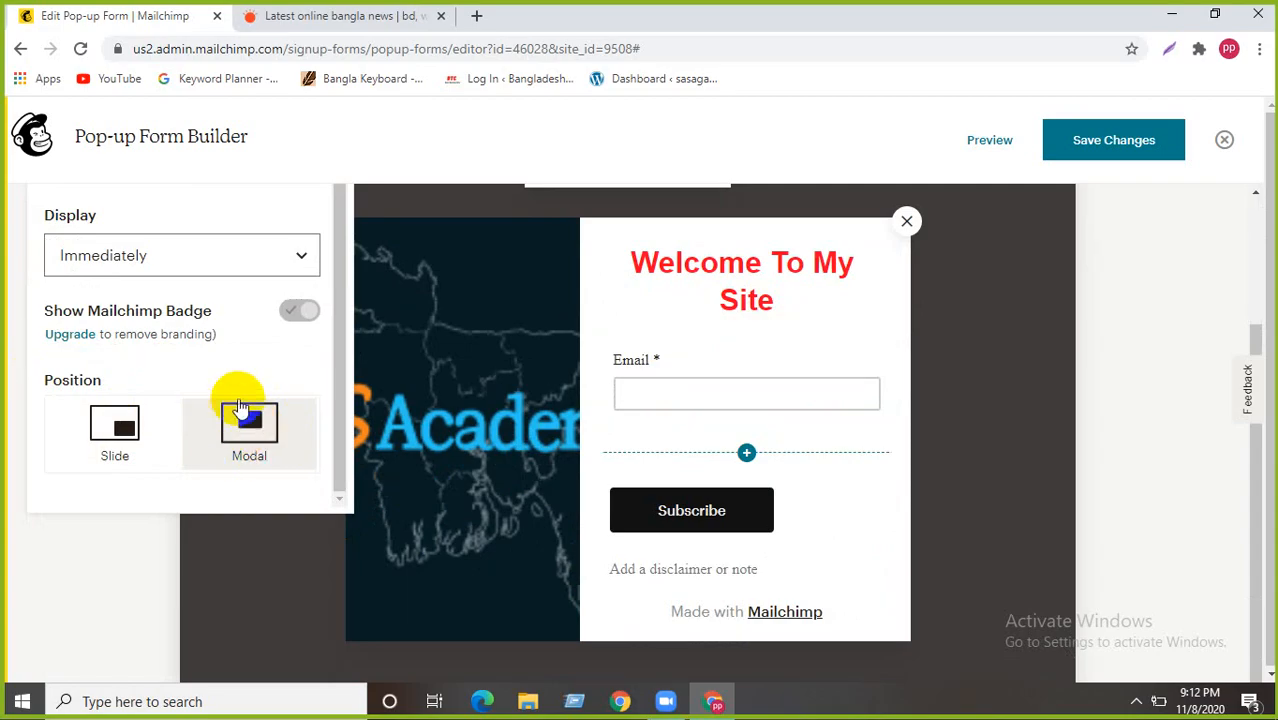
{"action": "left_click", "coordinate": [117, 454]}
{"action": "left_click", "coordinate": [195, 408]}
{"action": "scroll", "coordinate": [183, 322], "scroll_direction": "up", "scroll_amount": 1}
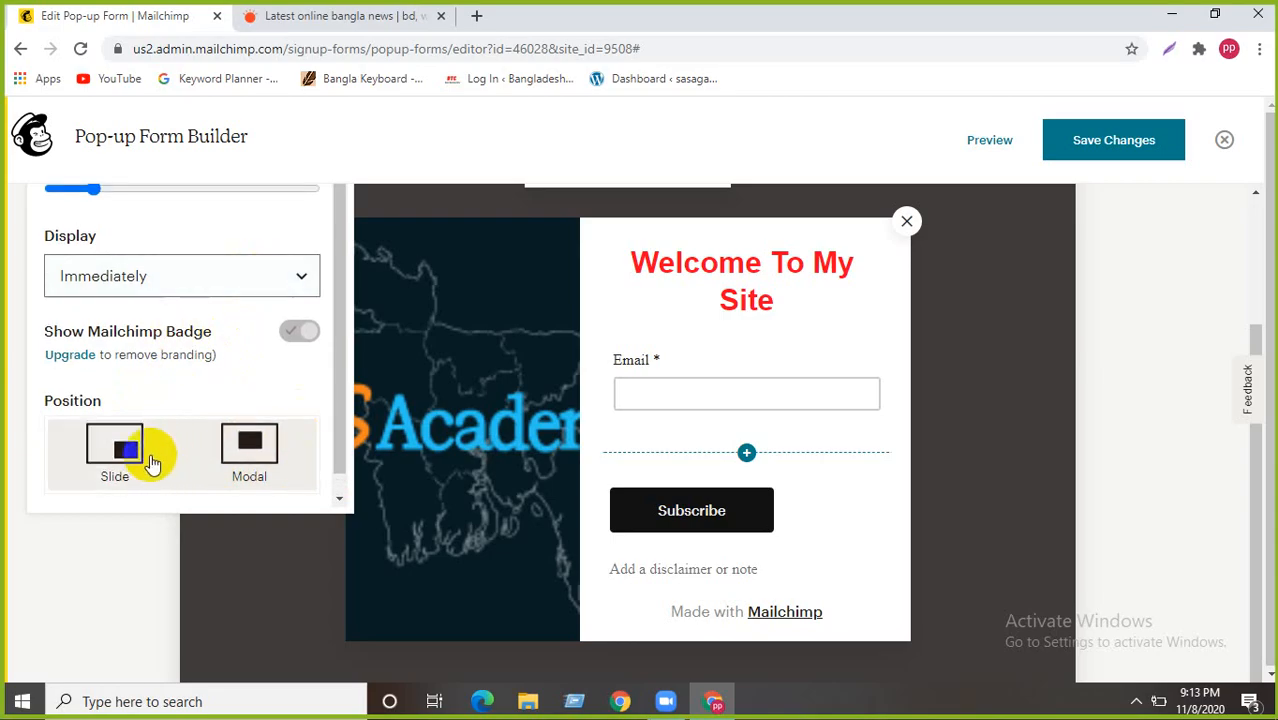
{"action": "scroll", "coordinate": [175, 440], "scroll_direction": "up", "scroll_amount": 3}
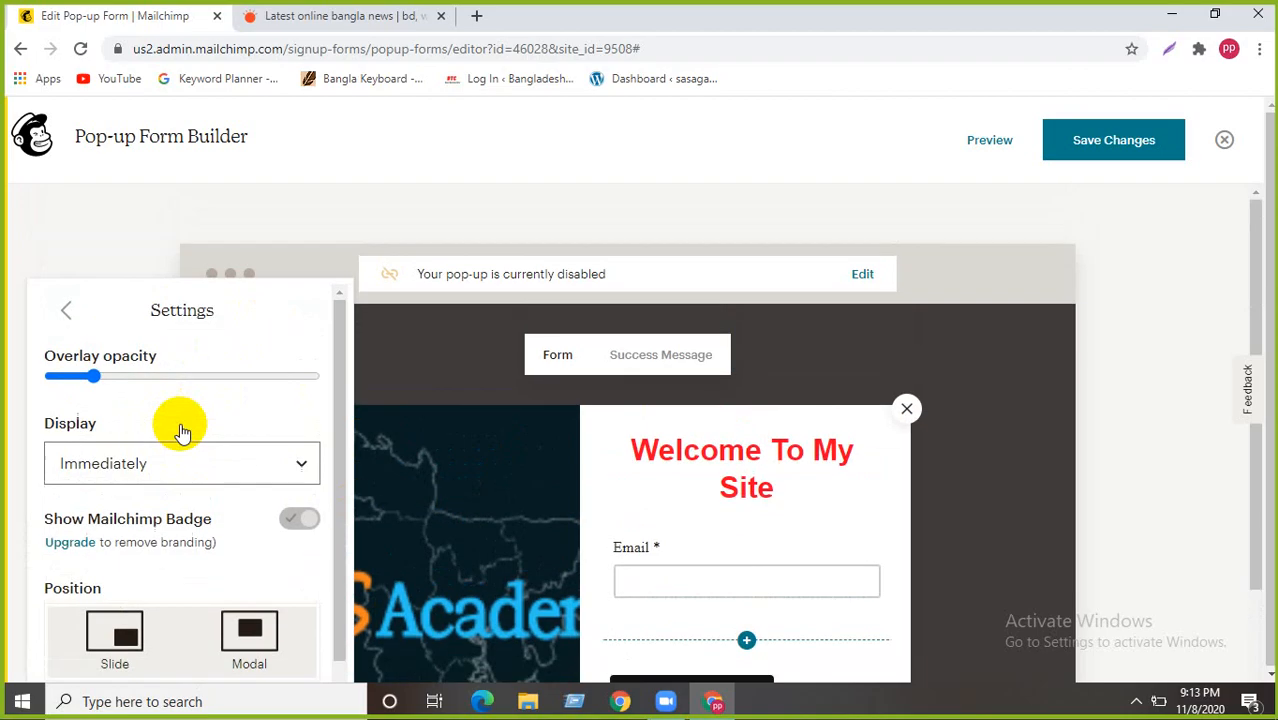
{"action": "left_click", "coordinate": [65, 309]}
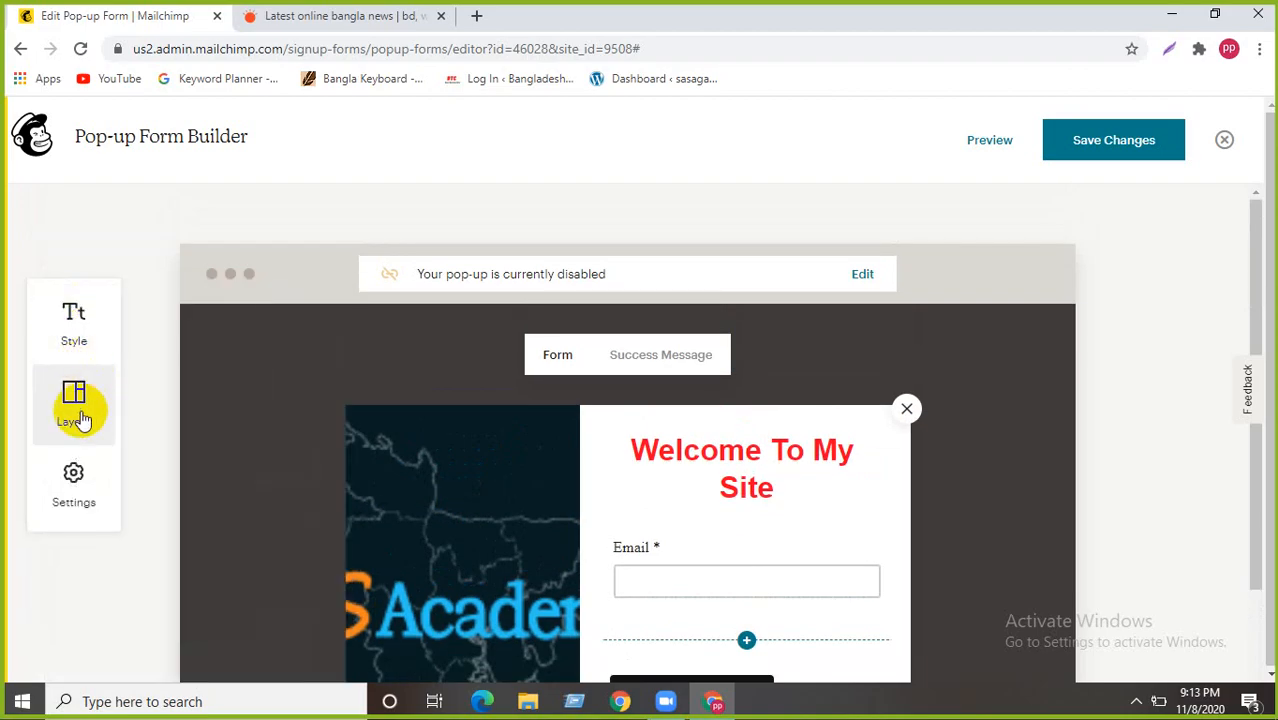
{"action": "left_click", "coordinate": [79, 416]}
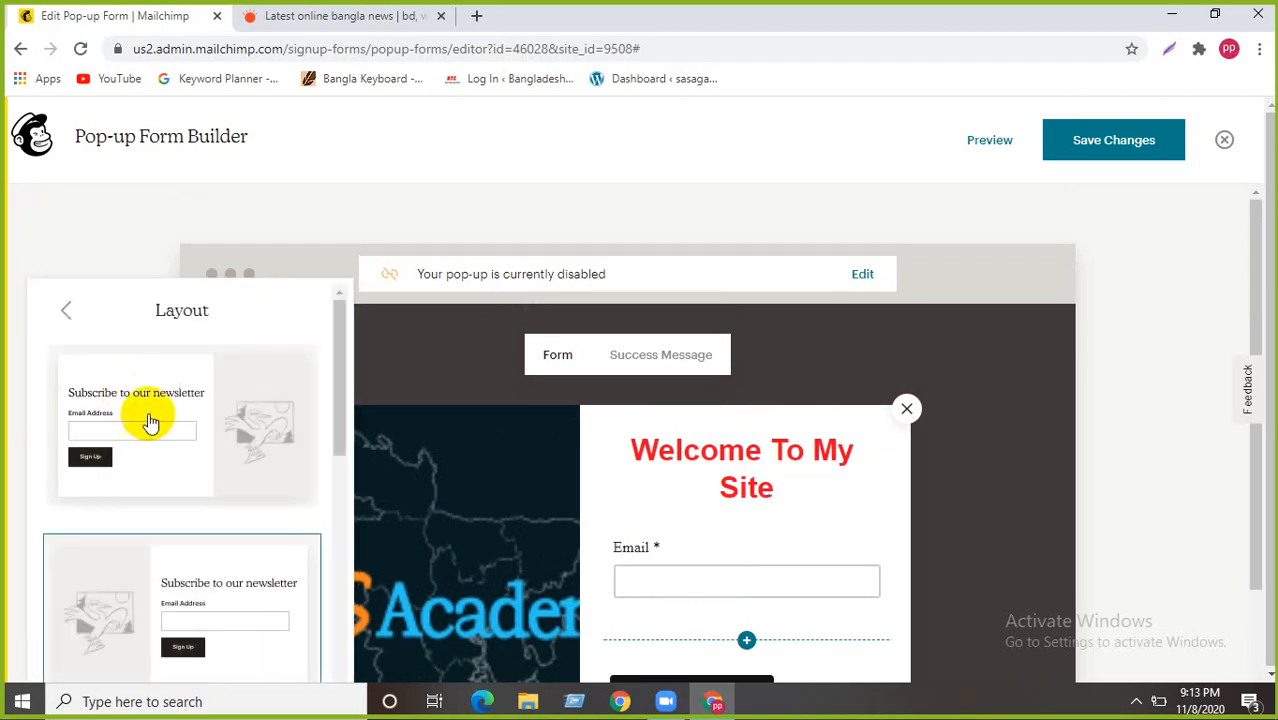
{"action": "scroll", "coordinate": [150, 424], "scroll_direction": "down", "scroll_amount": 3}
{"action": "left_click", "coordinate": [172, 523]}
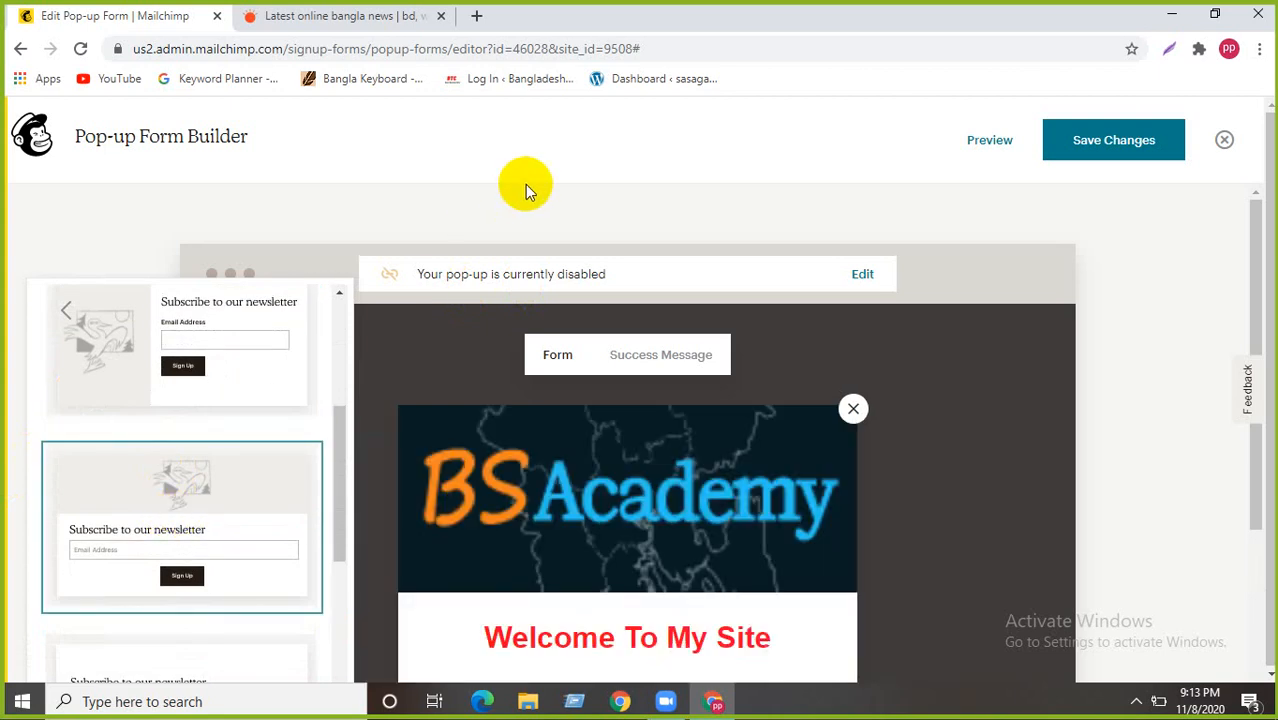
{"action": "left_click", "coordinate": [66, 312]}
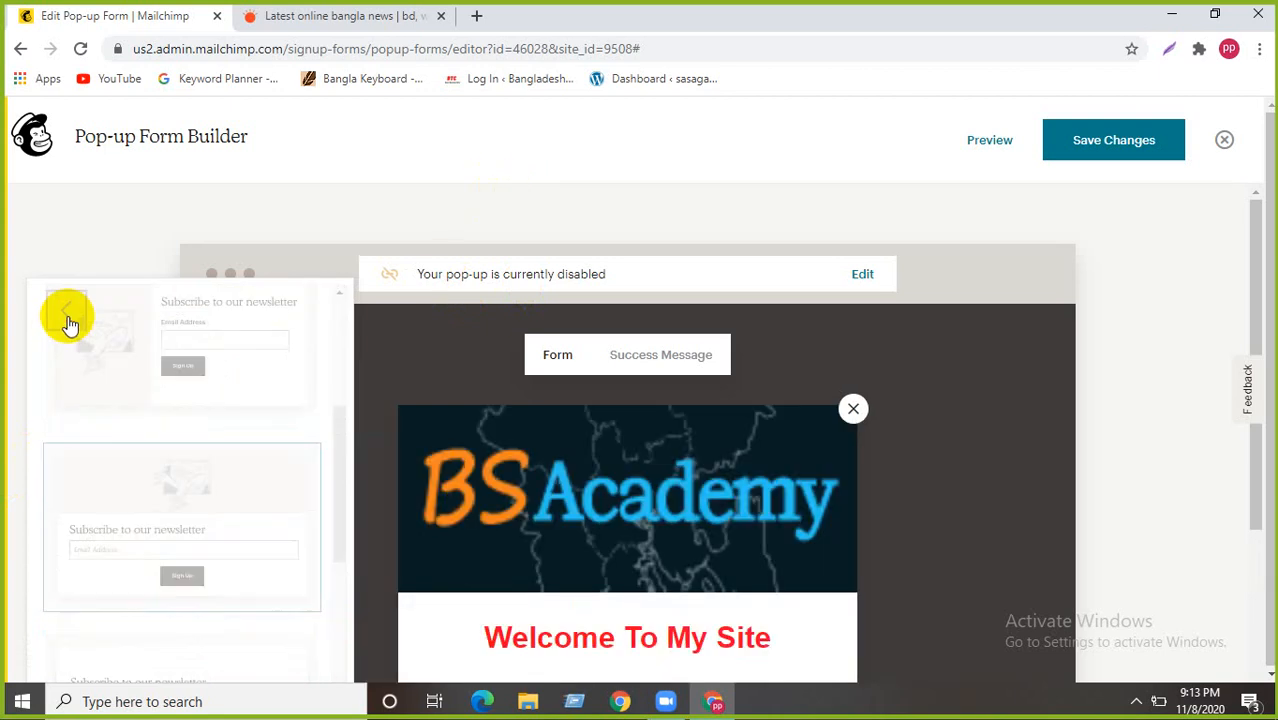
{"action": "scroll", "coordinate": [248, 360], "scroll_direction": "down", "scroll_amount": 4}
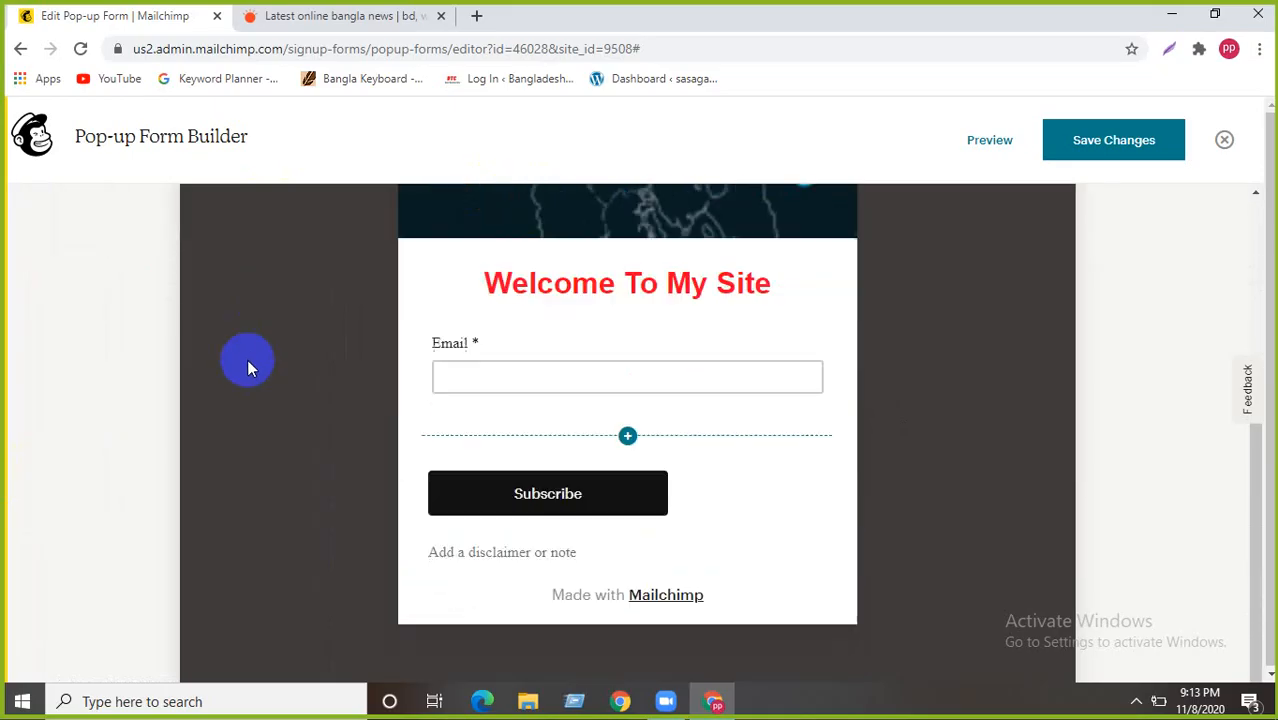
{"action": "scroll", "coordinate": [248, 362], "scroll_direction": "up", "scroll_amount": 3}
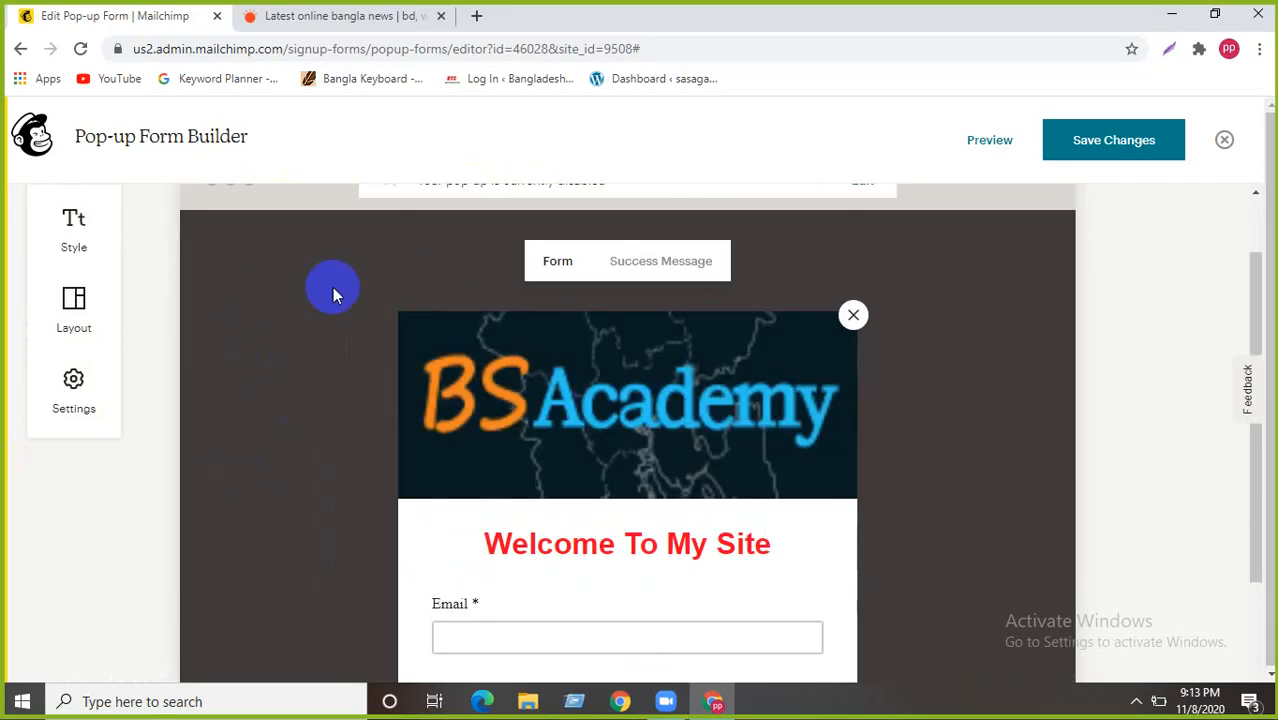
{"action": "scroll", "coordinate": [260, 306], "scroll_direction": "down", "scroll_amount": 2}
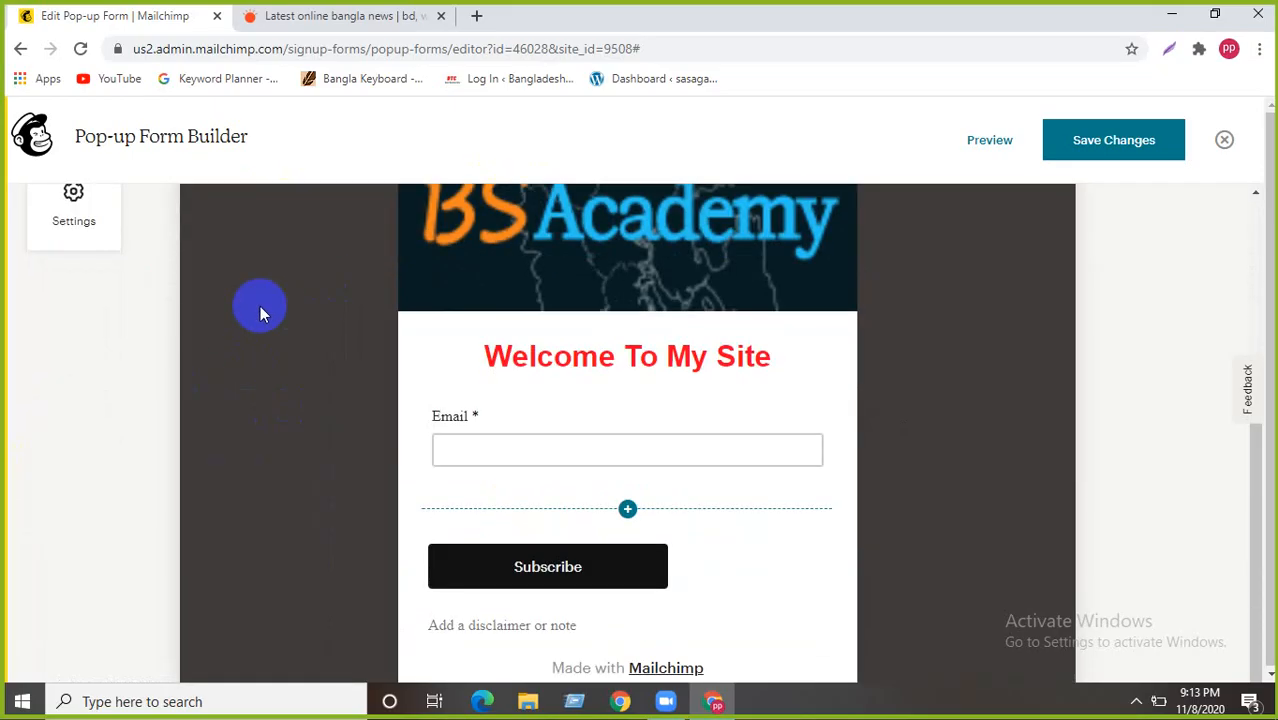
{"action": "scroll", "coordinate": [259, 306], "scroll_direction": "up", "scroll_amount": 2}
{"action": "mouse_move", "coordinate": [536, 337]}
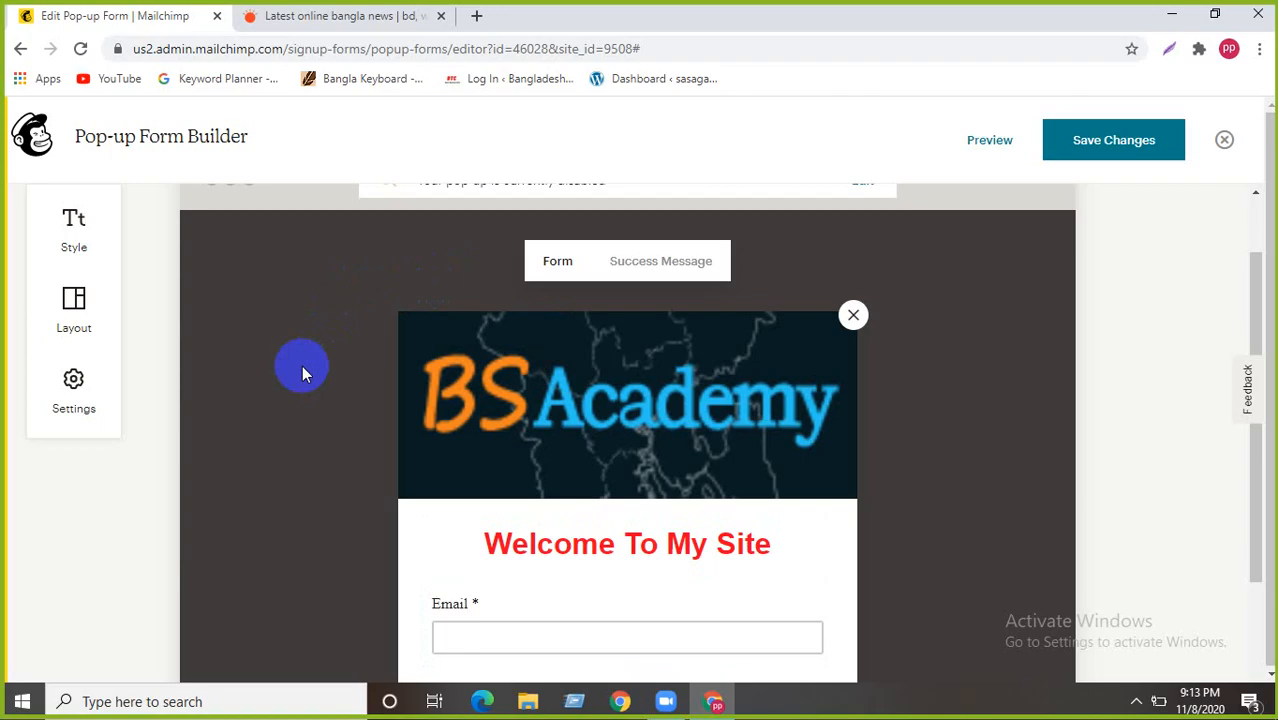
{"action": "scroll", "coordinate": [316, 368], "scroll_direction": "down", "scroll_amount": 3}
{"action": "scroll", "coordinate": [336, 360], "scroll_direction": "up", "scroll_amount": 4}
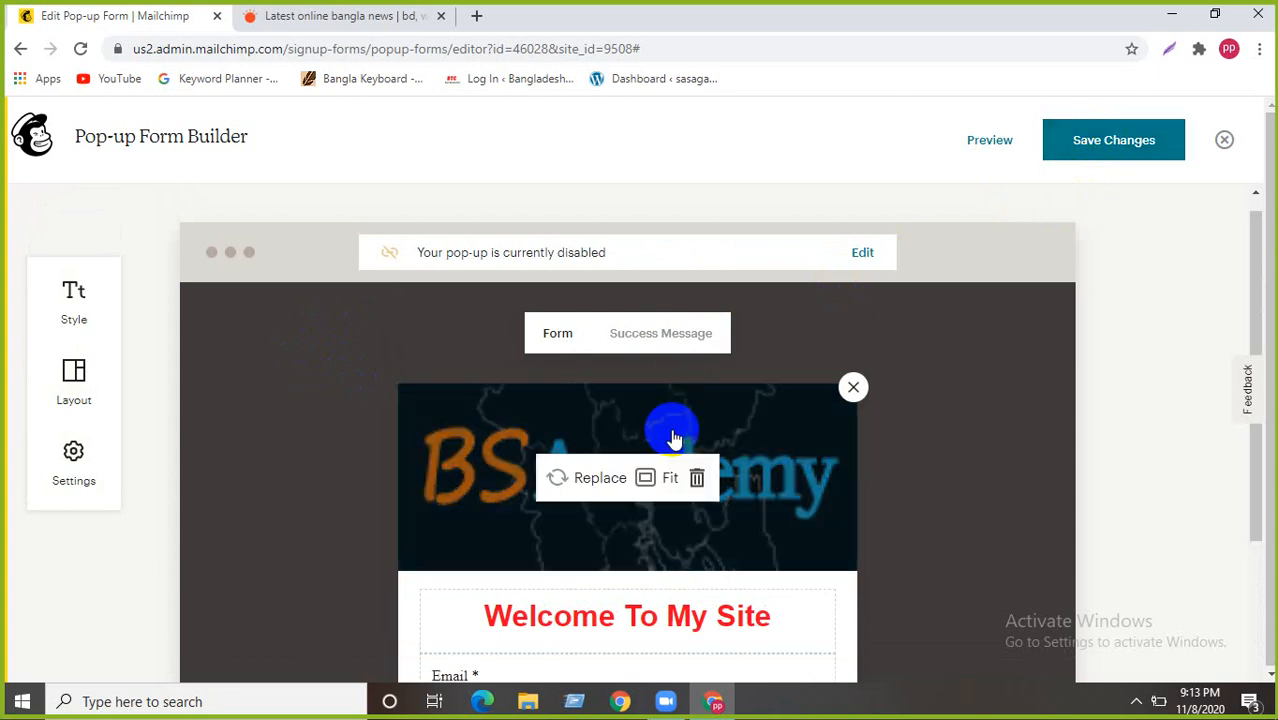
- Add the line 'Just Sign Up and Get Special Discount' below the heading
{"action": "scroll", "coordinate": [660, 440], "scroll_direction": "down", "scroll_amount": 2}
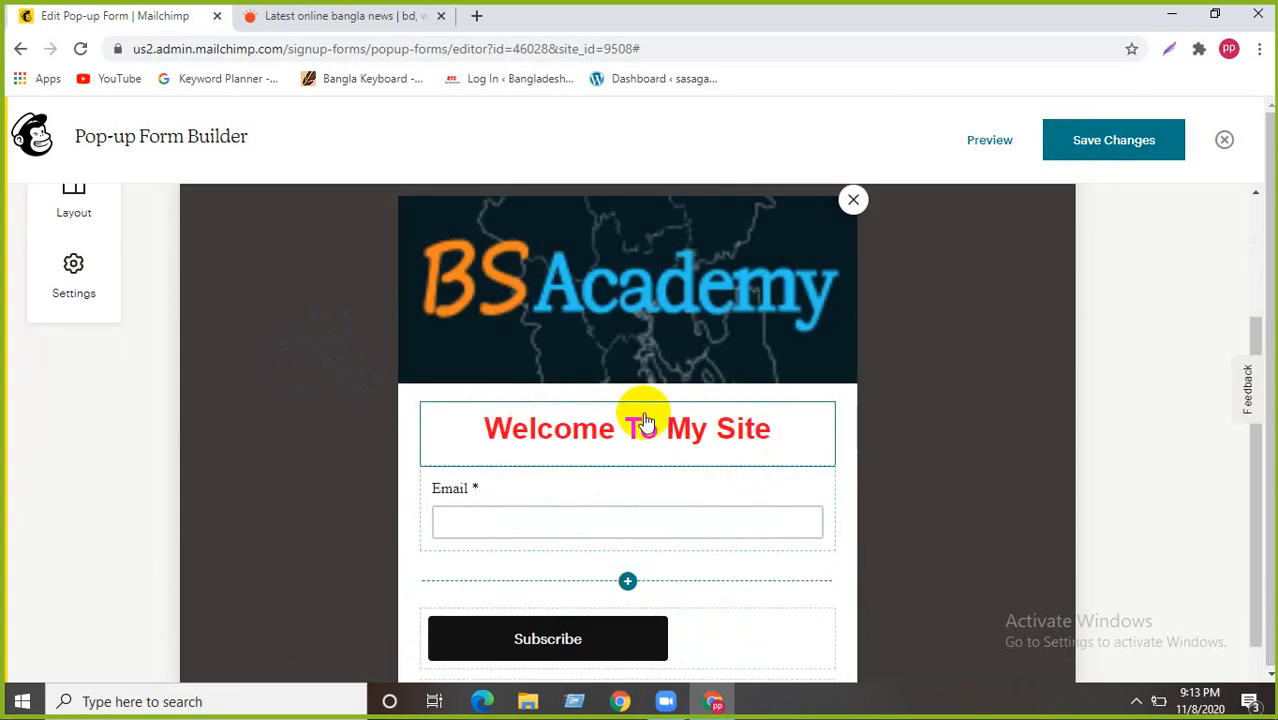
{"action": "left_click", "coordinate": [768, 437]}
{"action": "key", "text": "Return"}
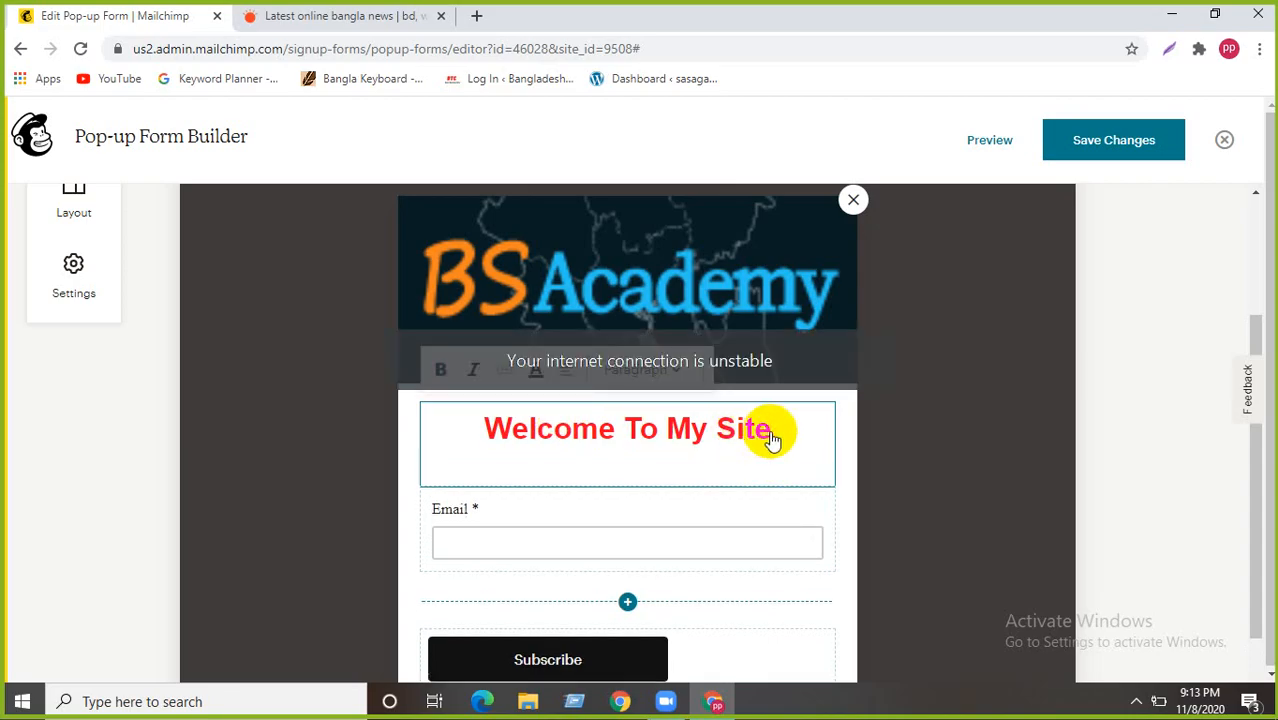
{"action": "type", "text": "Just Sign"}
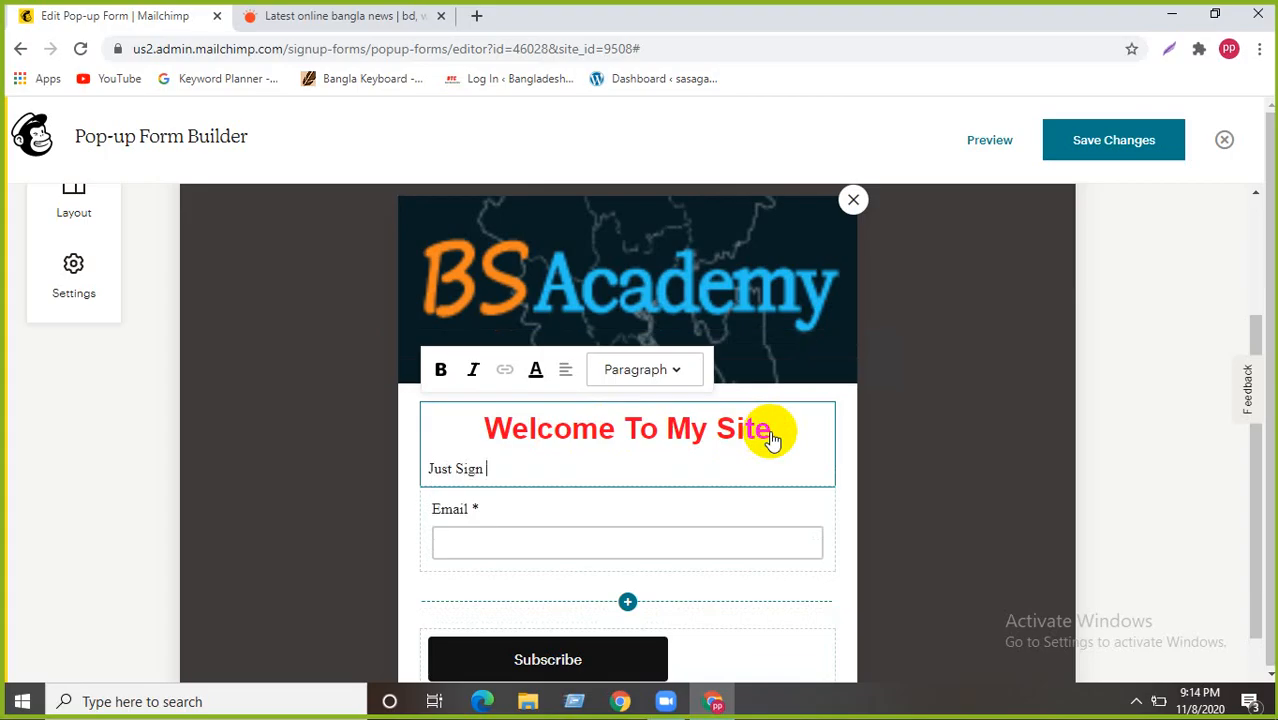
{"action": "type", "text": " Up and Get Specia"}
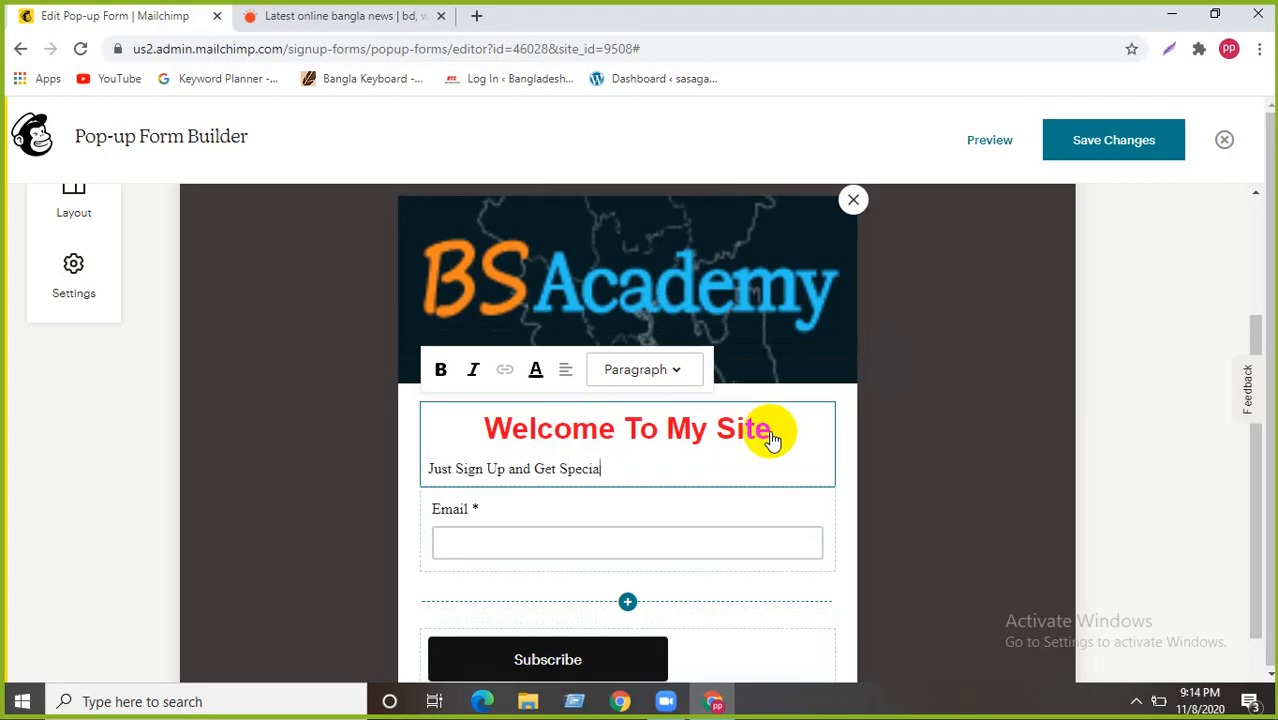
{"action": "type", "text": "l Discount"}
- Centre and bold the tagline, then save the pop-up changes
{"action": "left_click", "coordinate": [564, 376]}
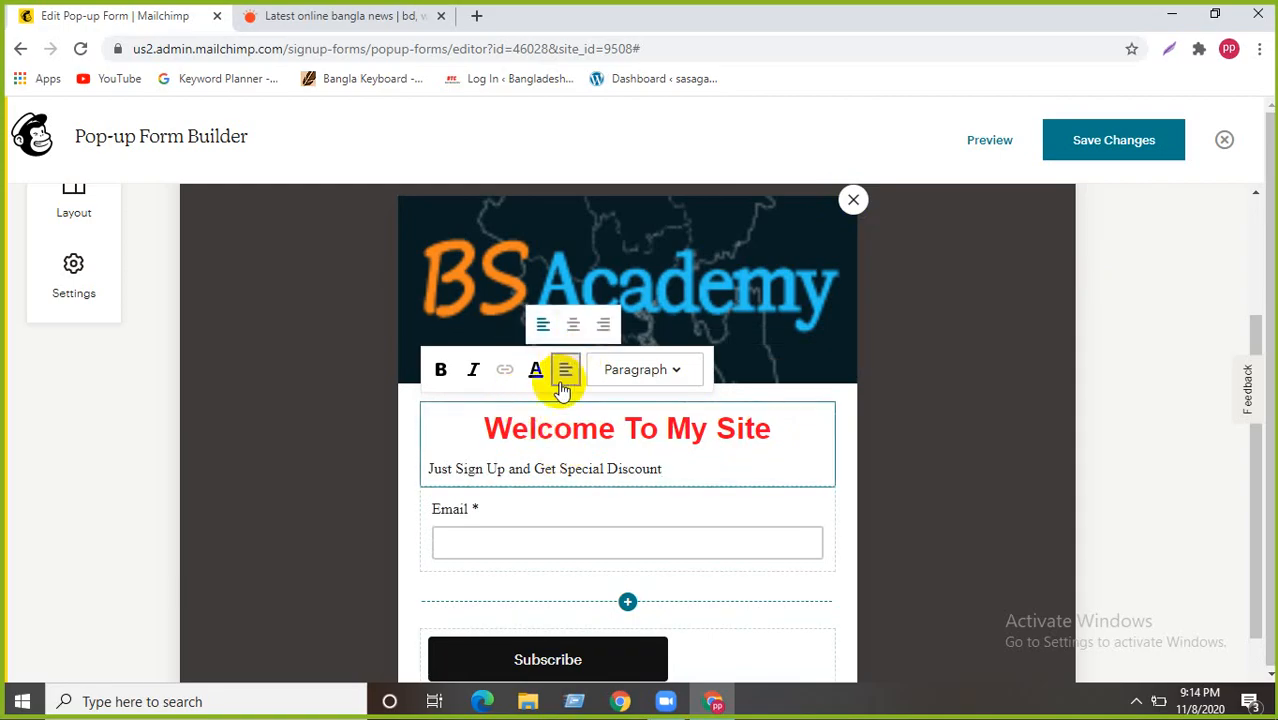
{"action": "left_click", "coordinate": [573, 324]}
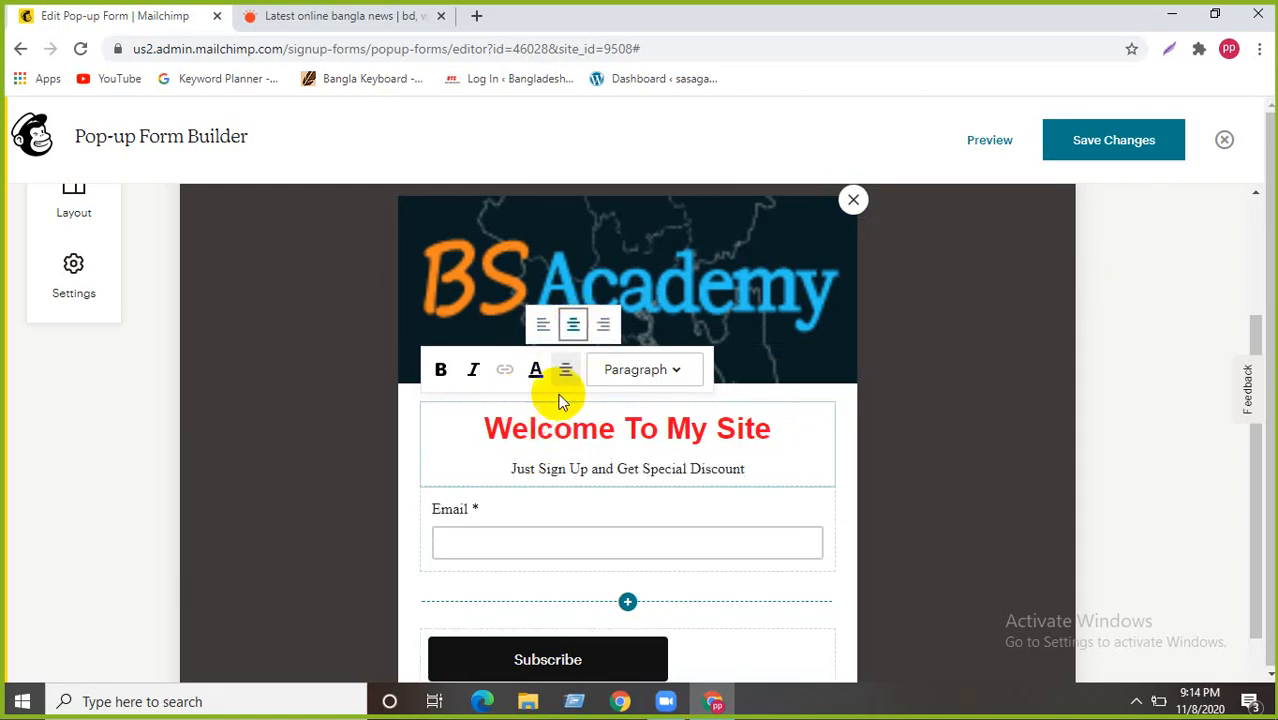
{"action": "triple_click", "coordinate": [676, 472]}
{"action": "left_click", "coordinate": [440, 370]}
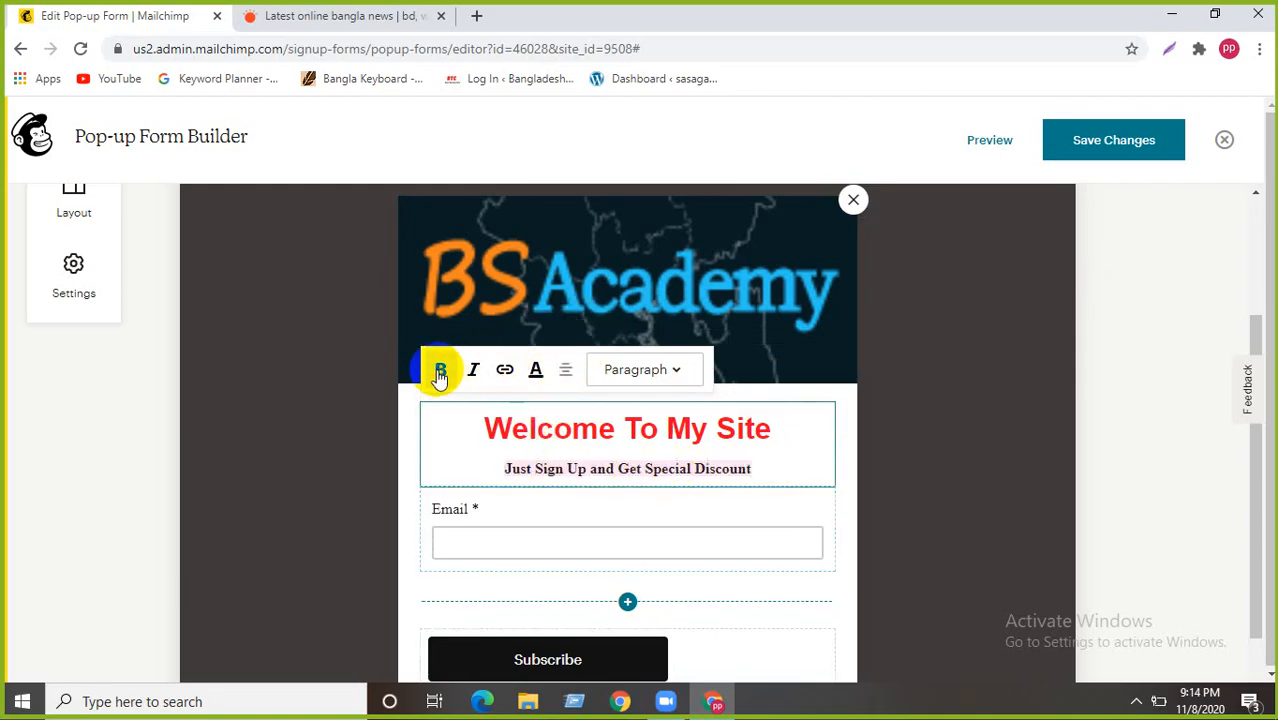
{"action": "left_click", "coordinate": [770, 471]}
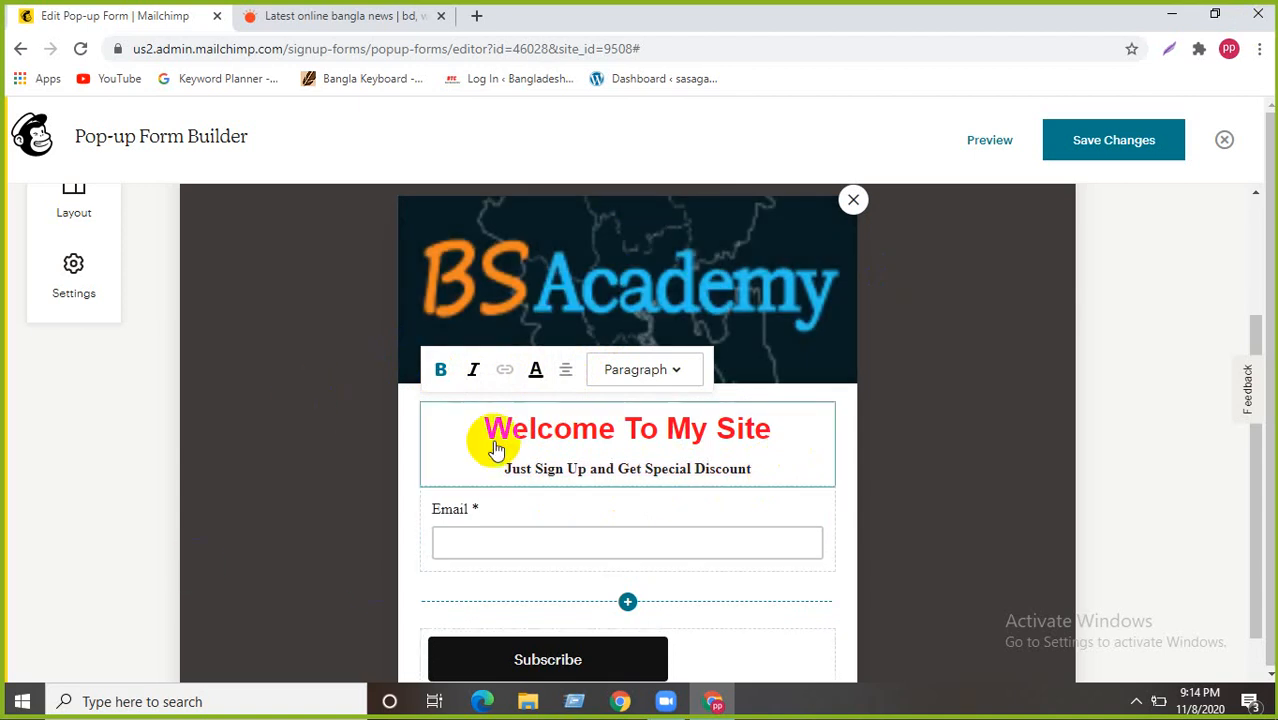
{"action": "left_click", "coordinate": [1090, 145]}
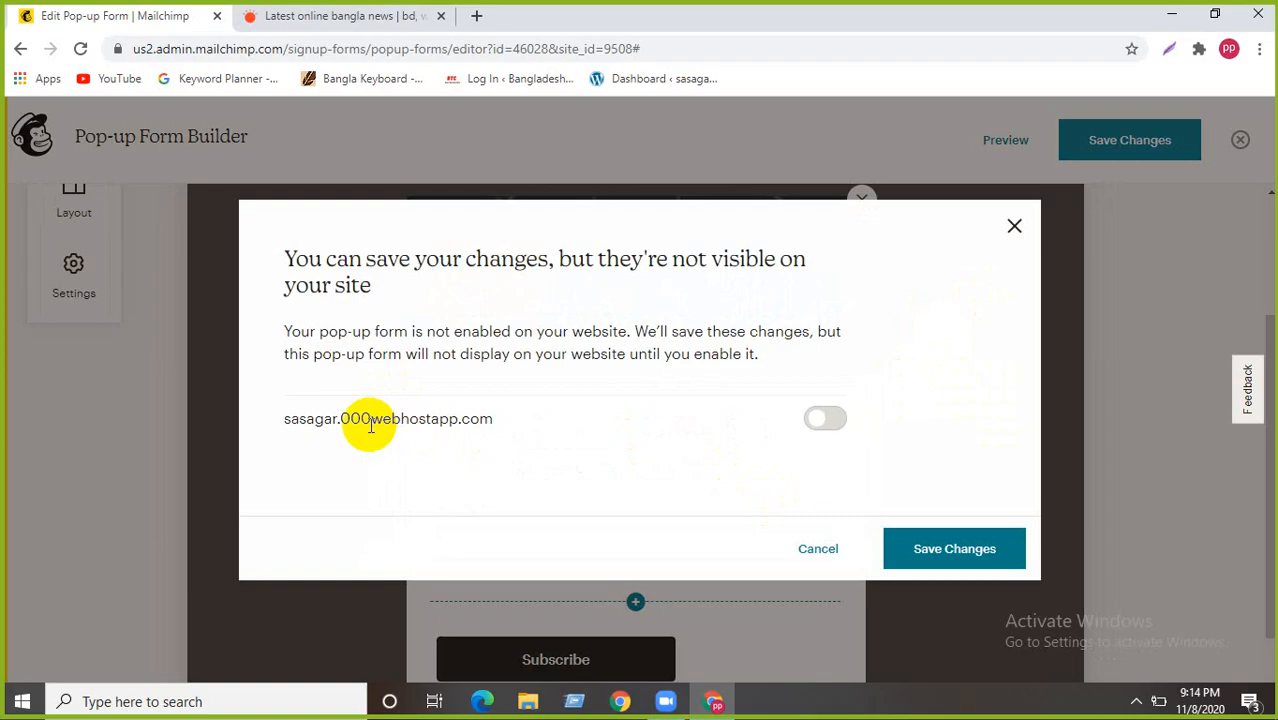
- Enable the pop-up on the website and publish it with Save & Publish
{"action": "left_click", "coordinate": [822, 420]}
{"action": "left_click", "coordinate": [952, 540]}
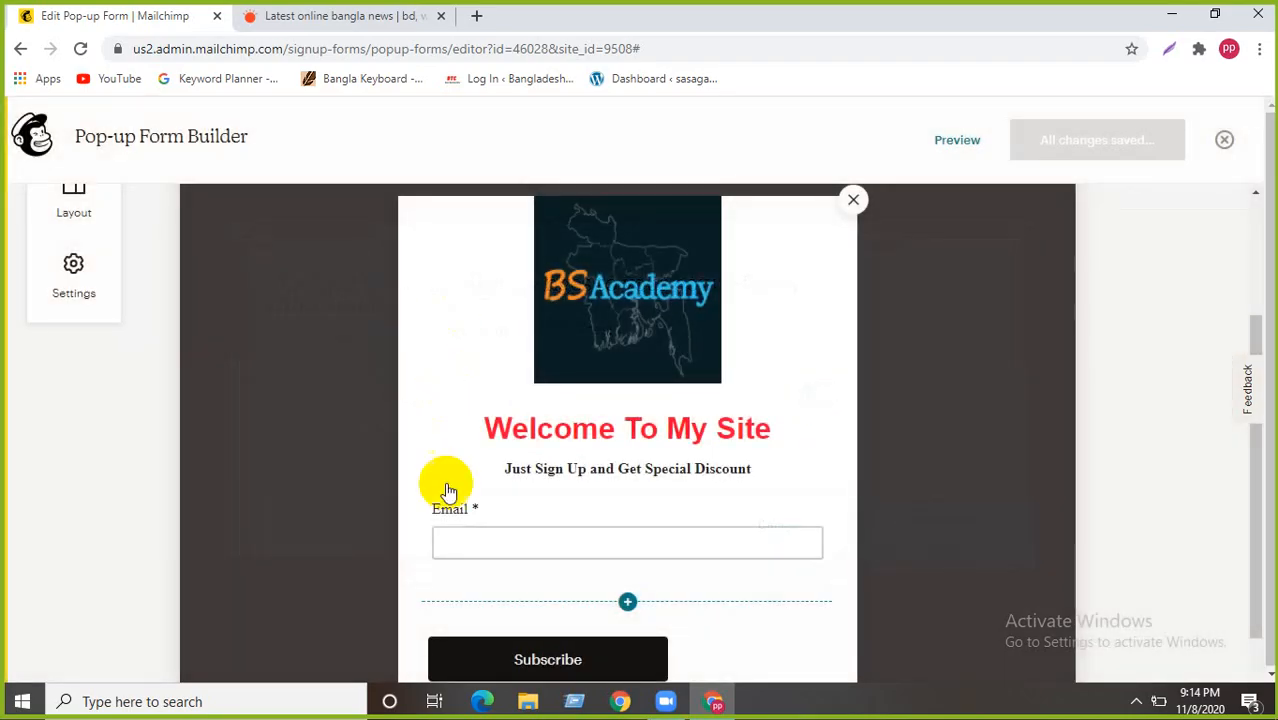
{"action": "scroll", "coordinate": [445, 491], "scroll_direction": "up", "scroll_amount": 3}
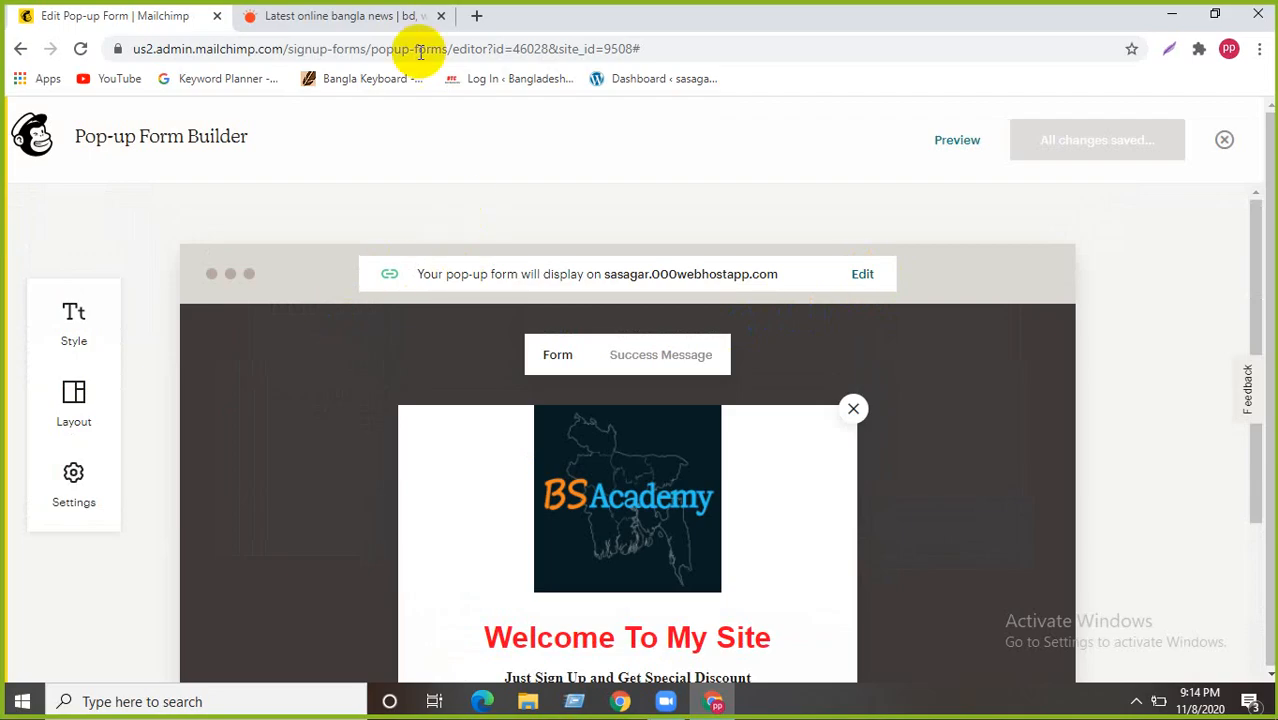
{"action": "key", "text": "ctrl+t"}
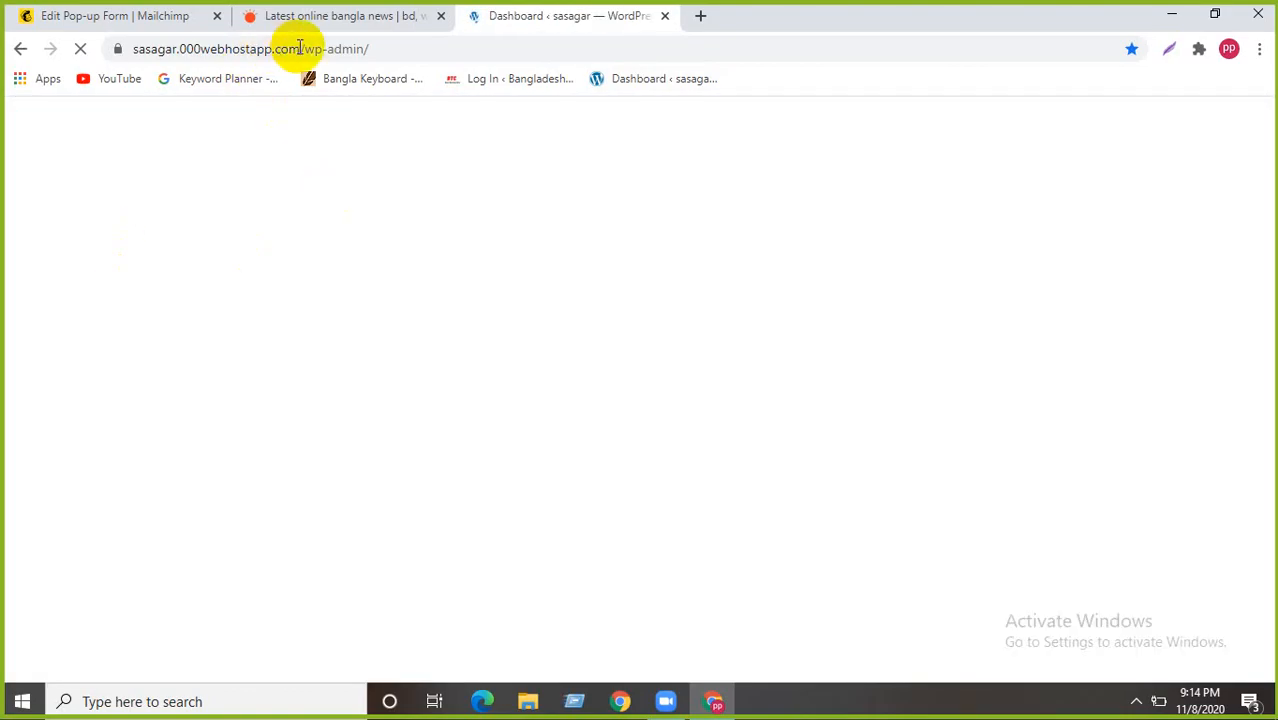
- Remove /wp-admin/ from the address to load the site's public home page
{"action": "left_click_drag", "start_coordinate": [300, 48], "coordinate": [397, 55]}
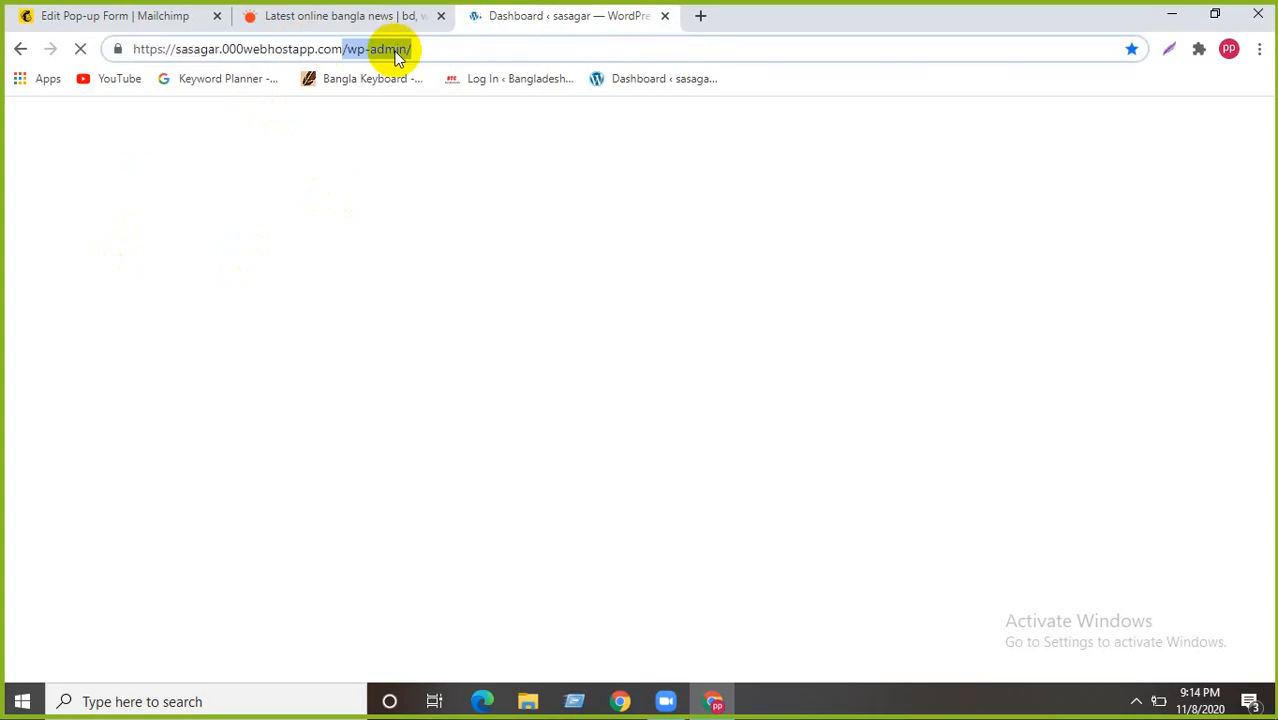
{"action": "key", "text": "BackSpace"}
{"action": "key", "text": "Return"}
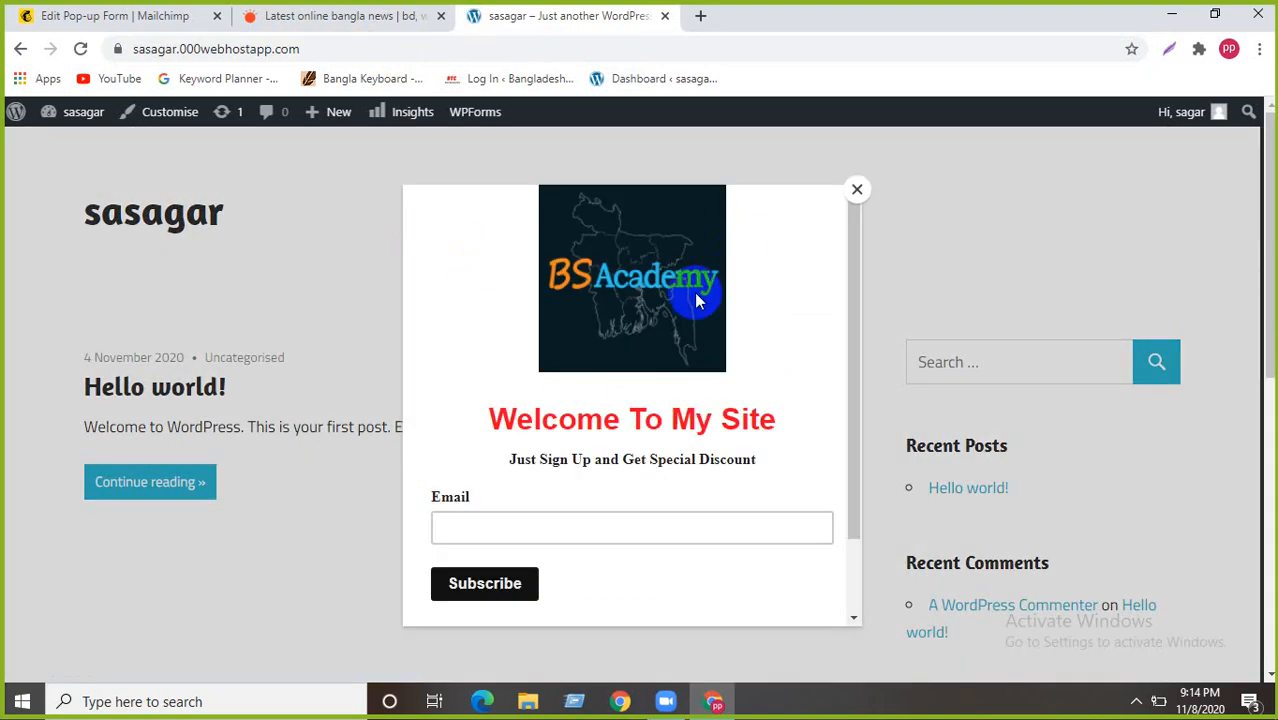
{"action": "scroll", "coordinate": [631, 420], "scroll_direction": "down", "scroll_amount": 1}
{"action": "scroll", "coordinate": [631, 420], "scroll_direction": "up", "scroll_amount": 1}
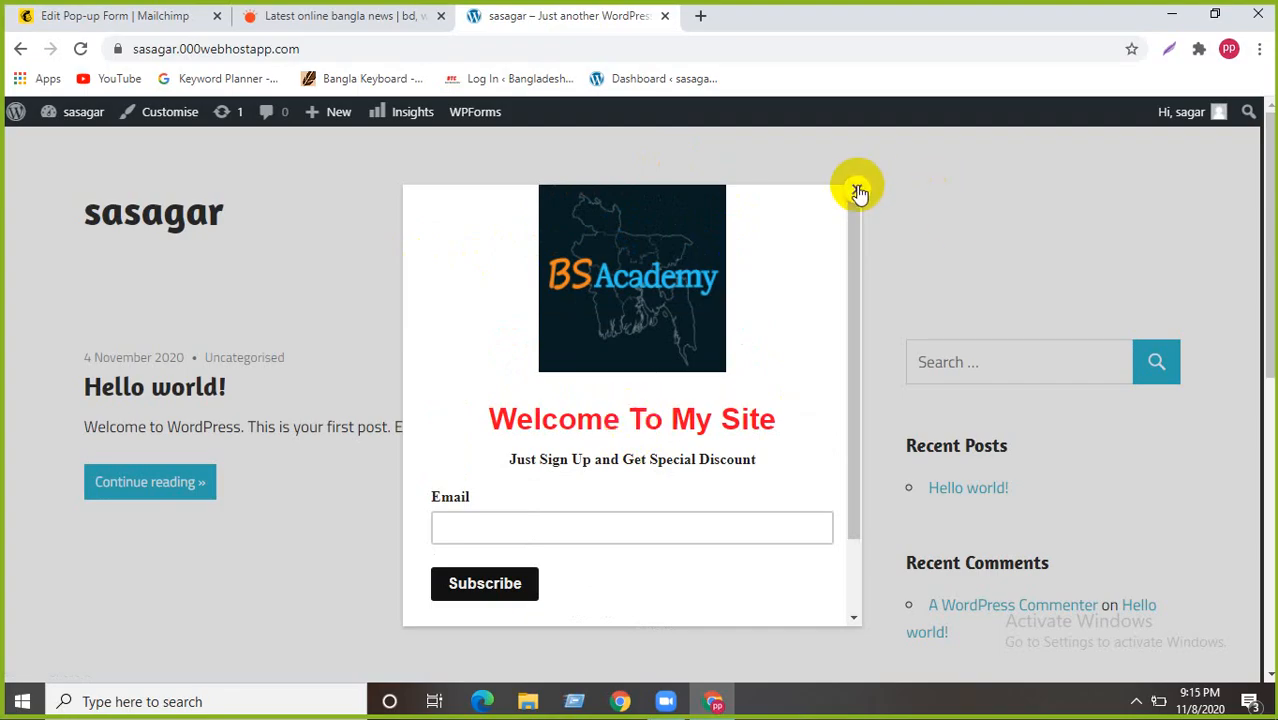
- Check the live pop-up and its Email field, then return to the Mailchimp tab
{"action": "scroll", "coordinate": [550, 480], "scroll_direction": "down", "scroll_amount": 1}
{"action": "left_click", "coordinate": [528, 432]}
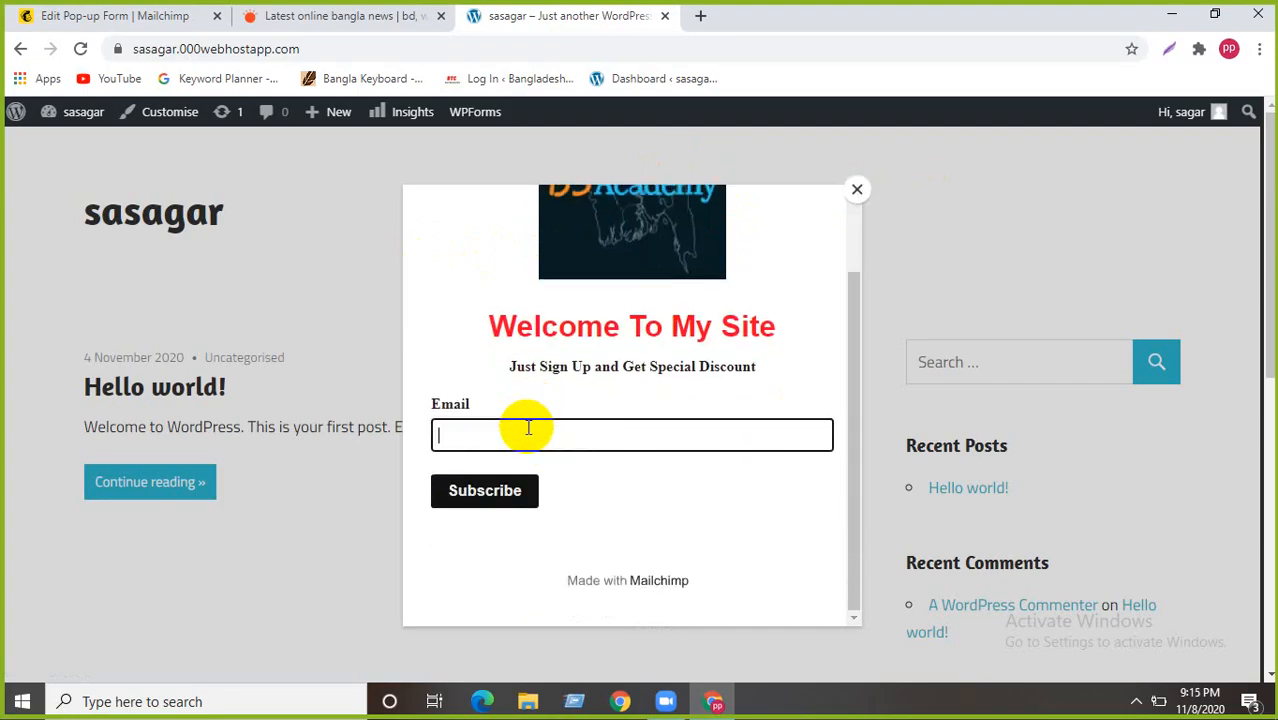
{"action": "scroll", "coordinate": [487, 466], "scroll_direction": "up", "scroll_amount": 1}
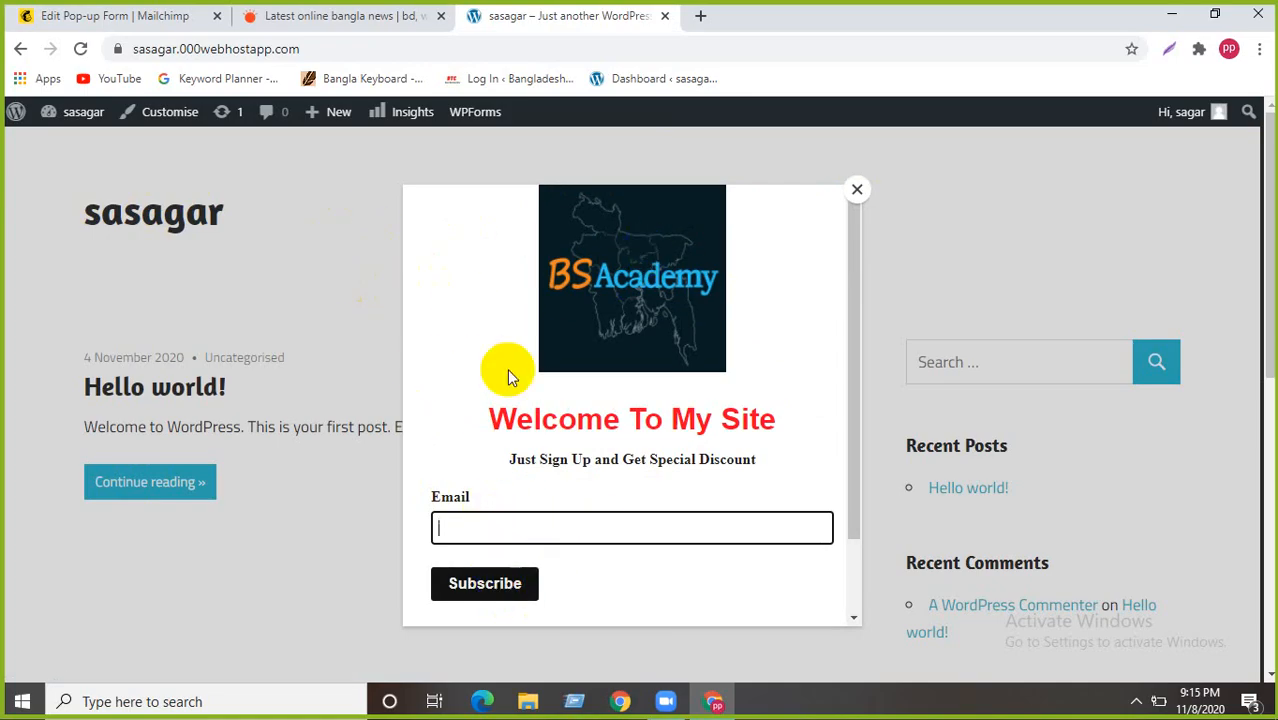
{"action": "scroll", "coordinate": [507, 369], "scroll_direction": "down", "scroll_amount": 1}
{"action": "scroll", "coordinate": [507, 370], "scroll_direction": "up", "scroll_amount": 1}
{"action": "scroll", "coordinate": [507, 370], "scroll_direction": "down", "scroll_amount": 1}
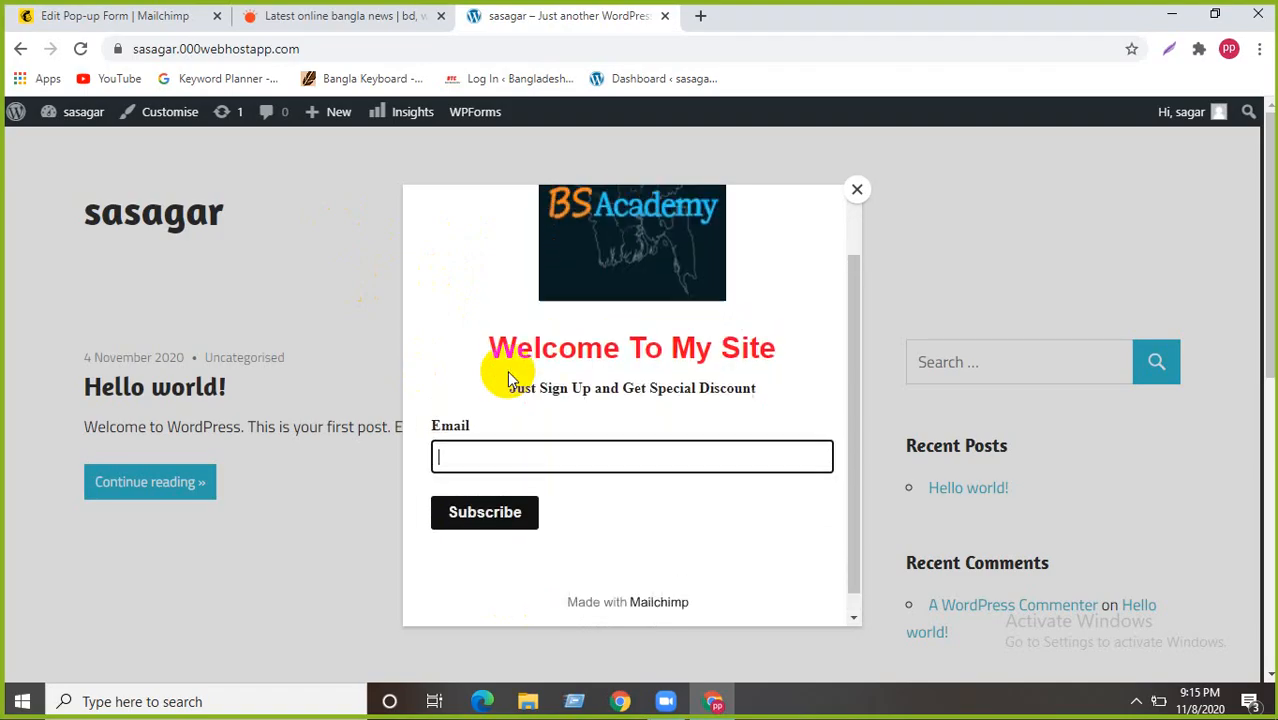
{"action": "scroll", "coordinate": [507, 370], "scroll_direction": "up", "scroll_amount": 1}
{"action": "scroll", "coordinate": [507, 370], "scroll_direction": "down", "scroll_amount": 1}
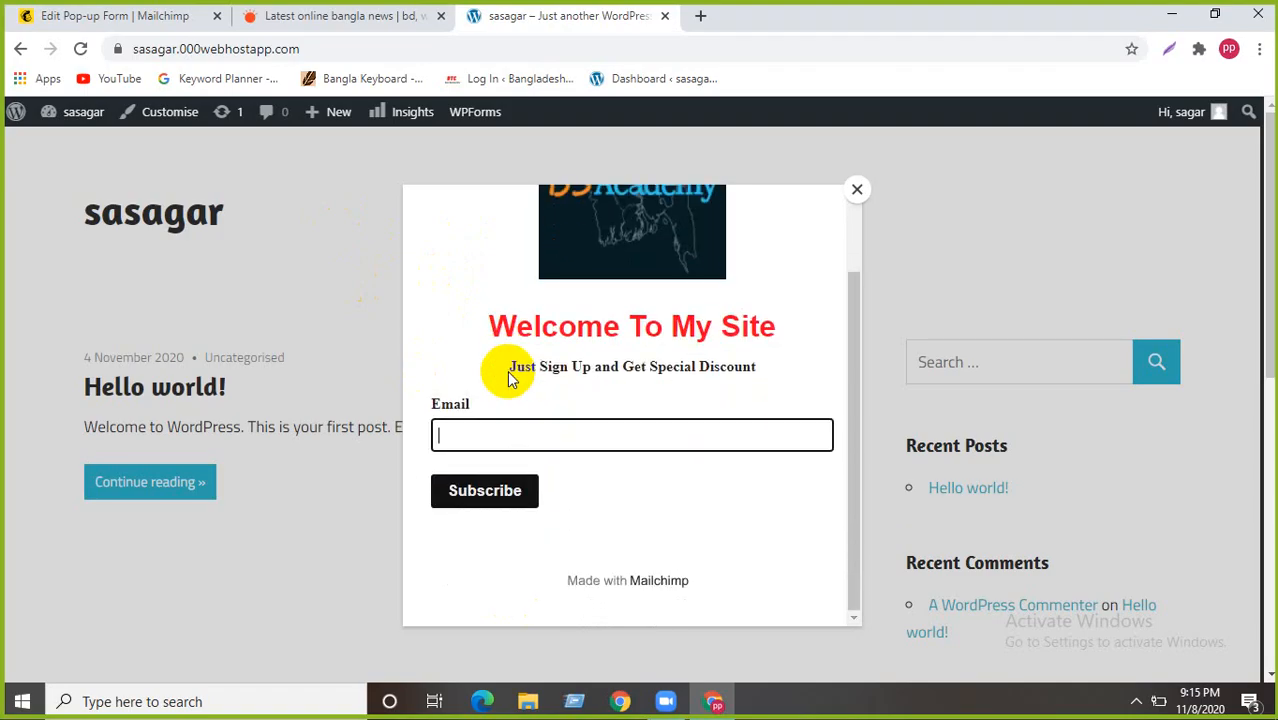
{"action": "scroll", "coordinate": [507, 370], "scroll_direction": "up", "scroll_amount": 1}
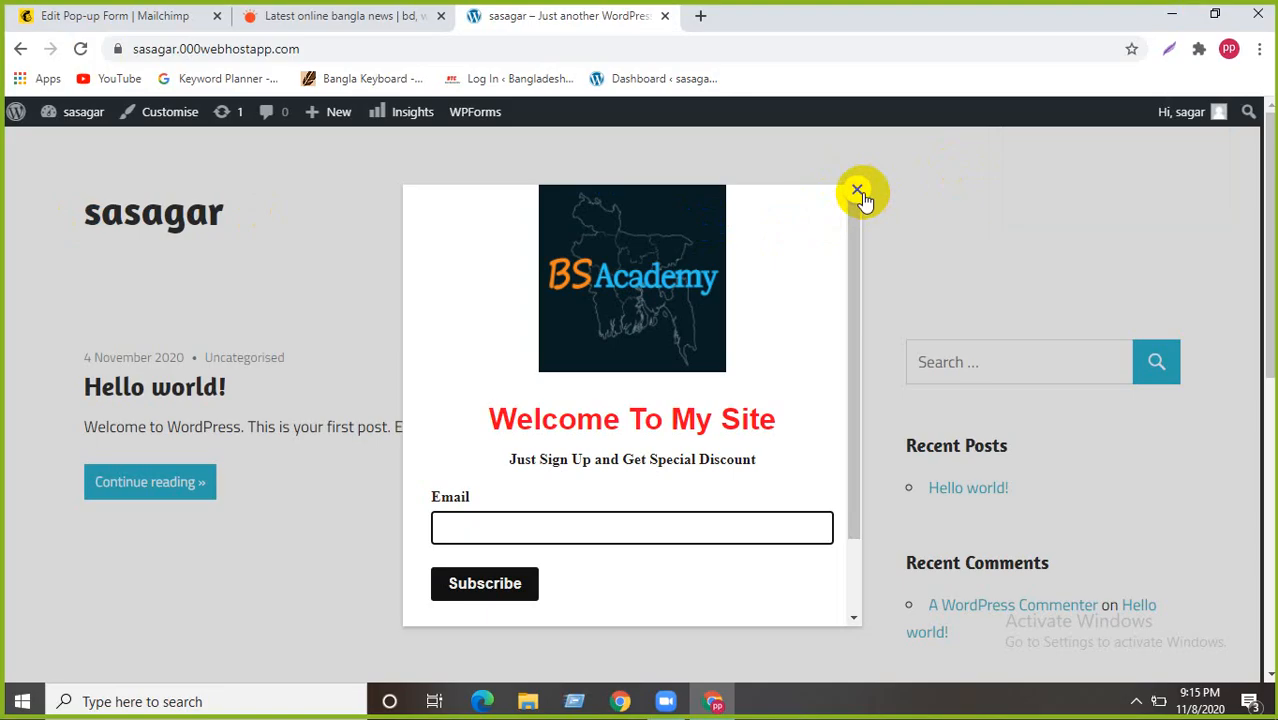
{"action": "left_click", "coordinate": [152, 16]}
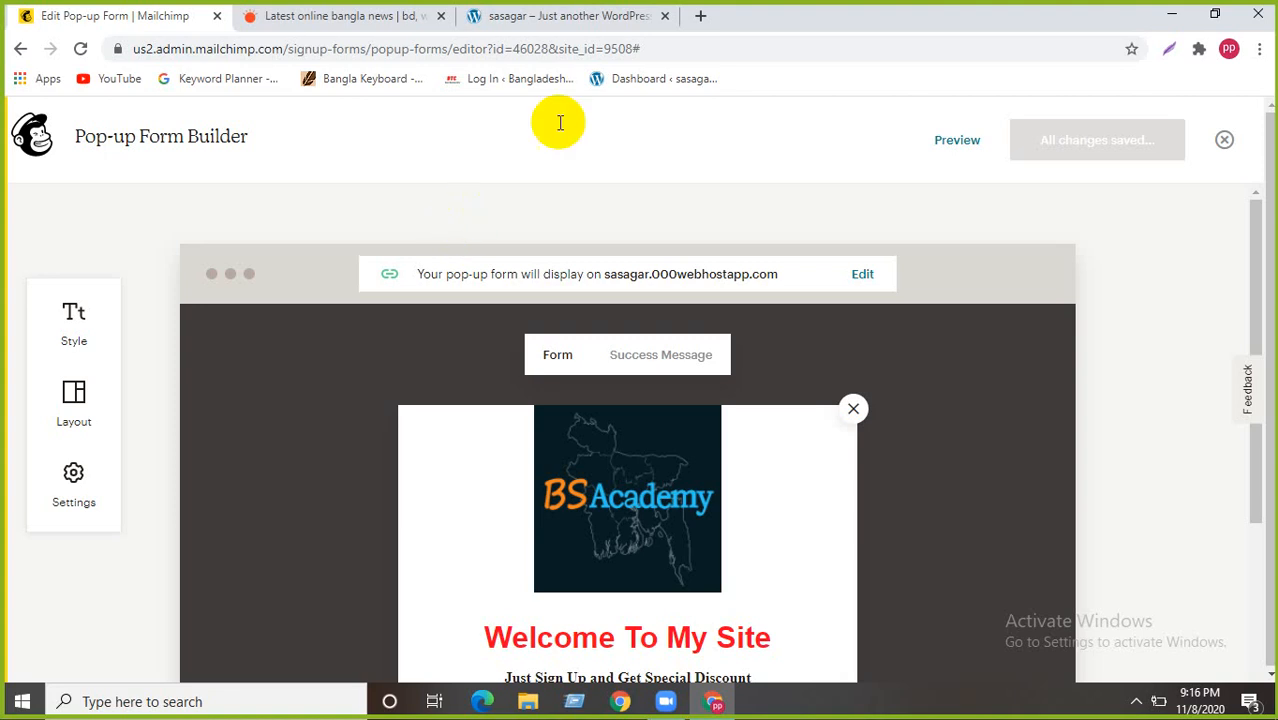
- Open fiverr.com in a new browser tab
{"action": "left_click", "coordinate": [700, 16]}
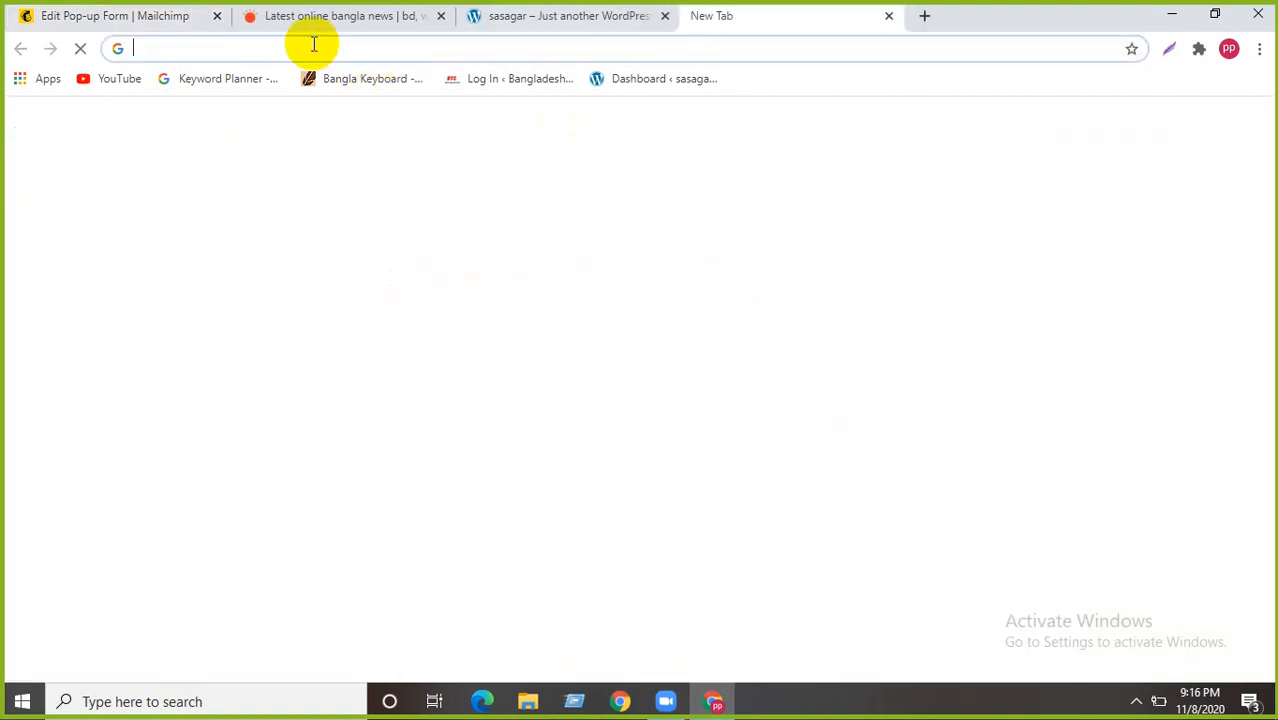
{"action": "left_click", "coordinate": [313, 44]}
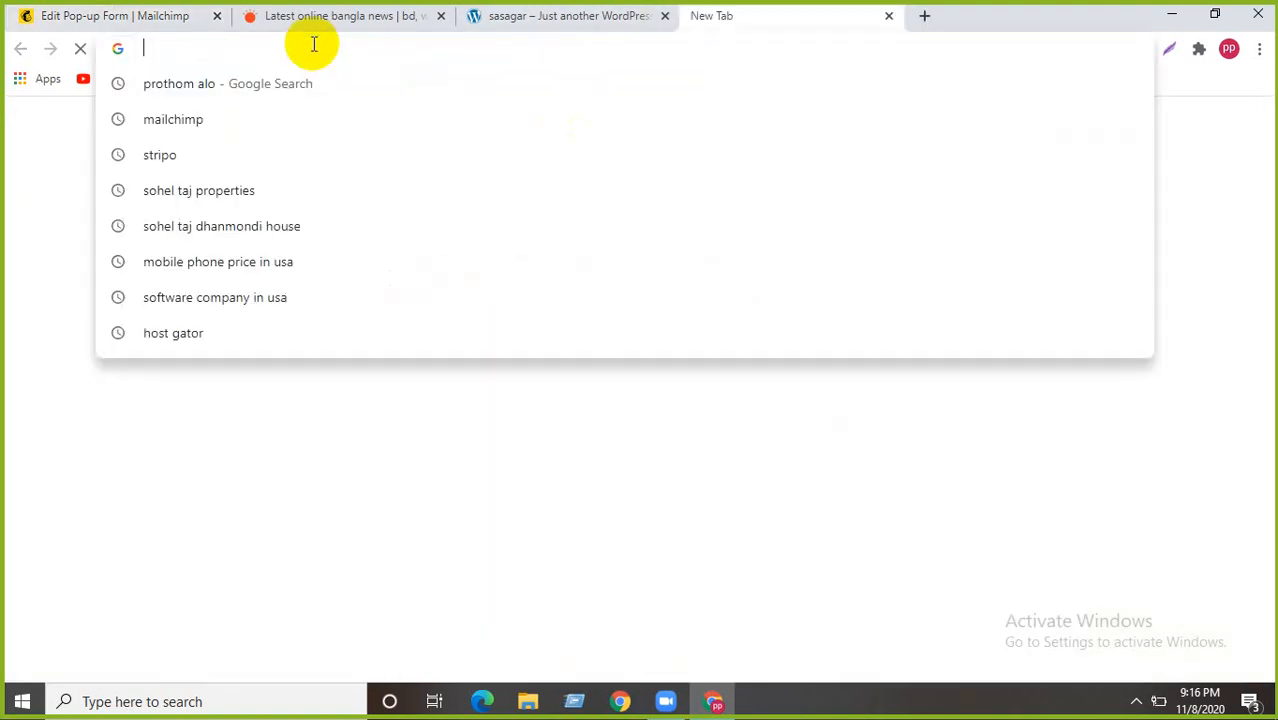
{"action": "type", "text": "fiverr.com"}
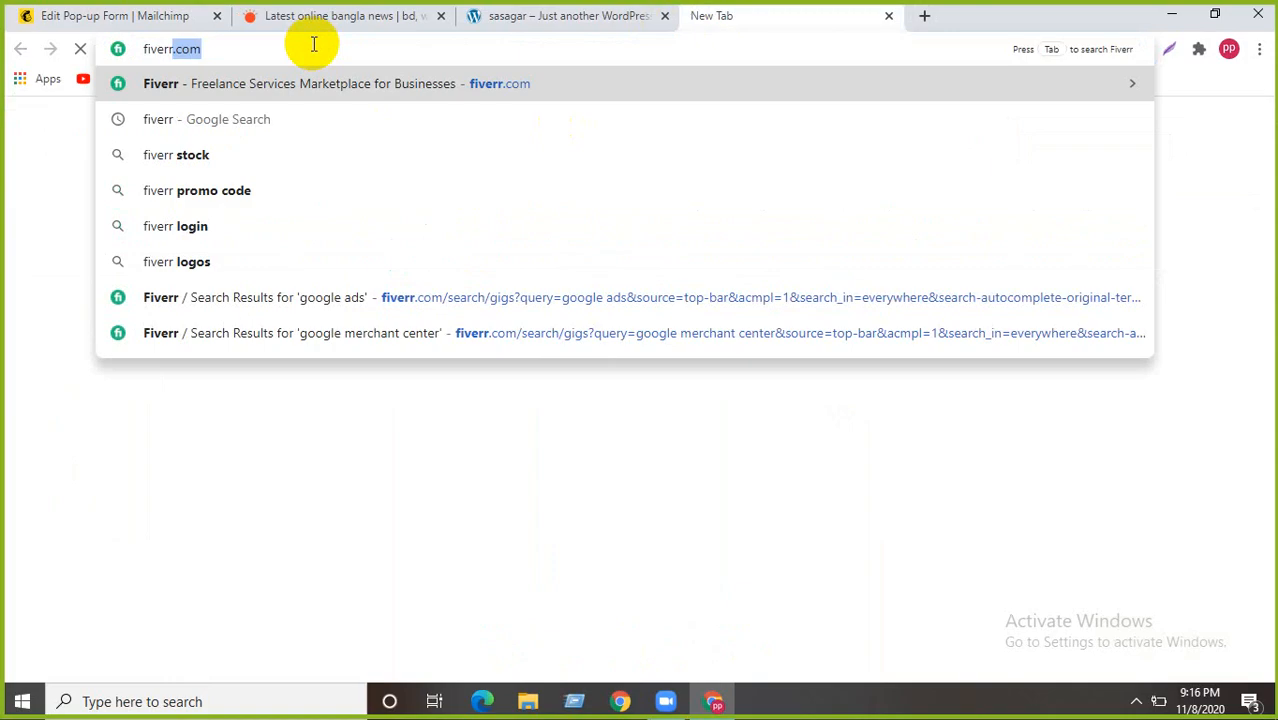
{"action": "key", "text": "Return"}
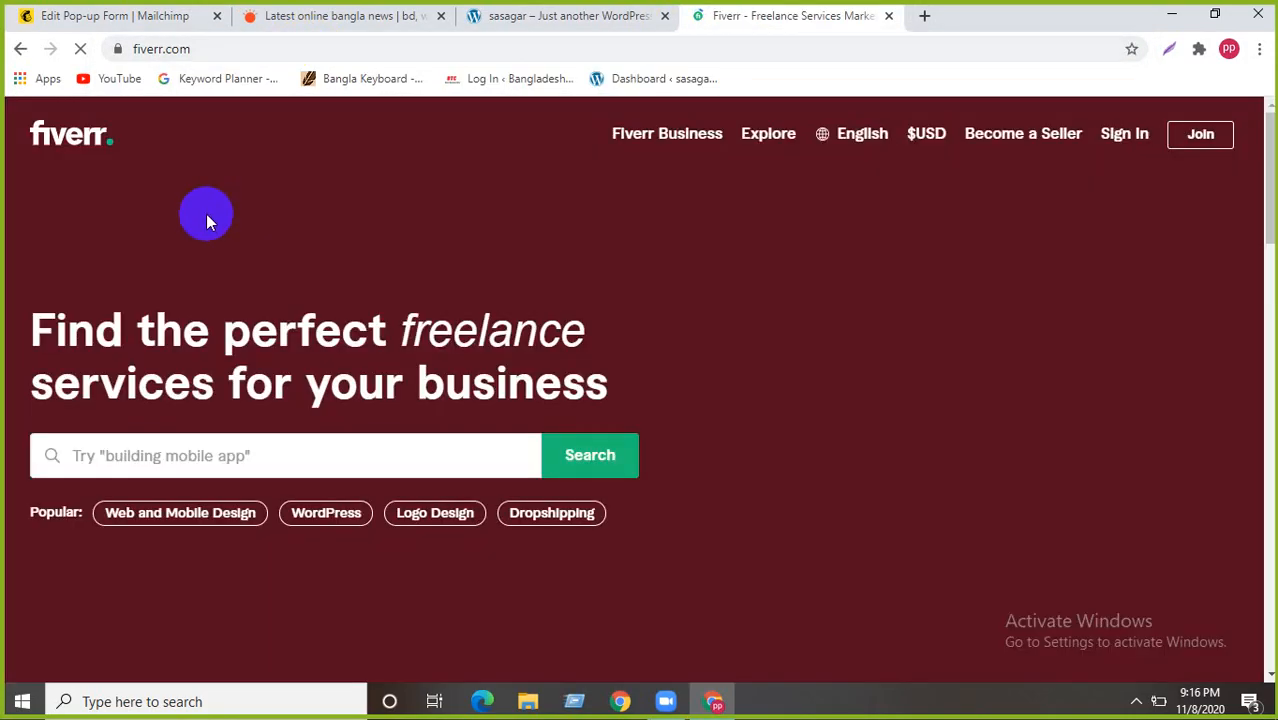
{"action": "scroll", "coordinate": [304, 402], "scroll_direction": "down", "scroll_amount": 2}
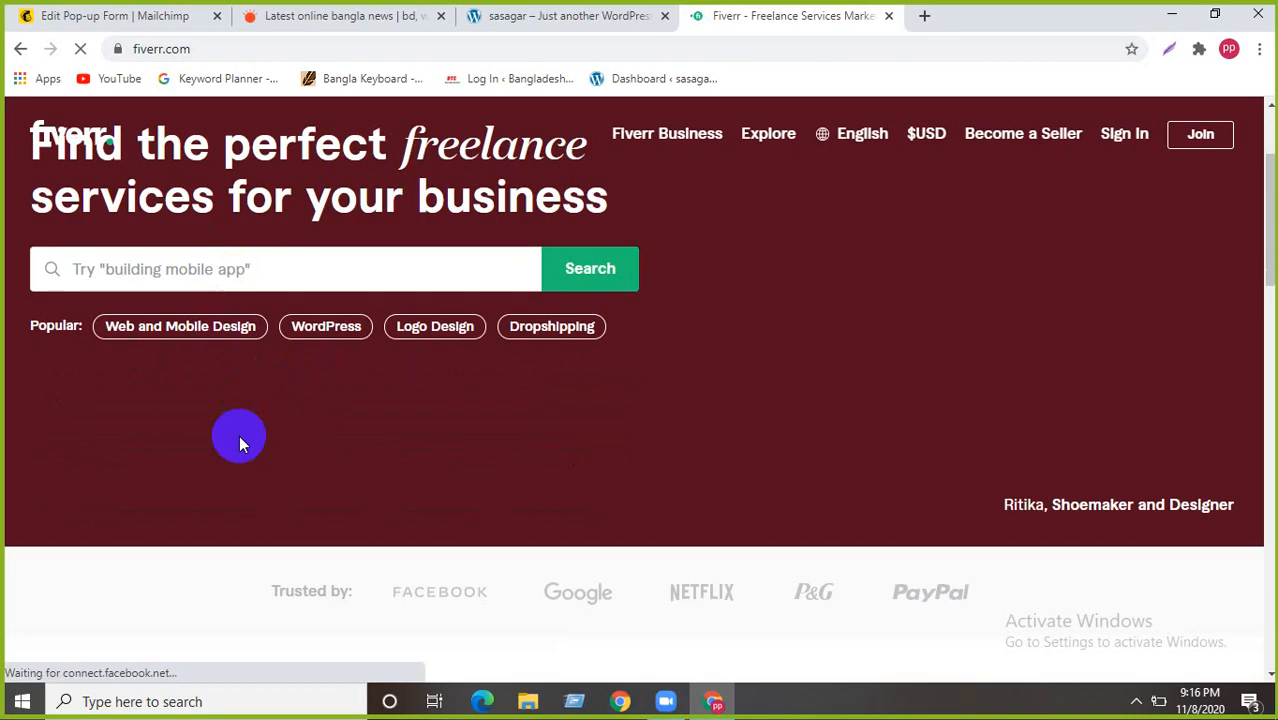
{"action": "scroll", "coordinate": [239, 437], "scroll_direction": "down", "scroll_amount": 1}
{"action": "scroll", "coordinate": [239, 437], "scroll_direction": "up", "scroll_amount": 3}
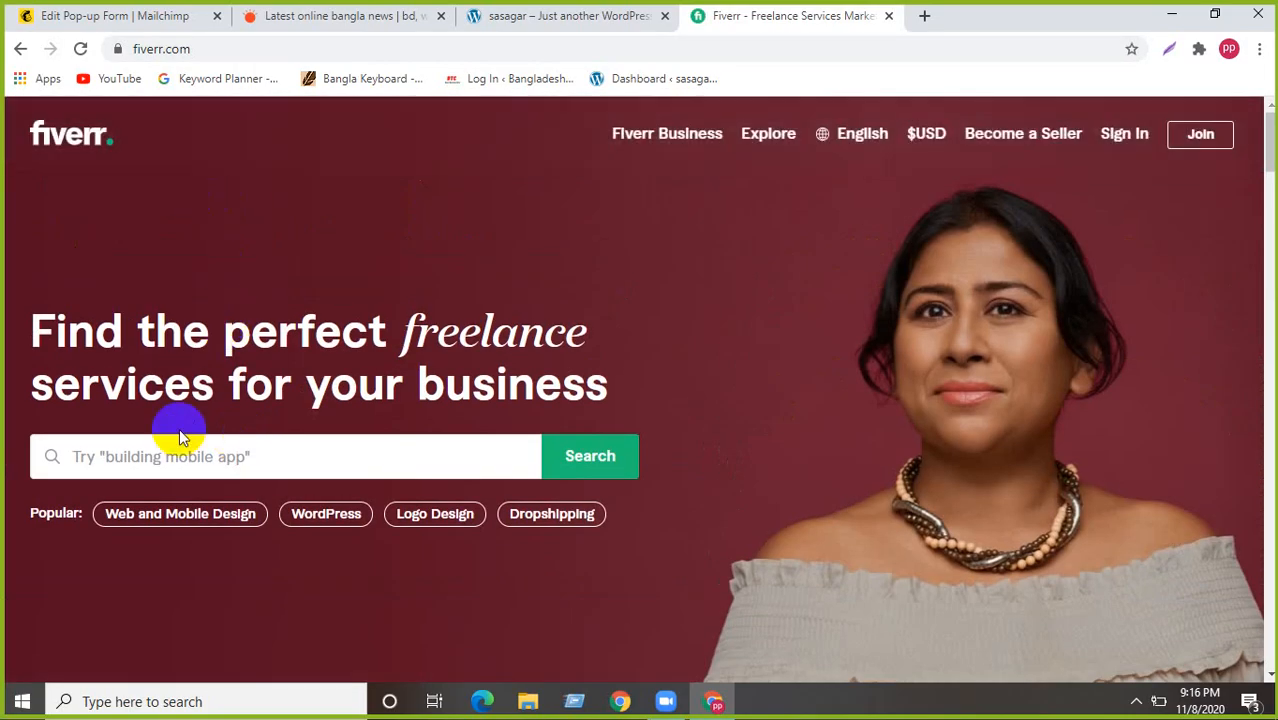
{"action": "scroll", "coordinate": [180, 437], "scroll_direction": "down", "scroll_amount": 3}
- Search Fiverr for 'email template' and browse the 2,624 service results
{"action": "left_click", "coordinate": [225, 133]}
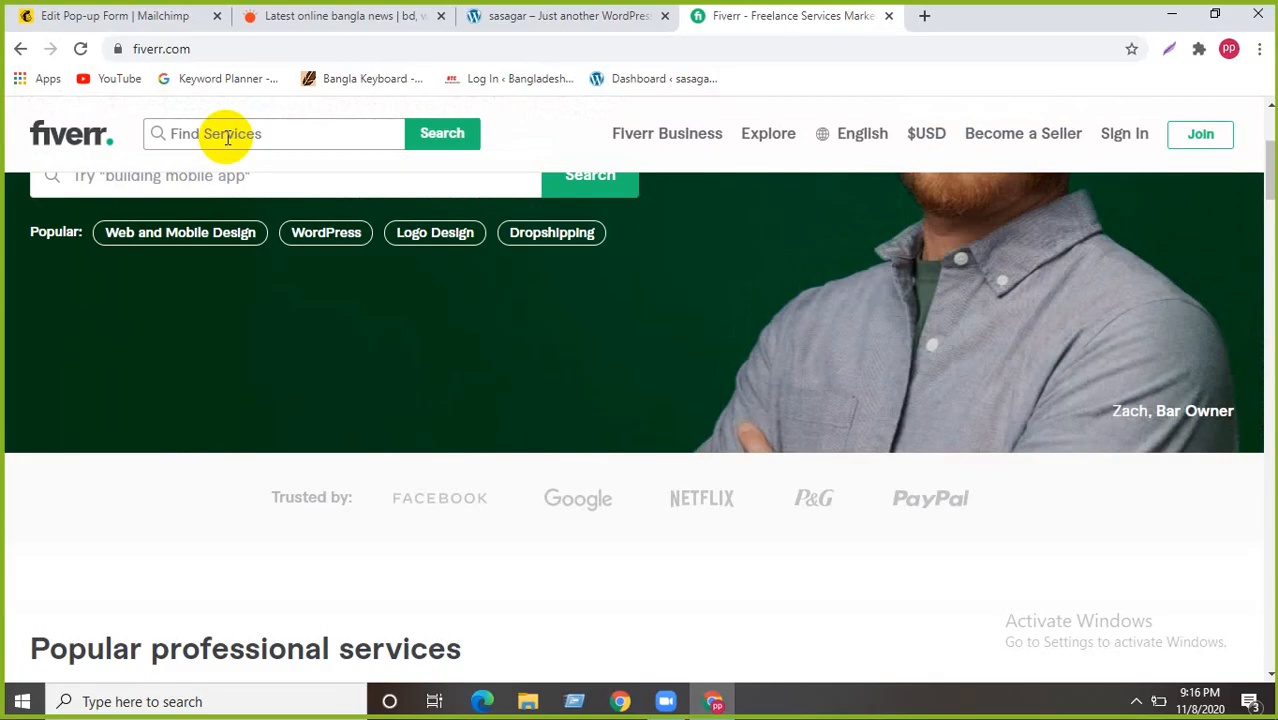
{"action": "type", "text": "Email"}
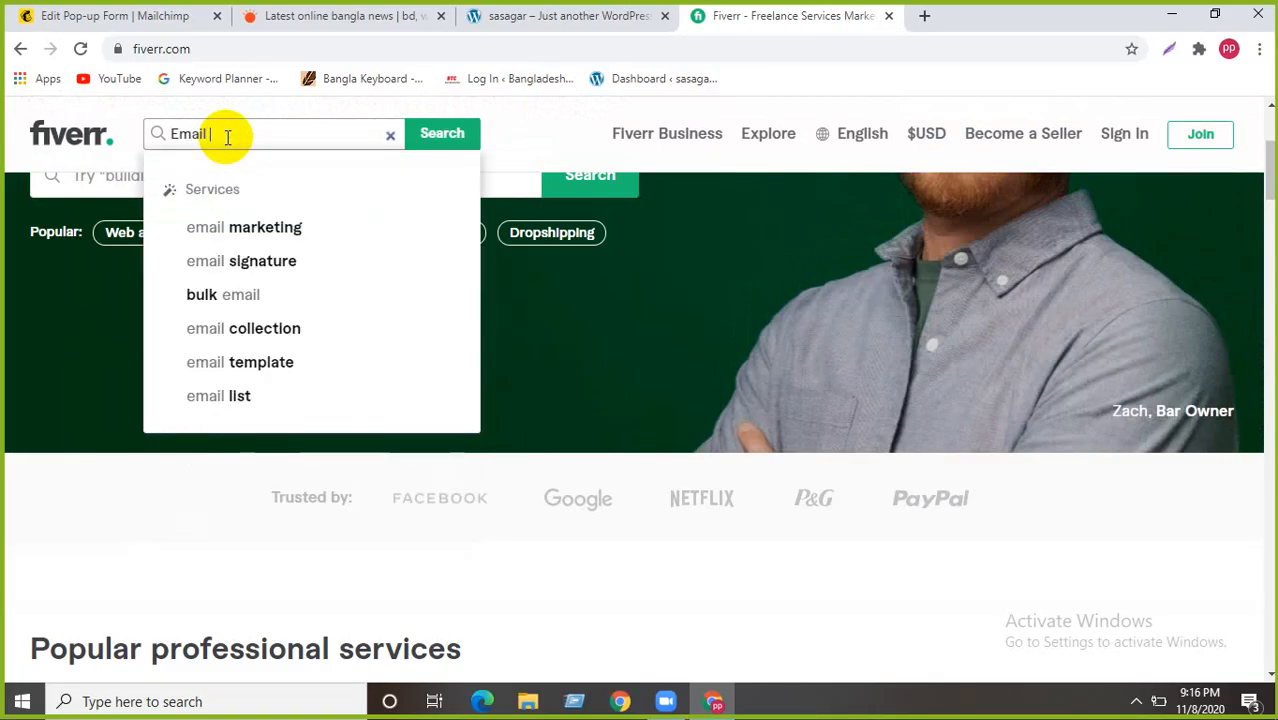
{"action": "left_click", "coordinate": [280, 362]}
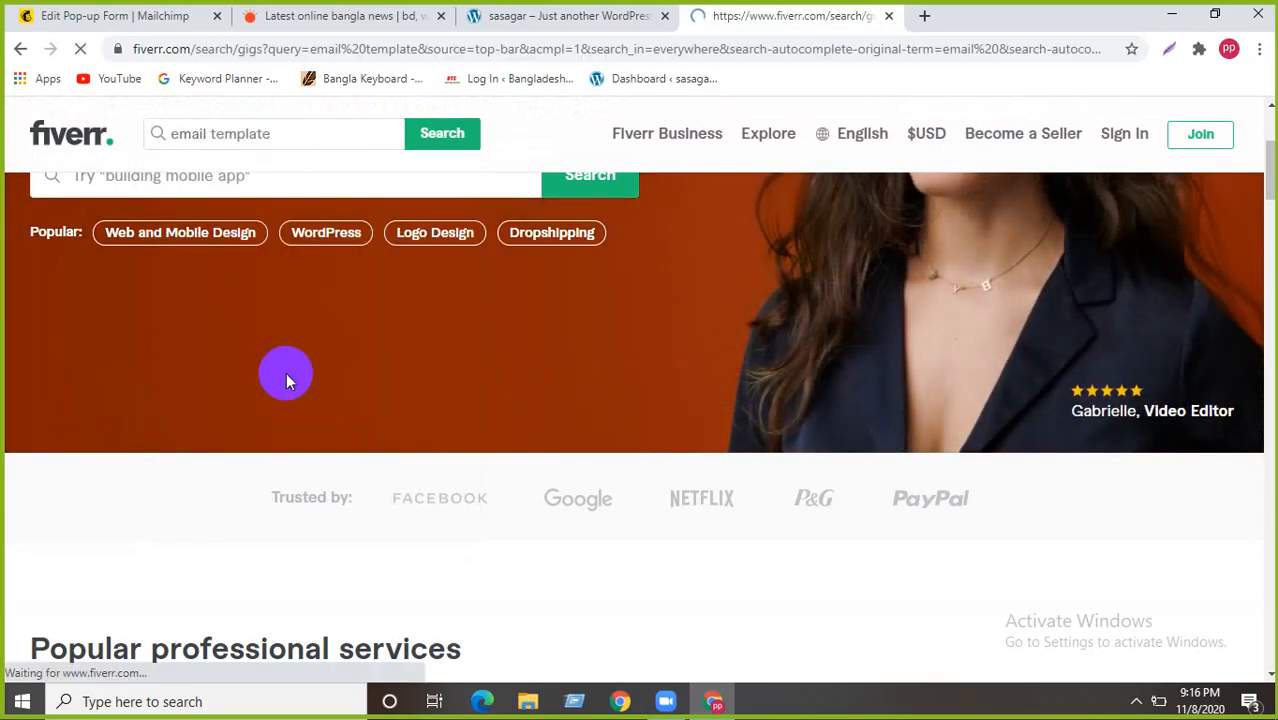
{"action": "scroll", "coordinate": [338, 383], "scroll_direction": "down", "scroll_amount": 2}
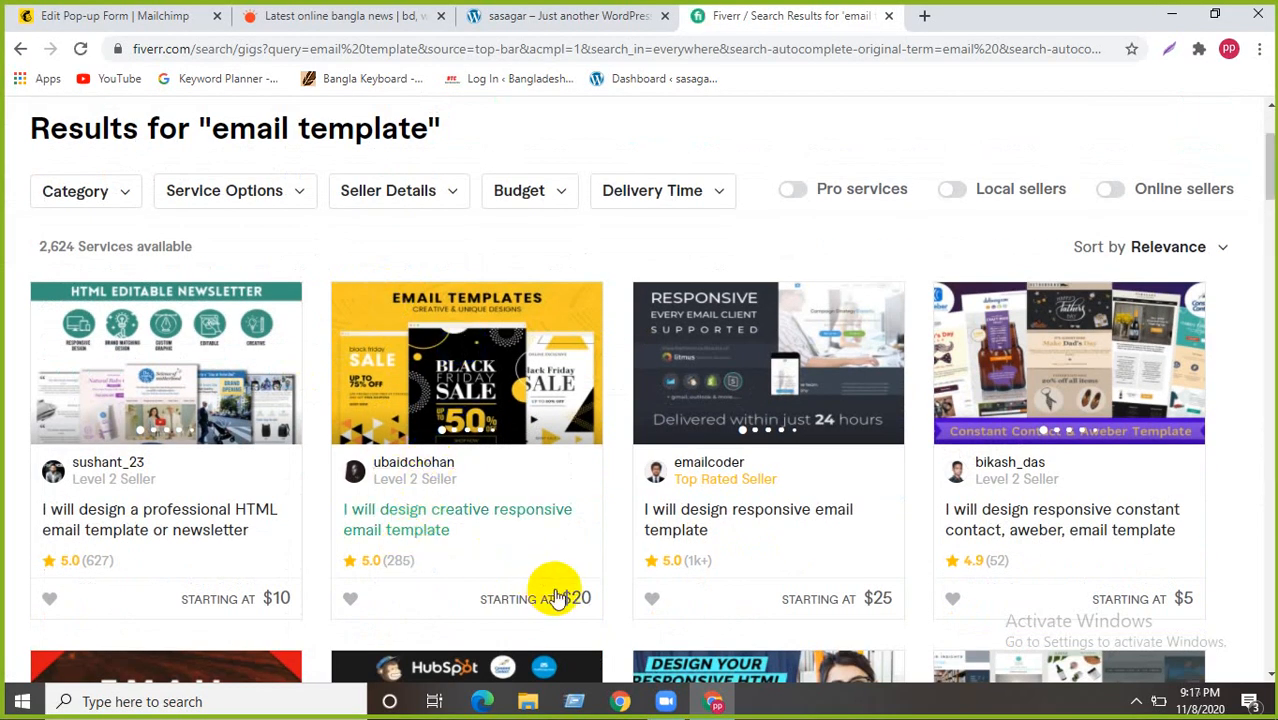
{"action": "scroll", "coordinate": [670, 465], "scroll_direction": "down", "scroll_amount": 1}
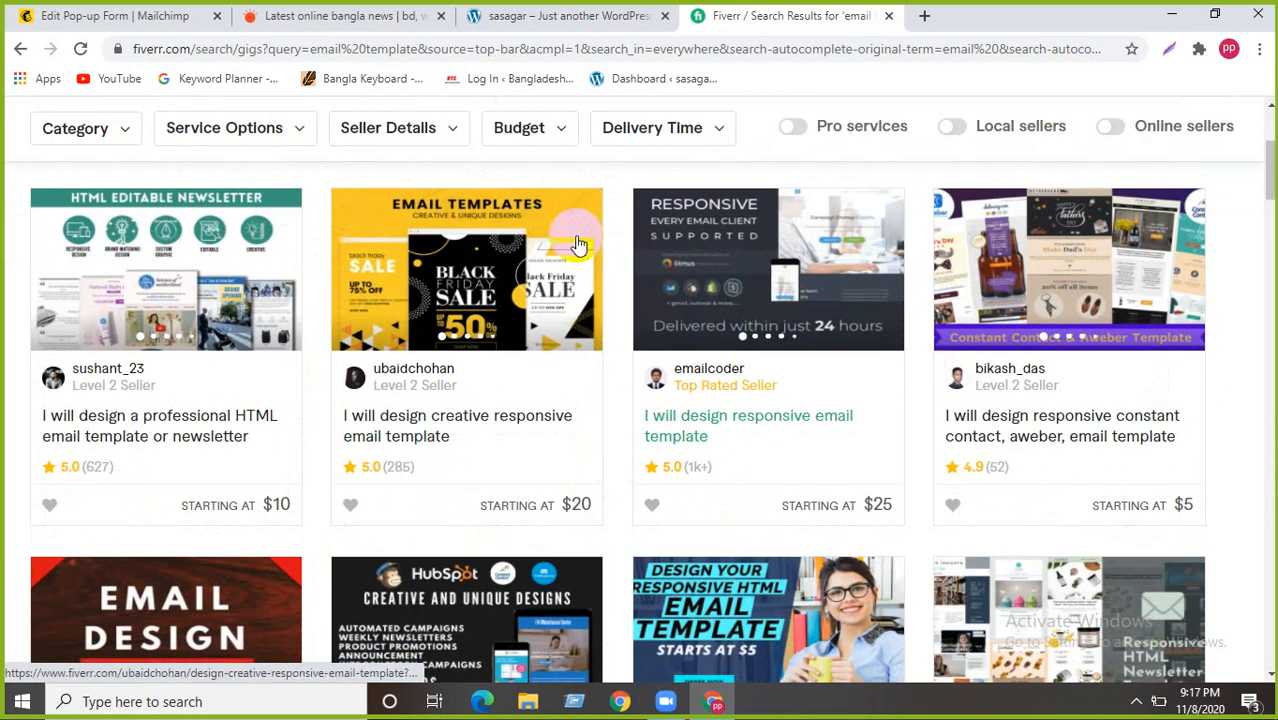
{"action": "mouse_move", "coordinate": [747, 386]}
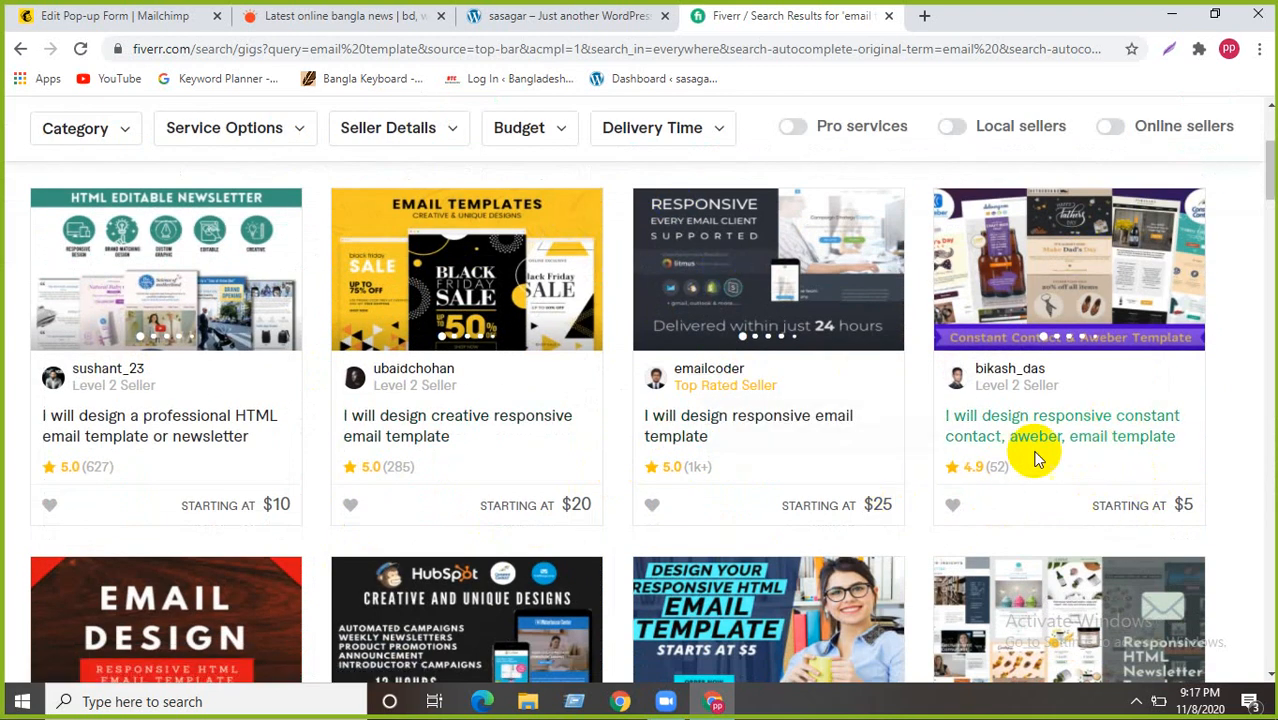
{"action": "scroll", "coordinate": [1035, 458], "scroll_direction": "down", "scroll_amount": 3}
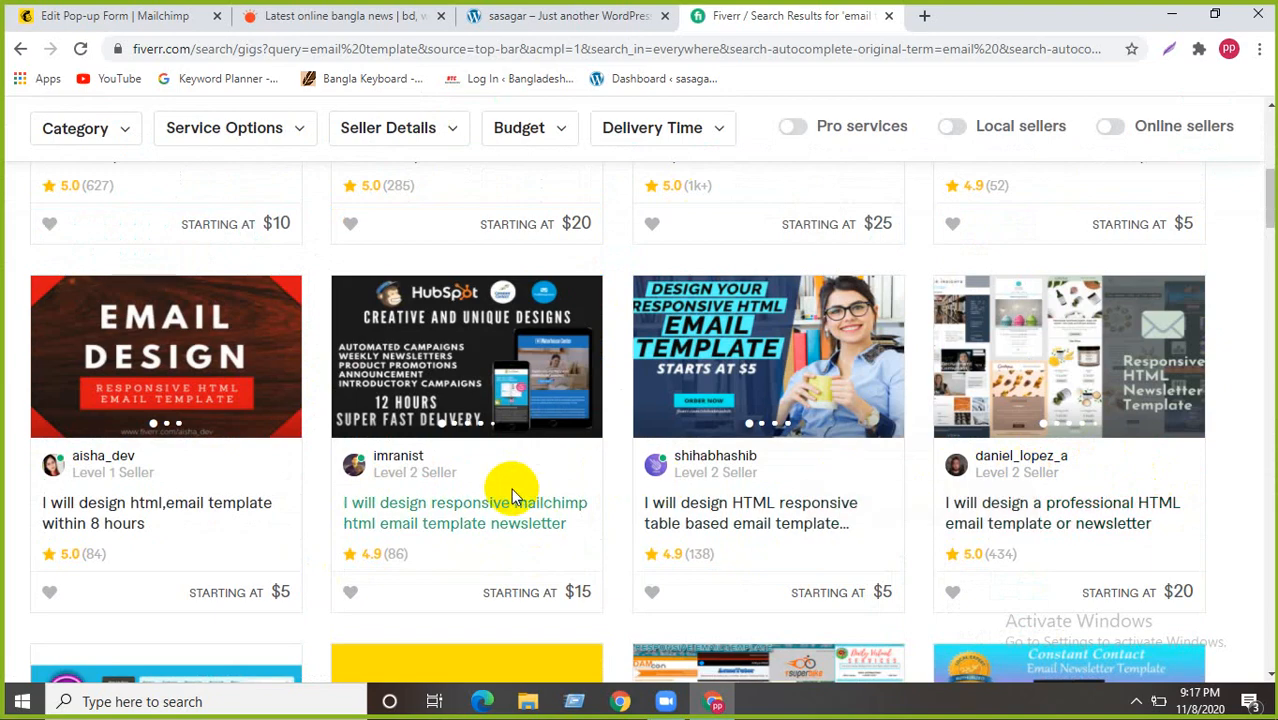
{"action": "scroll", "coordinate": [511, 497], "scroll_direction": "down", "scroll_amount": 2}
{"action": "scroll", "coordinate": [336, 478], "scroll_direction": "down", "scroll_amount": 4}
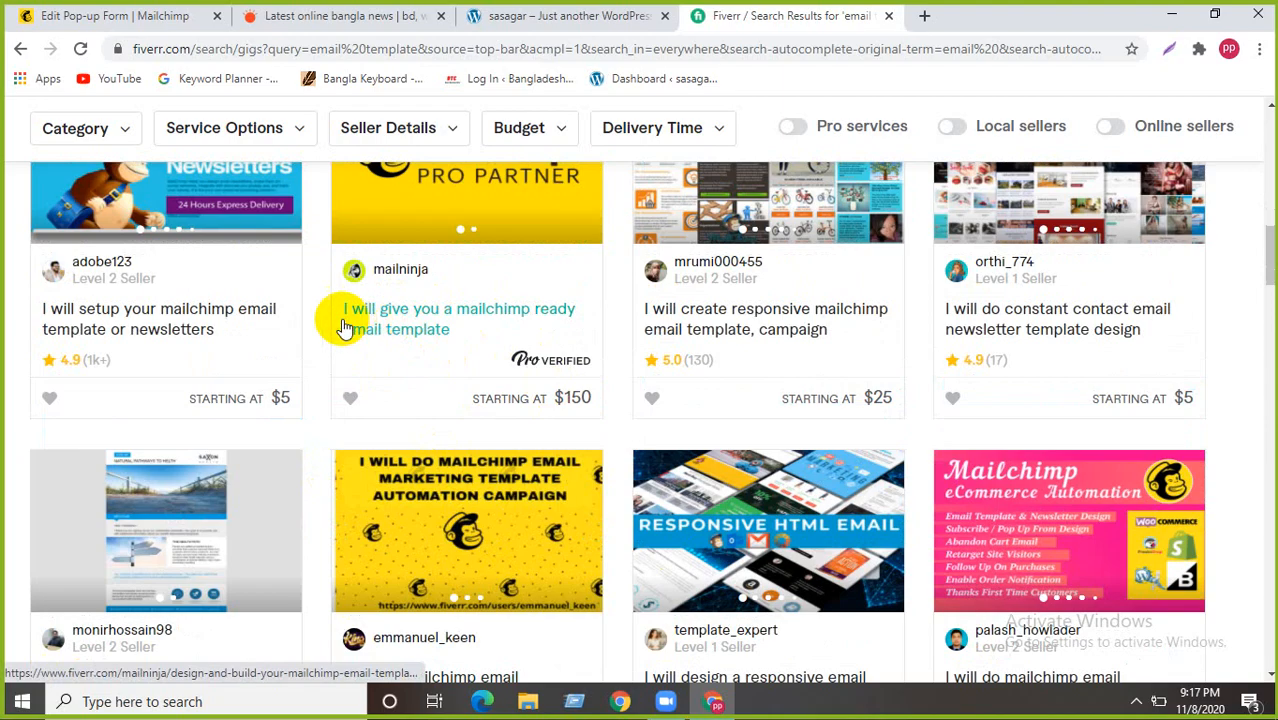
{"action": "scroll", "coordinate": [337, 320], "scroll_direction": "up", "scroll_amount": 2}
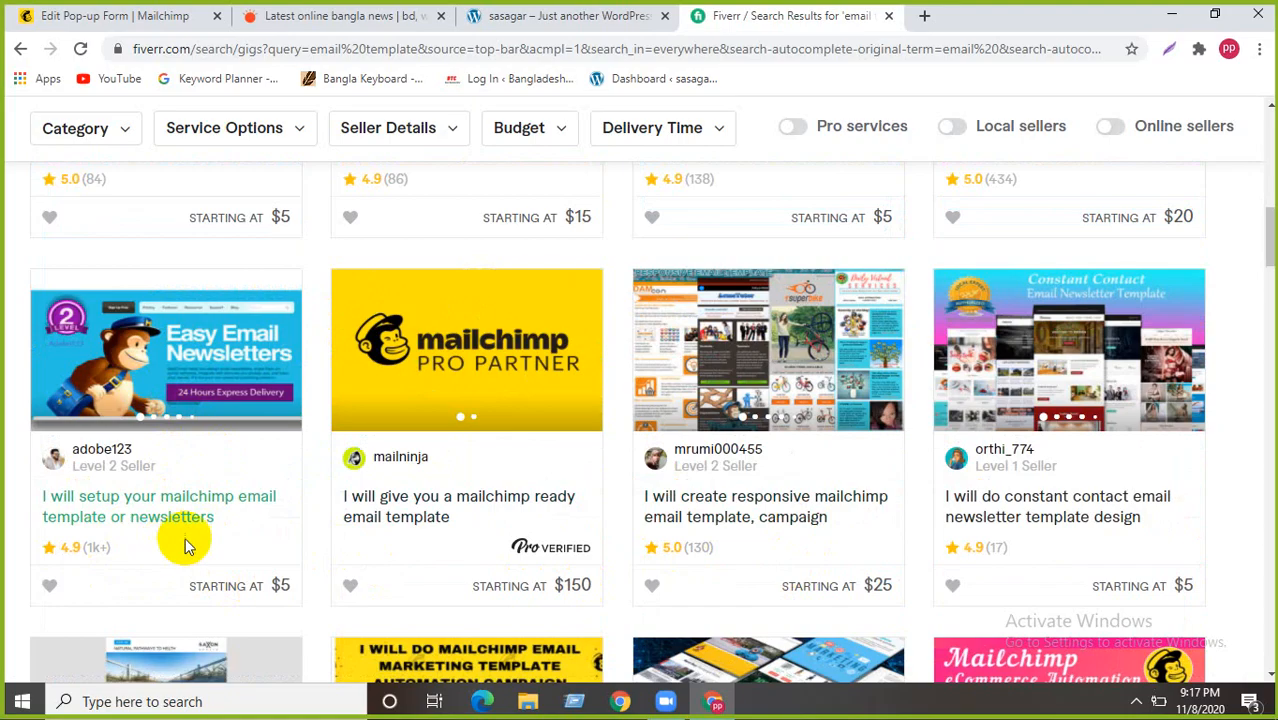
{"action": "left_click", "coordinate": [213, 376]}
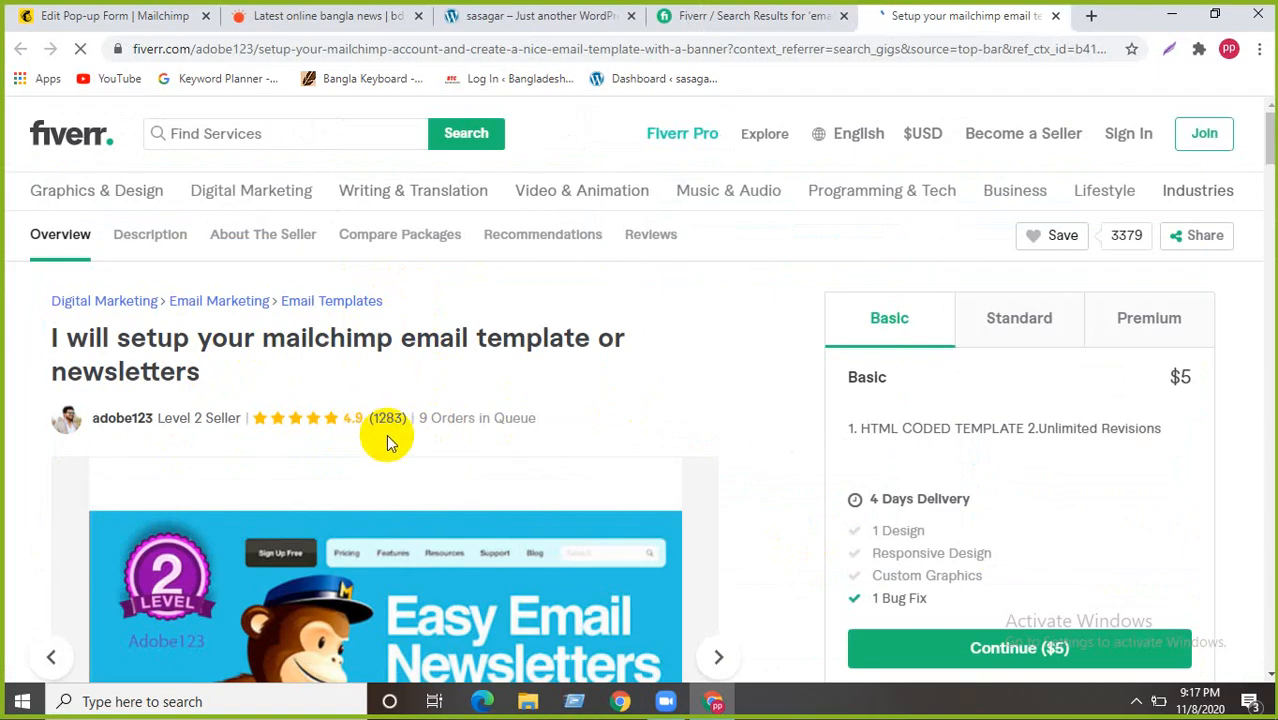
{"action": "scroll", "coordinate": [234, 442], "scroll_direction": "down", "scroll_amount": 2}
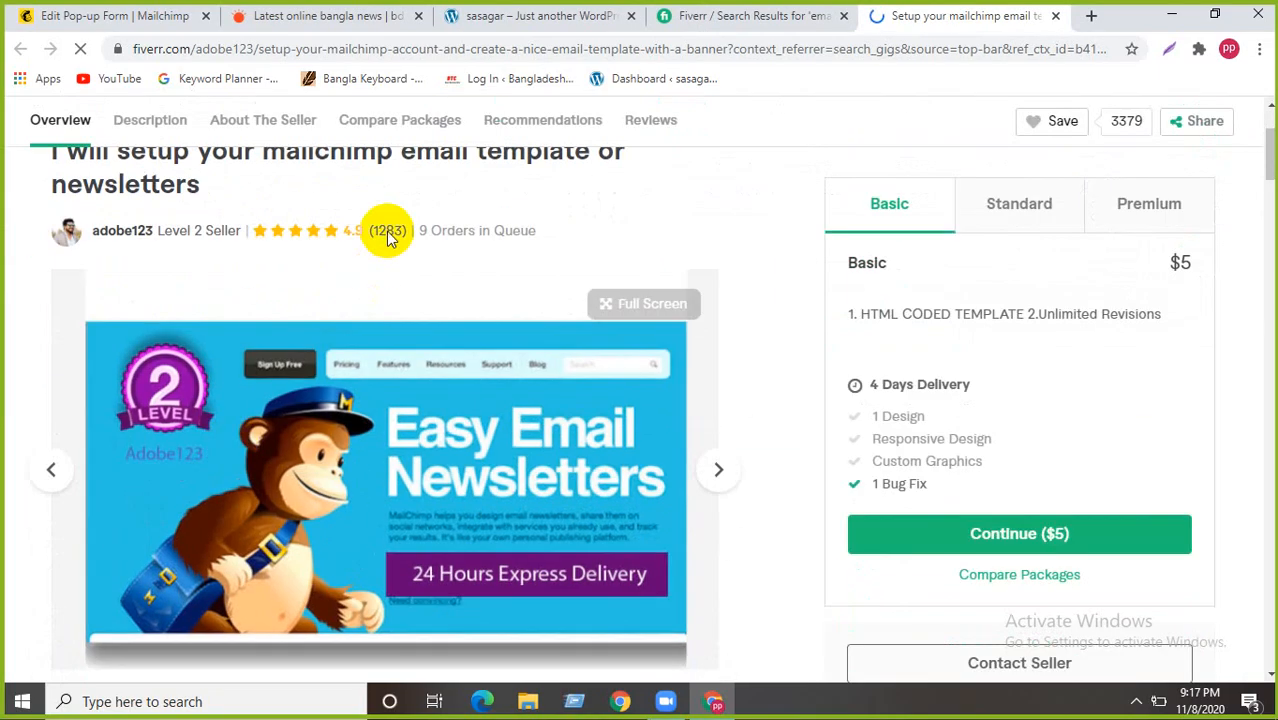
{"action": "scroll", "coordinate": [128, 205], "scroll_direction": "up", "scroll_amount": 2}
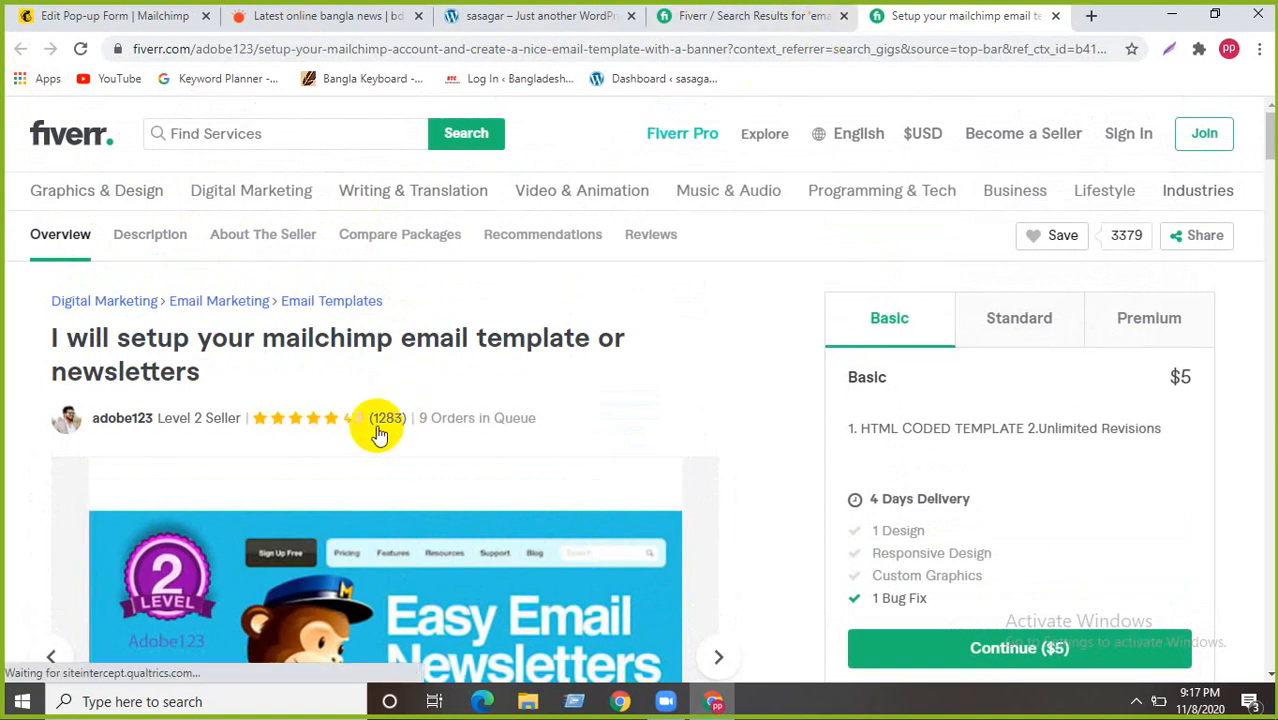
{"action": "scroll", "coordinate": [322, 442], "scroll_direction": "down", "scroll_amount": 2}
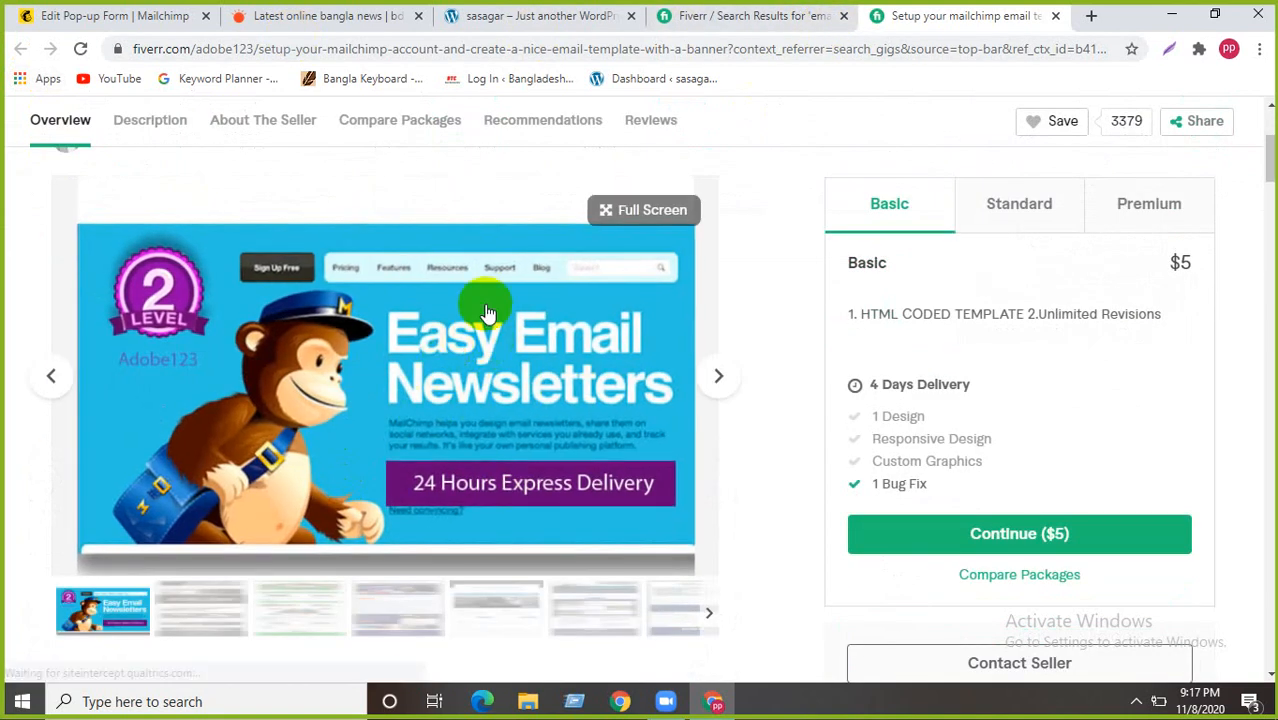
{"action": "scroll", "coordinate": [339, 509], "scroll_direction": "down", "scroll_amount": 4}
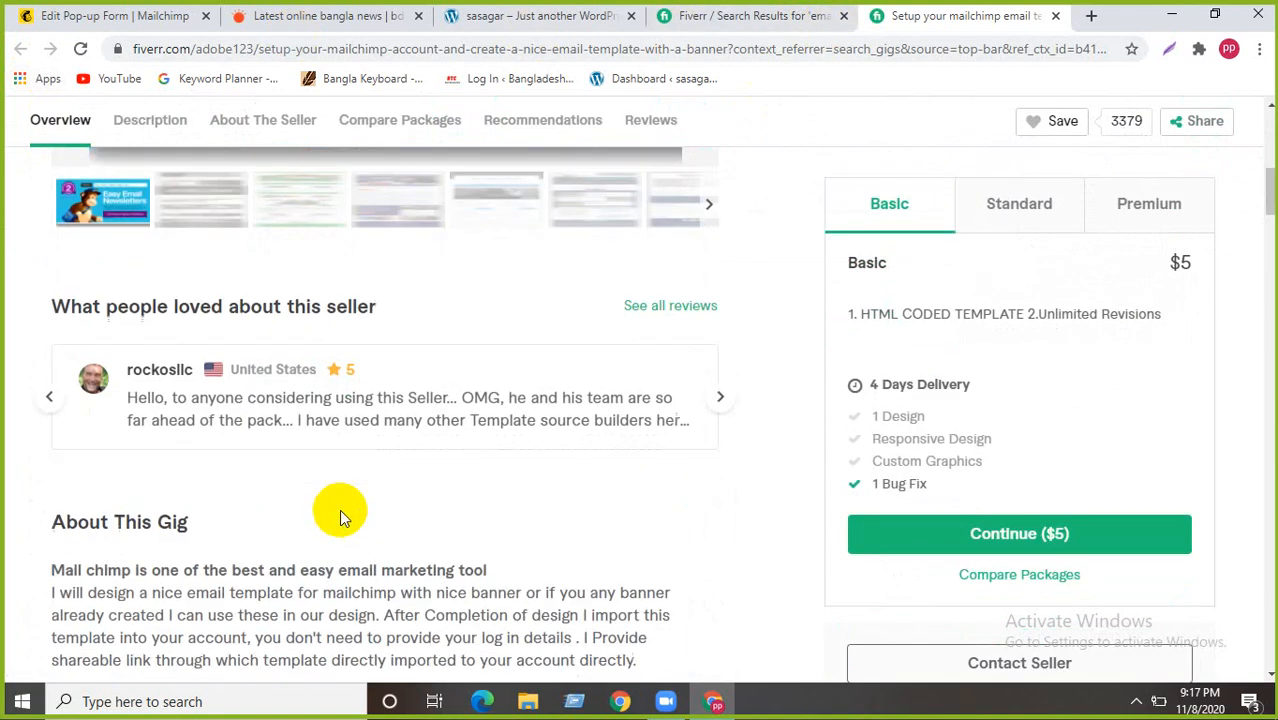
{"action": "scroll", "coordinate": [339, 509], "scroll_direction": "down", "scroll_amount": 2}
{"action": "scroll", "coordinate": [339, 509], "scroll_direction": "up", "scroll_amount": 3}
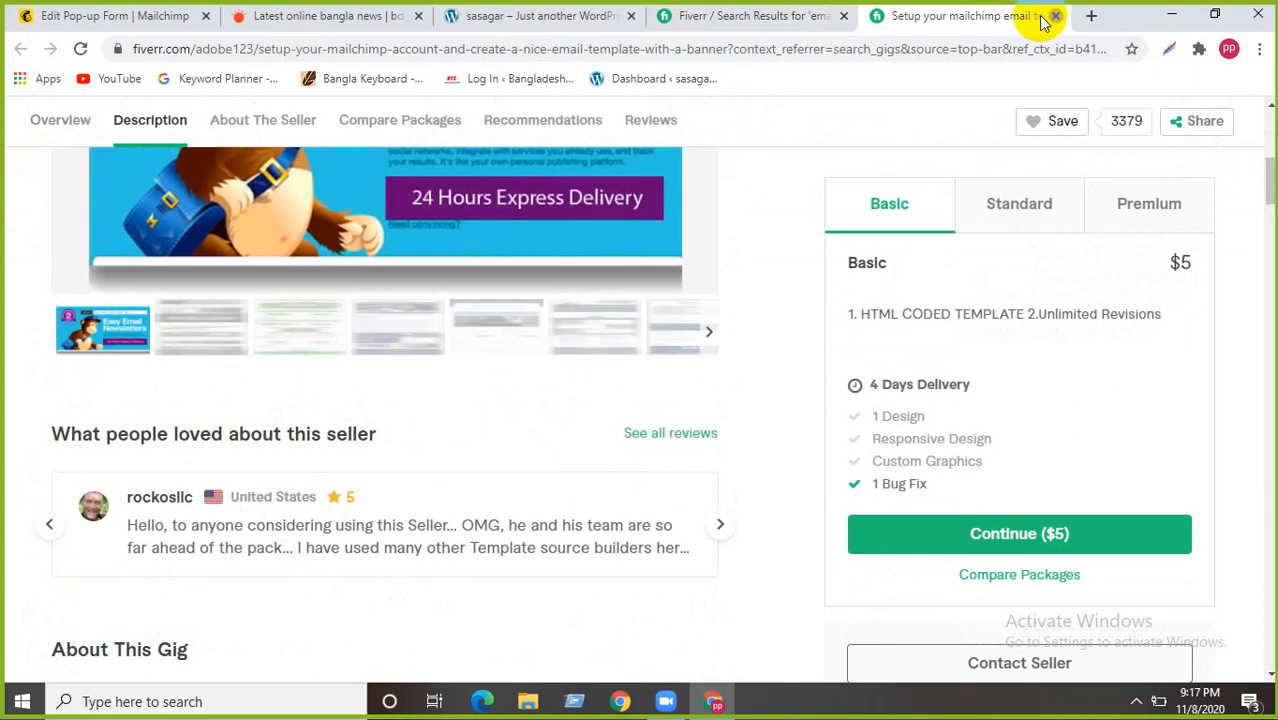
{"action": "left_click", "coordinate": [1054, 16]}
{"action": "scroll", "coordinate": [334, 277], "scroll_direction": "up", "scroll_amount": 10}
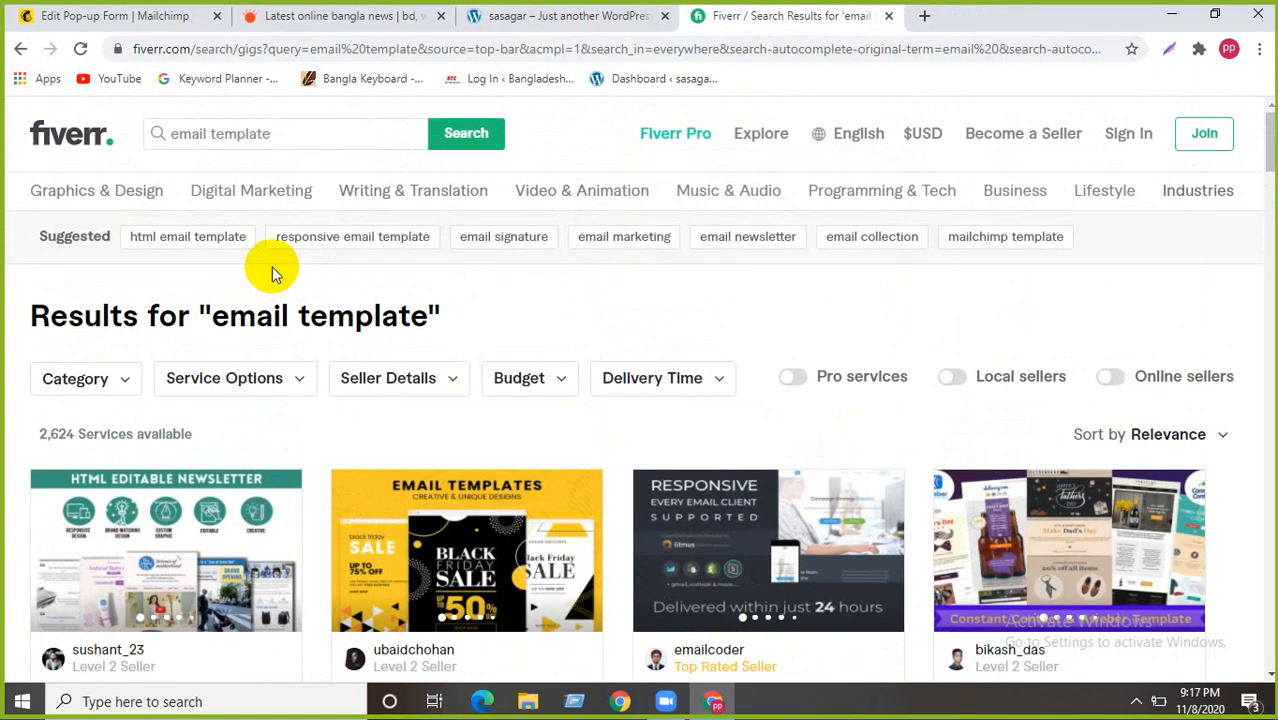
- Change the Fiverr search from 'email template' to 'email pop up design'
{"action": "left_click", "coordinate": [288, 134]}
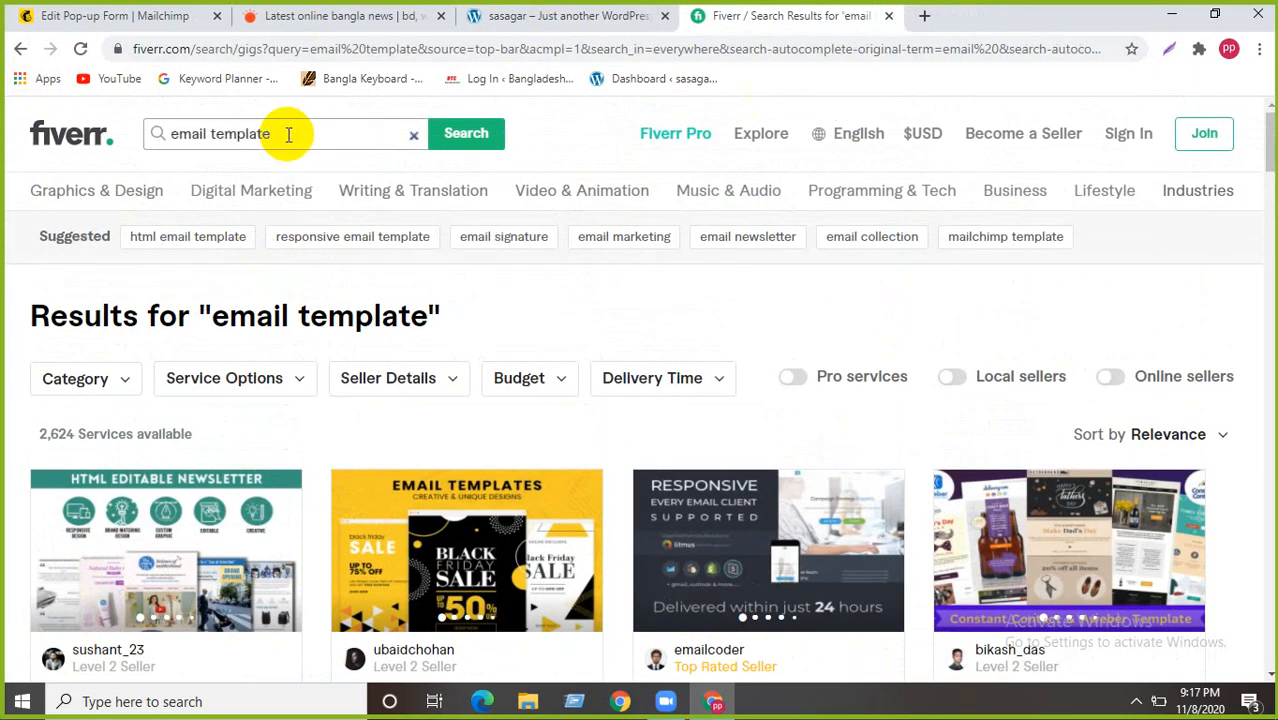
{"action": "key", "text": "BackSpace"}
{"action": "key", "text": "BackSpace"}
{"action": "key", "text": "BackSpace"}
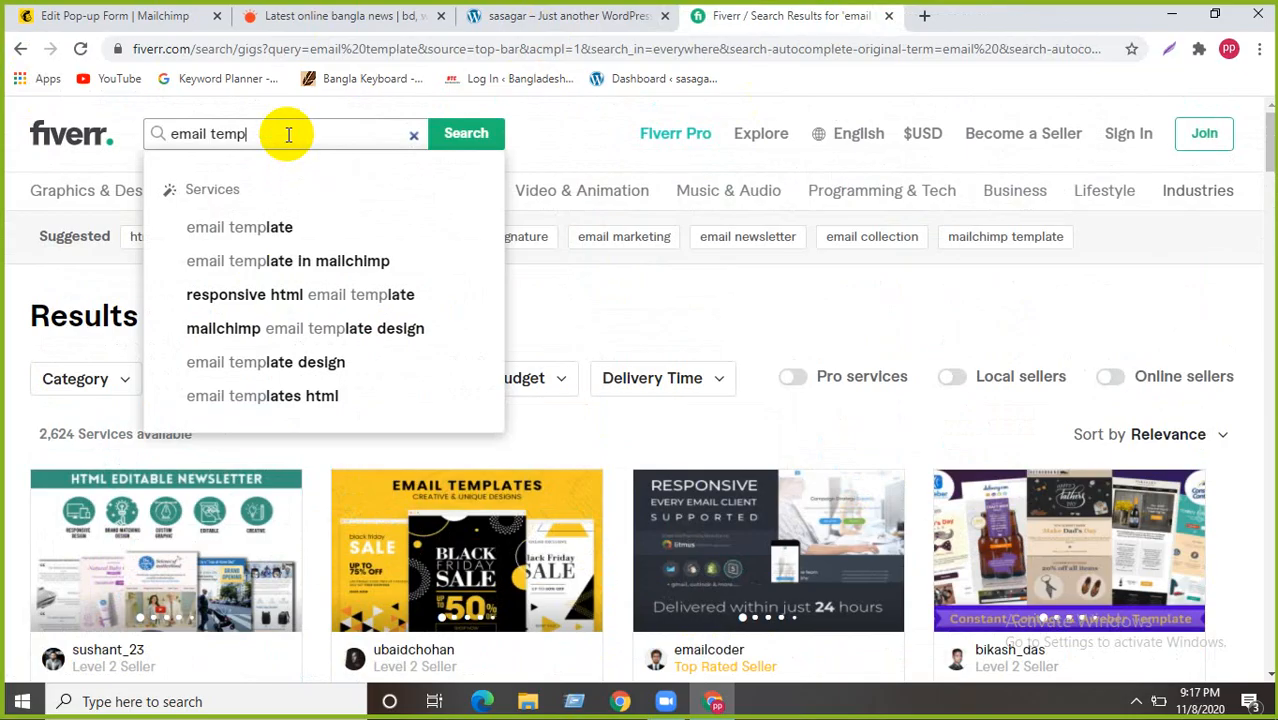
{"action": "key", "text": "BackSpace"}
{"action": "key", "text": "BackSpace"}
{"action": "type", "text": "pop up design"}
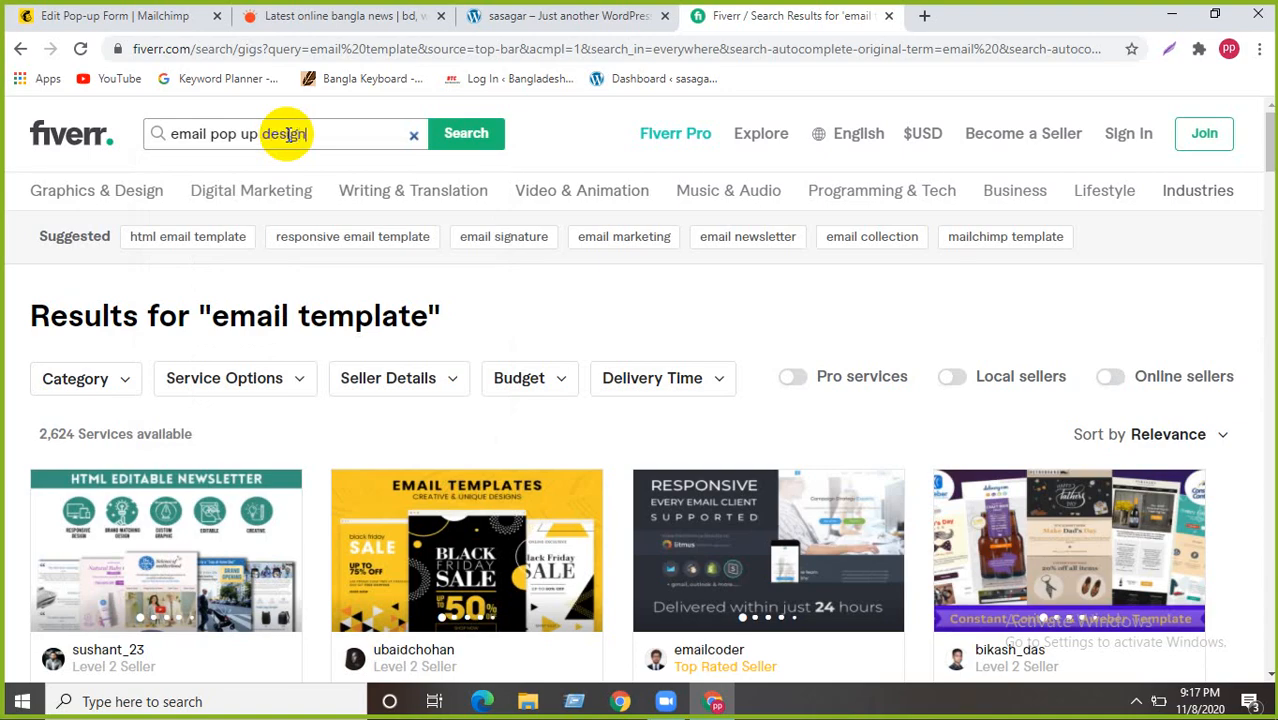
{"action": "key", "text": "Return"}
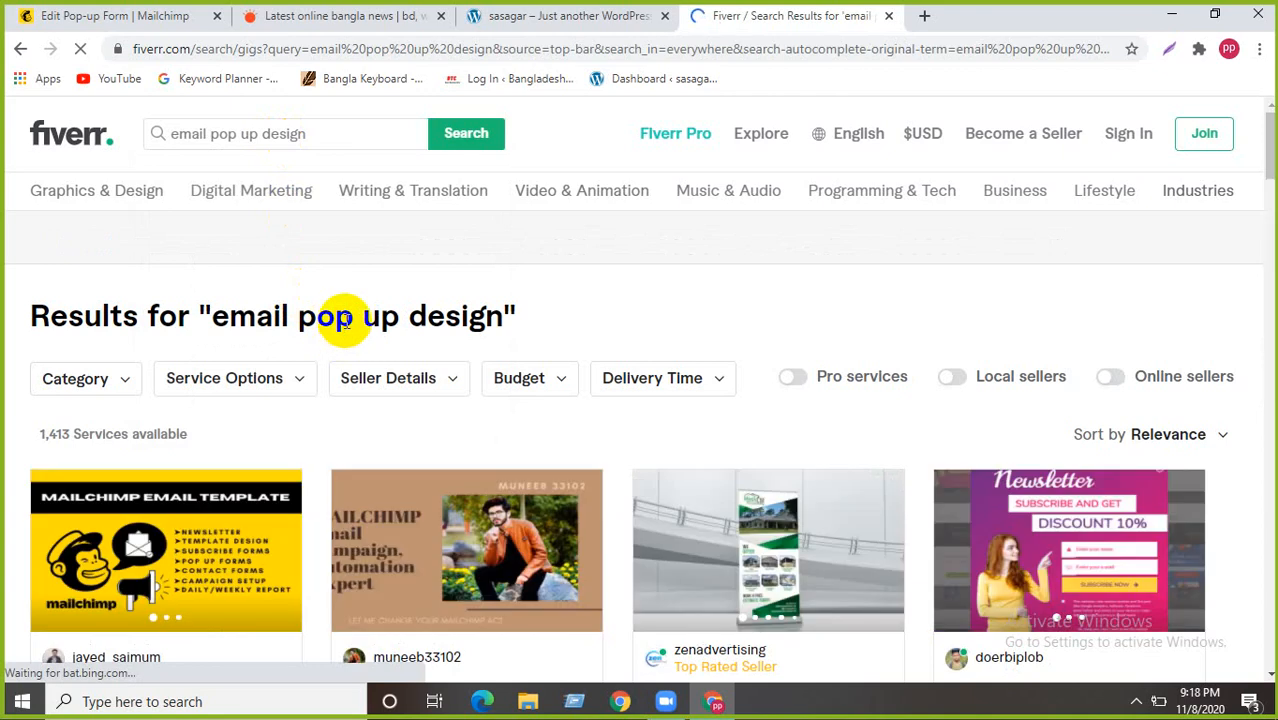
- Scroll through the 1,413 pop-up design gig results and their prices
{"action": "scroll", "coordinate": [344, 320], "scroll_direction": "down", "scroll_amount": 2}
{"action": "scroll", "coordinate": [337, 440], "scroll_direction": "down", "scroll_amount": 2}
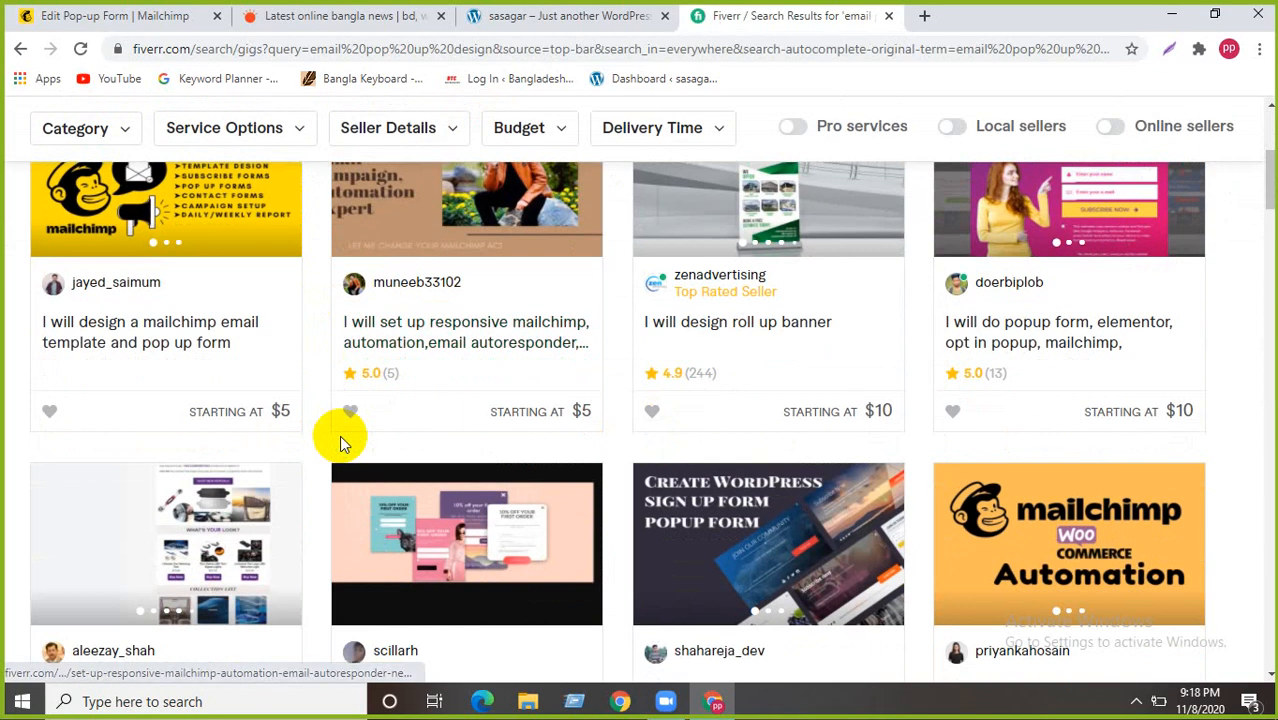
{"action": "scroll", "coordinate": [300, 425], "scroll_direction": "up", "scroll_amount": 1}
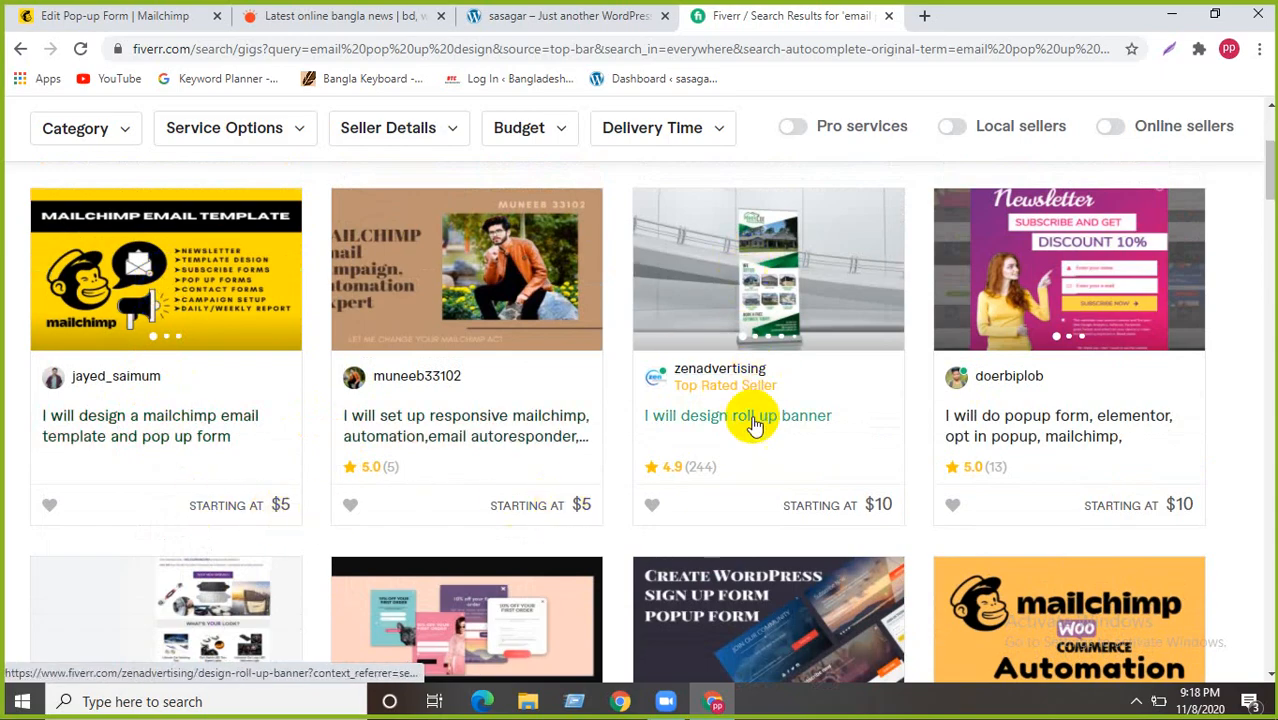
{"action": "scroll", "coordinate": [750, 325], "scroll_direction": "down", "scroll_amount": 1}
{"action": "scroll", "coordinate": [733, 365], "scroll_direction": "up", "scroll_amount": 2}
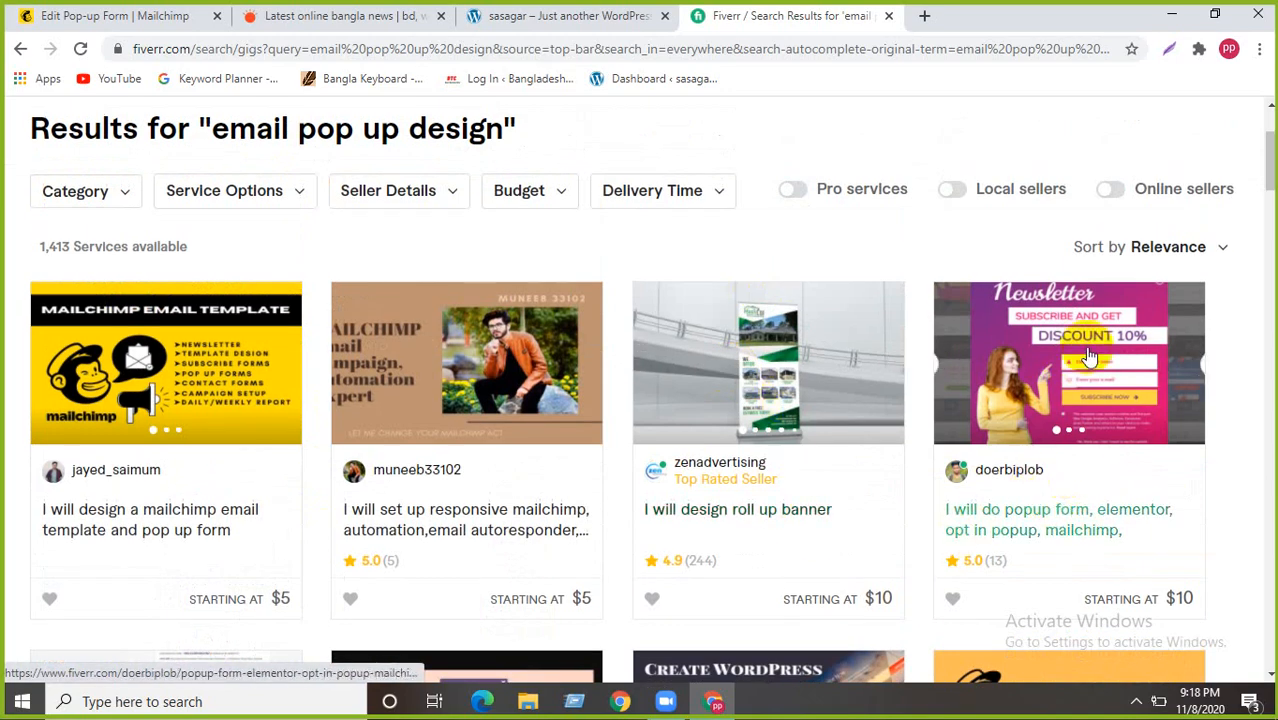
{"action": "scroll", "coordinate": [1000, 470], "scroll_direction": "down", "scroll_amount": 1}
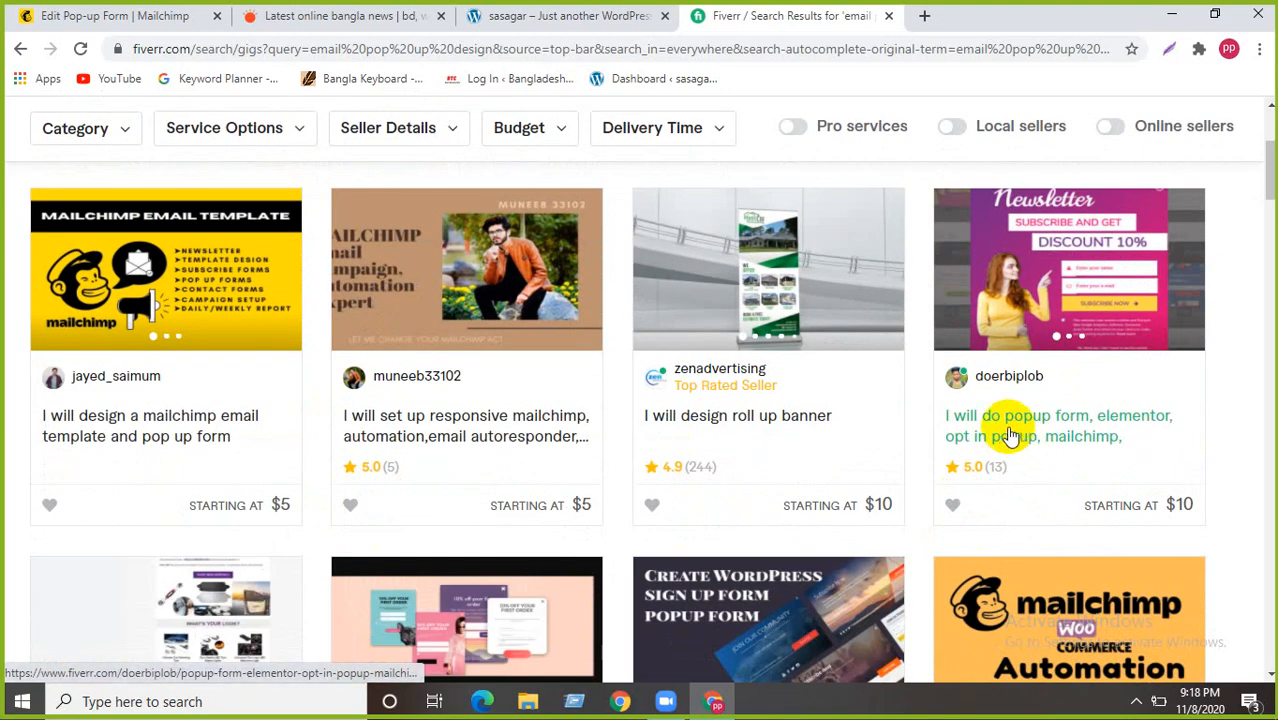
{"action": "scroll", "coordinate": [1000, 430], "scroll_direction": "down", "scroll_amount": 2}
{"action": "scroll", "coordinate": [1110, 403], "scroll_direction": "down", "scroll_amount": 1}
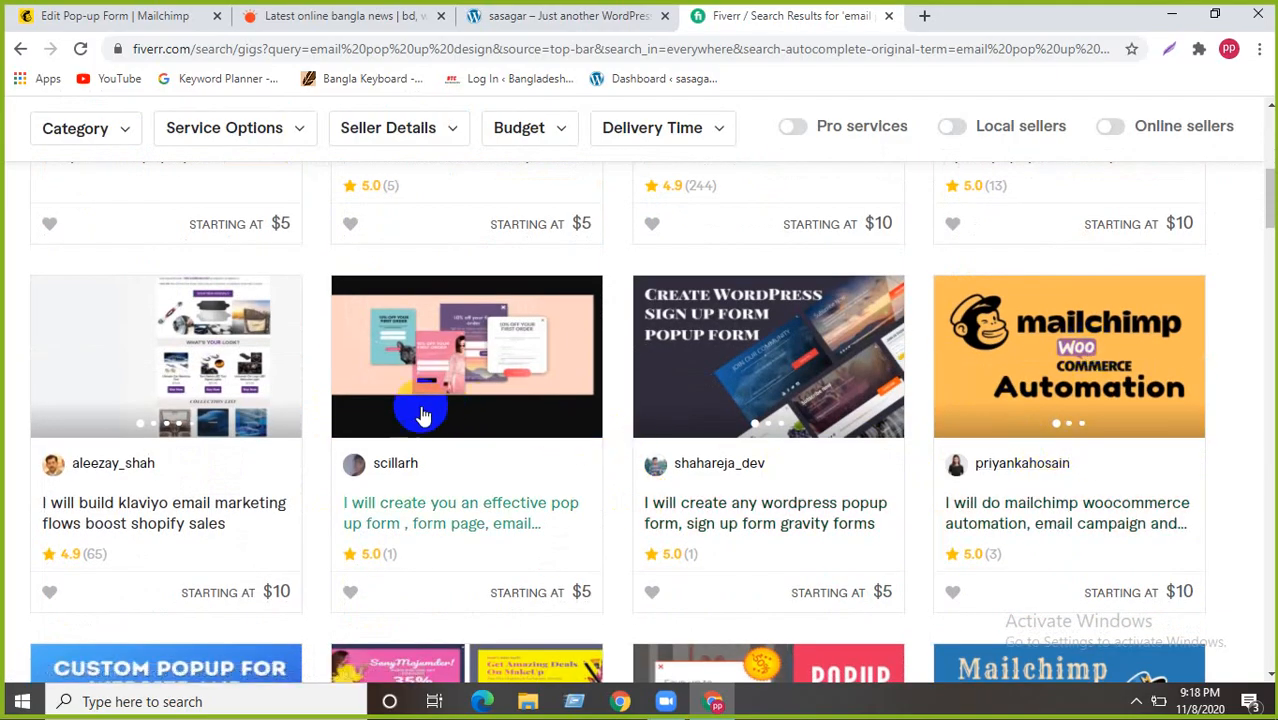
{"action": "scroll", "coordinate": [414, 262], "scroll_direction": "up", "scroll_amount": 6}
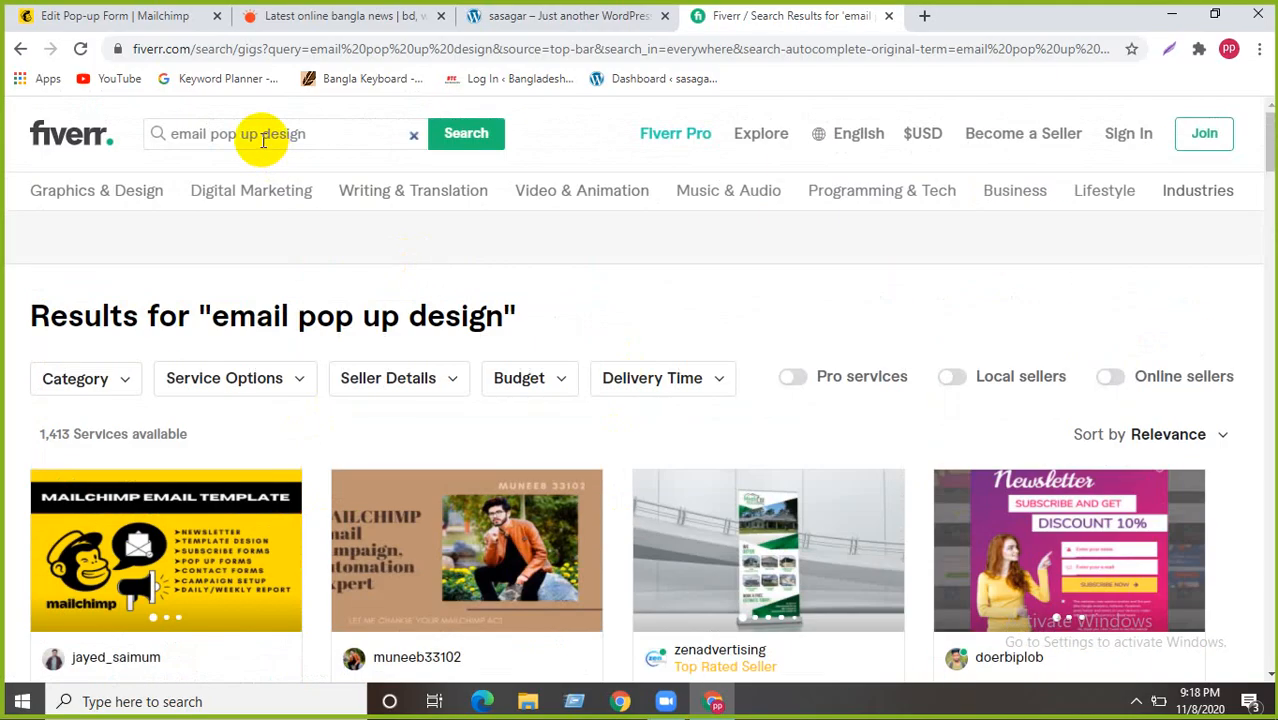
{"action": "scroll", "coordinate": [448, 400], "scroll_direction": "down", "scroll_amount": 8}
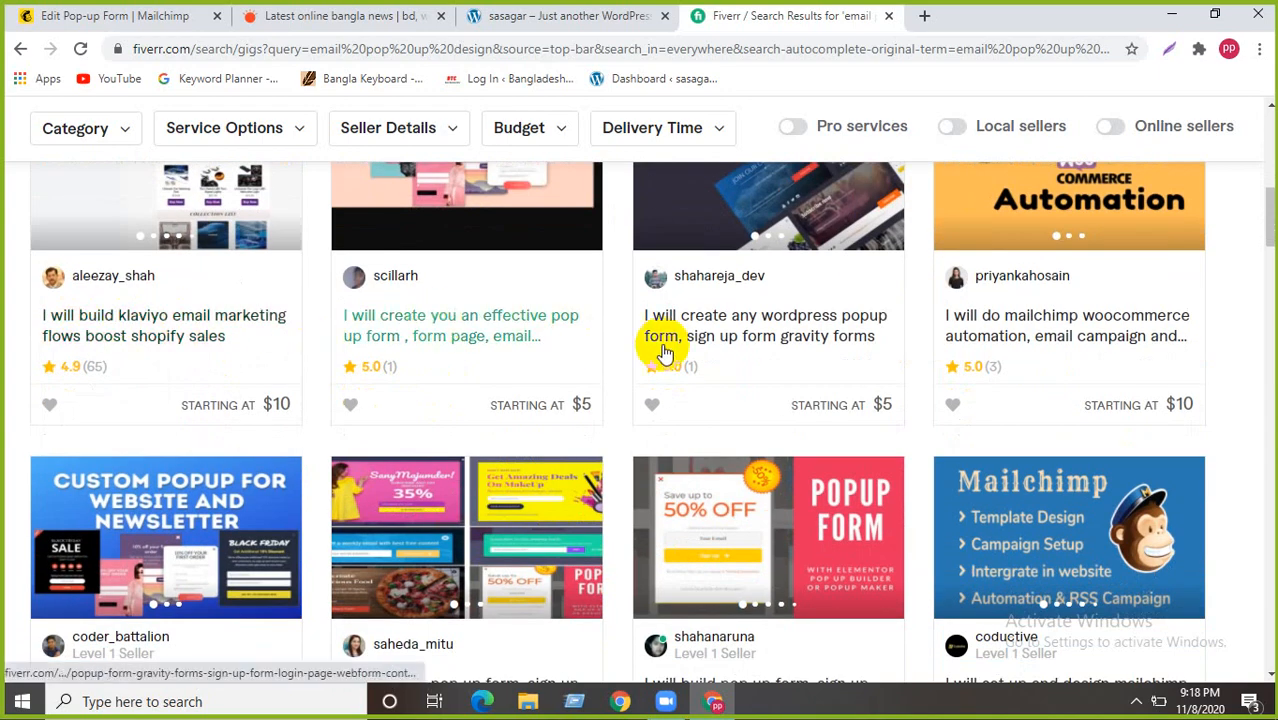
{"action": "scroll", "coordinate": [680, 370], "scroll_direction": "down", "scroll_amount": 3}
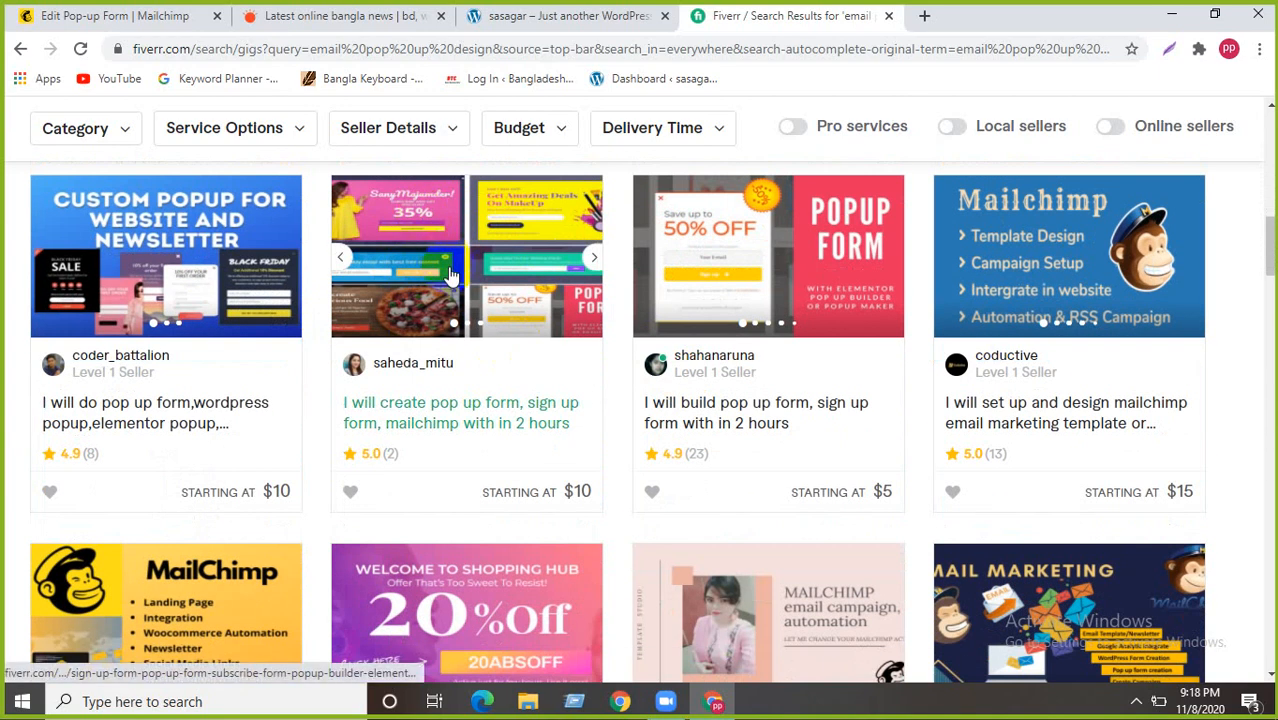
- Open the pop-up and sign-up form gig and flip through its first gallery samples
{"action": "left_click", "coordinate": [403, 446]}
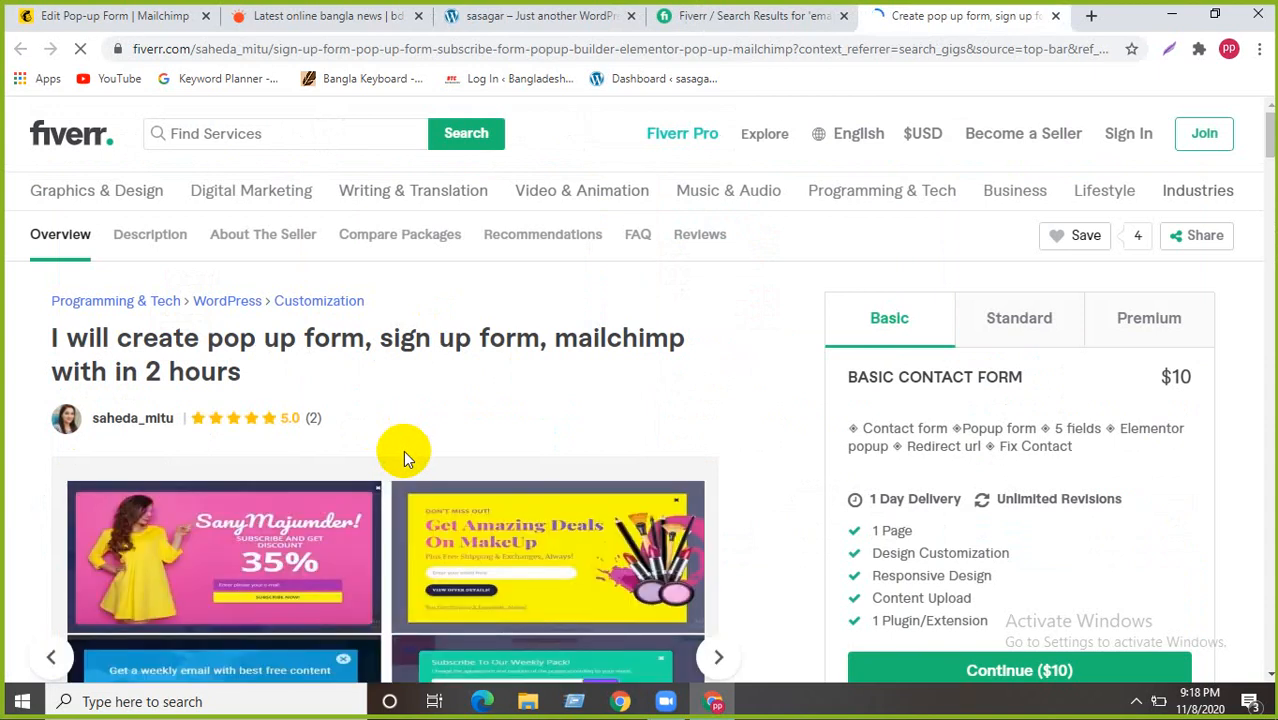
{"action": "scroll", "coordinate": [403, 452], "scroll_direction": "down", "scroll_amount": 2}
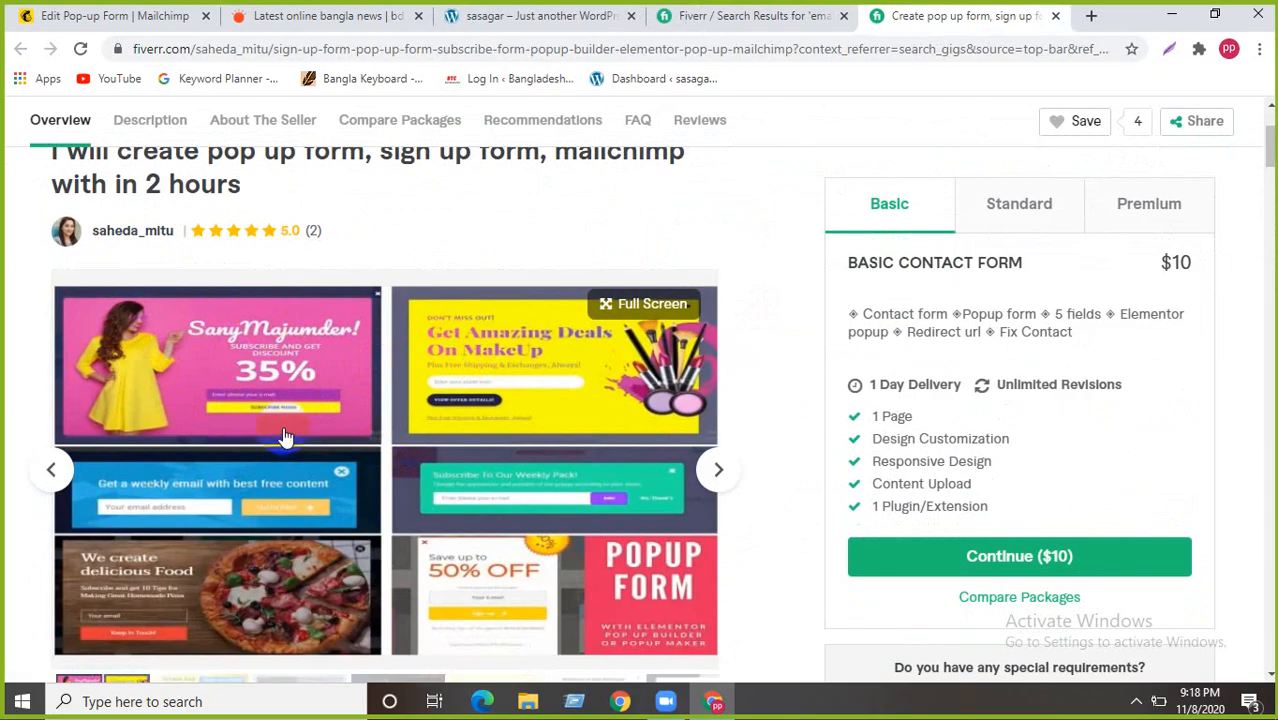
{"action": "scroll", "coordinate": [323, 421], "scroll_direction": "down", "scroll_amount": 1}
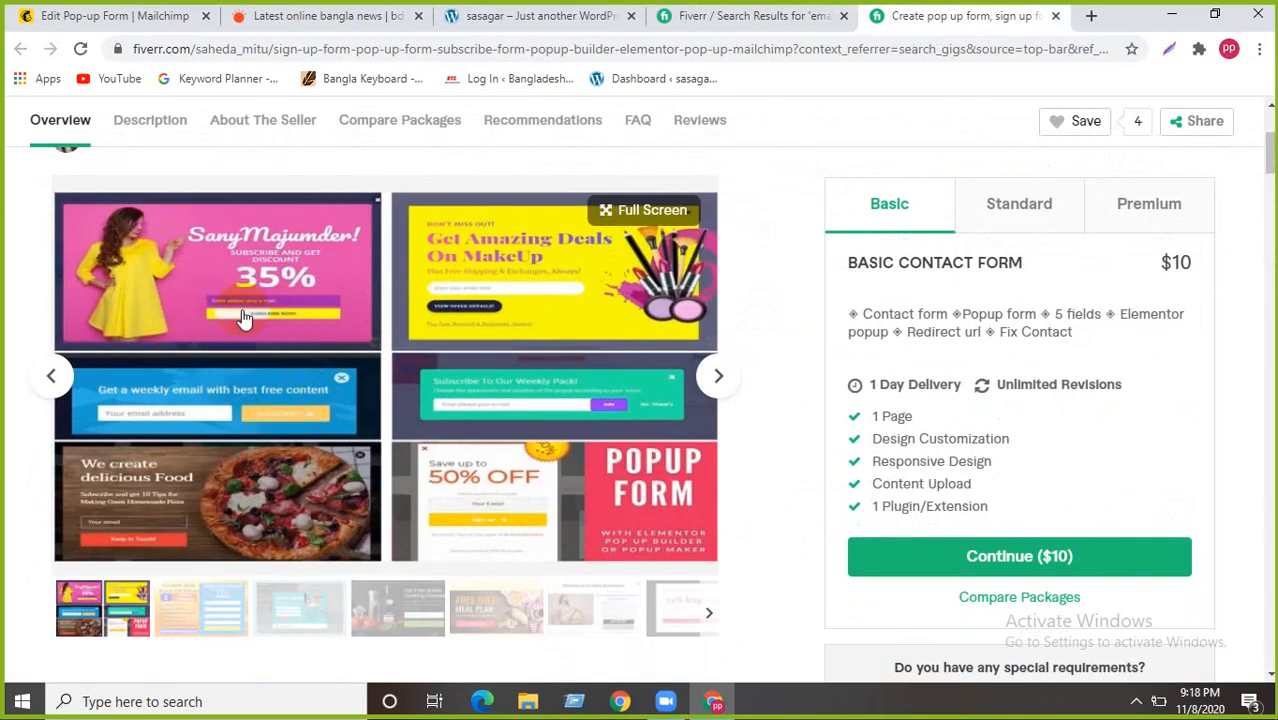
{"action": "scroll", "coordinate": [243, 318], "scroll_direction": "down", "scroll_amount": 3}
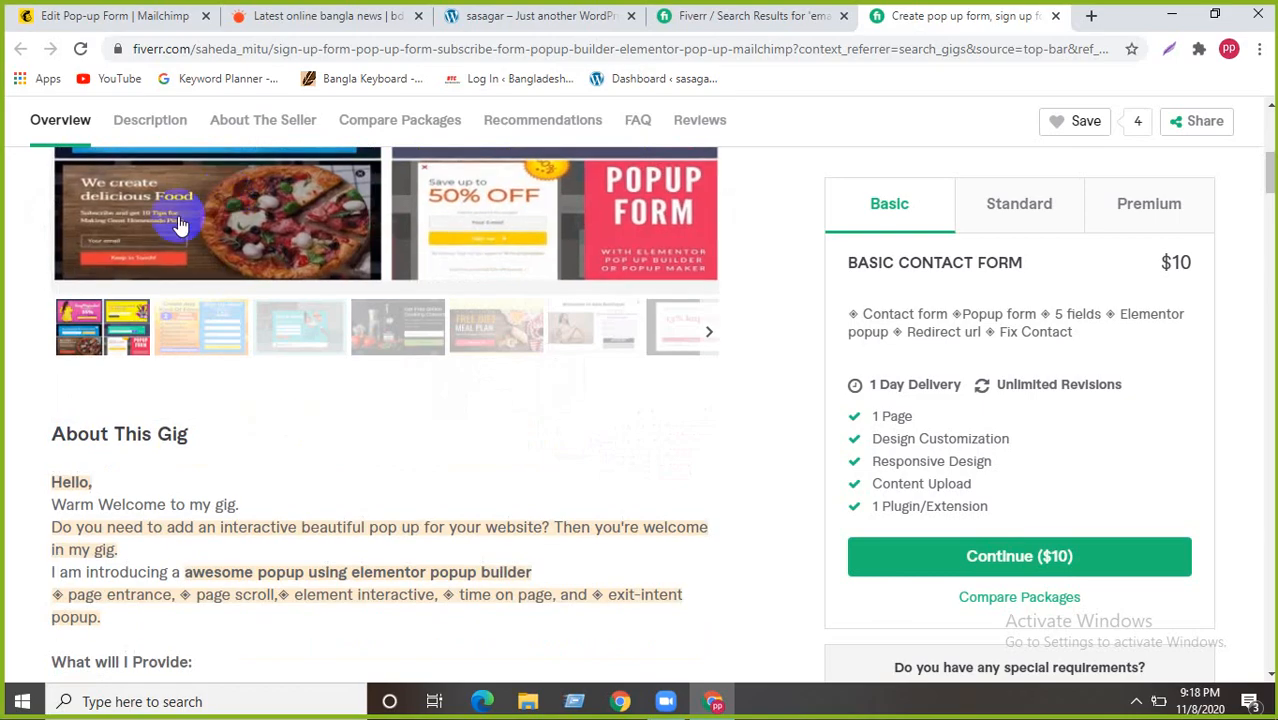
{"action": "scroll", "coordinate": [170, 240], "scroll_direction": "up", "scroll_amount": 2}
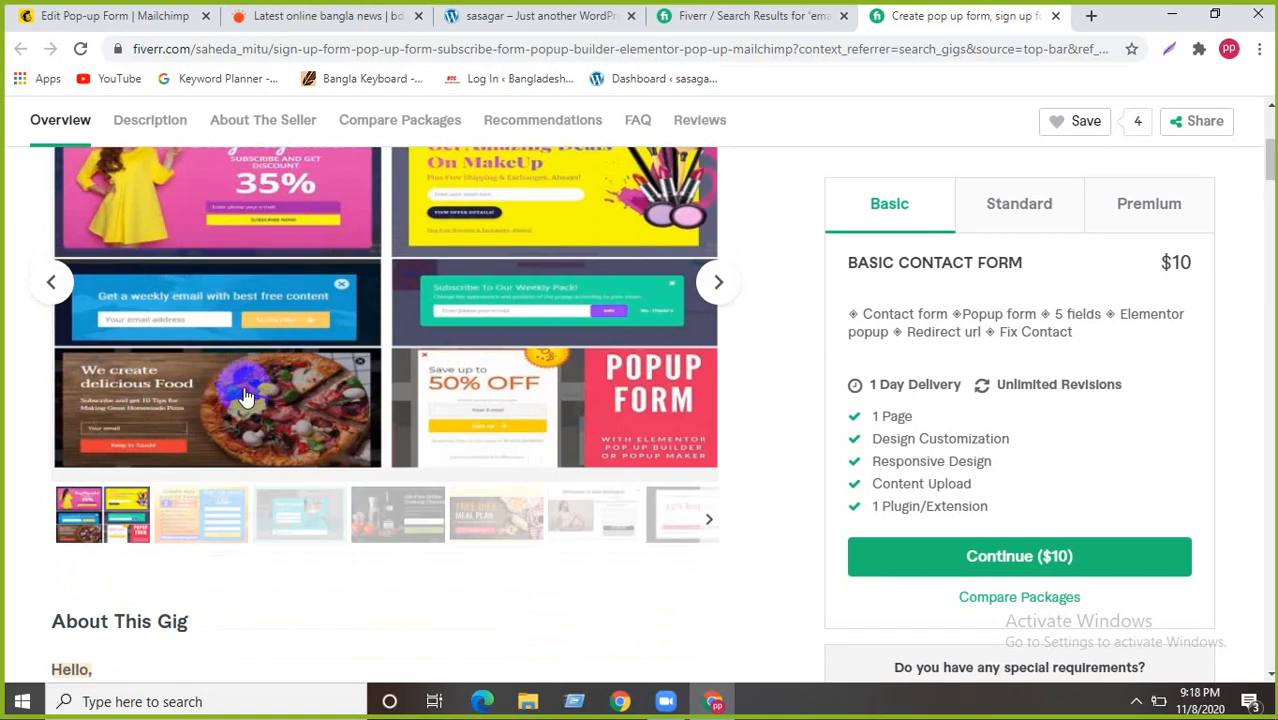
{"action": "scroll", "coordinate": [270, 410], "scroll_direction": "down", "scroll_amount": 2}
{"action": "scroll", "coordinate": [250, 380], "scroll_direction": "up", "scroll_amount": 2}
{"action": "left_click", "coordinate": [198, 508]}
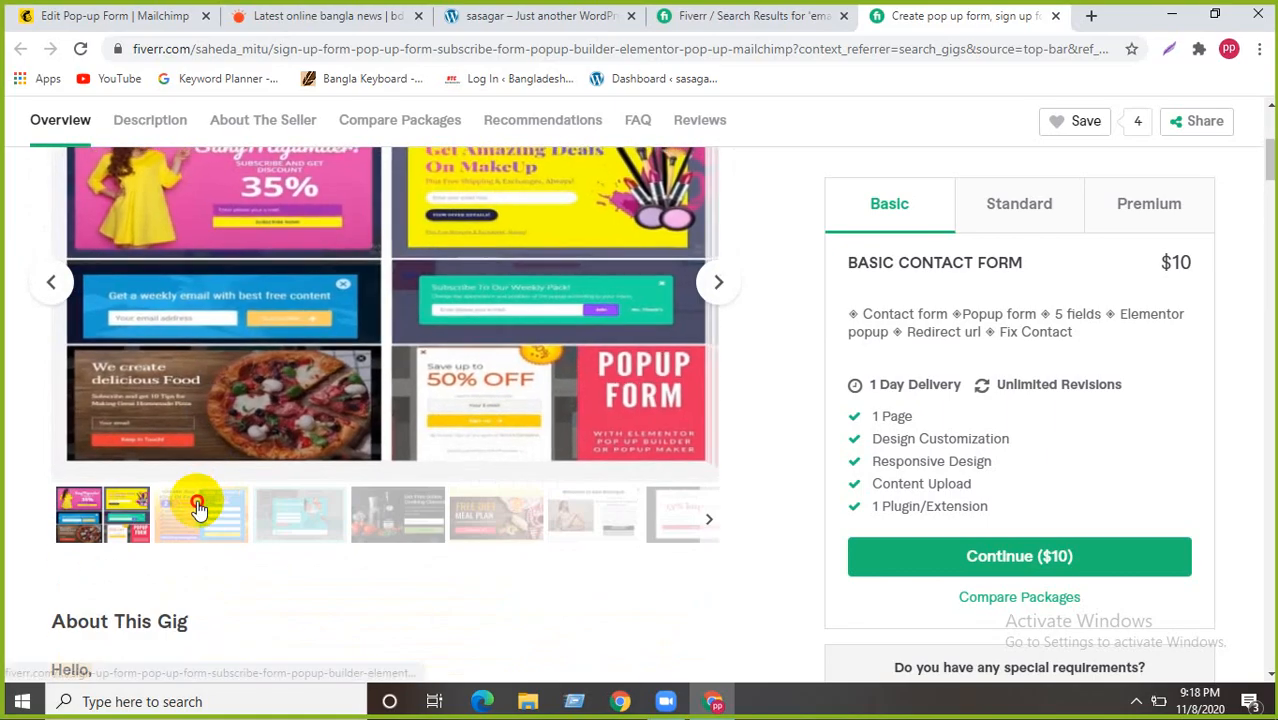
{"action": "left_click", "coordinate": [308, 525]}
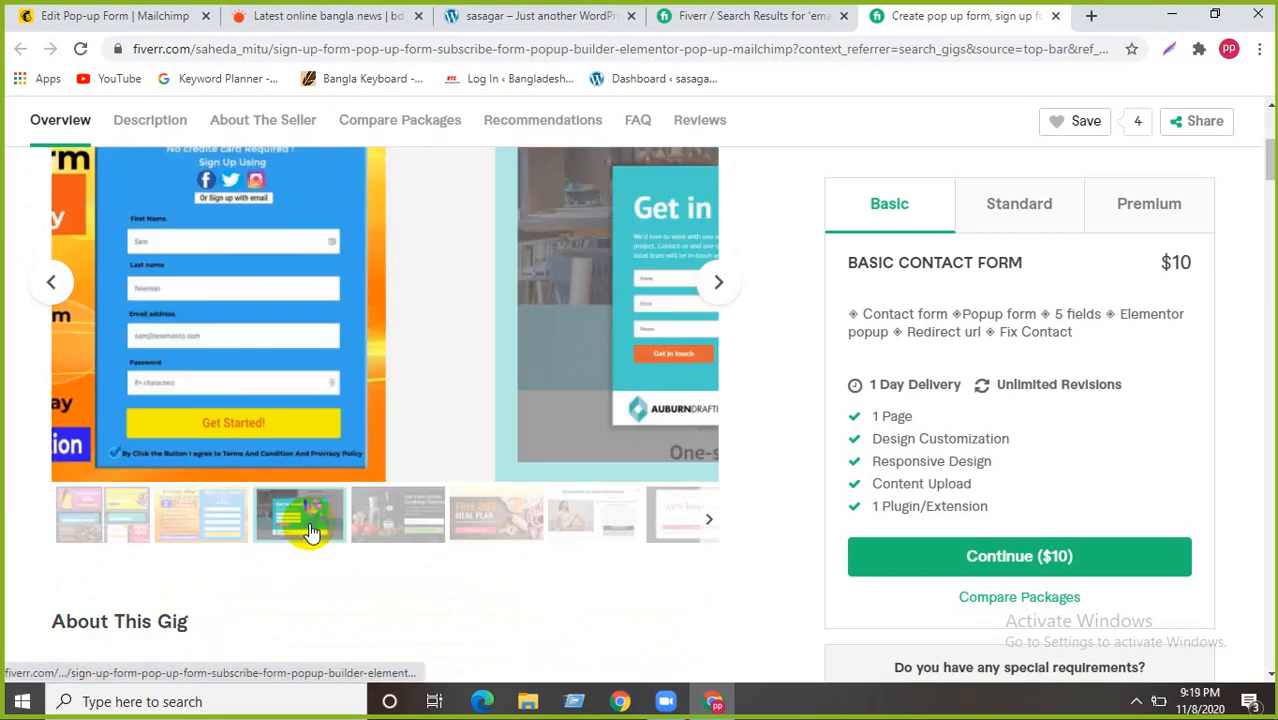
{"action": "left_click", "coordinate": [203, 516]}
- View the Cooking Classes, Diet Meal Plan, Abo Boutique and 15% kupong popup samples
{"action": "scroll", "coordinate": [310, 320], "scroll_direction": "up", "scroll_amount": 2}
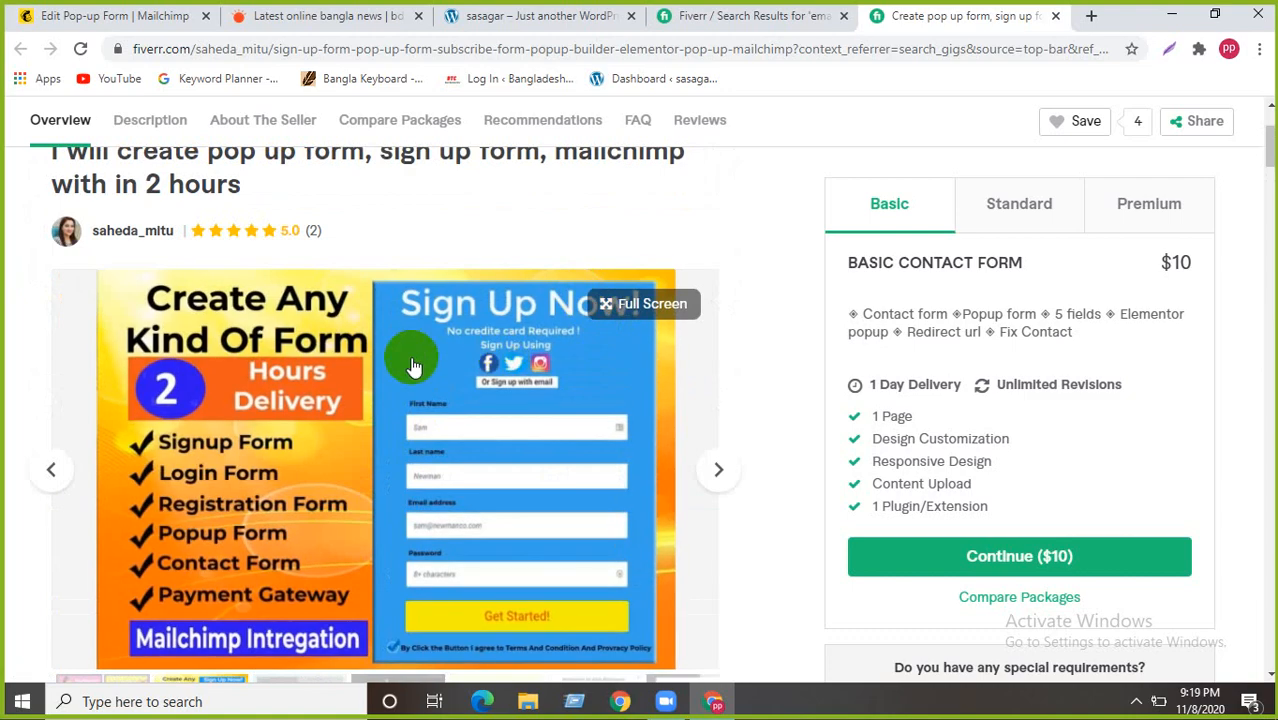
{"action": "scroll", "coordinate": [414, 367], "scroll_direction": "down", "scroll_amount": 3}
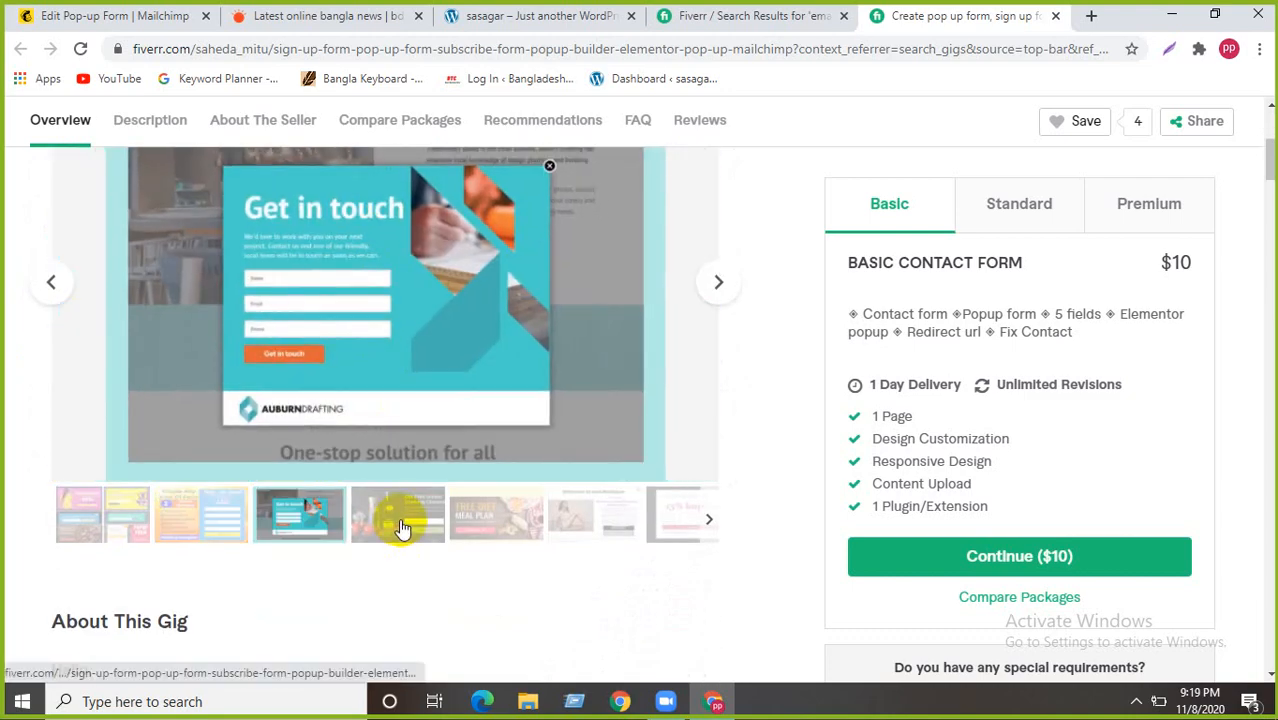
{"action": "left_click", "coordinate": [401, 528]}
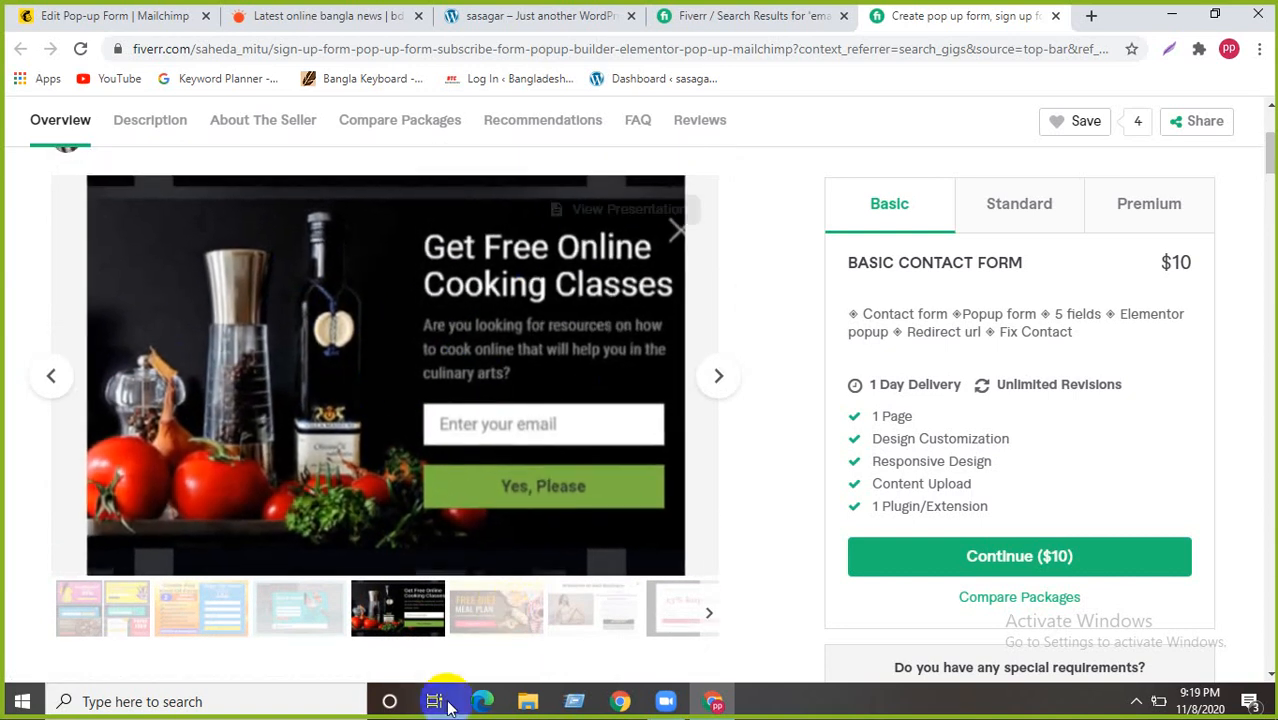
{"action": "left_click", "coordinate": [512, 611]}
{"action": "left_click", "coordinate": [598, 604]}
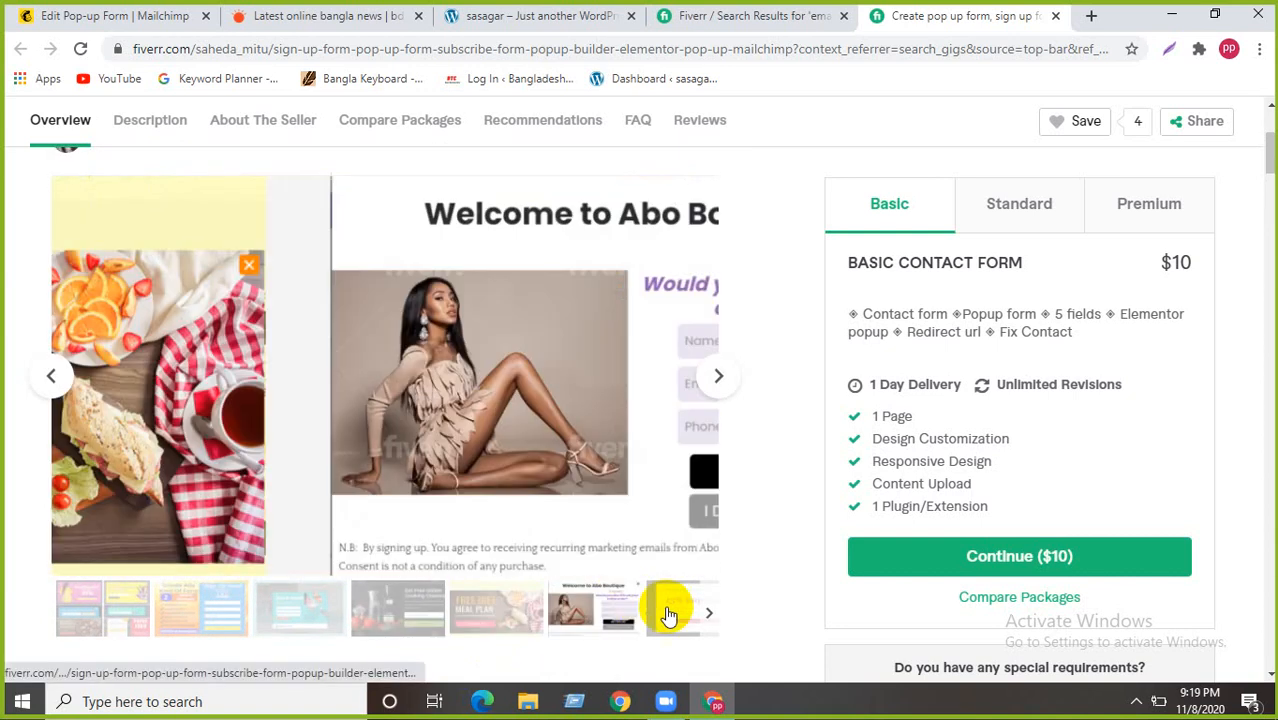
{"action": "left_click", "coordinate": [667, 608]}
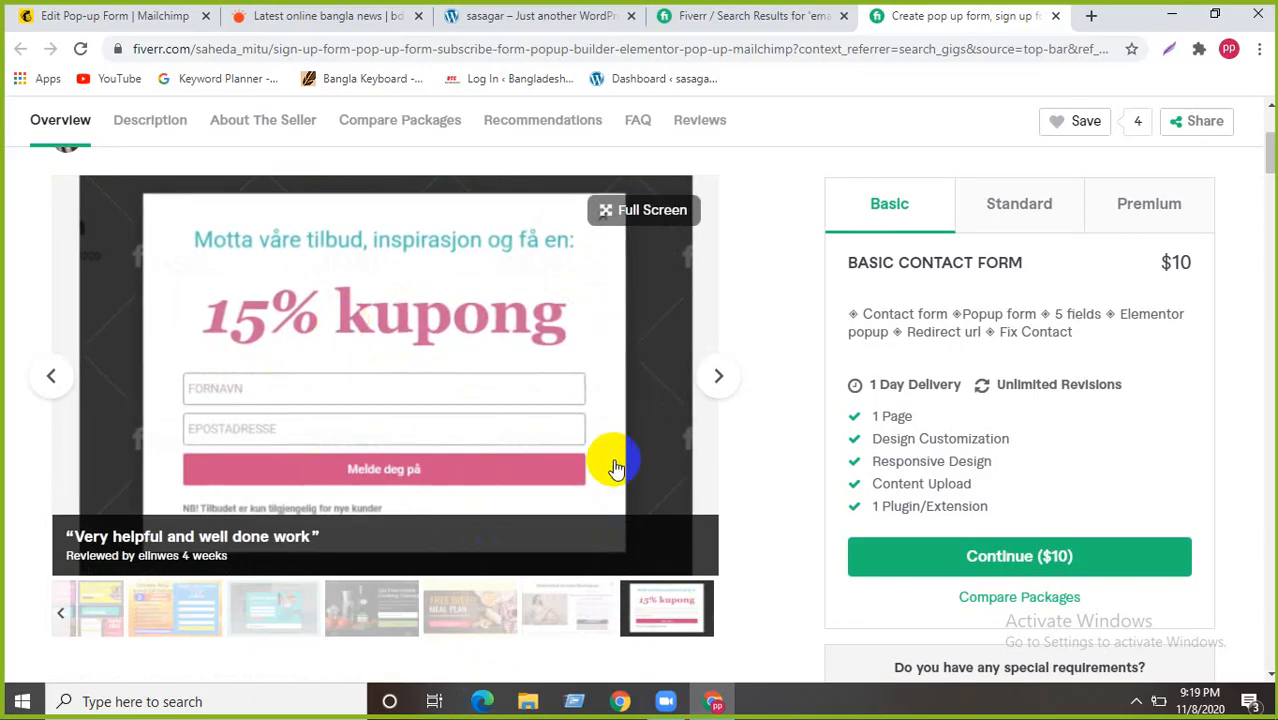
{"action": "left_click", "coordinate": [572, 618]}
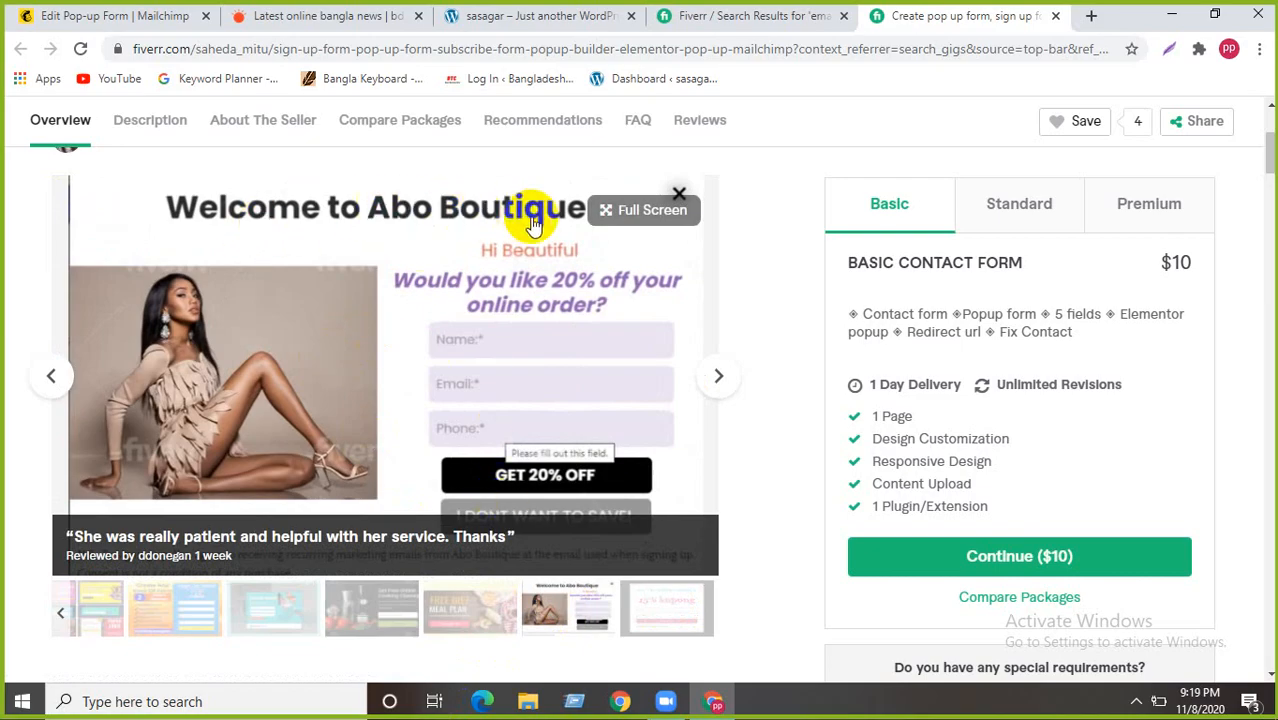
{"action": "left_click", "coordinate": [485, 608]}
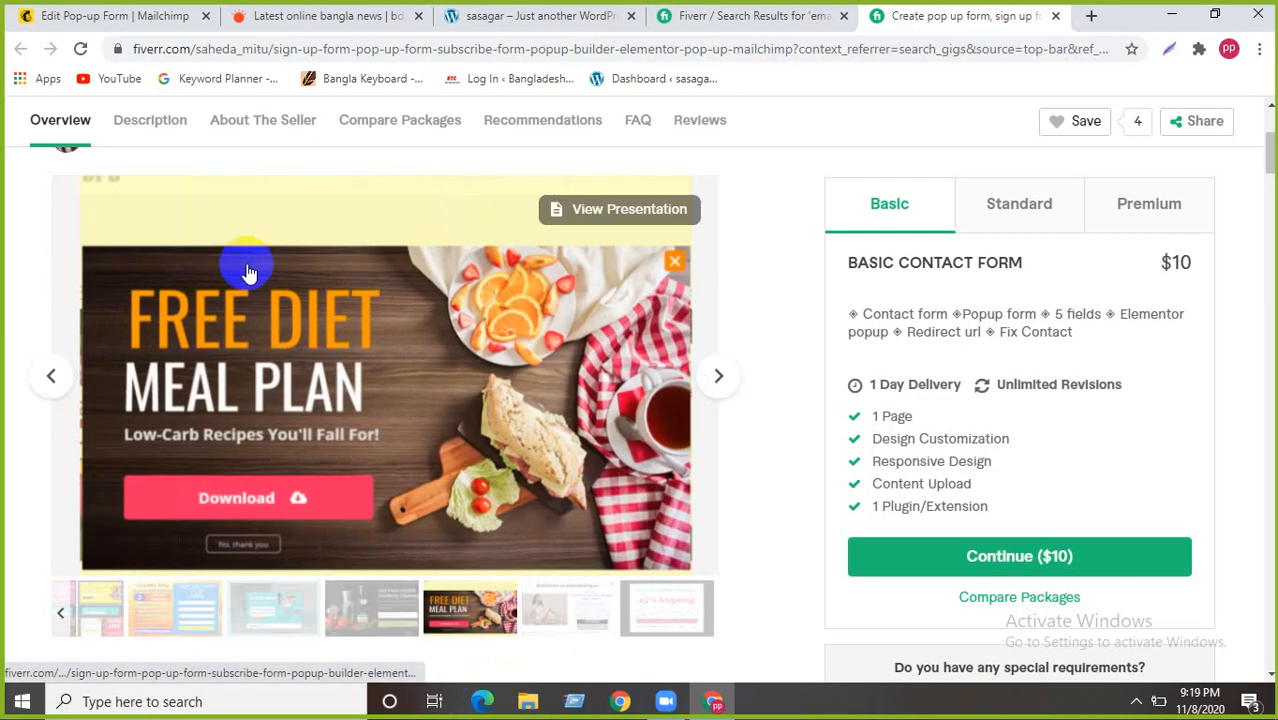
{"action": "scroll", "coordinate": [294, 494], "scroll_direction": "down", "scroll_amount": 1}
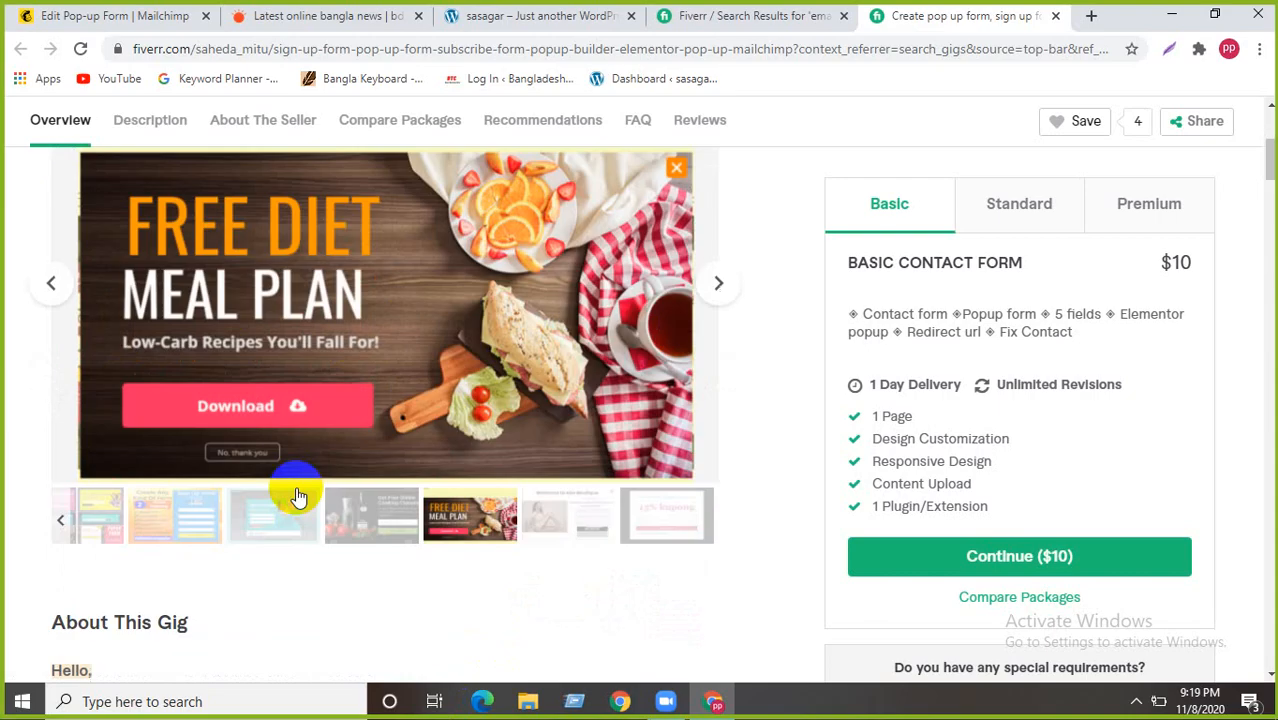
{"action": "scroll", "coordinate": [328, 472], "scroll_direction": "up", "scroll_amount": 2}
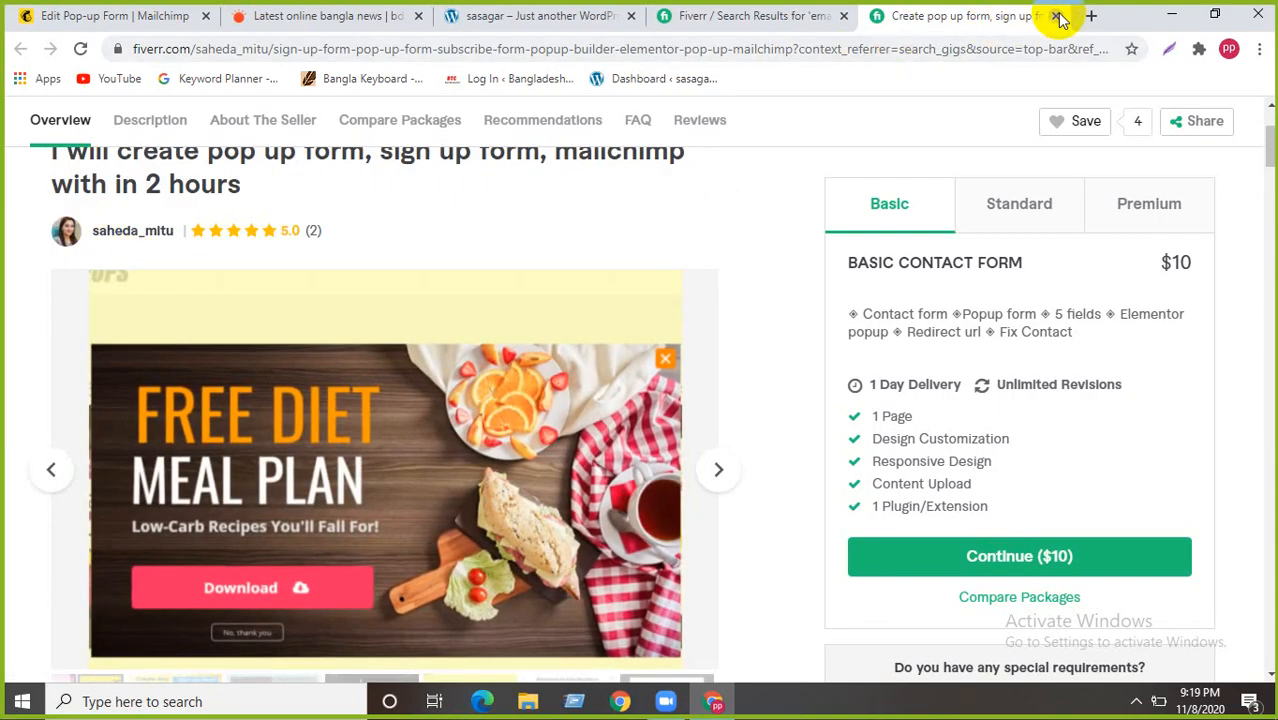
- Close the gig page and the Fiverr search results tab
{"action": "left_click", "coordinate": [1055, 16]}
{"action": "scroll", "coordinate": [585, 470], "scroll_direction": "up", "scroll_amount": 10}
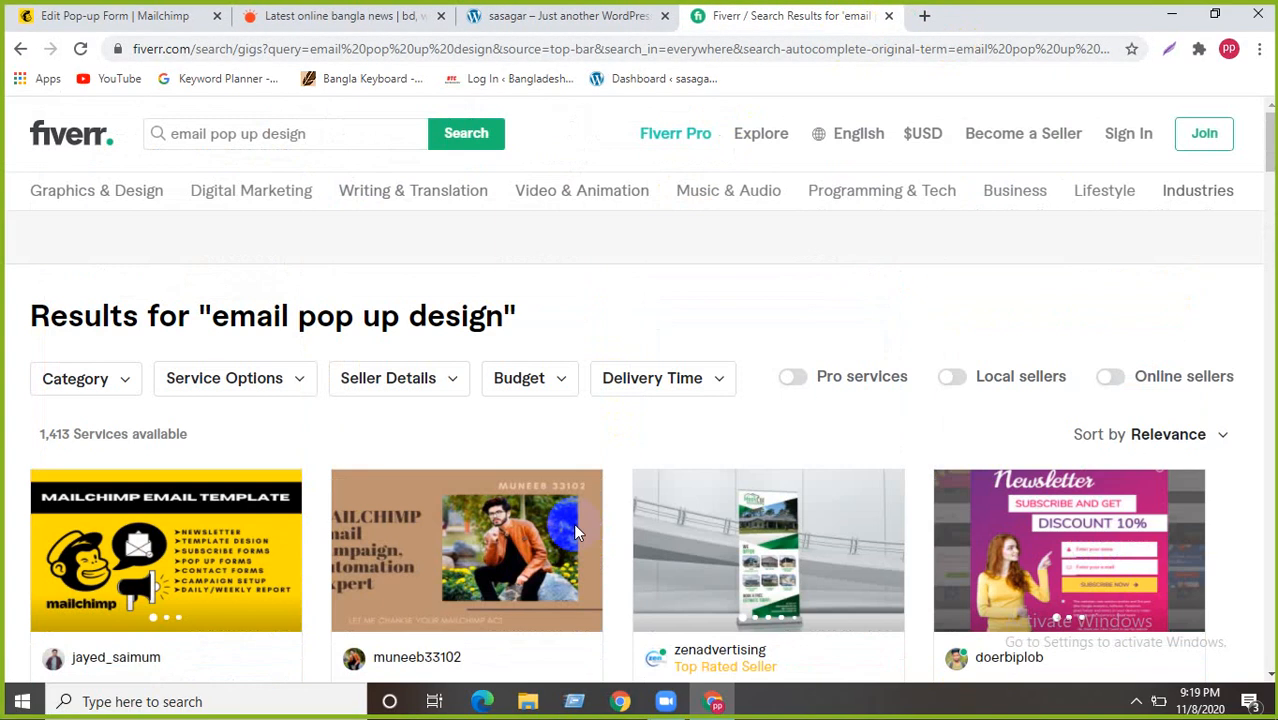
{"action": "left_click", "coordinate": [888, 16]}
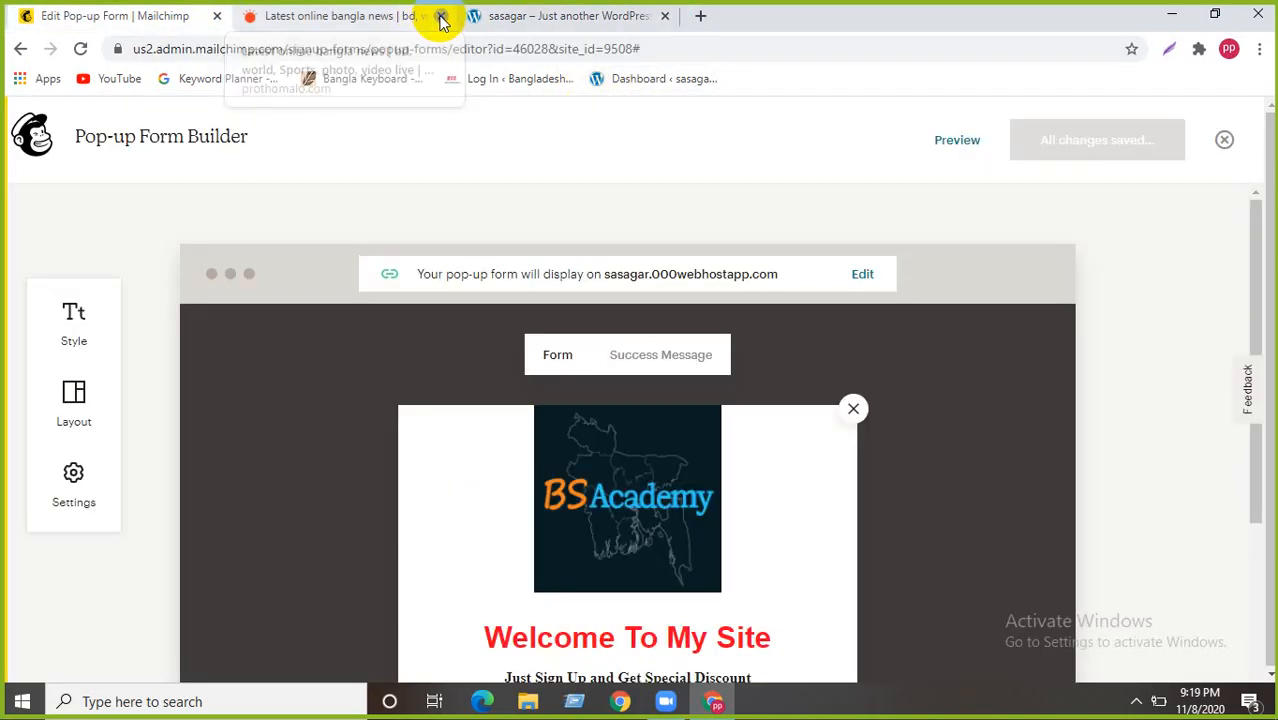
- Return from Mailchimp's pop-up form builder to the sasagar.000webhostapp.com site page
{"action": "left_click", "coordinate": [440, 17]}
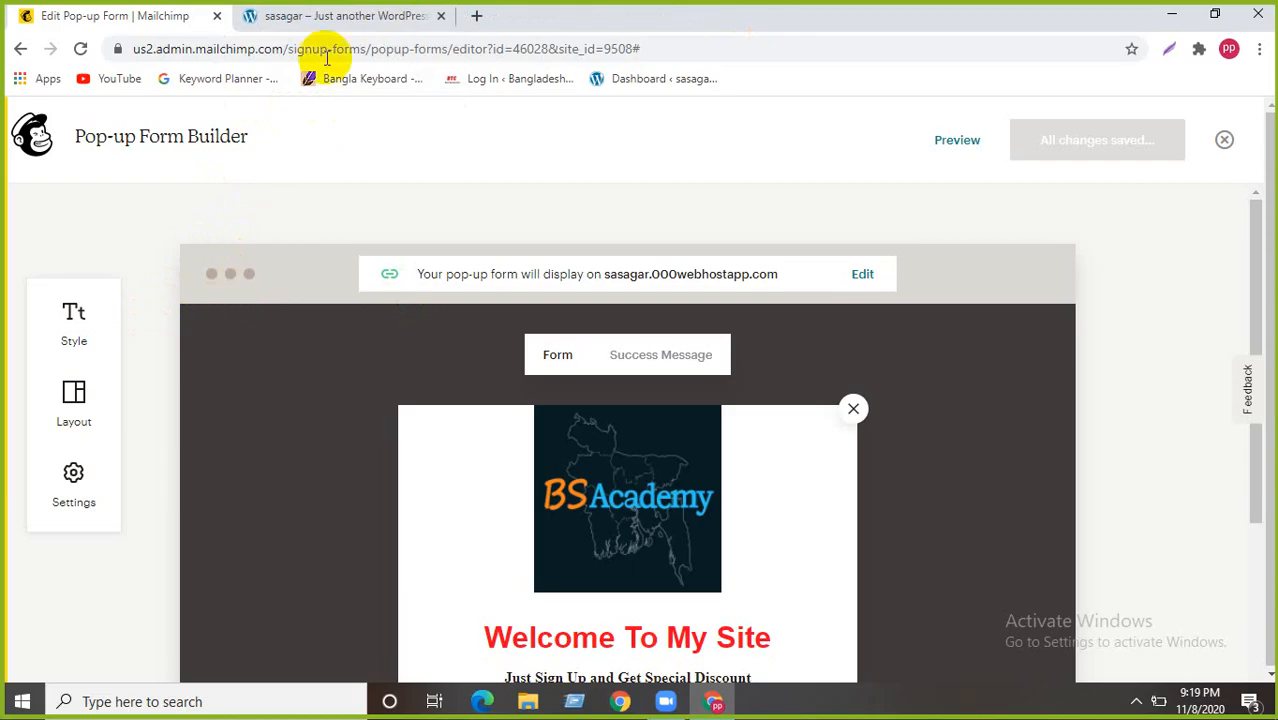
{"action": "left_click", "coordinate": [850, 407]}
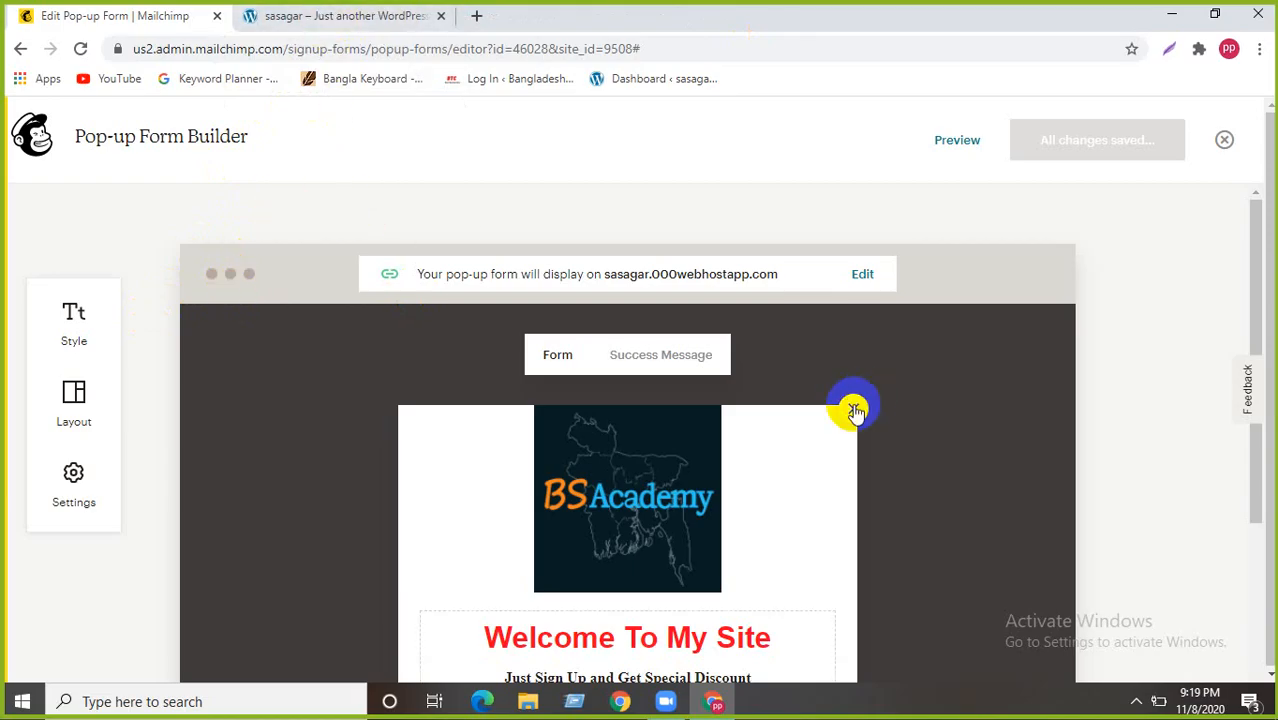
{"action": "left_click", "coordinate": [20, 48]}
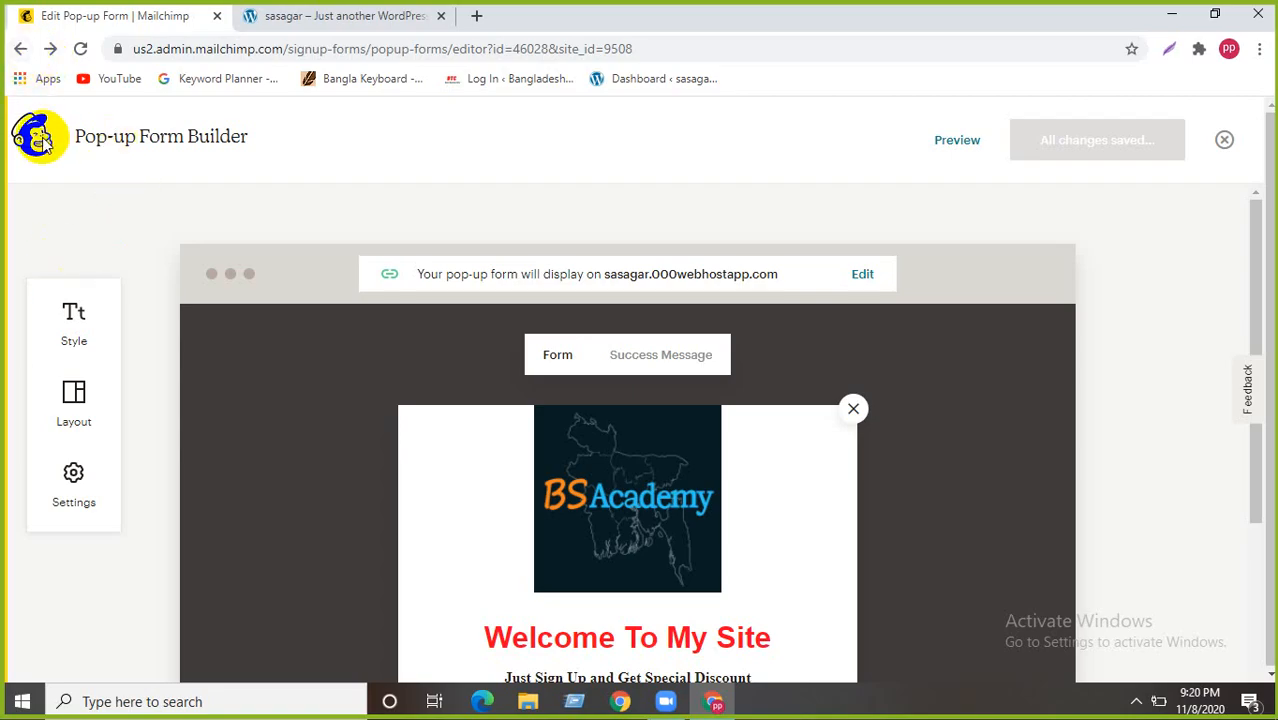
{"action": "left_click", "coordinate": [9, 49]}
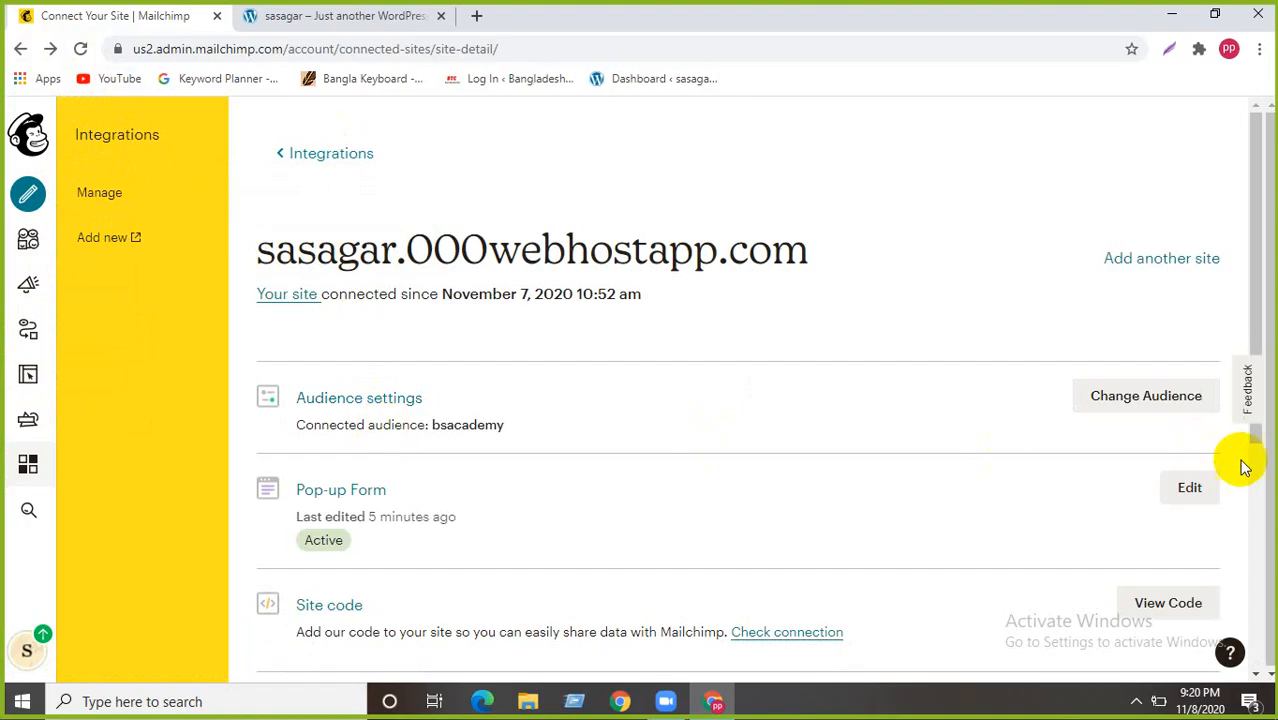
- Show the site's mcjs connection script and read its head-tag setup steps
{"action": "scroll", "coordinate": [330, 450], "scroll_direction": "down", "scroll_amount": 1}
{"action": "scroll", "coordinate": [380, 480], "scroll_direction": "down", "scroll_amount": 1}
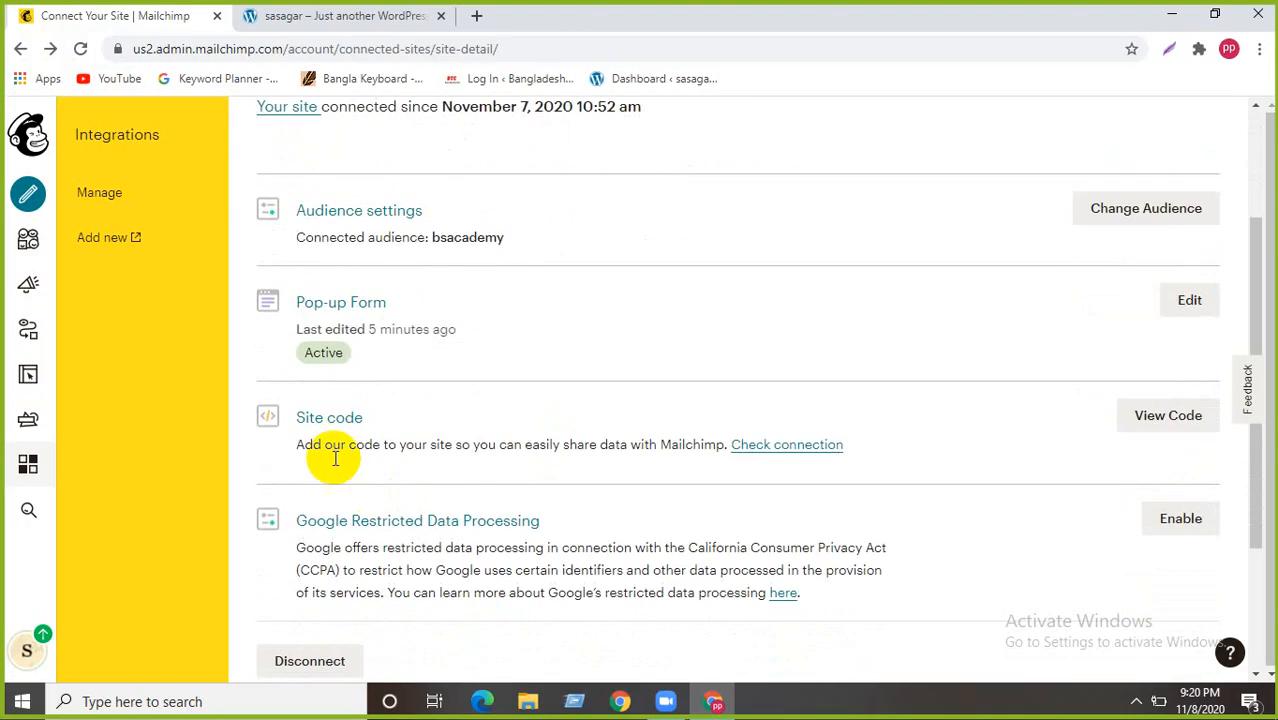
{"action": "left_click", "coordinate": [1158, 422]}
{"action": "scroll", "coordinate": [380, 400], "scroll_direction": "down", "scroll_amount": 2}
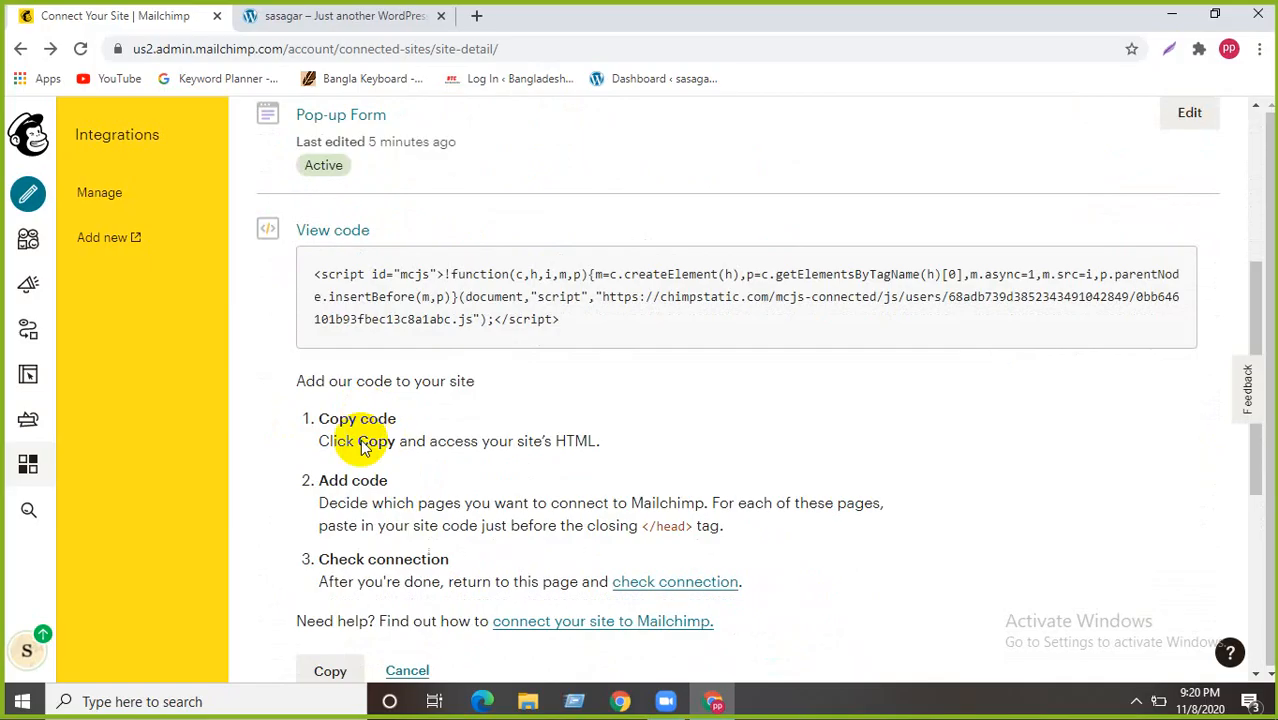
{"action": "scroll", "coordinate": [362, 447], "scroll_direction": "down", "scroll_amount": 2}
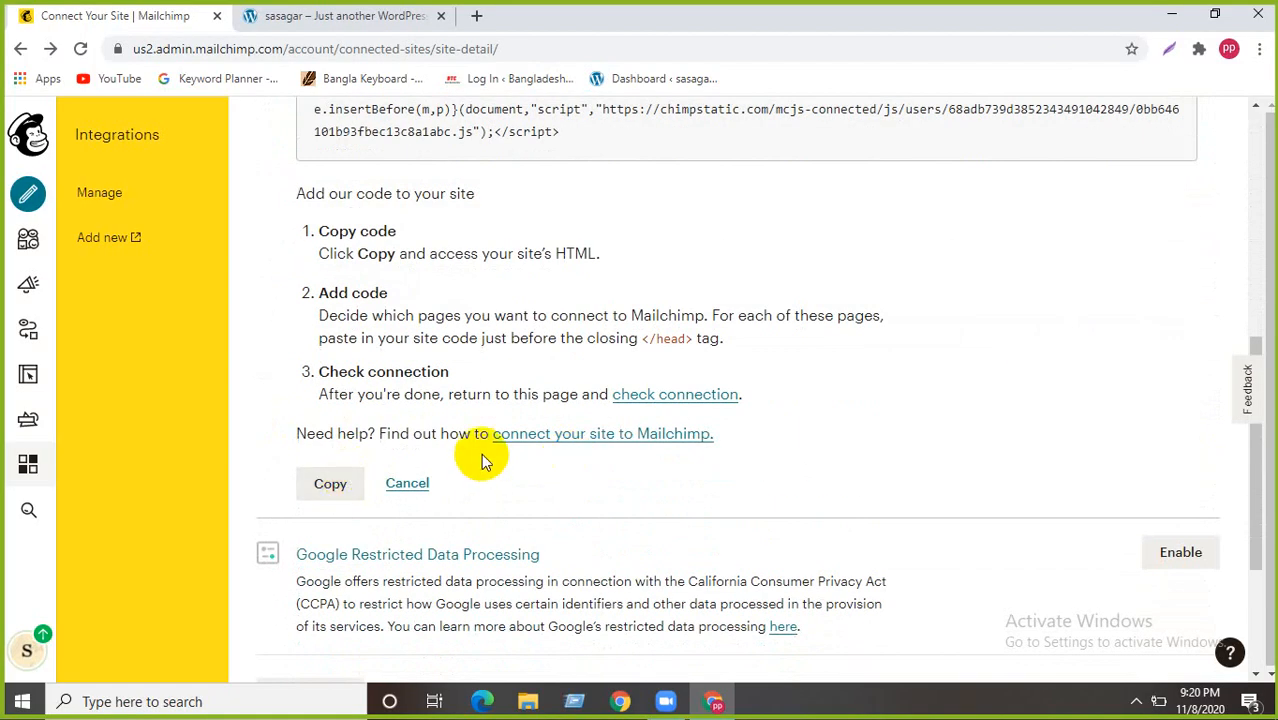
{"action": "scroll", "coordinate": [481, 459], "scroll_direction": "up", "scroll_amount": 2}
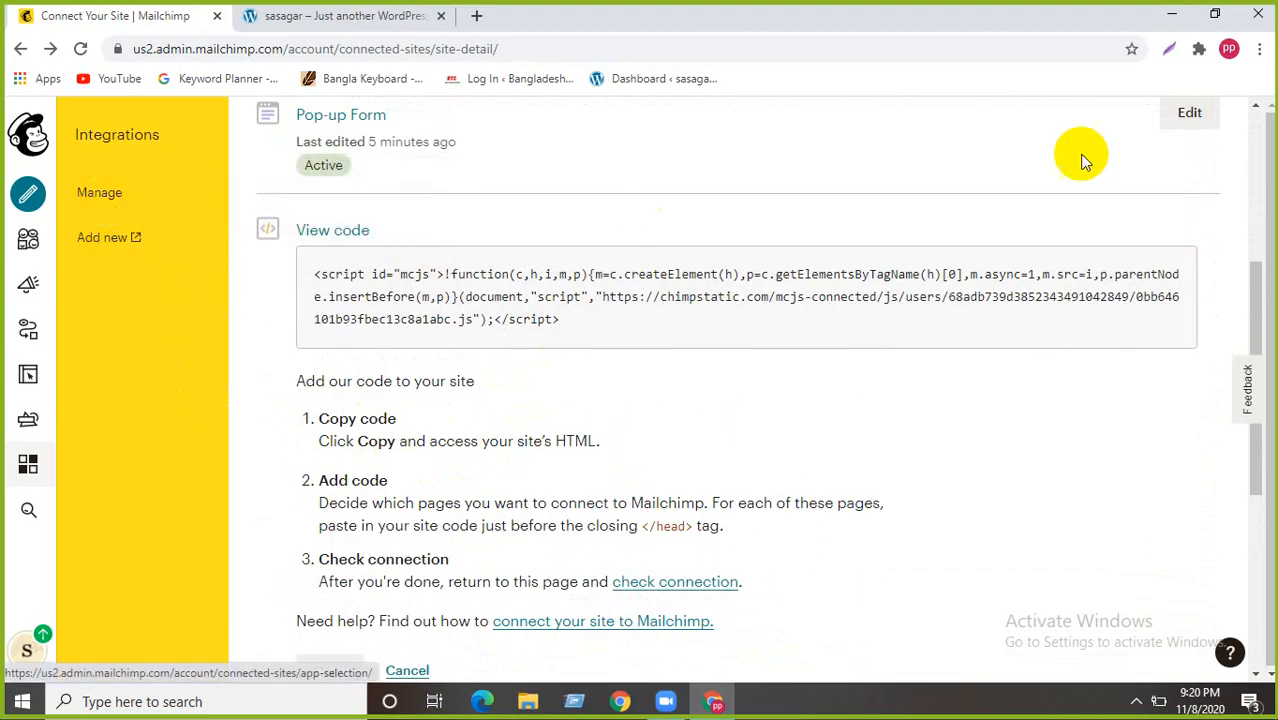
{"action": "scroll", "coordinate": [876, 300], "scroll_direction": "up", "scroll_amount": 3}
{"action": "scroll", "coordinate": [463, 352], "scroll_direction": "down", "scroll_amount": 6}
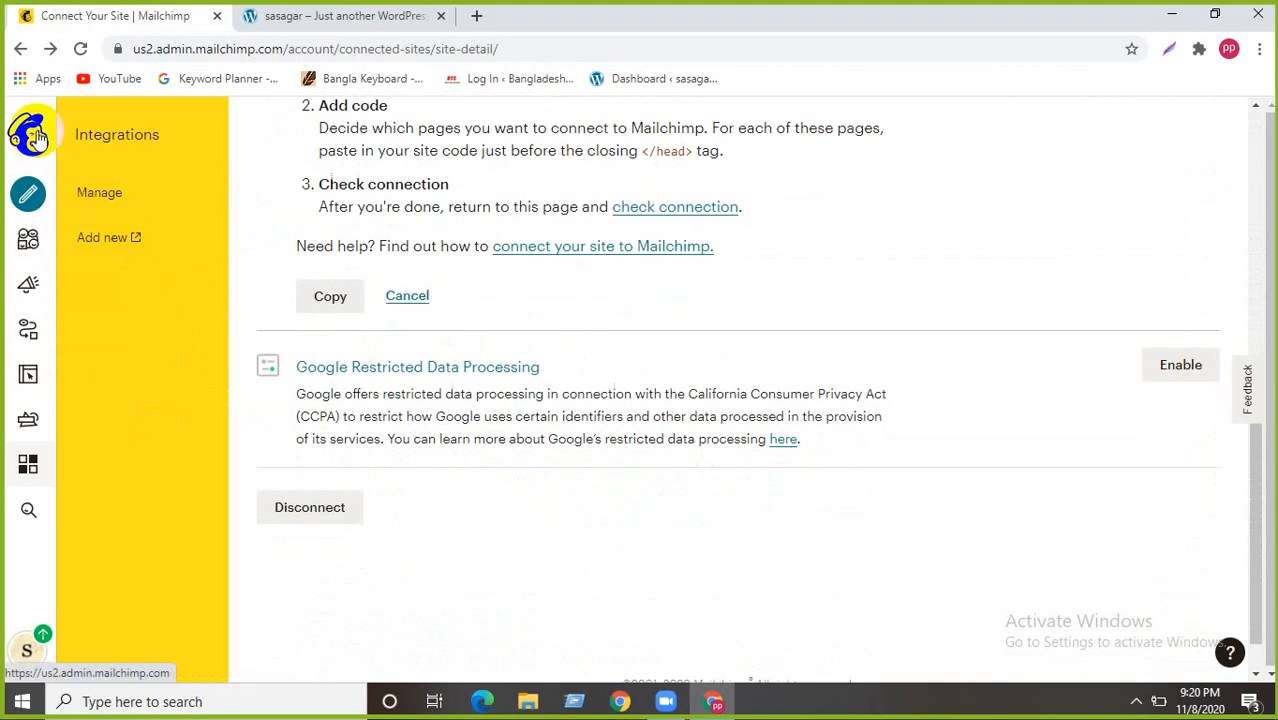
- Open the bsacademy Audience dashboard and dismiss the mobile-app promotion banner
{"action": "left_click", "coordinate": [27, 238]}
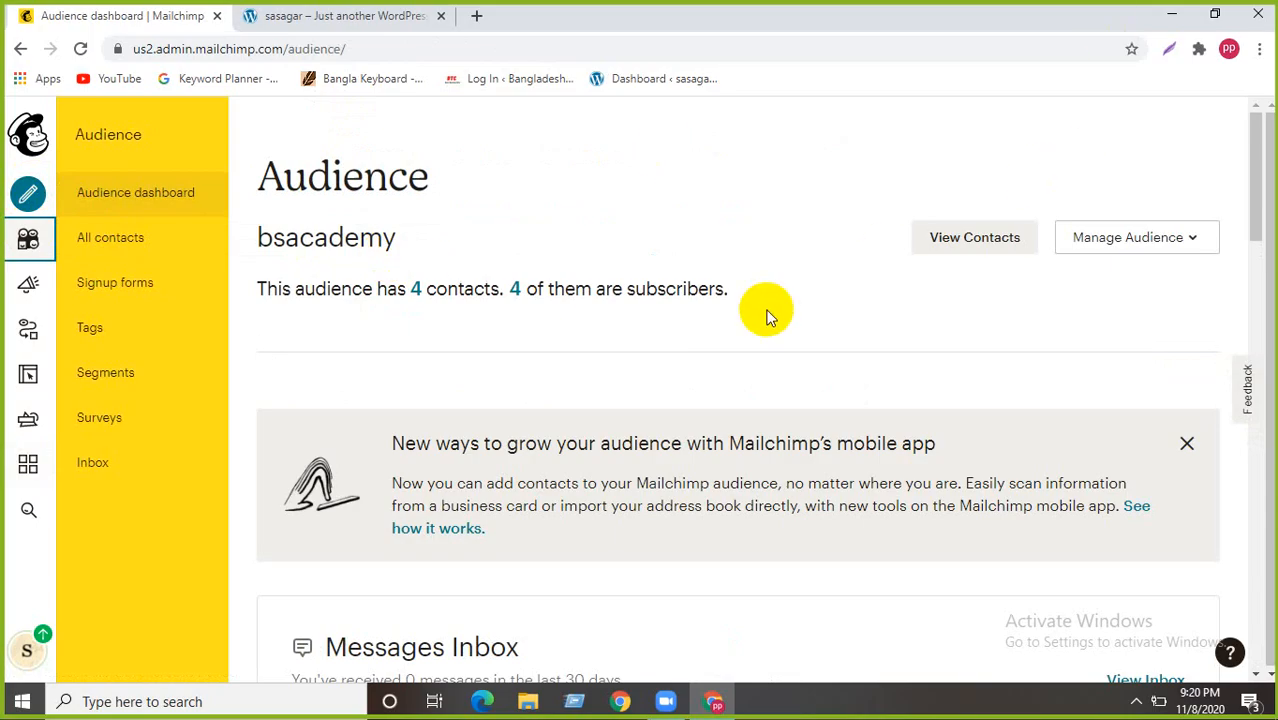
{"action": "scroll", "coordinate": [544, 339], "scroll_direction": "down", "scroll_amount": 3}
{"action": "scroll", "coordinate": [467, 367], "scroll_direction": "down", "scroll_amount": 5}
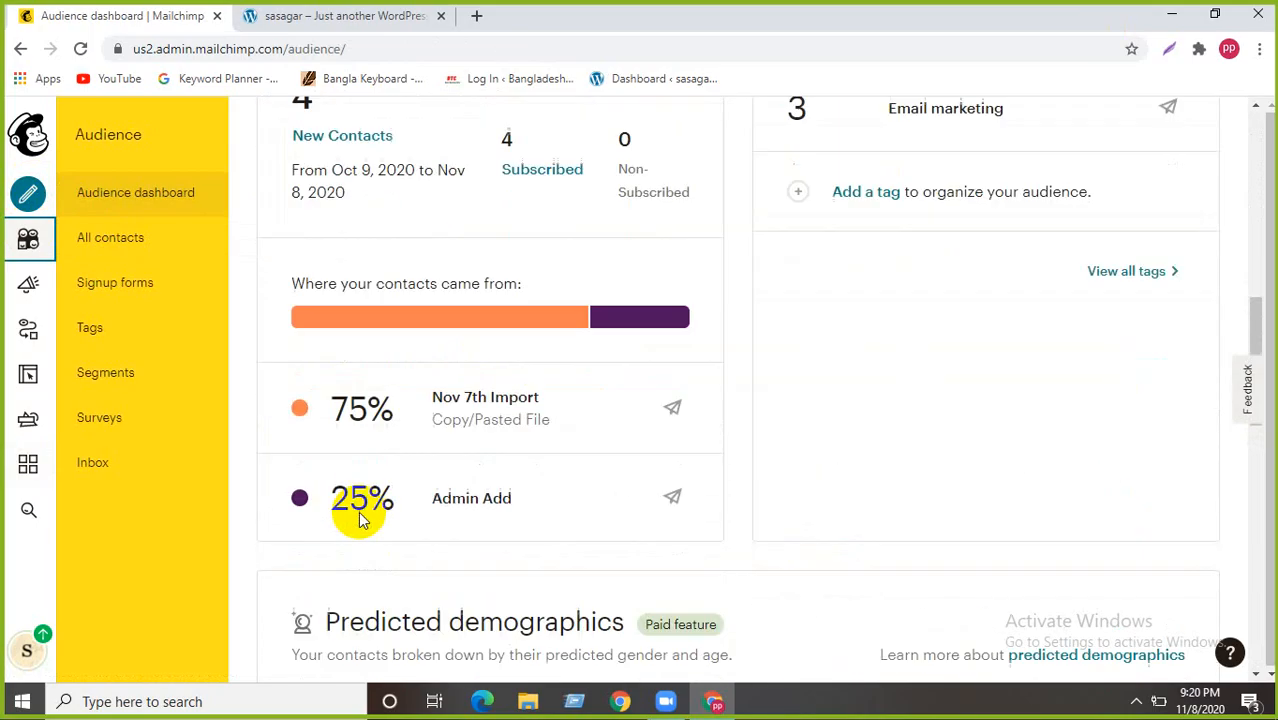
{"action": "scroll", "coordinate": [321, 160], "scroll_direction": "up", "scroll_amount": 2}
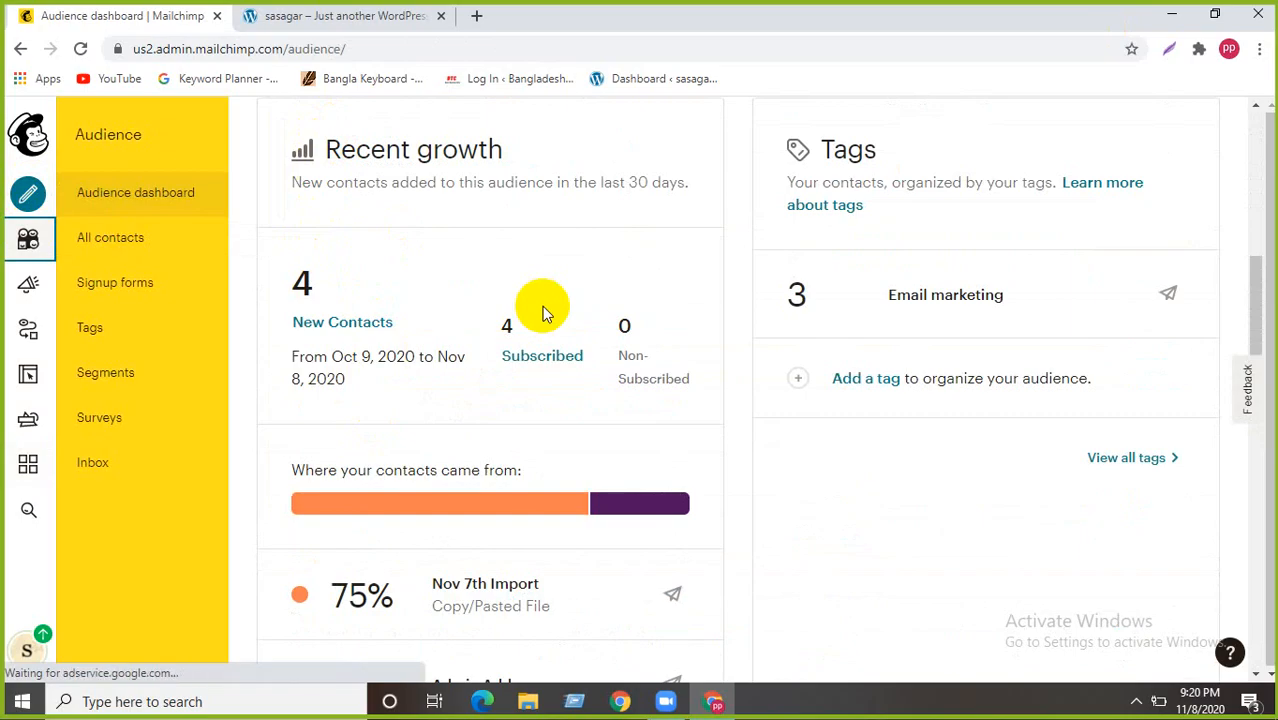
{"action": "scroll", "coordinate": [896, 313], "scroll_direction": "up", "scroll_amount": 3}
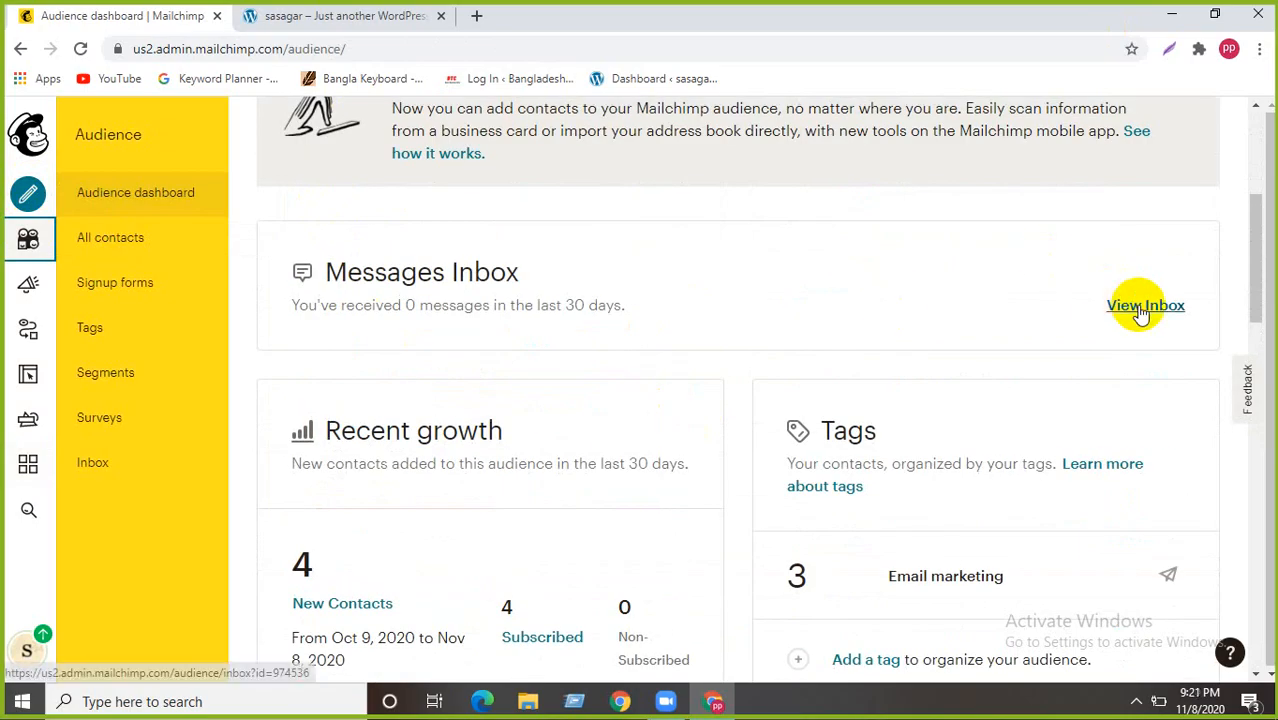
{"action": "scroll", "coordinate": [499, 277], "scroll_direction": "up", "scroll_amount": 4}
{"action": "left_click", "coordinate": [1180, 437]}
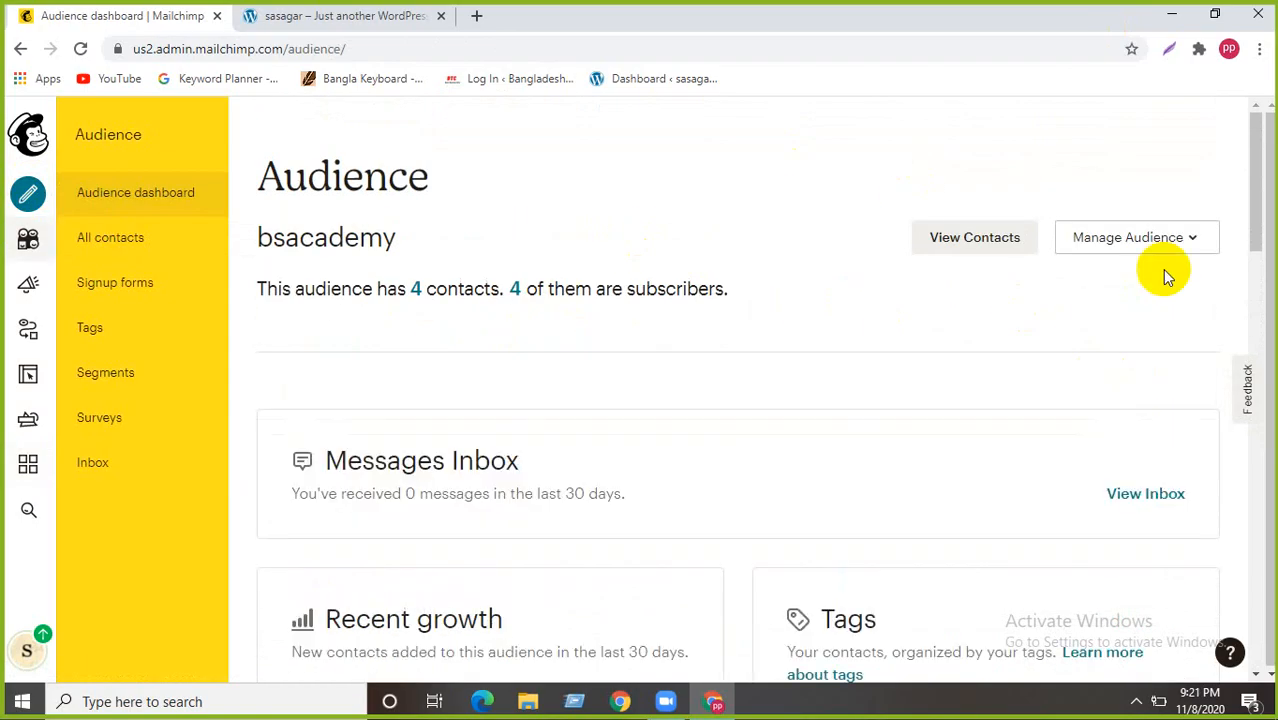
- Start an Import contacts from Manage Audience, then return to the dashboard
{"action": "left_click", "coordinate": [1170, 237]}
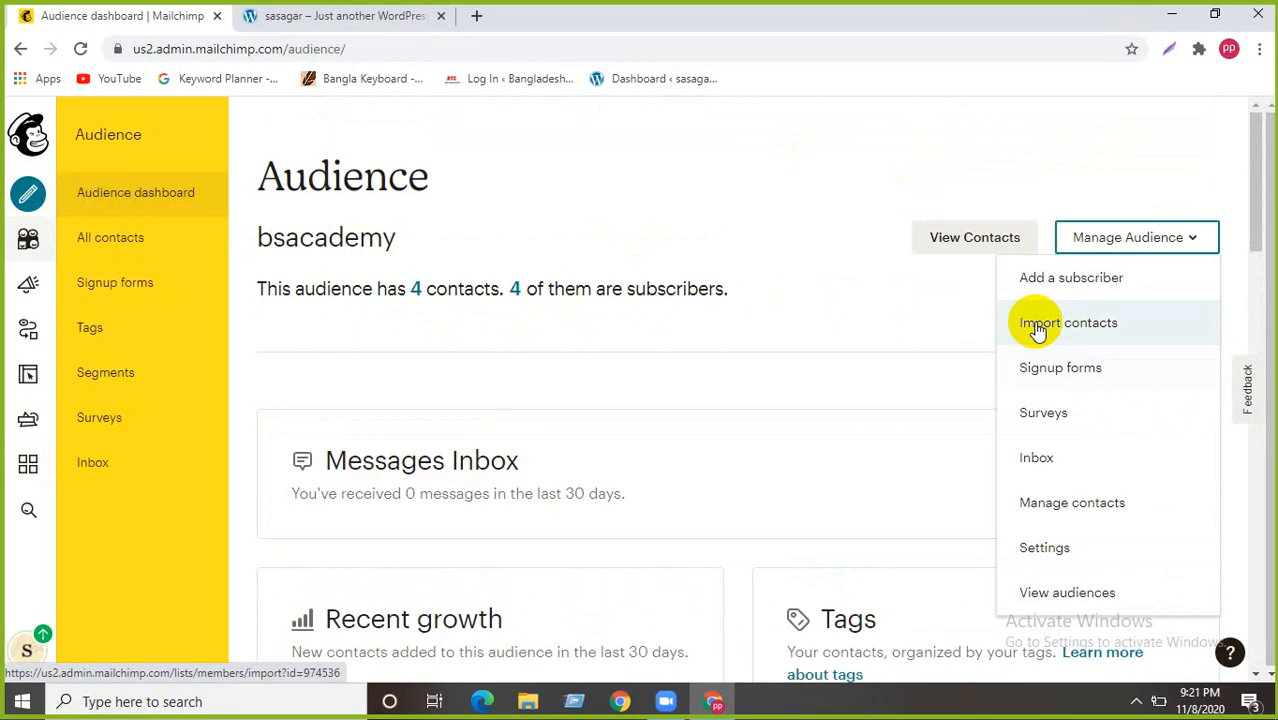
{"action": "left_click", "coordinate": [1036, 322]}
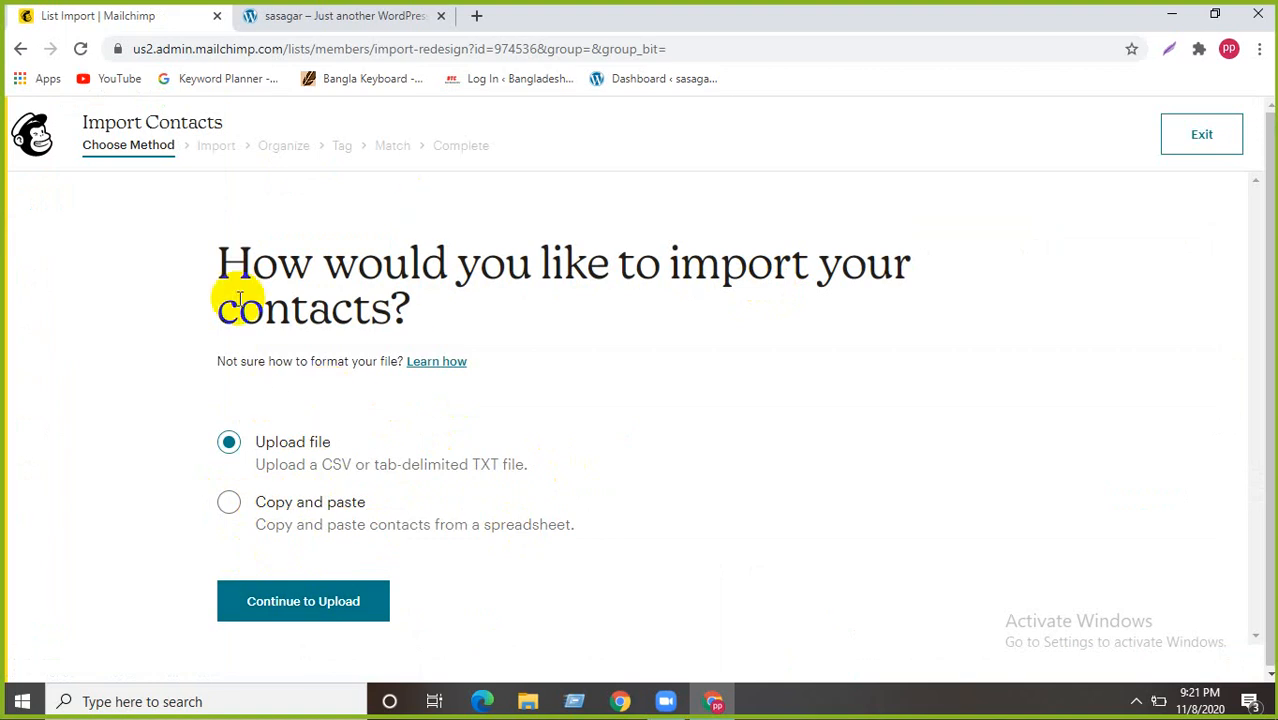
{"action": "left_click", "coordinate": [20, 48]}
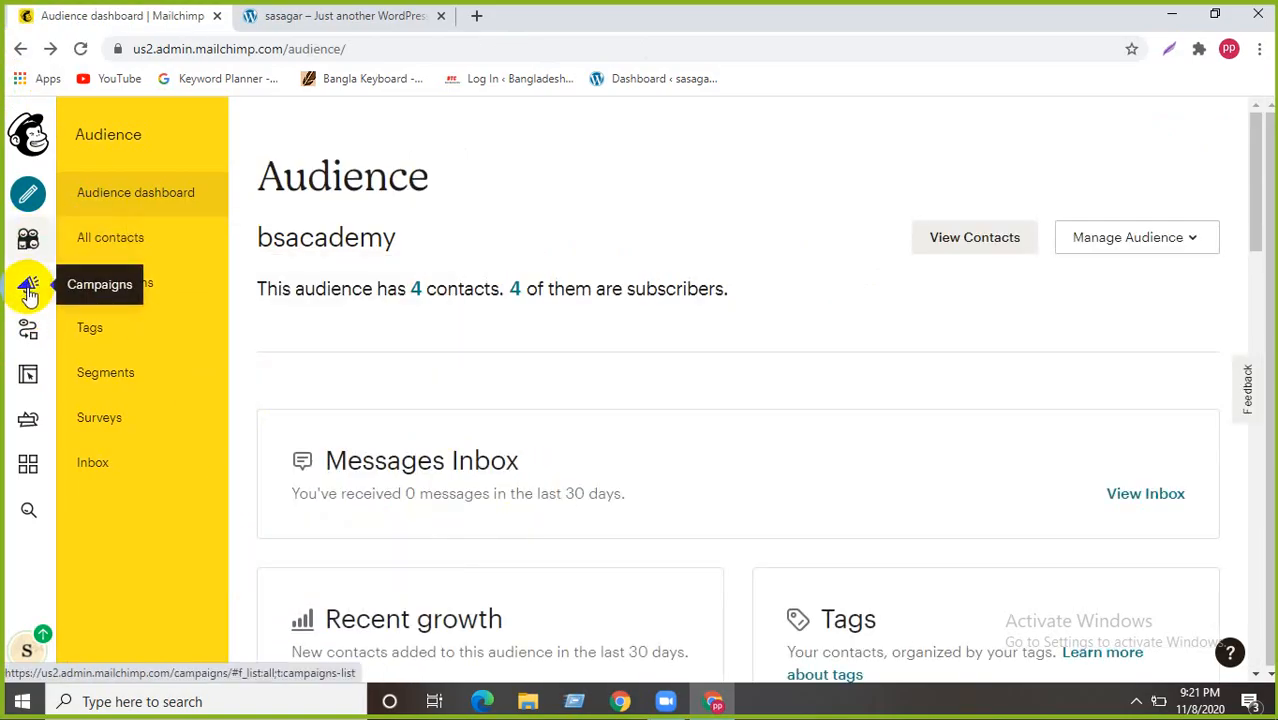
- Browse the Customer Journeys Explore page and open the Create dropdown
{"action": "left_click", "coordinate": [28, 330]}
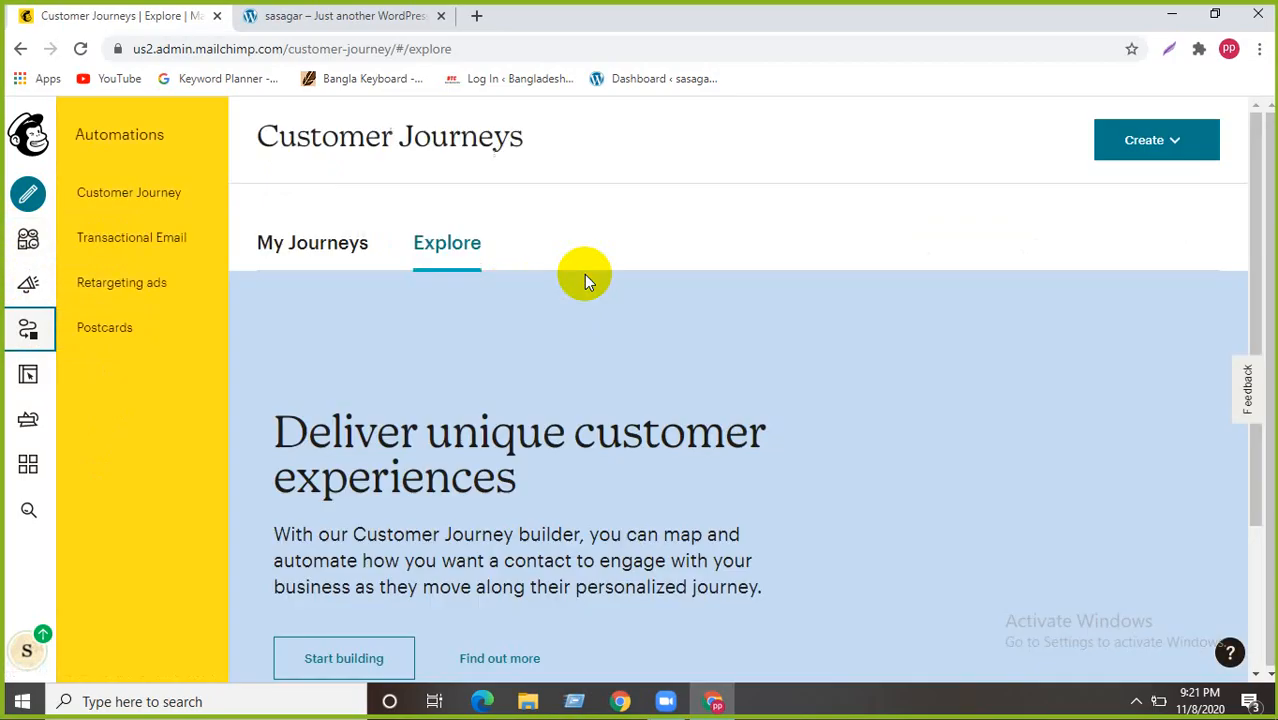
{"action": "scroll", "coordinate": [549, 255], "scroll_direction": "down", "scroll_amount": 2}
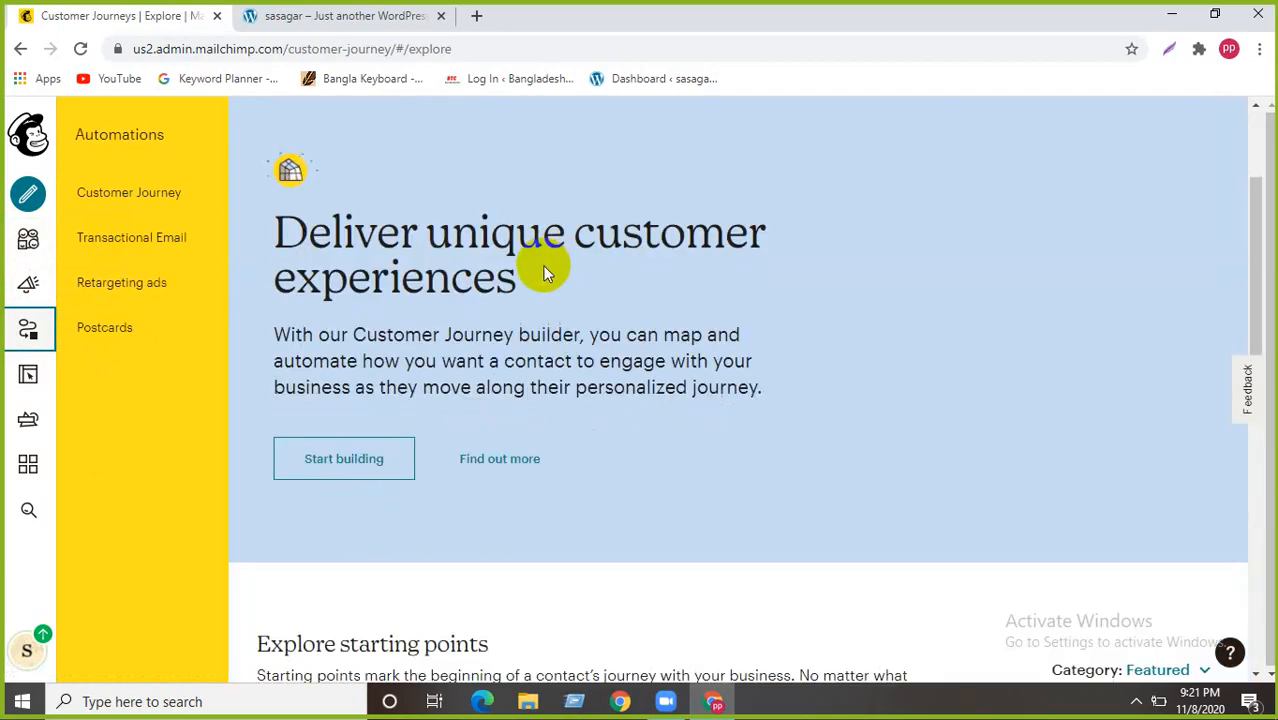
{"action": "scroll", "coordinate": [428, 523], "scroll_direction": "down", "scroll_amount": 3}
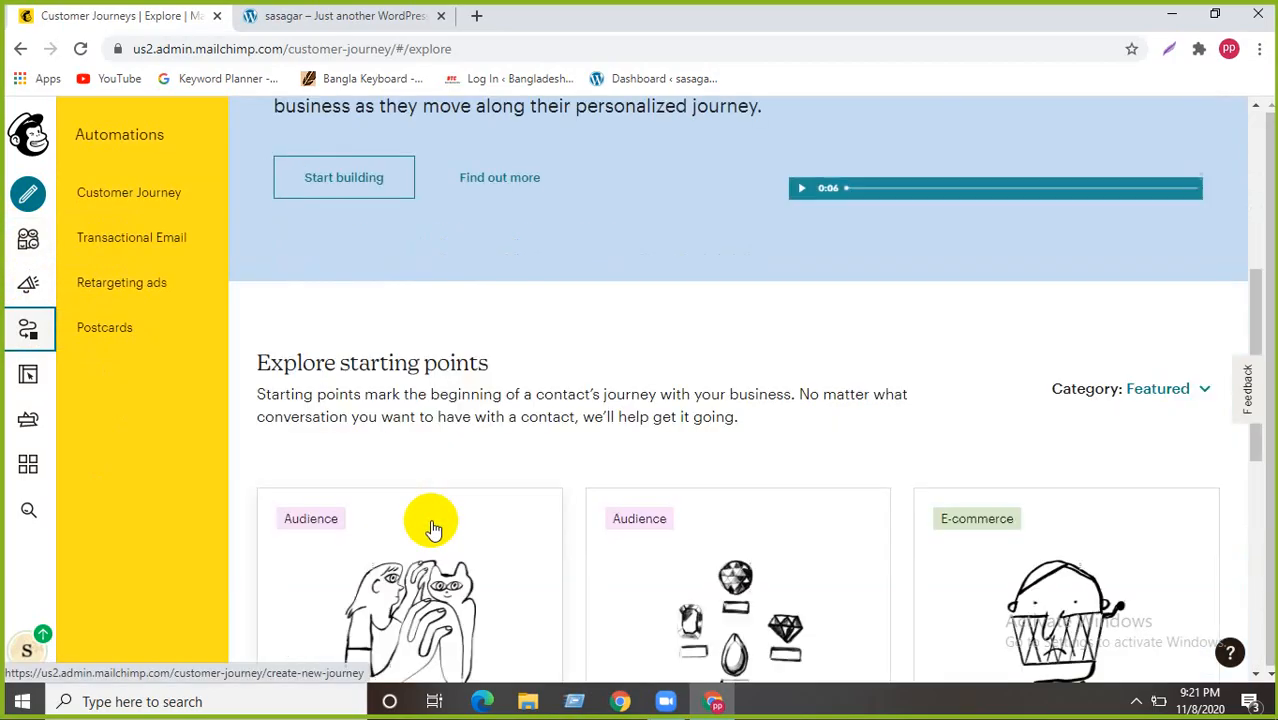
{"action": "scroll", "coordinate": [432, 531], "scroll_direction": "down", "scroll_amount": 5}
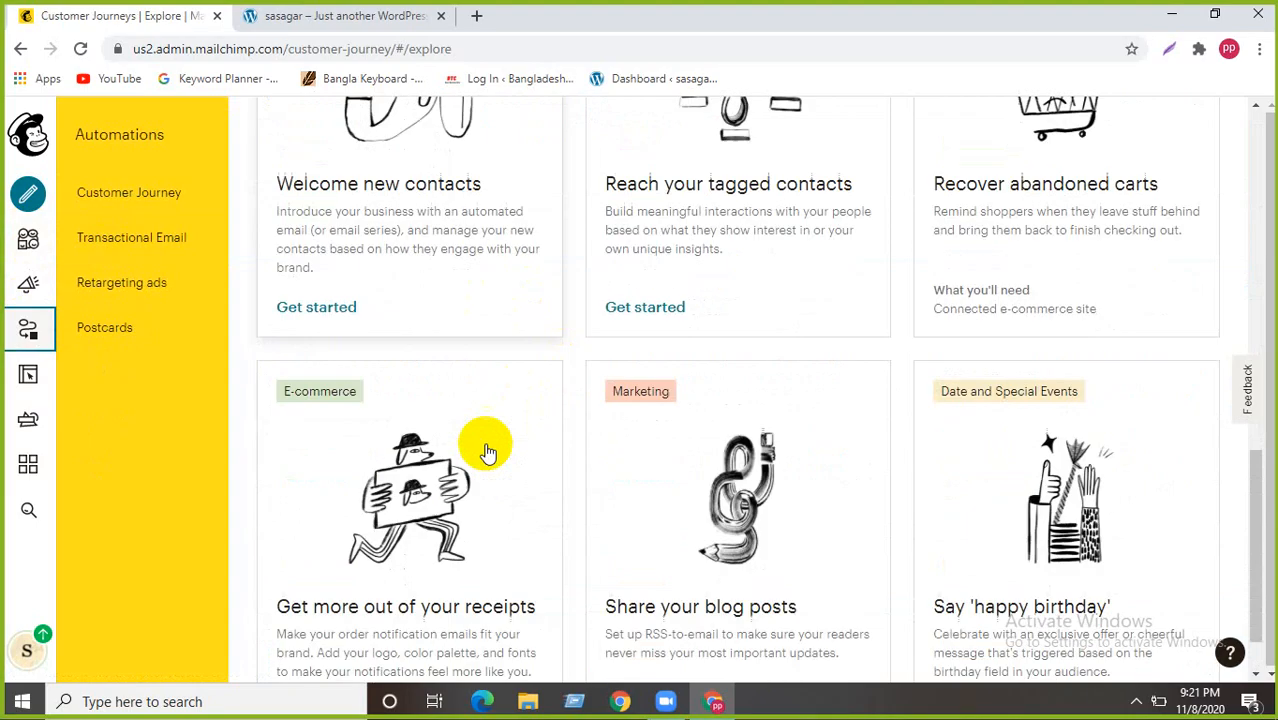
{"action": "scroll", "coordinate": [484, 452], "scroll_direction": "up", "scroll_amount": 10}
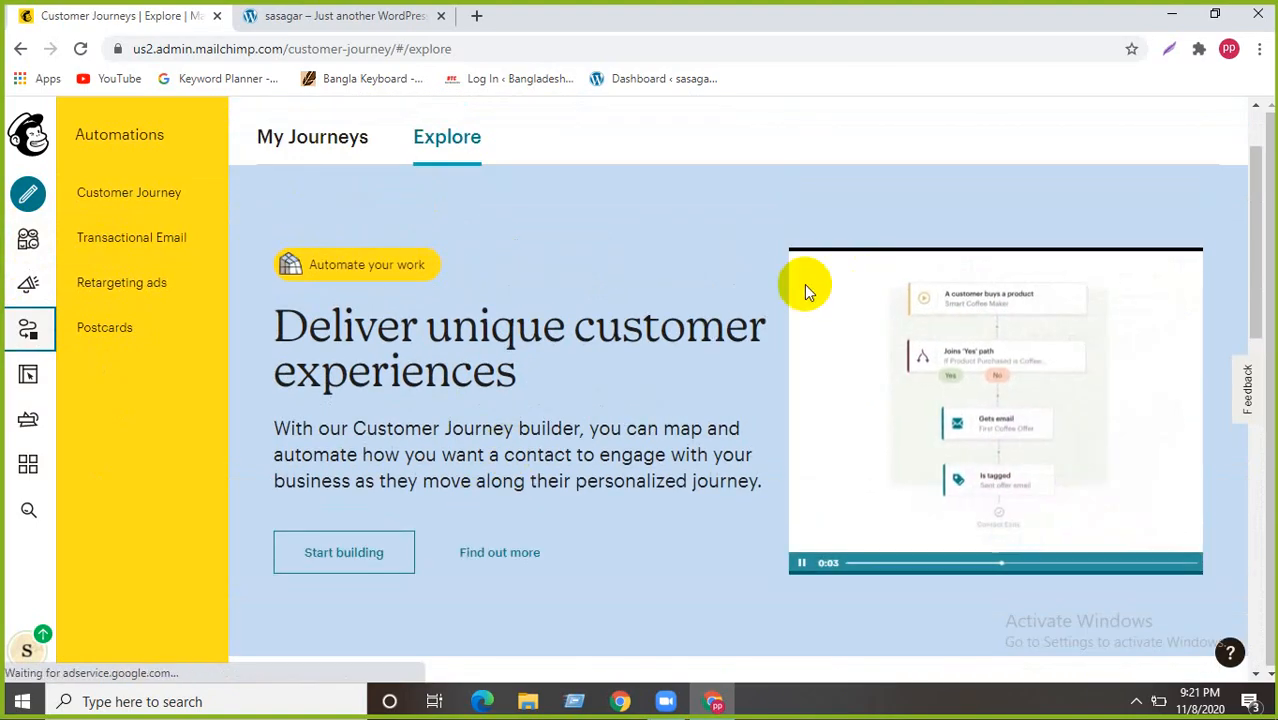
{"action": "scroll", "coordinate": [516, 314], "scroll_direction": "down", "scroll_amount": 8}
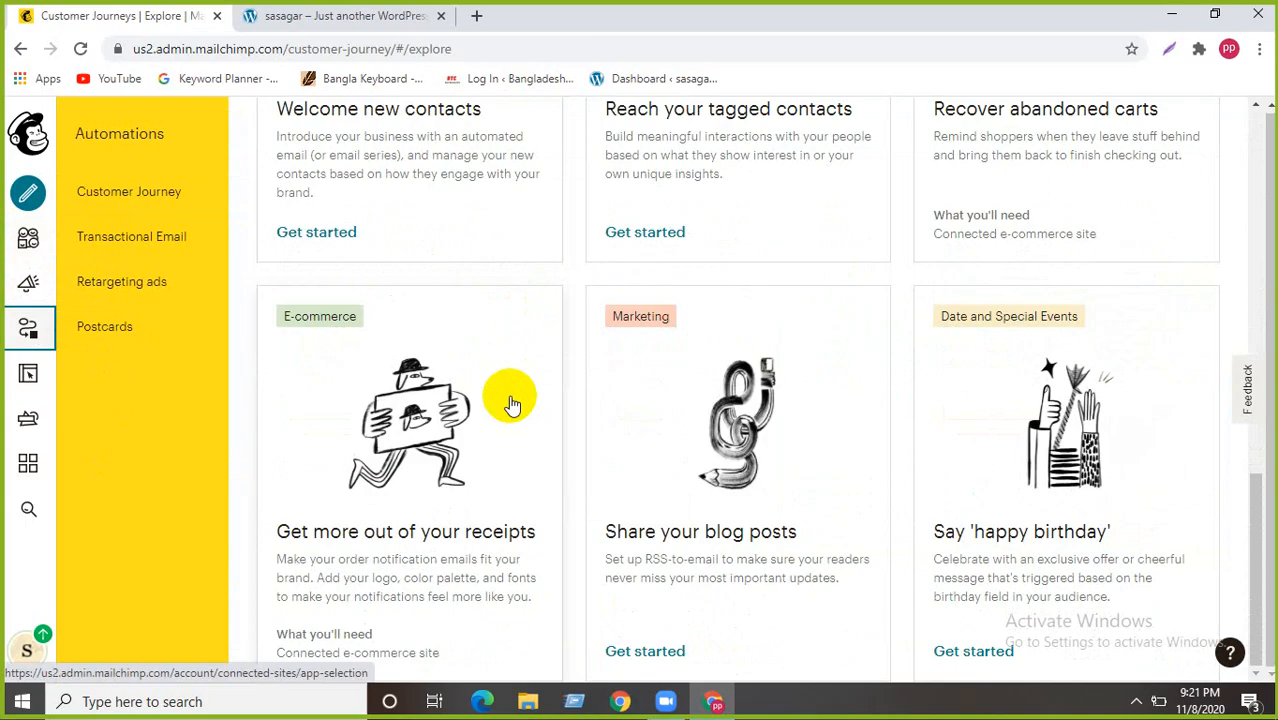
{"action": "scroll", "coordinate": [515, 410], "scroll_direction": "up", "scroll_amount": 8}
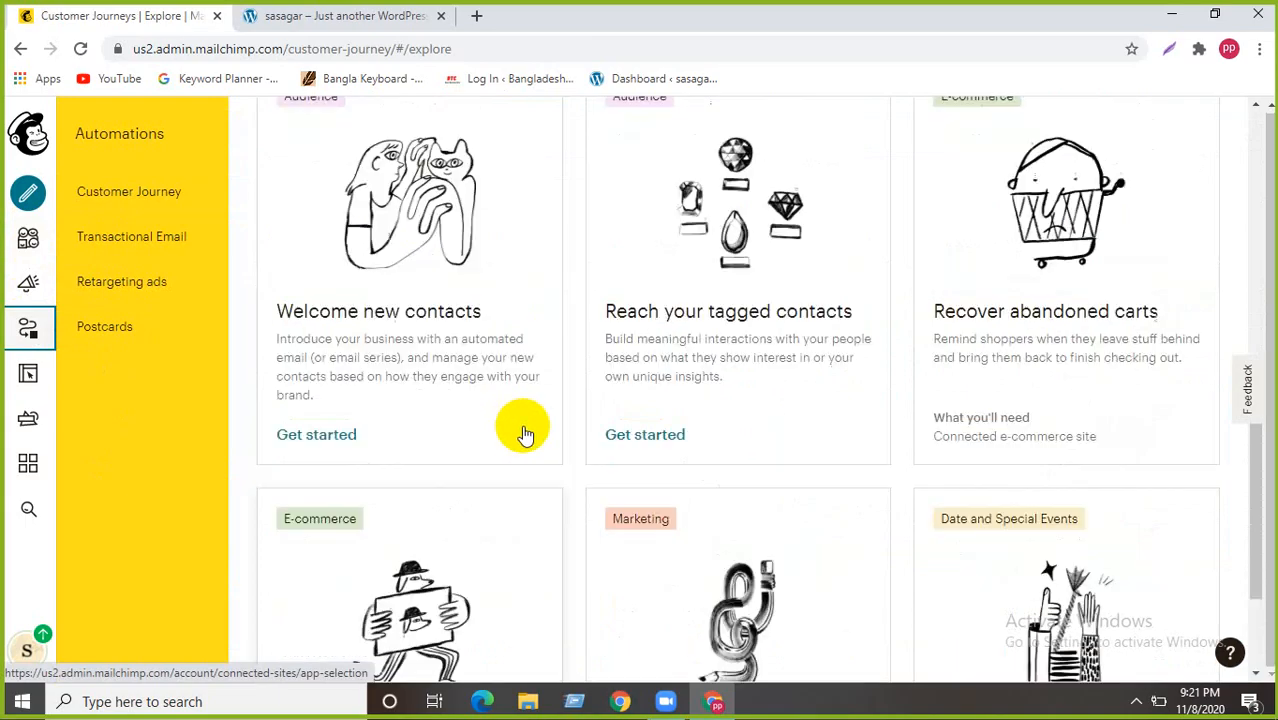
{"action": "scroll", "coordinate": [351, 414], "scroll_direction": "down", "scroll_amount": 1}
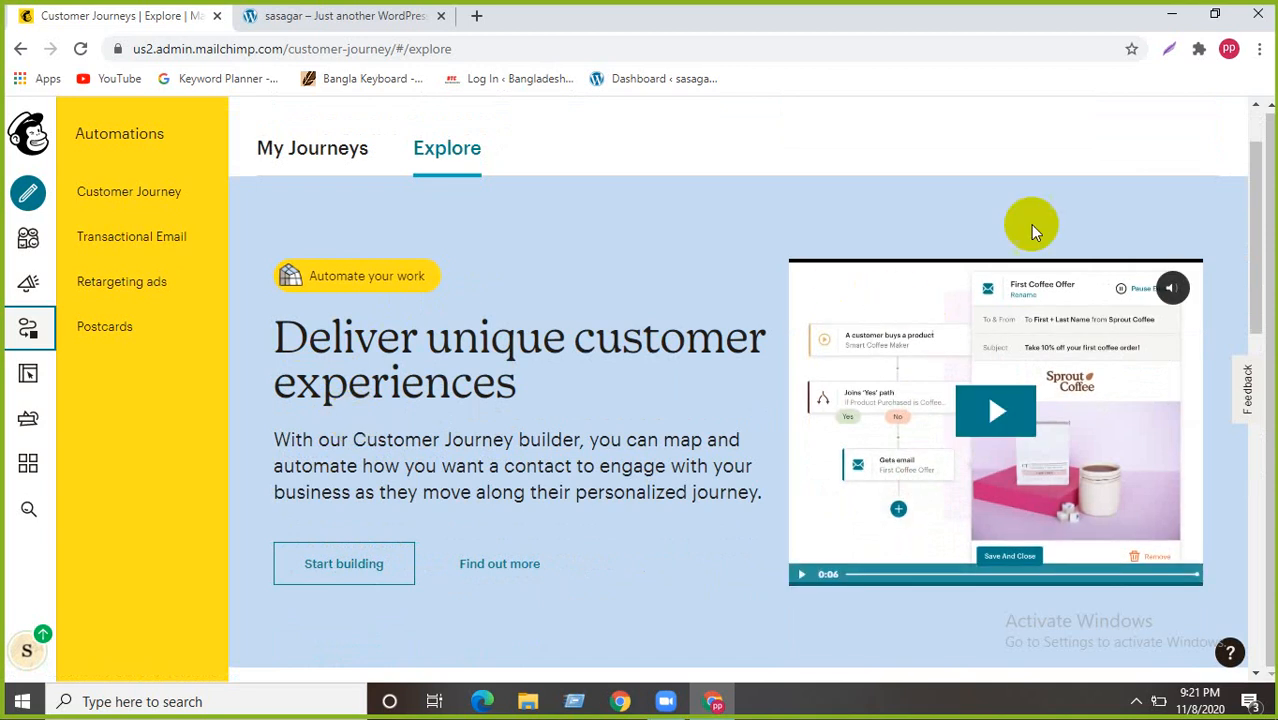
{"action": "scroll", "coordinate": [1030, 224], "scroll_direction": "up", "scroll_amount": 1}
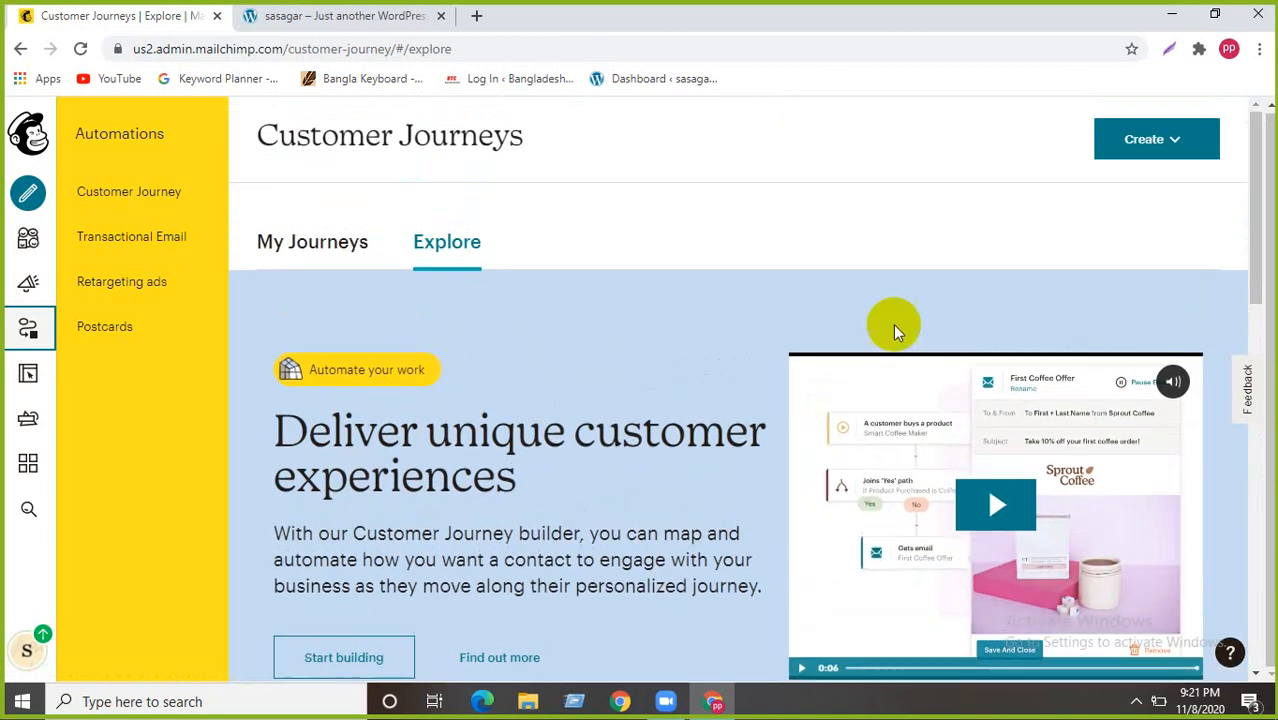
{"action": "left_click", "coordinate": [1175, 142]}
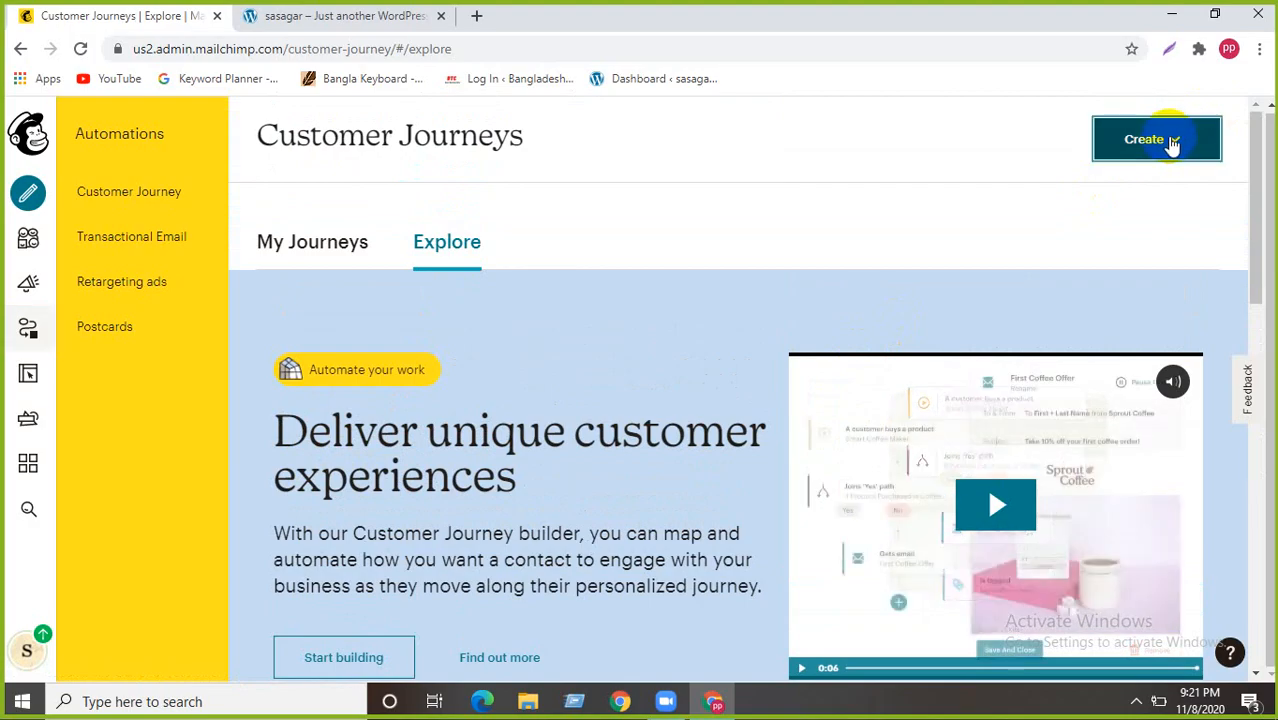
{"action": "left_click", "coordinate": [1195, 143]}
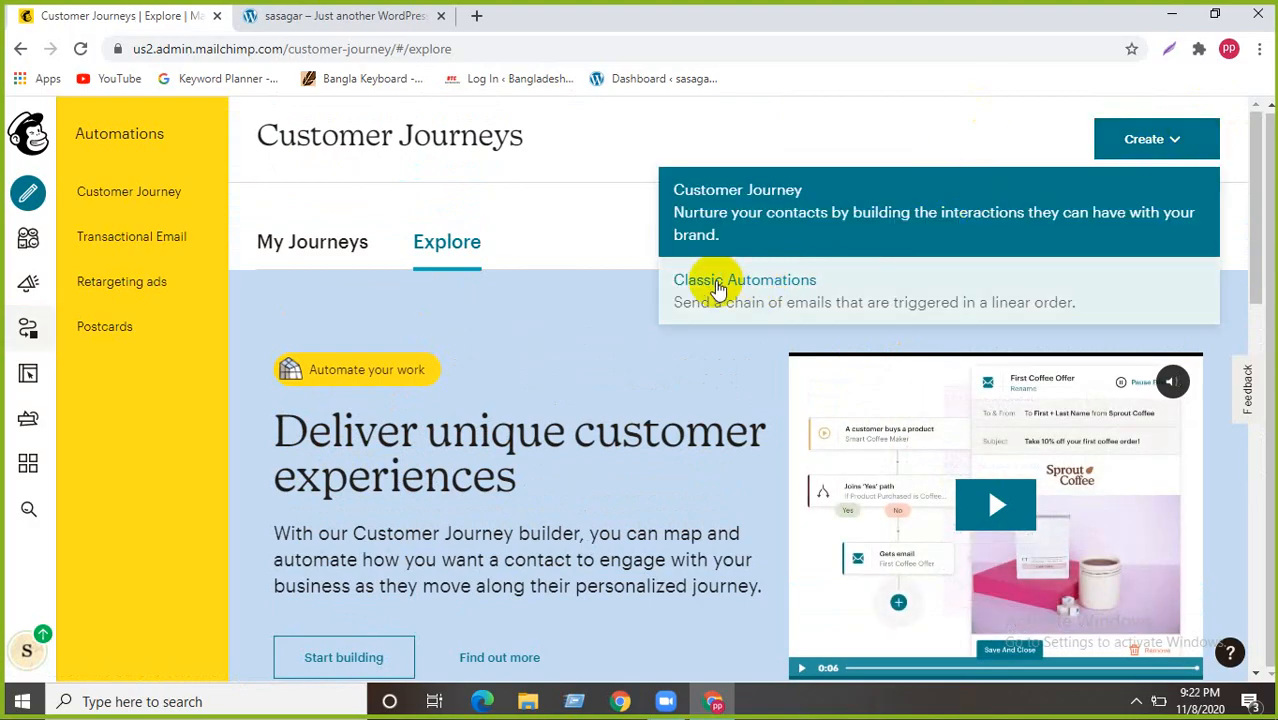
- Choose Classic Automations and pick the Welcome new subscribers single-email automation
{"action": "left_click", "coordinate": [790, 292]}
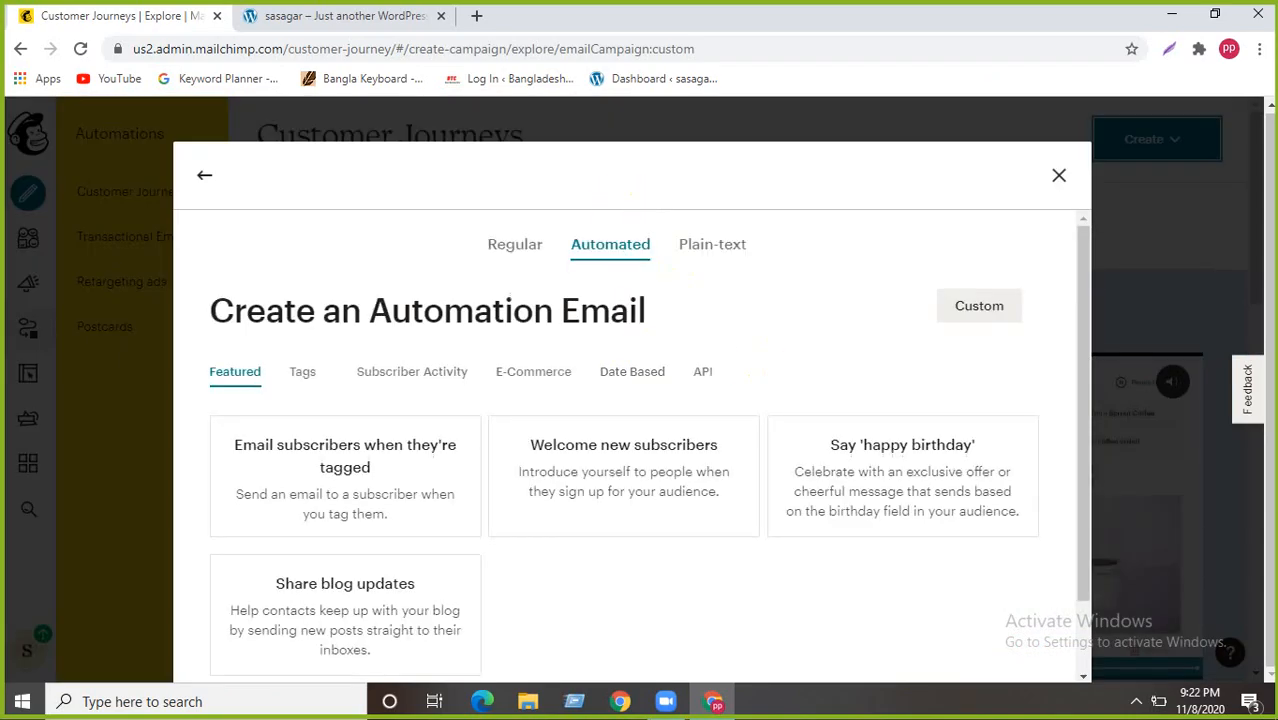
{"action": "scroll", "coordinate": [507, 288], "scroll_direction": "down", "scroll_amount": 1}
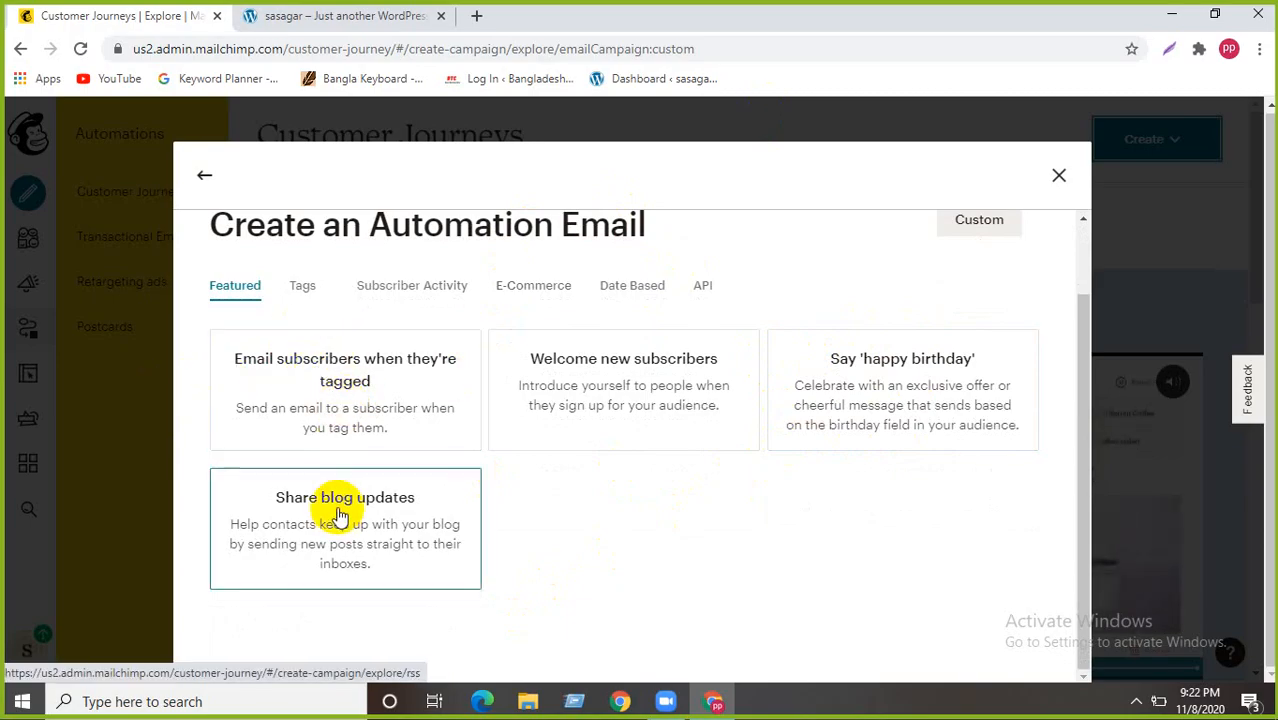
{"action": "left_click", "coordinate": [575, 386]}
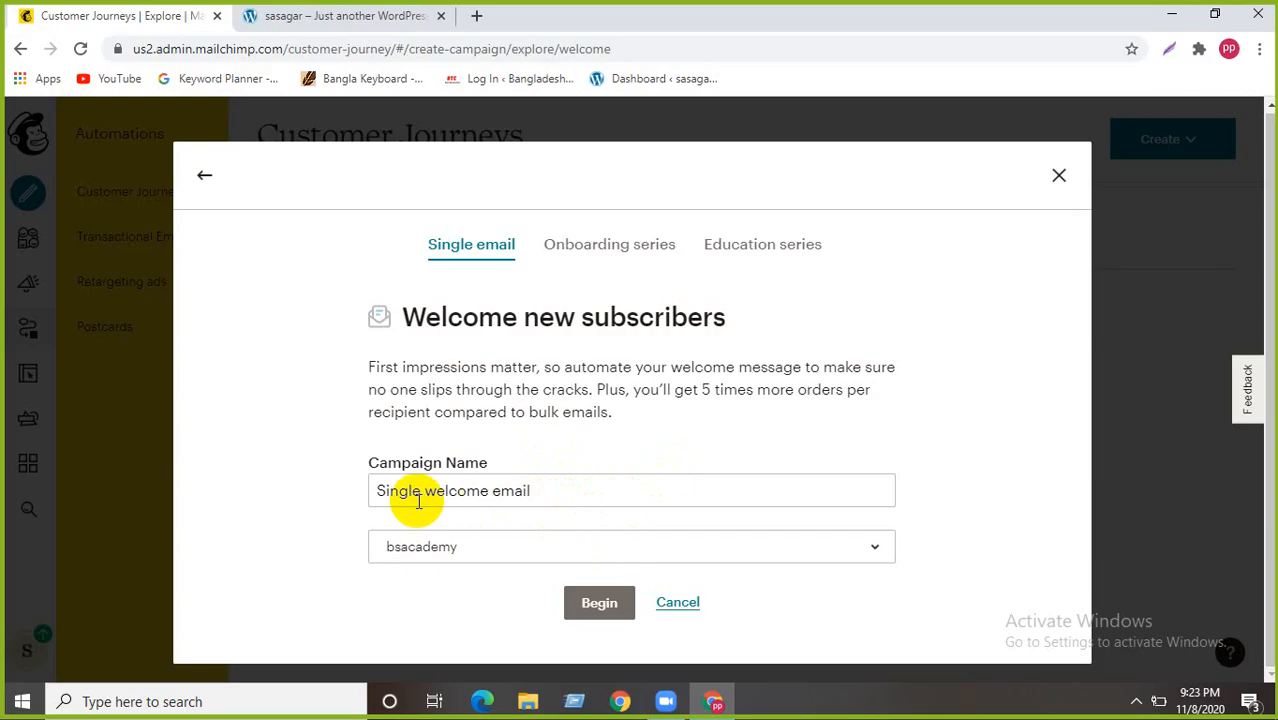
- Keep the name 'Single welcome email' and create the automation
{"action": "left_click", "coordinate": [533, 492]}
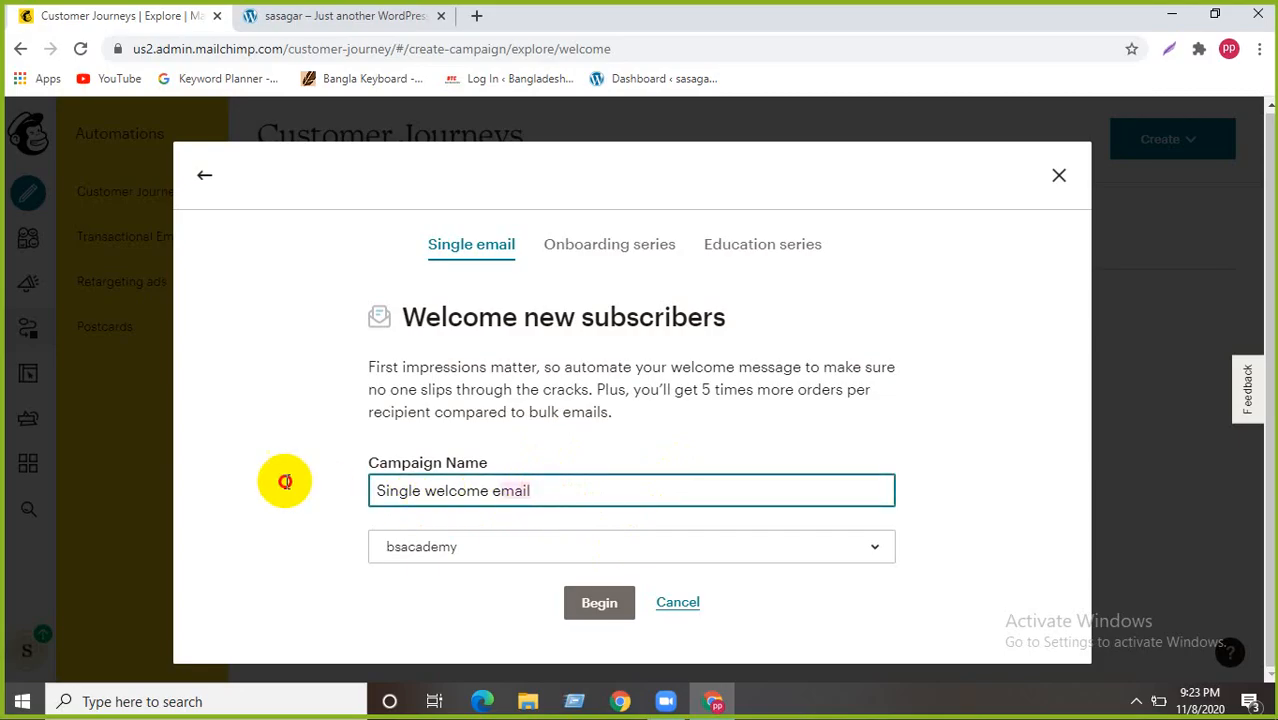
{"action": "left_click_drag", "start_coordinate": [533, 492], "coordinate": [285, 488]}
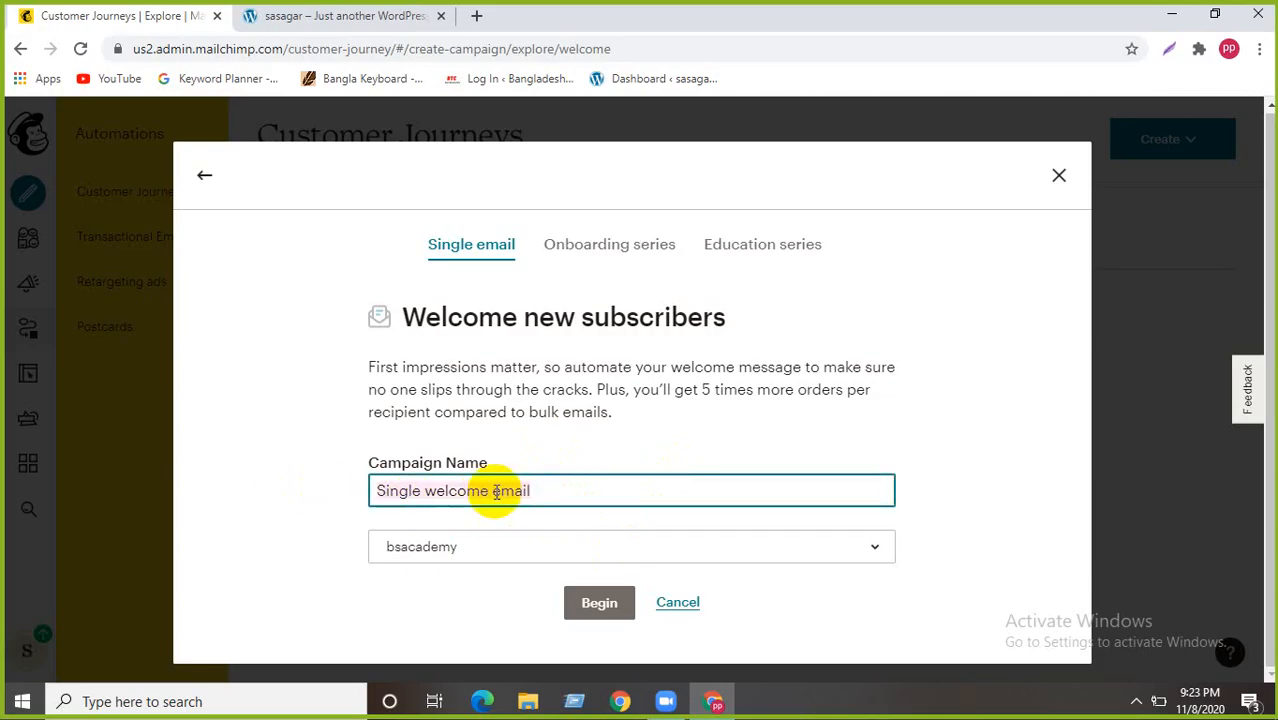
{"action": "left_click", "coordinate": [558, 484]}
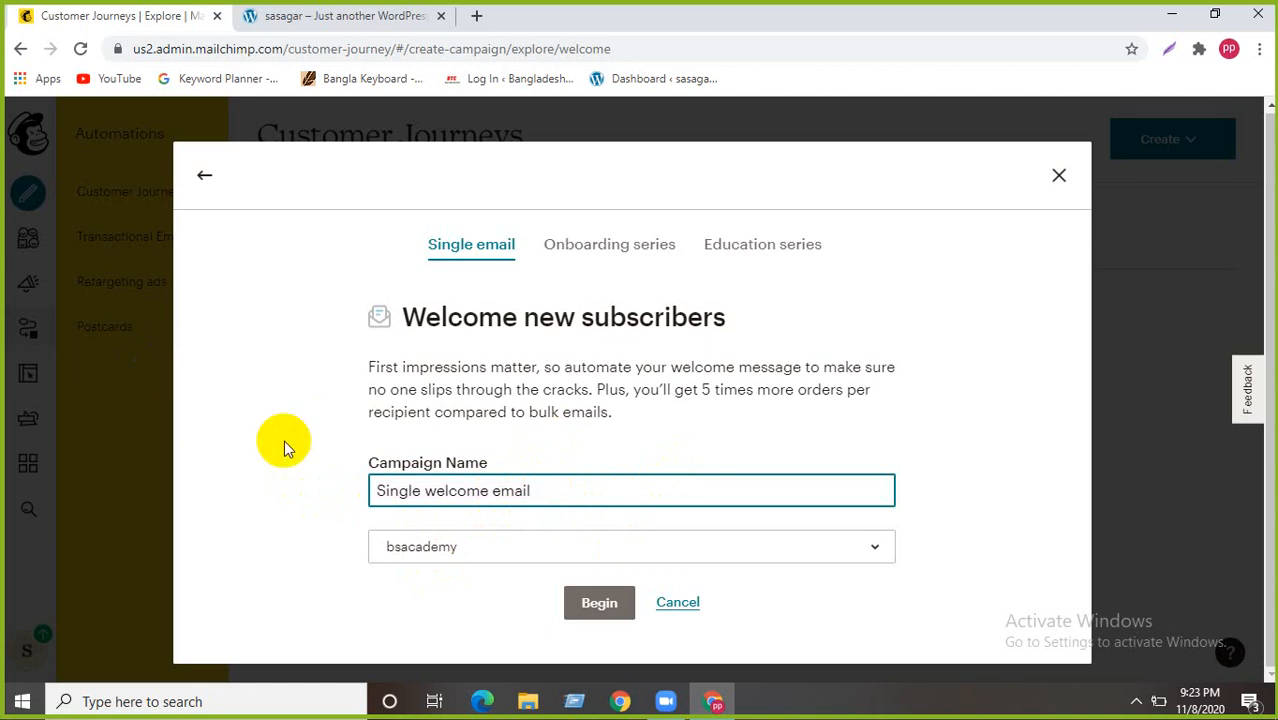
{"action": "left_click", "coordinate": [598, 603]}
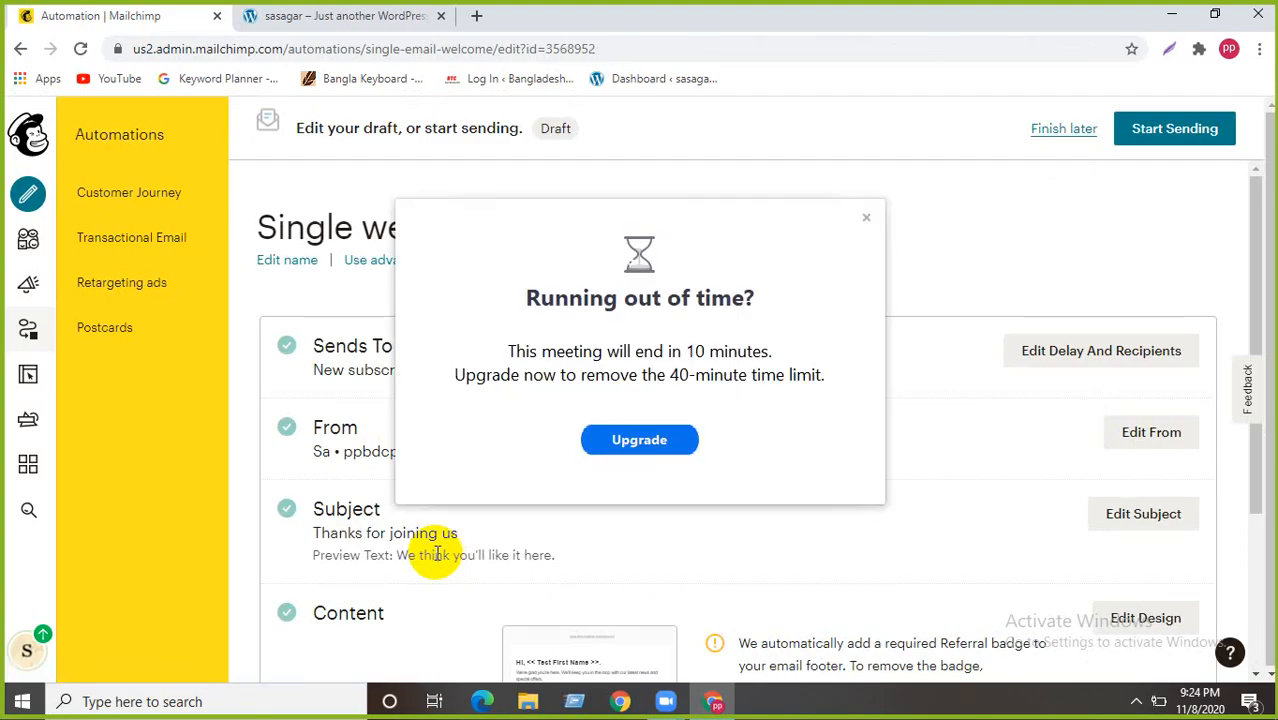
- Dismiss the Zoom time-limit warning, review the draft's rows, and open the email designer
{"action": "left_click", "coordinate": [866, 217]}
{"action": "scroll", "coordinate": [513, 357], "scroll_direction": "down", "scroll_amount": 3}
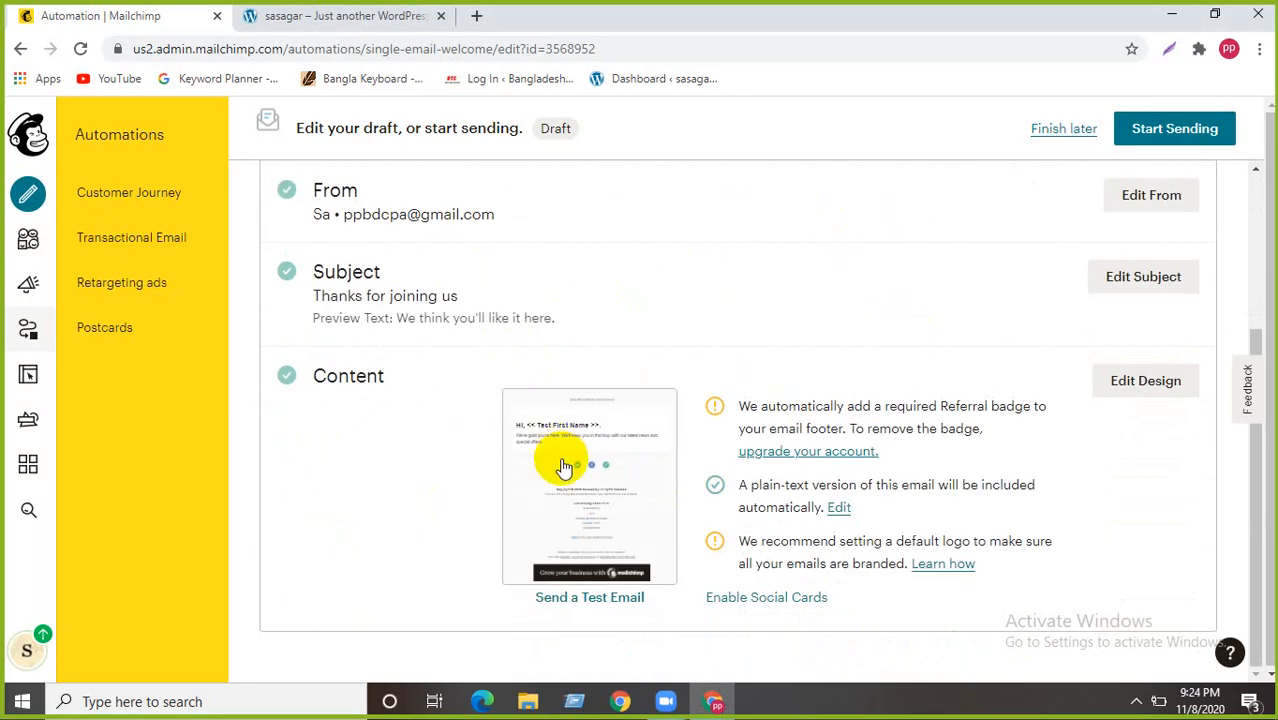
{"action": "mouse_move", "coordinate": [543, 466]}
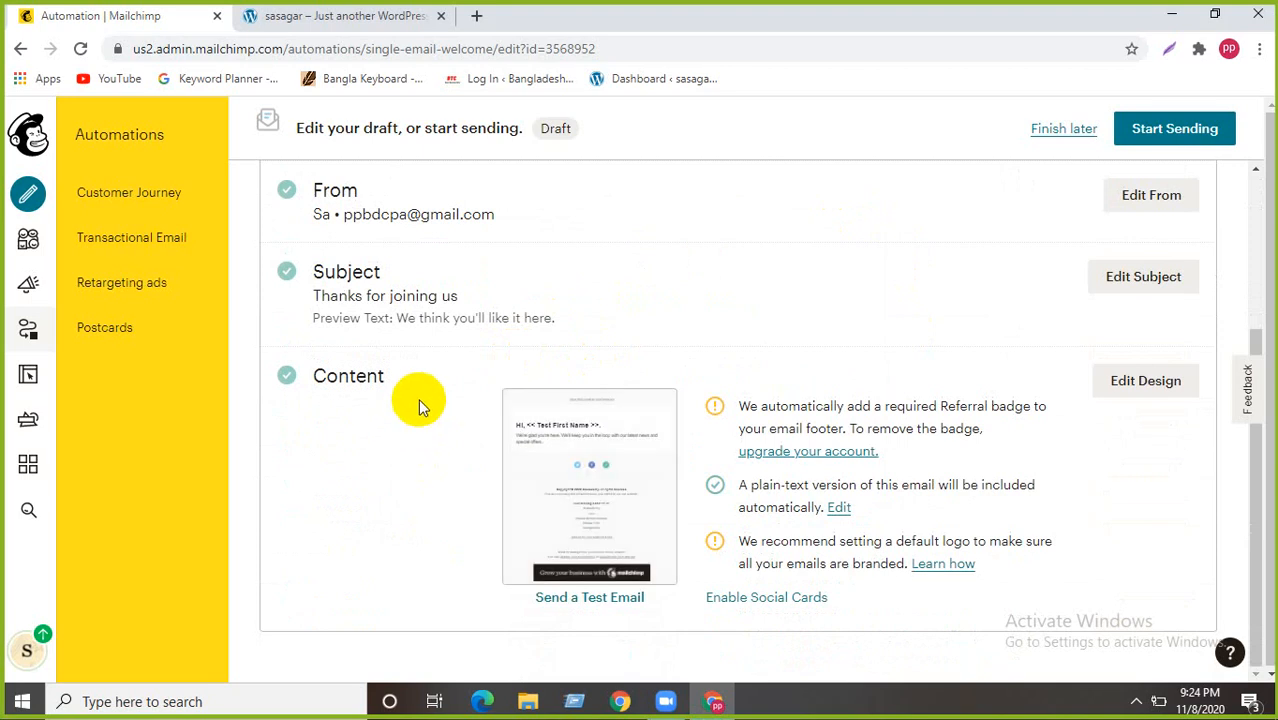
{"action": "scroll", "coordinate": [418, 398], "scroll_direction": "up", "scroll_amount": 2}
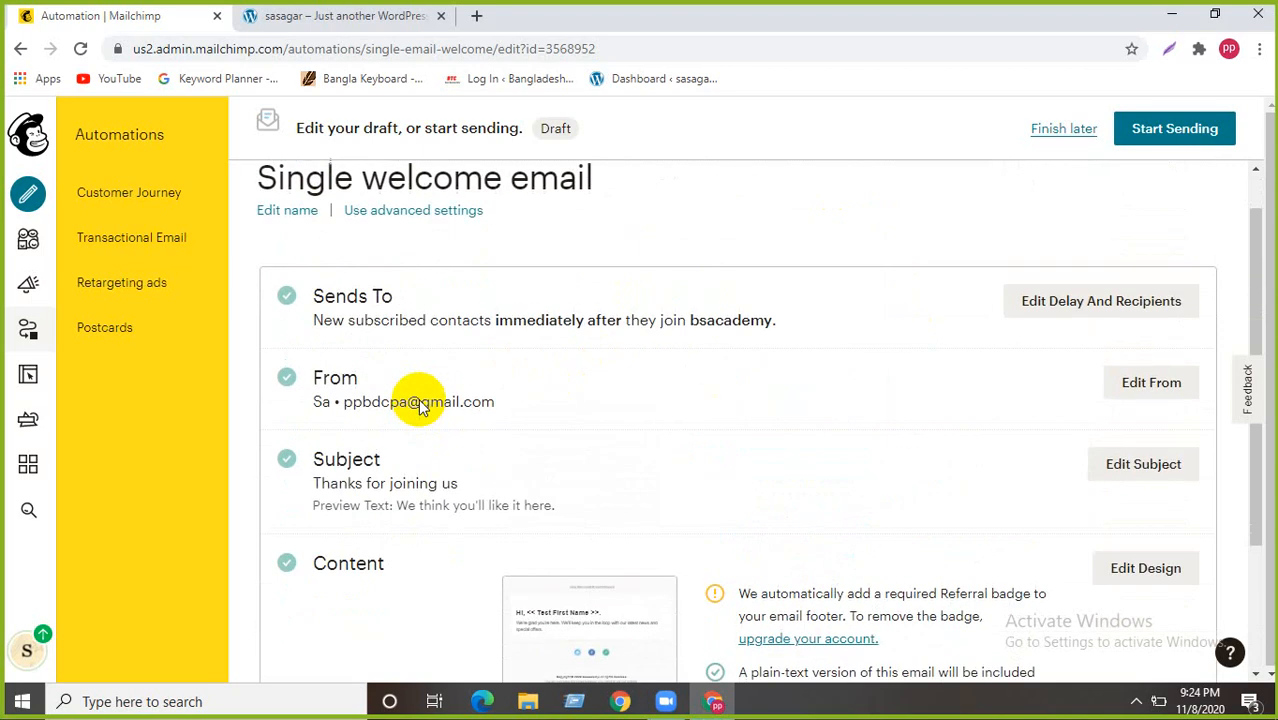
{"action": "scroll", "coordinate": [420, 400], "scroll_direction": "up", "scroll_amount": 1}
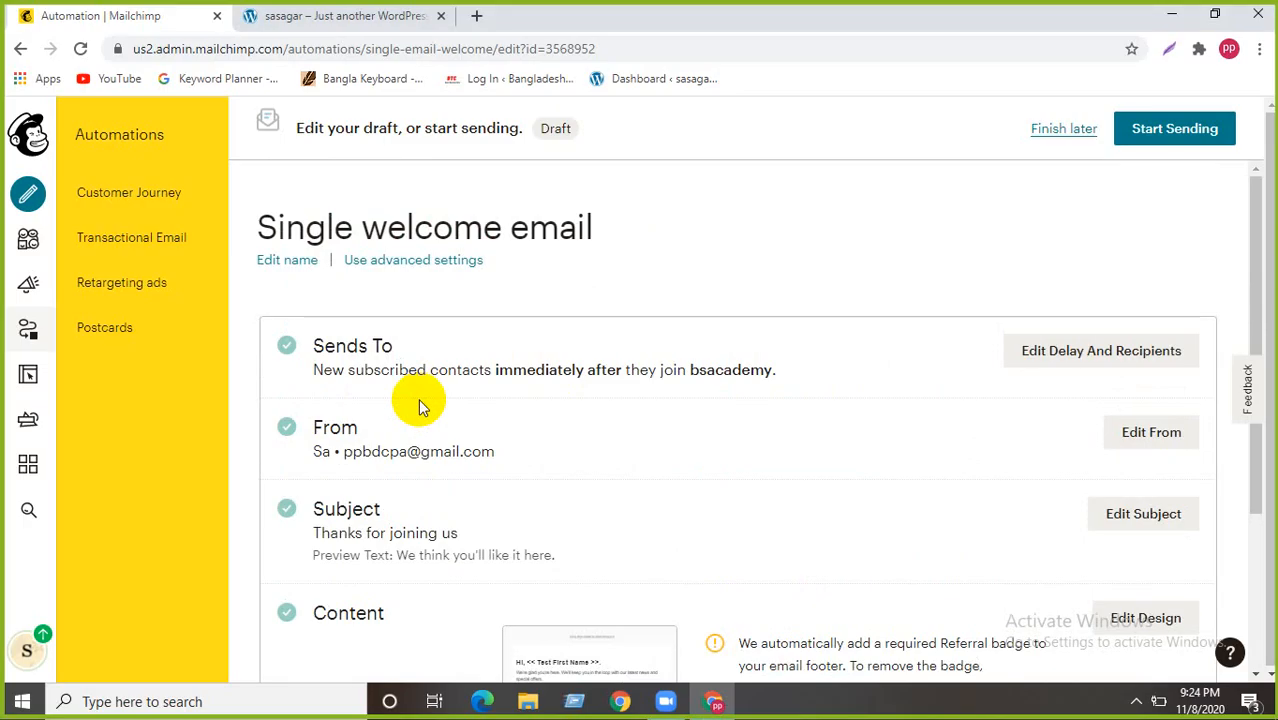
{"action": "scroll", "coordinate": [470, 390], "scroll_direction": "down", "scroll_amount": 2}
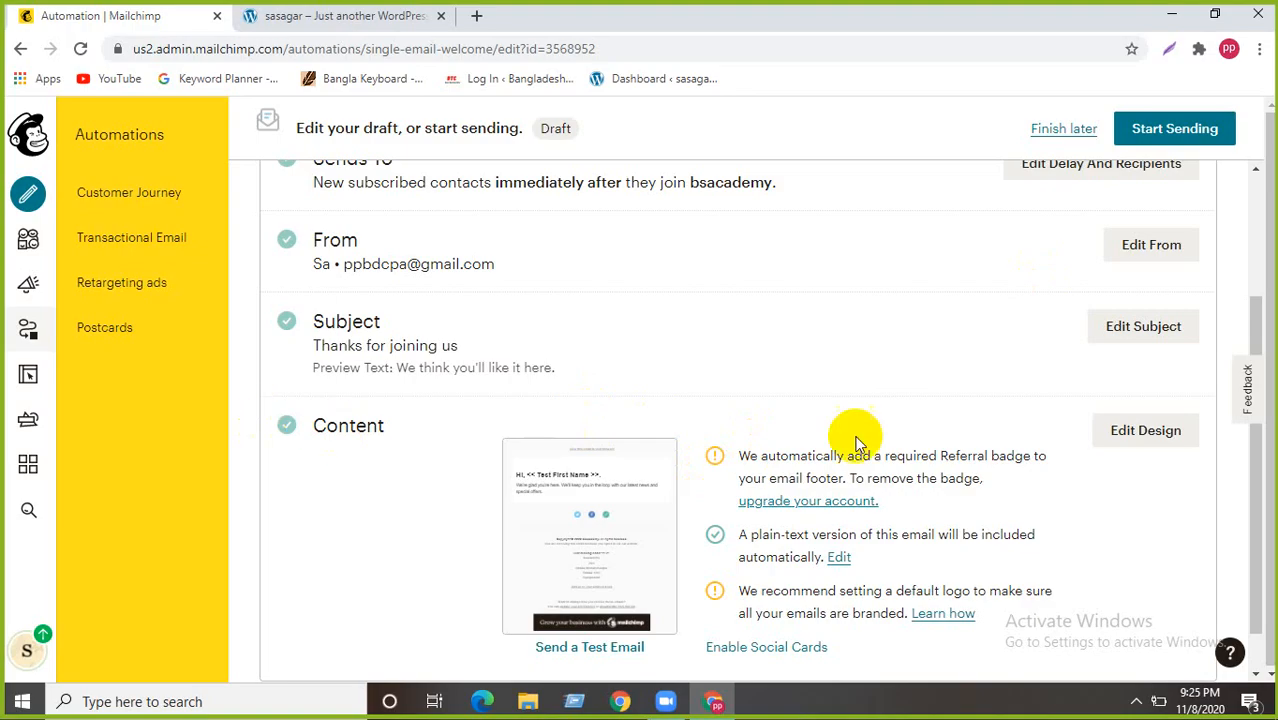
{"action": "left_click", "coordinate": [1125, 433]}
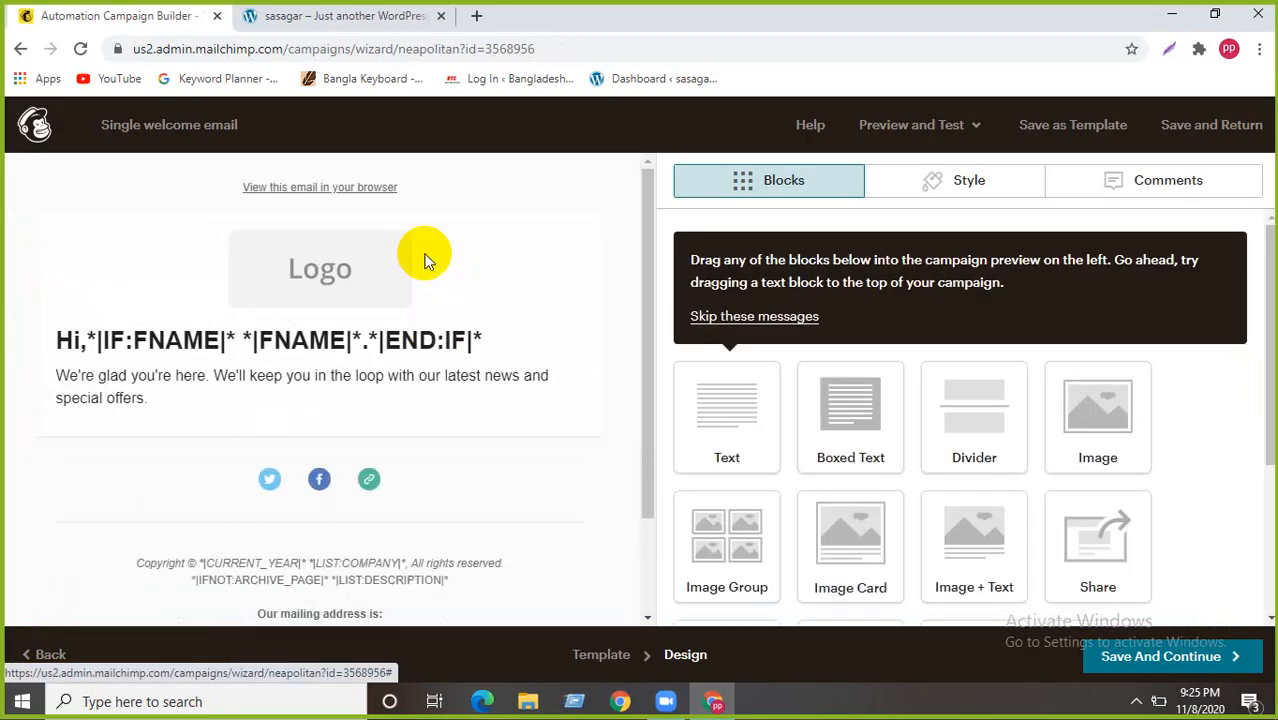
- Dismiss the Creative Assistant announcement and bring up the Logo block's toolbar
{"action": "mouse_move", "coordinate": [513, 243]}
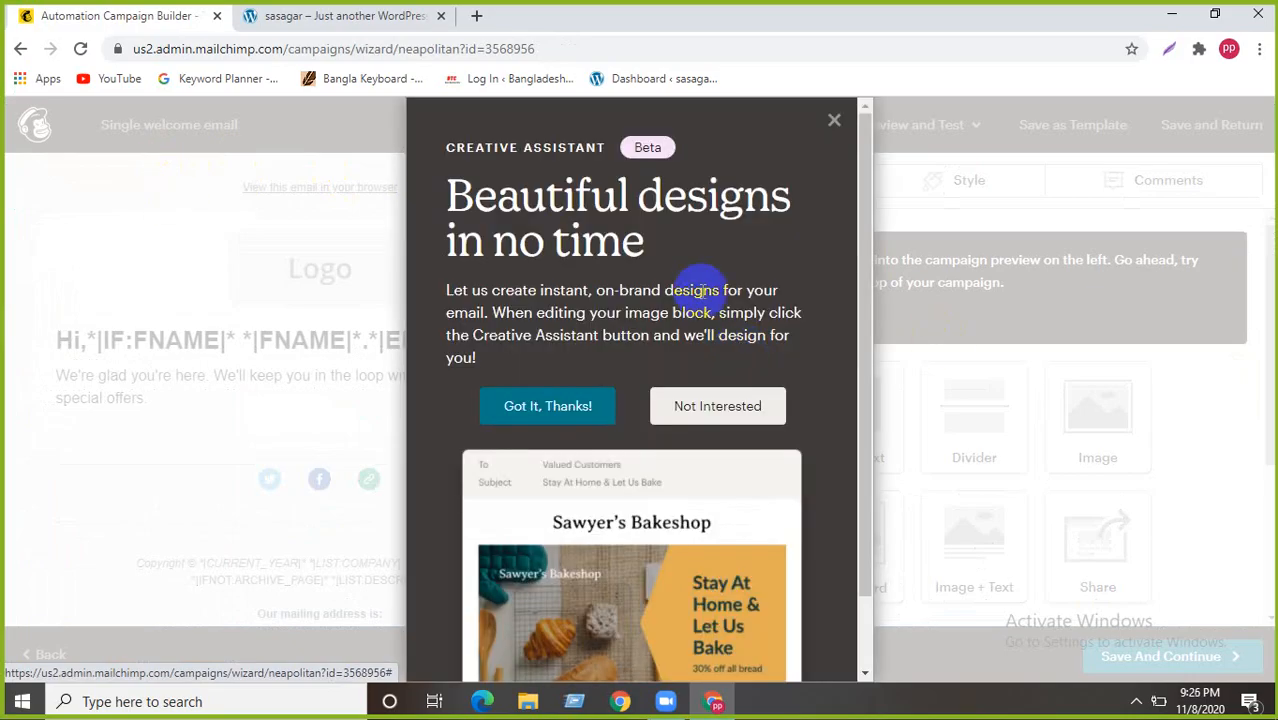
{"action": "left_click", "coordinate": [837, 122]}
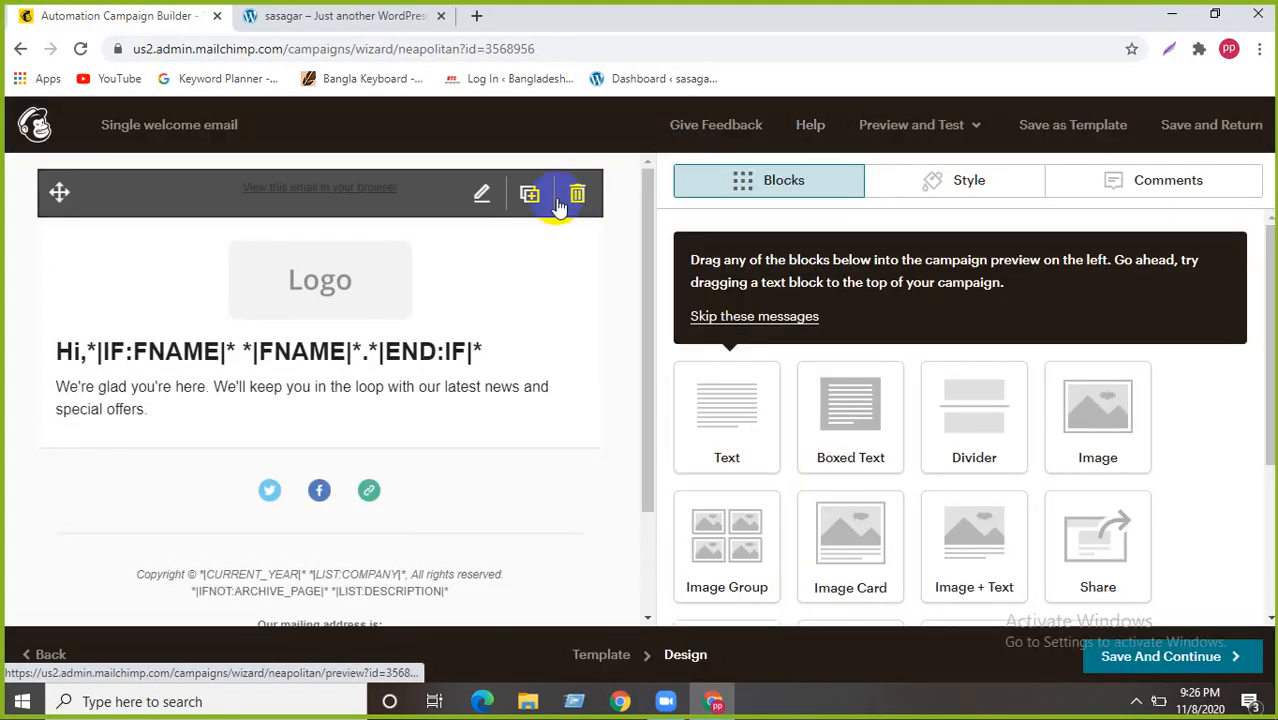
{"action": "mouse_move", "coordinate": [465, 307]}
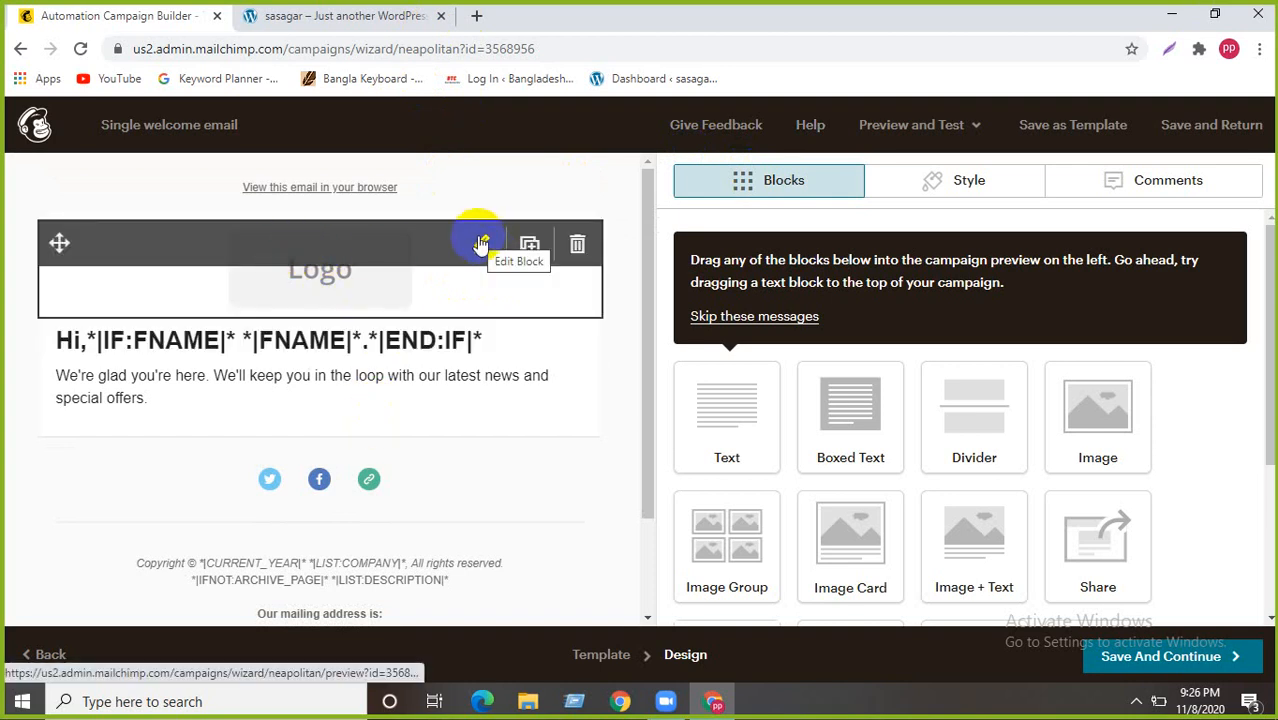
- Load the PriyoShop website in a new browser tab
{"action": "left_click", "coordinate": [476, 15]}
{"action": "left_click", "coordinate": [312, 46]}
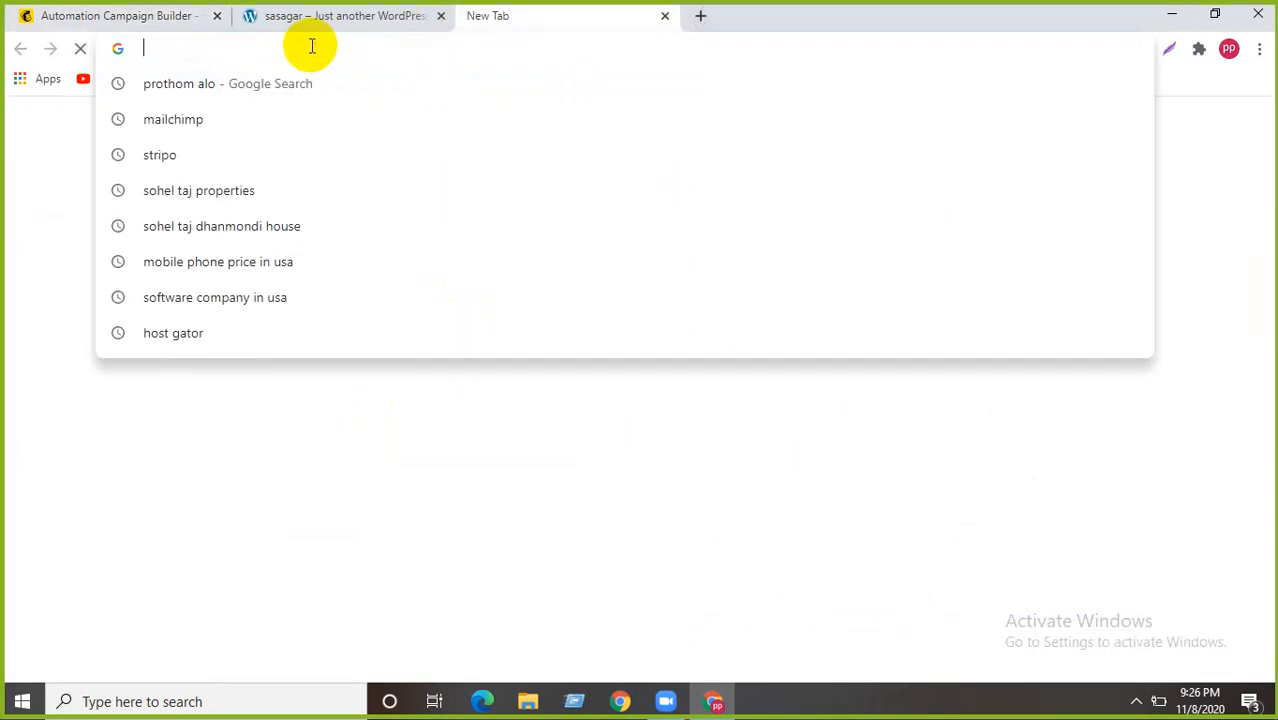
{"action": "type", "text": "pr"}
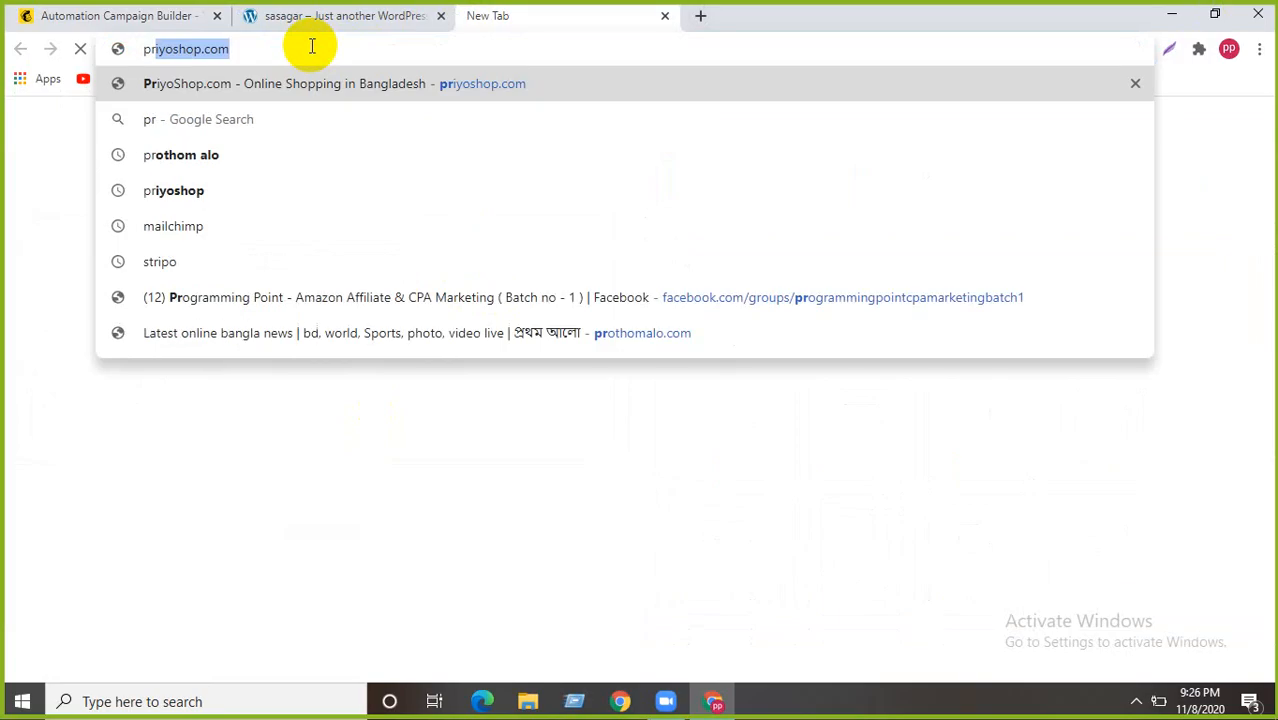
{"action": "type", "text": "iy"}
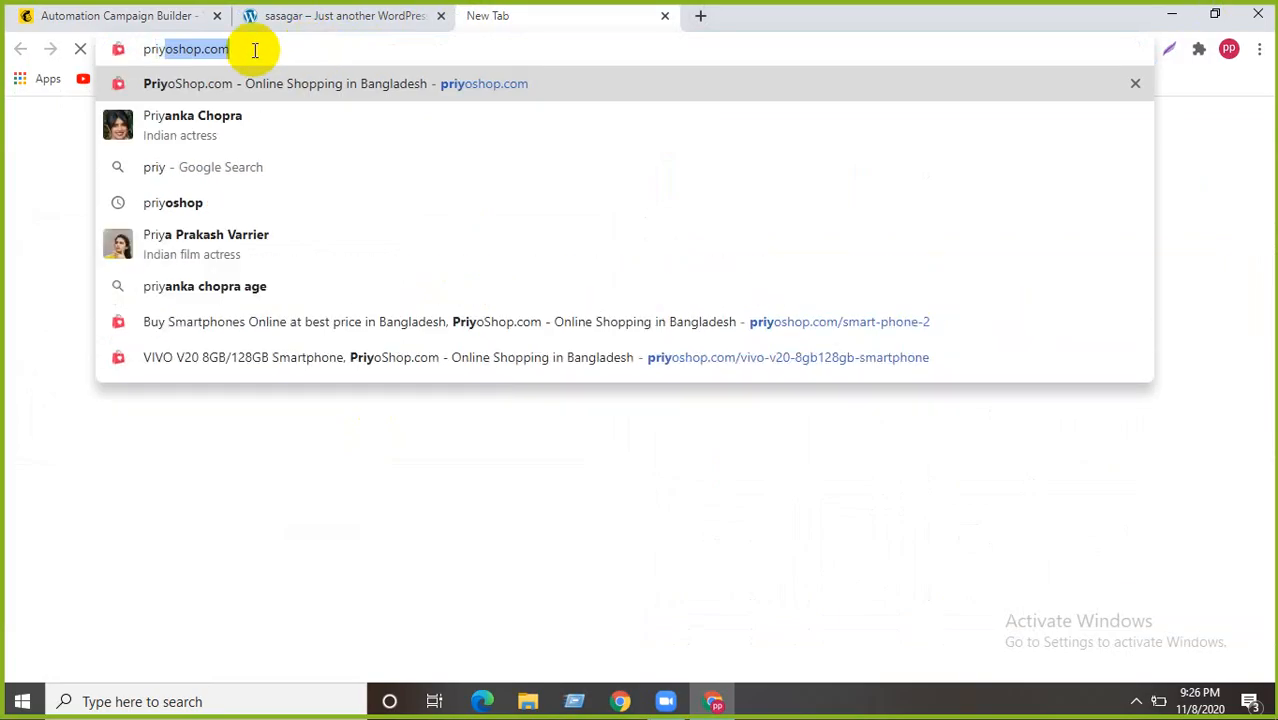
{"action": "key", "text": "Return"}
{"action": "left_click", "coordinate": [120, 15]}
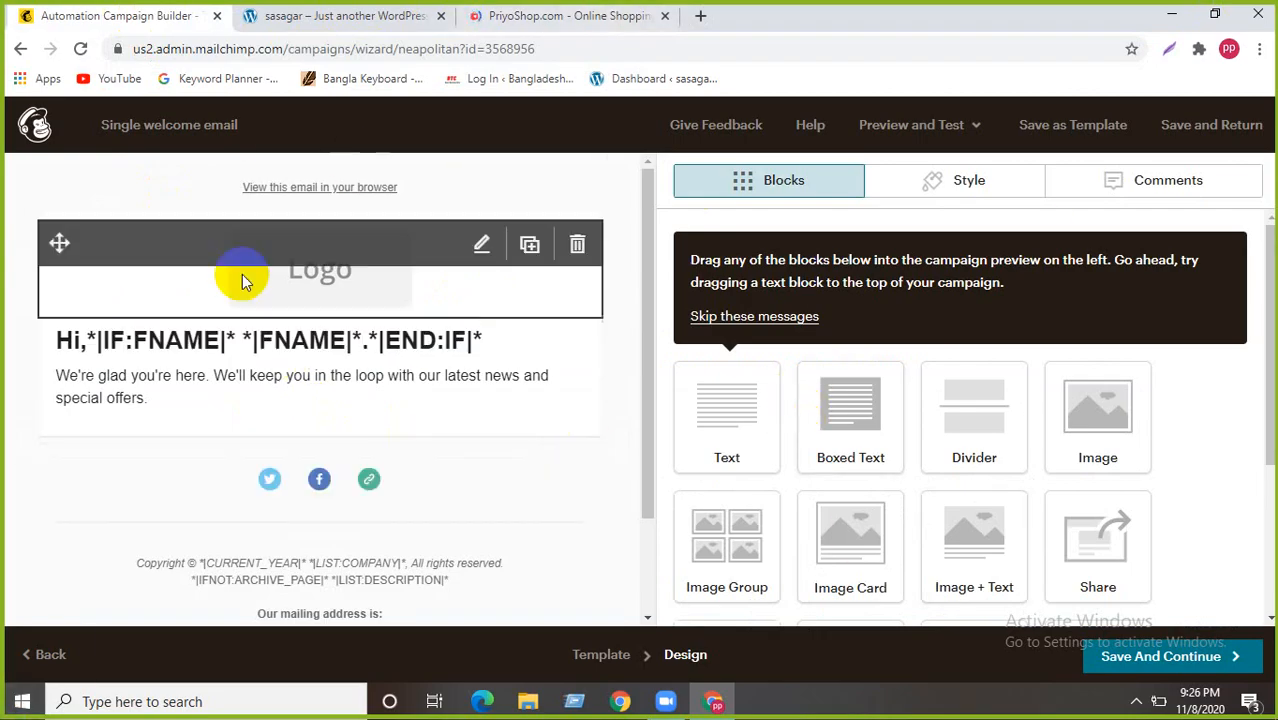
- Save the PriyoShop logo as 0072813.png and return to the Mailchimp designer
{"action": "left_click", "coordinate": [546, 12]}
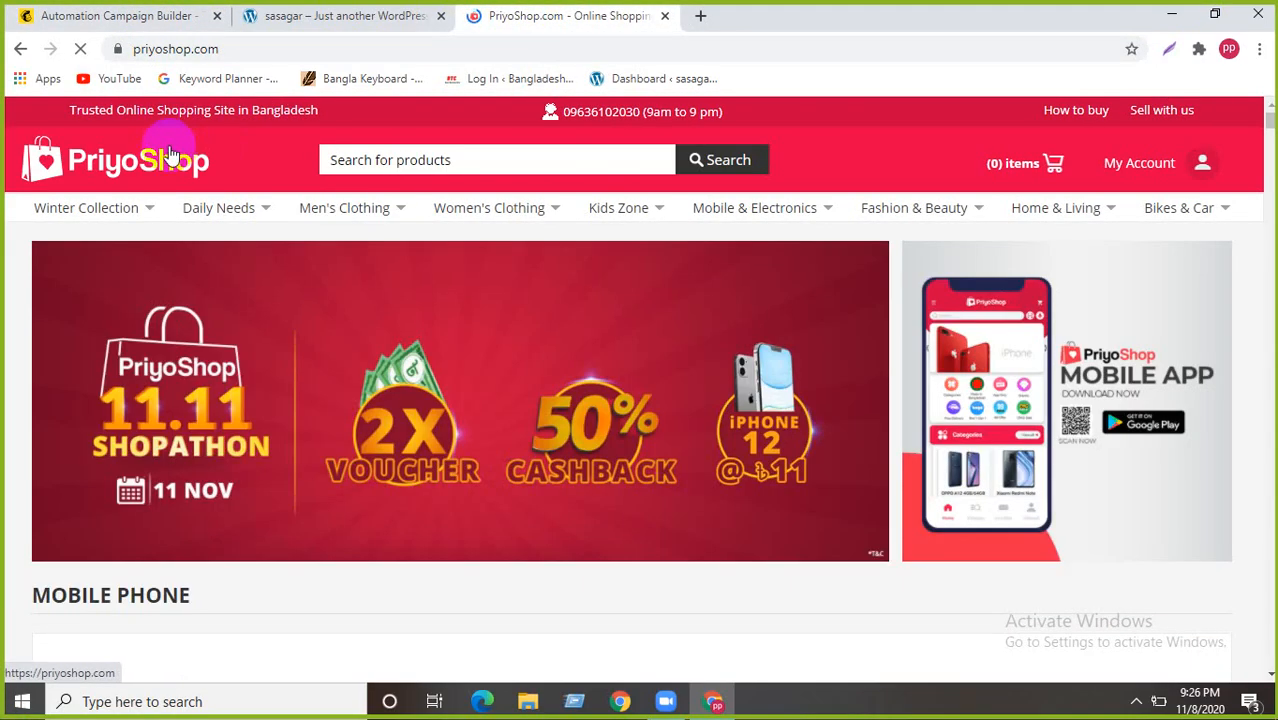
{"action": "right_click", "coordinate": [170, 155]}
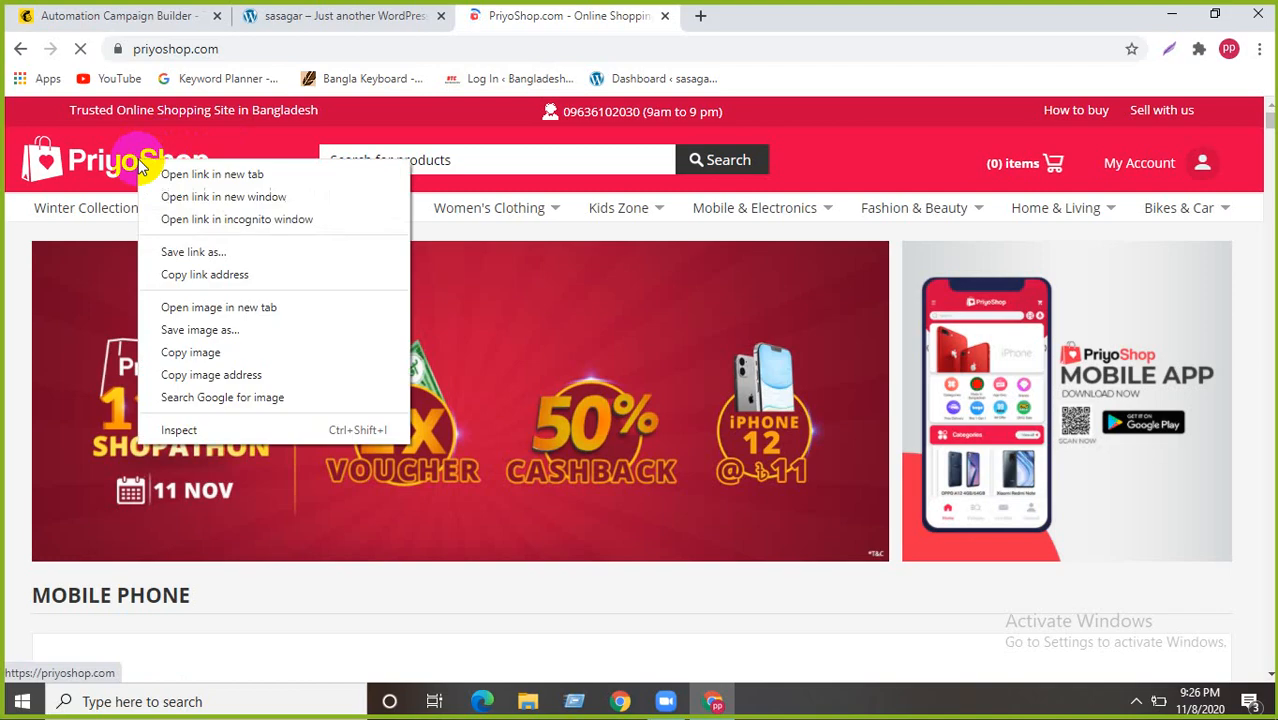
{"action": "left_click", "coordinate": [315, 177]}
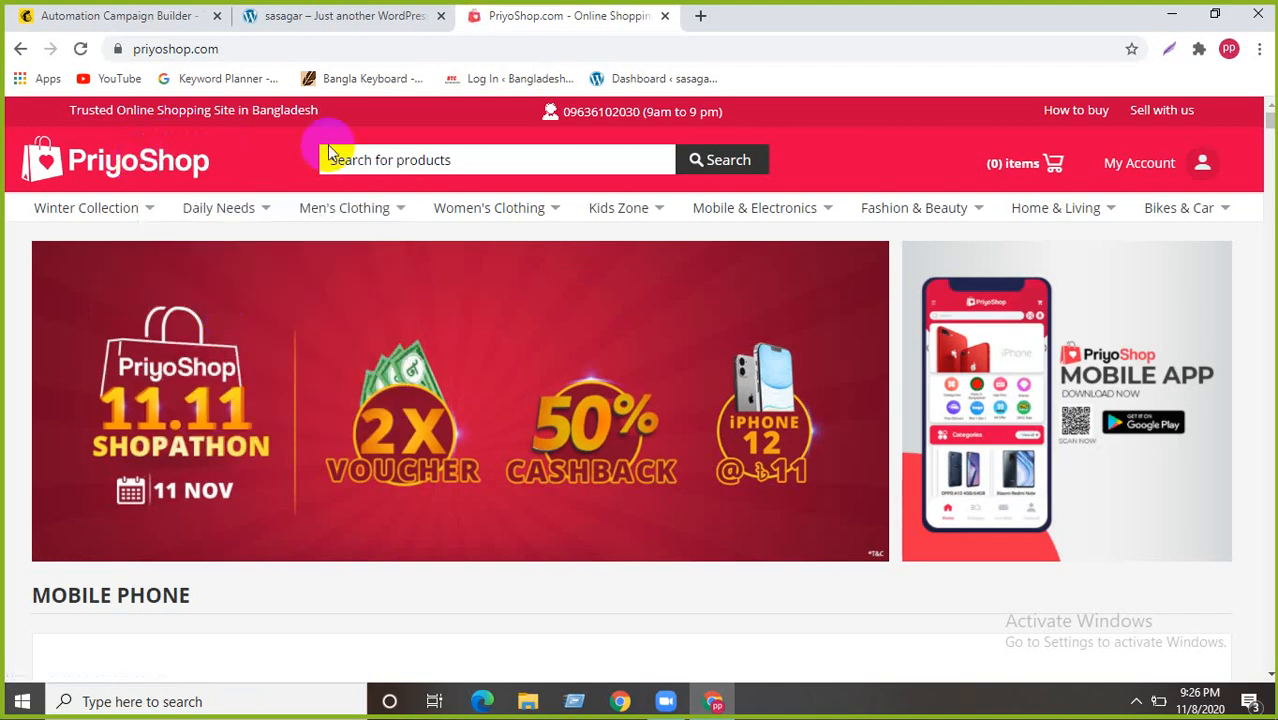
{"action": "key", "text": "ctrl+s"}
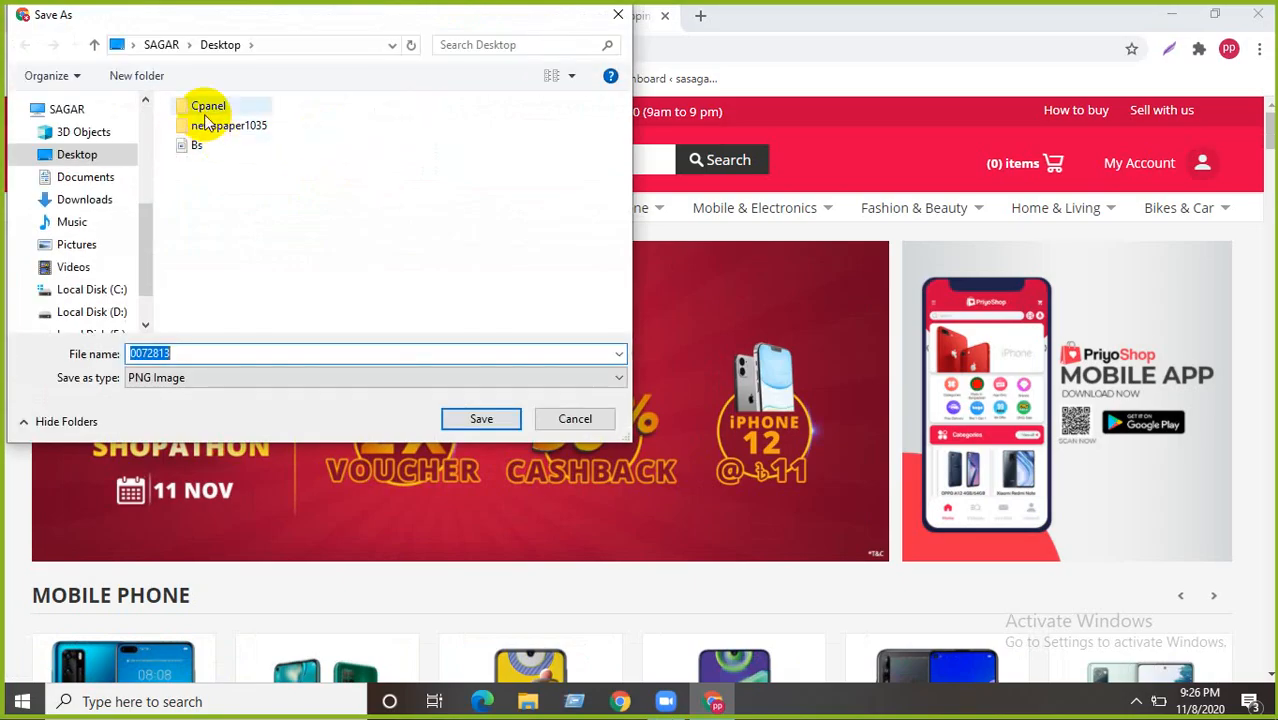
{"action": "left_click", "coordinate": [496, 417]}
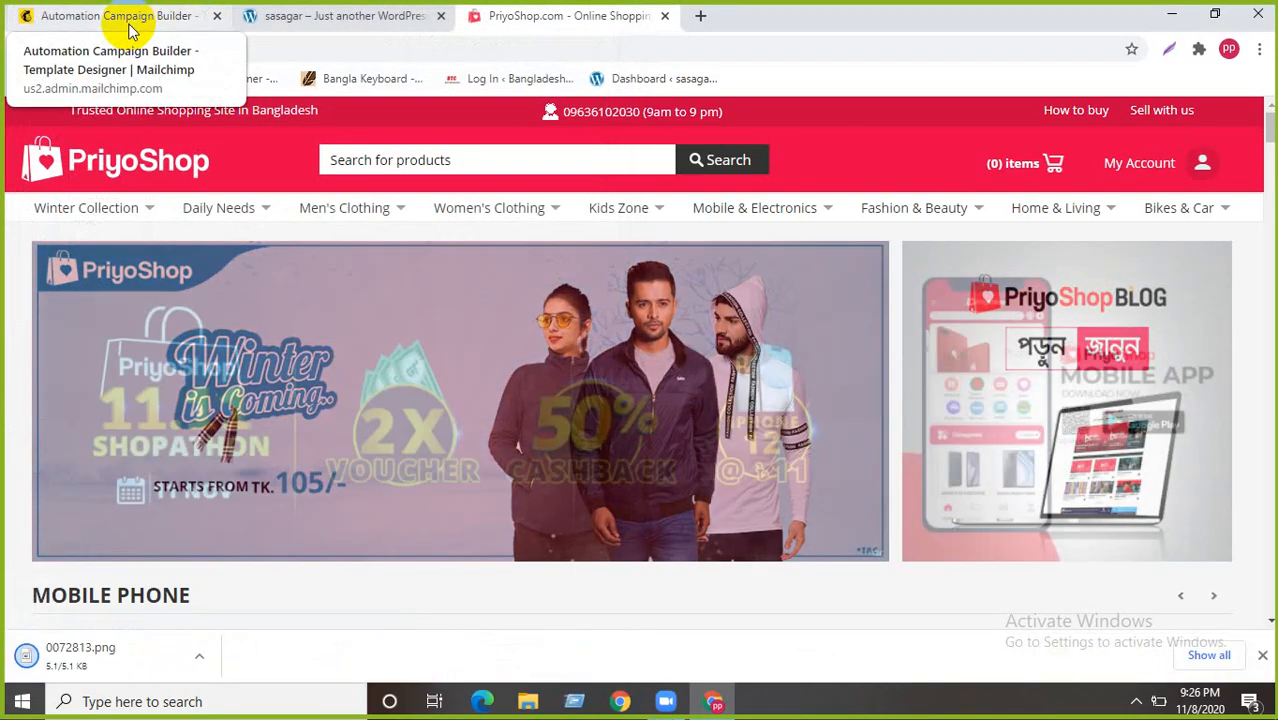
{"action": "left_click", "coordinate": [133, 20]}
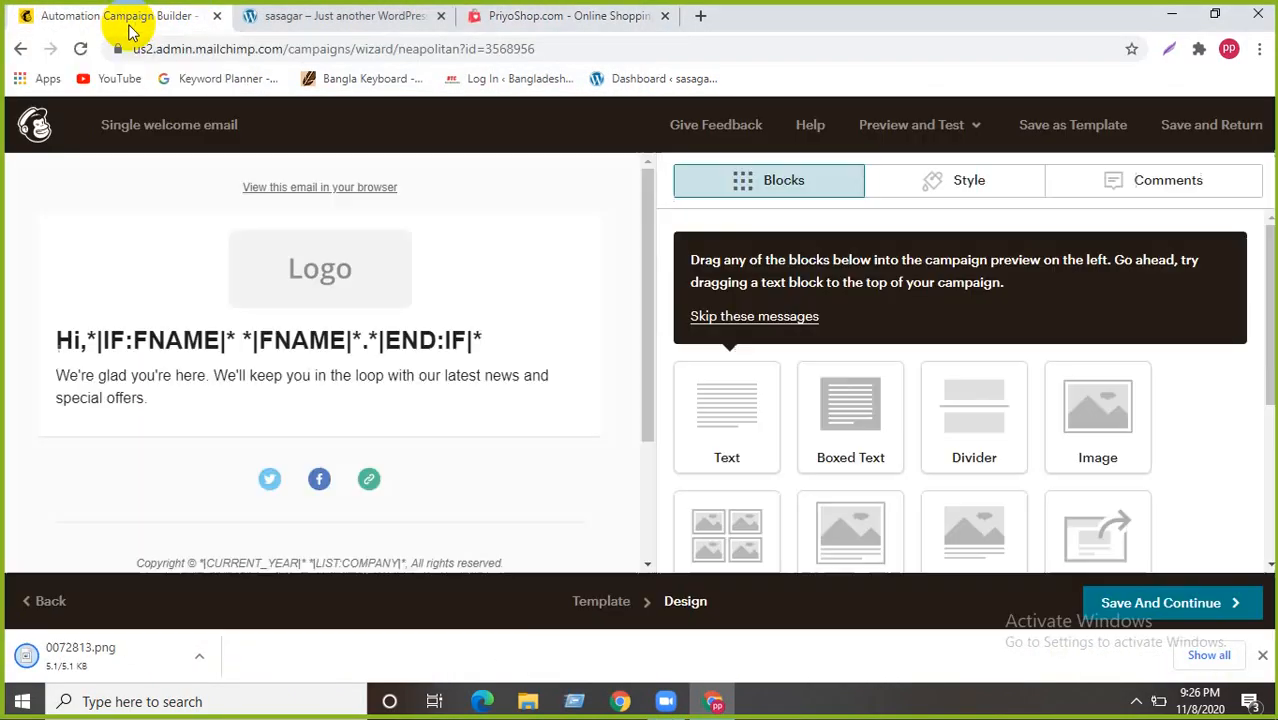
- Replace the email's Logo placeholder with the PriyoShop logo image
{"action": "left_click", "coordinate": [481, 244]}
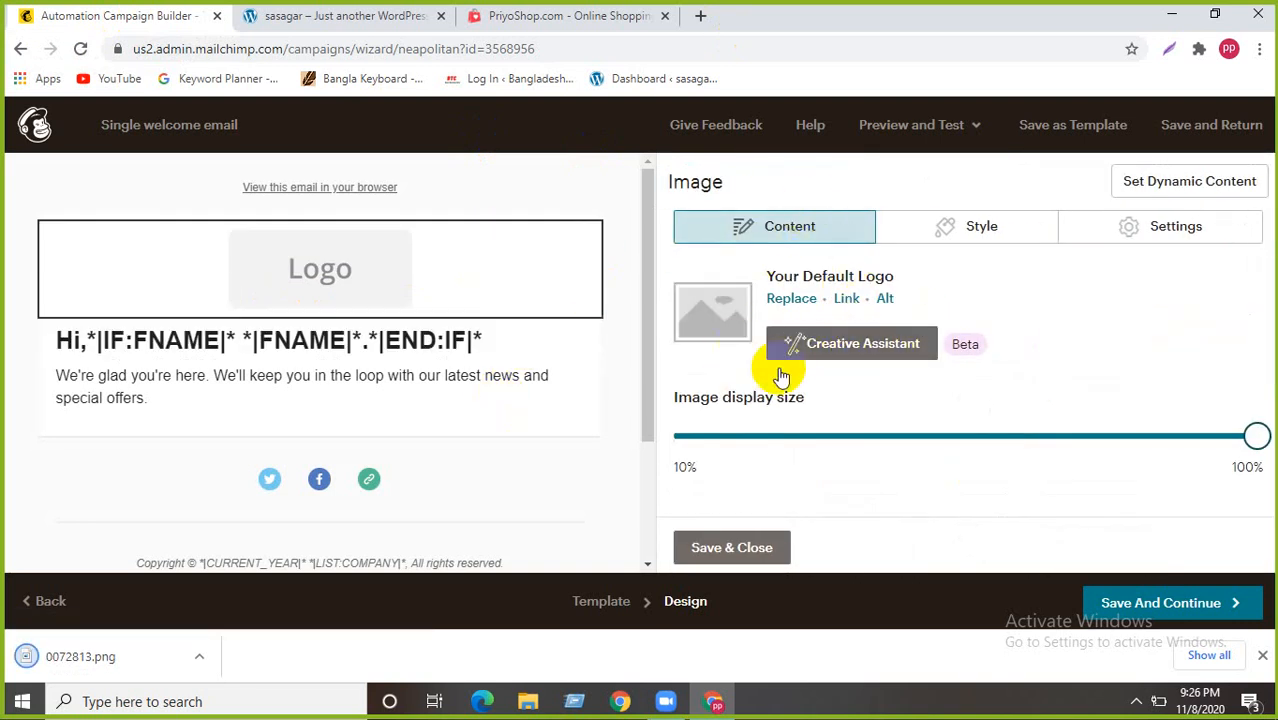
{"action": "left_click", "coordinate": [790, 298]}
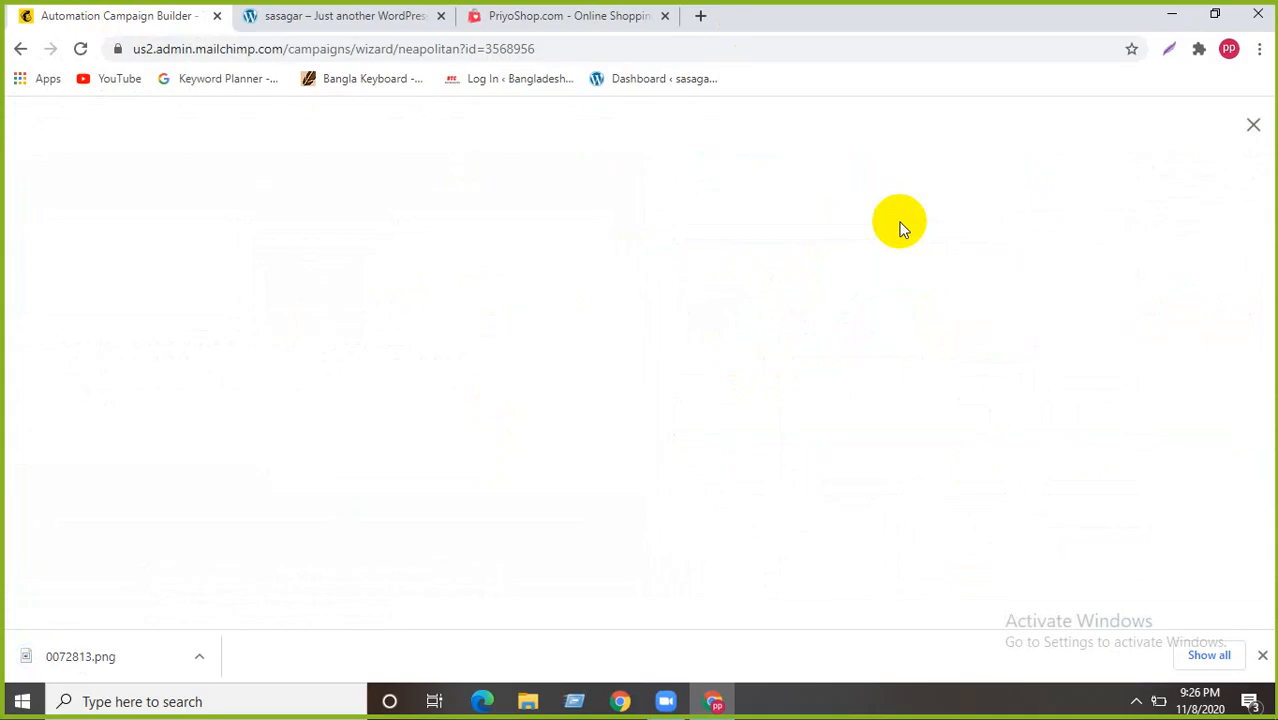
{"action": "left_click", "coordinate": [1262, 655]}
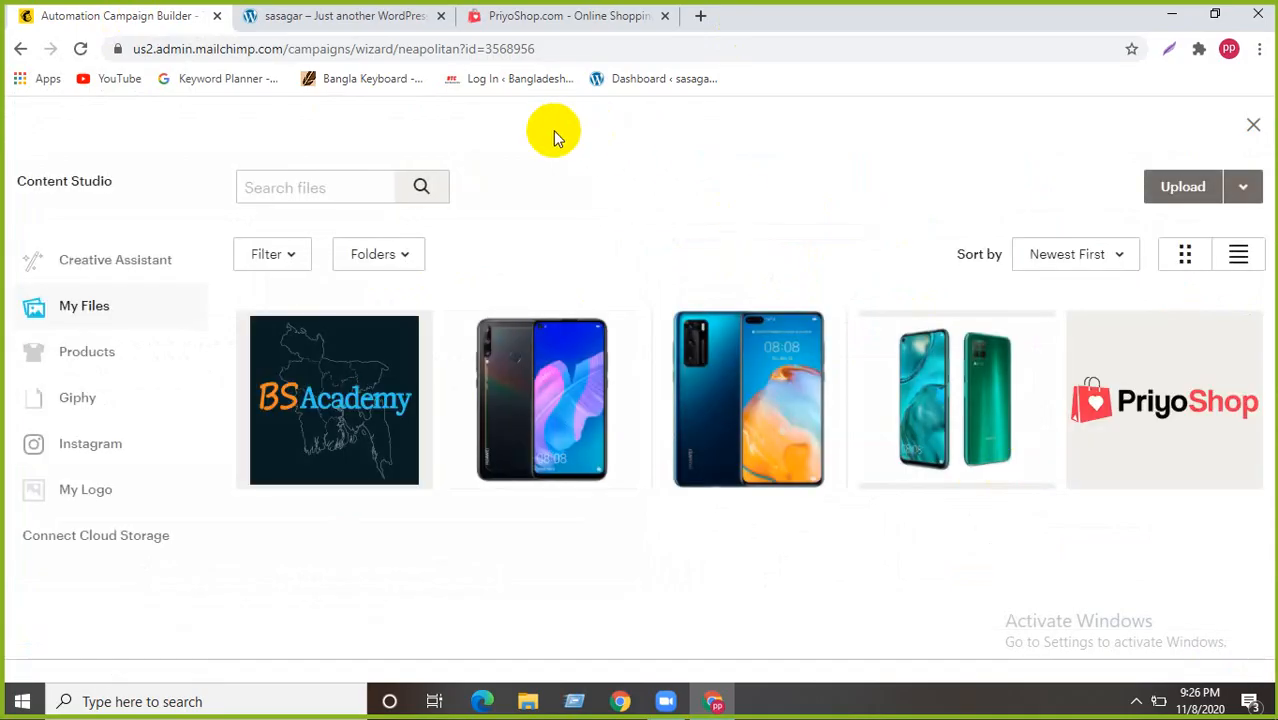
{"action": "left_click", "coordinate": [1155, 188]}
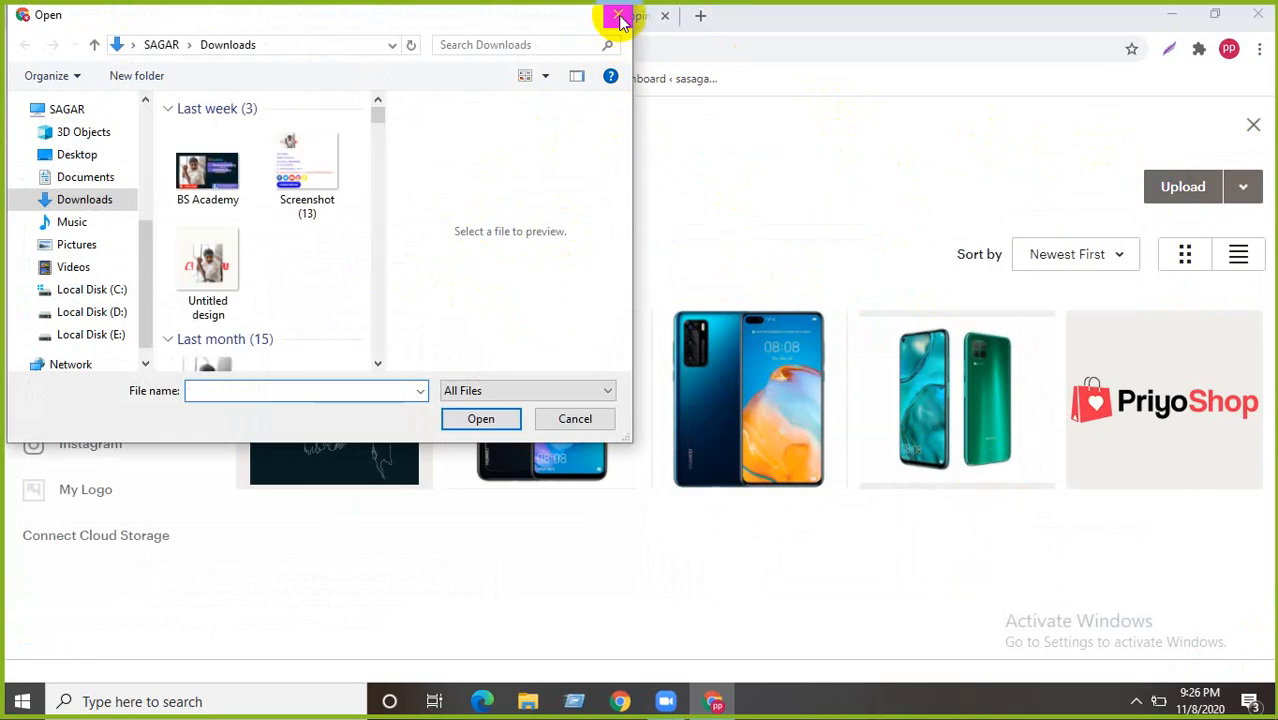
{"action": "left_click", "coordinate": [617, 15]}
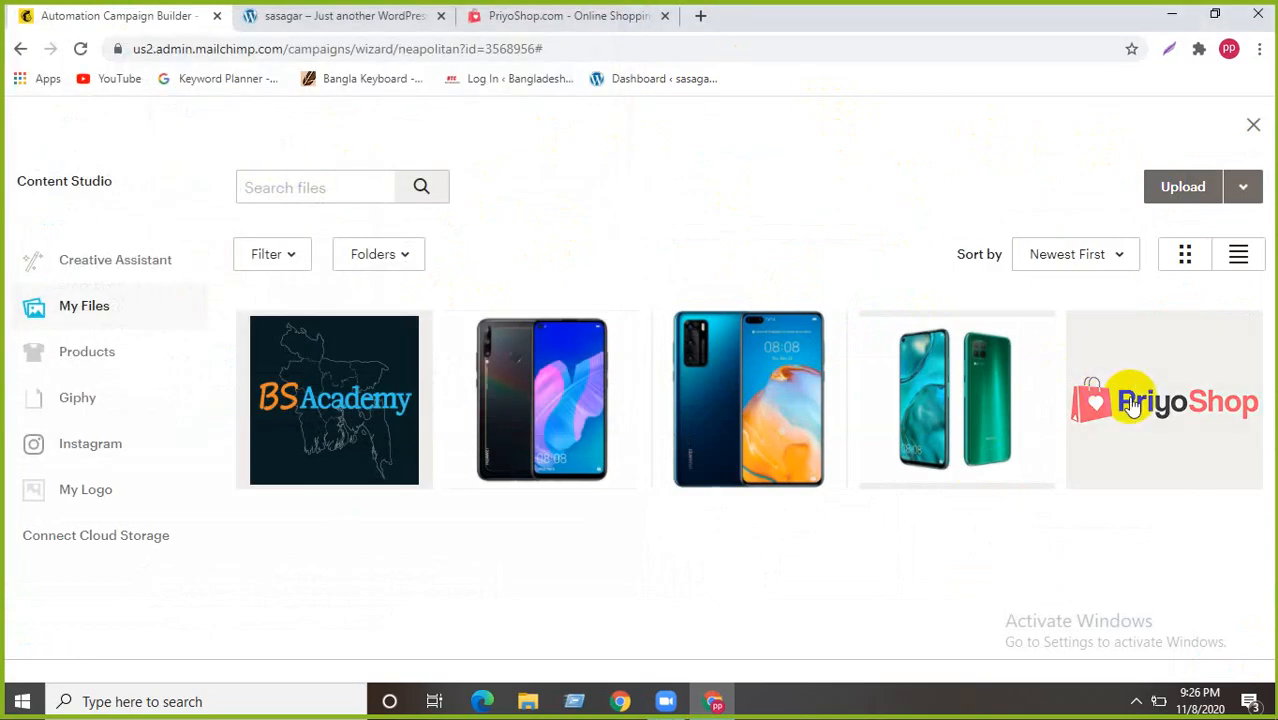
{"action": "left_click", "coordinate": [1130, 405]}
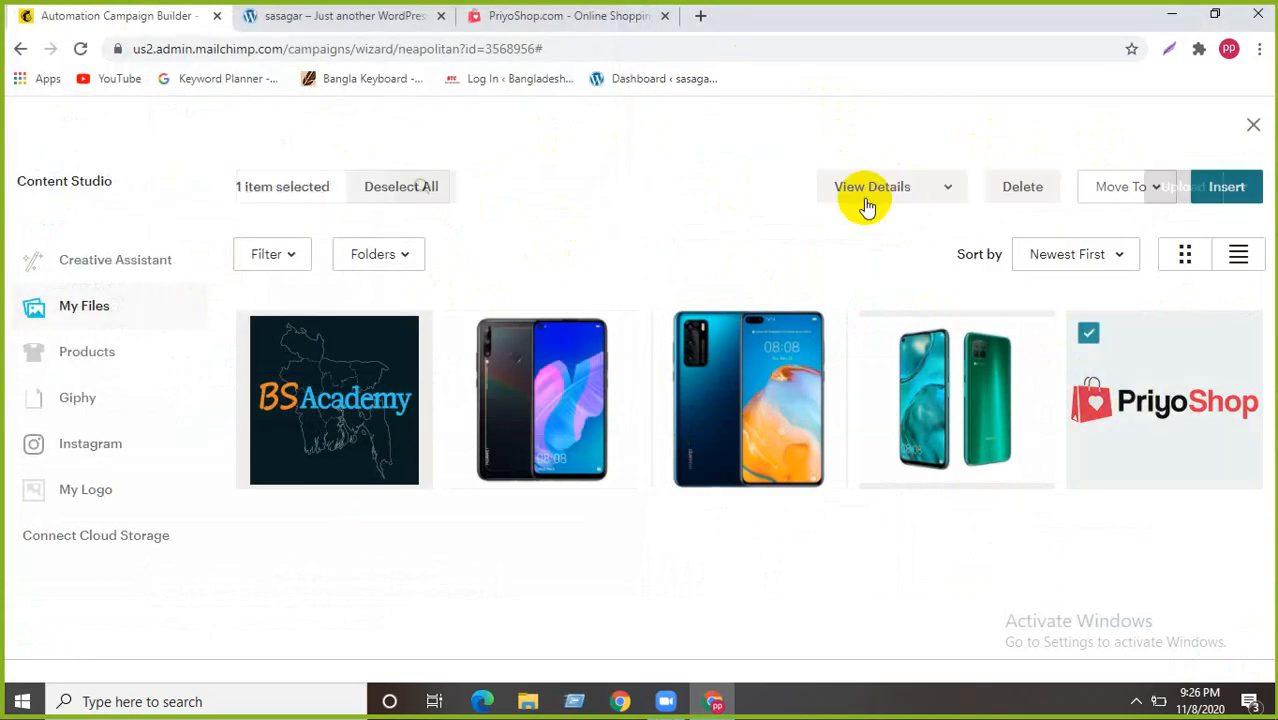
{"action": "left_click", "coordinate": [1226, 189]}
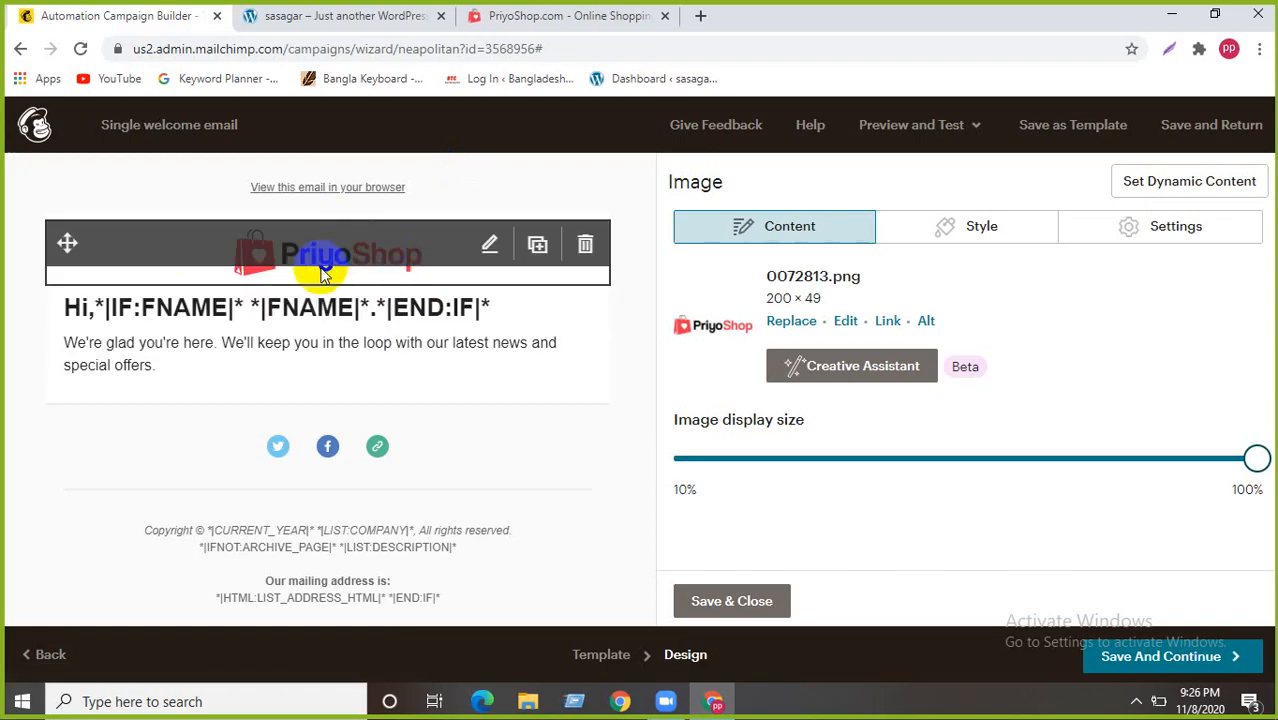
{"action": "left_click", "coordinate": [545, 16]}
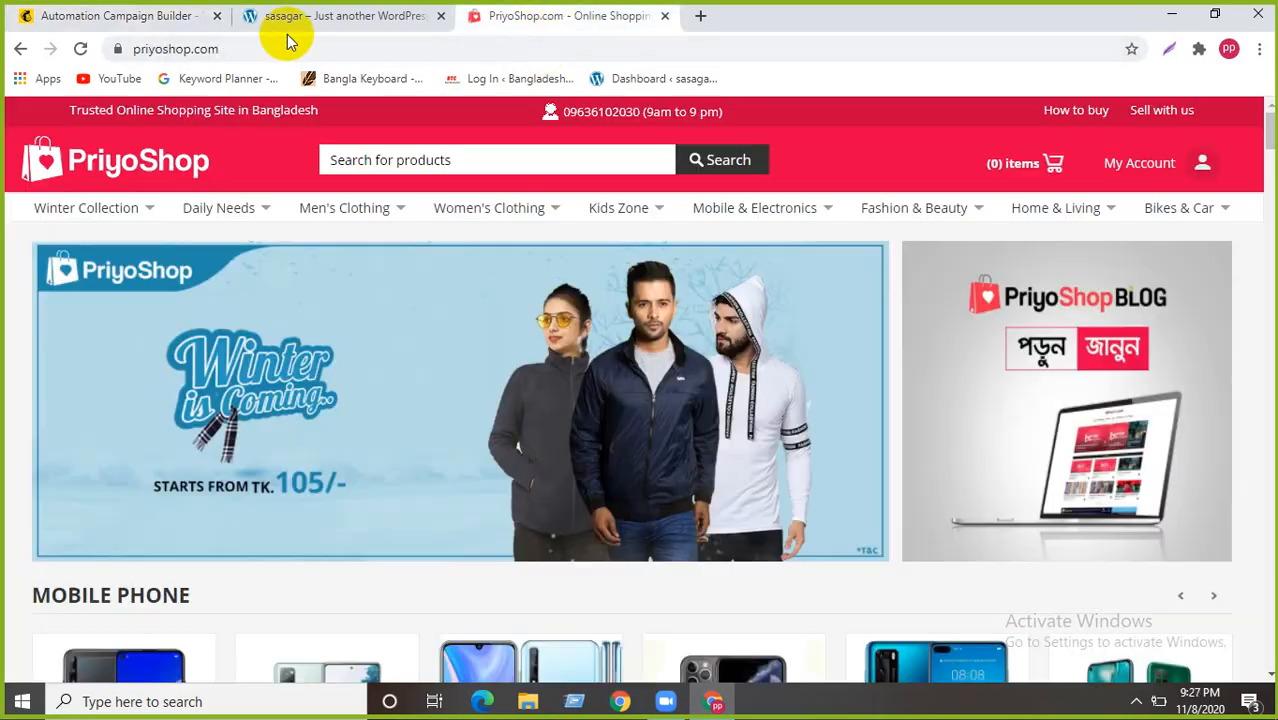
{"action": "left_click", "coordinate": [200, 48]}
{"action": "right_click", "coordinate": [200, 48]}
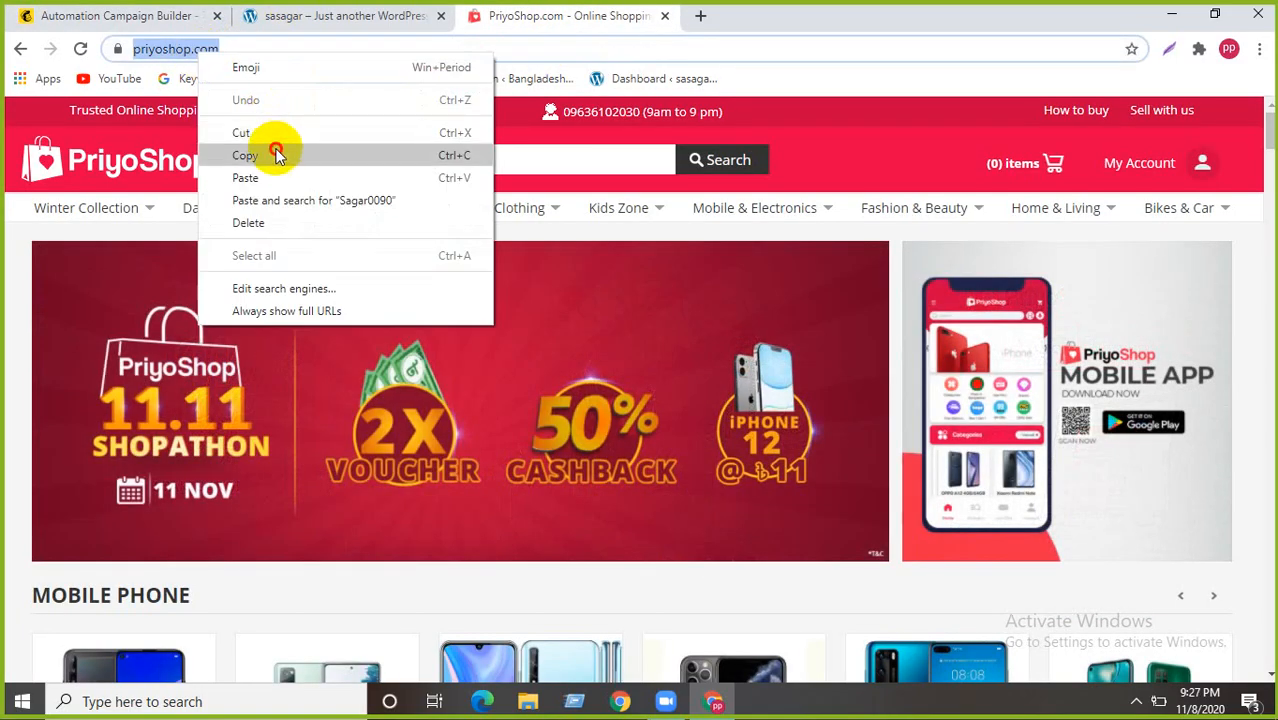
{"action": "left_click", "coordinate": [276, 152]}
{"action": "left_click", "coordinate": [171, 17]}
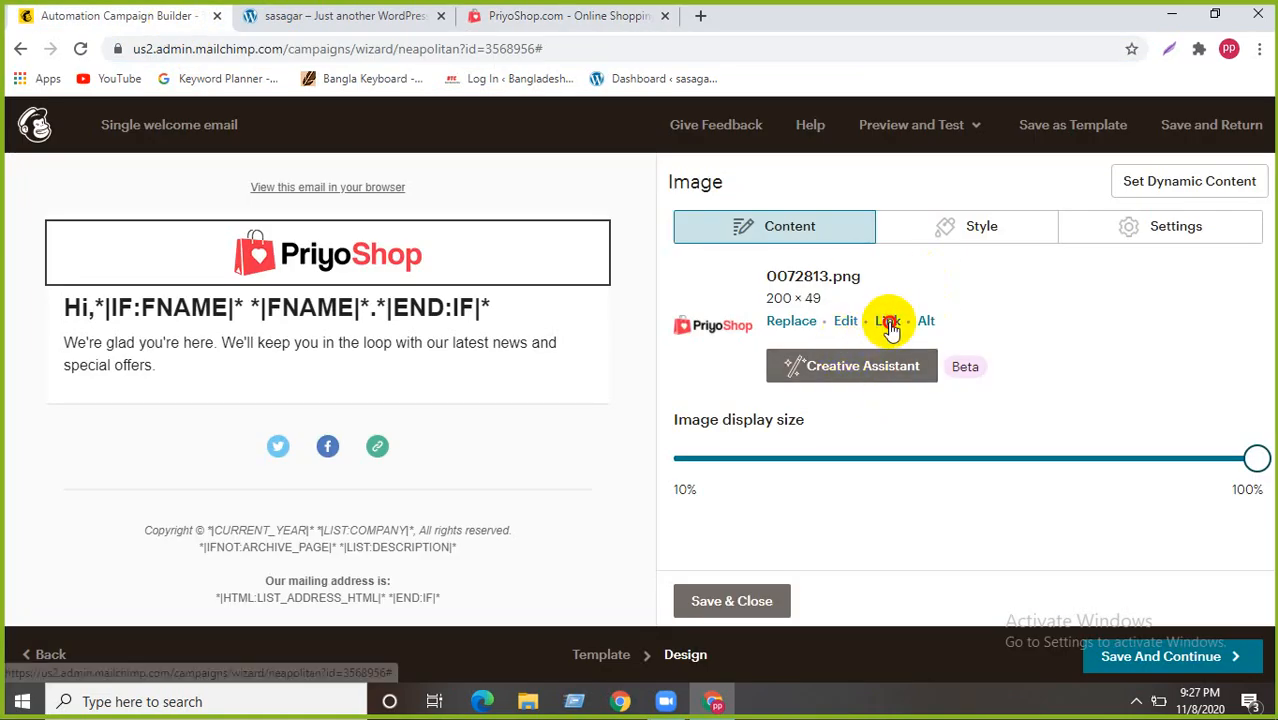
{"action": "left_click", "coordinate": [888, 321]}
{"action": "key", "text": "ctrl+v"}
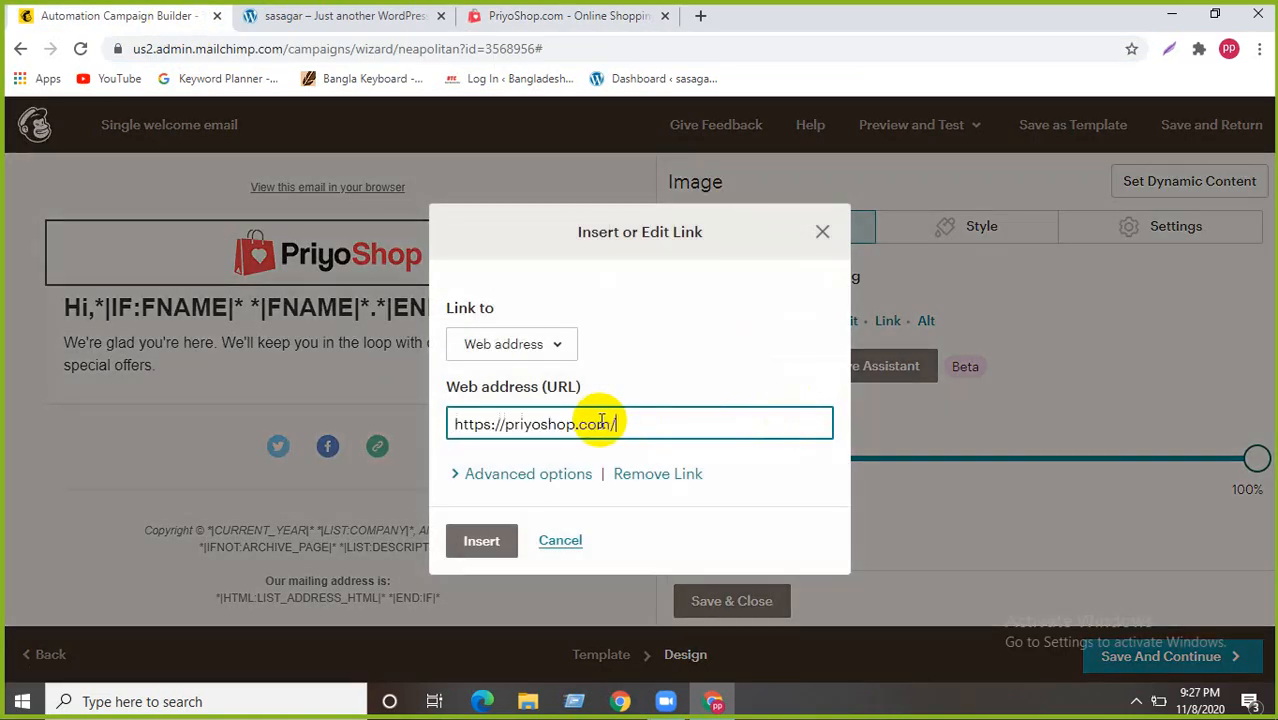
{"action": "left_click", "coordinate": [481, 540]}
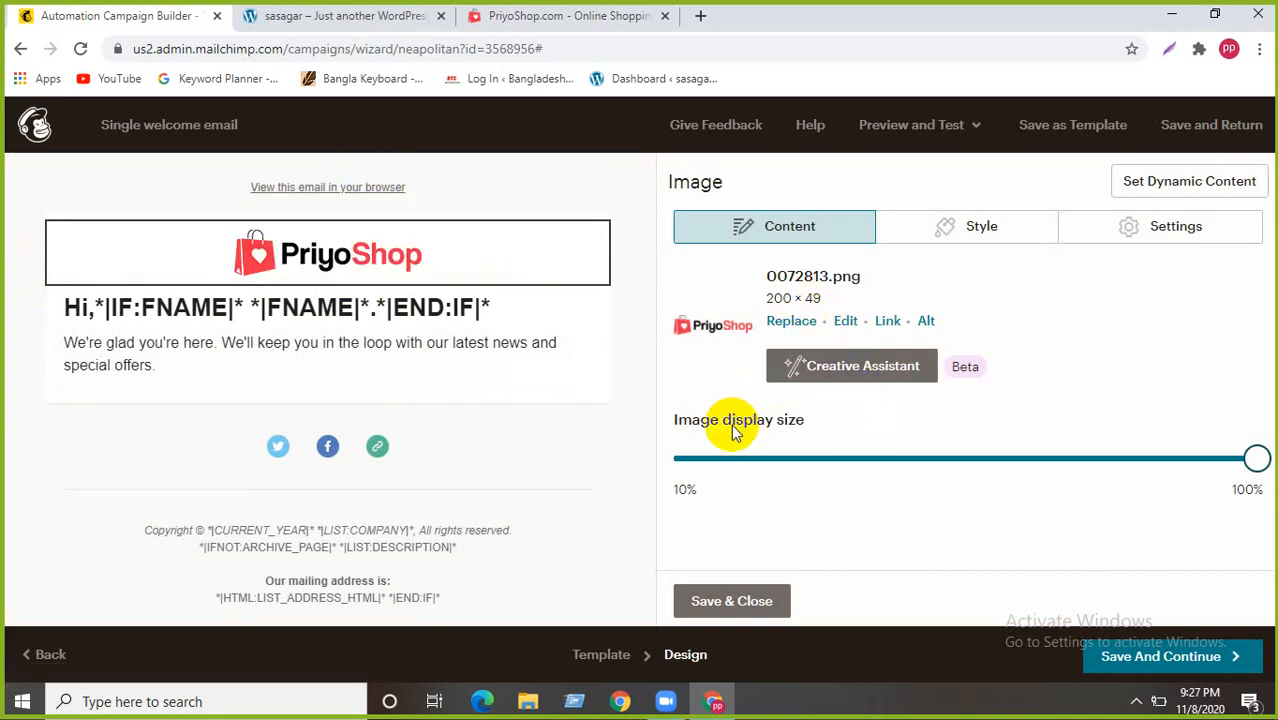
- Keep the PriyoShop logo's border style set to None
{"action": "left_click", "coordinate": [937, 230]}
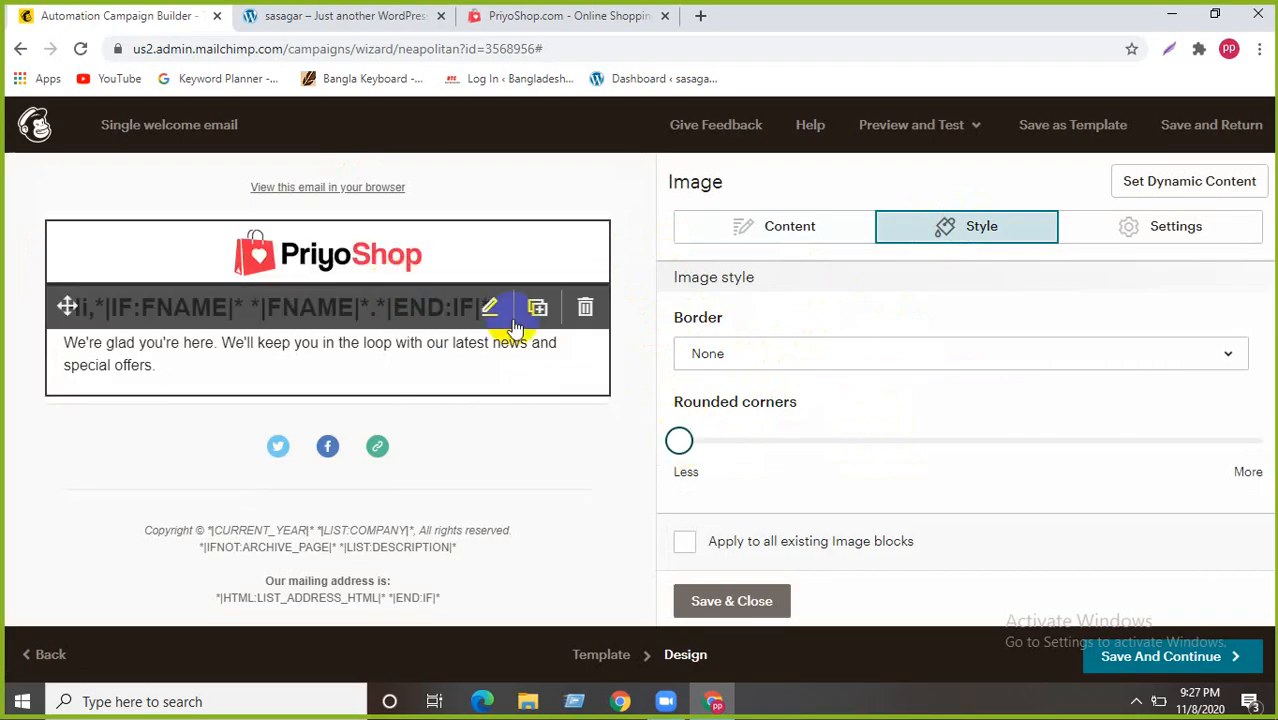
{"action": "left_click", "coordinate": [880, 354]}
{"action": "left_click", "coordinate": [797, 250]}
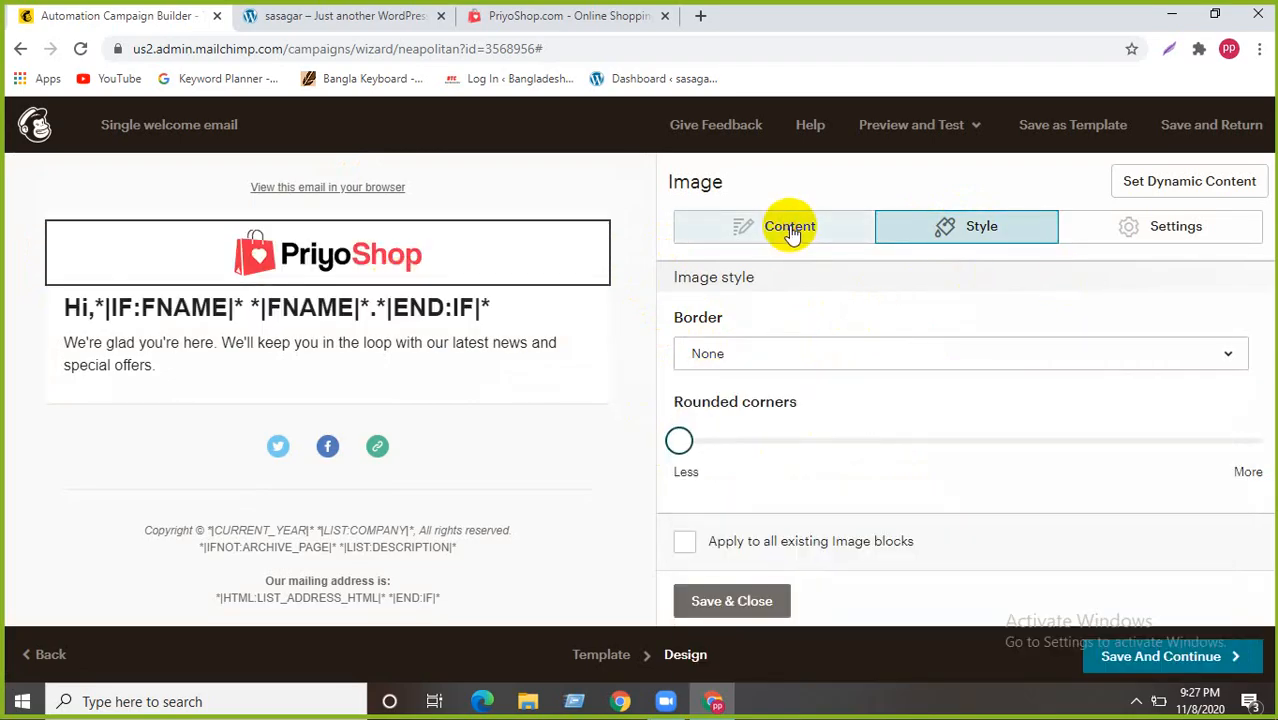
{"action": "left_click", "coordinate": [790, 226]}
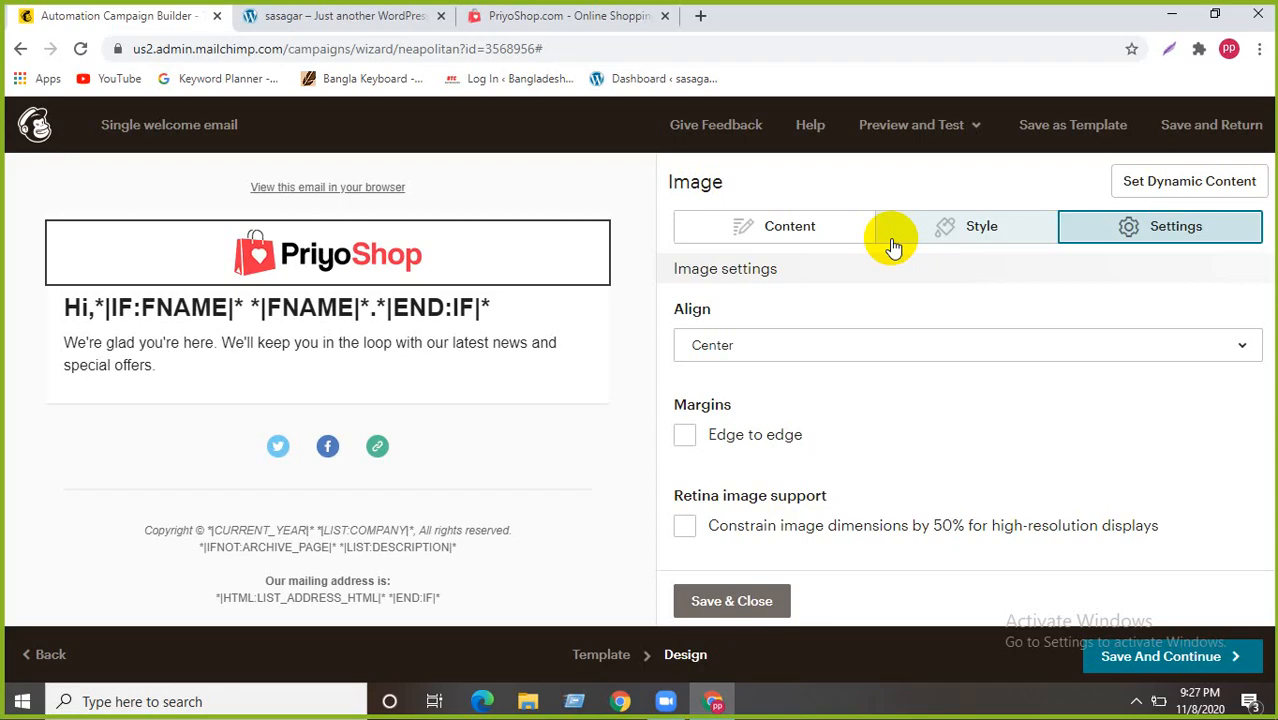
- Keep the logo aligned Center, then save and close the logo block
{"action": "scroll", "coordinate": [770, 440], "scroll_direction": "down", "scroll_amount": 1}
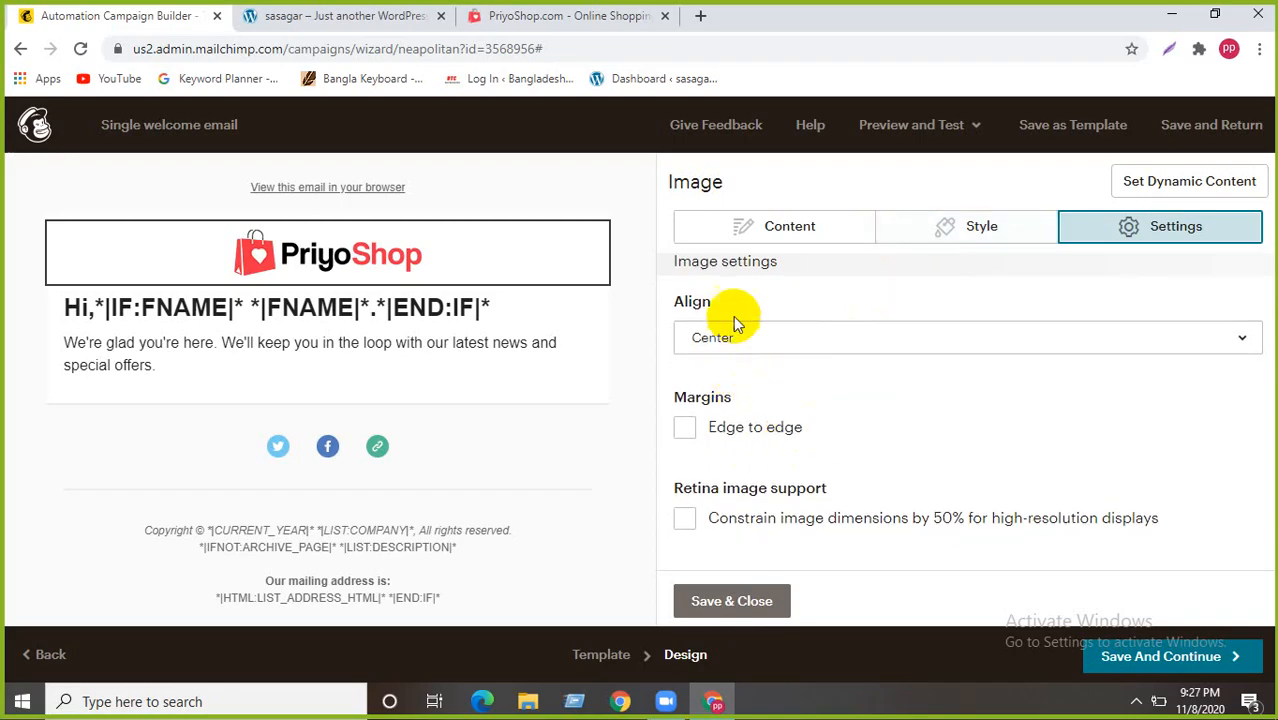
{"action": "left_click", "coordinate": [748, 341]}
{"action": "left_click", "coordinate": [749, 341]}
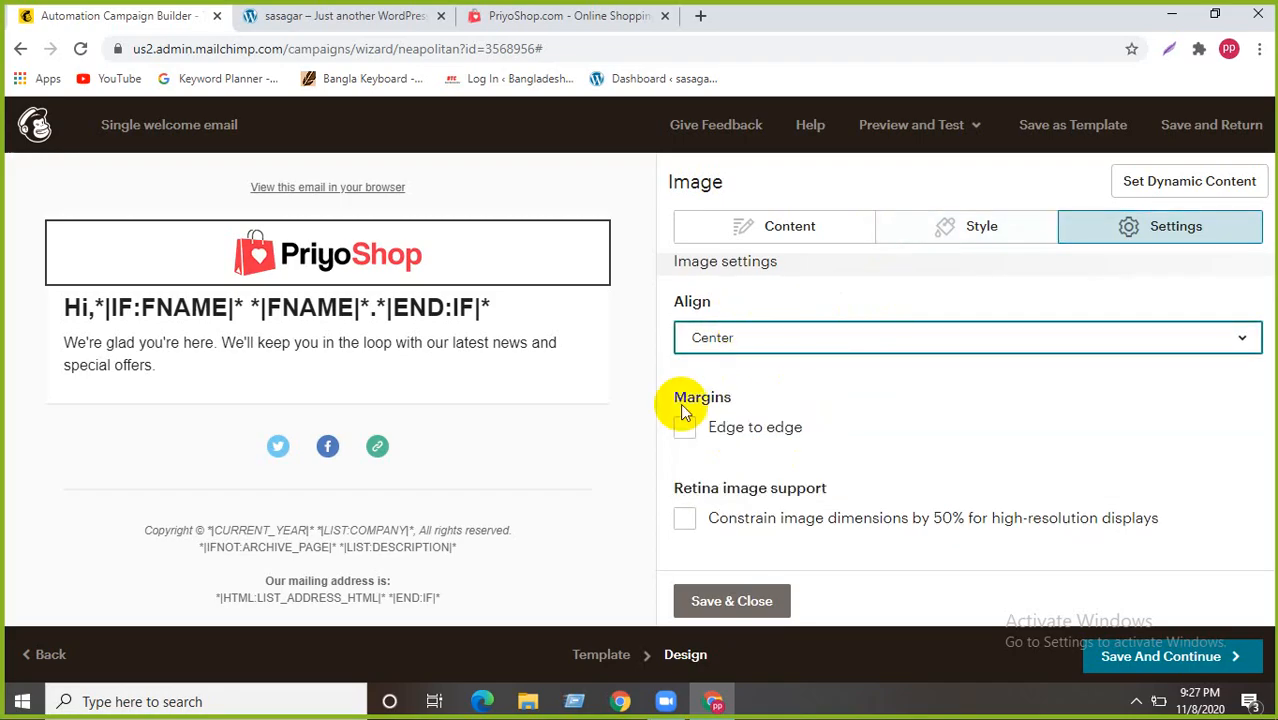
{"action": "scroll", "coordinate": [679, 405], "scroll_direction": "up", "scroll_amount": 1}
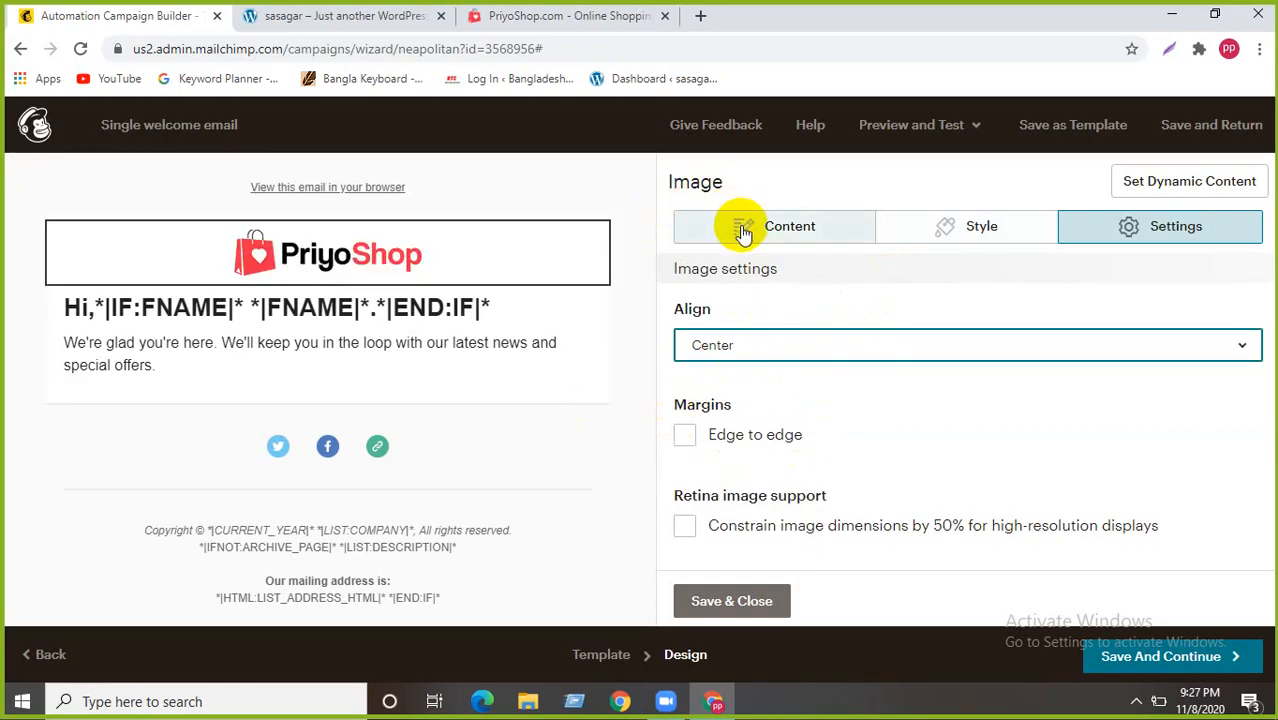
{"action": "mouse_move", "coordinate": [428, 248]}
{"action": "left_click", "coordinate": [222, 261]}
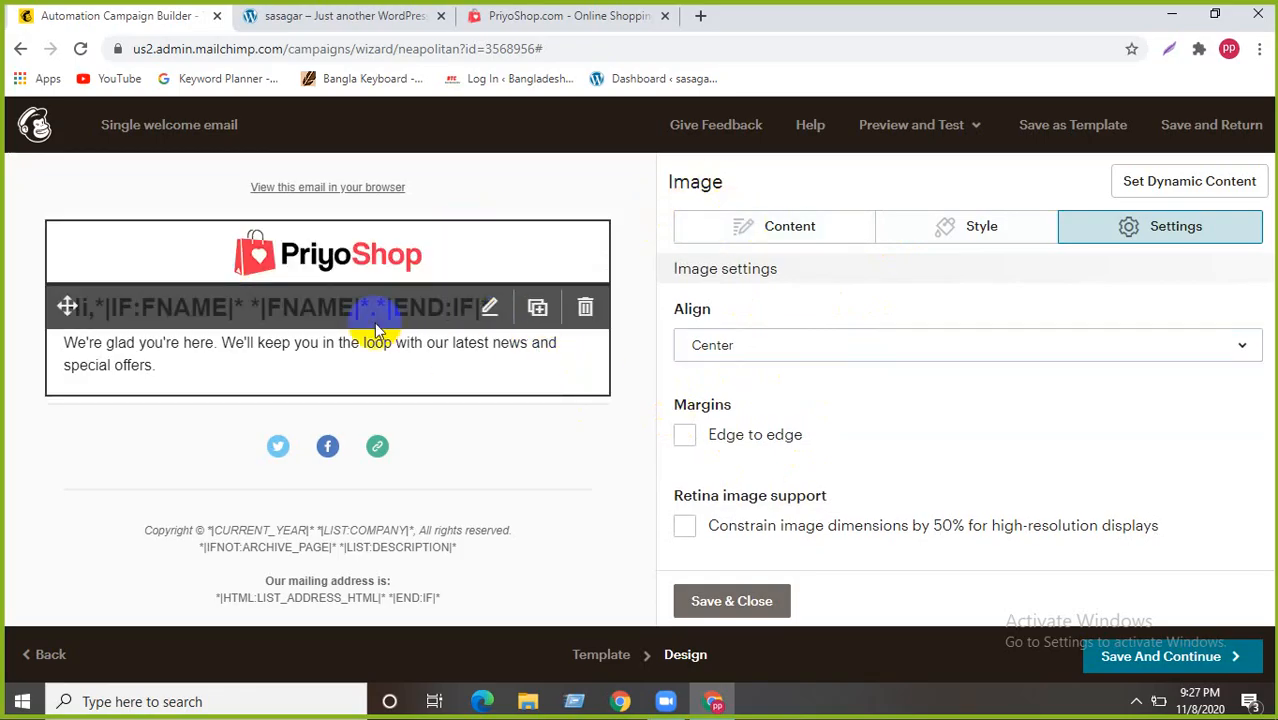
{"action": "left_click", "coordinate": [718, 225]}
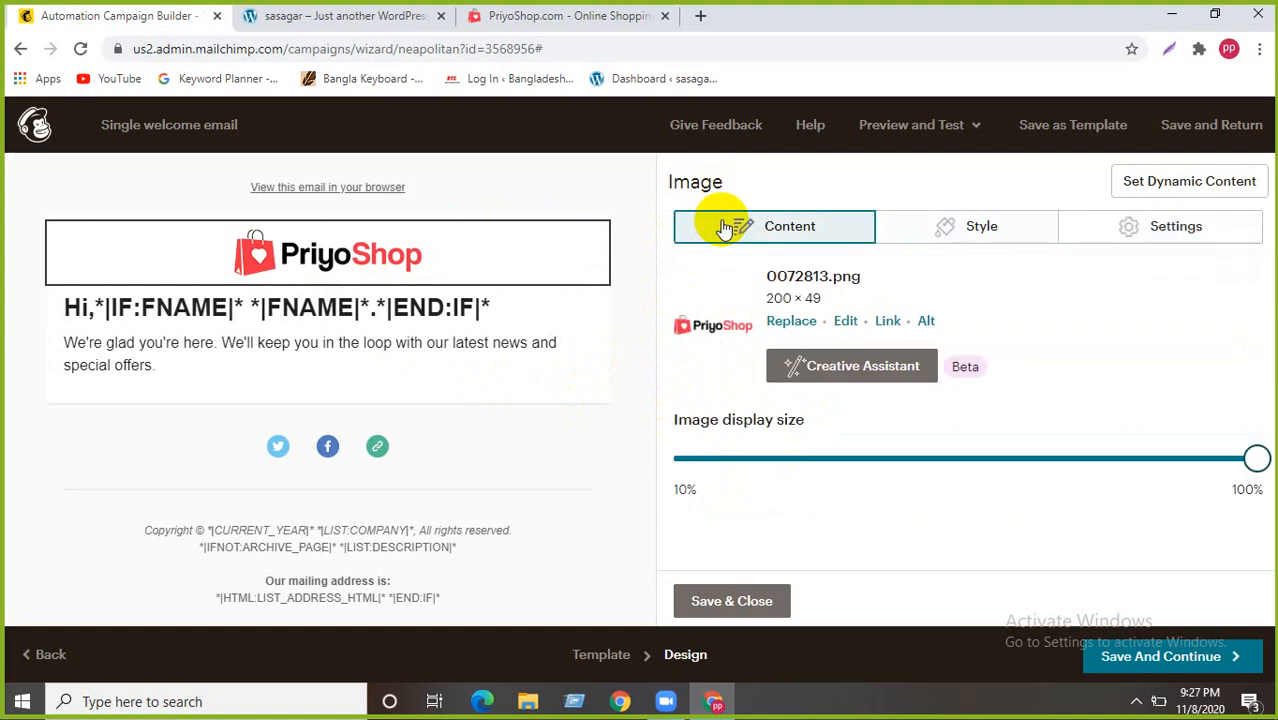
{"action": "left_click", "coordinate": [731, 600]}
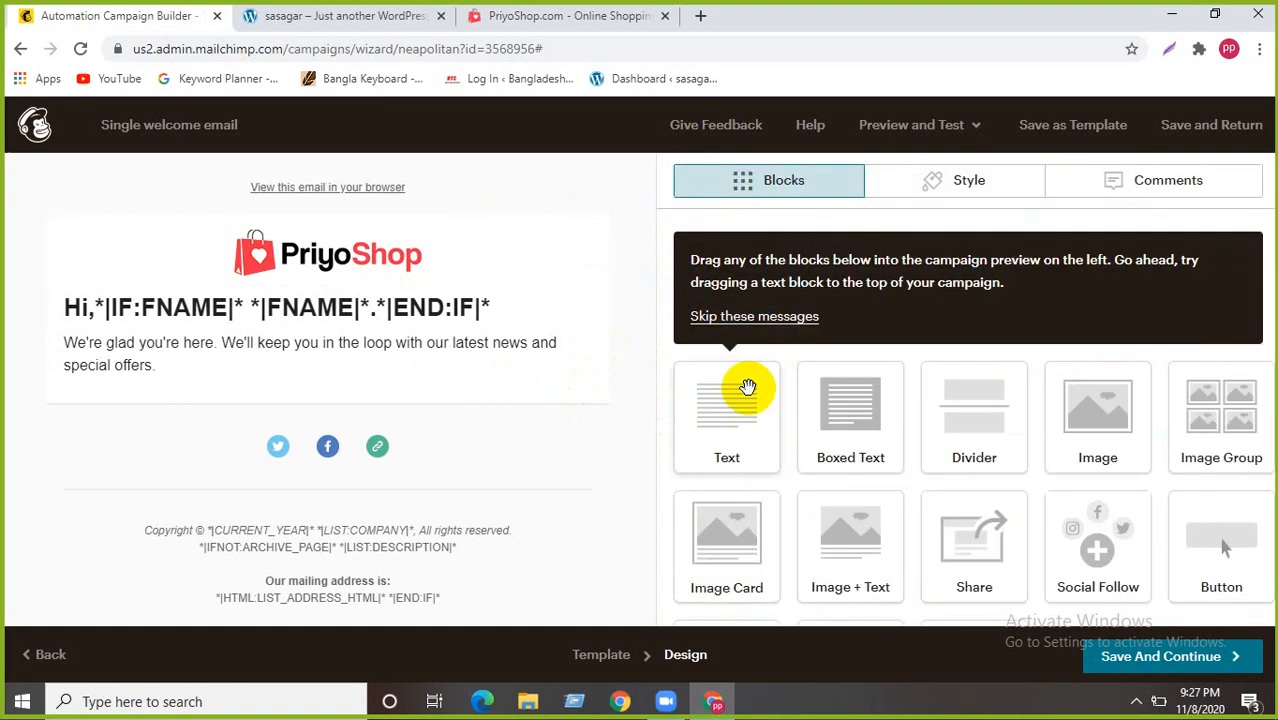
- Add a Text block under the logo and replace its placeholder with 'Best Online Shop In Bd'
{"action": "left_click_drag", "start_coordinate": [708, 412], "coordinate": [242, 251]}
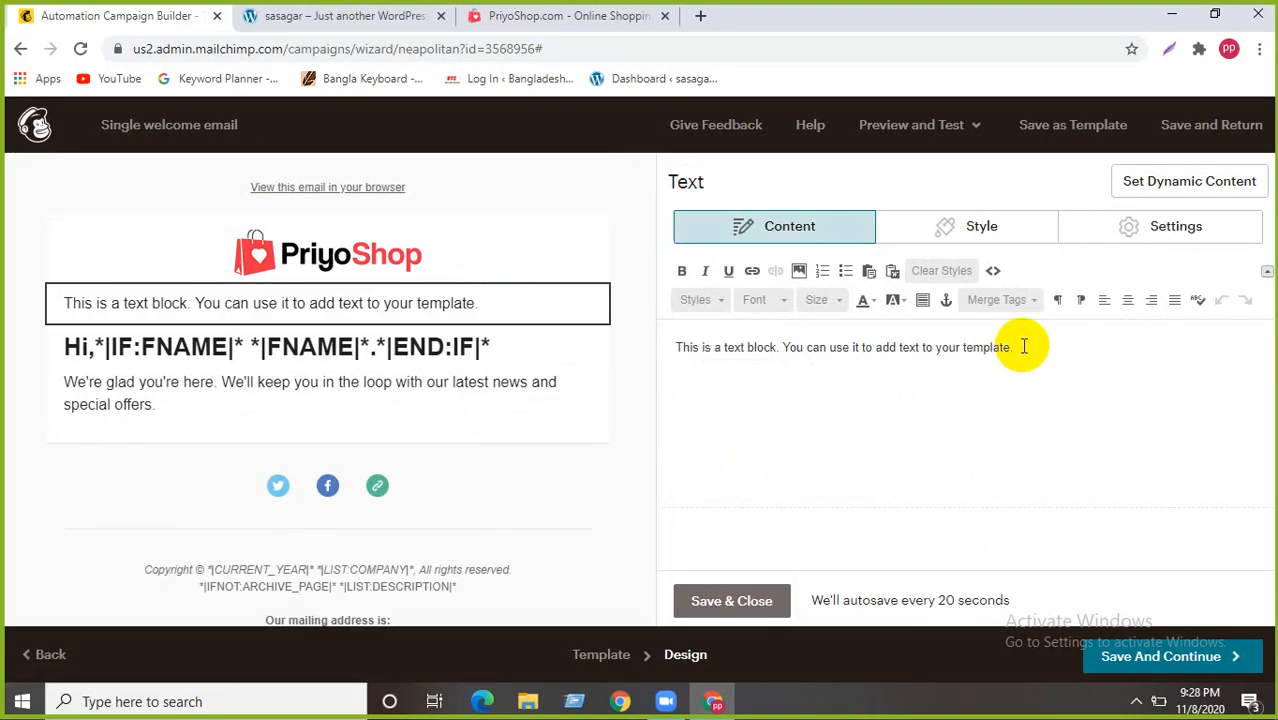
{"action": "left_click_drag", "start_coordinate": [1015, 347], "coordinate": [652, 328]}
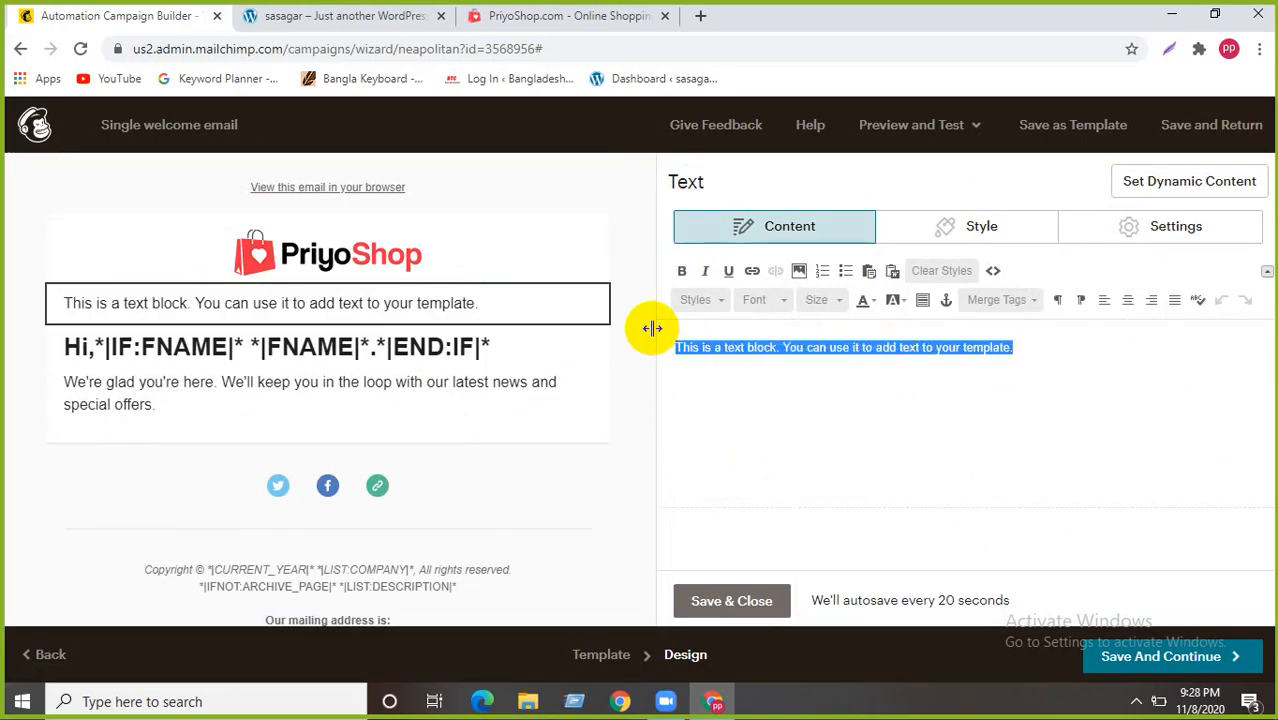
{"action": "type", "text": "Best Online Shop In"}
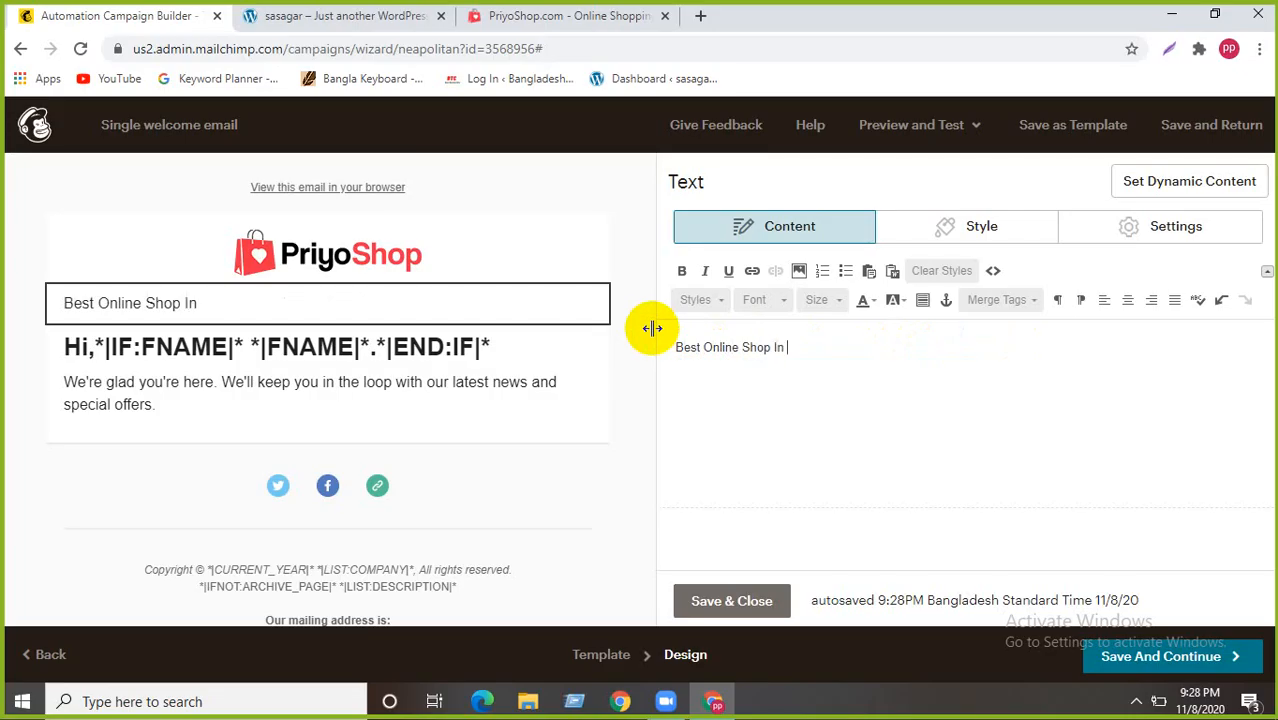
{"action": "type", "text": "Bd"}
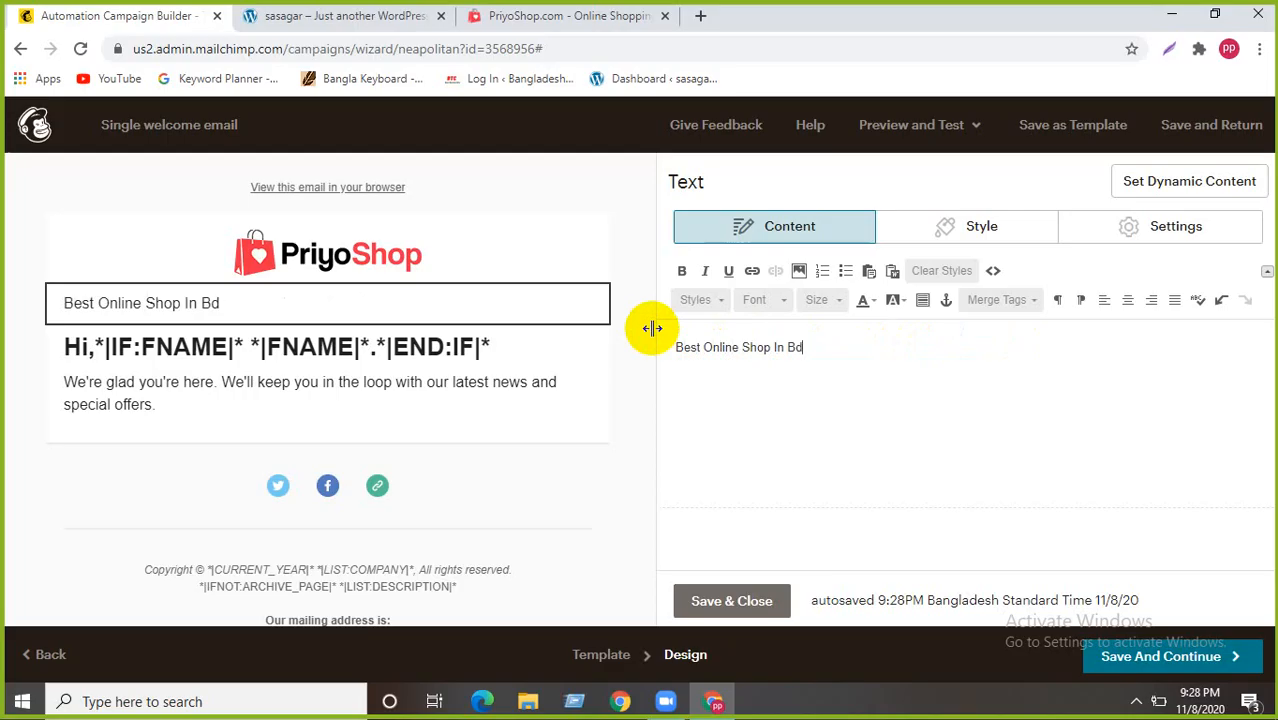
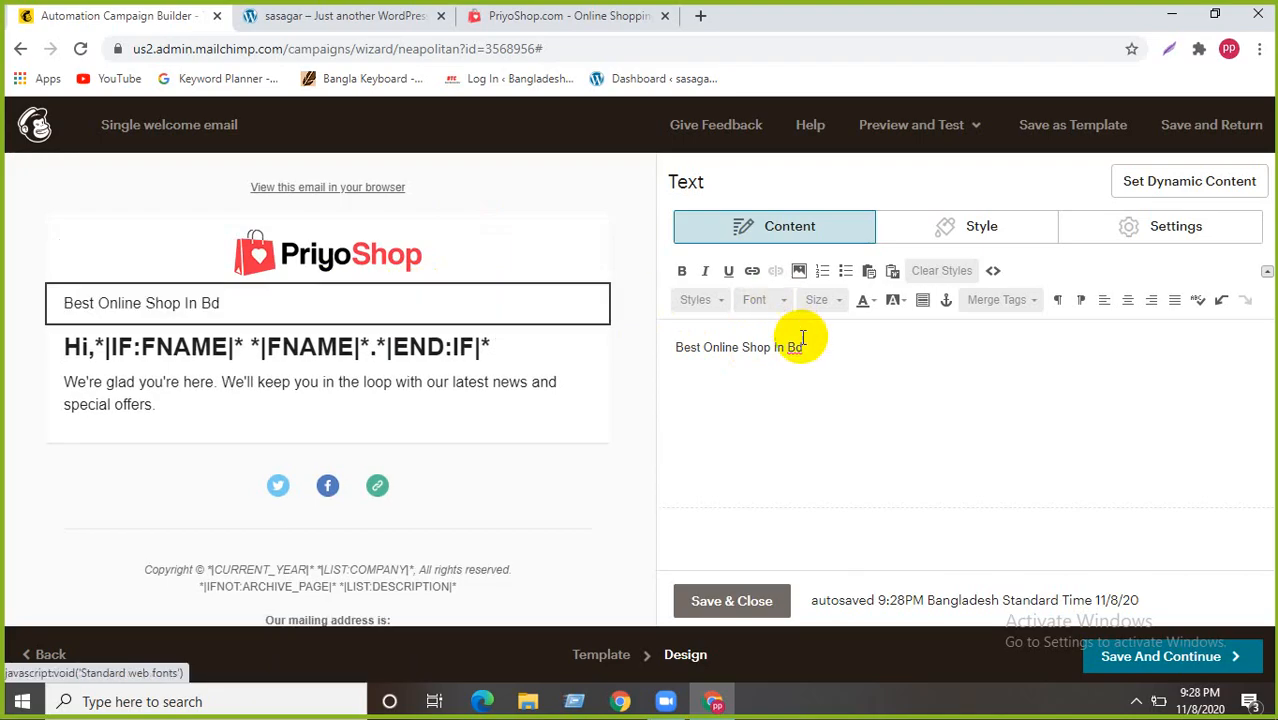
- Make the 'Best Online Shop In Bd' heading bold, italic and centred, then close its editor
{"action": "left_click_drag", "start_coordinate": [803, 347], "coordinate": [685, 345]}
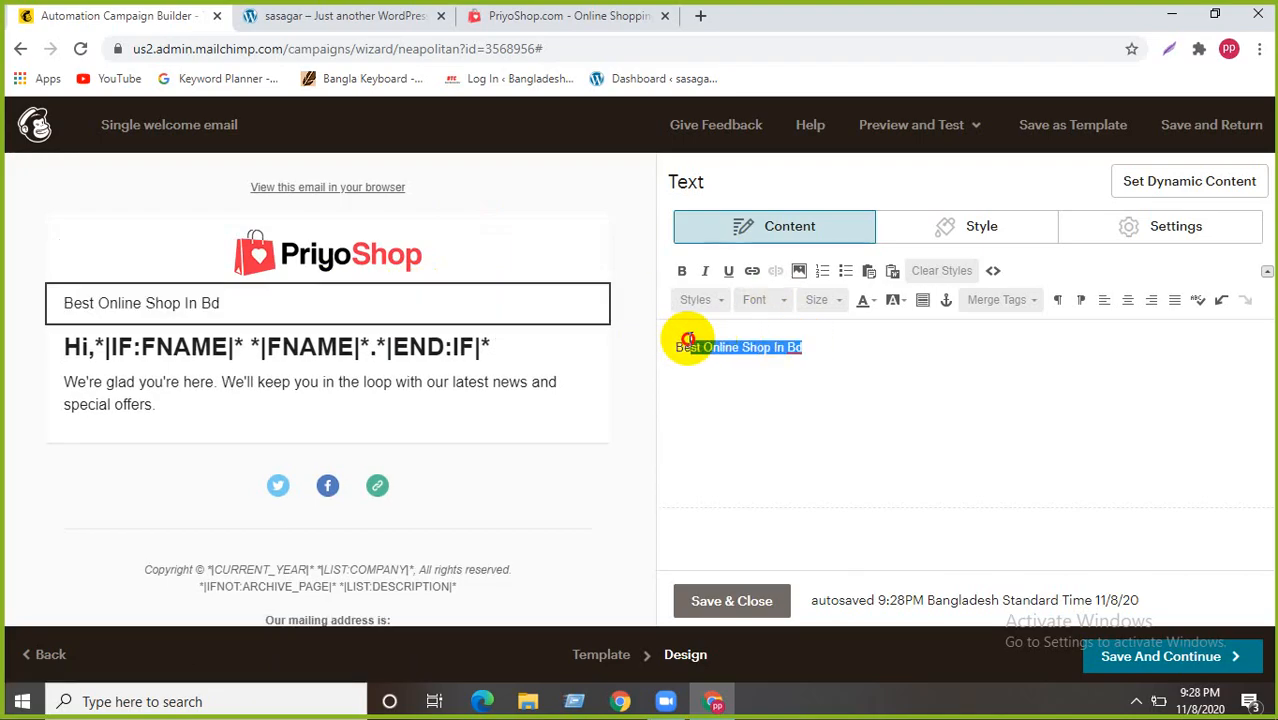
{"action": "left_click", "coordinate": [682, 270]}
{"action": "left_click", "coordinate": [705, 271]}
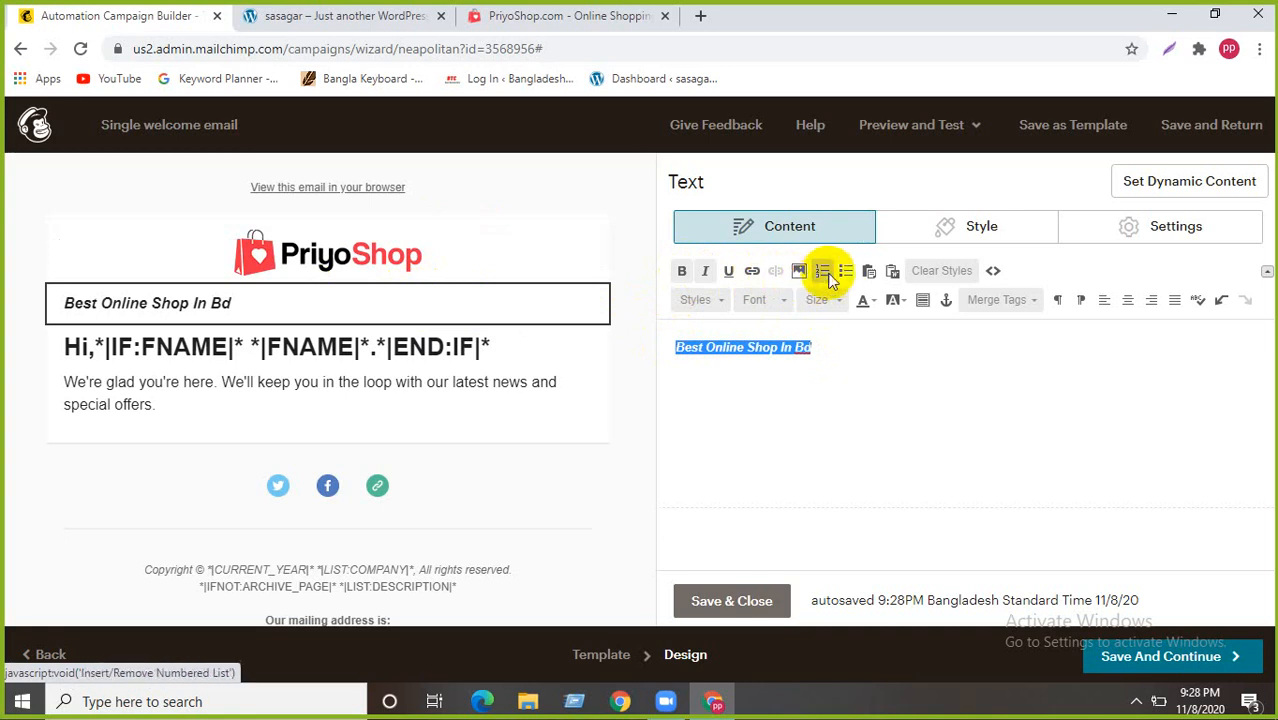
{"action": "left_click", "coordinate": [1127, 305]}
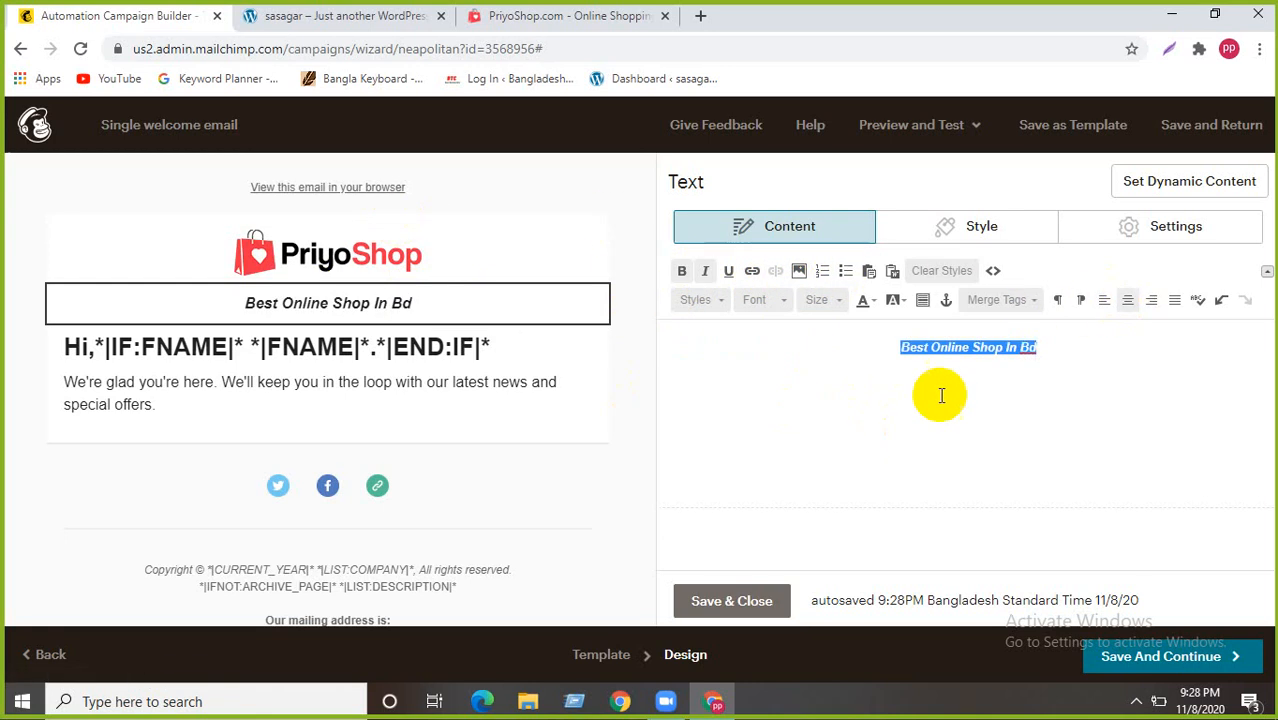
{"action": "left_click", "coordinate": [1067, 348]}
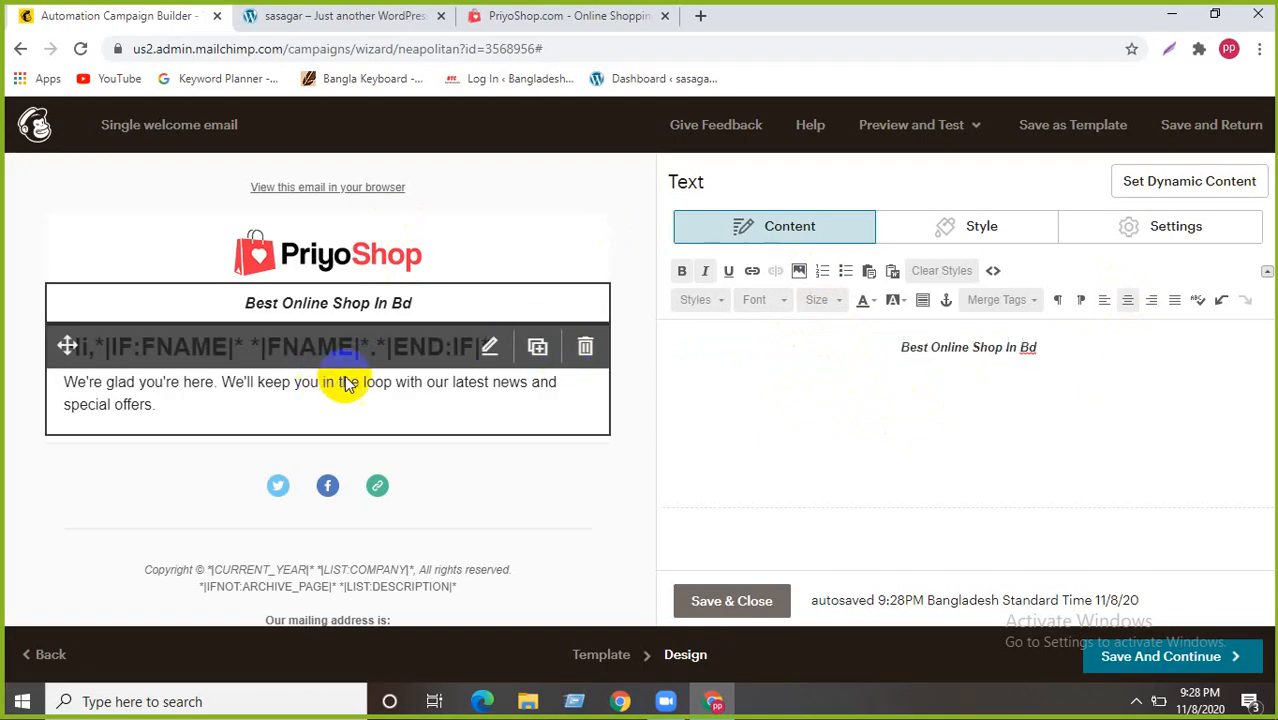
{"action": "left_click", "coordinate": [489, 346]}
- In the greeting block, replace the welcome sentence with 'Thanks For Subscribing'
{"action": "left_click", "coordinate": [406, 408]}
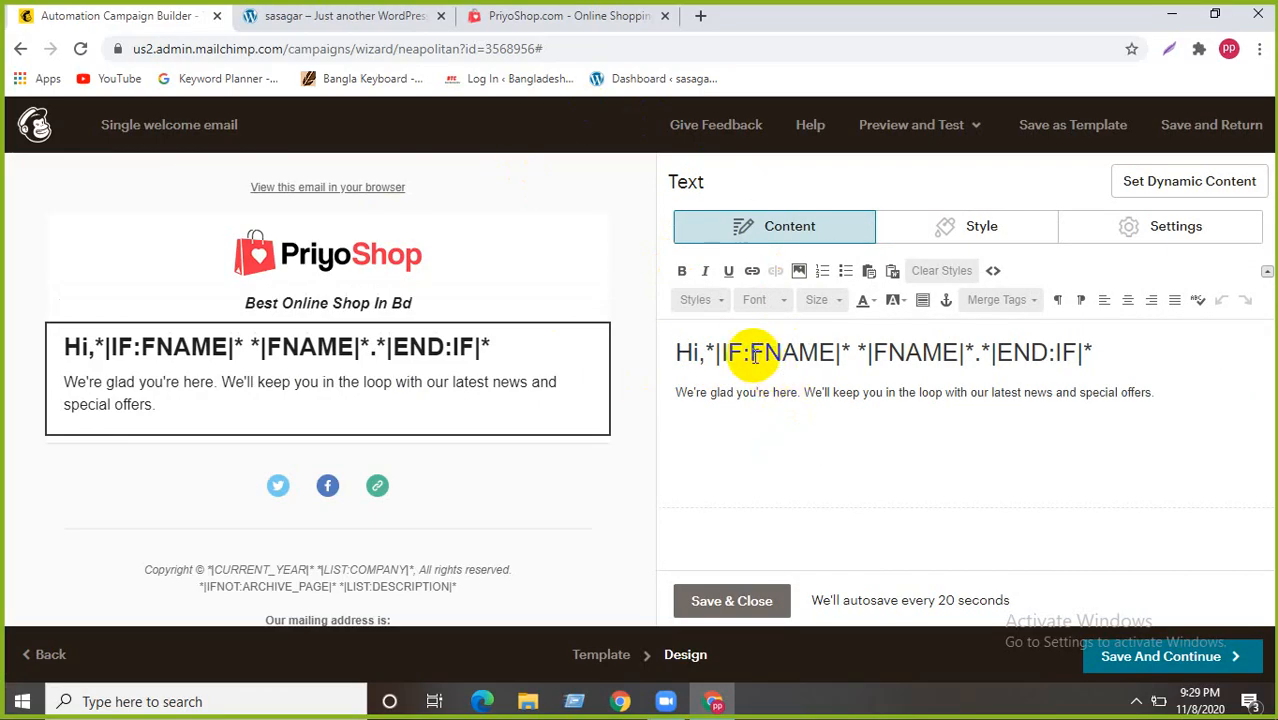
{"action": "left_click_drag", "start_coordinate": [748, 352], "coordinate": [1078, 352]}
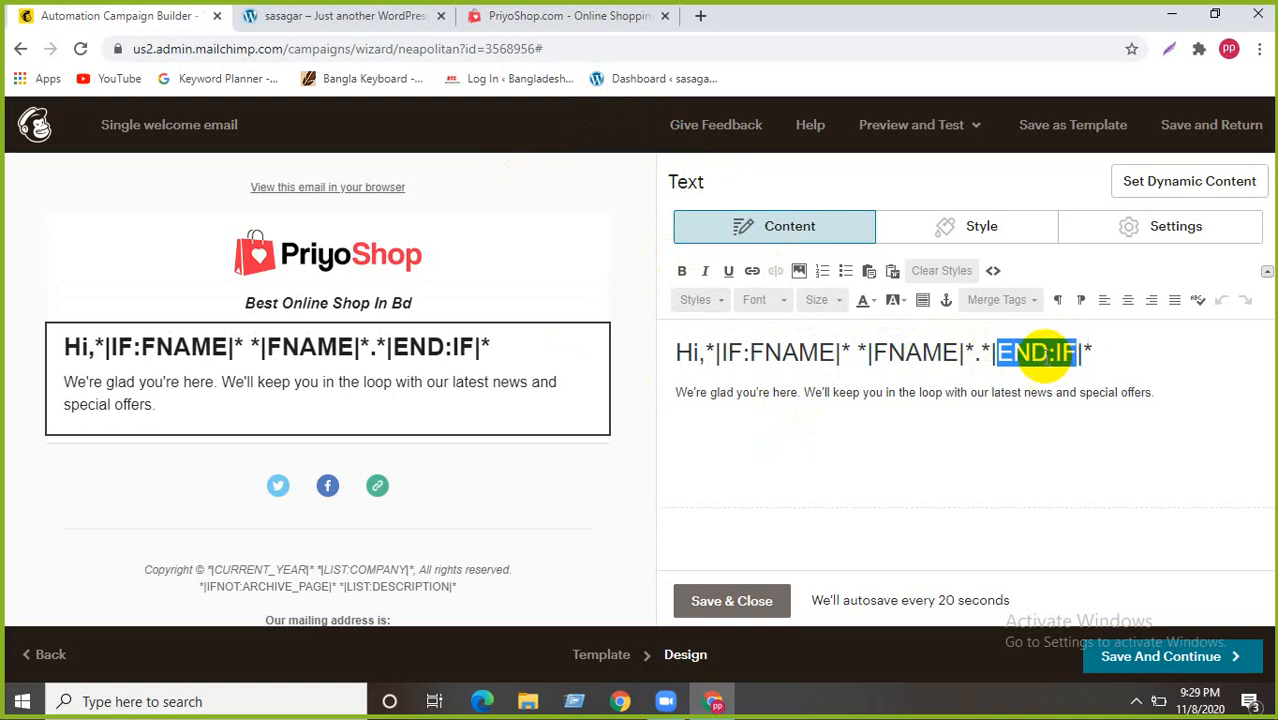
{"action": "left_click", "coordinate": [850, 350]}
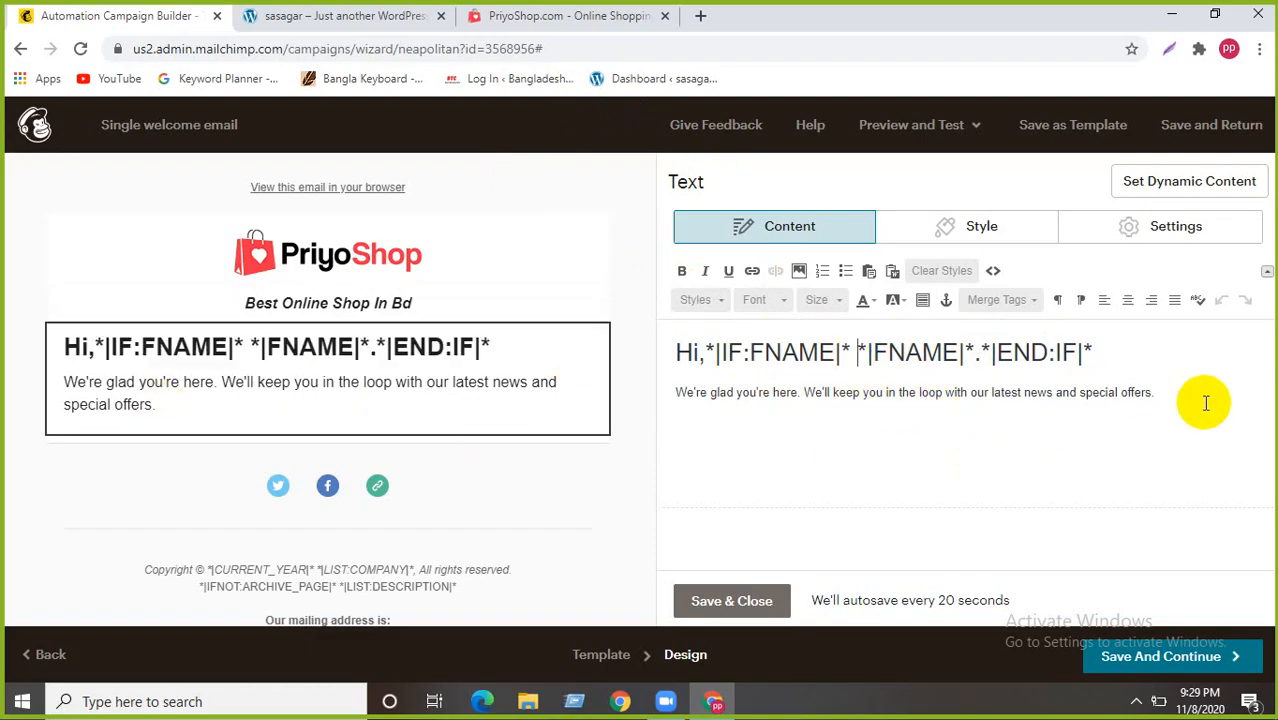
{"action": "left_click_drag", "start_coordinate": [1160, 393], "coordinate": [655, 393]}
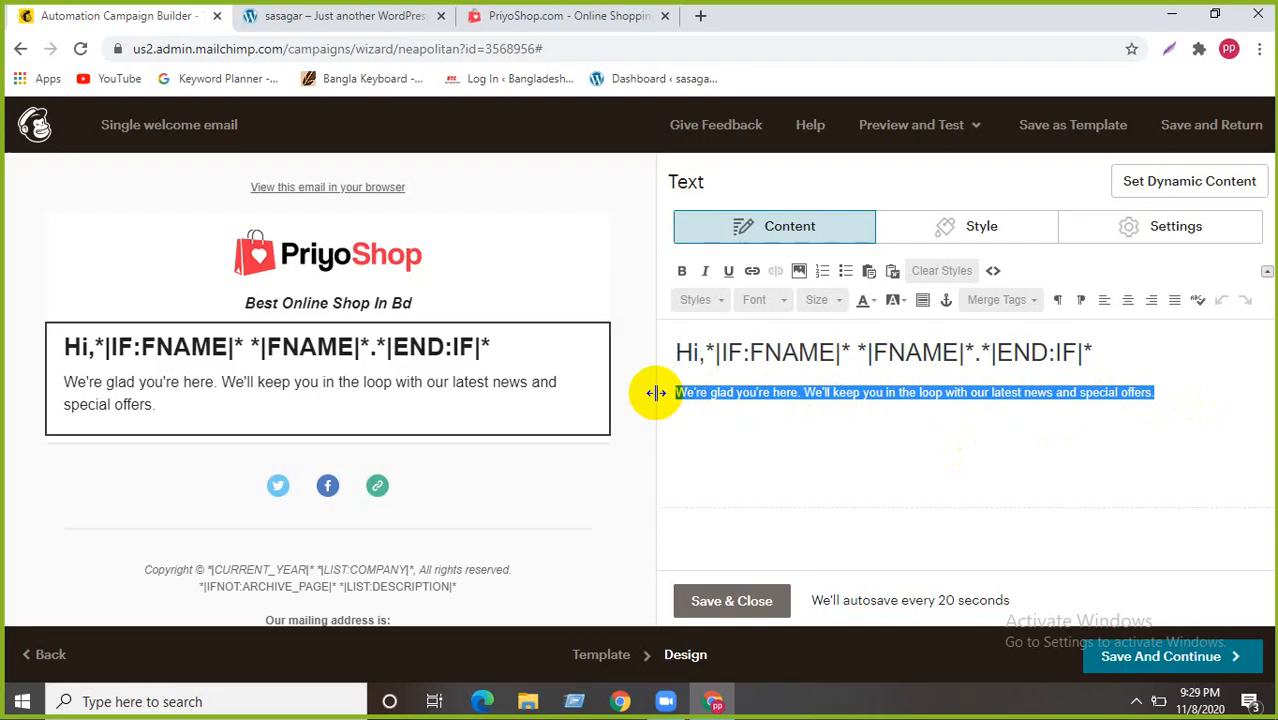
{"action": "key", "text": "BackSpace"}
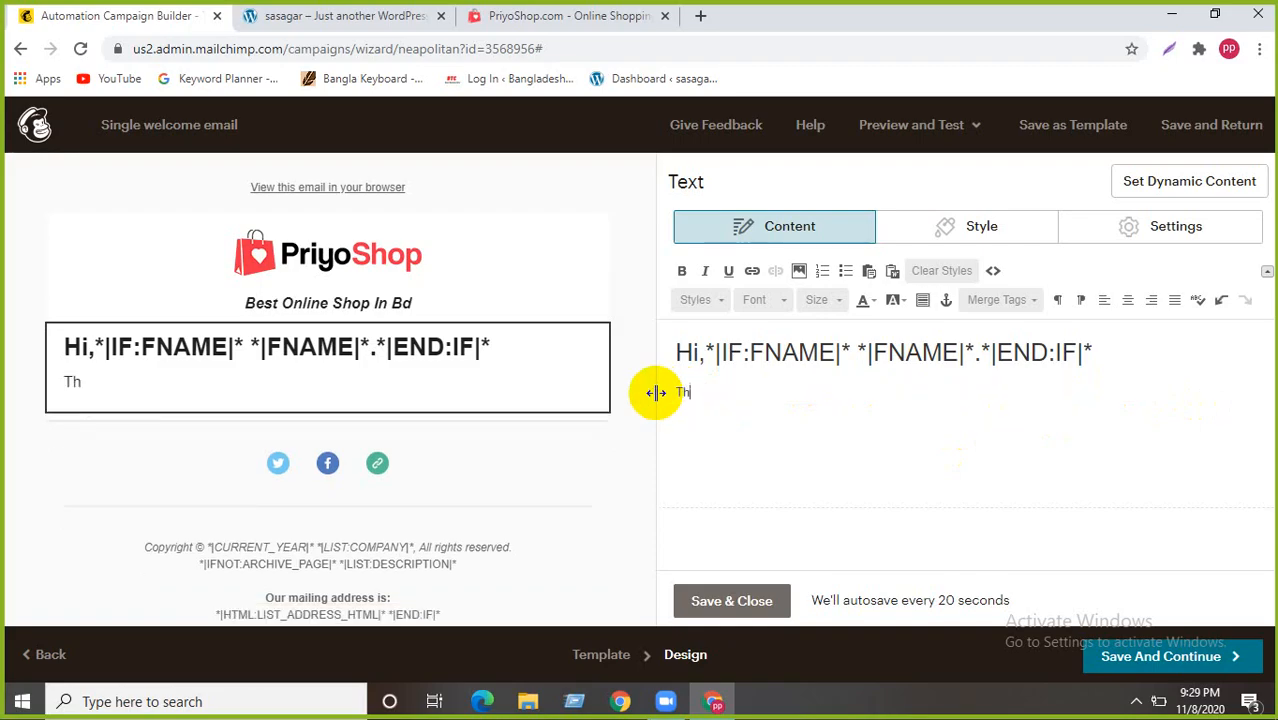
{"action": "type", "text": "Thanks For "}
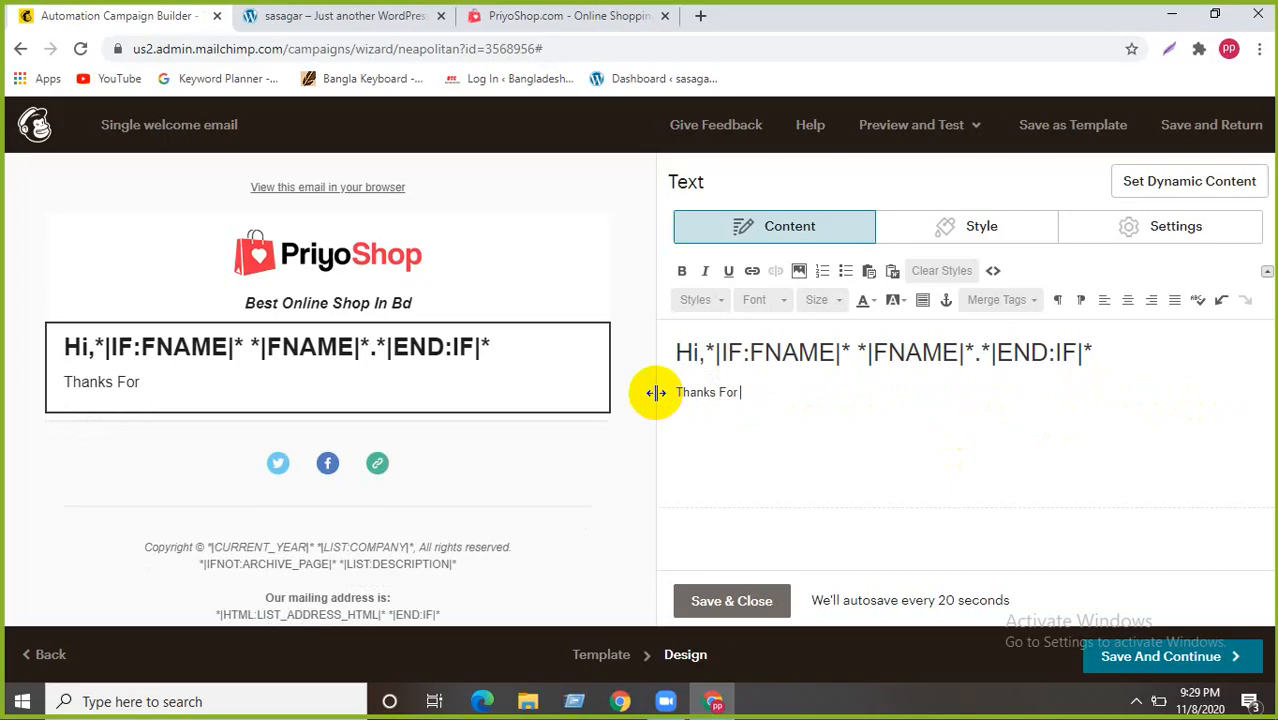
{"action": "type", "text": "S"}
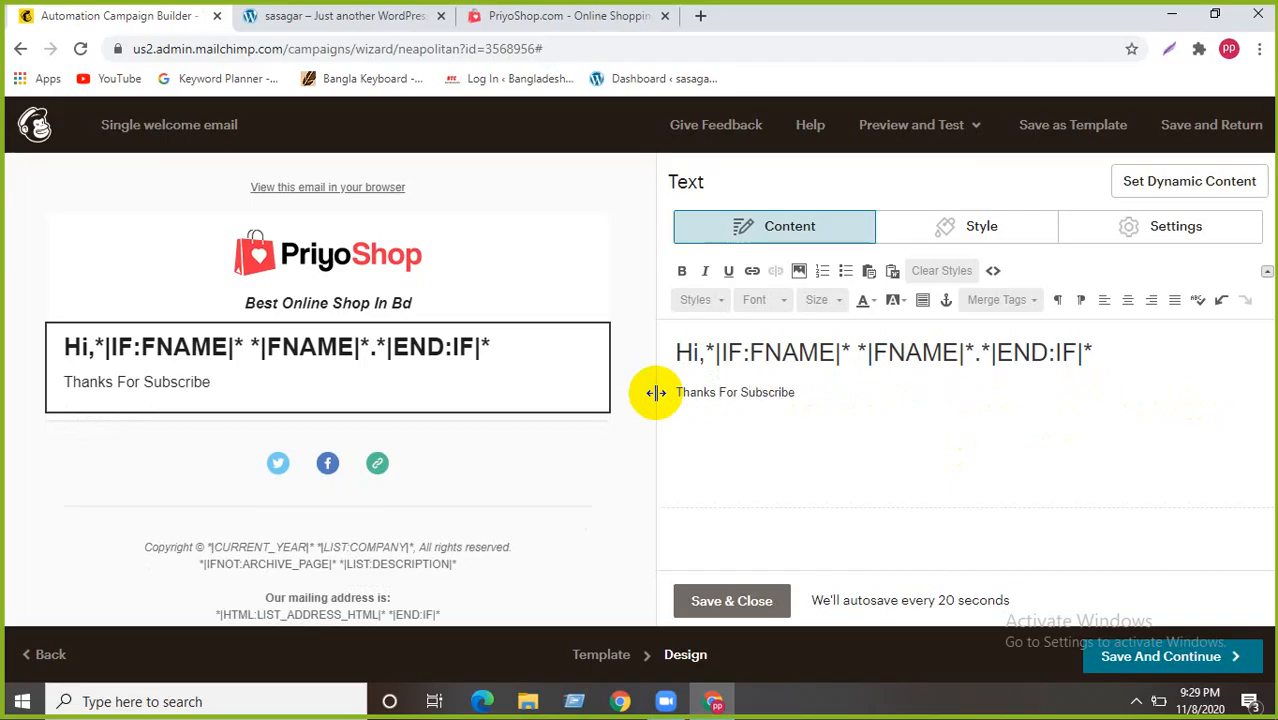
{"action": "type", "text": "ubscribing."}
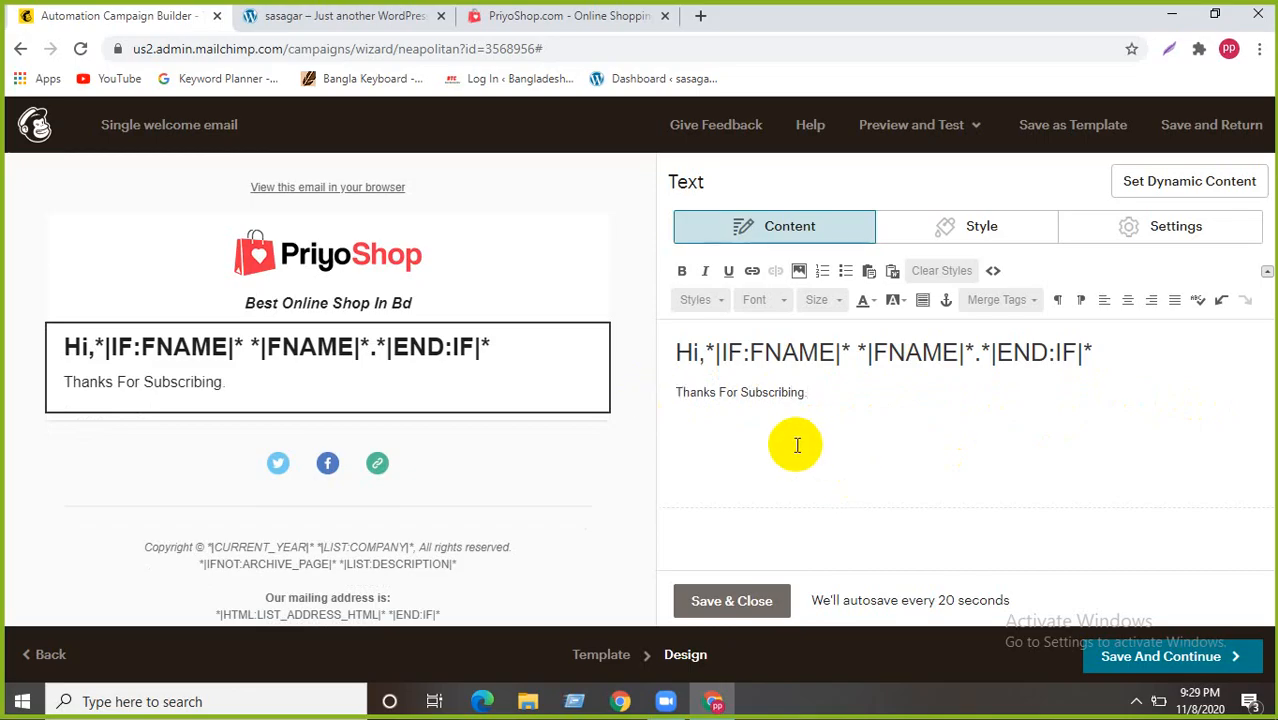
- Try centre, right and justify alignment on the thank-you line, then save and close the block
{"action": "left_click", "coordinate": [1129, 302]}
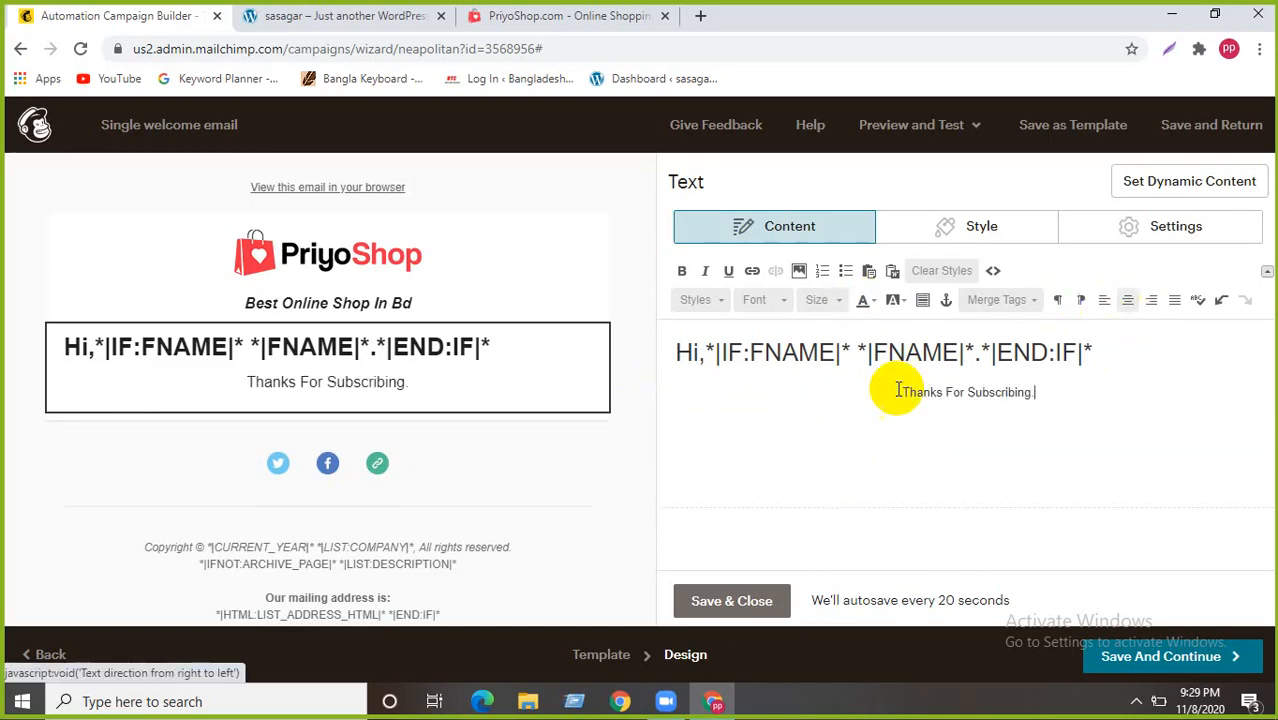
{"action": "left_click", "coordinate": [1153, 305]}
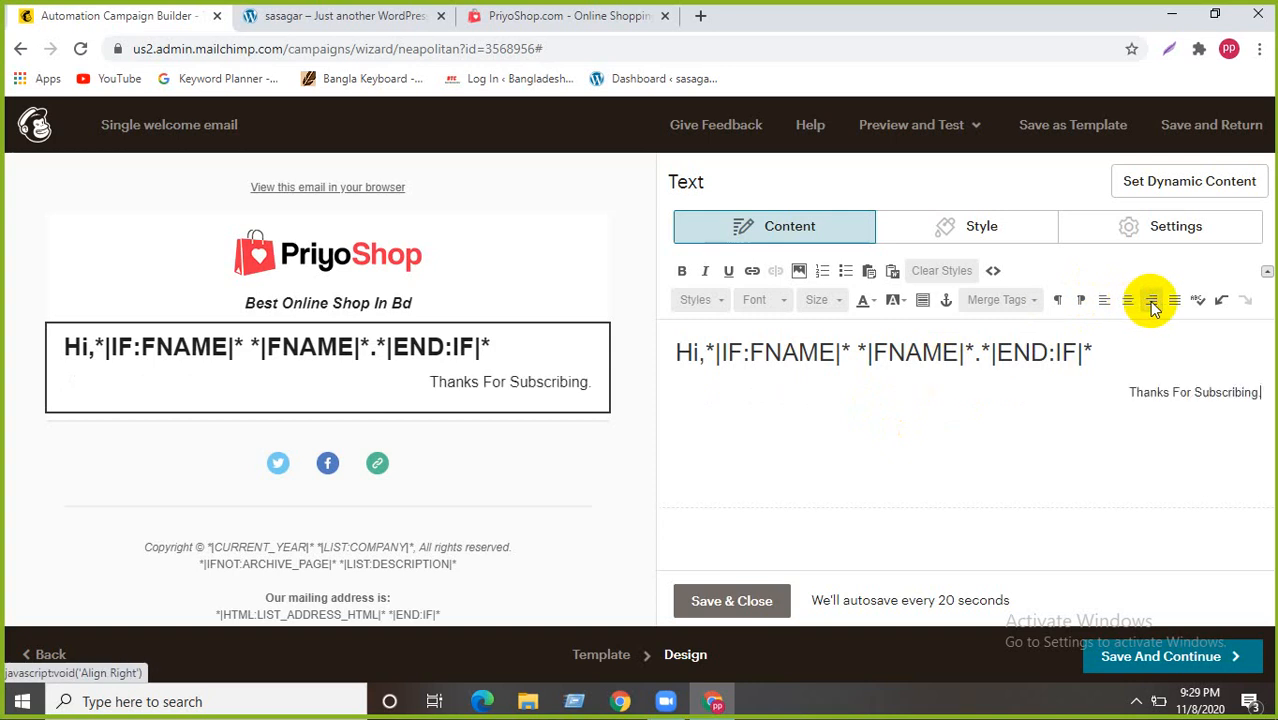
{"action": "left_click", "coordinate": [1175, 304]}
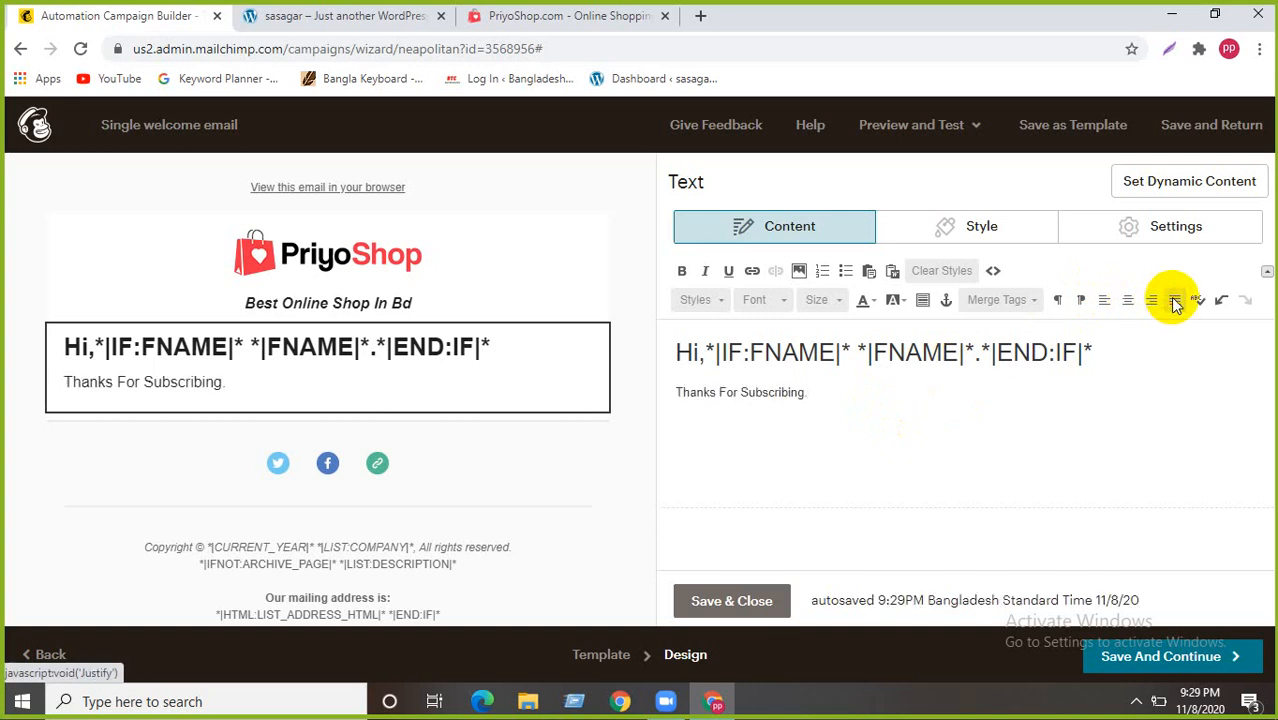
{"action": "left_click", "coordinate": [675, 392]}
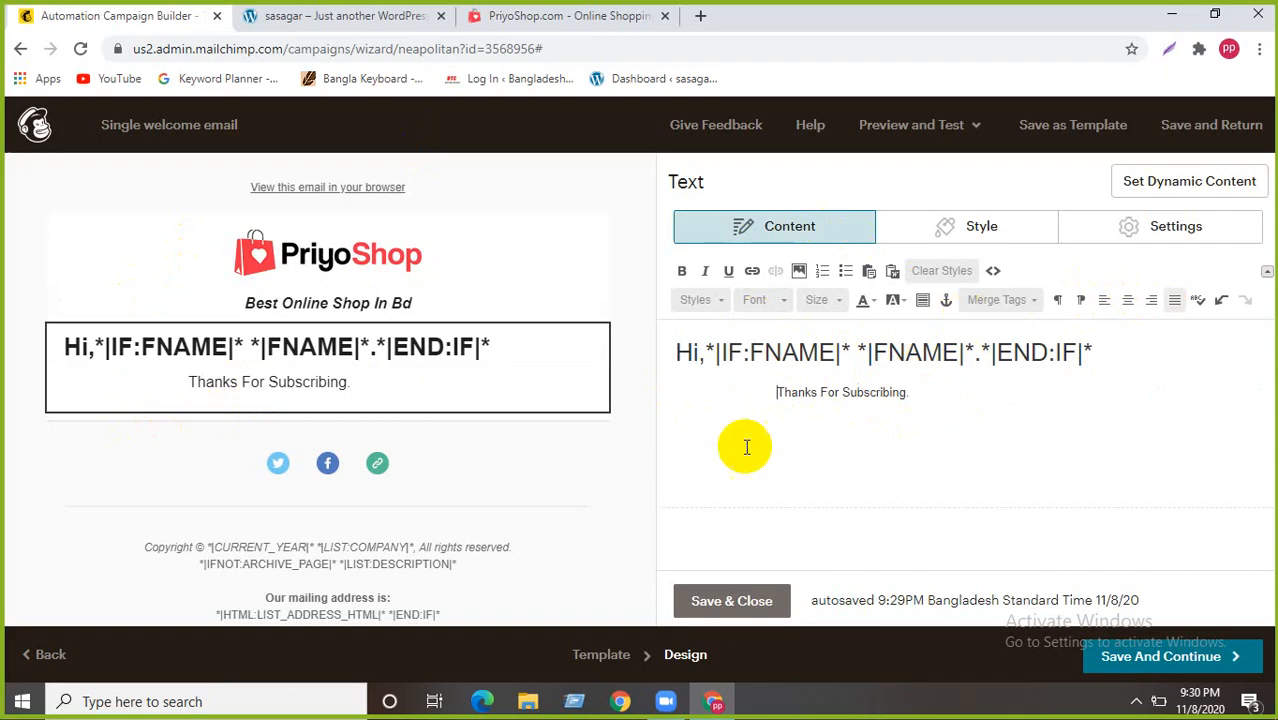
{"action": "left_click", "coordinate": [728, 600]}
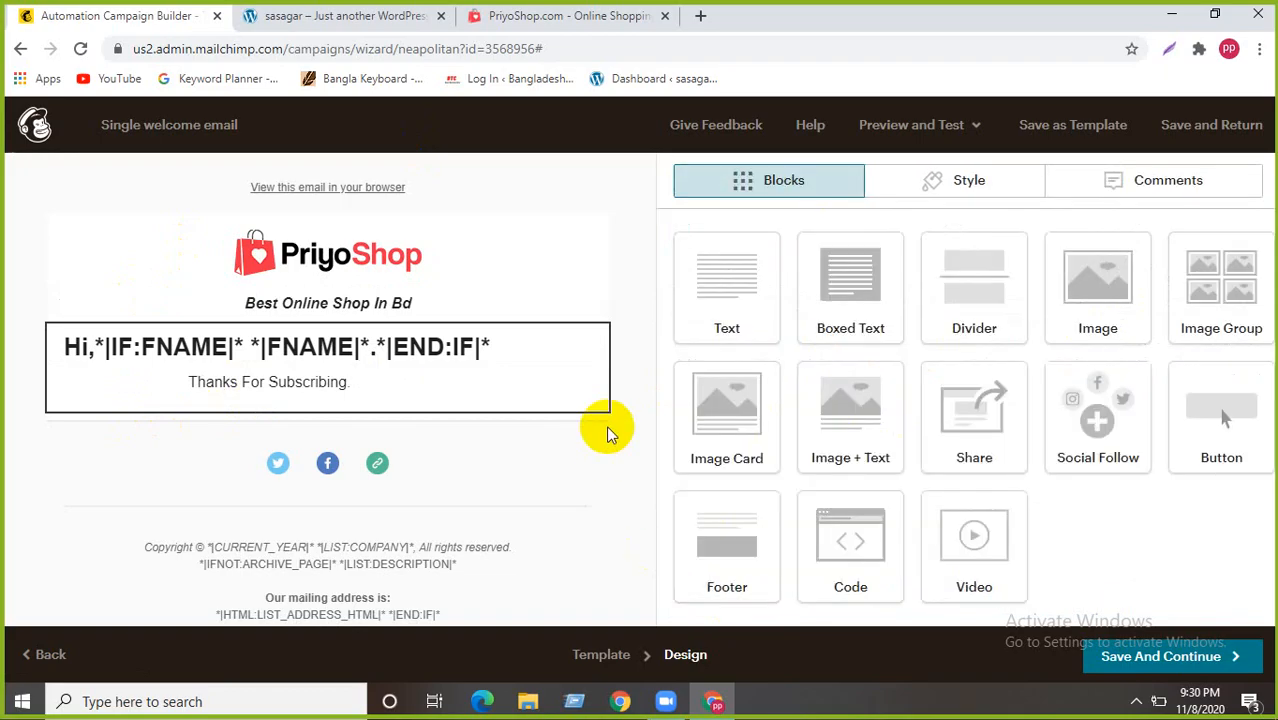
{"action": "scroll", "coordinate": [255, 545], "scroll_direction": "down", "scroll_amount": 1}
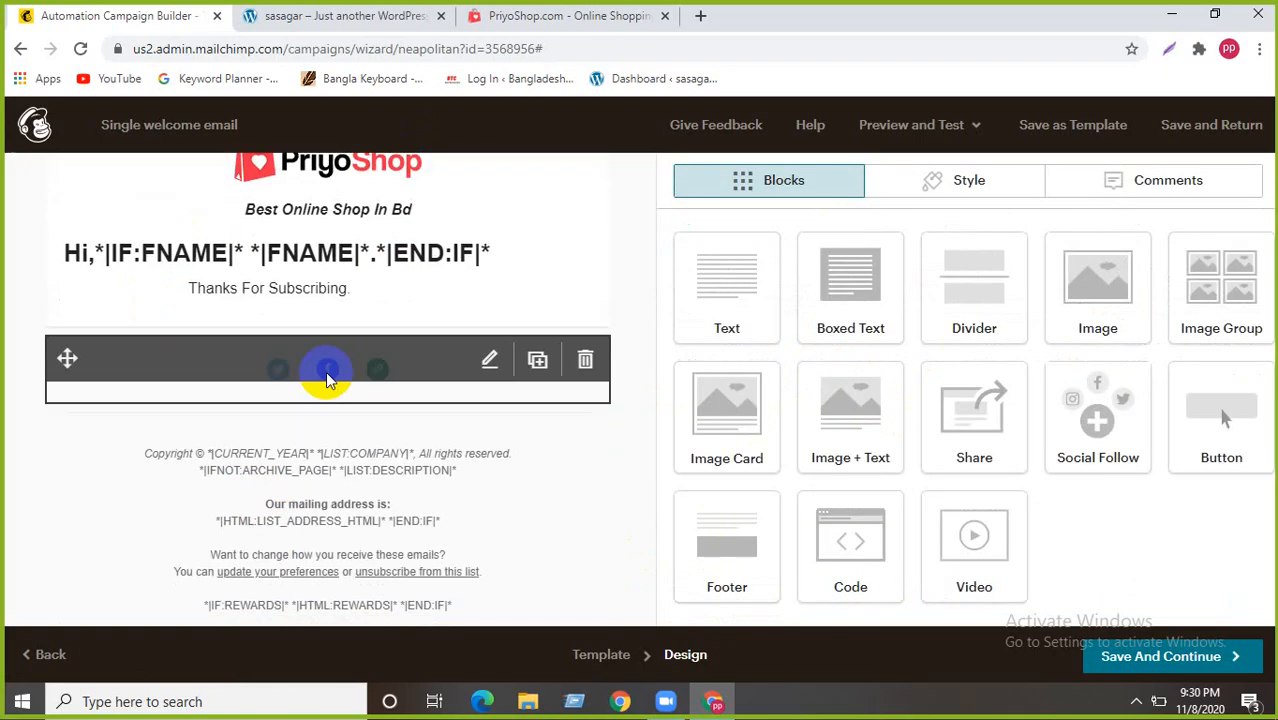
{"action": "left_click", "coordinate": [489, 359]}
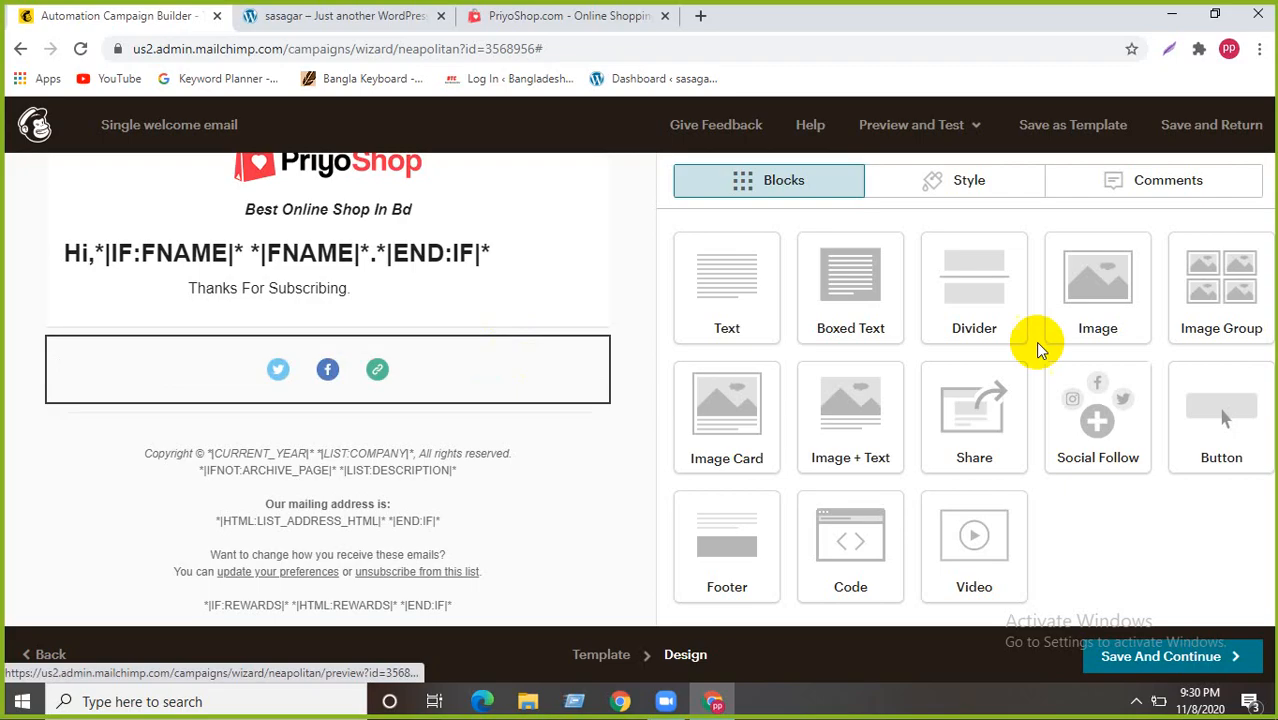
{"action": "left_click", "coordinate": [747, 423]}
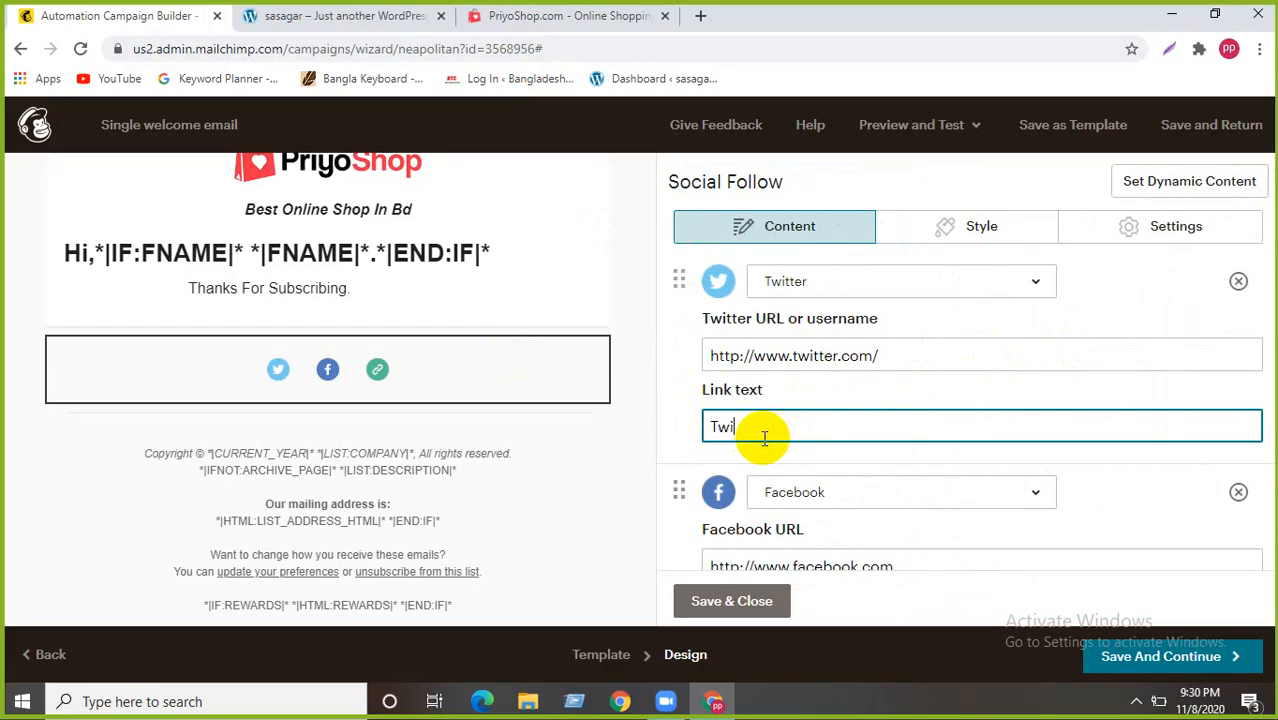
{"action": "scroll", "coordinate": [764, 435], "scroll_direction": "down", "scroll_amount": 2}
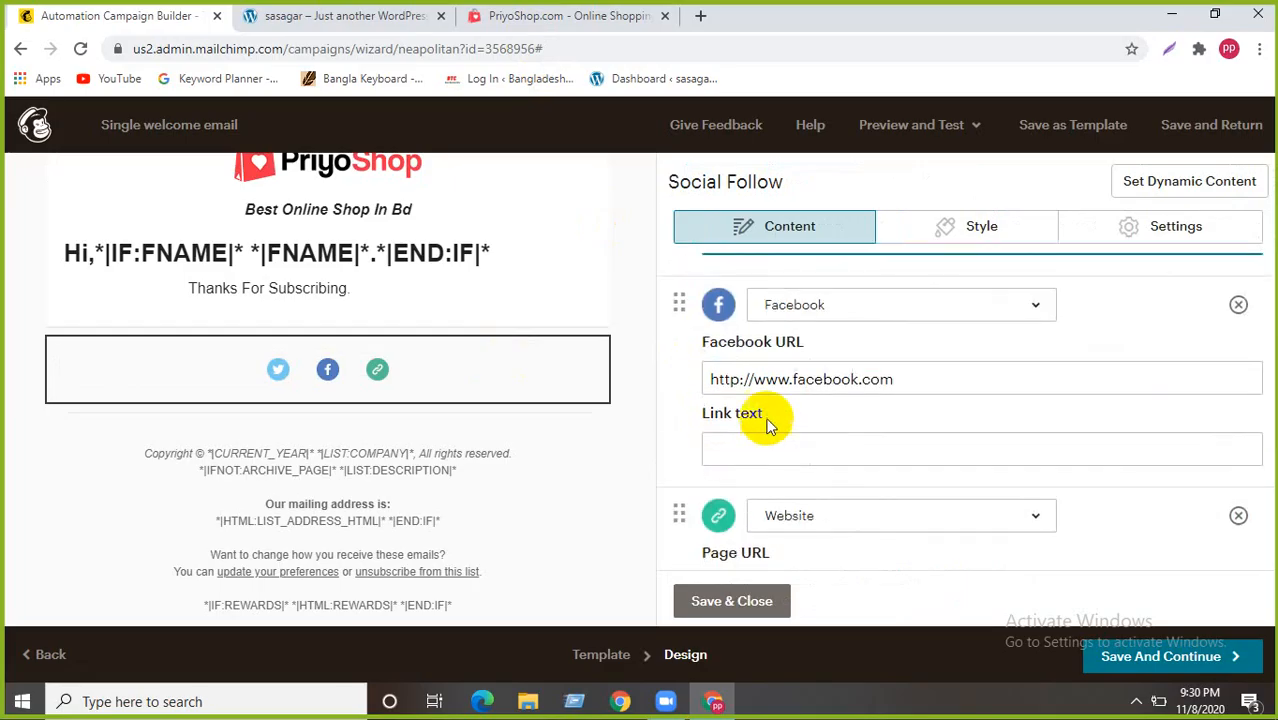
{"action": "left_click", "coordinate": [747, 445]}
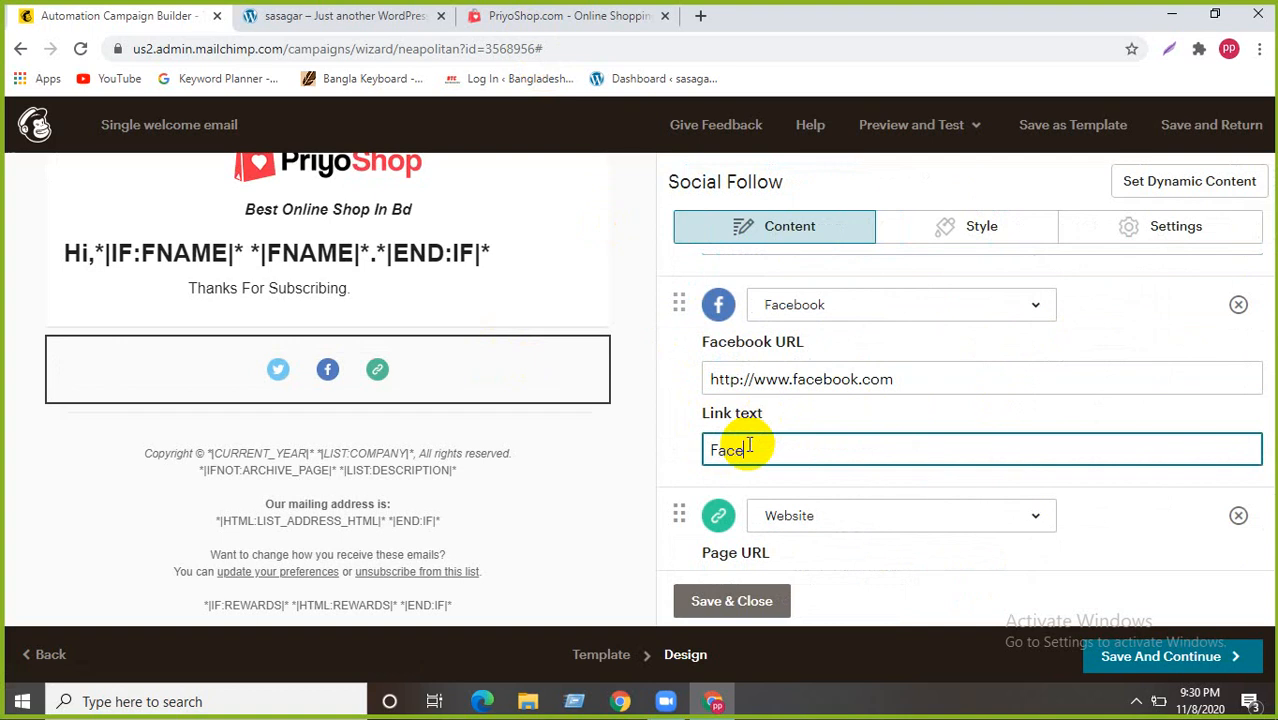
{"action": "type", "text": "Facebook"}
{"action": "scroll", "coordinate": [749, 447], "scroll_direction": "down", "scroll_amount": 2}
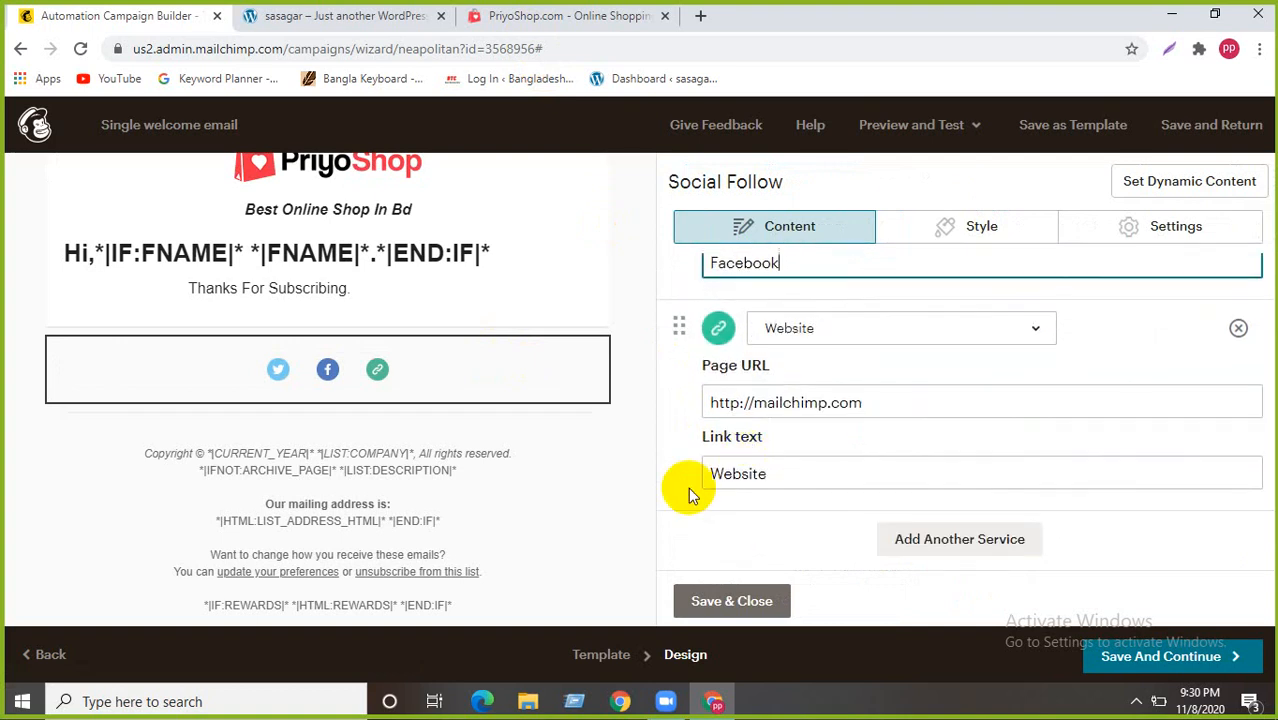
{"action": "double_click", "coordinate": [770, 473]}
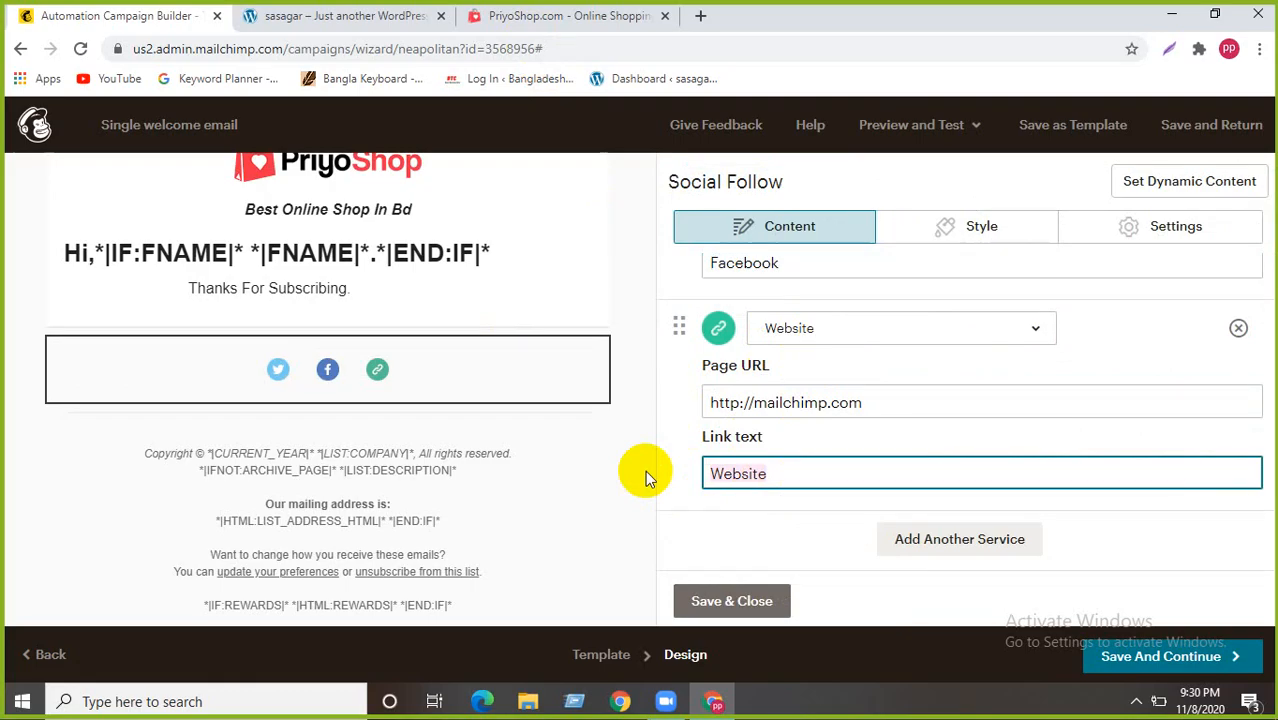
{"action": "type", "text": "https://priyoshop.com/"}
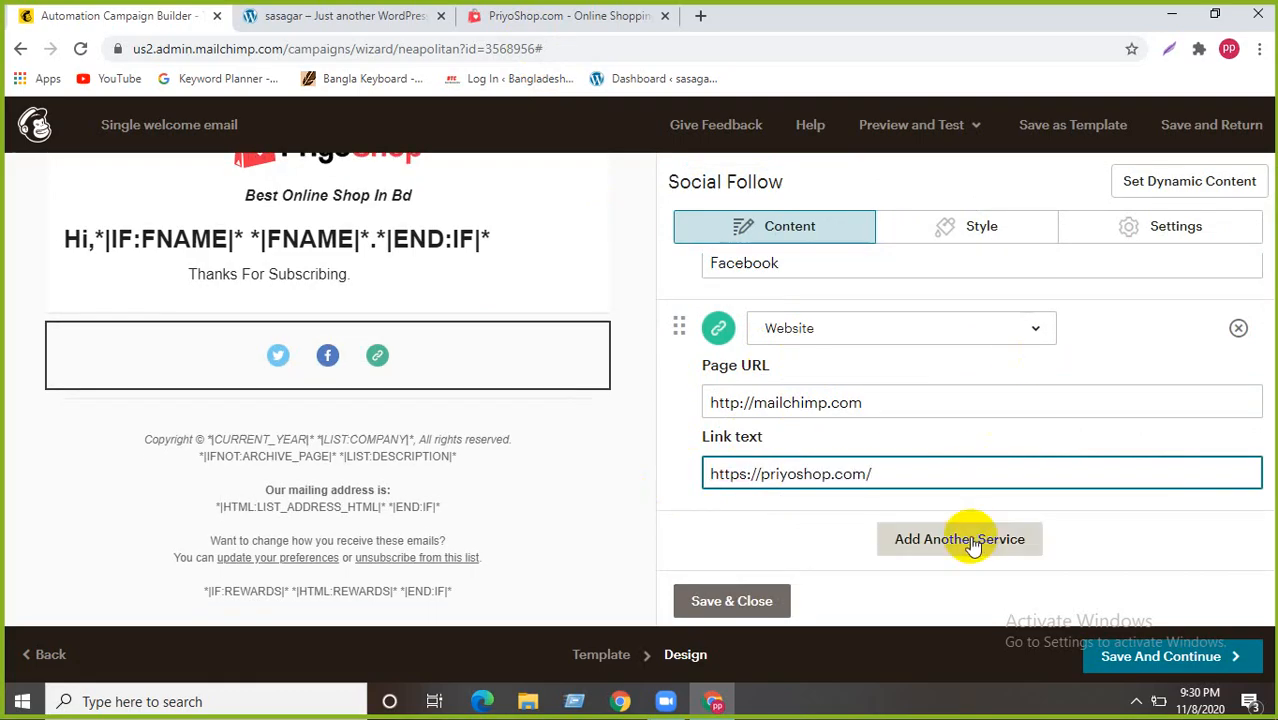
{"action": "scroll", "coordinate": [972, 541], "scroll_direction": "down", "scroll_amount": 1}
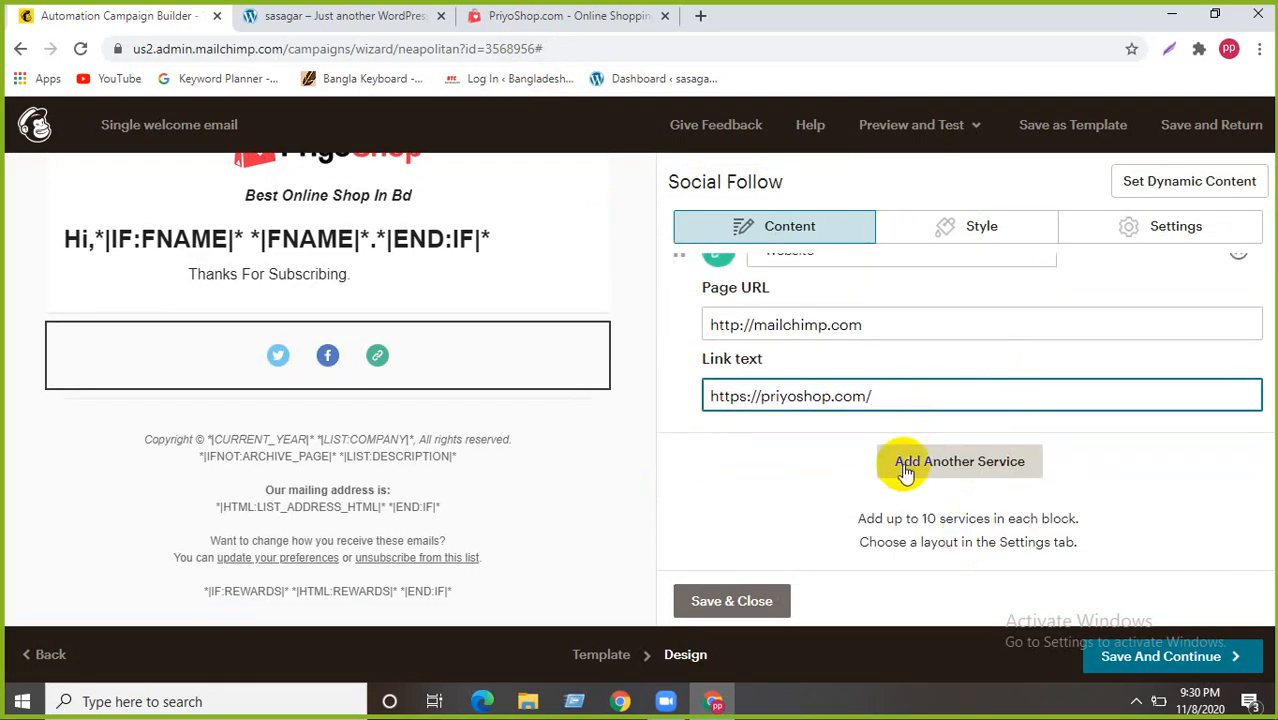
{"action": "left_click", "coordinate": [750, 602]}
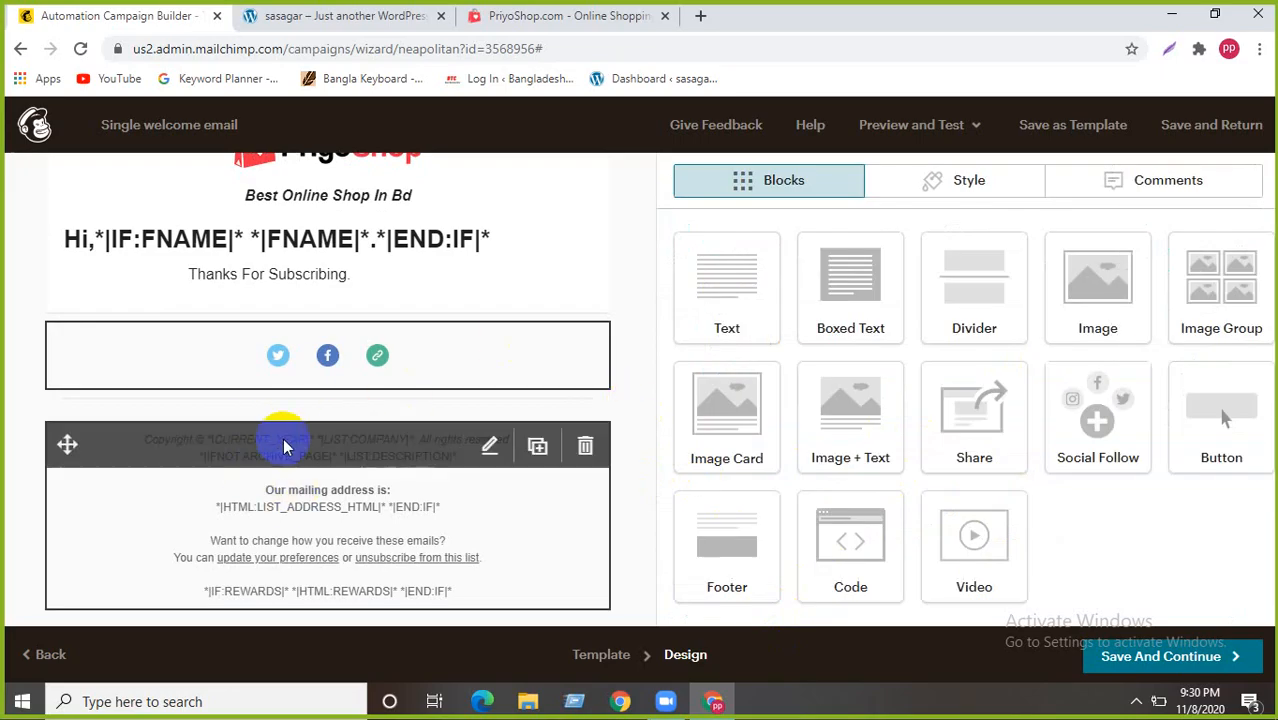
- Replace the footer's copyright and description lines with 'Shop Address...'
{"action": "left_click", "coordinate": [489, 446]}
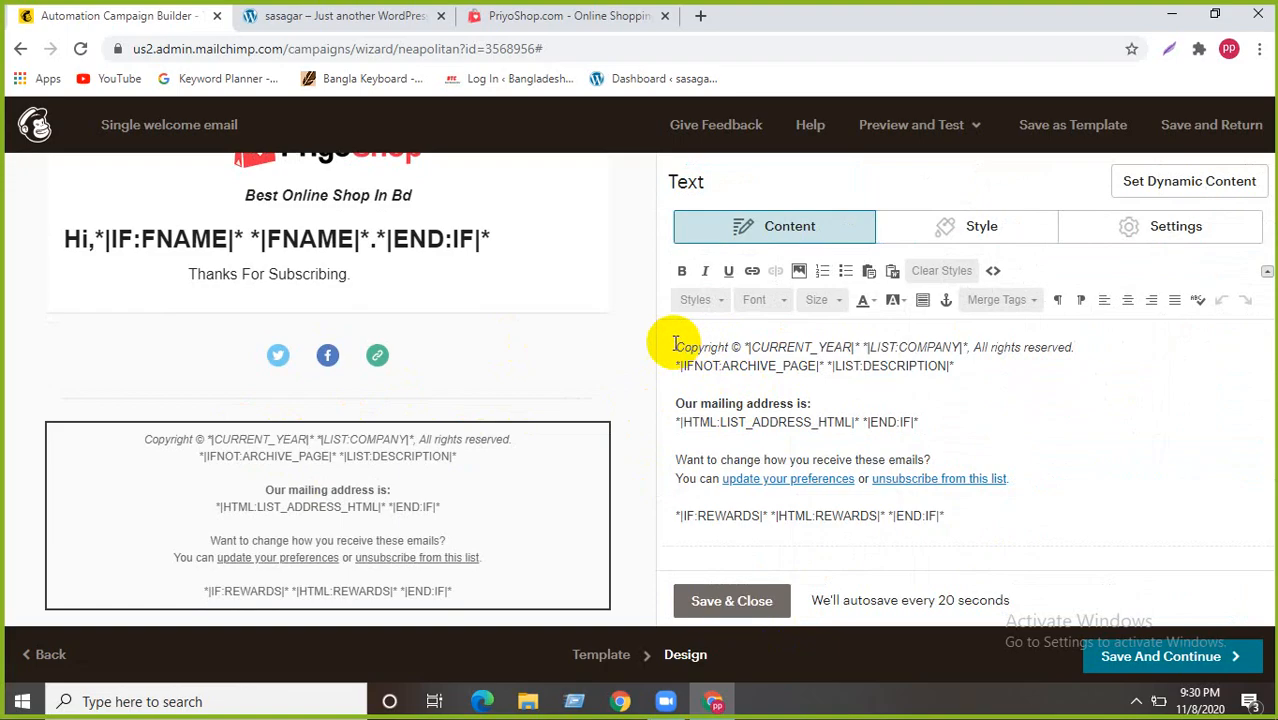
{"action": "left_click_drag", "start_coordinate": [676, 347], "coordinate": [1095, 332]}
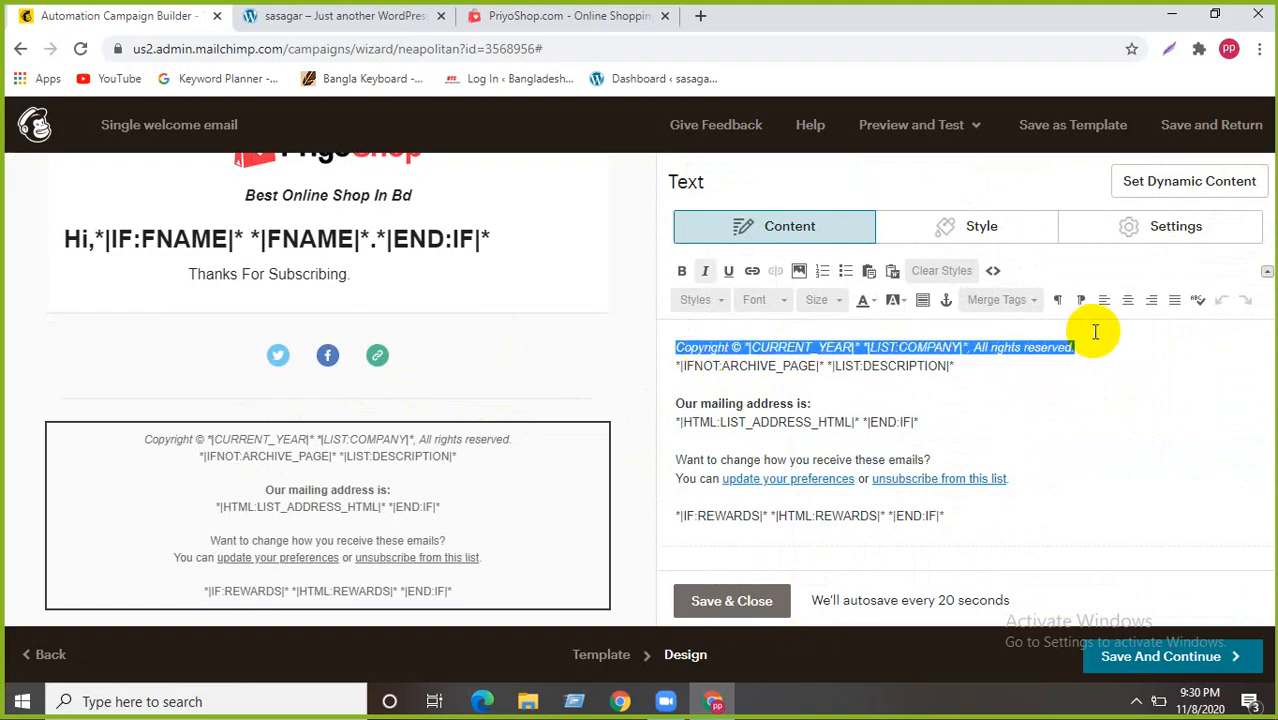
{"action": "key", "text": "BackSpace"}
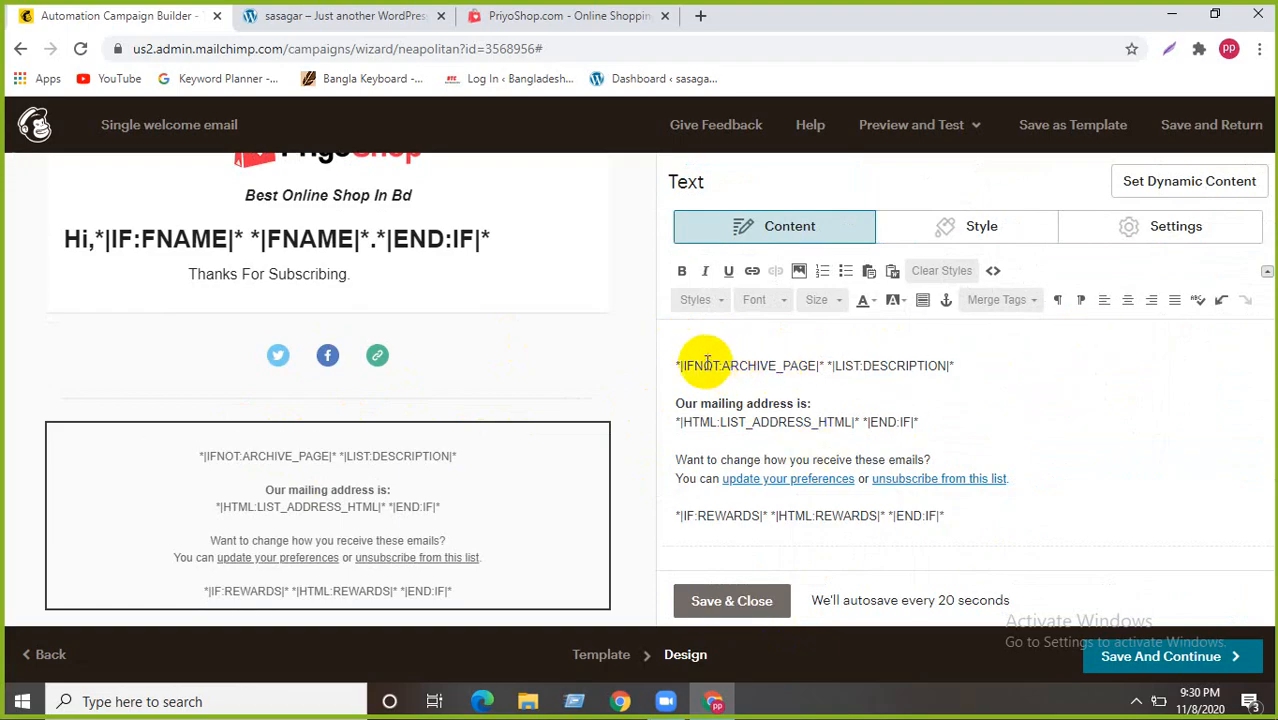
{"action": "left_click_drag", "start_coordinate": [961, 365], "coordinate": [611, 368]}
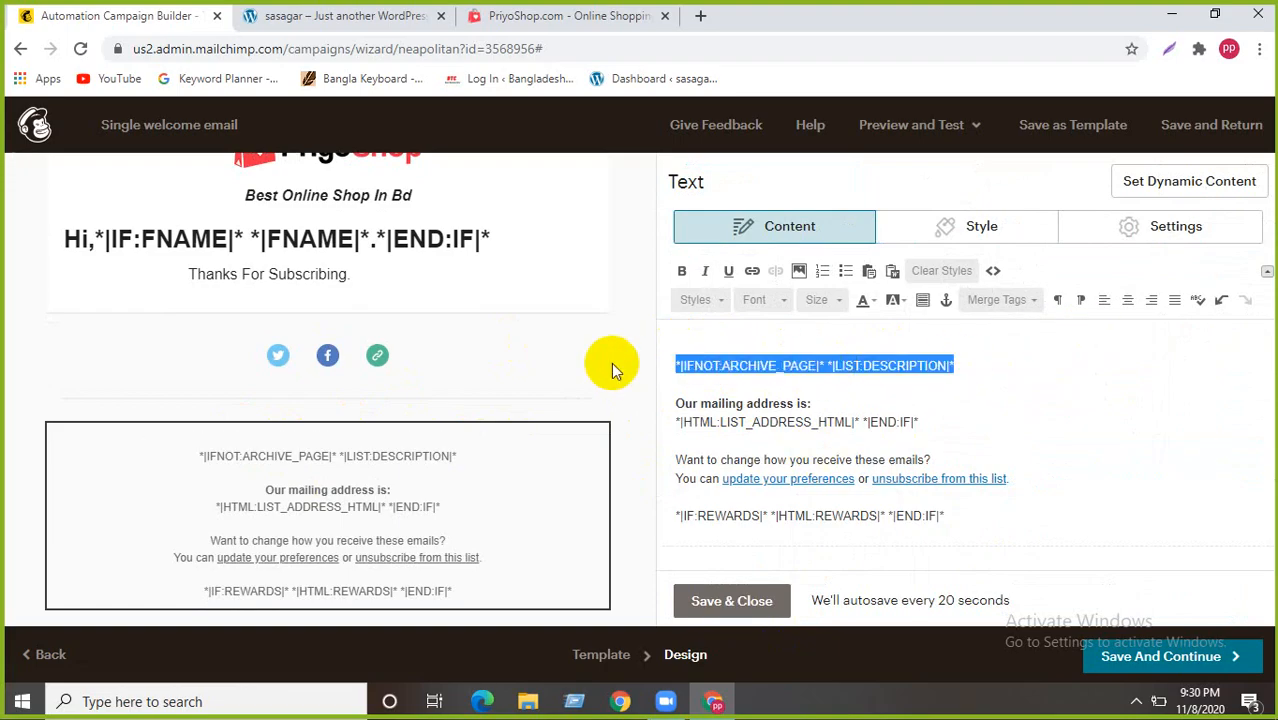
{"action": "key", "text": "BackSpace"}
{"action": "type", "text": "S"}
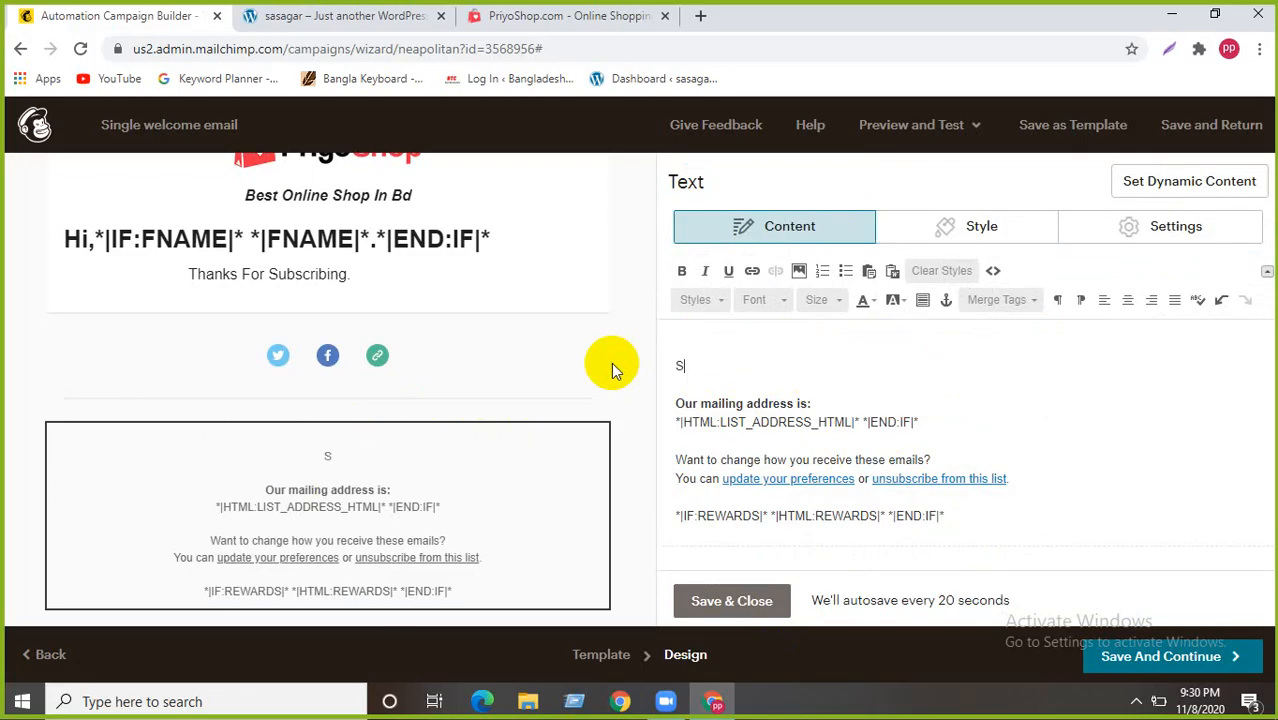
{"action": "type", "text": "hop Address."}
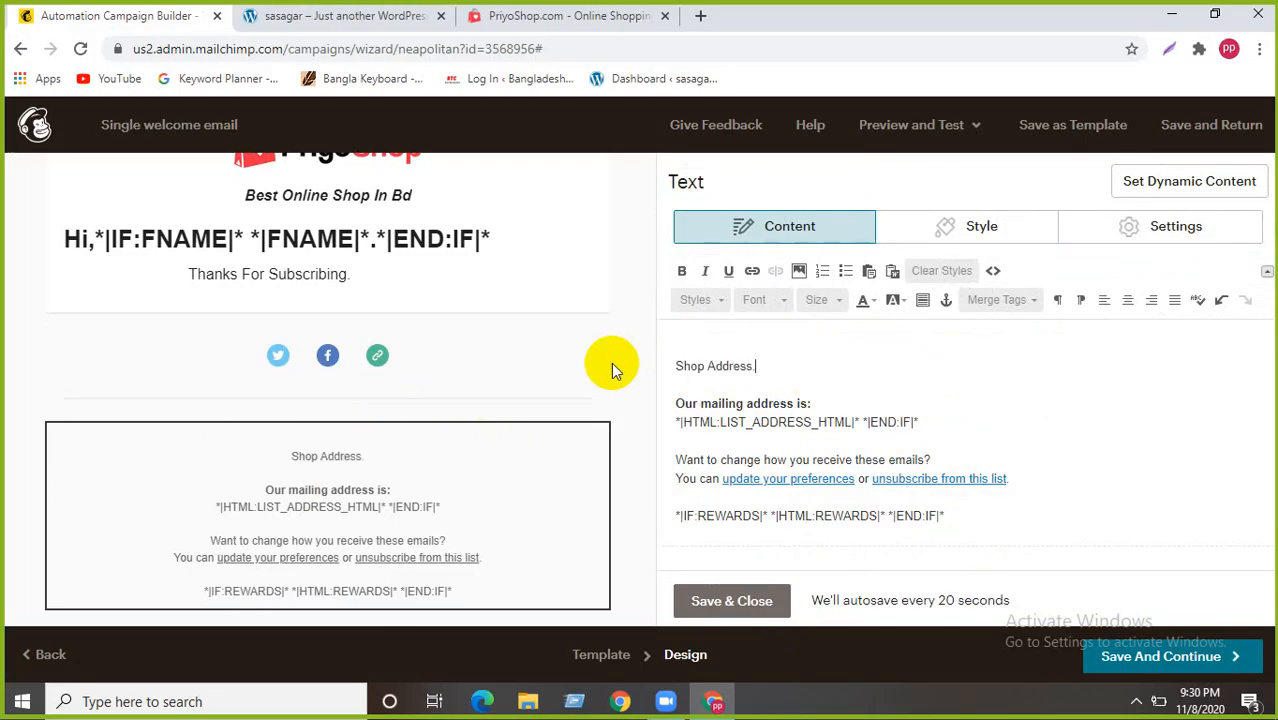
{"action": "type", "text": ".."}
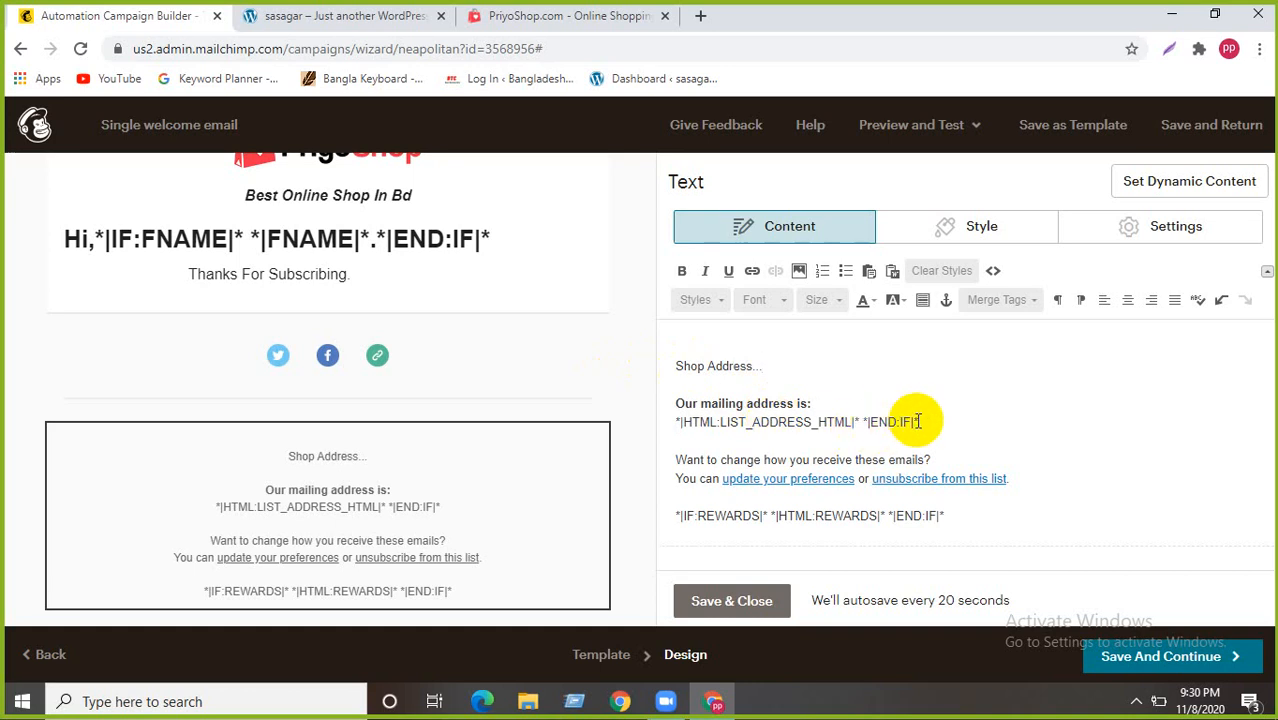
- Replace the mailing-address merge tag with a contact e-mail address and save the footer
{"action": "left_click_drag", "start_coordinate": [918, 421], "coordinate": [678, 421]}
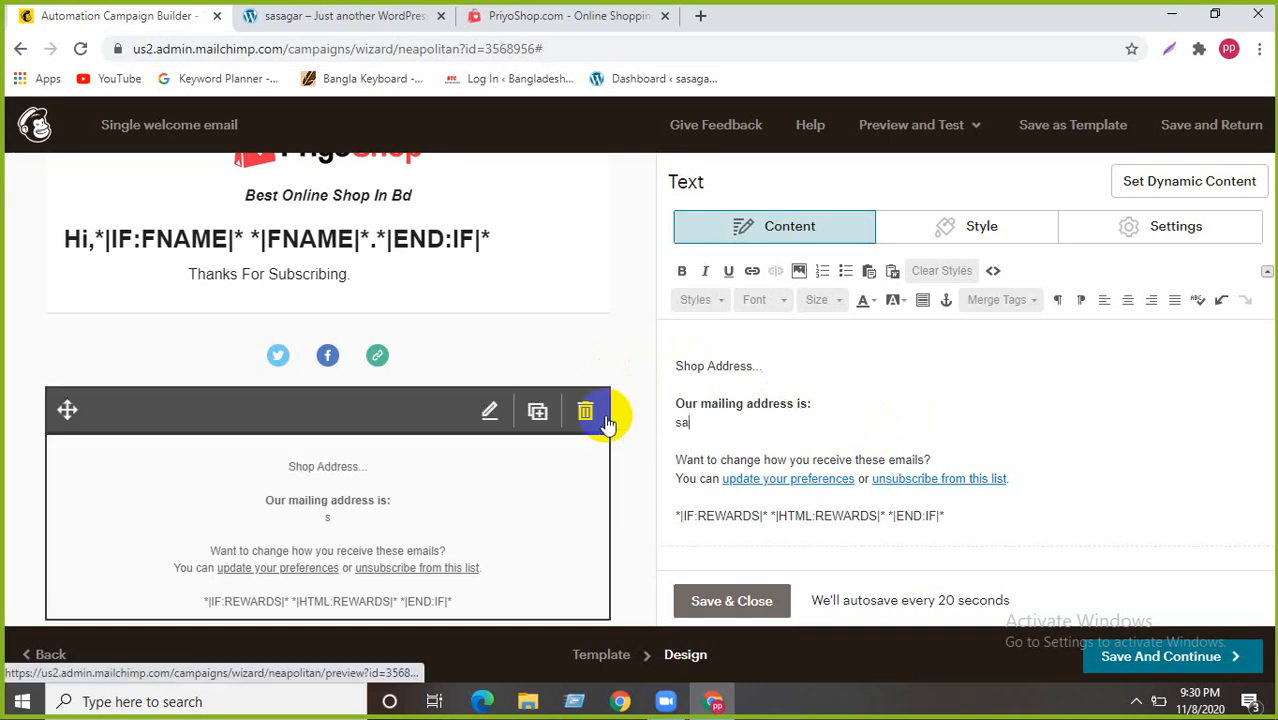
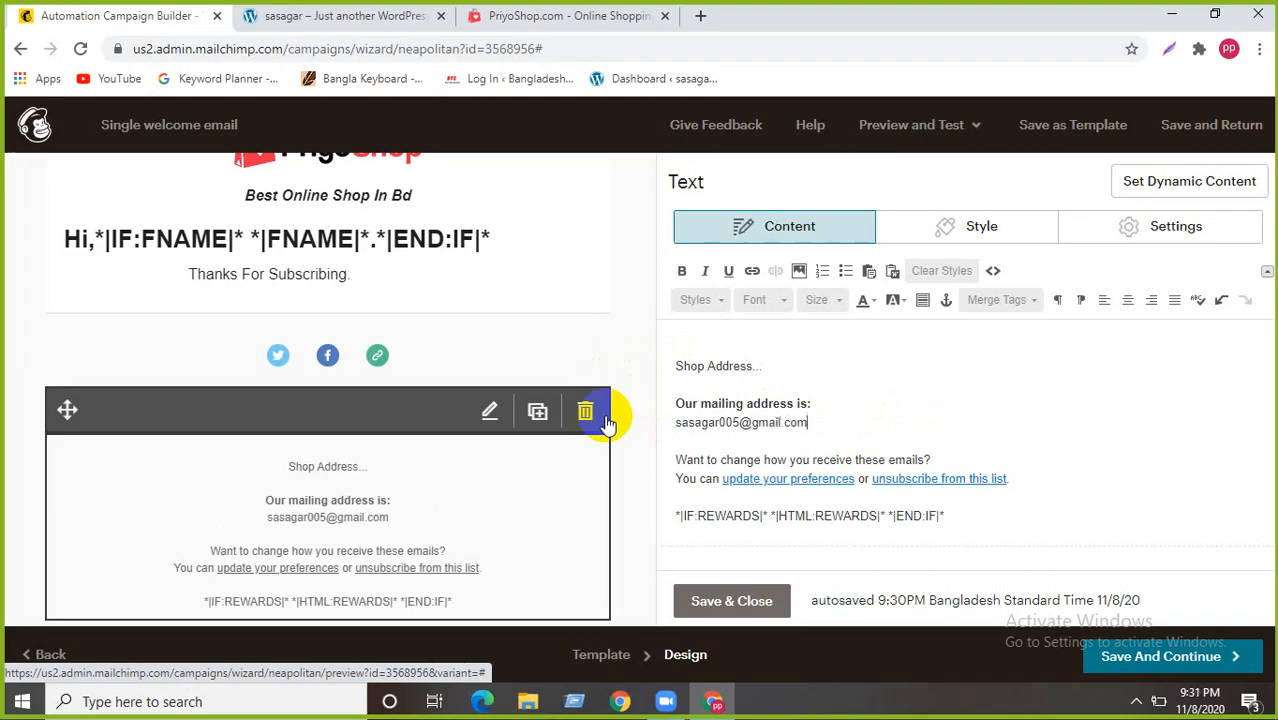
{"action": "left_click", "coordinate": [731, 601]}
{"action": "scroll", "coordinate": [378, 505], "scroll_direction": "up", "scroll_amount": 1}
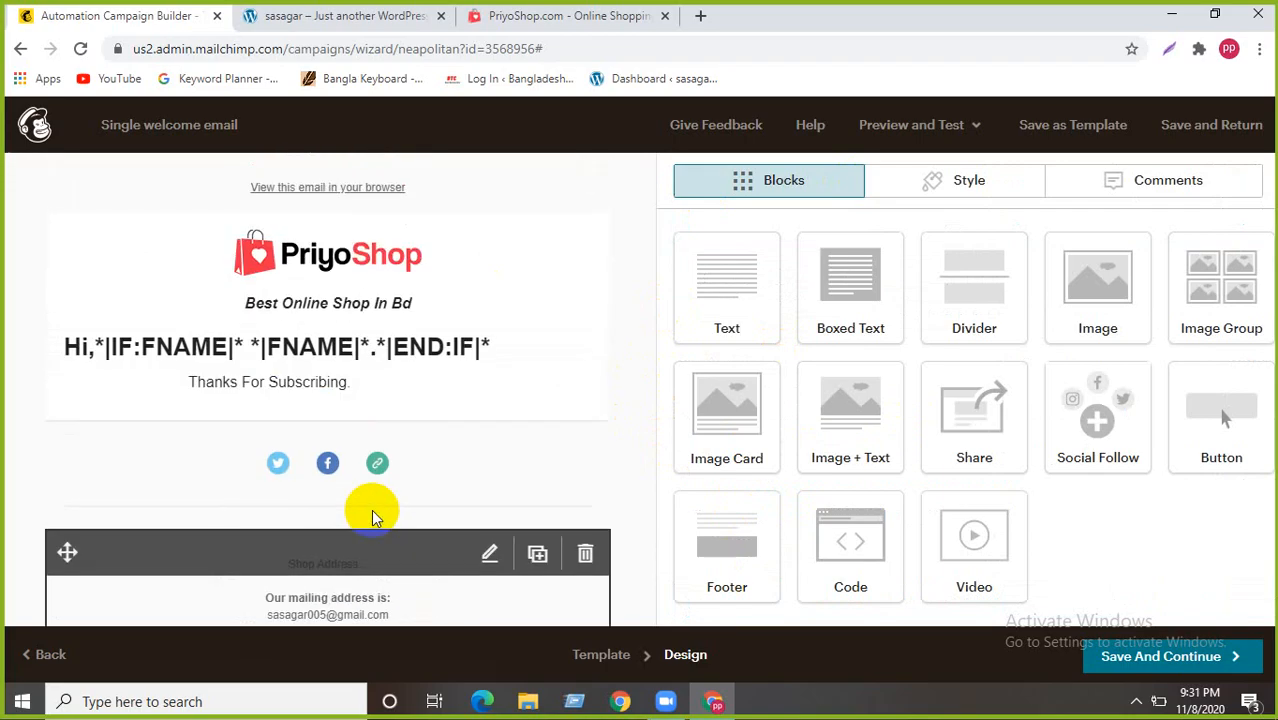
{"action": "scroll", "coordinate": [371, 509], "scroll_direction": "down", "scroll_amount": 1}
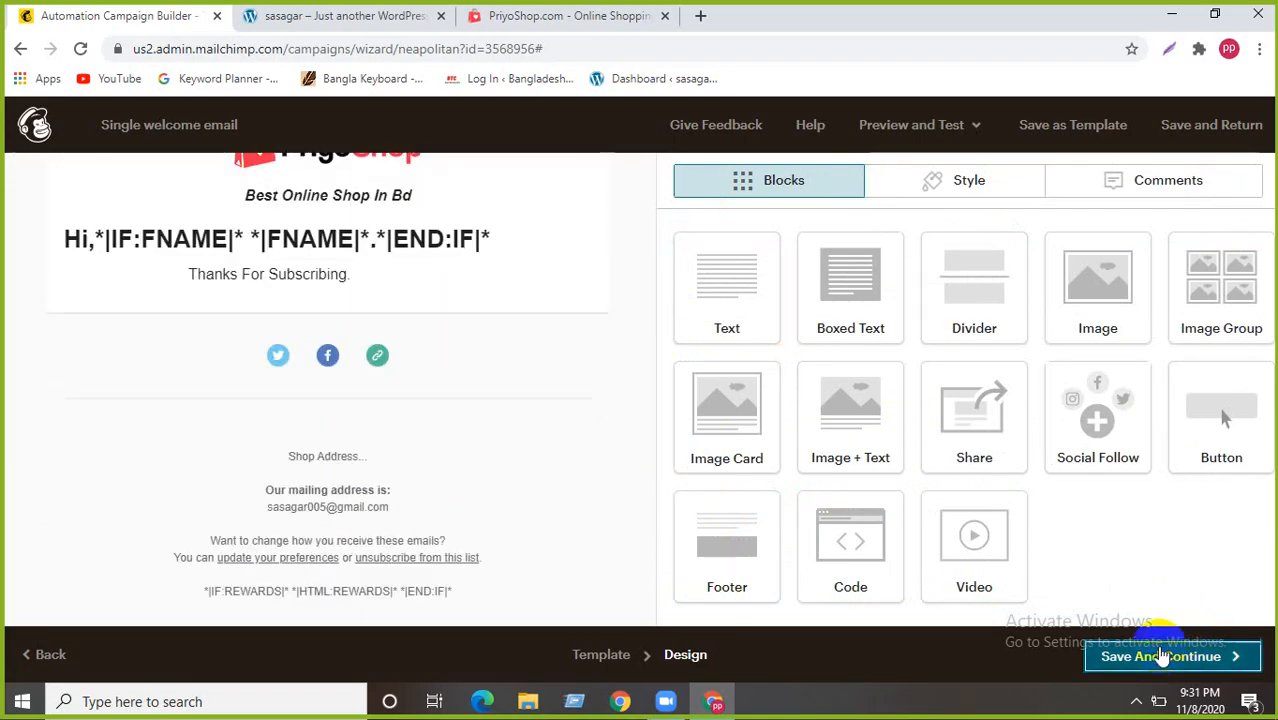
- Save the email design and review the Sends To, From, Subject and Content sections
{"action": "left_click", "coordinate": [1163, 655]}
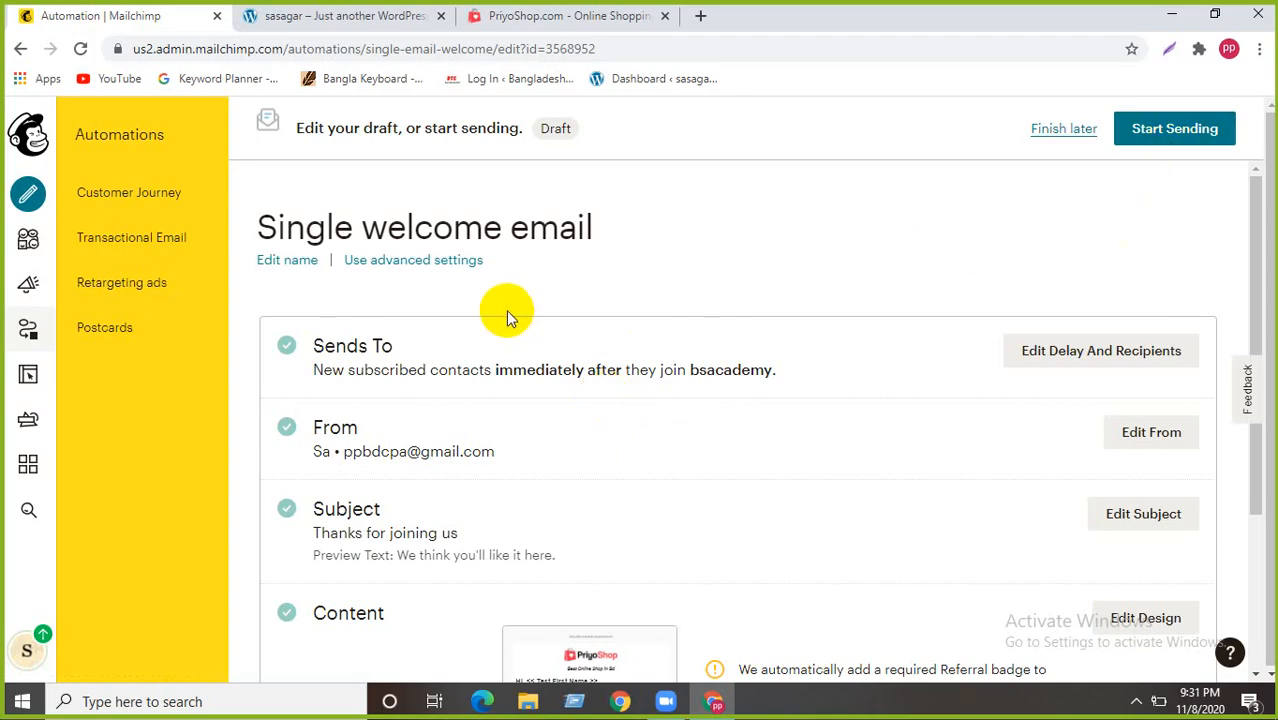
{"action": "scroll", "coordinate": [824, 360], "scroll_direction": "down", "scroll_amount": 1}
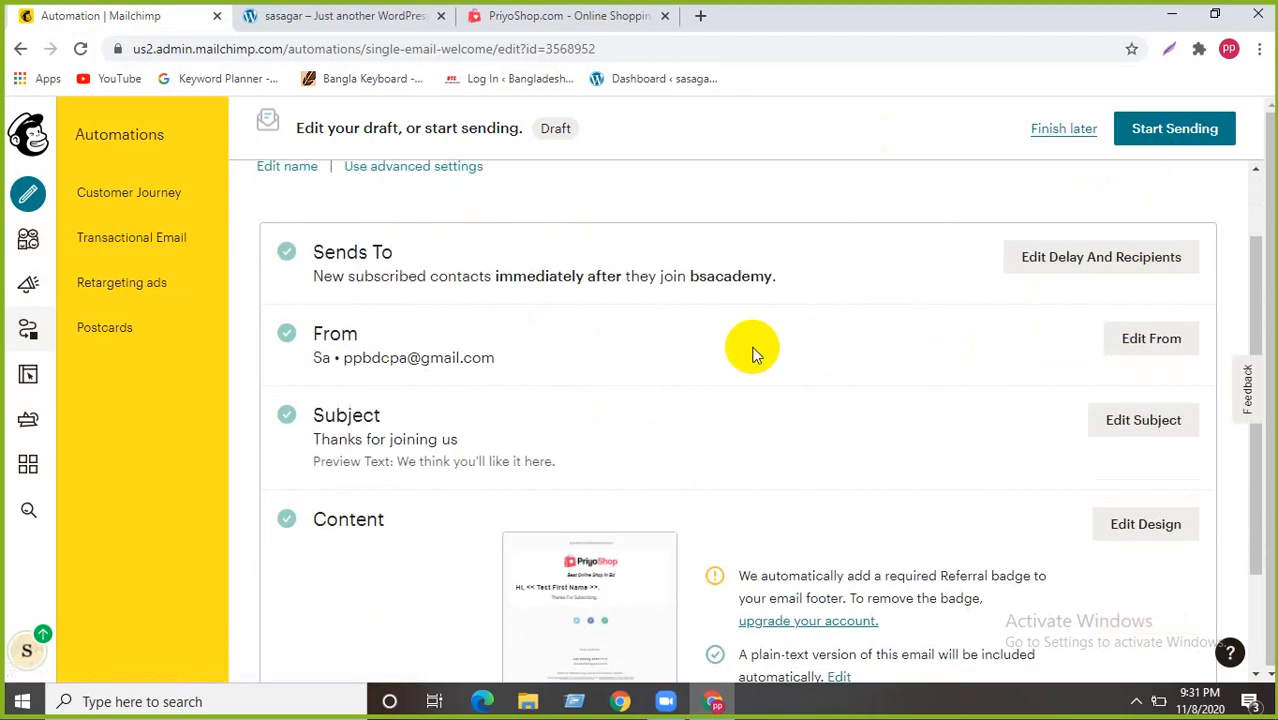
{"action": "scroll", "coordinate": [748, 357], "scroll_direction": "up", "scroll_amount": 1}
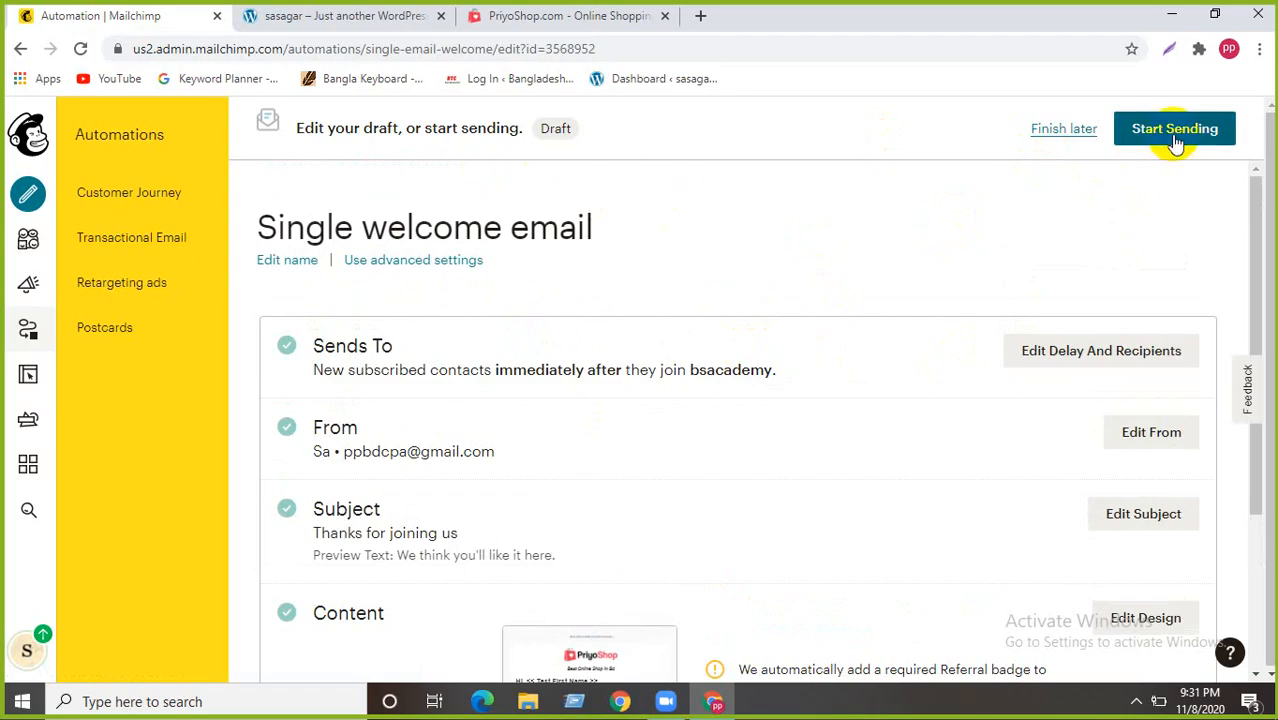
{"action": "scroll", "coordinate": [725, 374], "scroll_direction": "down", "scroll_amount": 2}
{"action": "mouse_move", "coordinate": [573, 548]}
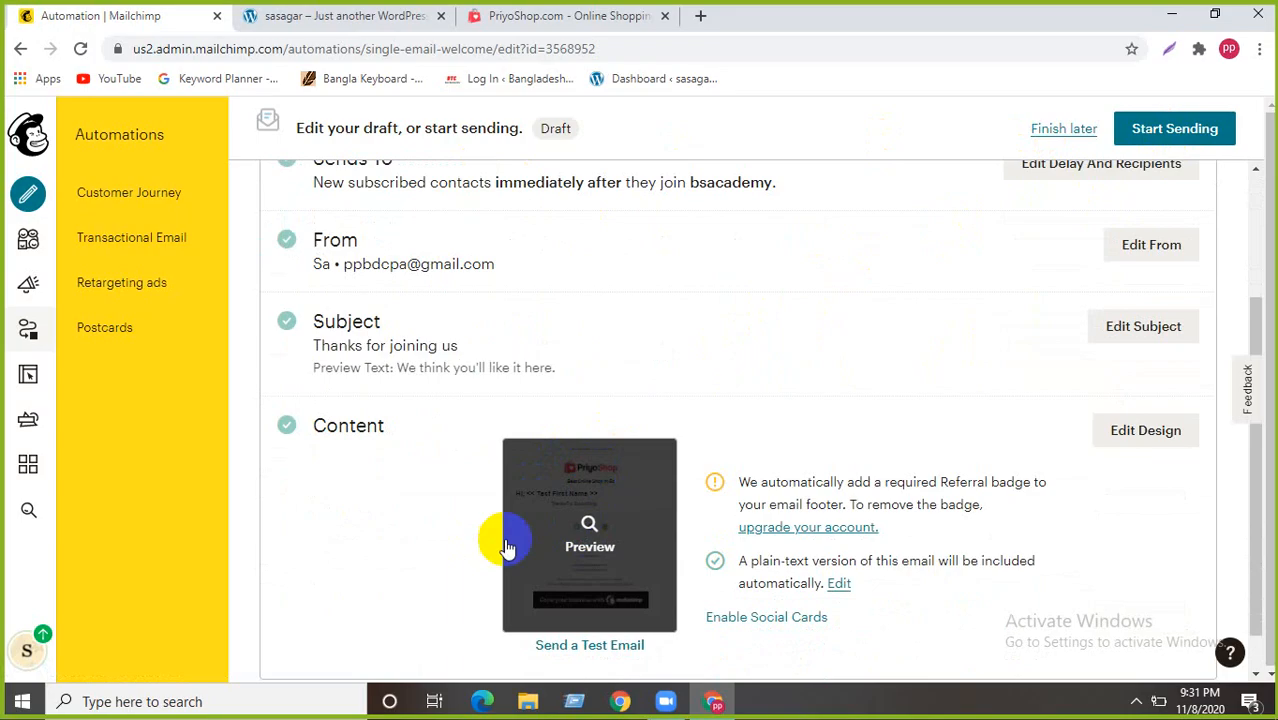
{"action": "scroll", "coordinate": [868, 480], "scroll_direction": "up", "scroll_amount": 1}
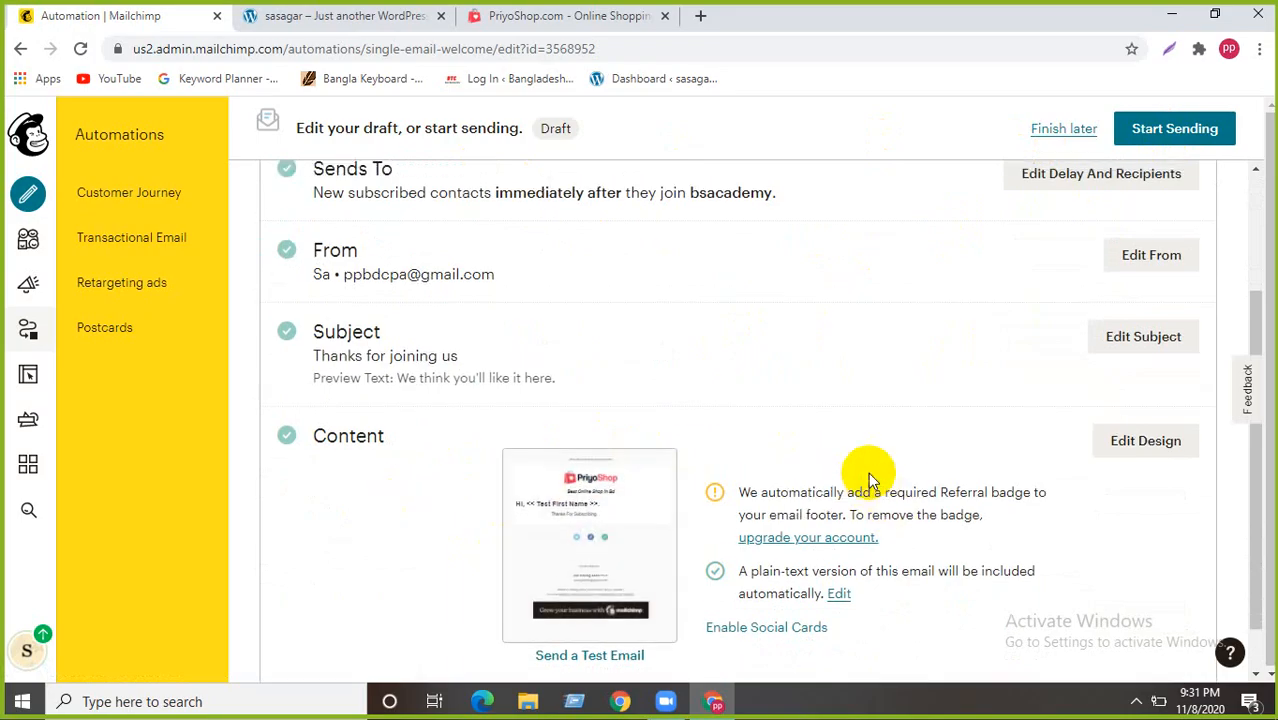
{"action": "scroll", "coordinate": [868, 480], "scroll_direction": "up", "scroll_amount": 2}
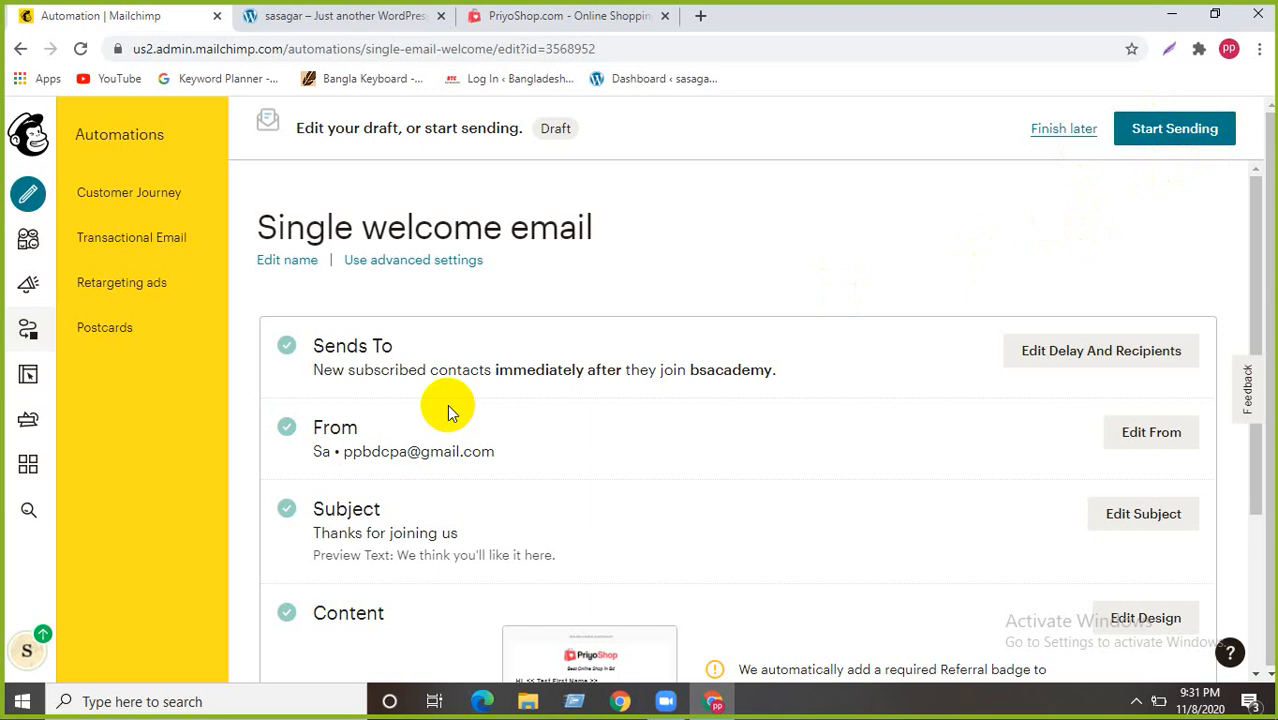
- Change the sender name to 'BS Academy', keeping the sender e-mail address, and save
{"action": "left_click", "coordinate": [1150, 432]}
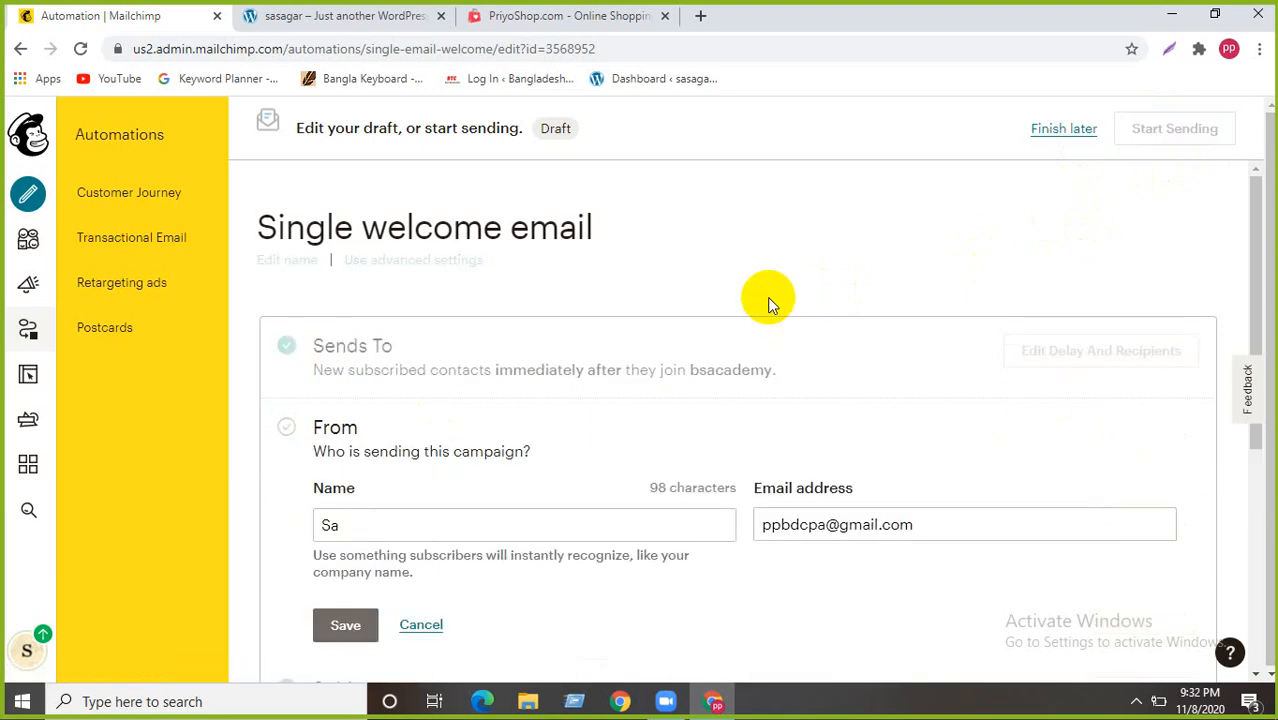
{"action": "scroll", "coordinate": [433, 459], "scroll_direction": "down", "scroll_amount": 2}
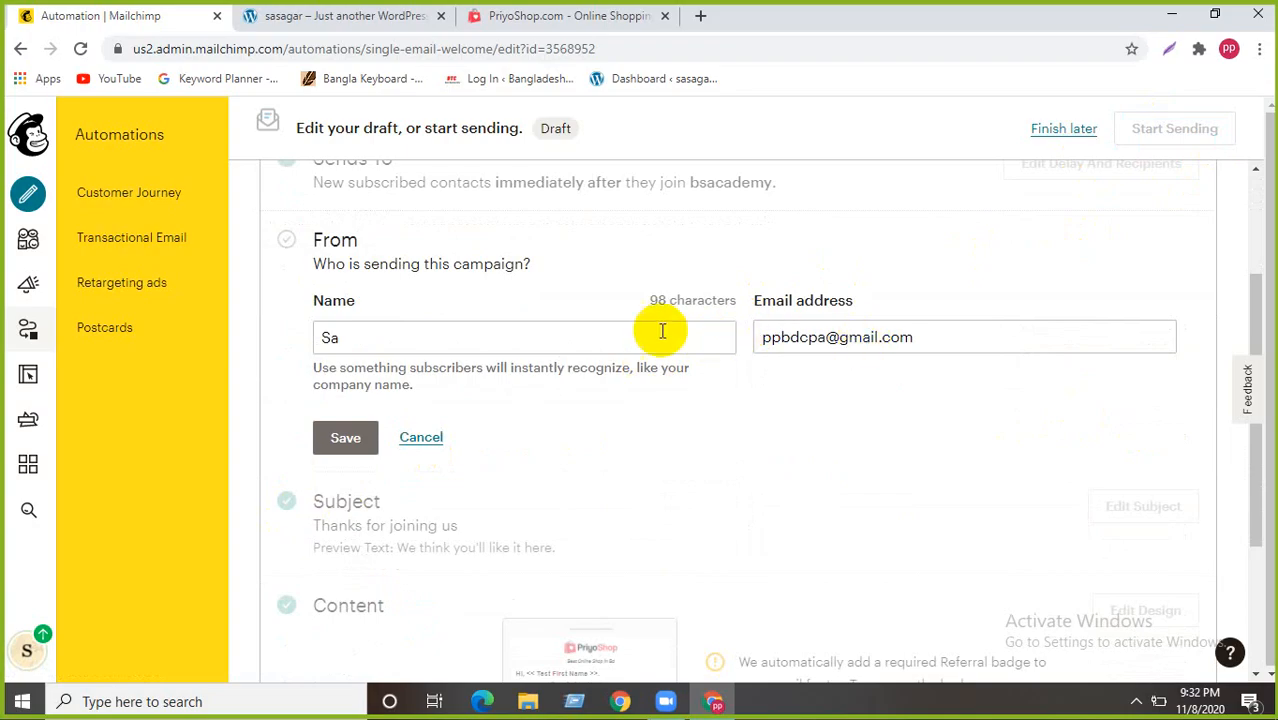
{"action": "left_click", "coordinate": [332, 337]}
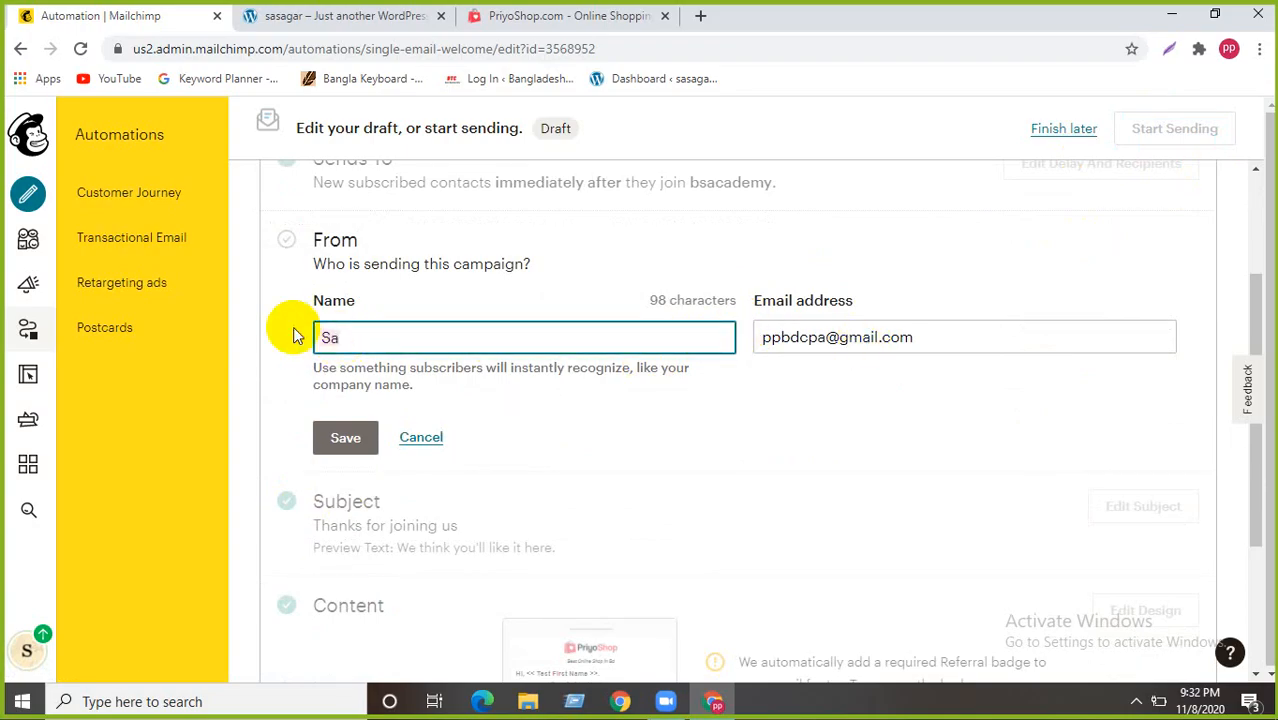
{"action": "type", "text": "BS "}
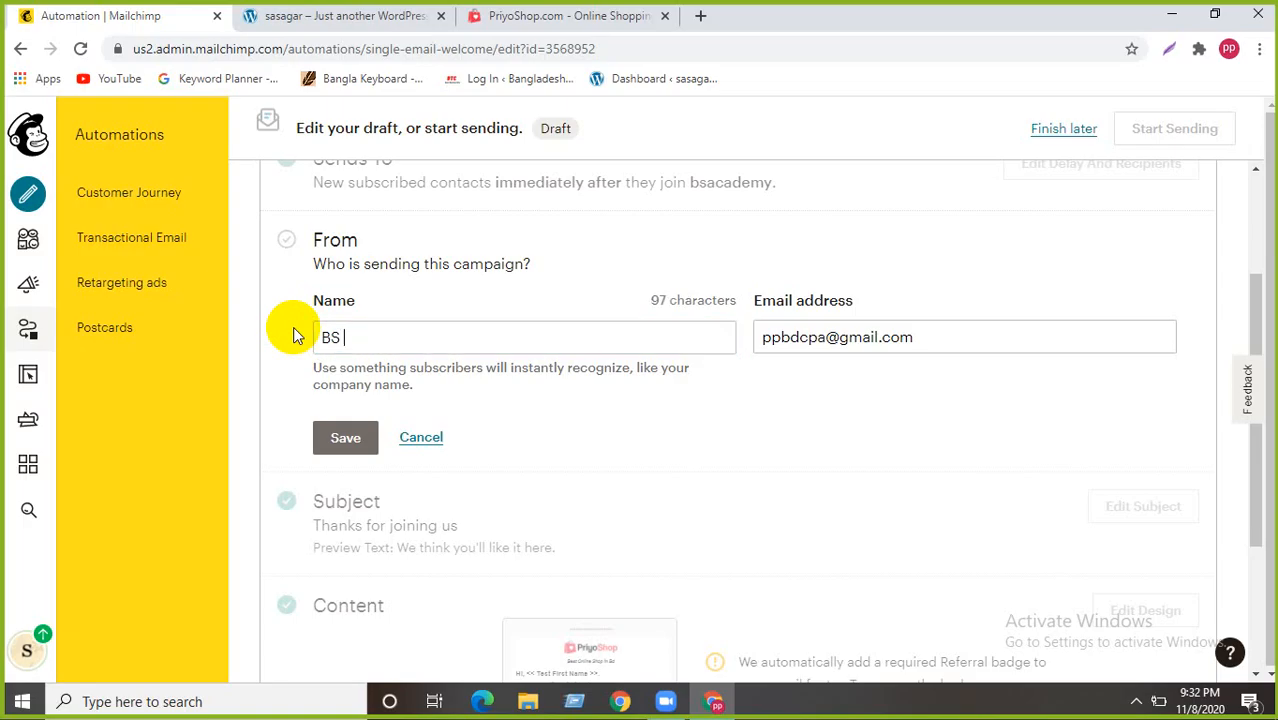
{"action": "type", "text": "Academy"}
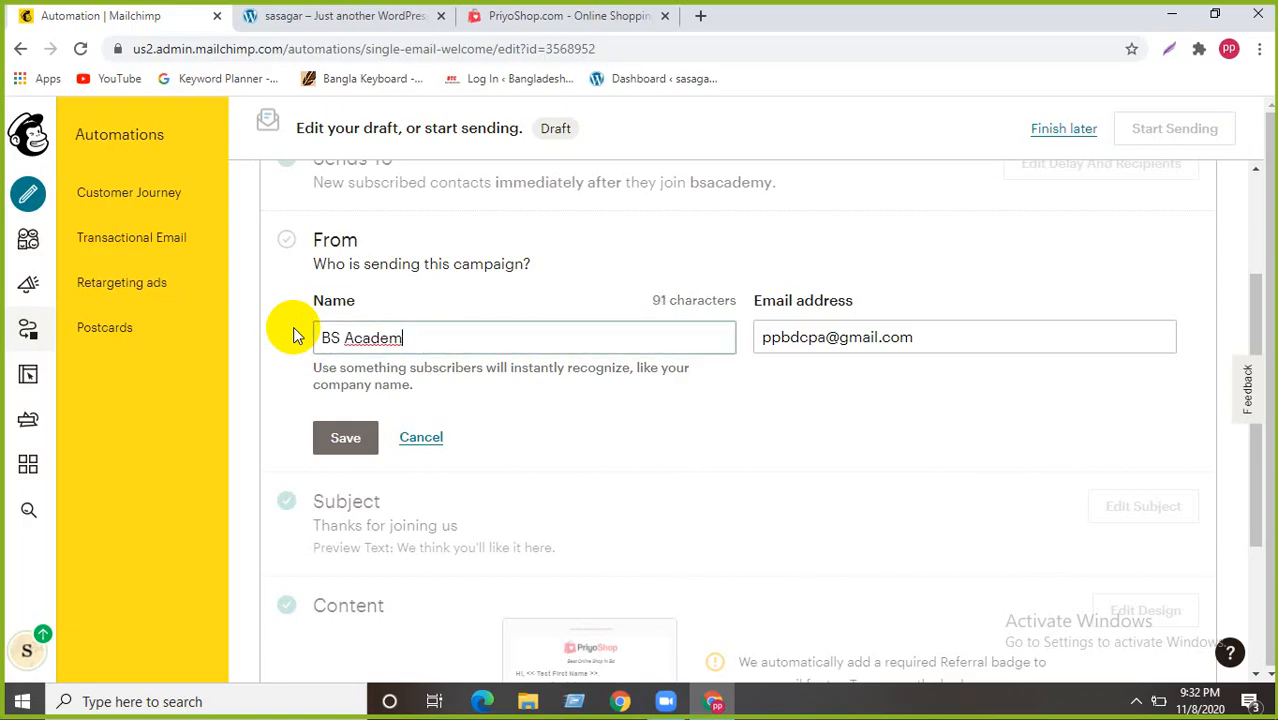
{"action": "triple_click", "coordinate": [910, 337]}
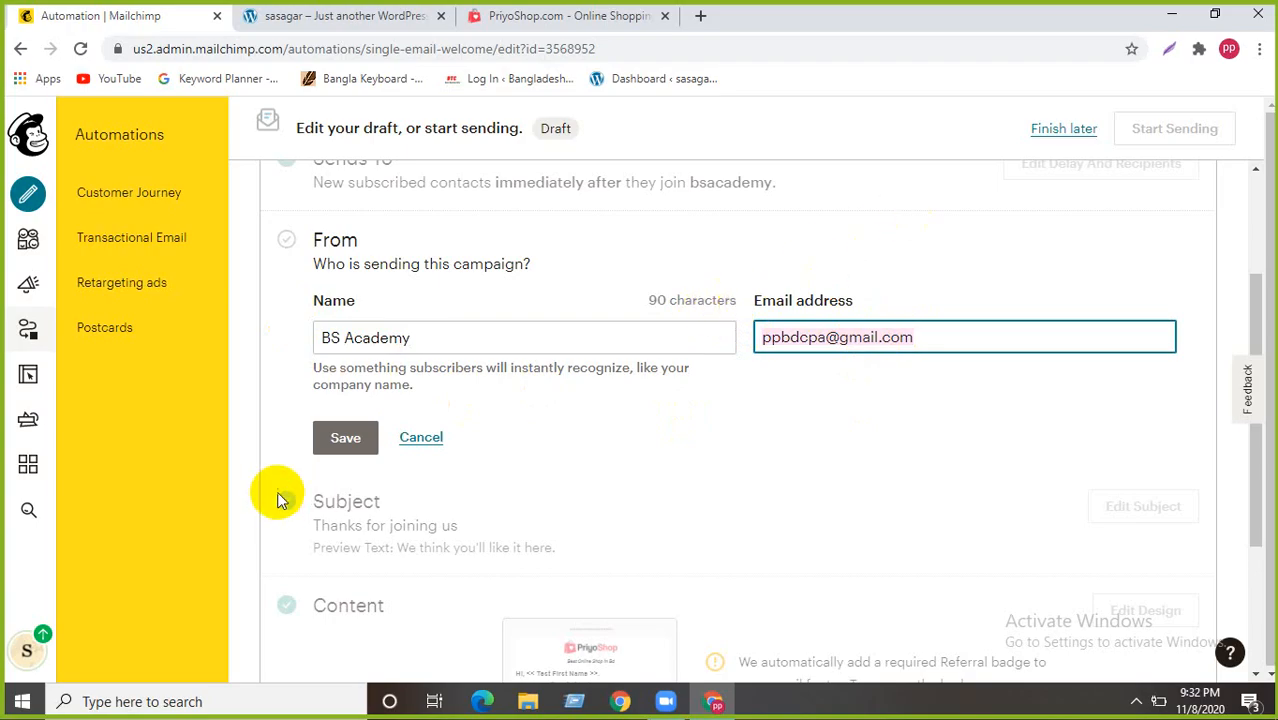
{"action": "left_click", "coordinate": [345, 437]}
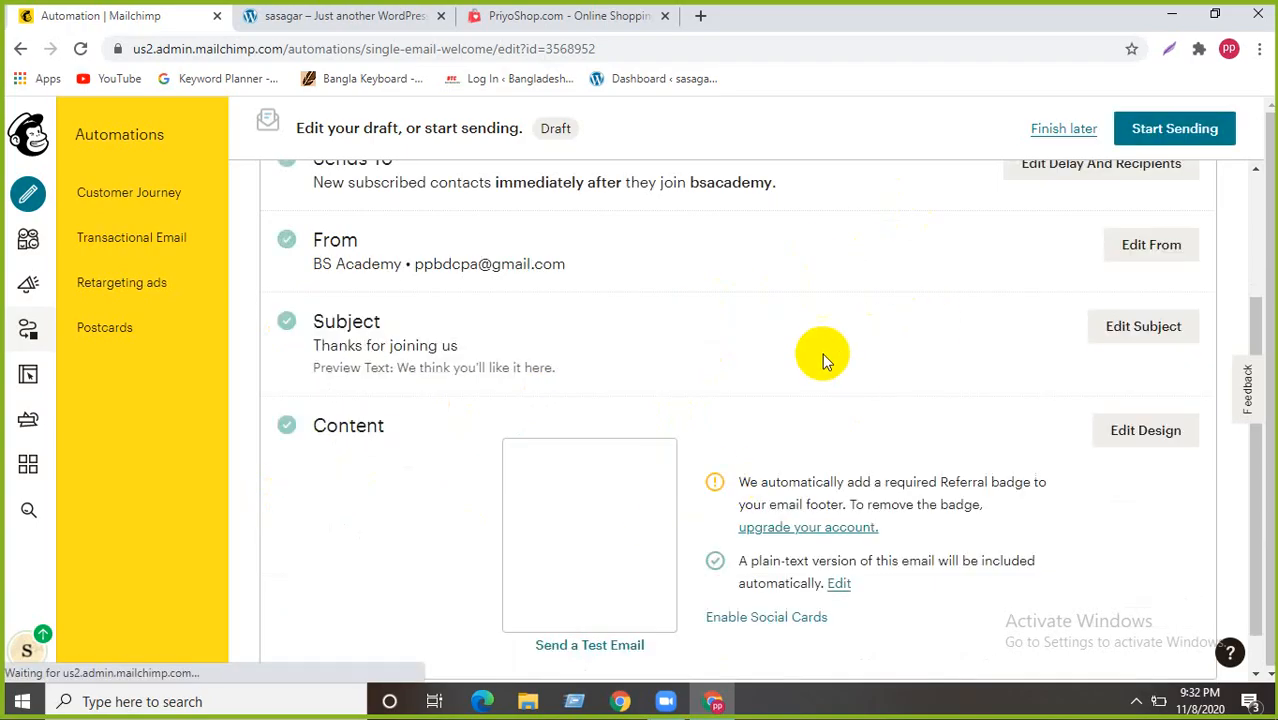
- Change the subject line to 'Wish You Happy Eid Mobarak' and select the old preview text
{"action": "left_click", "coordinate": [1110, 326]}
{"action": "scroll", "coordinate": [385, 408], "scroll_direction": "down", "scroll_amount": 2}
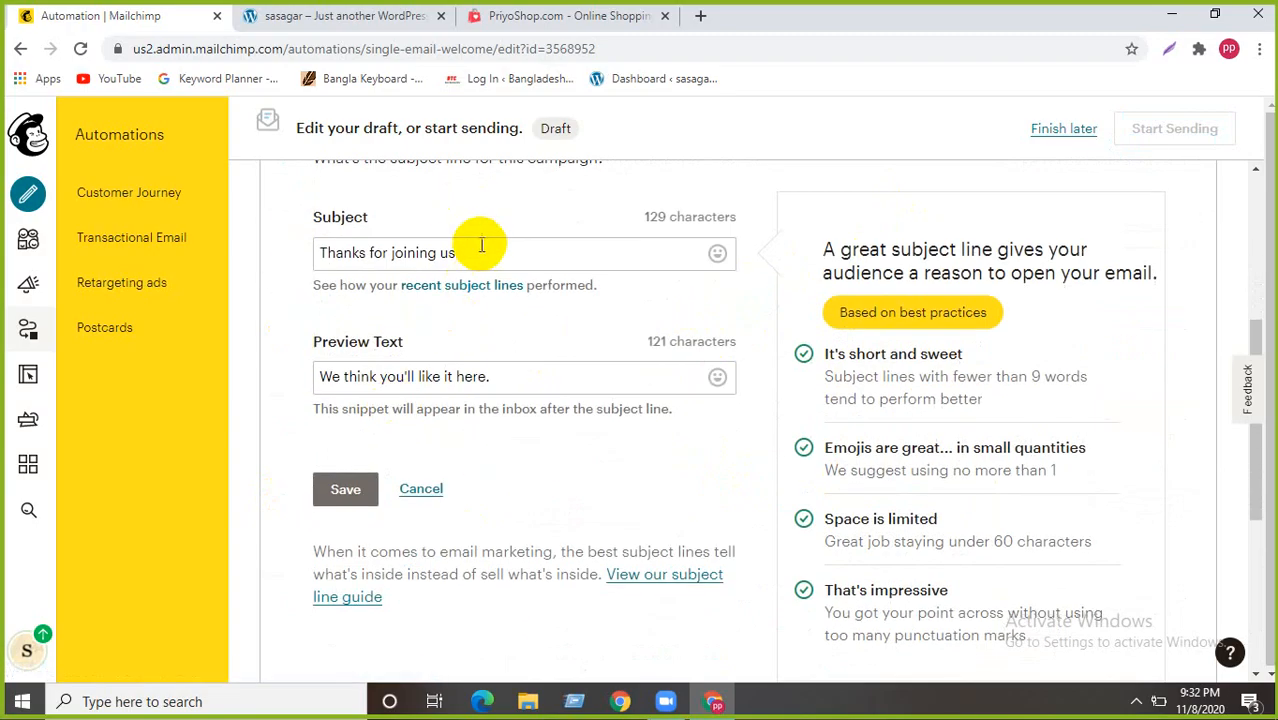
{"action": "left_click_drag", "start_coordinate": [459, 252], "coordinate": [266, 239]}
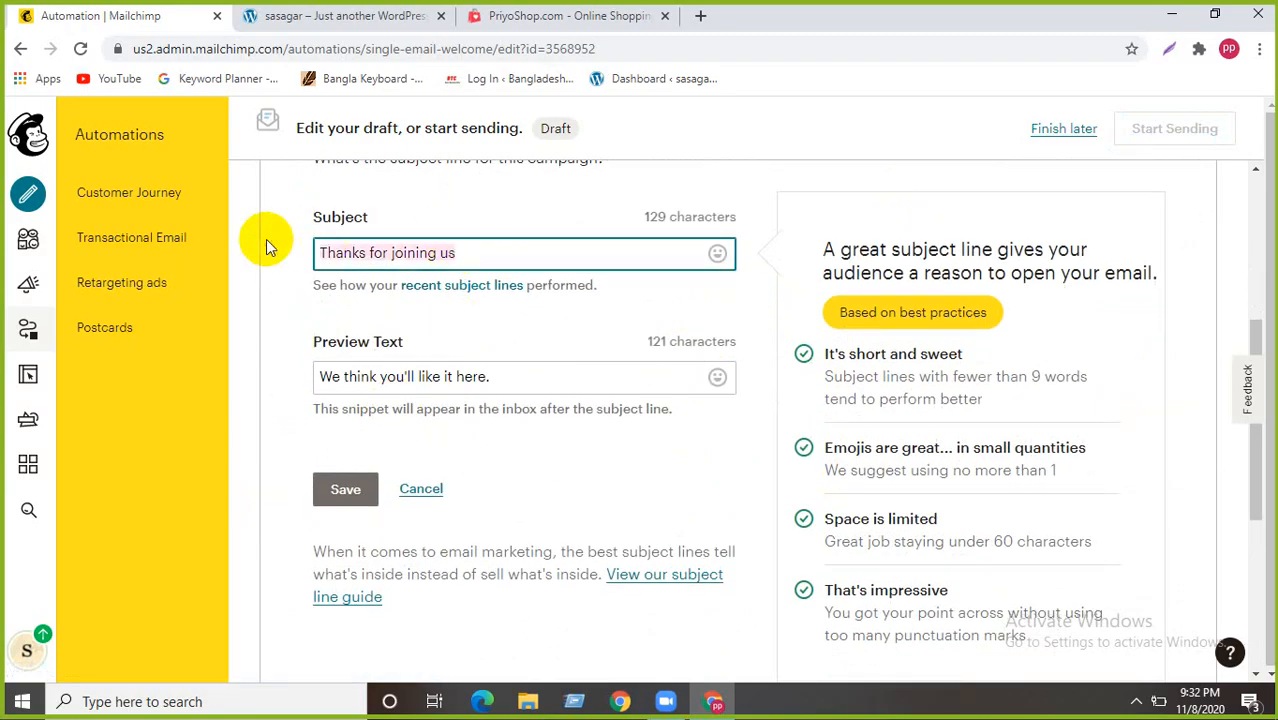
{"action": "type", "text": "Wish "}
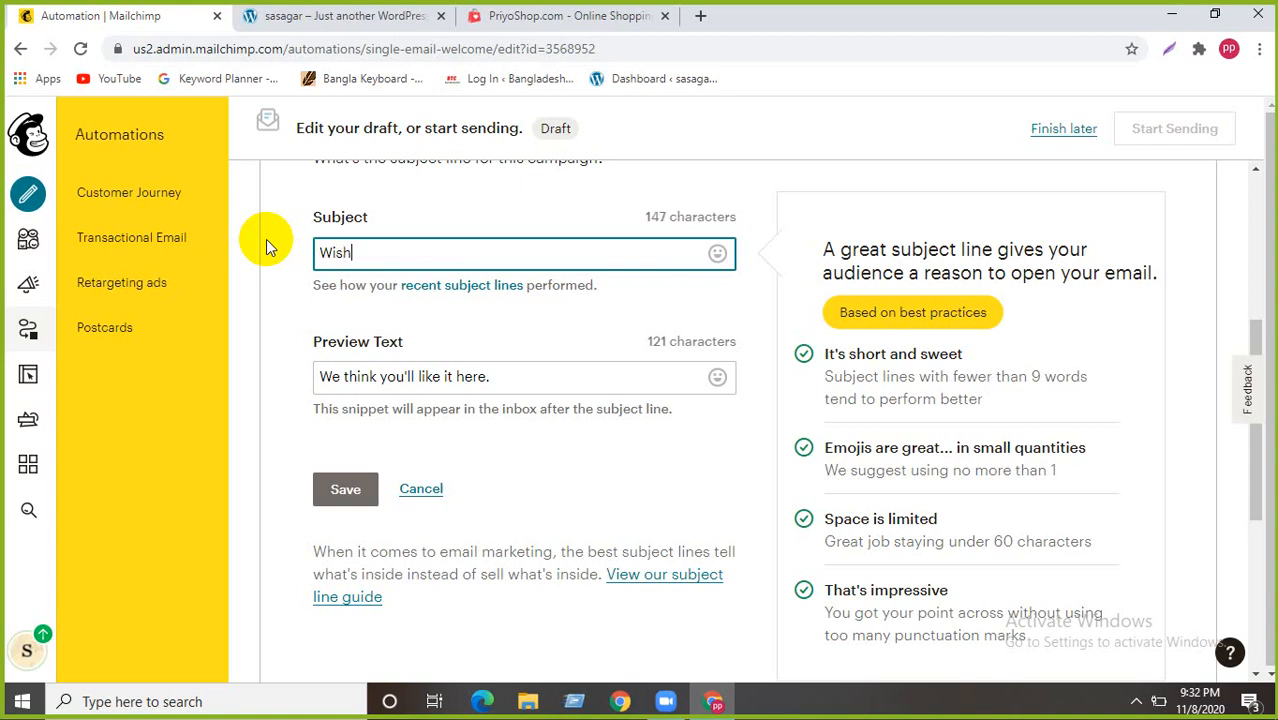
{"action": "type", "text": "You Happy Eid "}
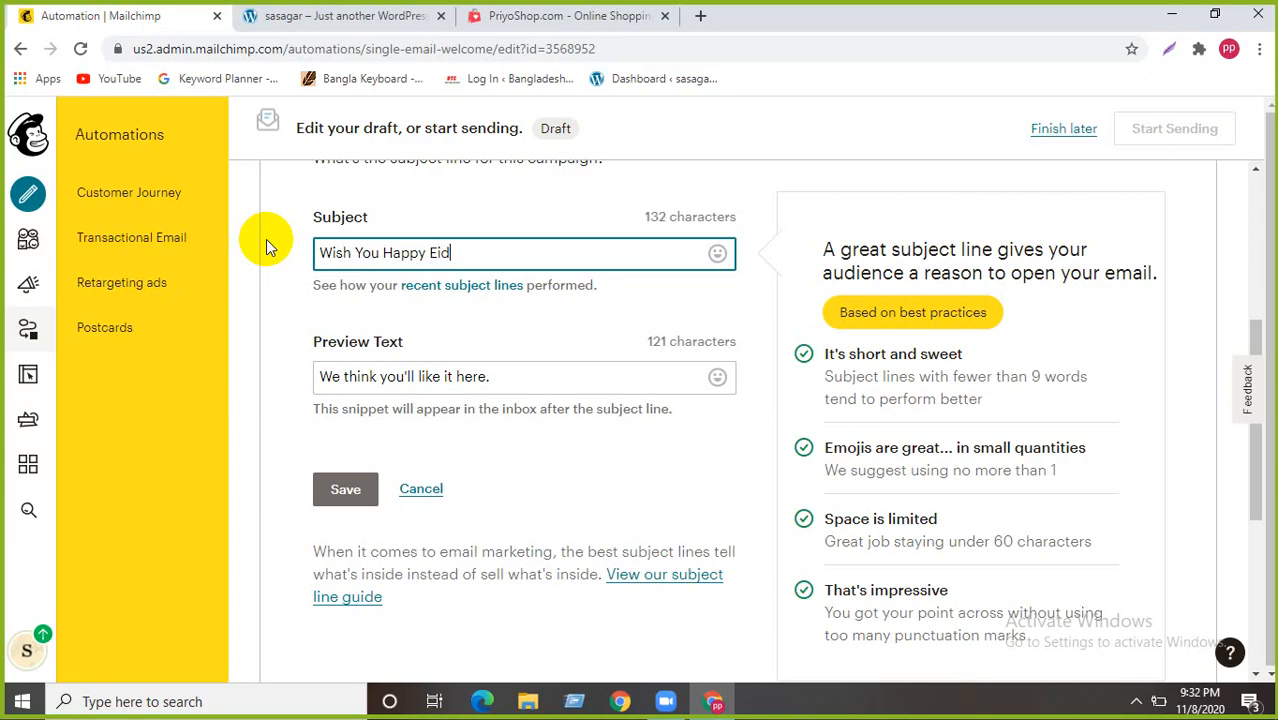
{"action": "type", "text": "Mobarak"}
{"action": "left_click_drag", "start_coordinate": [490, 377], "coordinate": [225, 377]}
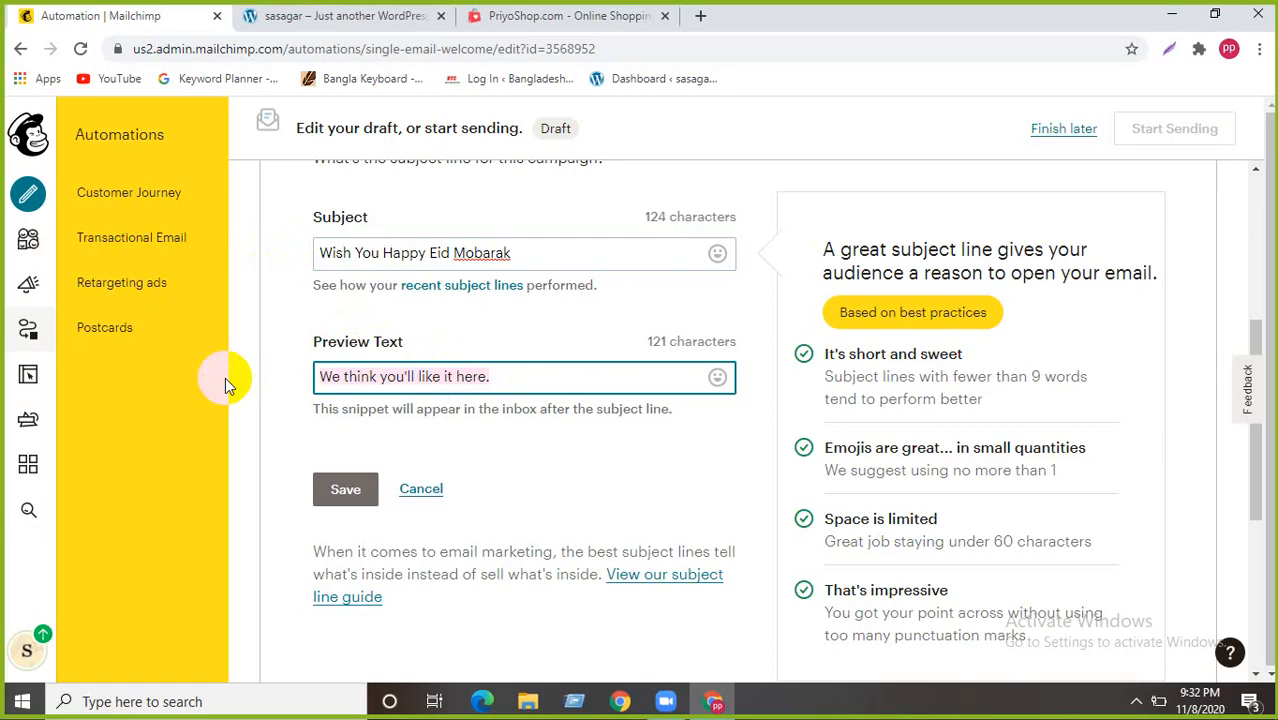
- Type the new preview text 'Thank you for your great help...We really happy that we got a customer like'
{"action": "type", "text": "Thank "}
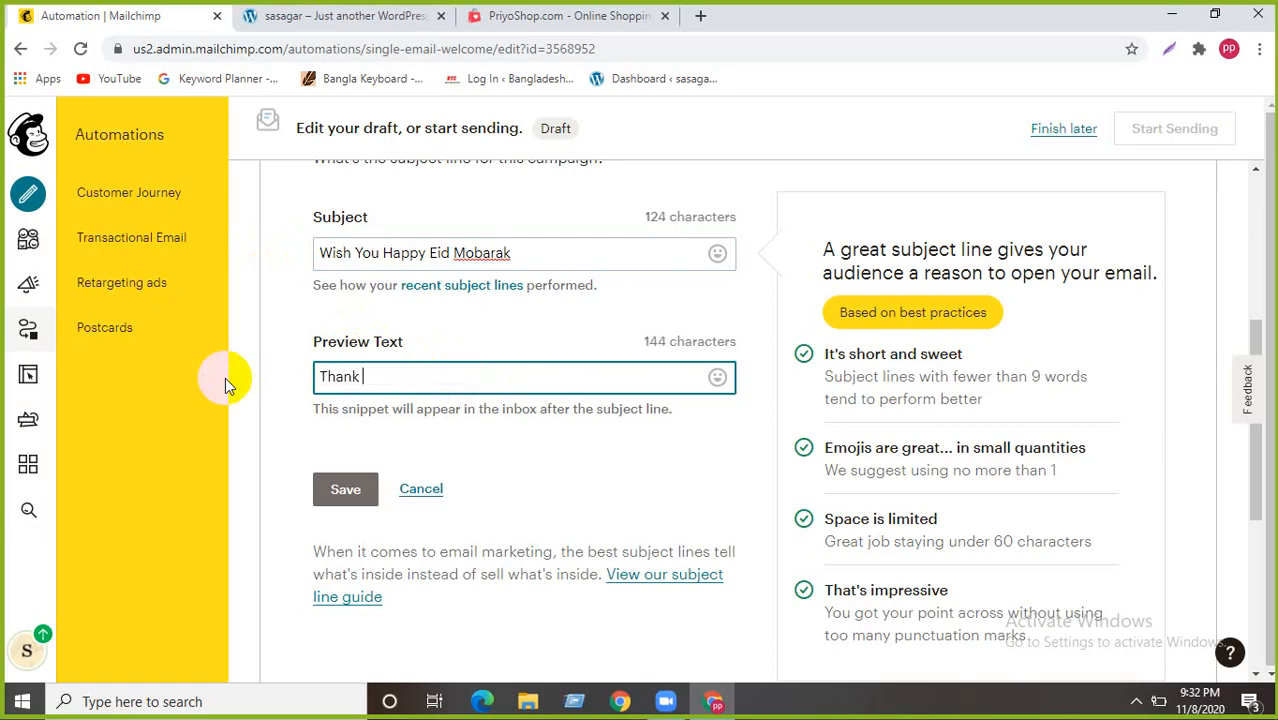
{"action": "type", "text": "you for your"}
{"action": "type", "text": "gre"}
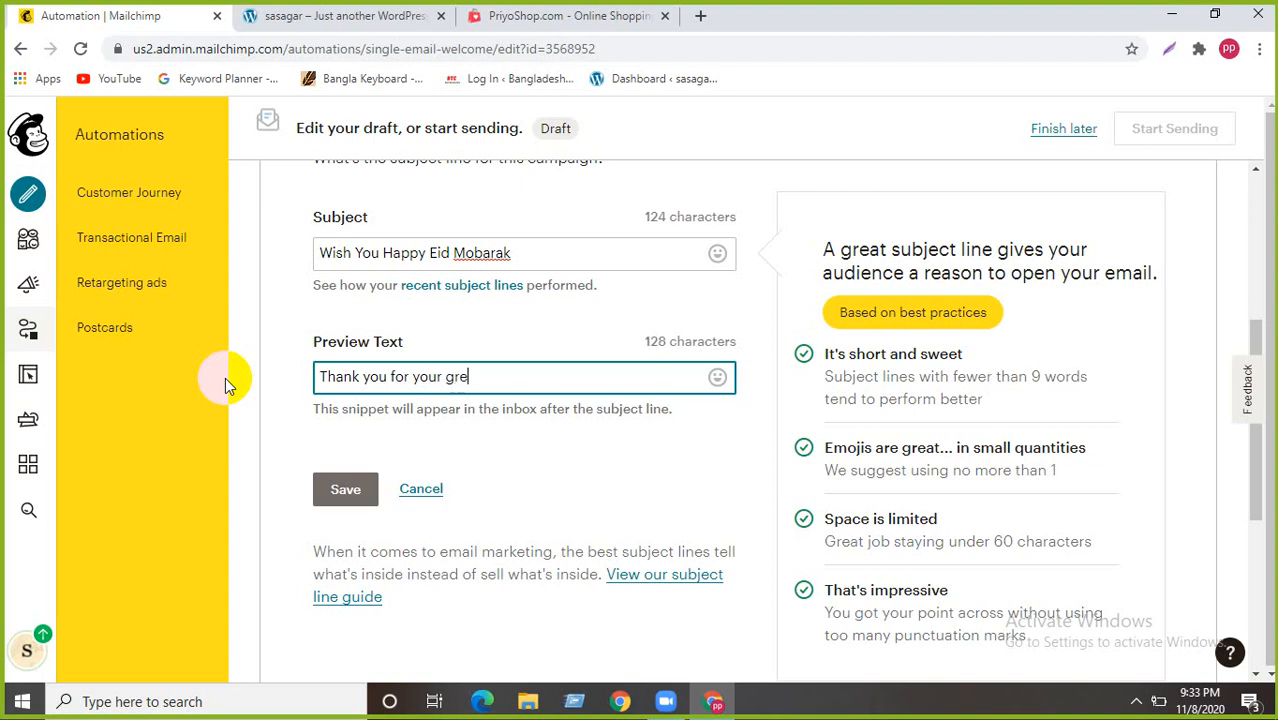
{"action": "type", "text": "at help for up"}
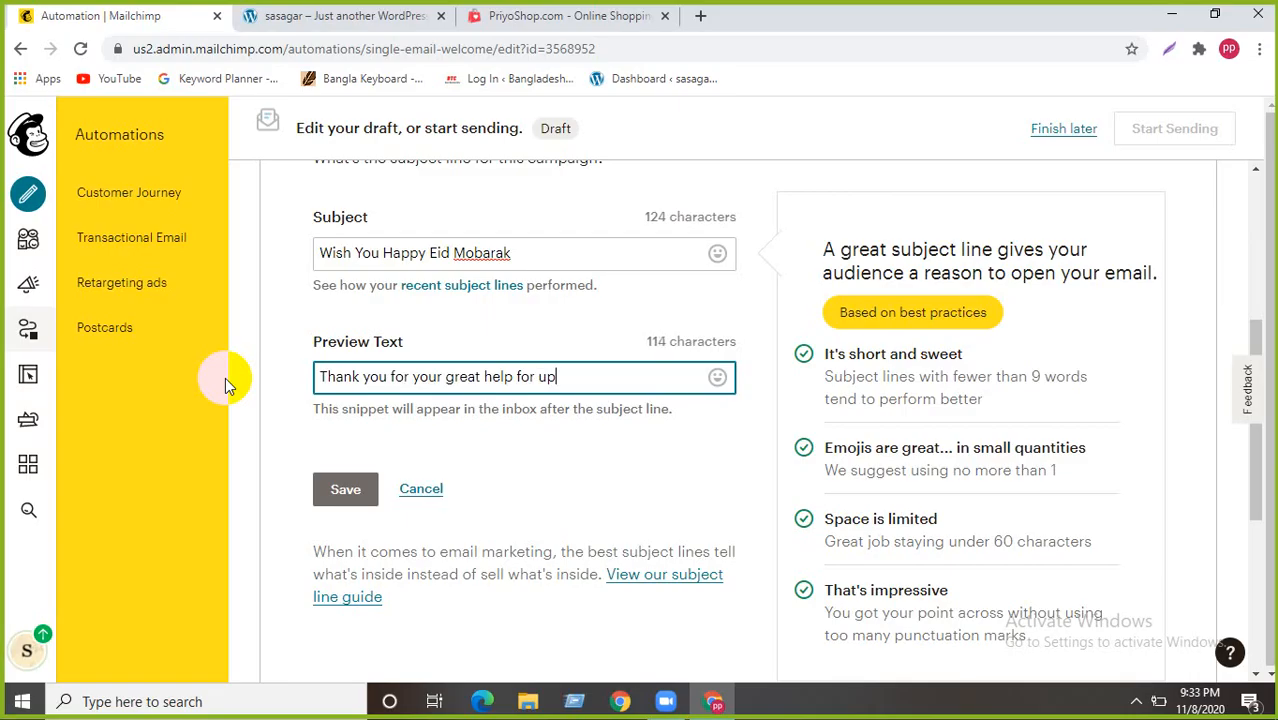
{"action": "type", "text": "grading our "}
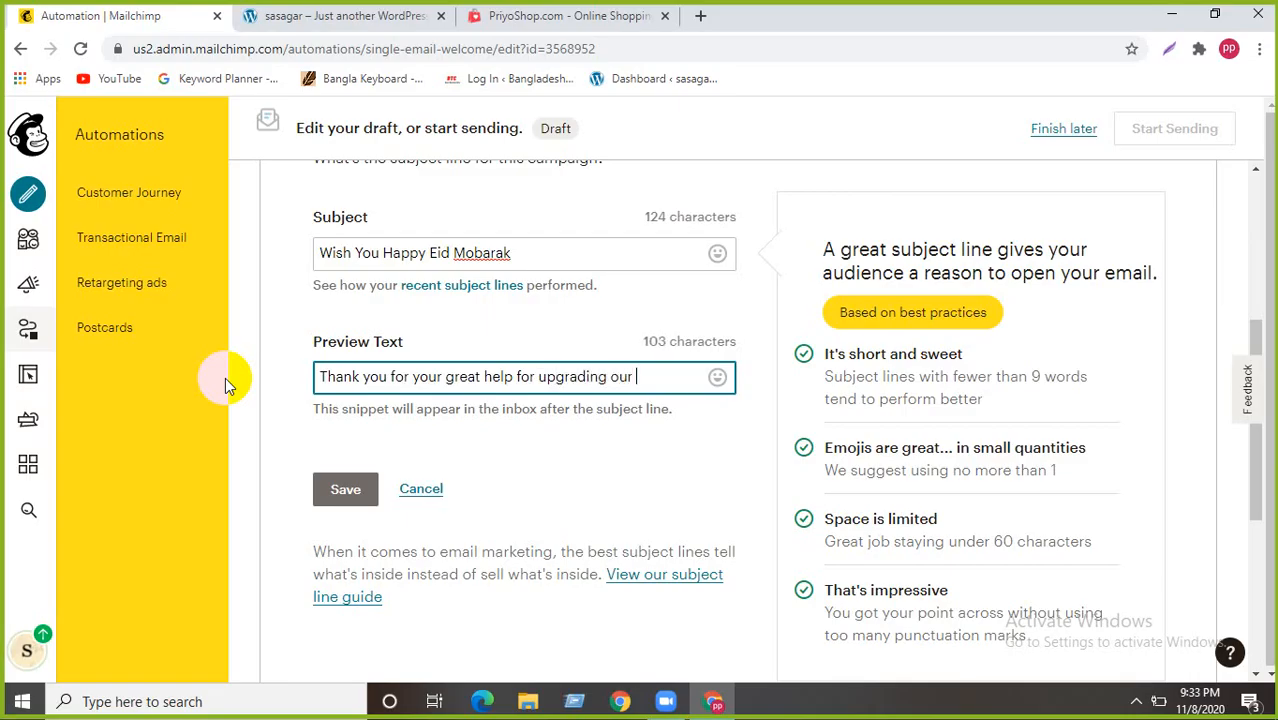
{"action": "type", "text": "business.we are"}
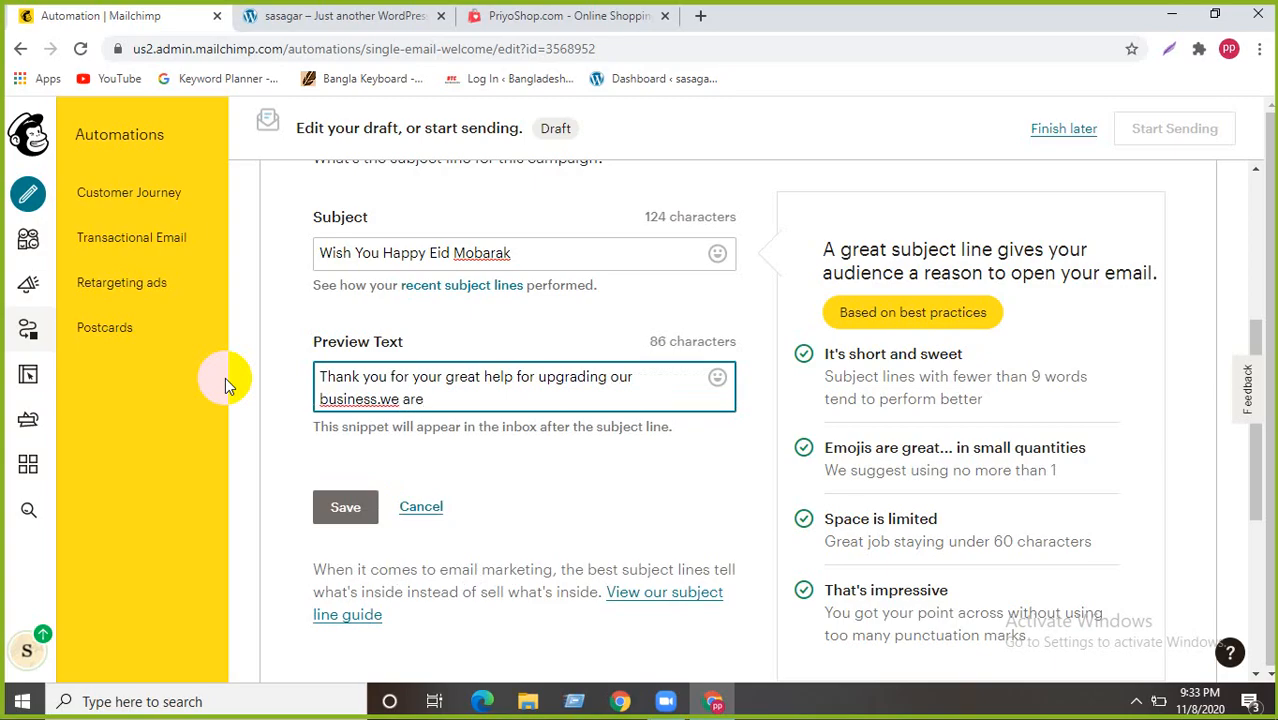
{"action": "key", "text": "BackSpace"}
{"action": "key", "text": "BackSpace"}
{"action": "key", "text": "BackSpace"}
{"action": "key", "text": "BackSpace"}
{"action": "type", "text": "really"}
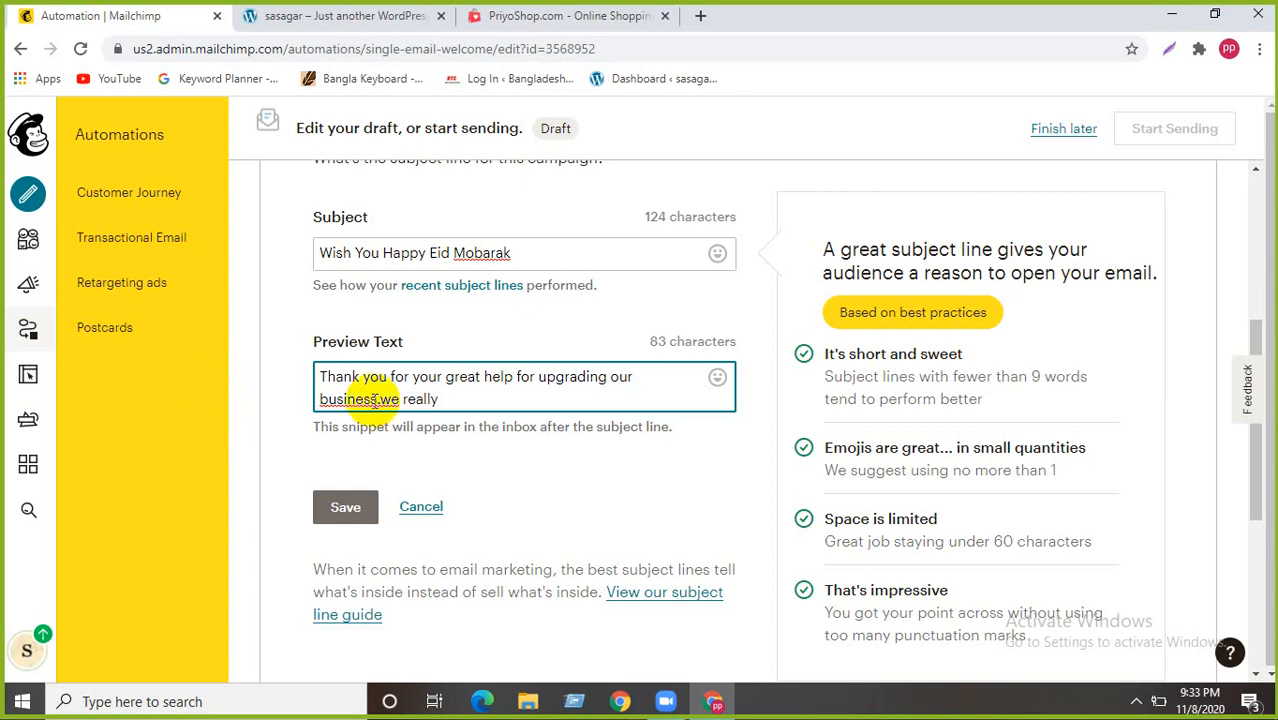
{"action": "left_click", "coordinate": [389, 398]}
{"action": "type", "text": "W"}
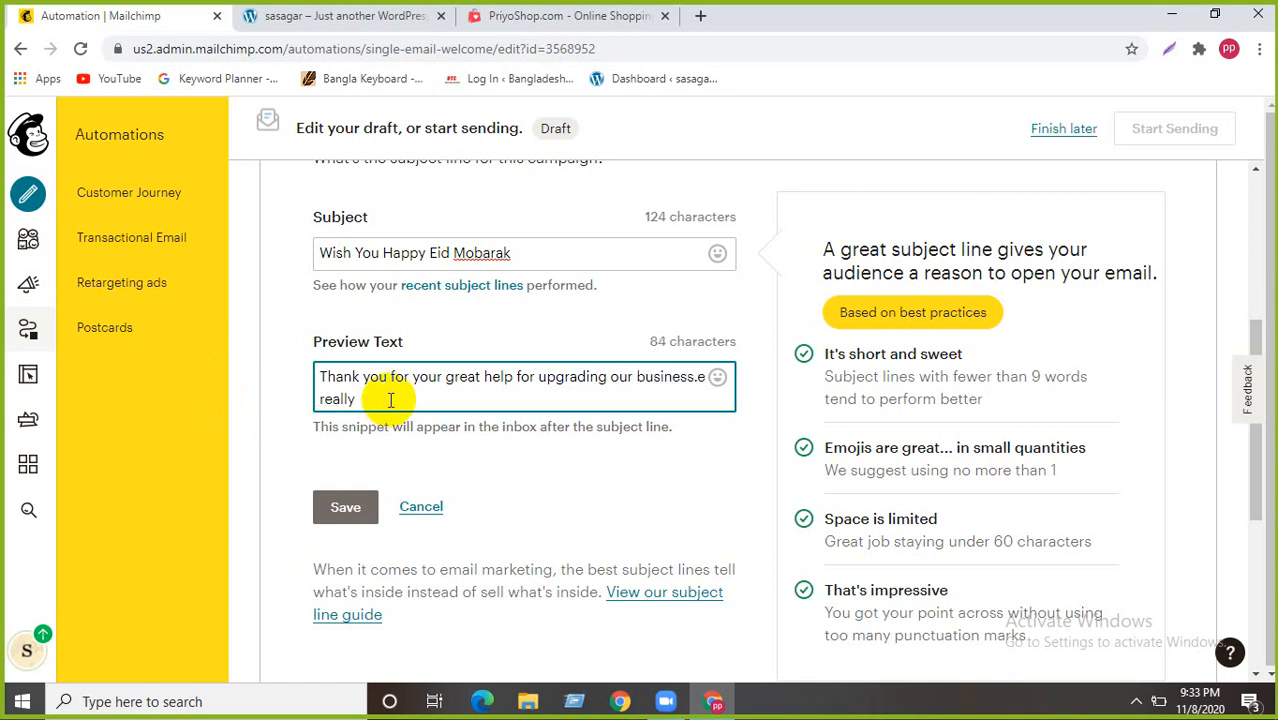
{"action": "key", "text": "Delete"}
{"action": "left_click", "coordinate": [484, 397]}
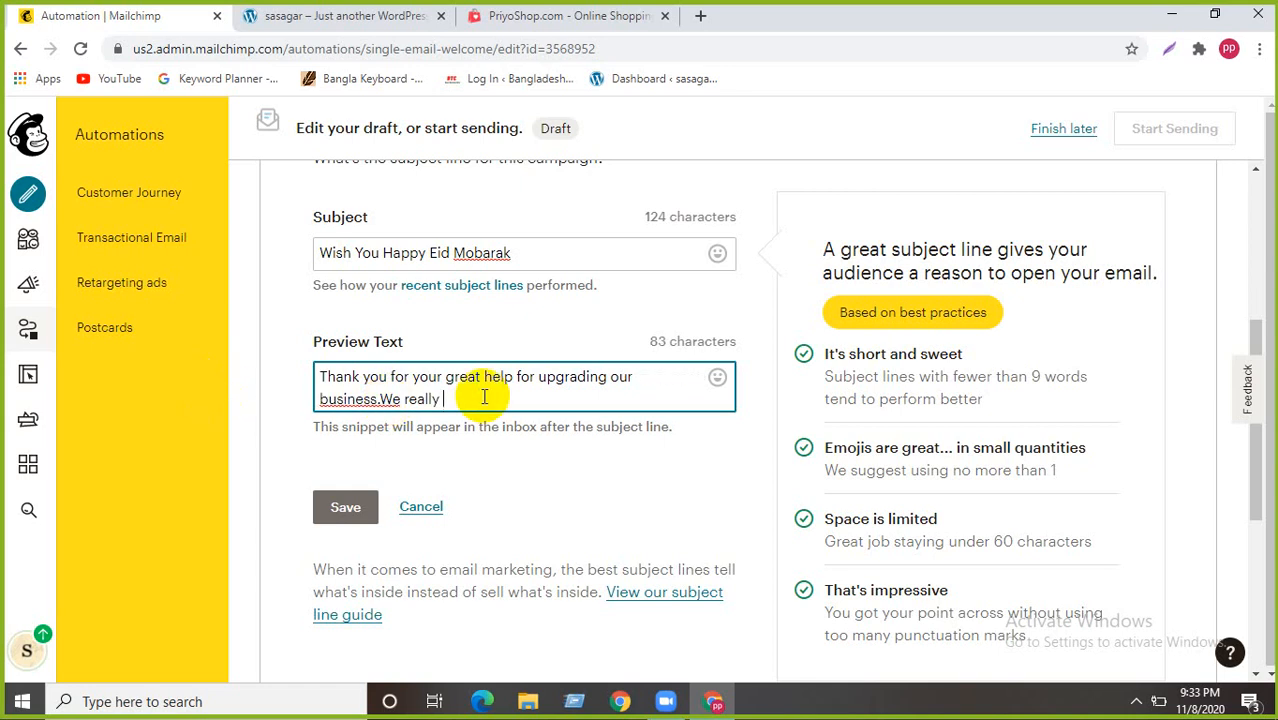
{"action": "type", "text": "happy that we "}
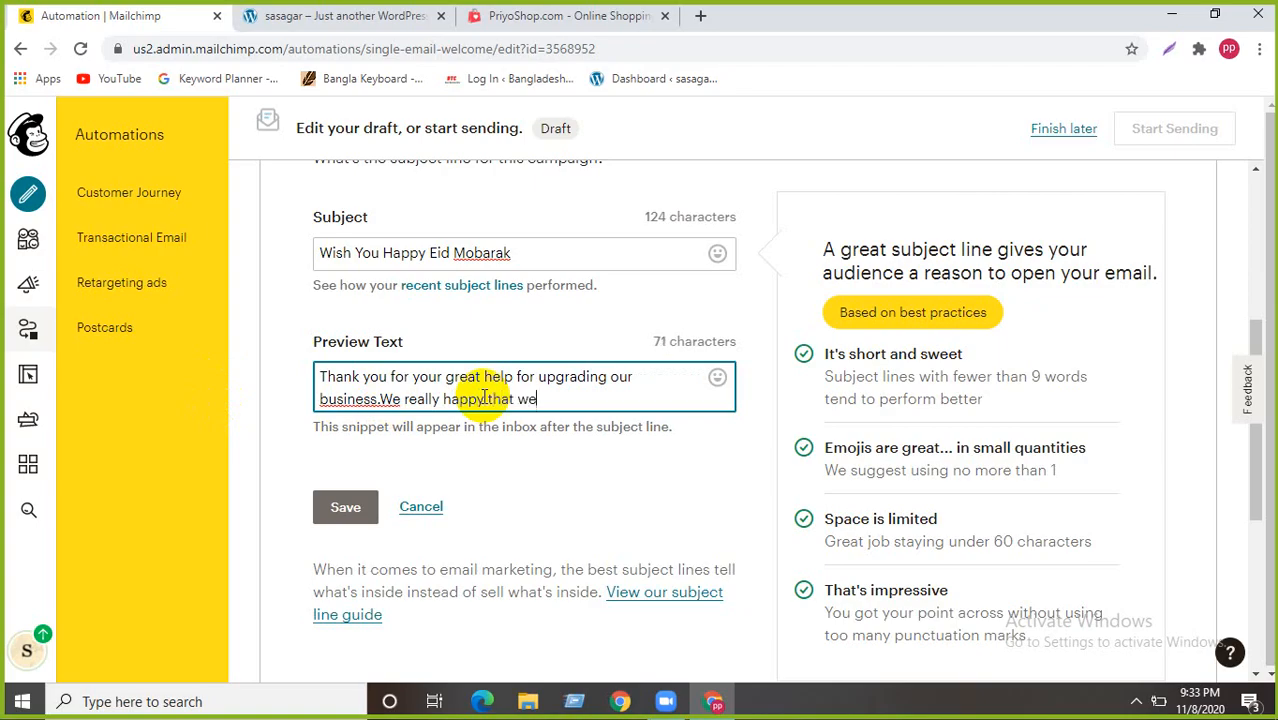
{"action": "type", "text": "got a customer "}
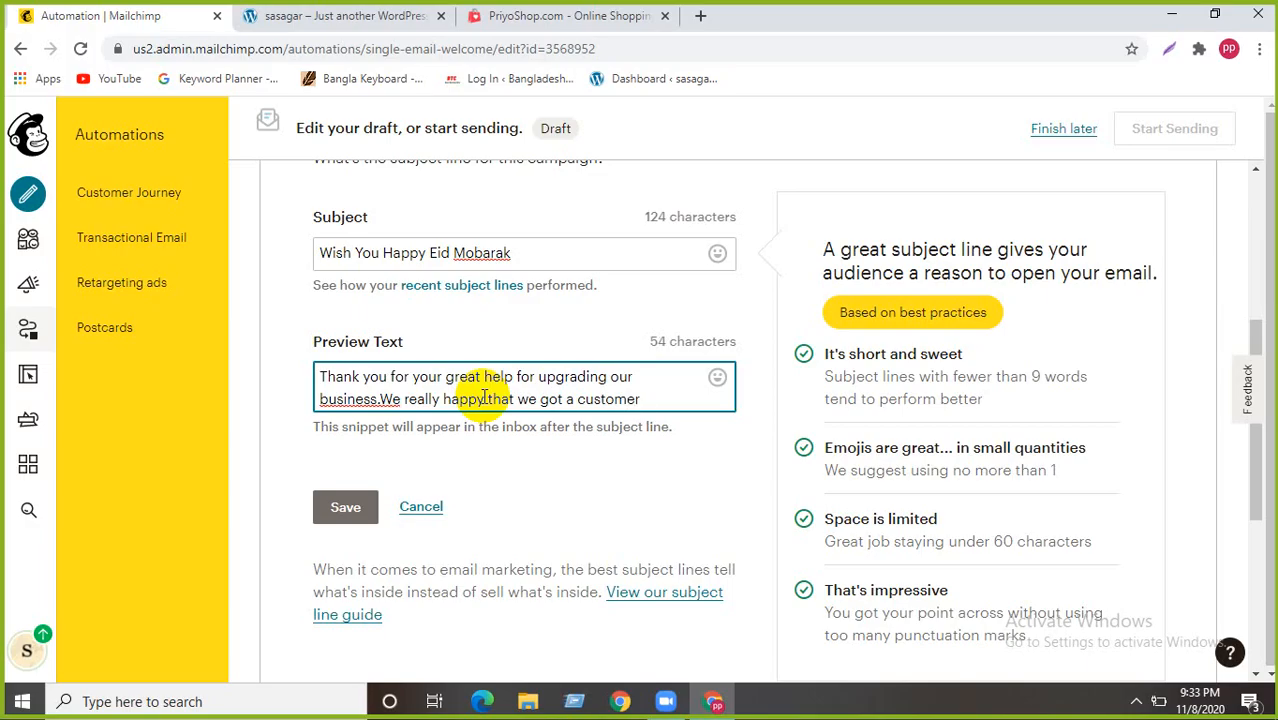
{"action": "type", "text": "like you."}
- Save the new subject and preview text and look over the updated email summary
{"action": "left_click", "coordinate": [343, 508]}
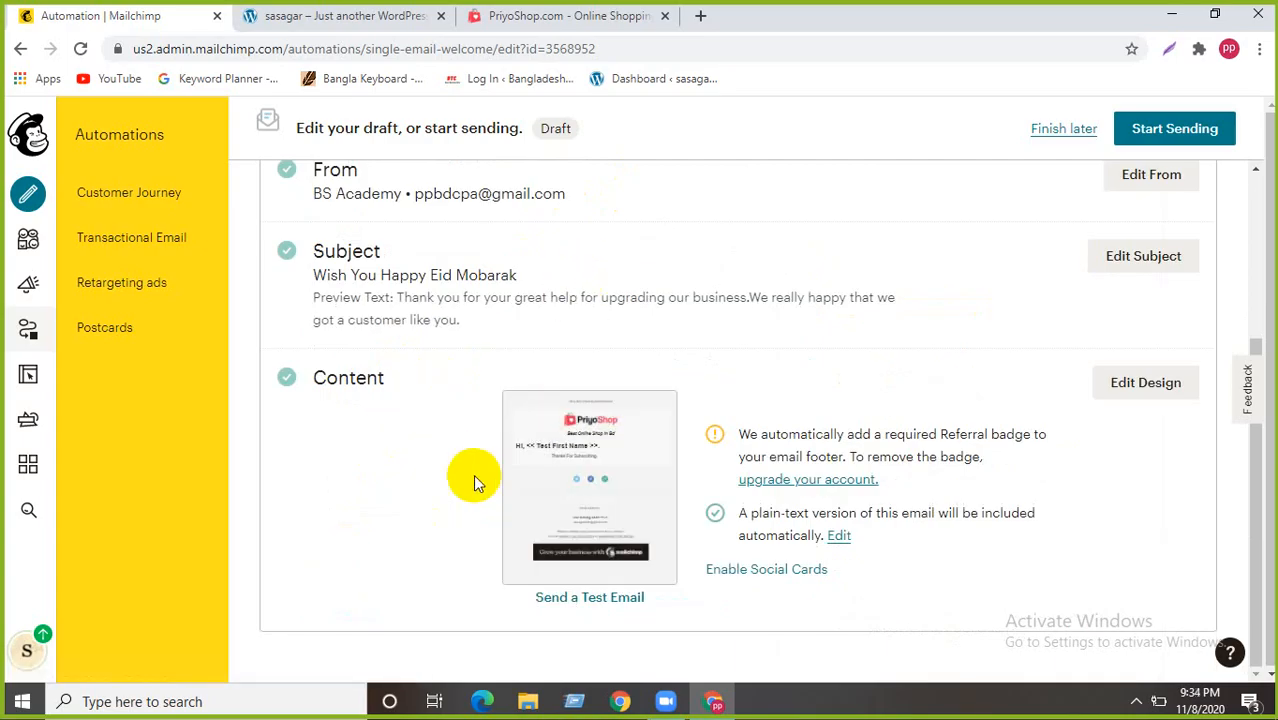
{"action": "scroll", "coordinate": [473, 474], "scroll_direction": "up", "scroll_amount": 3}
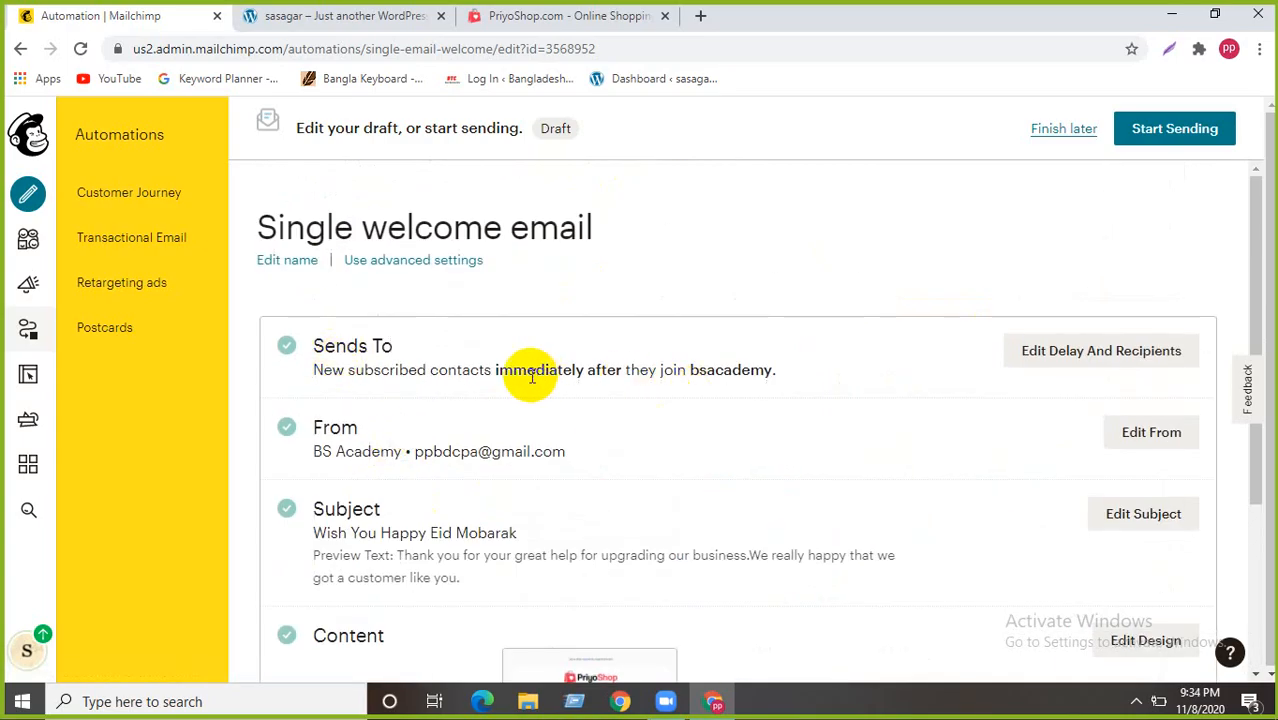
{"action": "scroll", "coordinate": [413, 398], "scroll_direction": "down", "scroll_amount": 1}
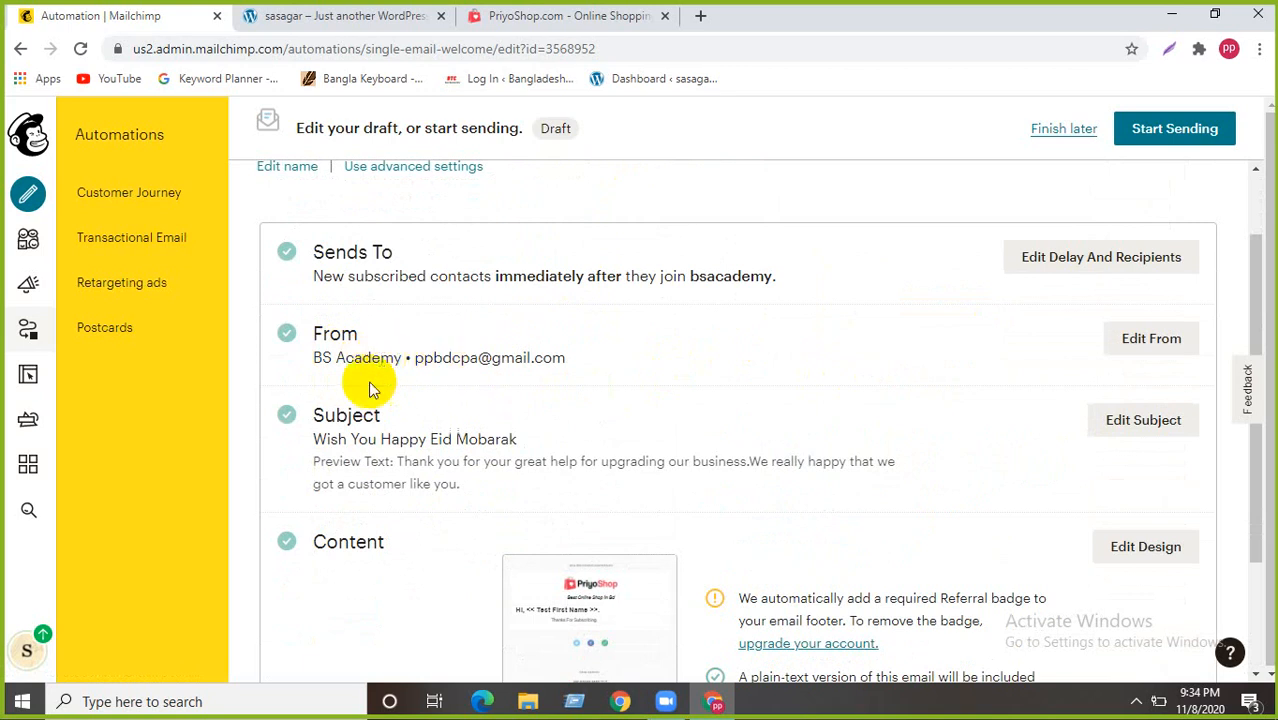
{"action": "scroll", "coordinate": [370, 388], "scroll_direction": "down", "scroll_amount": 1}
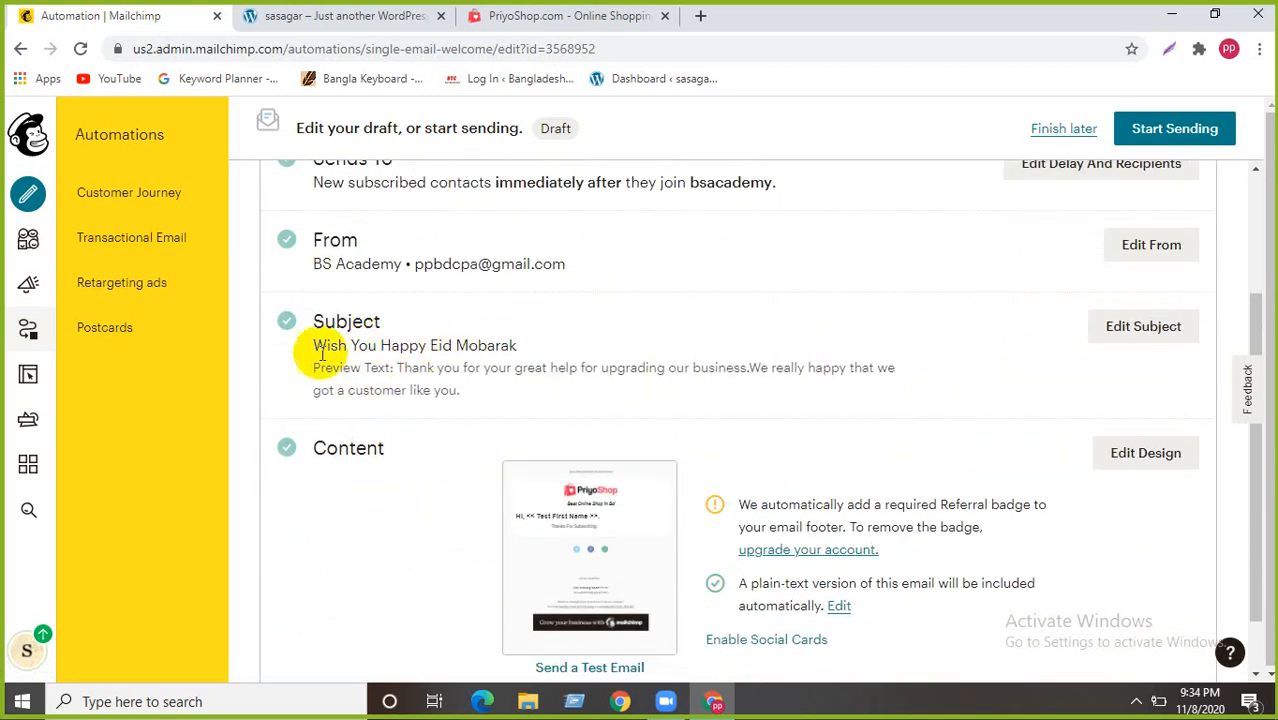
{"action": "scroll", "coordinate": [371, 399], "scroll_direction": "down", "scroll_amount": 1}
{"action": "mouse_move", "coordinate": [562, 470]}
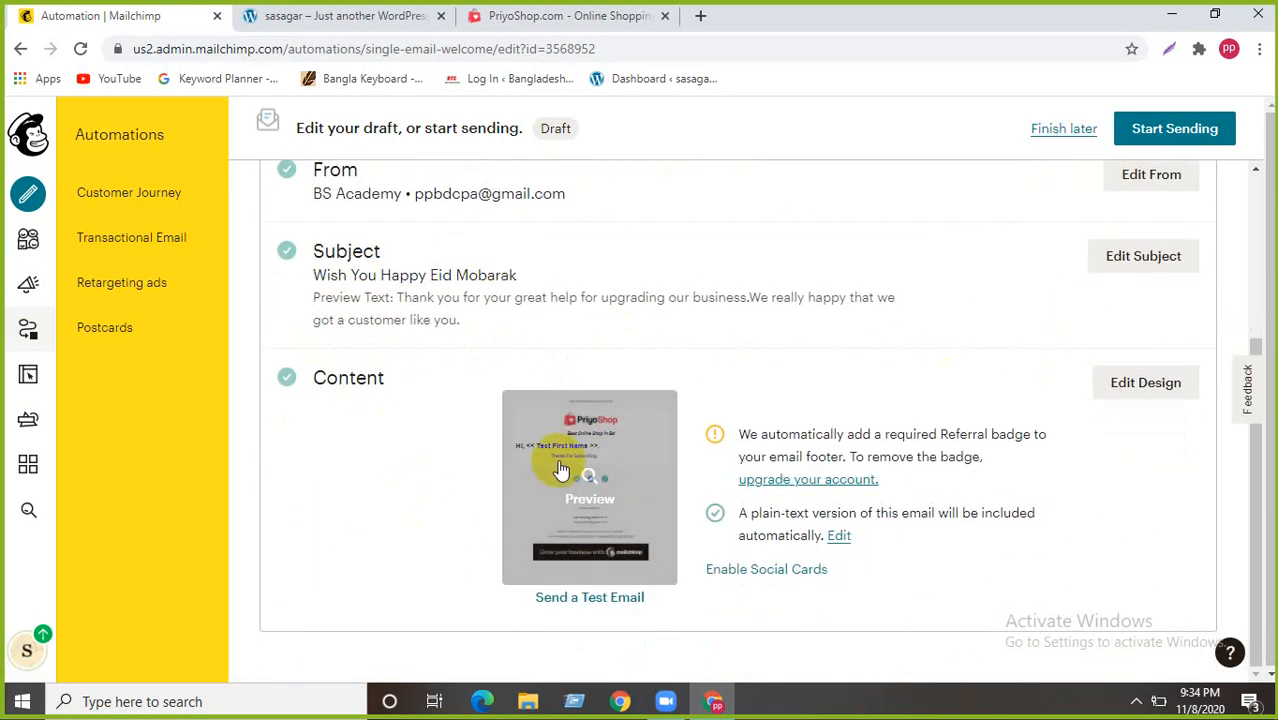
{"action": "scroll", "coordinate": [750, 470], "scroll_direction": "up", "scroll_amount": 3}
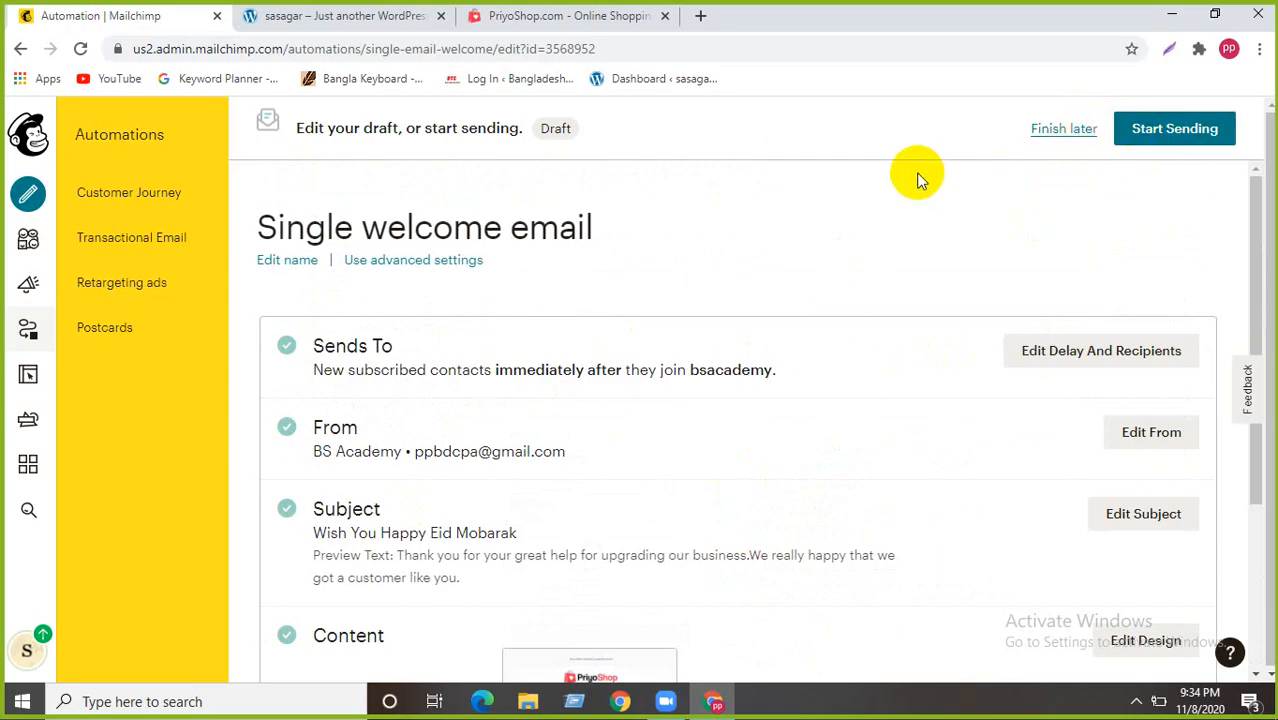
- Leave the welcome email as a draft, start a new campaign, then switch to Zoom
{"action": "left_click", "coordinate": [1060, 130]}
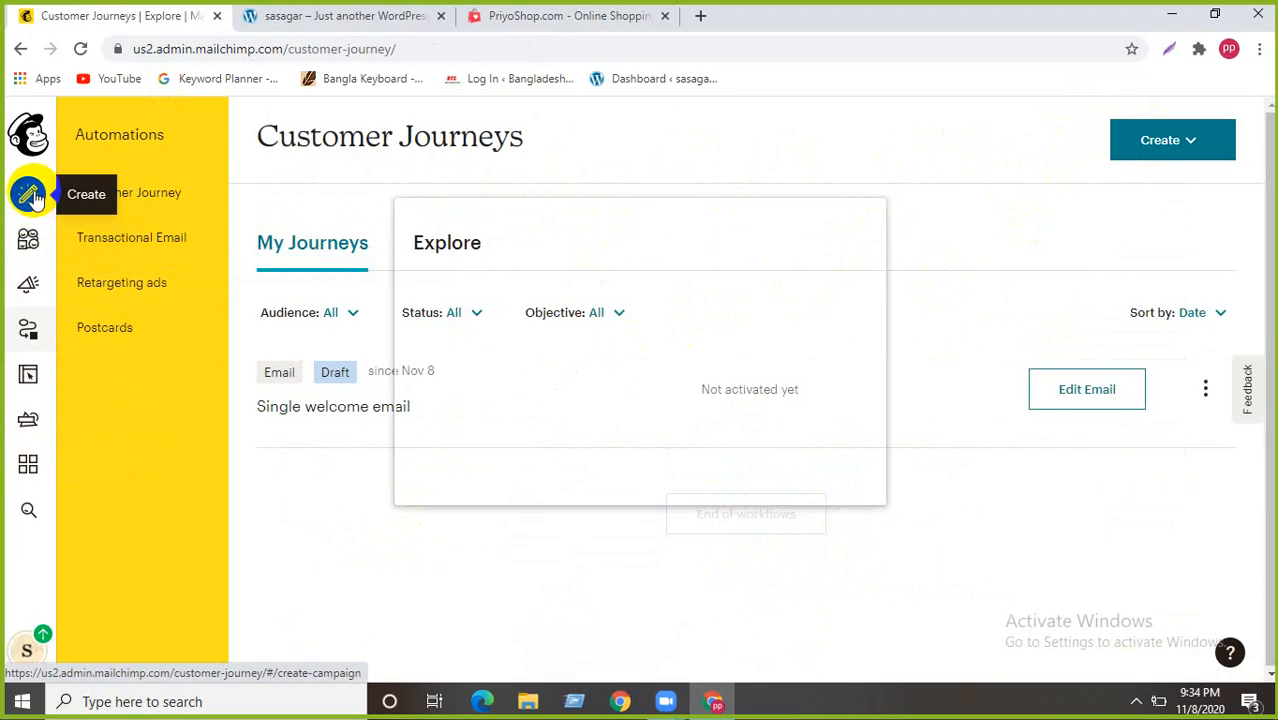
{"action": "left_click", "coordinate": [30, 195]}
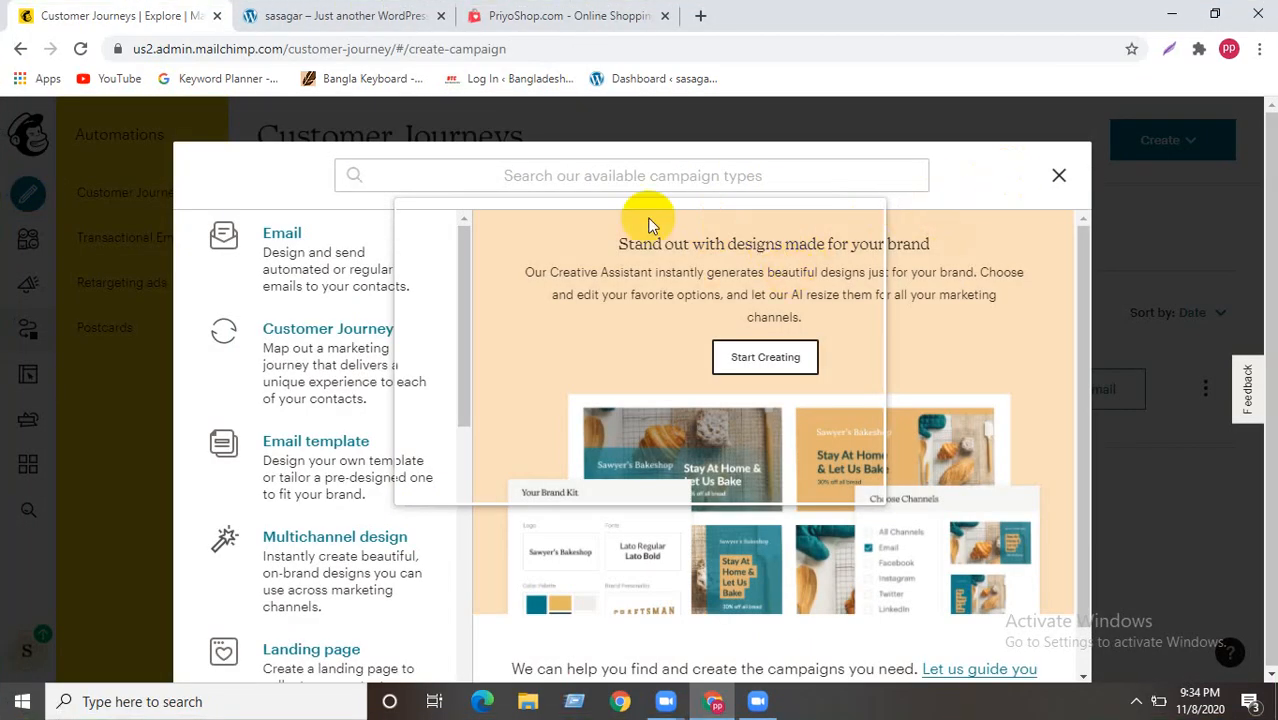
{"action": "left_click", "coordinate": [635, 181]}
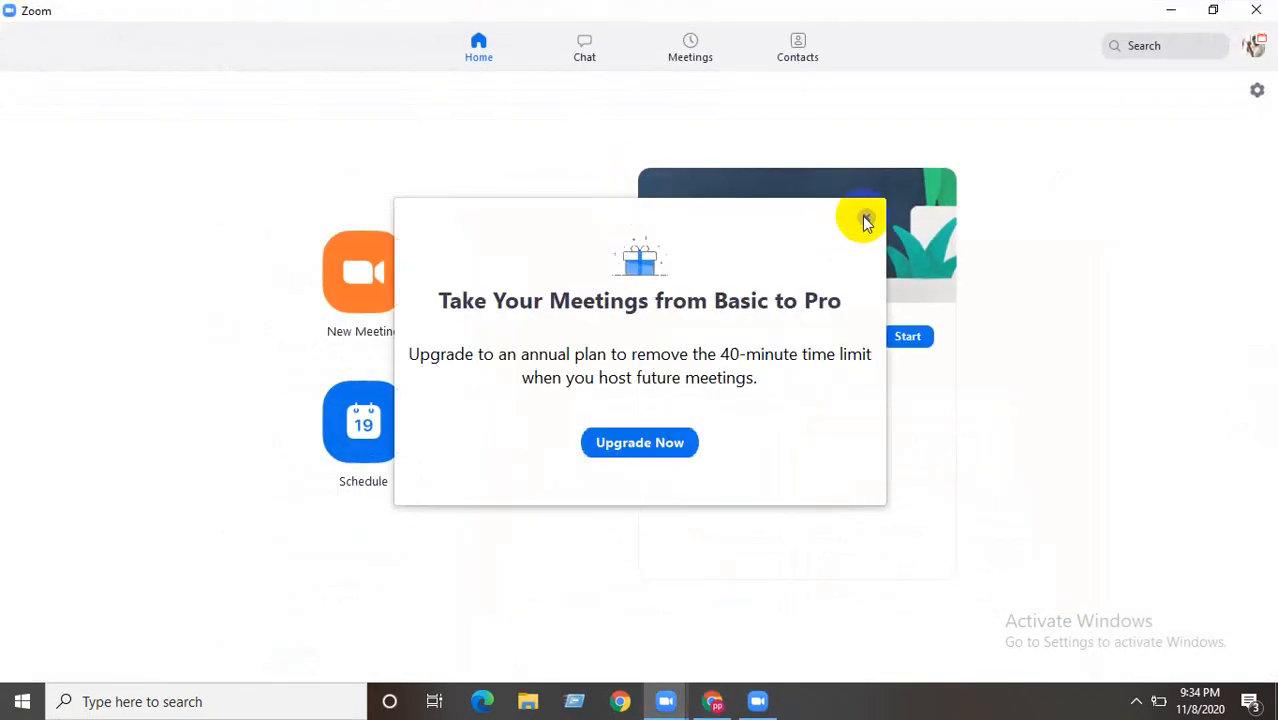
- Dismiss the 'Basic to Pro' offer, start the scheduled Zoom meeting and maximize its window
{"action": "left_click", "coordinate": [865, 217]}
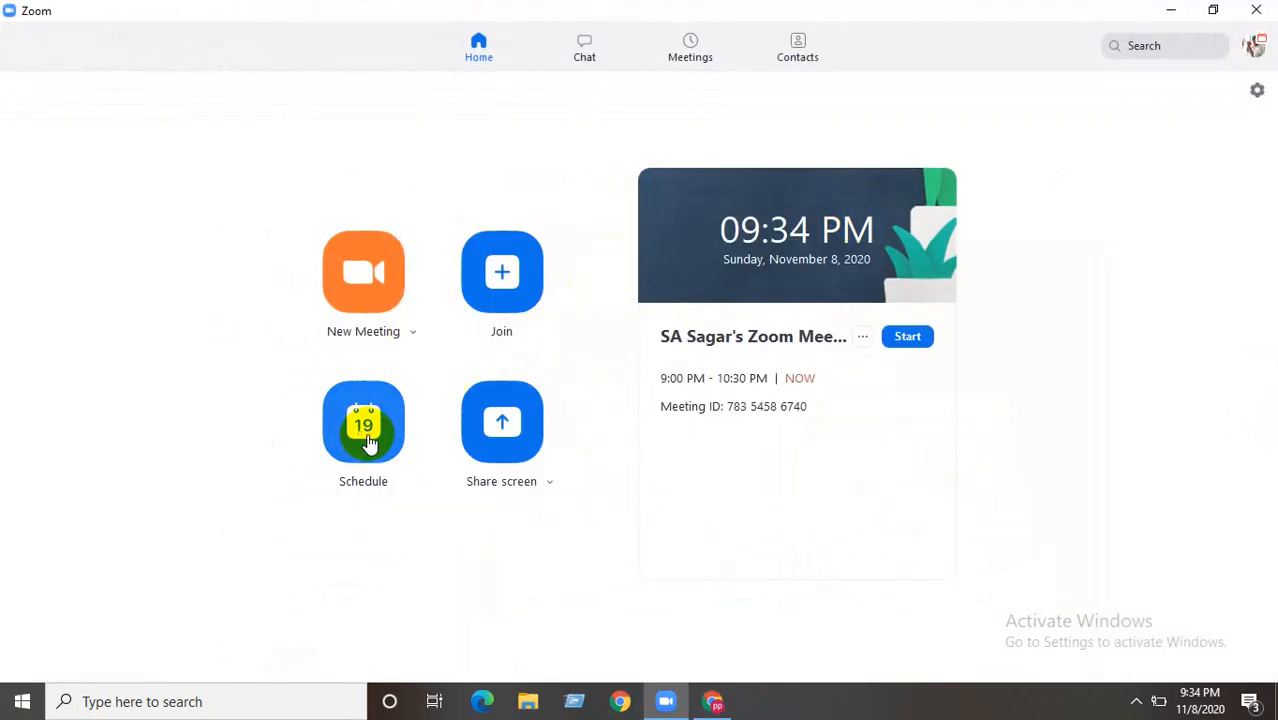
{"action": "left_click", "coordinate": [906, 338]}
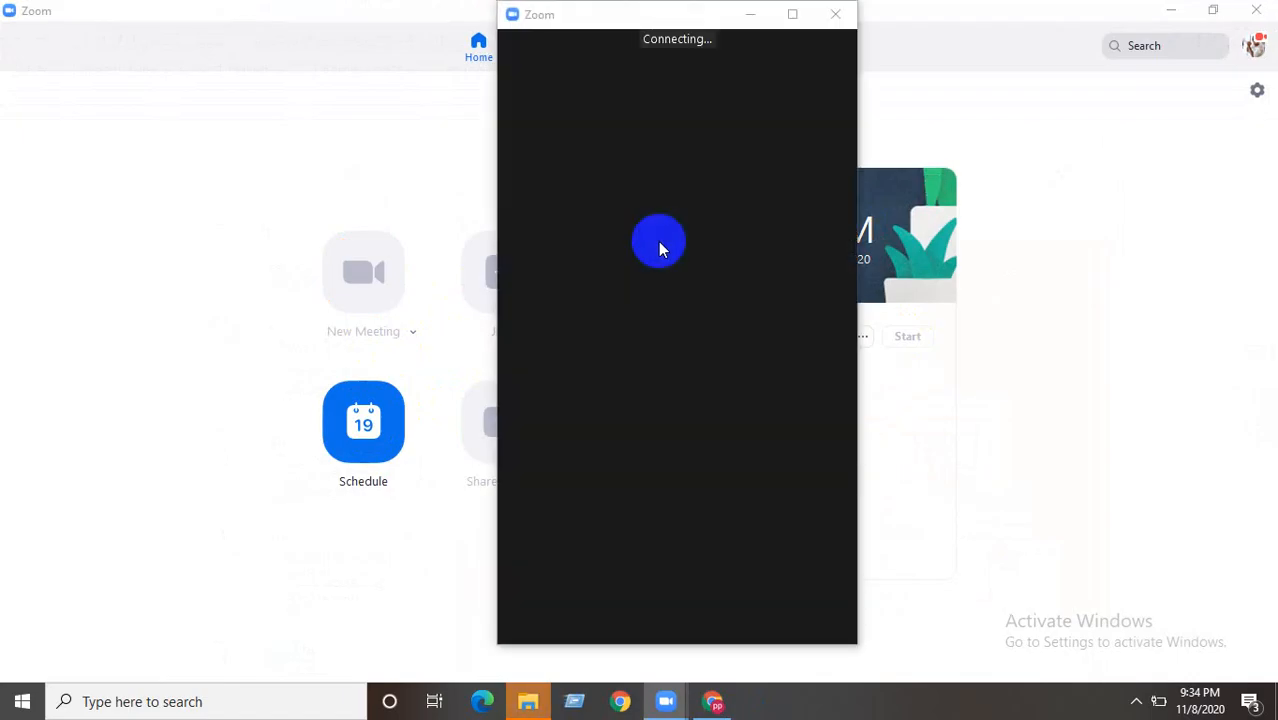
{"action": "left_click", "coordinate": [792, 14]}
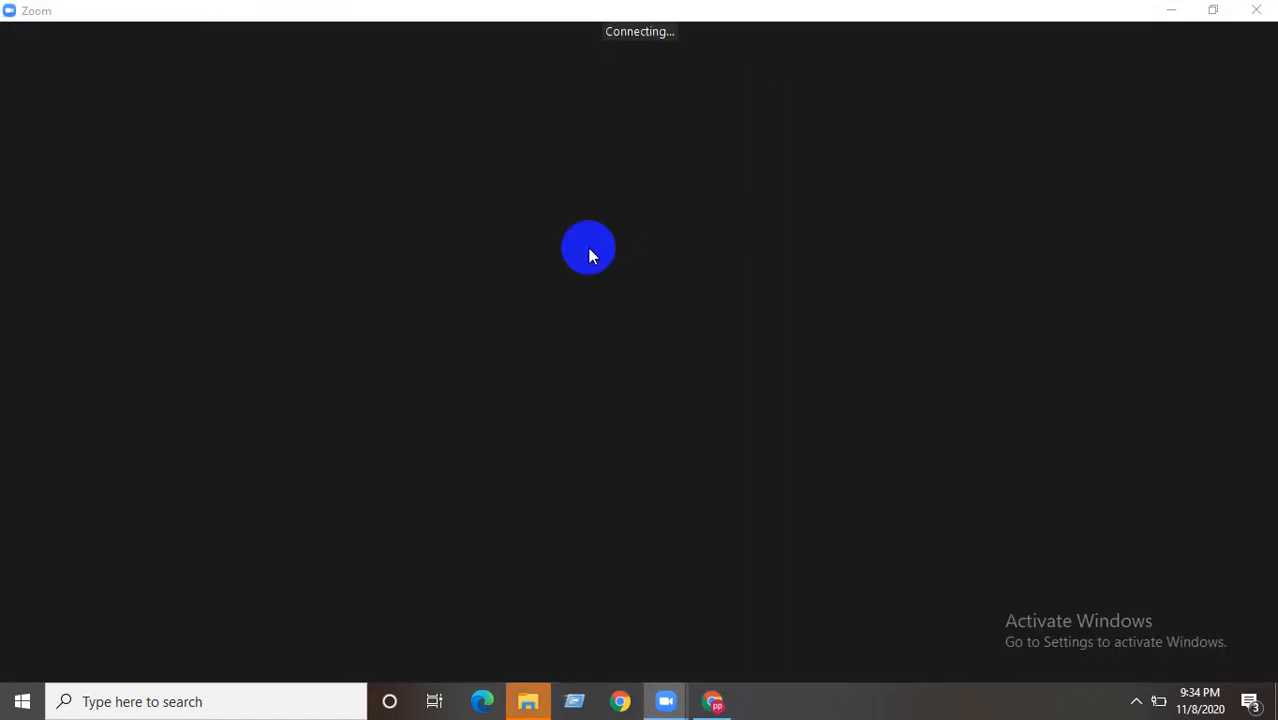
{"action": "left_click", "coordinate": [1136, 701]}
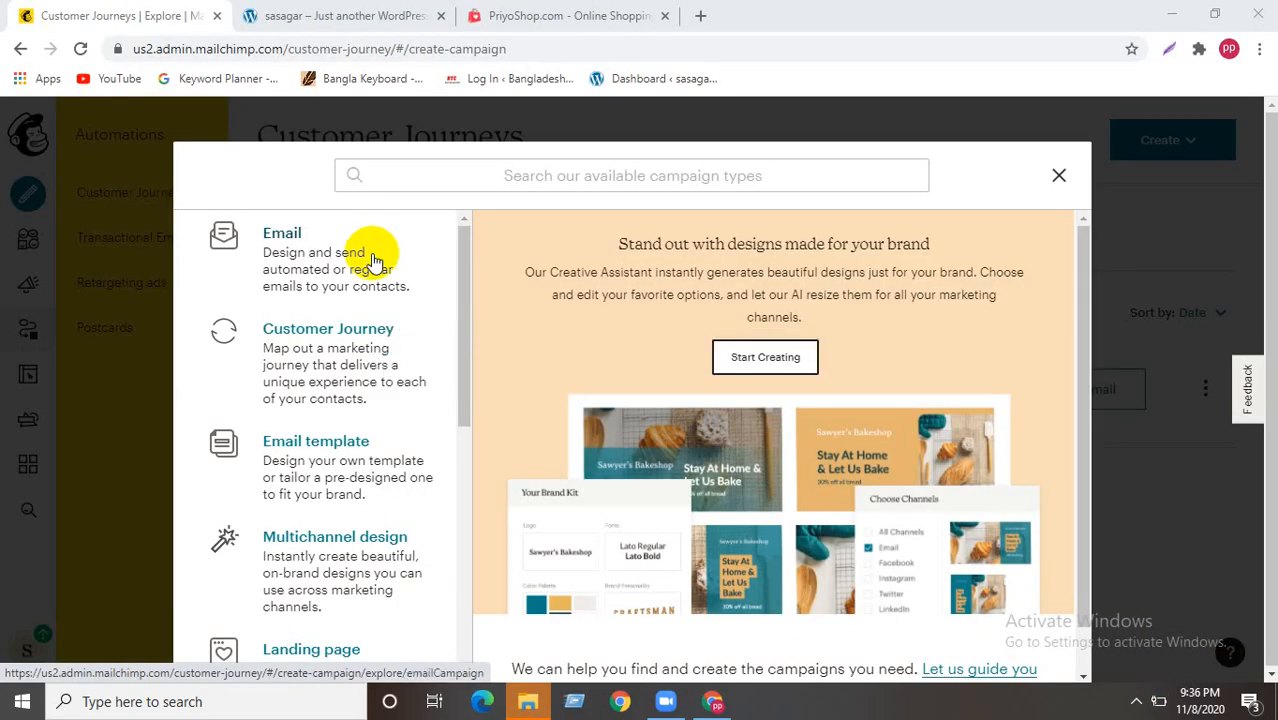
- Reopen the campaign-type chooser and pick Ad to bring up the Create an ad form
{"action": "scroll", "coordinate": [368, 262], "scroll_direction": "down", "scroll_amount": 4}
{"action": "scroll", "coordinate": [337, 391], "scroll_direction": "up", "scroll_amount": 4}
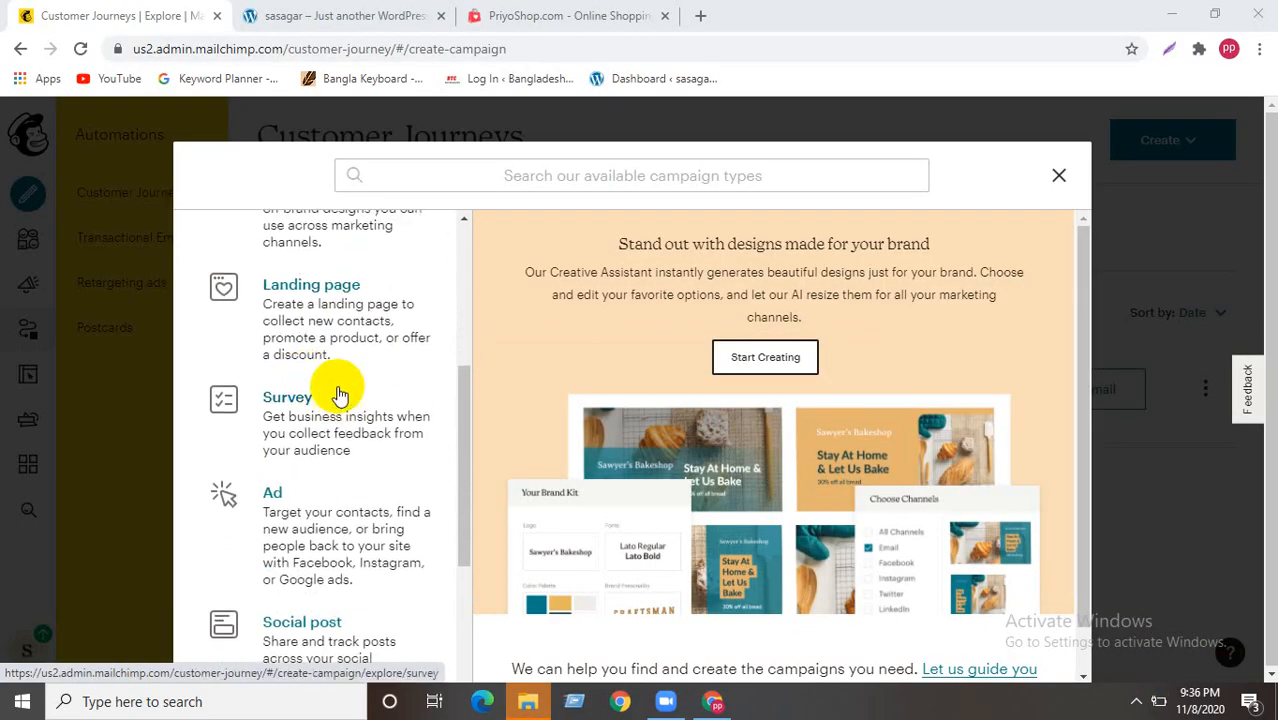
{"action": "left_click", "coordinate": [80, 160]}
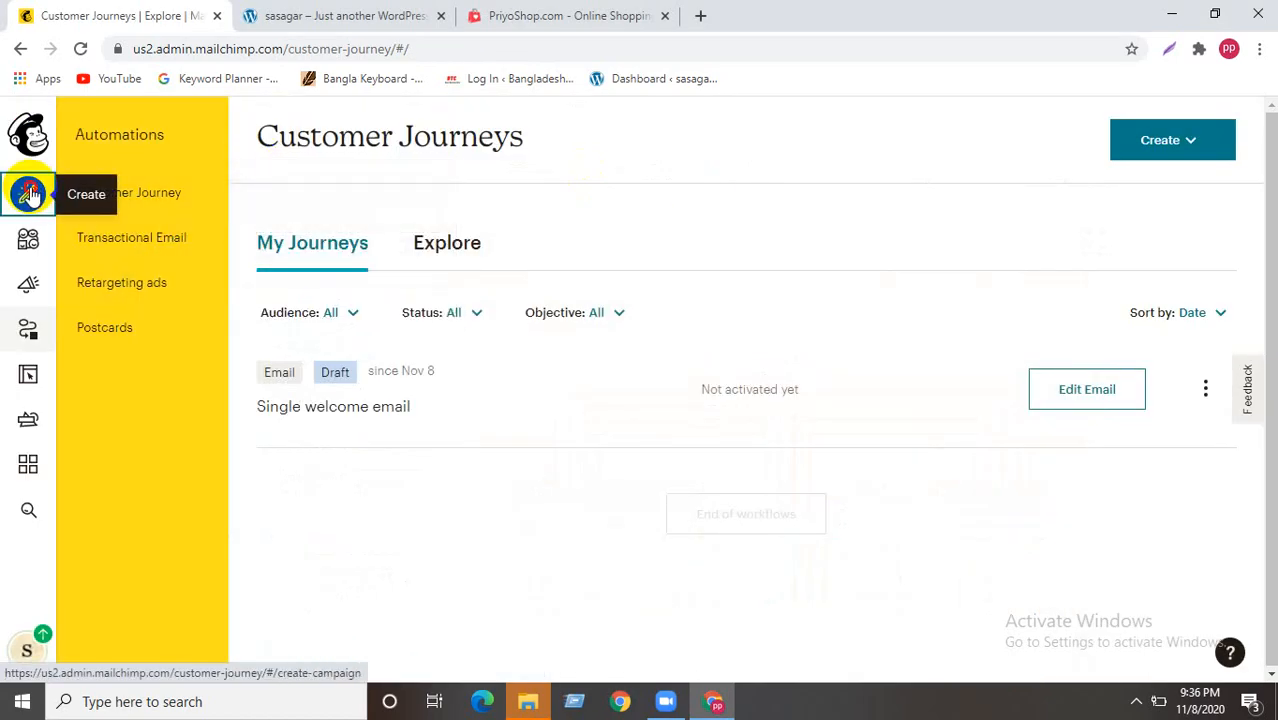
{"action": "left_click", "coordinate": [33, 196]}
{"action": "scroll", "coordinate": [281, 388], "scroll_direction": "down", "scroll_amount": 1}
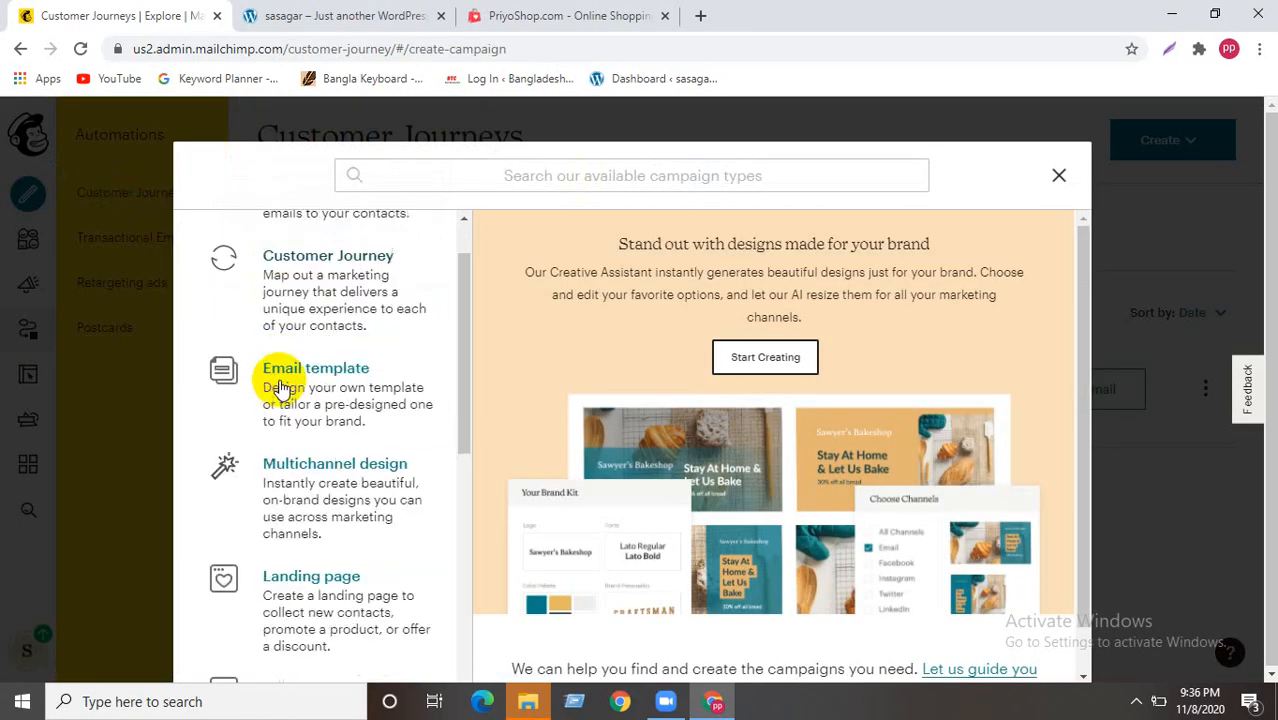
{"action": "scroll", "coordinate": [281, 388], "scroll_direction": "down", "scroll_amount": 3}
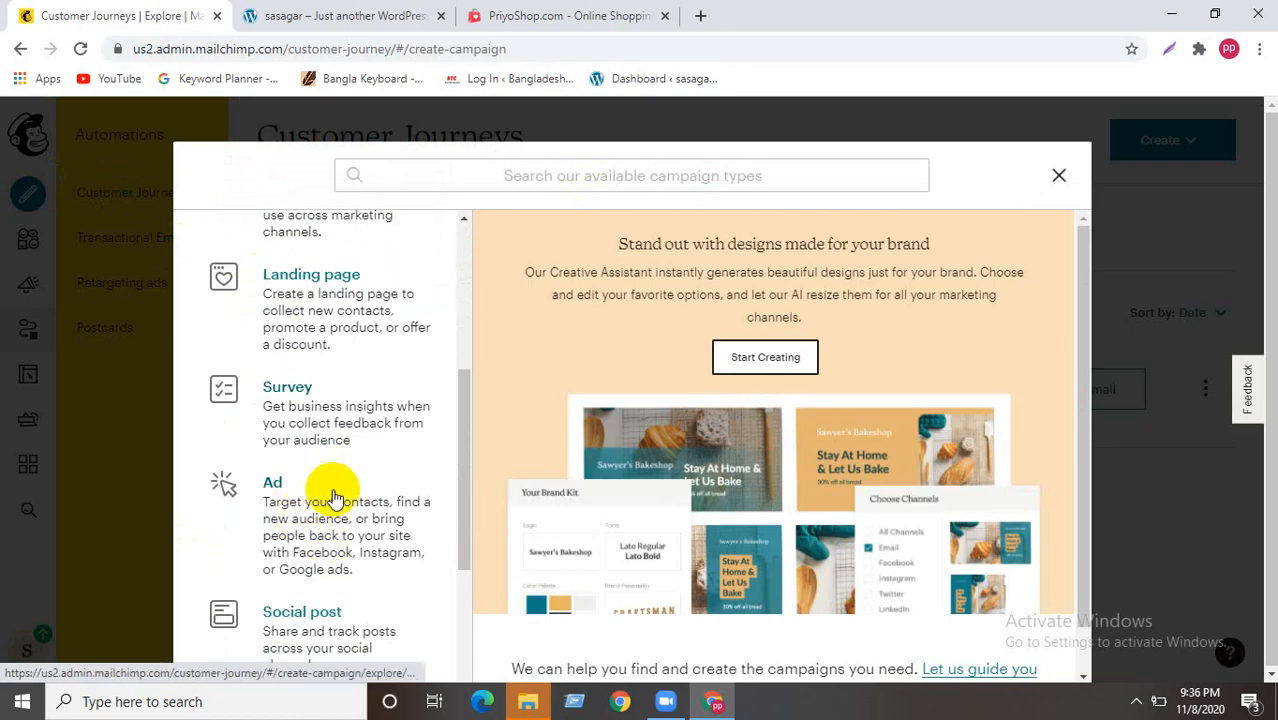
{"action": "left_click", "coordinate": [334, 498]}
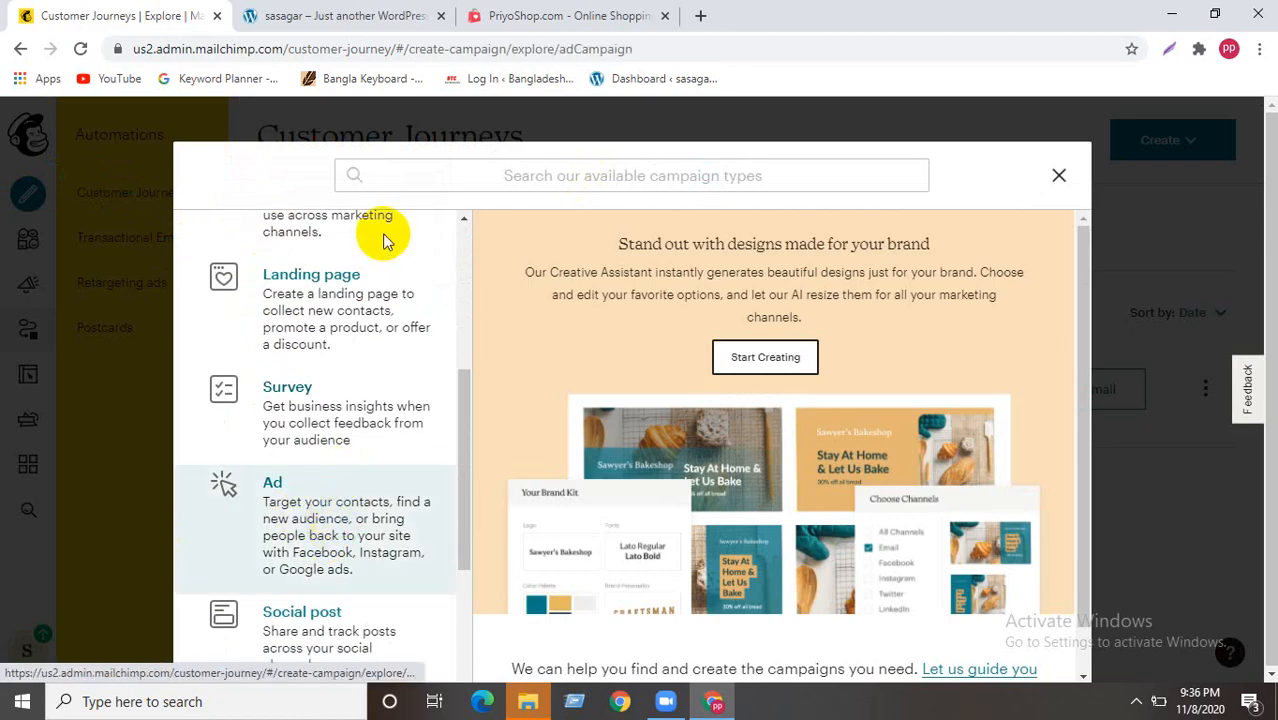
{"action": "scroll", "coordinate": [383, 240], "scroll_direction": "down", "scroll_amount": 1}
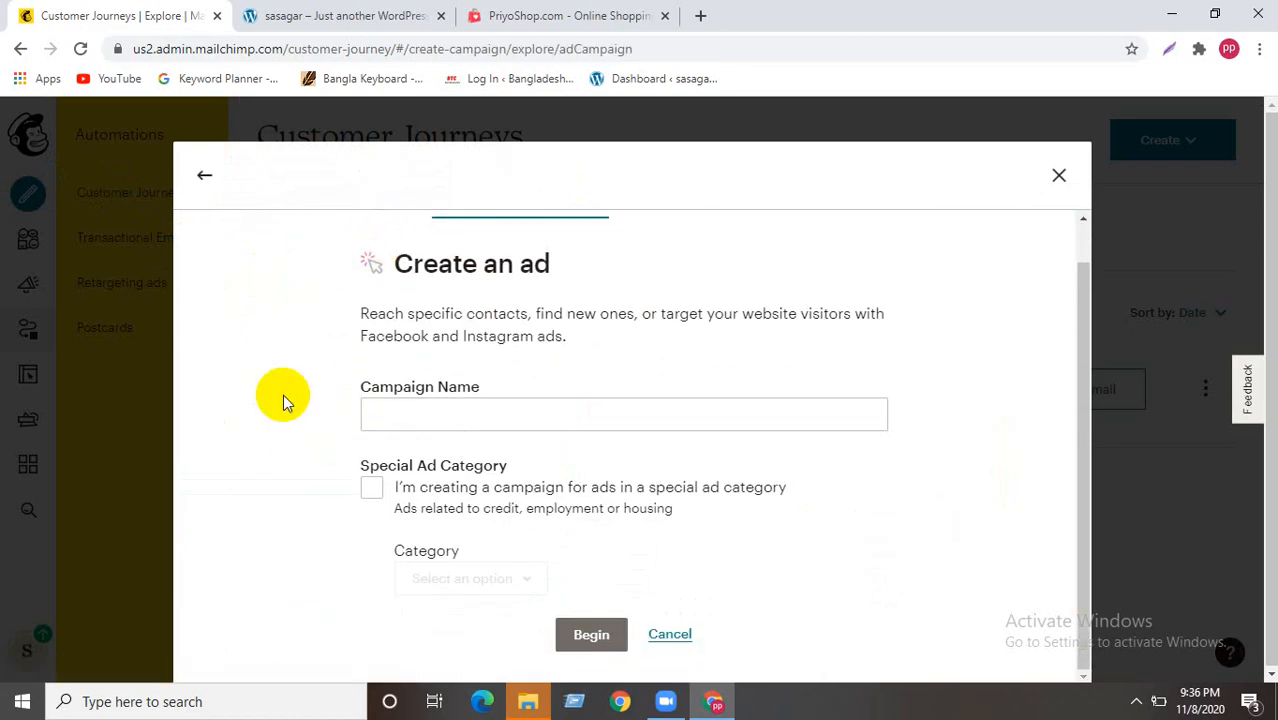
- Name the ad 'Bs Academy campaign-1', choose the Credit special category, begin, and accept the terms
{"action": "left_click", "coordinate": [427, 411]}
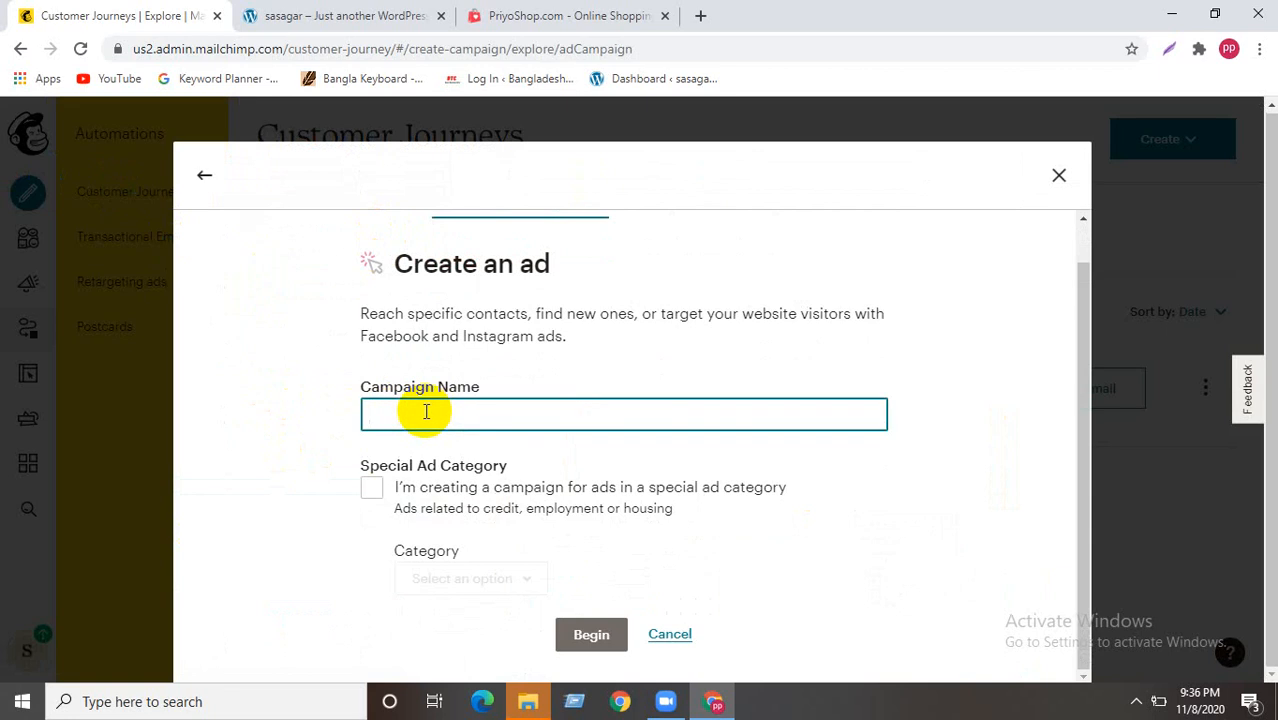
{"action": "type", "text": "Bs Ad"}
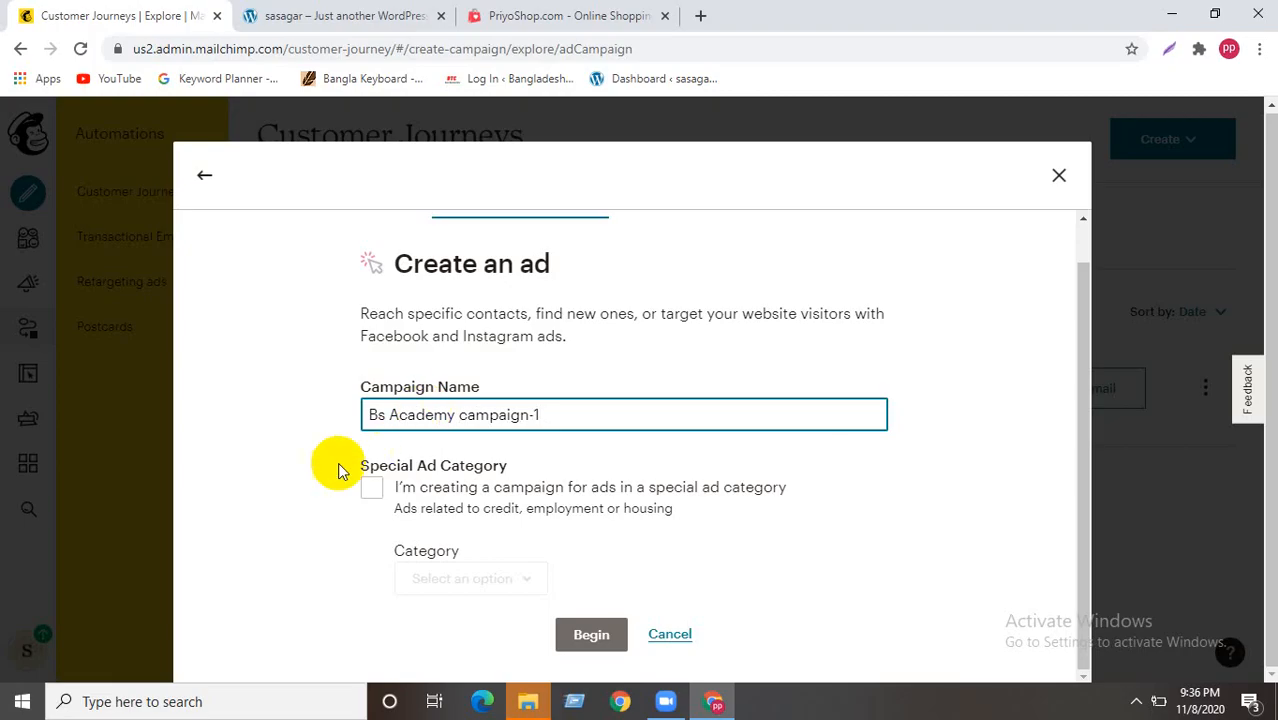
{"action": "left_click", "coordinate": [370, 488]}
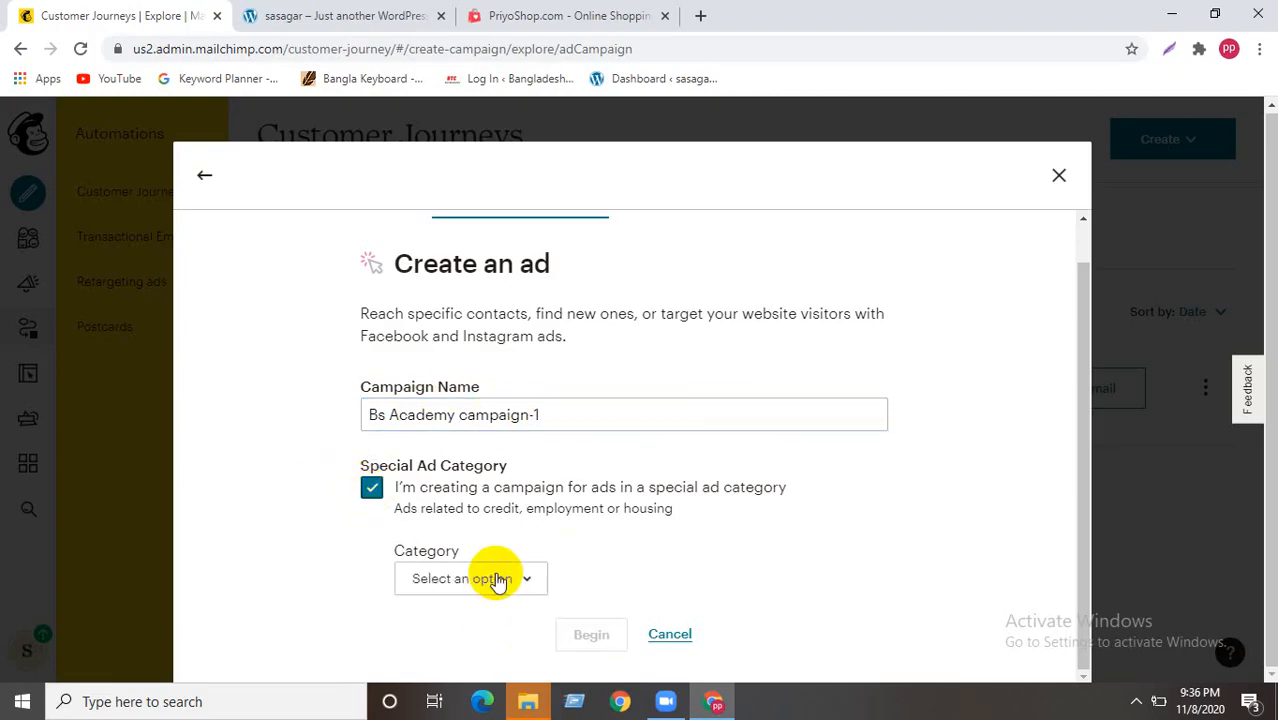
{"action": "left_click", "coordinate": [506, 580]}
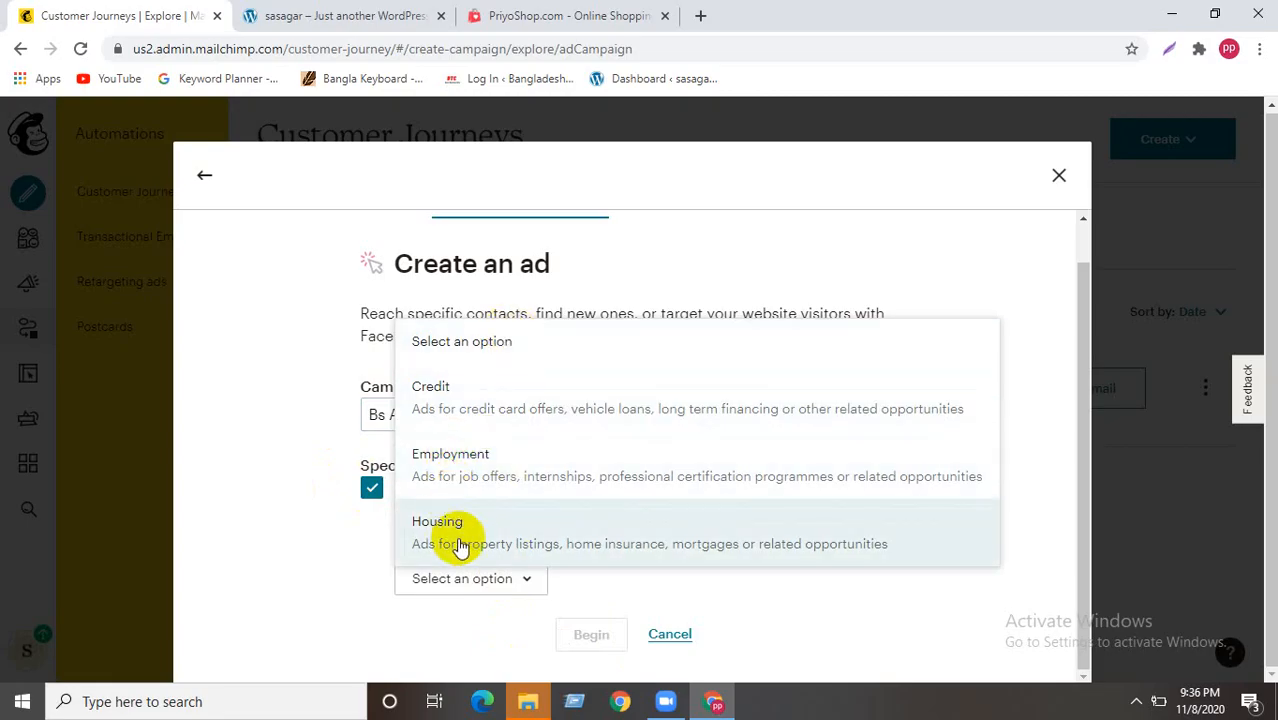
{"action": "left_click", "coordinate": [464, 405]}
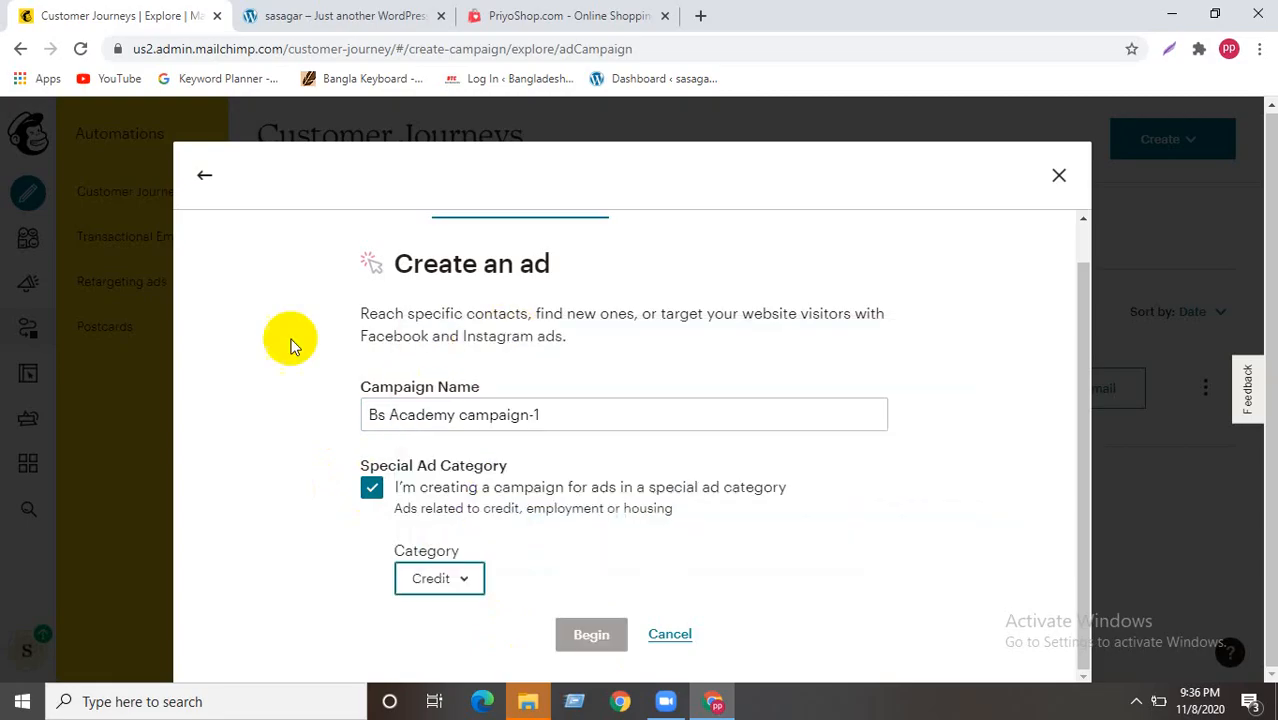
{"action": "left_click", "coordinate": [591, 638]}
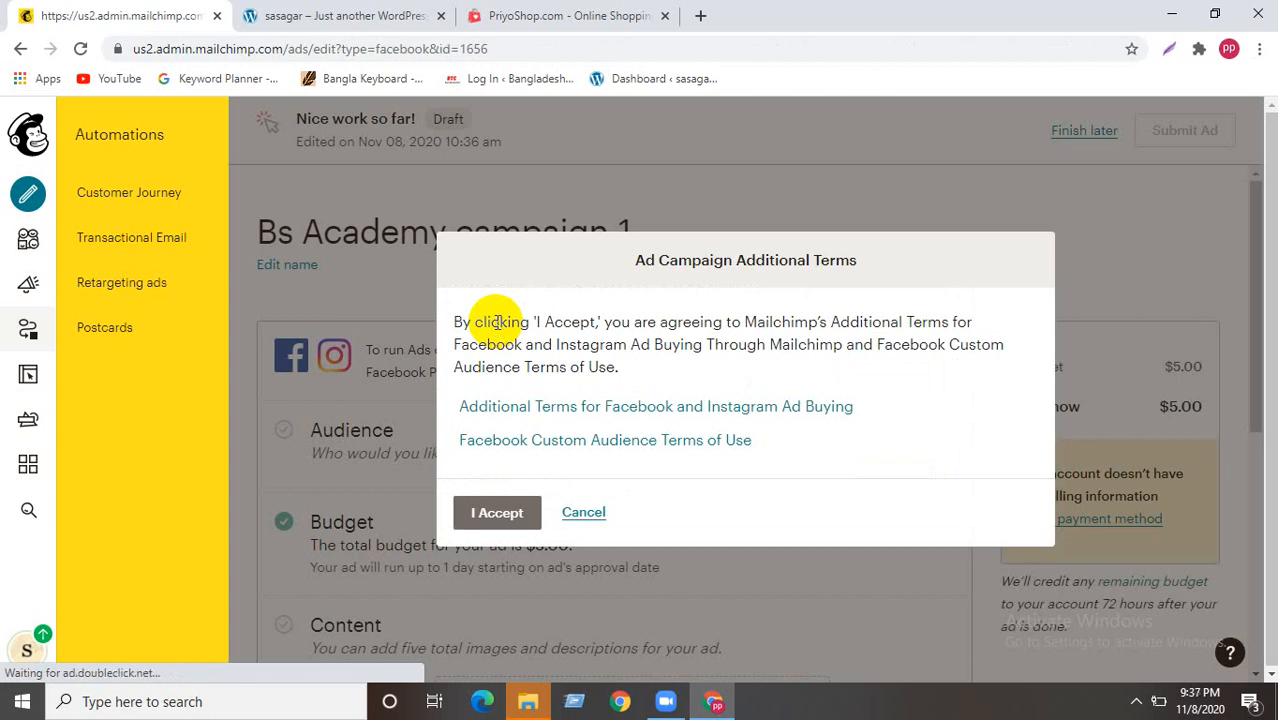
{"action": "left_click", "coordinate": [491, 513]}
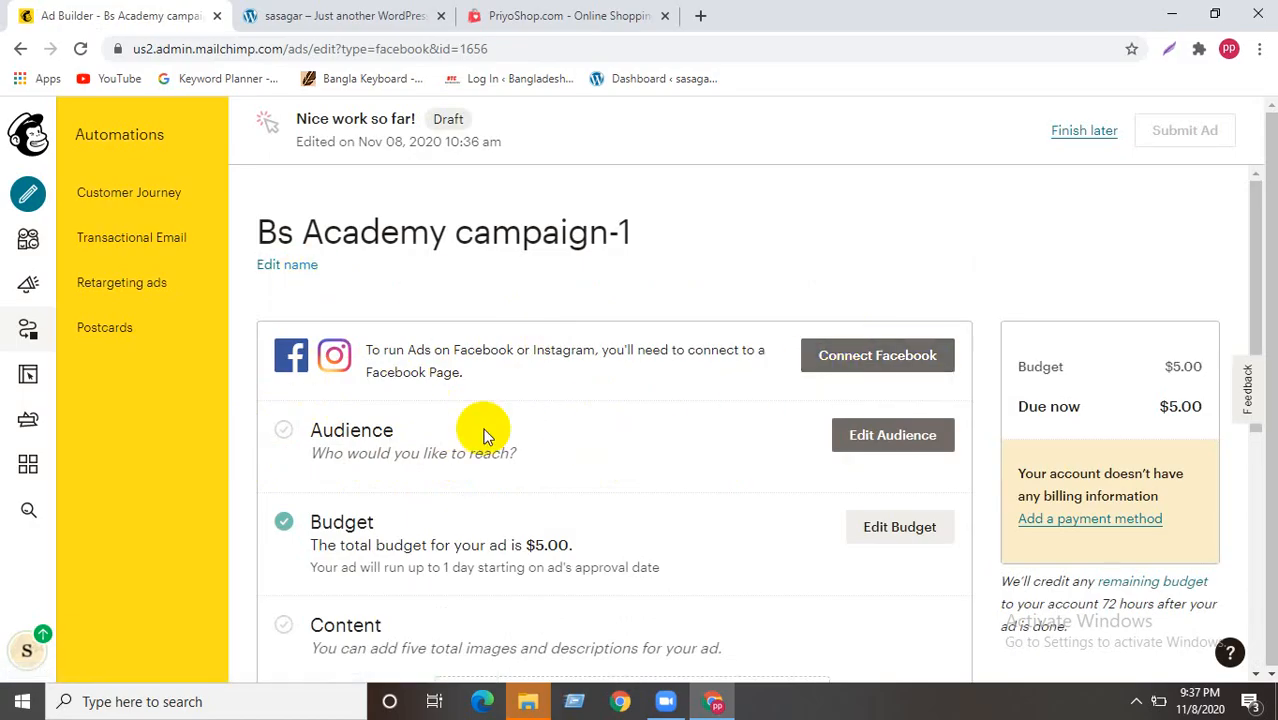
- Expand Audience, keeping Contacts targeted at 'Your Facebook Page likes', and scroll to Budget
{"action": "left_click", "coordinate": [845, 435]}
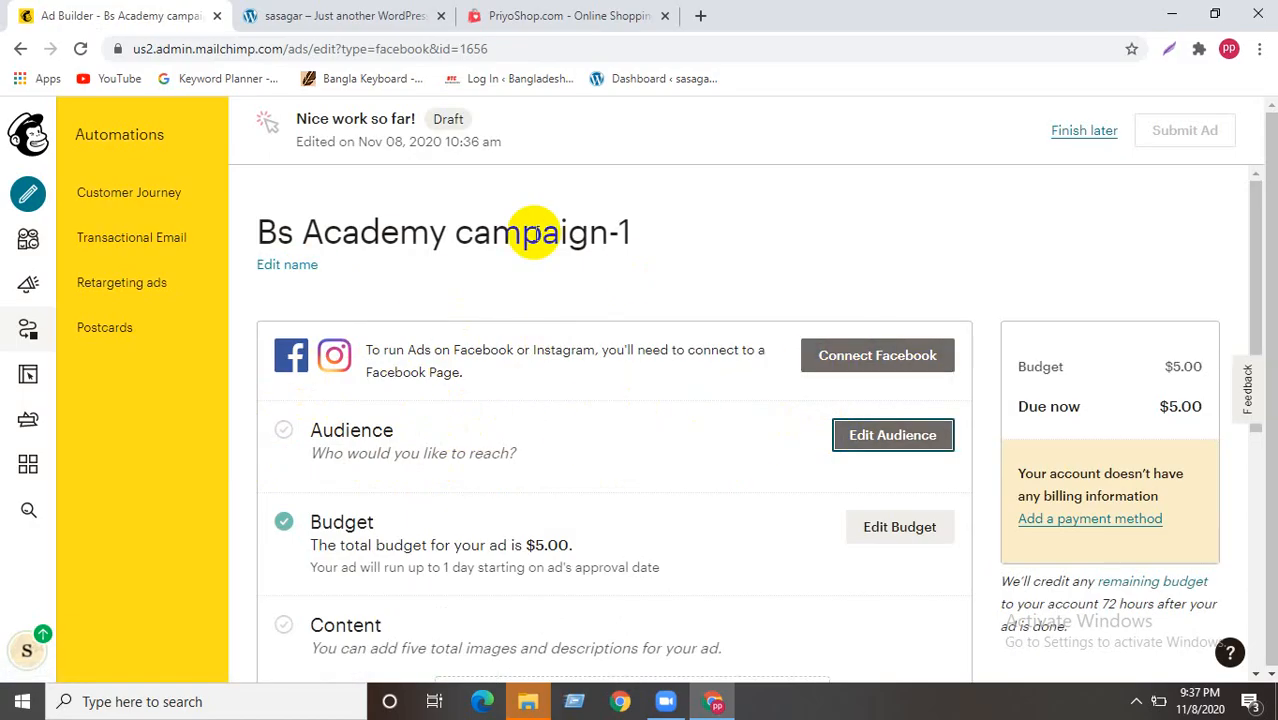
{"action": "scroll", "coordinate": [564, 450], "scroll_direction": "down", "scroll_amount": 2}
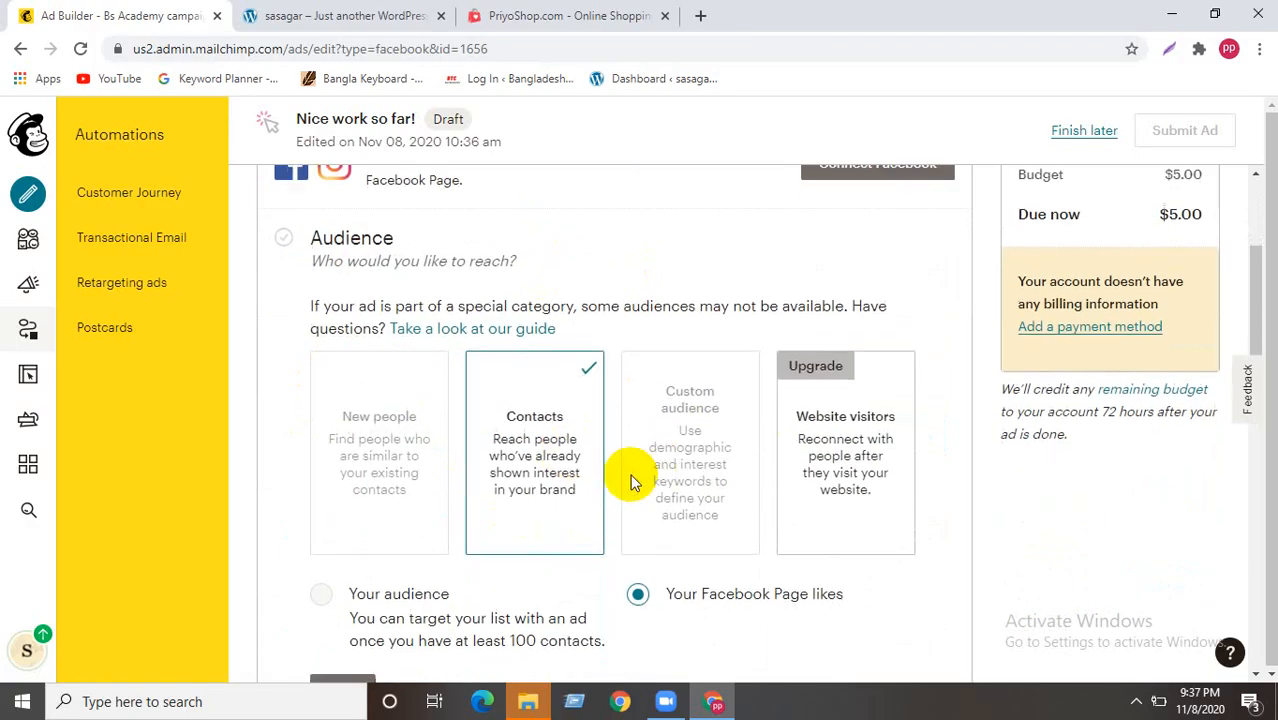
{"action": "scroll", "coordinate": [600, 480], "scroll_direction": "down", "scroll_amount": 1}
{"action": "scroll", "coordinate": [650, 515], "scroll_direction": "down", "scroll_amount": 2}
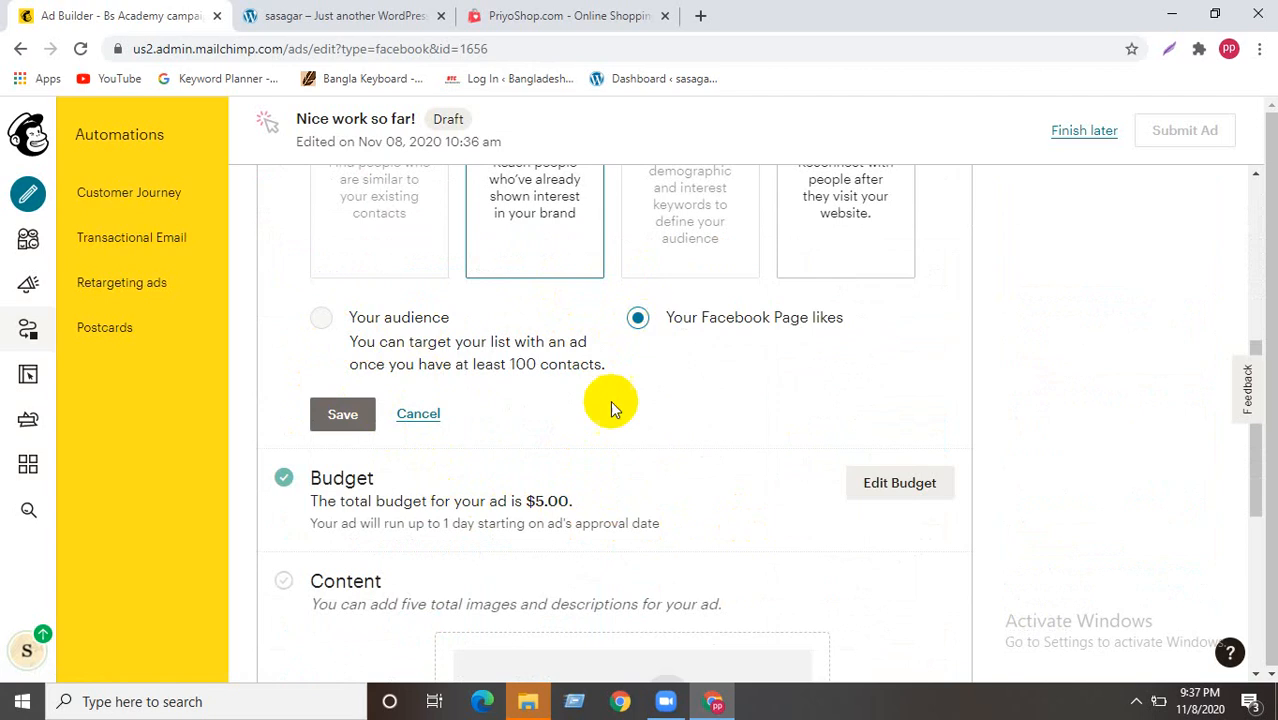
{"action": "scroll", "coordinate": [607, 410], "scroll_direction": "down", "scroll_amount": 3}
{"action": "scroll", "coordinate": [490, 447], "scroll_direction": "up", "scroll_amount": 2}
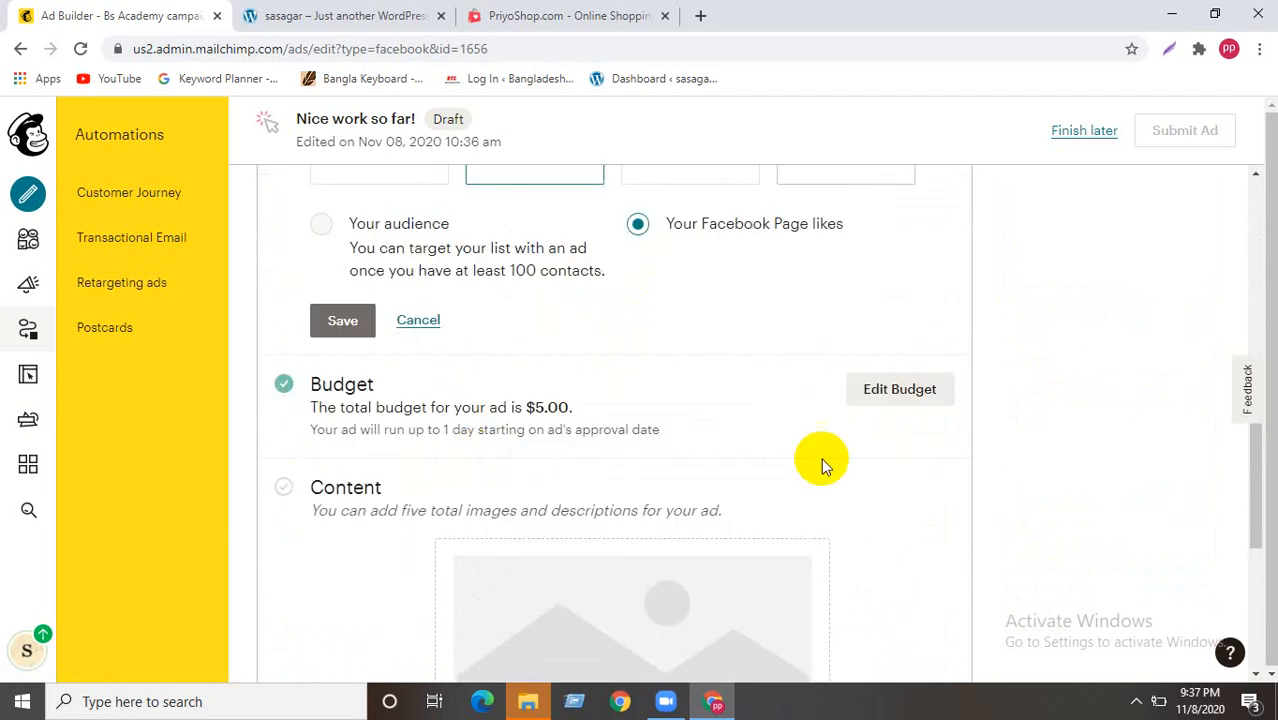
- Enter a $10.00 total budget and save it
{"action": "left_click", "coordinate": [900, 389]}
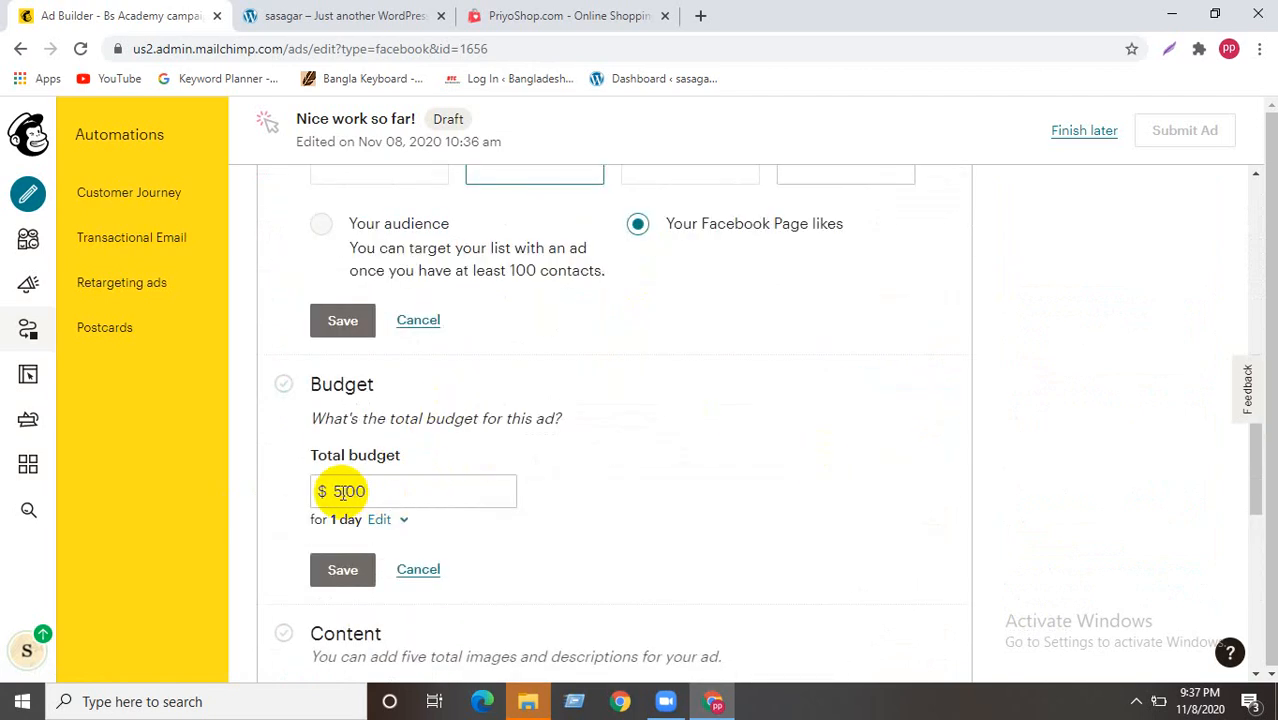
{"action": "left_click", "coordinate": [337, 490]}
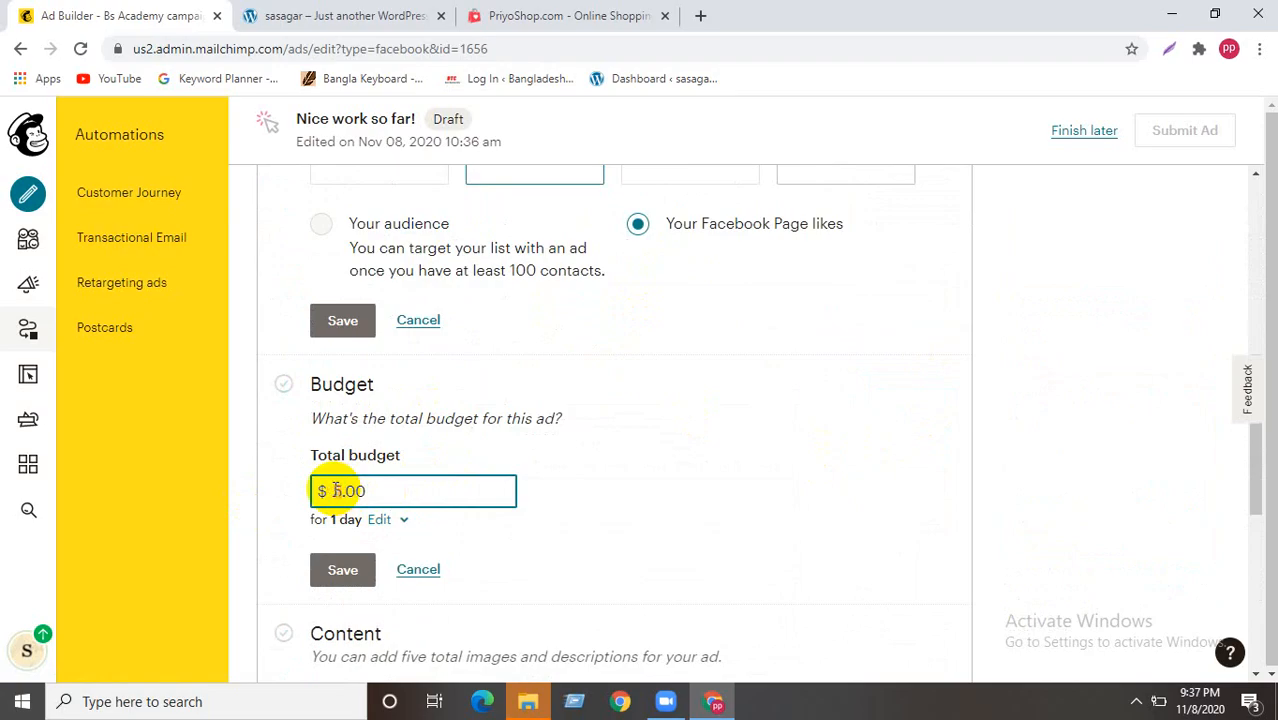
{"action": "type", "text": "10.00"}
{"action": "scroll", "coordinate": [342, 520], "scroll_direction": "down", "scroll_amount": 1}
{"action": "left_click", "coordinate": [342, 476]}
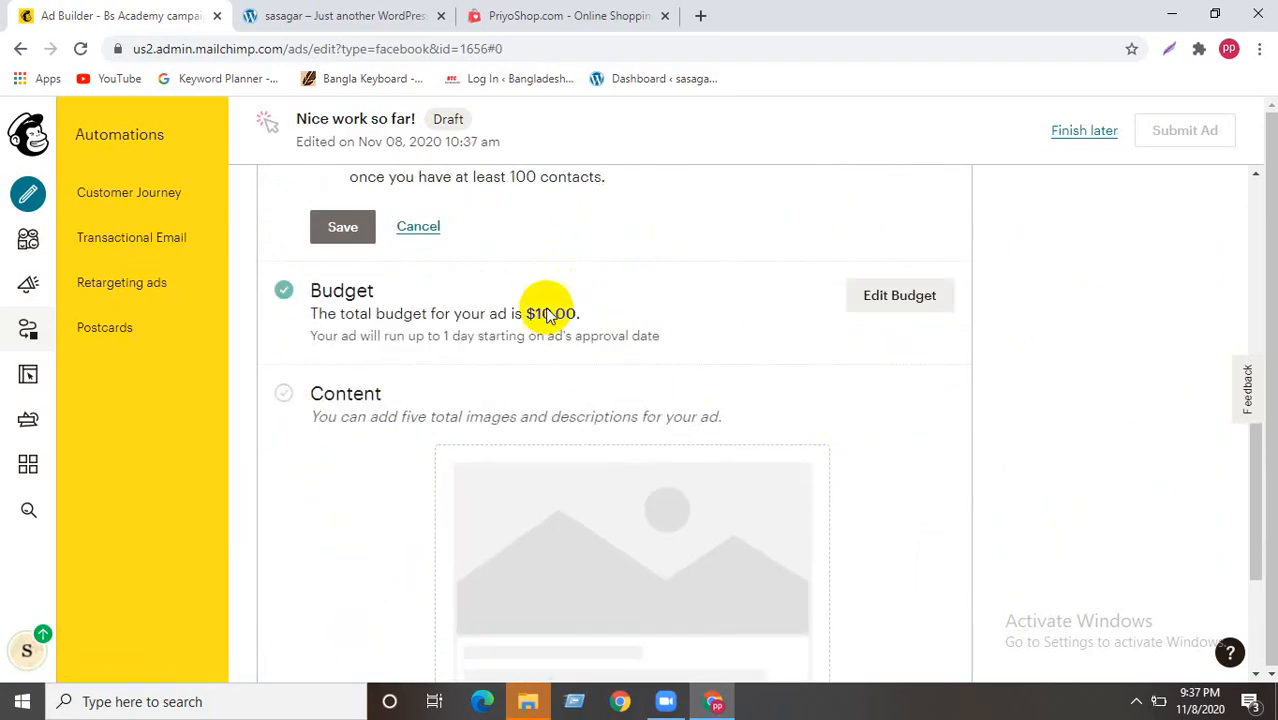
- Switch the ad to a specific duration and set the end time to 11:00 am
{"action": "left_click", "coordinate": [900, 298]}
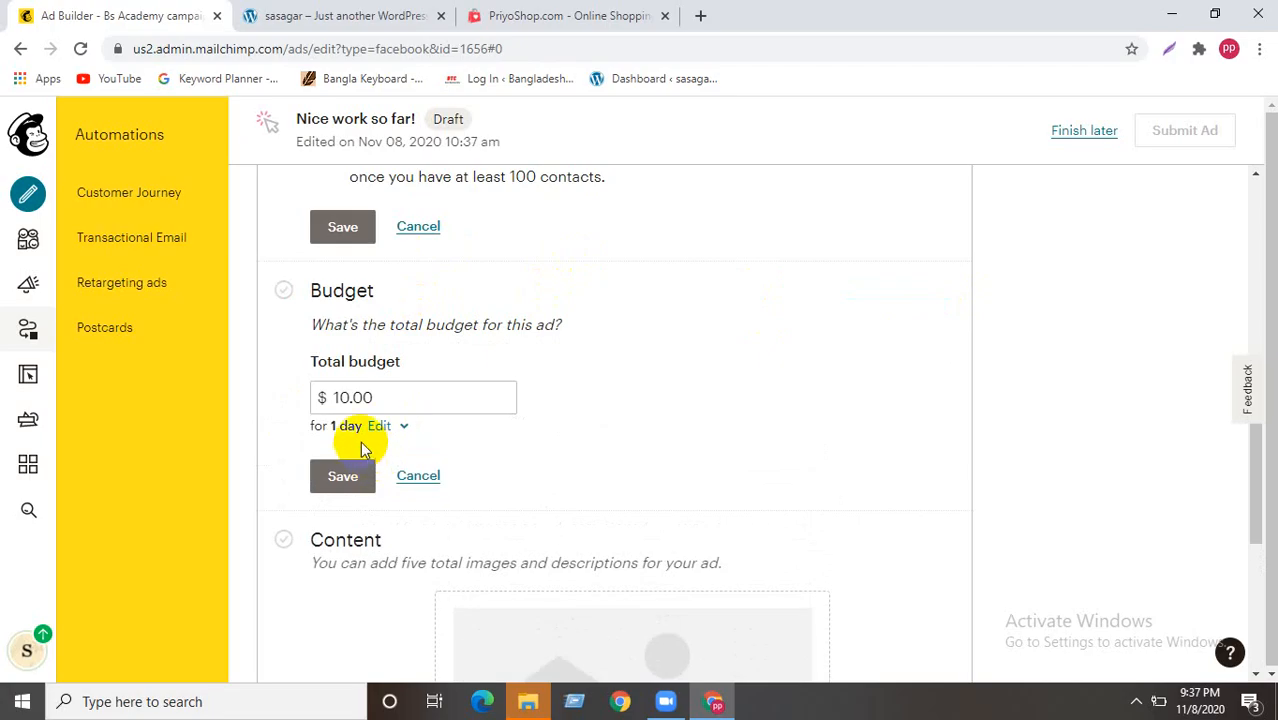
{"action": "left_click", "coordinate": [398, 426]}
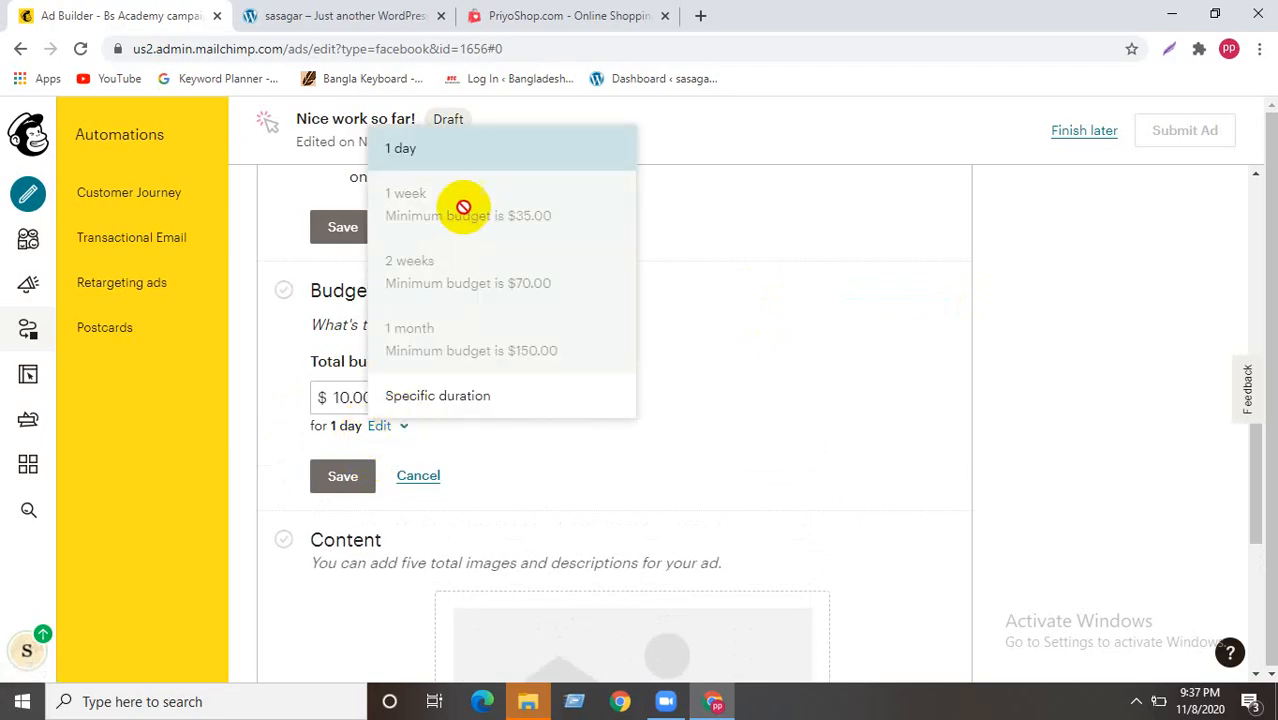
{"action": "left_click", "coordinate": [415, 397]}
{"action": "scroll", "coordinate": [340, 360], "scroll_direction": "down", "scroll_amount": 1}
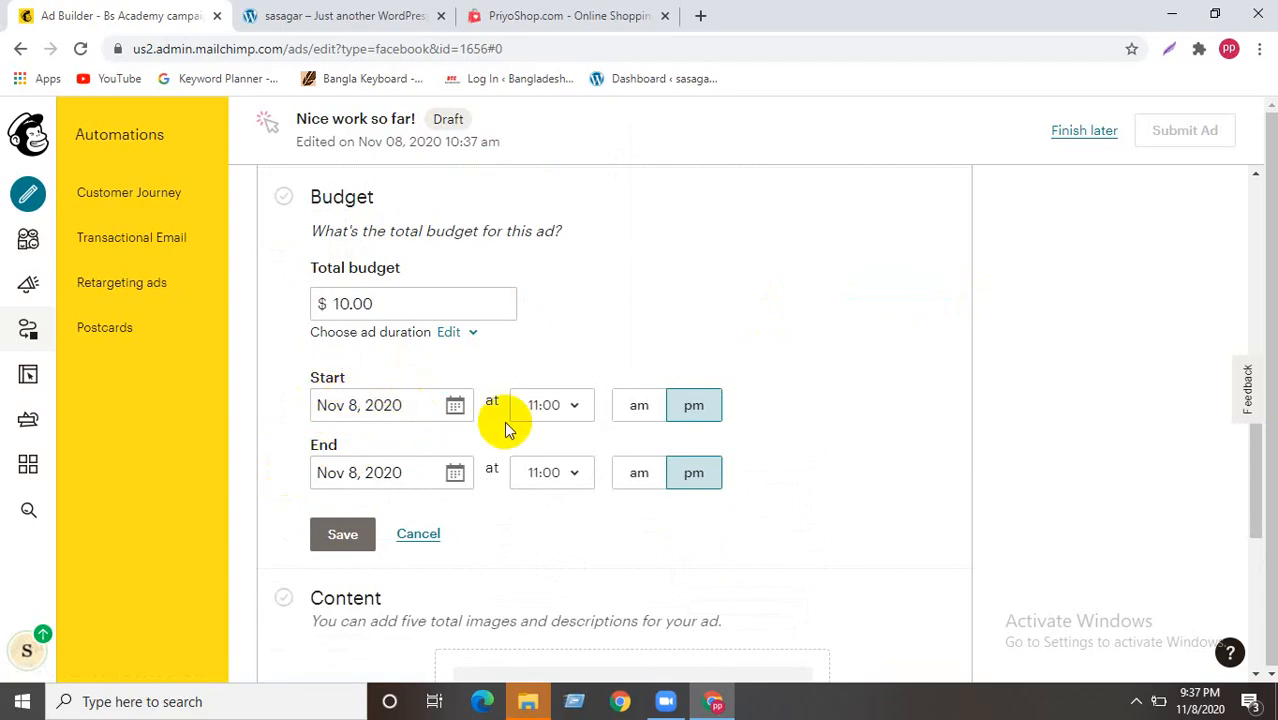
{"action": "left_click", "coordinate": [347, 472]}
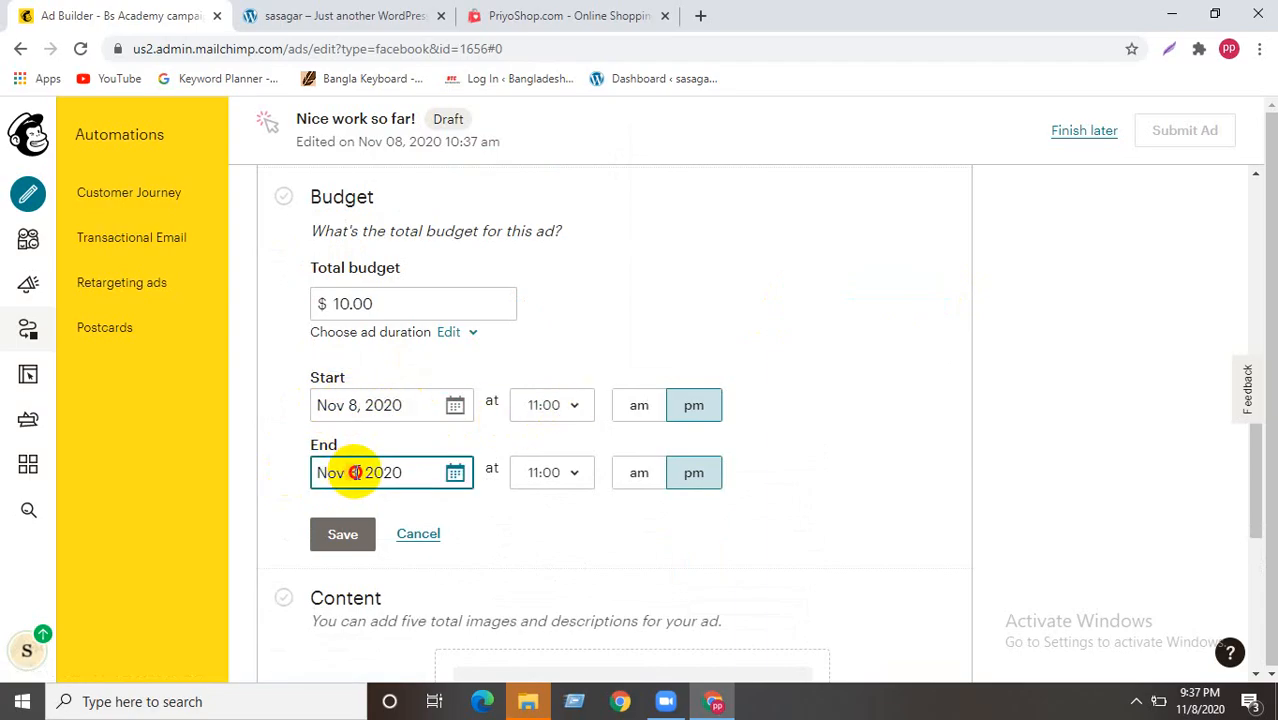
{"action": "type", "text": "15"}
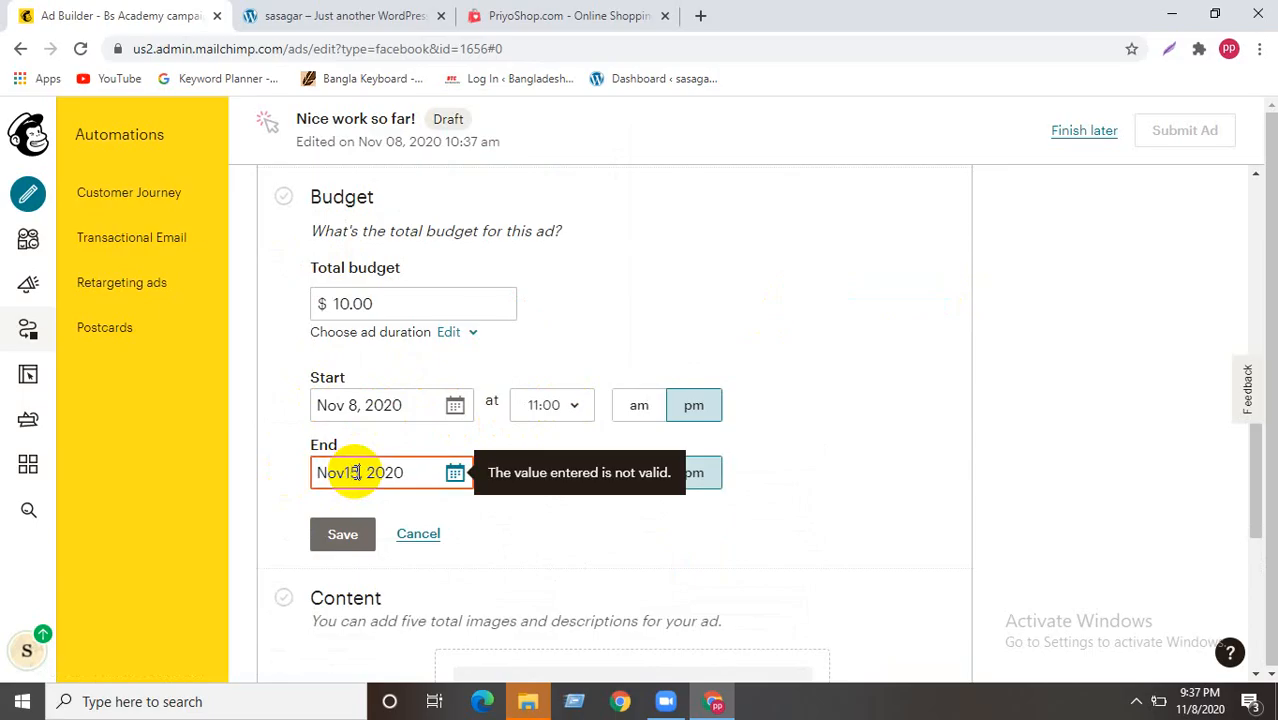
{"action": "left_click", "coordinate": [718, 330]}
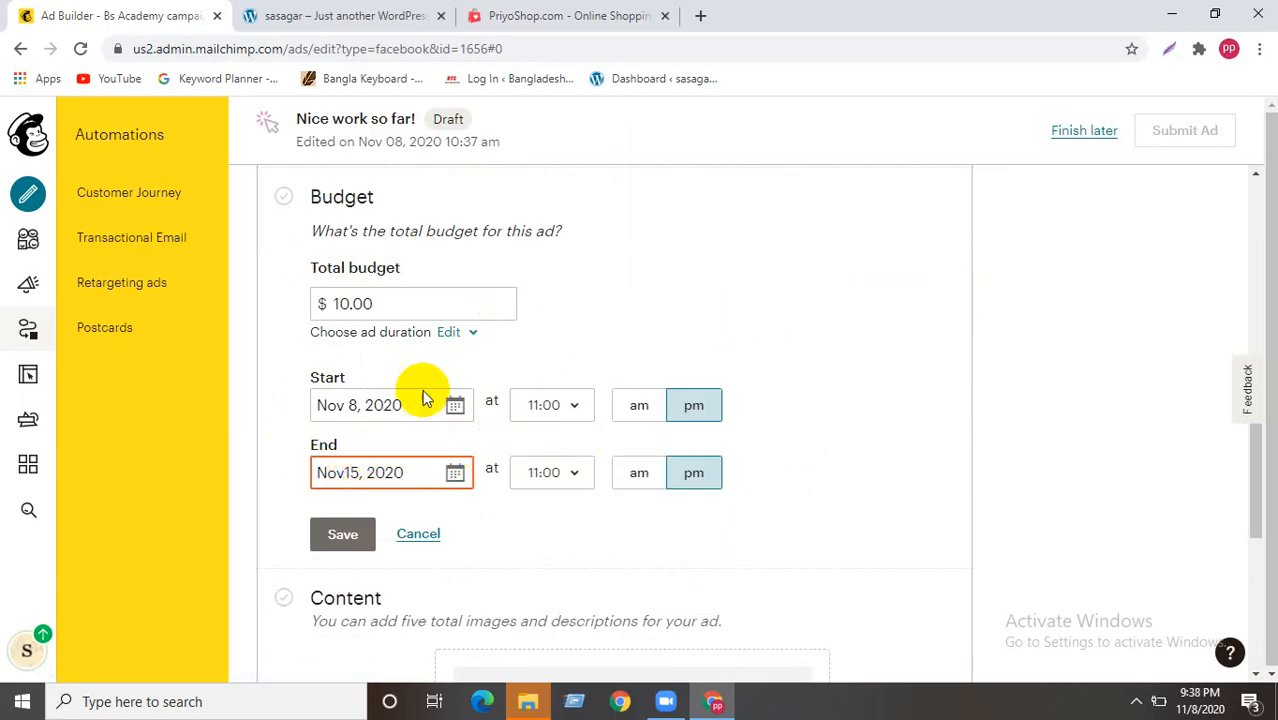
{"action": "left_click", "coordinate": [638, 473]}
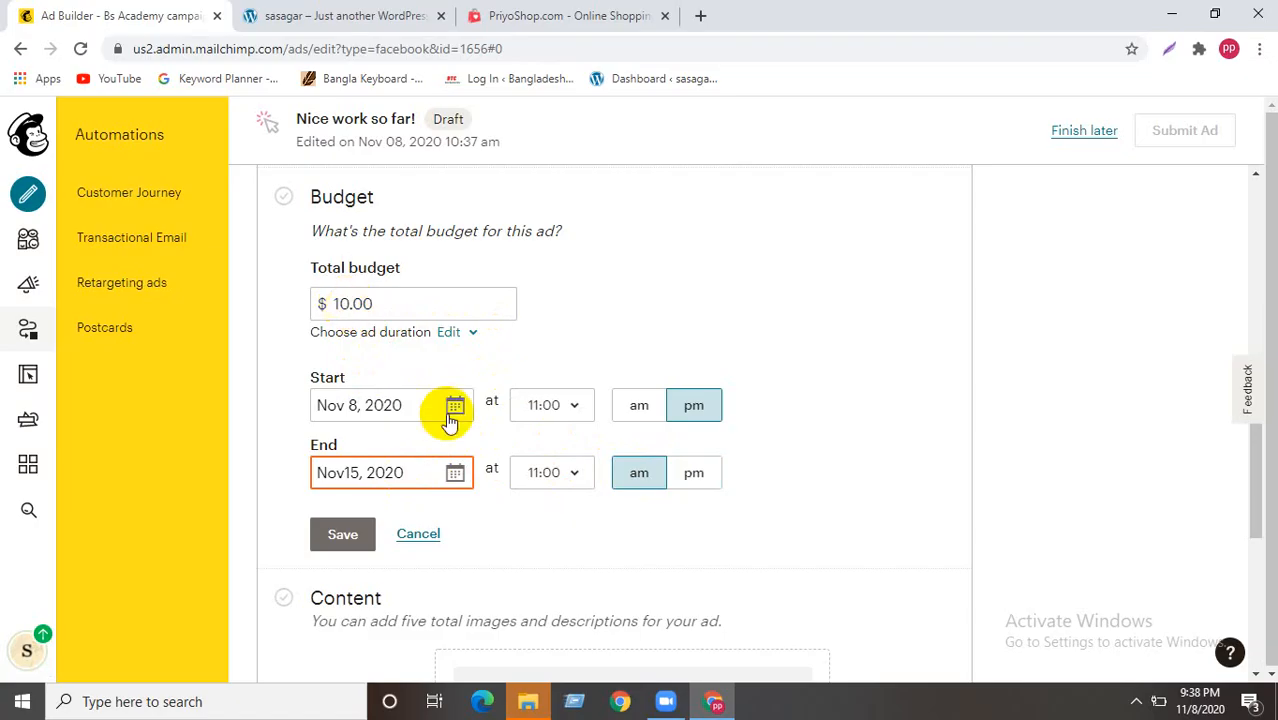
{"action": "left_click", "coordinate": [438, 473]}
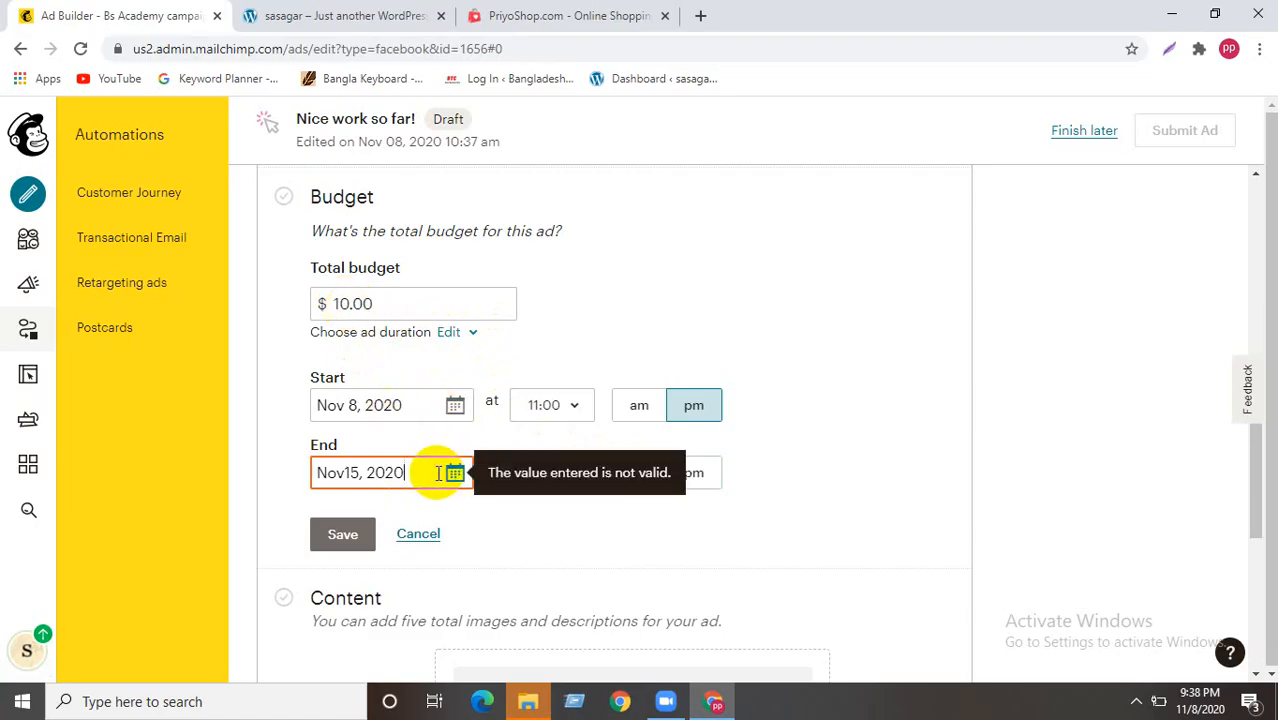
{"action": "left_click", "coordinate": [349, 470]}
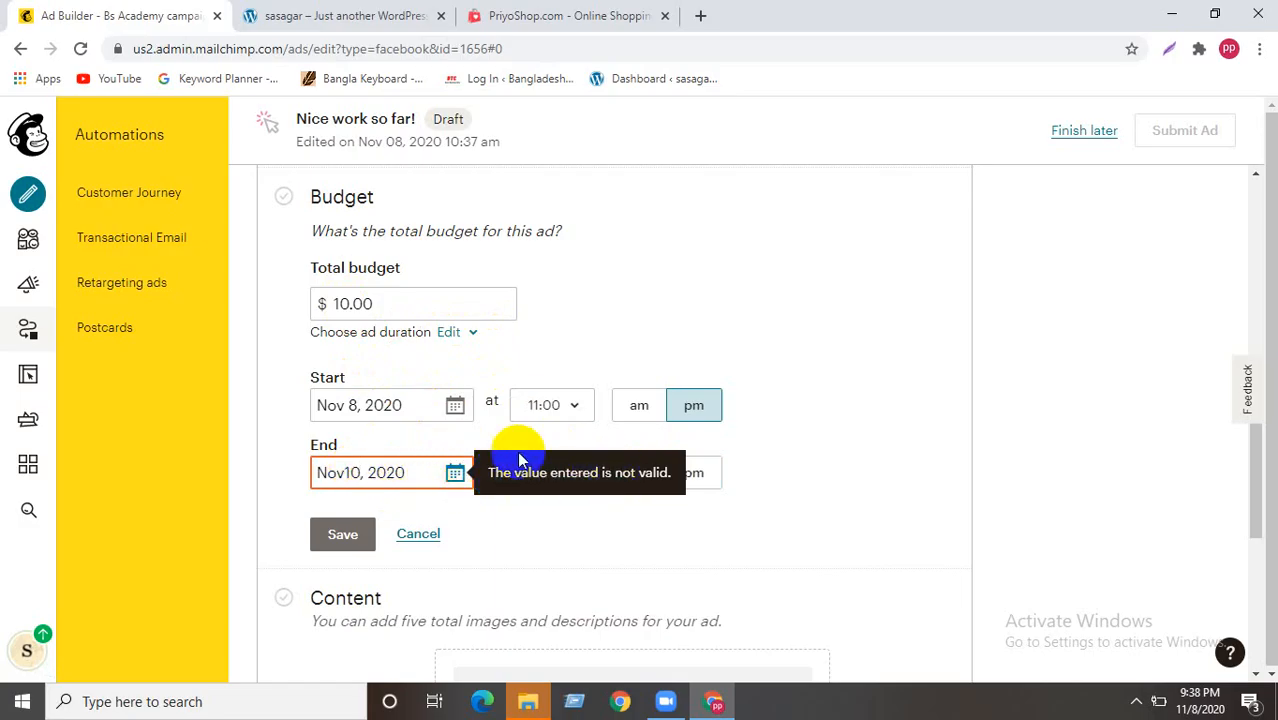
- Correct the budget to $100.00 and the end date to Nov 10, 2020, then save
{"action": "left_click", "coordinate": [338, 301]}
{"action": "type", "text": "1"}
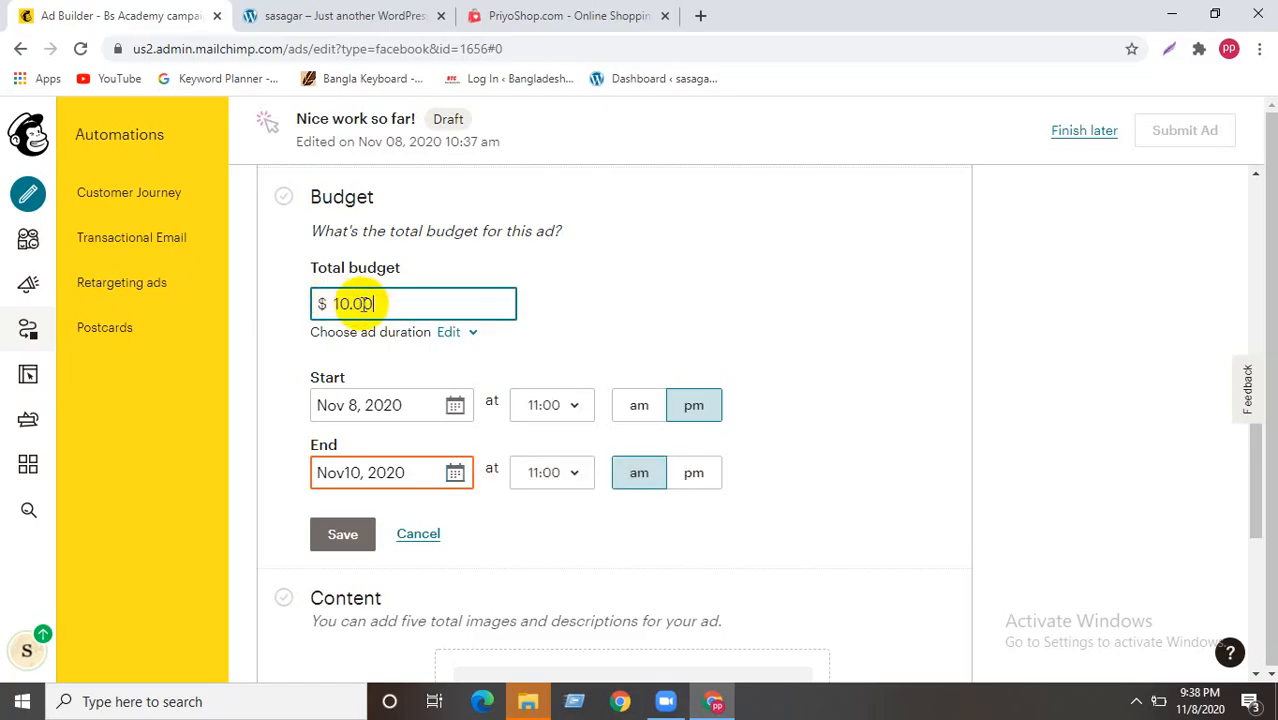
{"action": "left_click", "coordinate": [329, 303]}
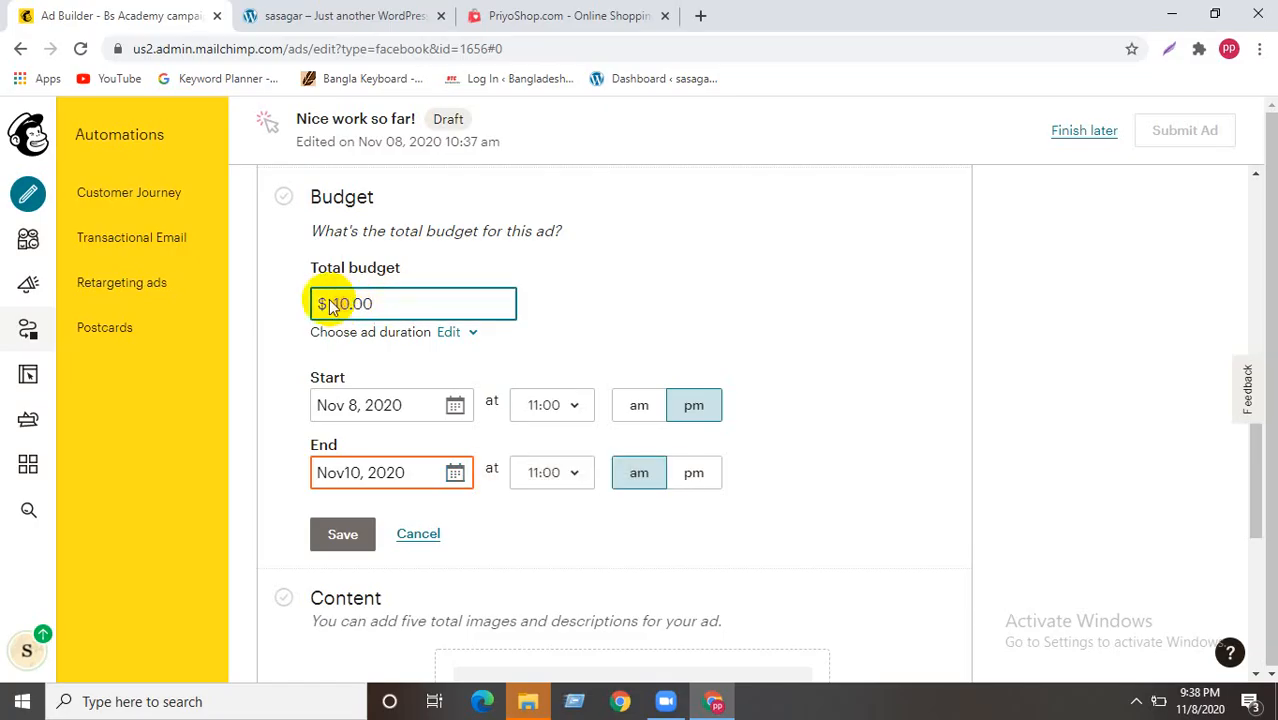
{"action": "type", "text": "0"}
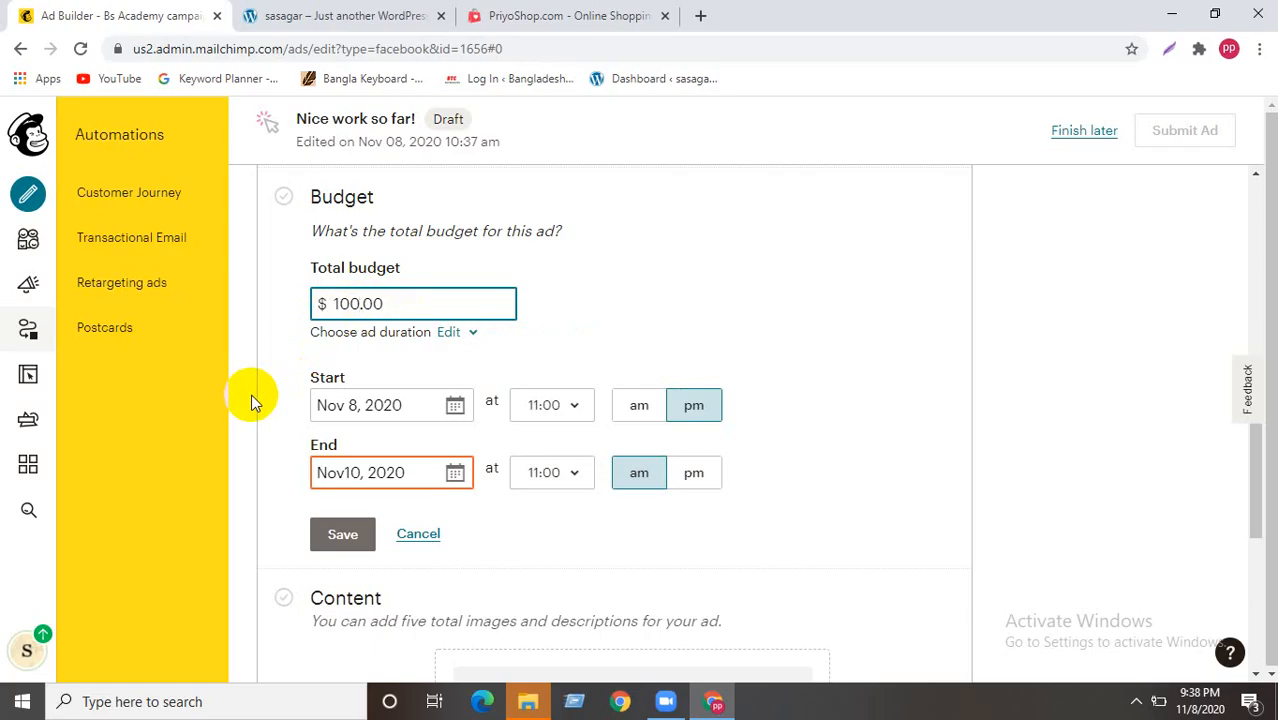
{"action": "left_click", "coordinate": [337, 472]}
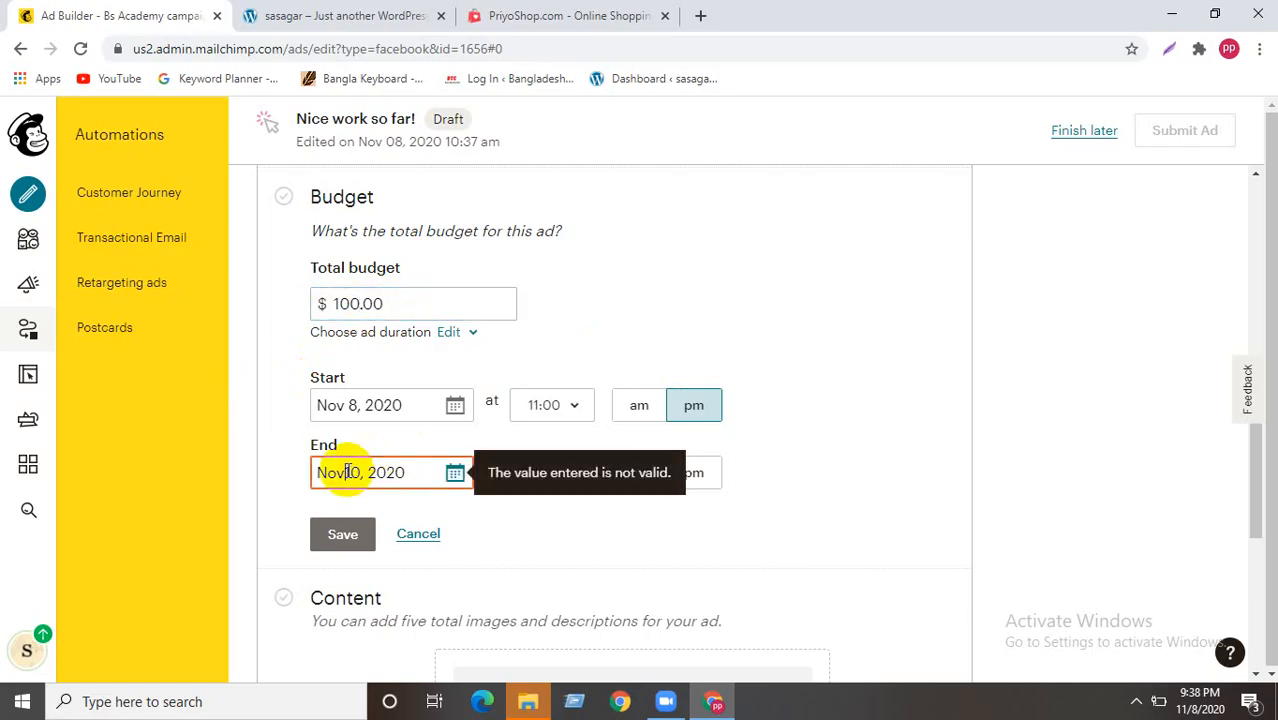
{"action": "left_click", "coordinate": [339, 533]}
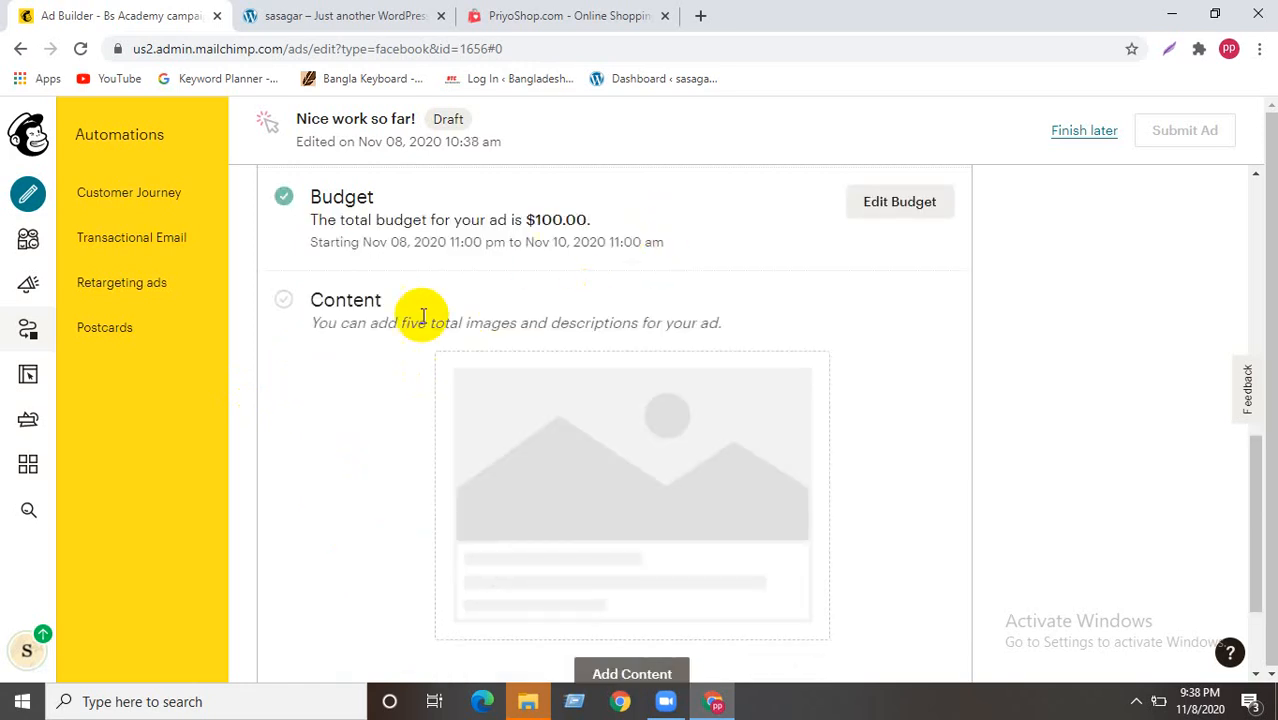
{"action": "scroll", "coordinate": [300, 410], "scroll_direction": "down", "scroll_amount": 2}
{"action": "scroll", "coordinate": [326, 402], "scroll_direction": "up", "scroll_amount": 3}
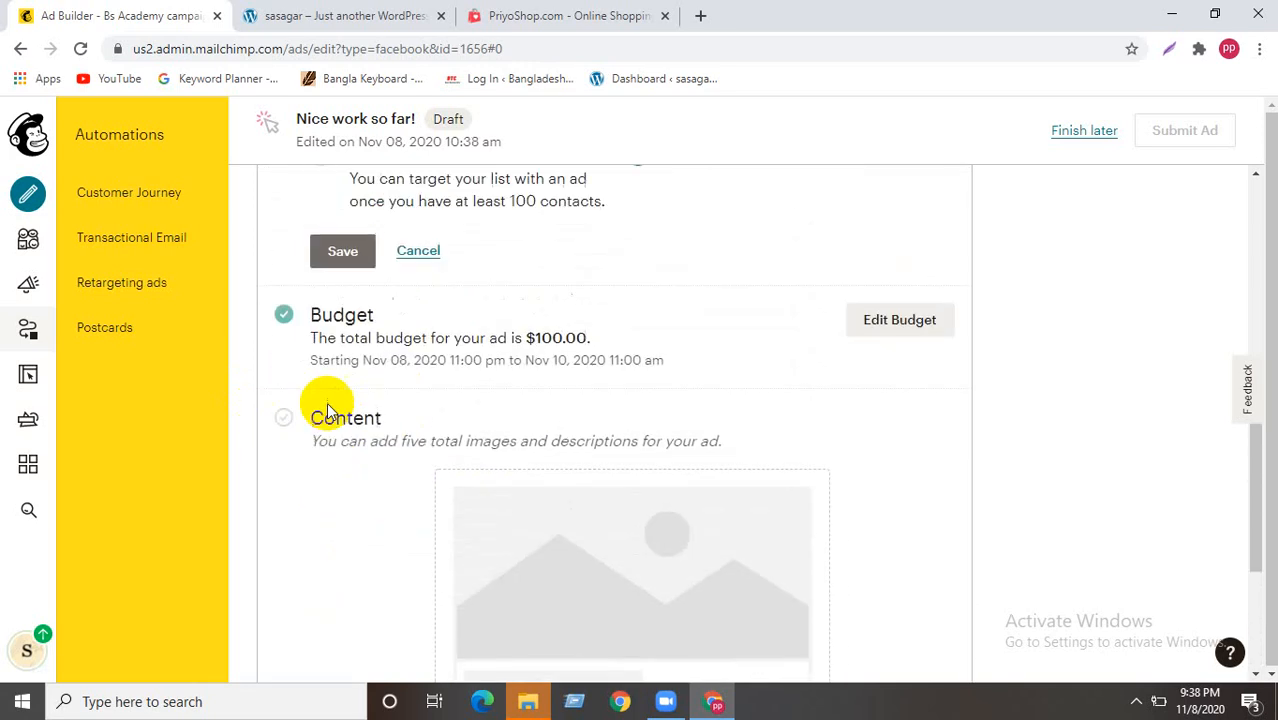
{"action": "scroll", "coordinate": [568, 303], "scroll_direction": "up", "scroll_amount": 2}
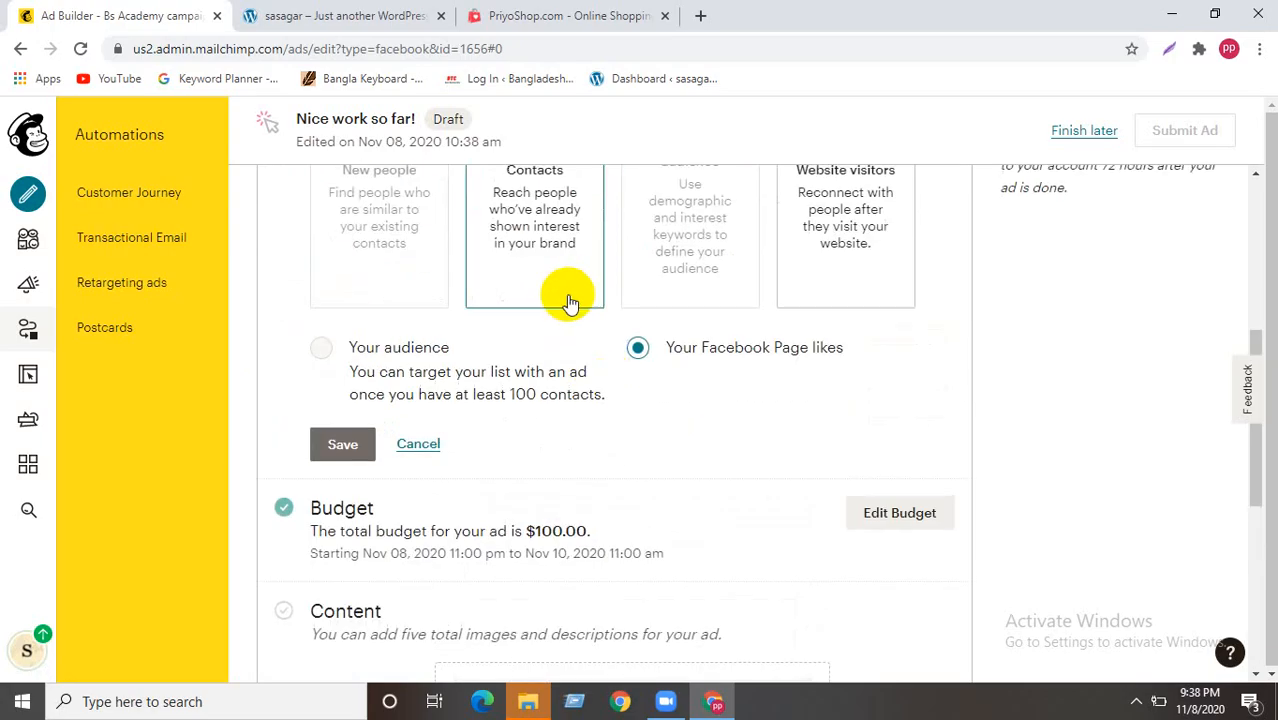
{"action": "scroll", "coordinate": [470, 385], "scroll_direction": "up", "scroll_amount": 2}
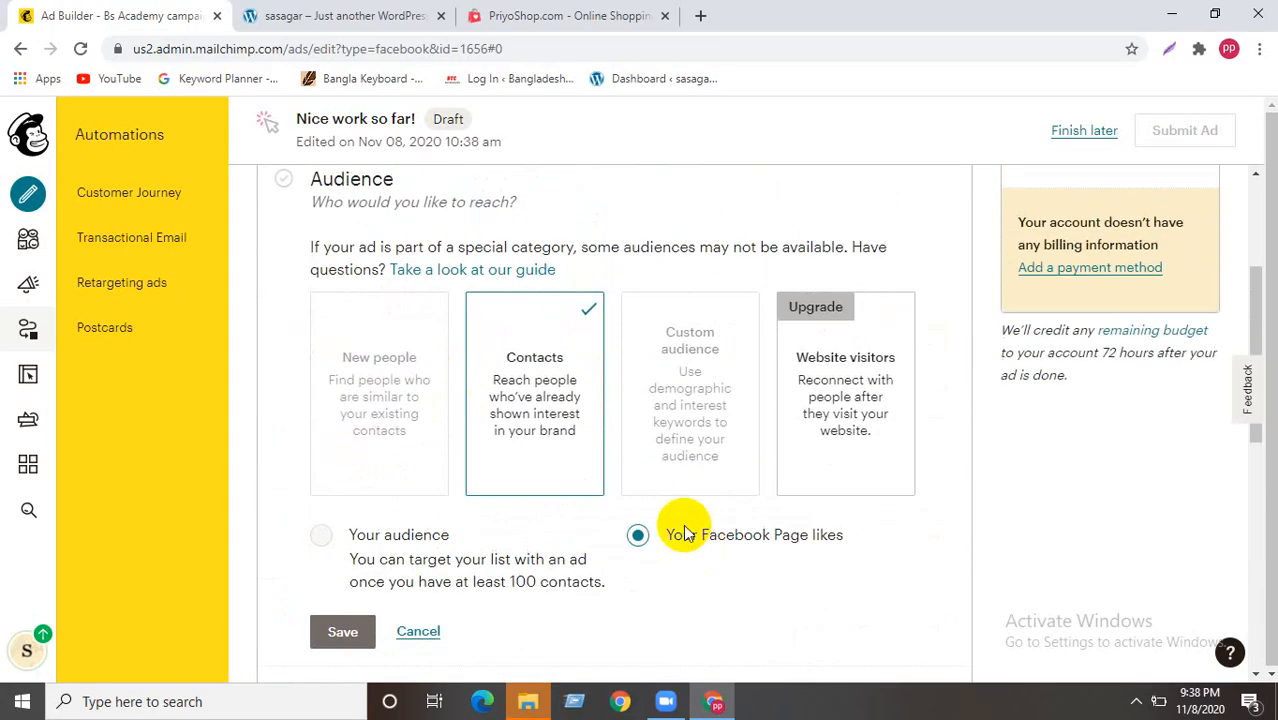
{"action": "scroll", "coordinate": [305, 502], "scroll_direction": "down", "scroll_amount": 6}
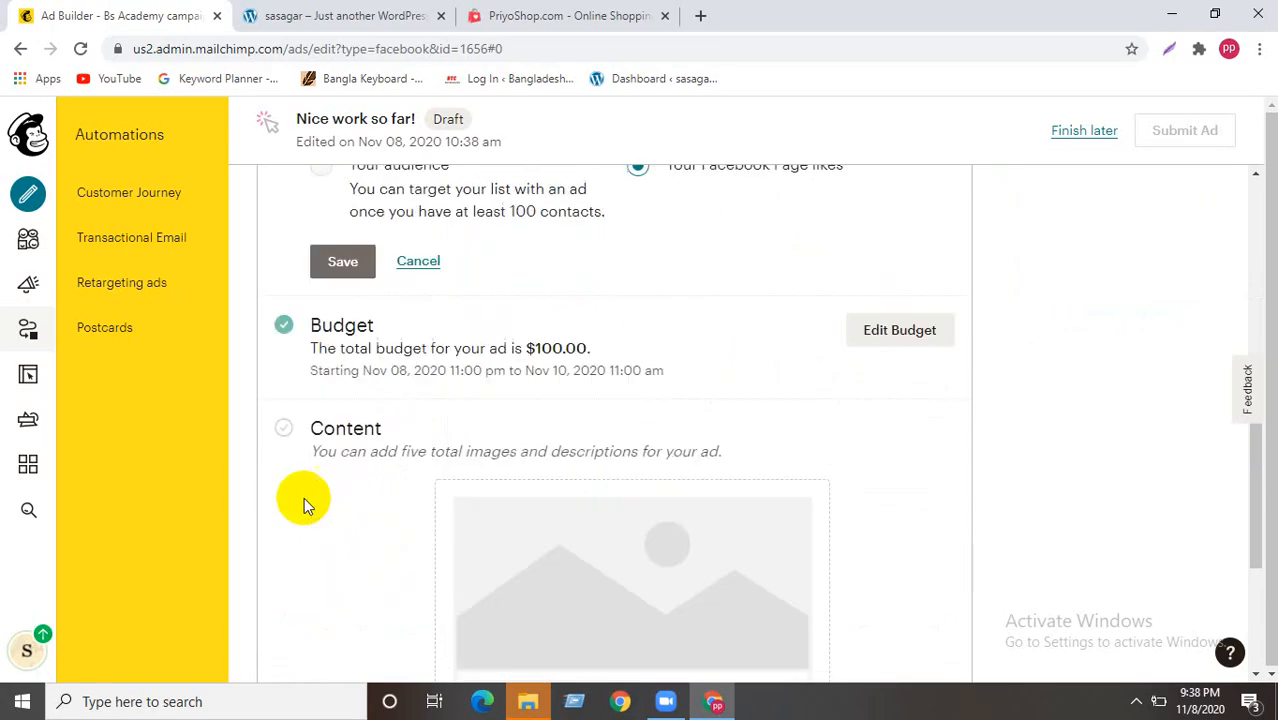
{"action": "left_click", "coordinate": [616, 520]}
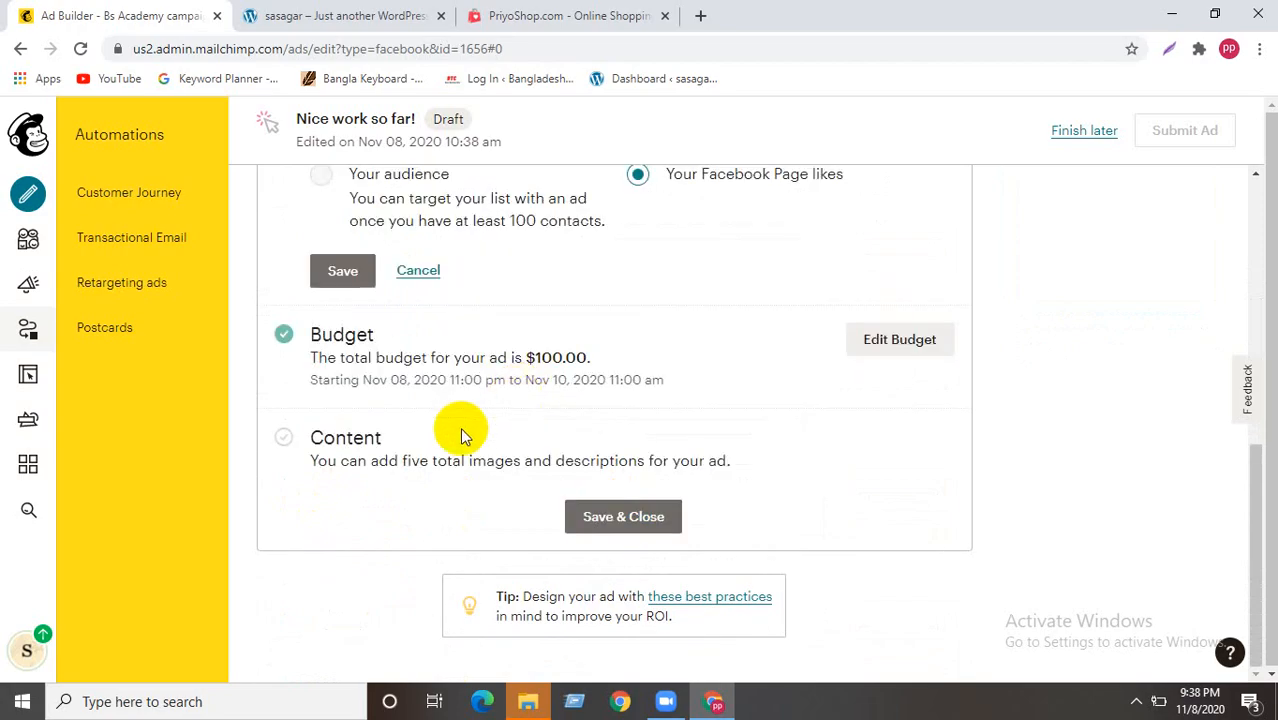
{"action": "left_click", "coordinate": [586, 520]}
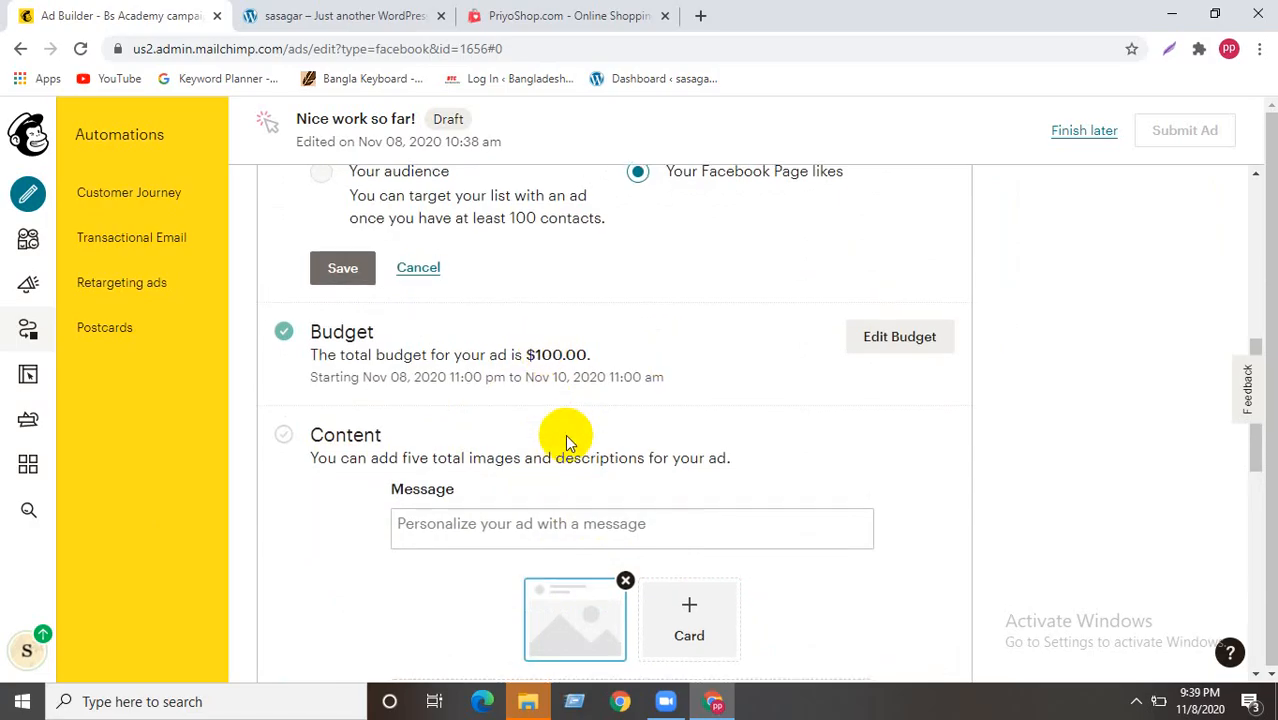
{"action": "scroll", "coordinate": [566, 444], "scroll_direction": "down", "scroll_amount": 2}
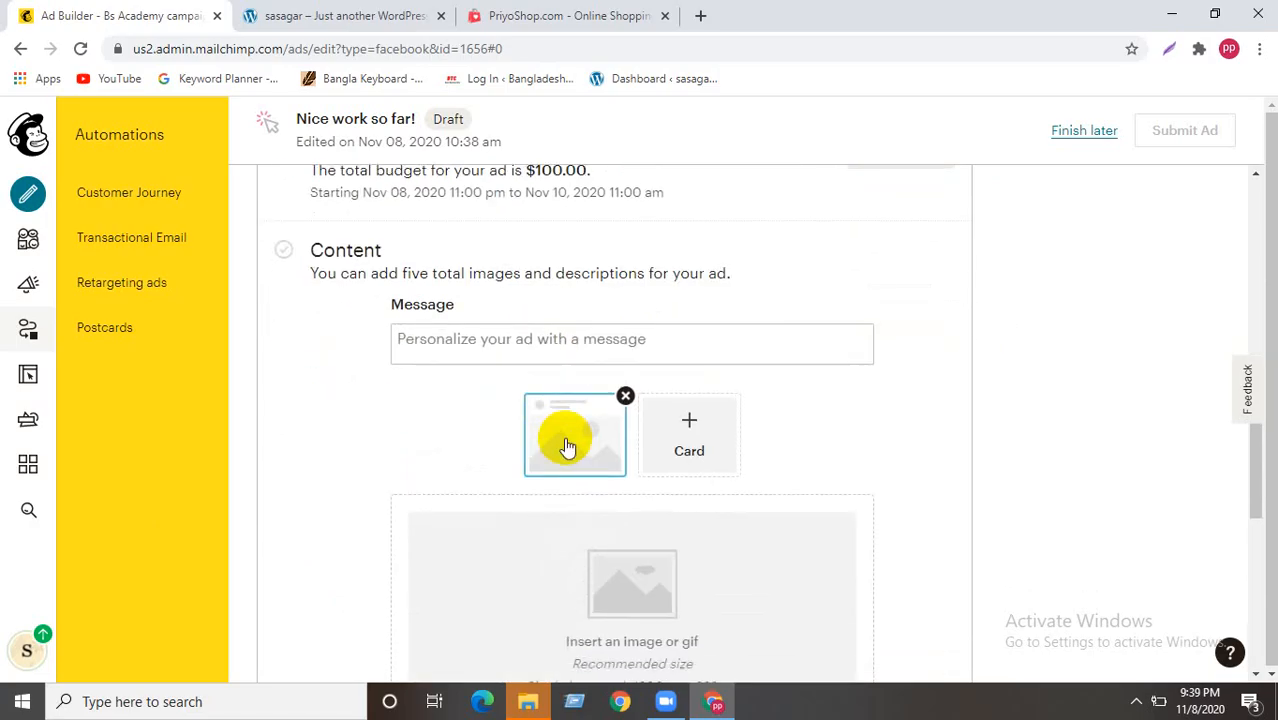
{"action": "scroll", "coordinate": [311, 535], "scroll_direction": "up", "scroll_amount": 8}
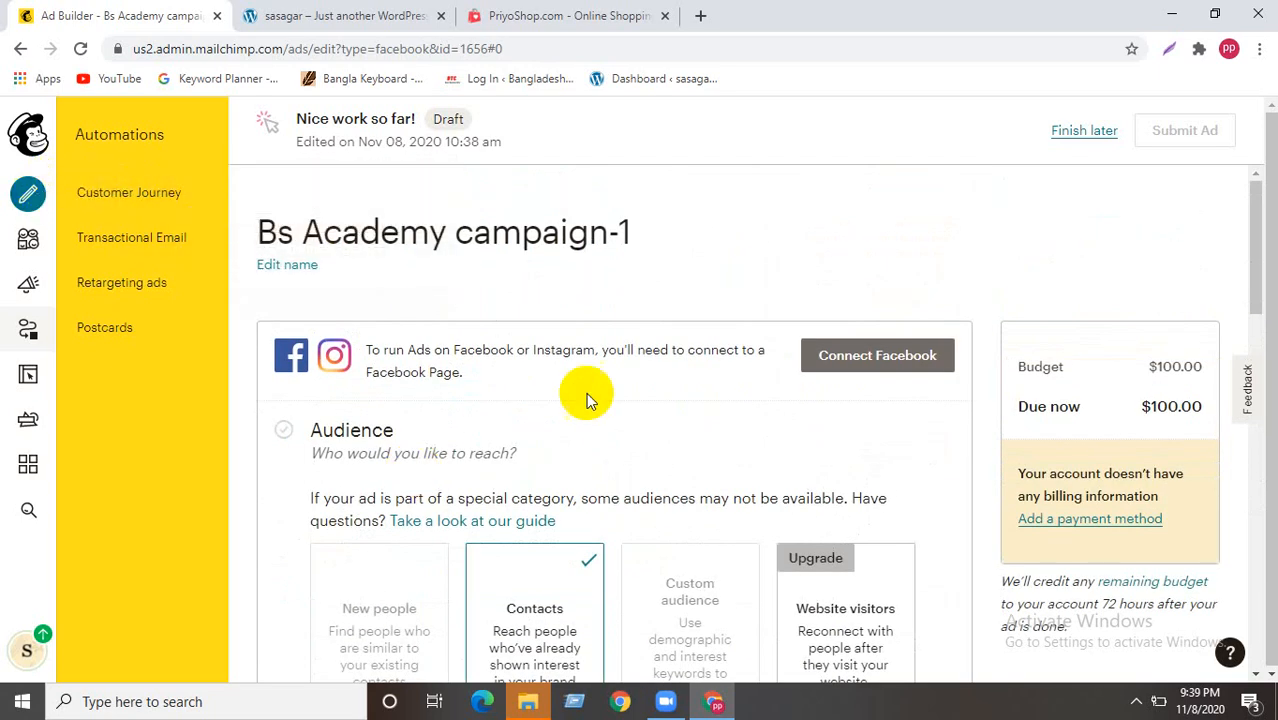
{"action": "scroll", "coordinate": [580, 440], "scroll_direction": "down", "scroll_amount": 3}
{"action": "scroll", "coordinate": [575, 490], "scroll_direction": "down", "scroll_amount": 6}
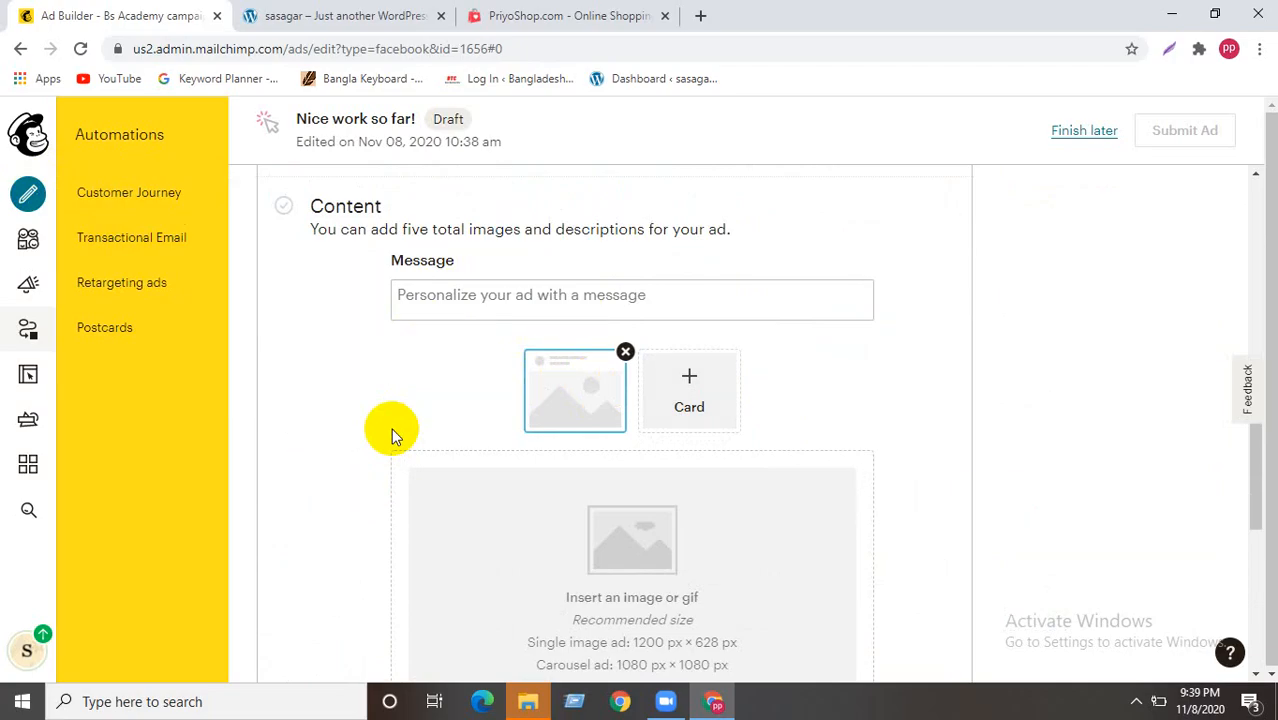
{"action": "scroll", "coordinate": [402, 405], "scroll_direction": "down", "scroll_amount": 3}
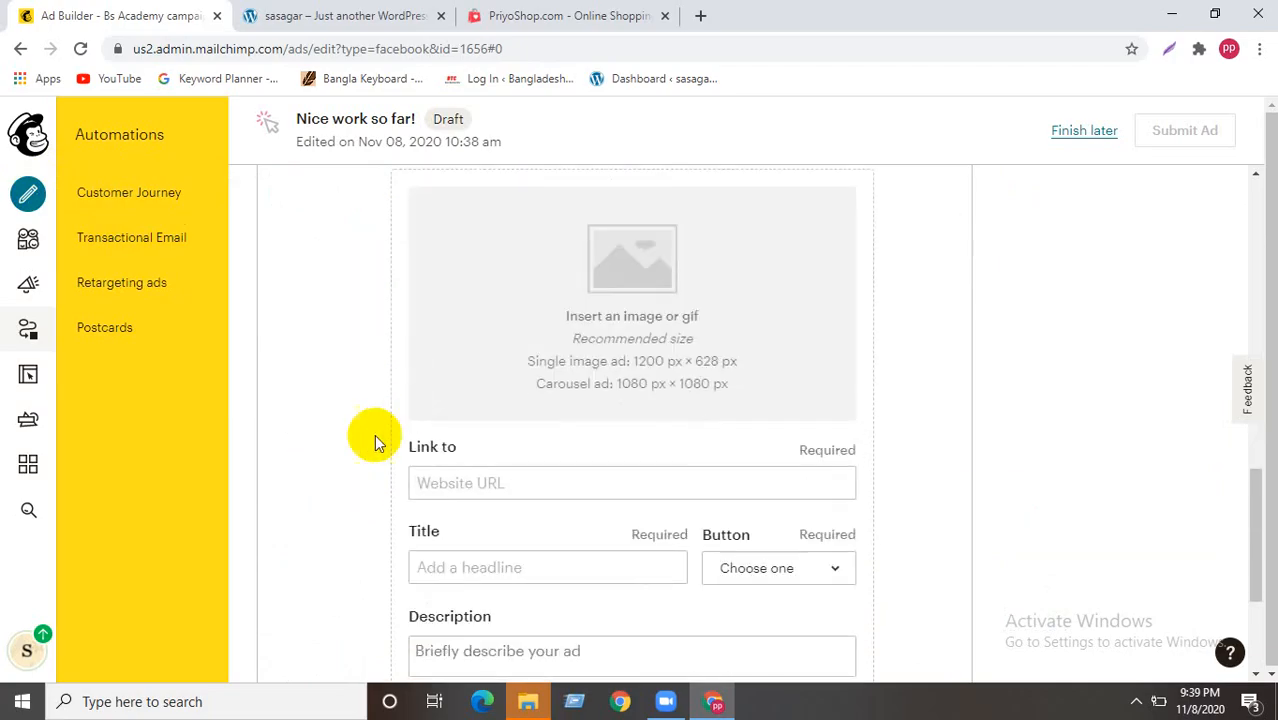
{"action": "scroll", "coordinate": [345, 440], "scroll_direction": "up", "scroll_amount": 2}
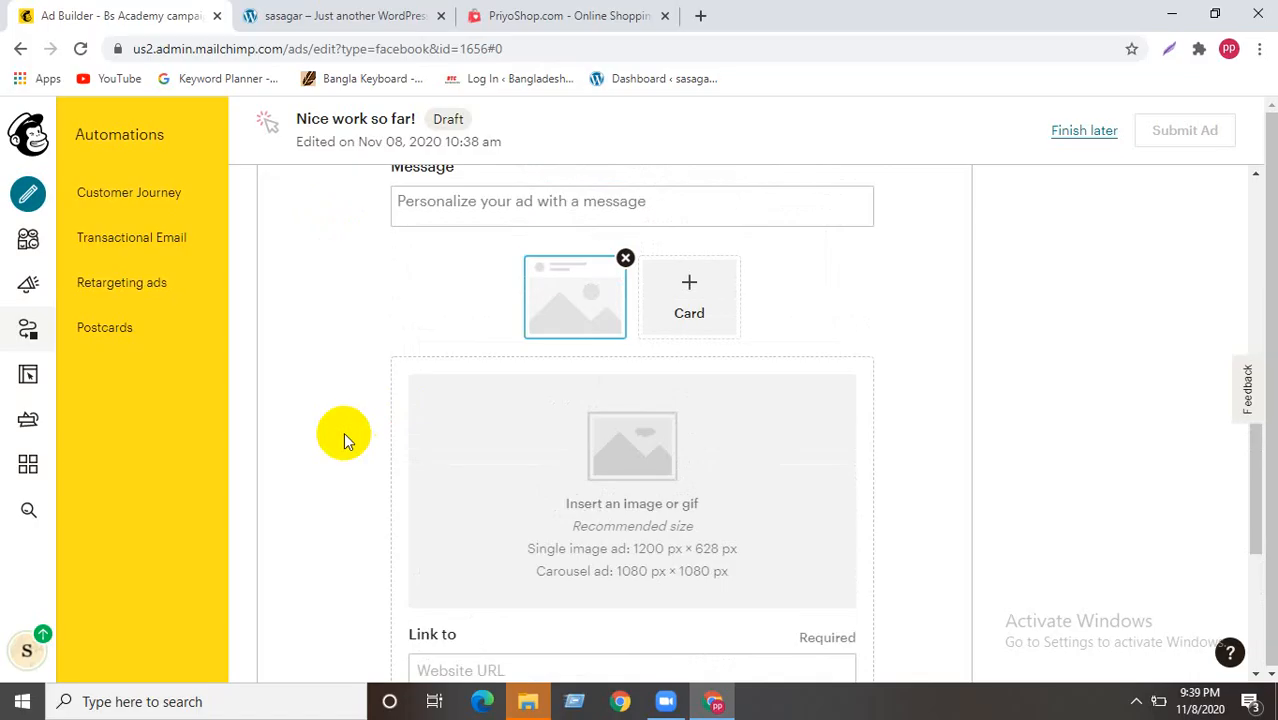
{"action": "scroll", "coordinate": [343, 440], "scroll_direction": "down", "scroll_amount": 4}
{"action": "scroll", "coordinate": [343, 440], "scroll_direction": "up", "scroll_amount": 7}
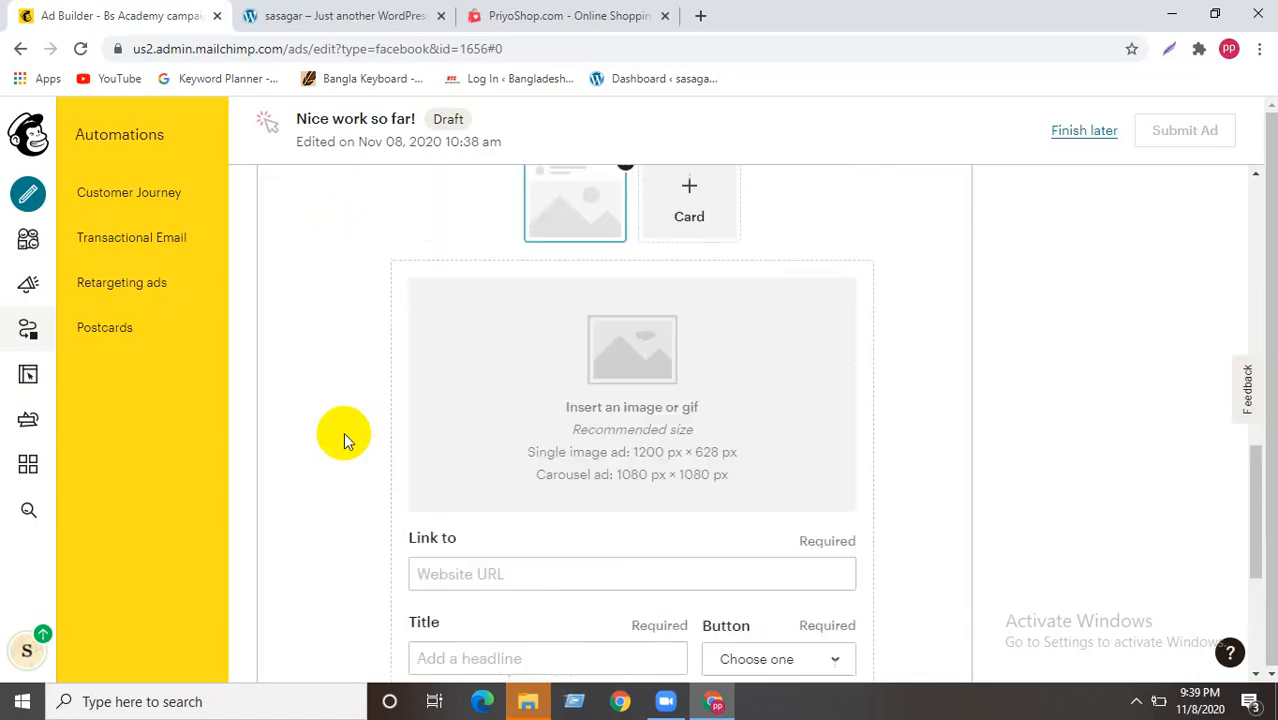
{"action": "scroll", "coordinate": [343, 440], "scroll_direction": "down", "scroll_amount": 1}
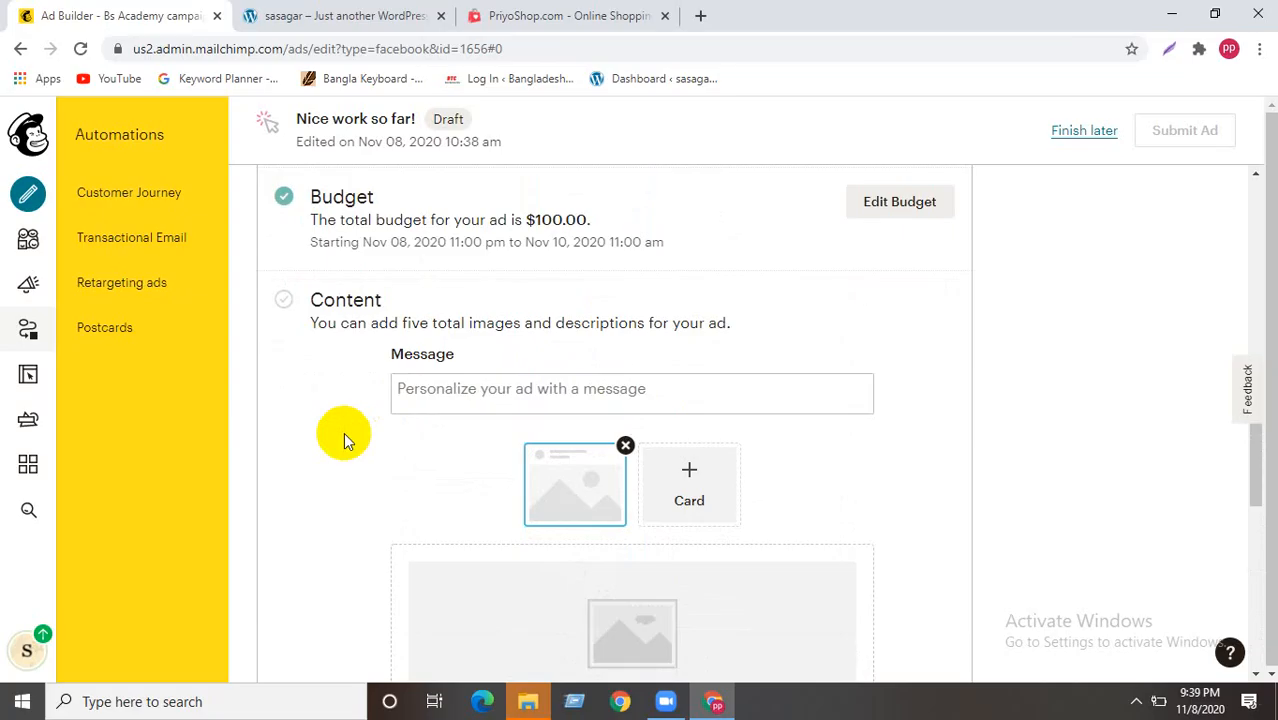
{"action": "scroll", "coordinate": [343, 432], "scroll_direction": "up", "scroll_amount": 8}
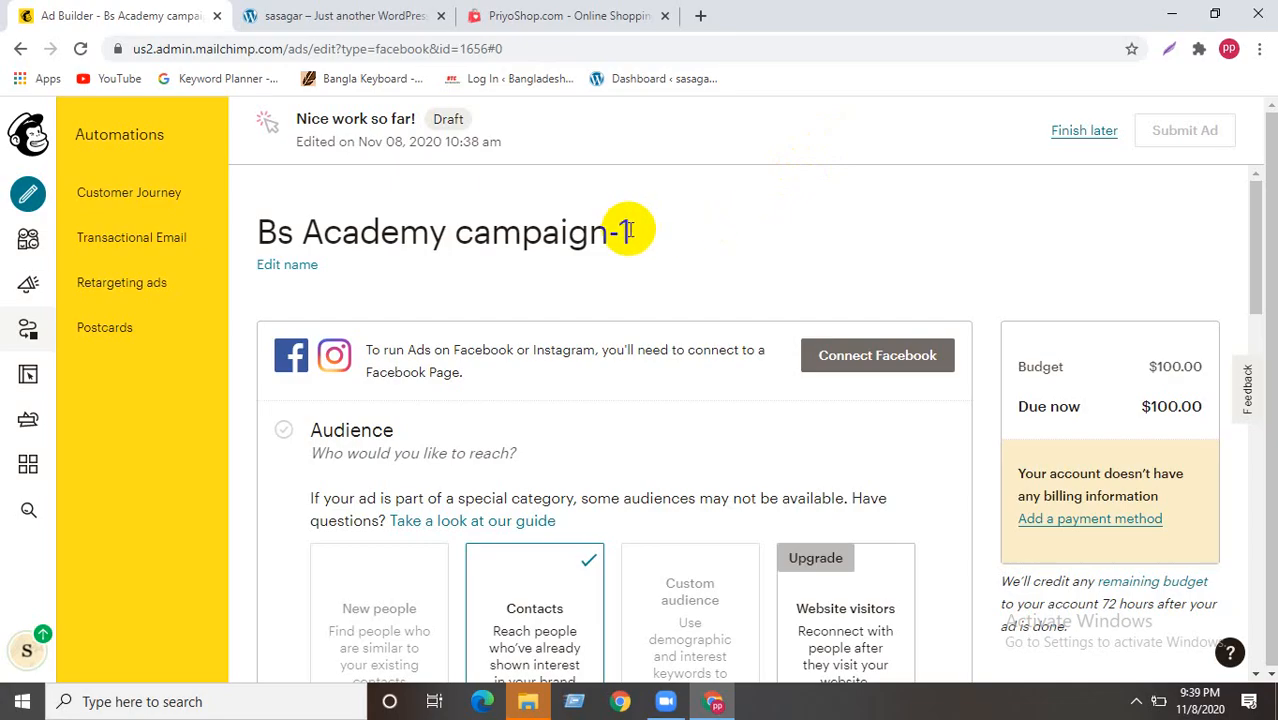
{"action": "scroll", "coordinate": [639, 328], "scroll_direction": "down", "scroll_amount": 2}
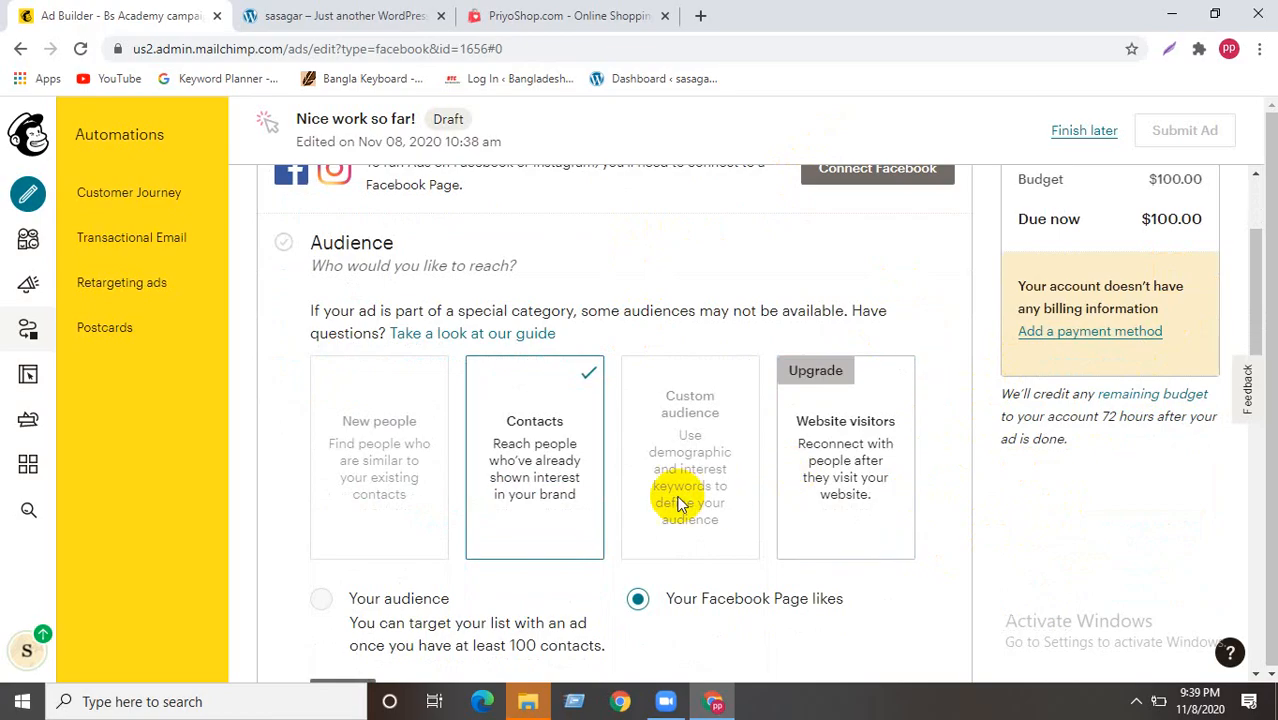
{"action": "scroll", "coordinate": [673, 248], "scroll_direction": "down", "scroll_amount": 2}
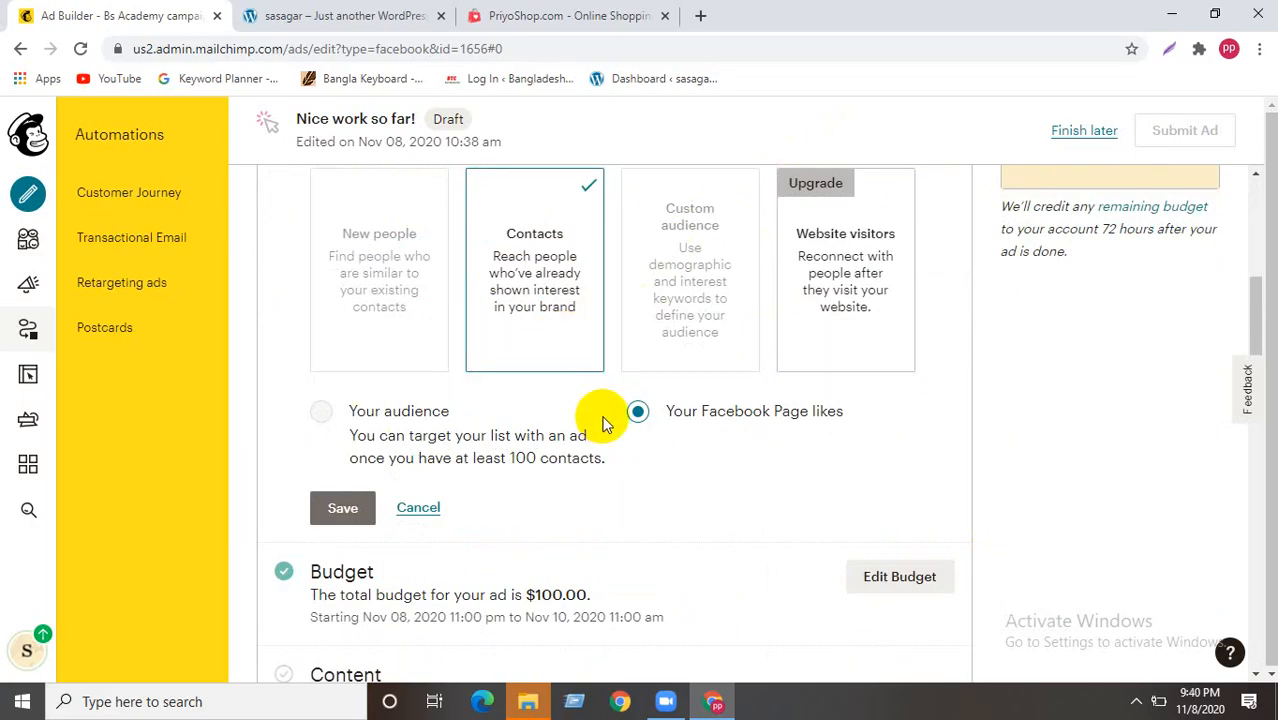
{"action": "scroll", "coordinate": [603, 424], "scroll_direction": "down", "scroll_amount": 1}
{"action": "scroll", "coordinate": [603, 424], "scroll_direction": "down", "scroll_amount": 2}
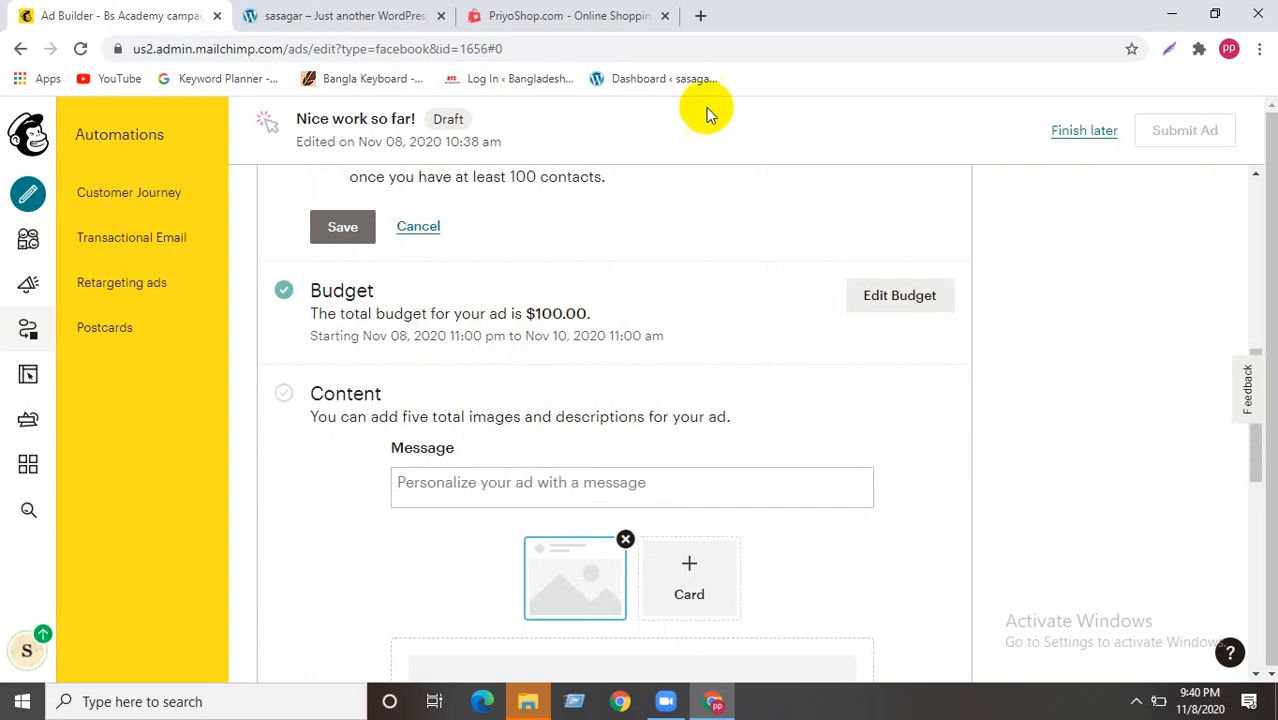
{"action": "scroll", "coordinate": [533, 352], "scroll_direction": "down", "scroll_amount": 3}
{"action": "scroll", "coordinate": [470, 360], "scroll_direction": "up", "scroll_amount": 2}
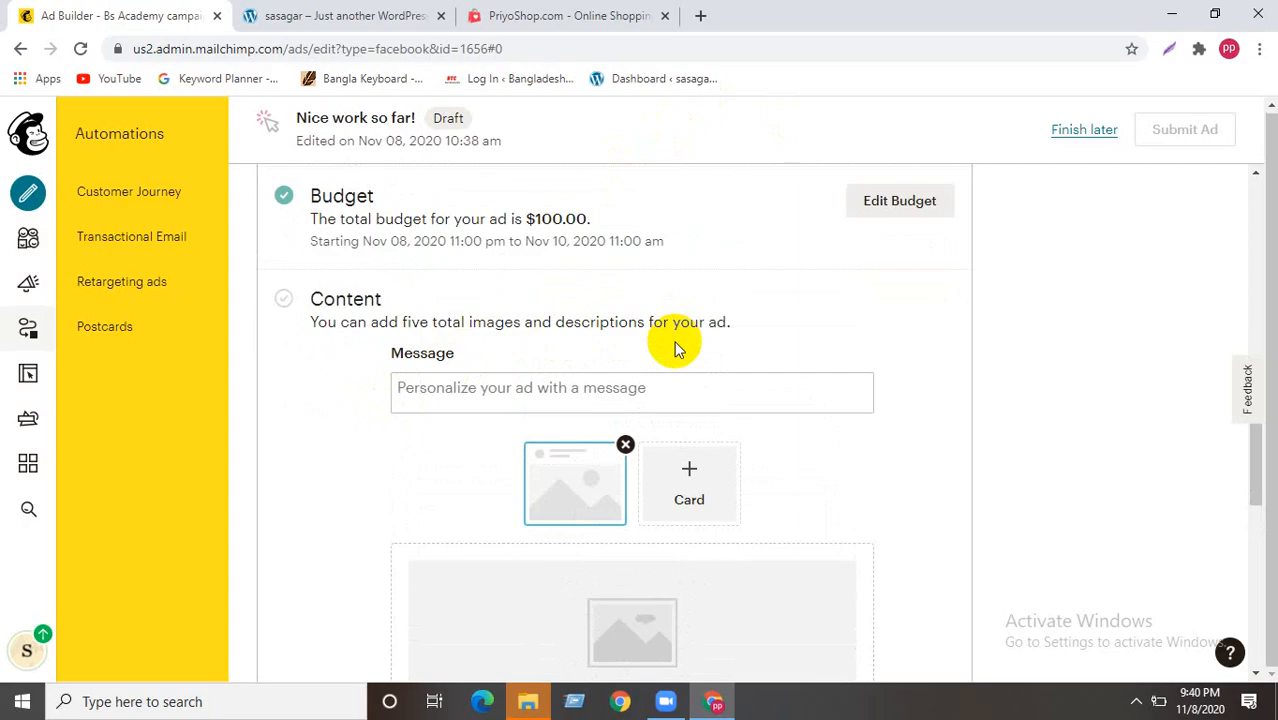
{"action": "scroll", "coordinate": [671, 344], "scroll_direction": "up", "scroll_amount": 2}
{"action": "scroll", "coordinate": [588, 373], "scroll_direction": "up", "scroll_amount": 2}
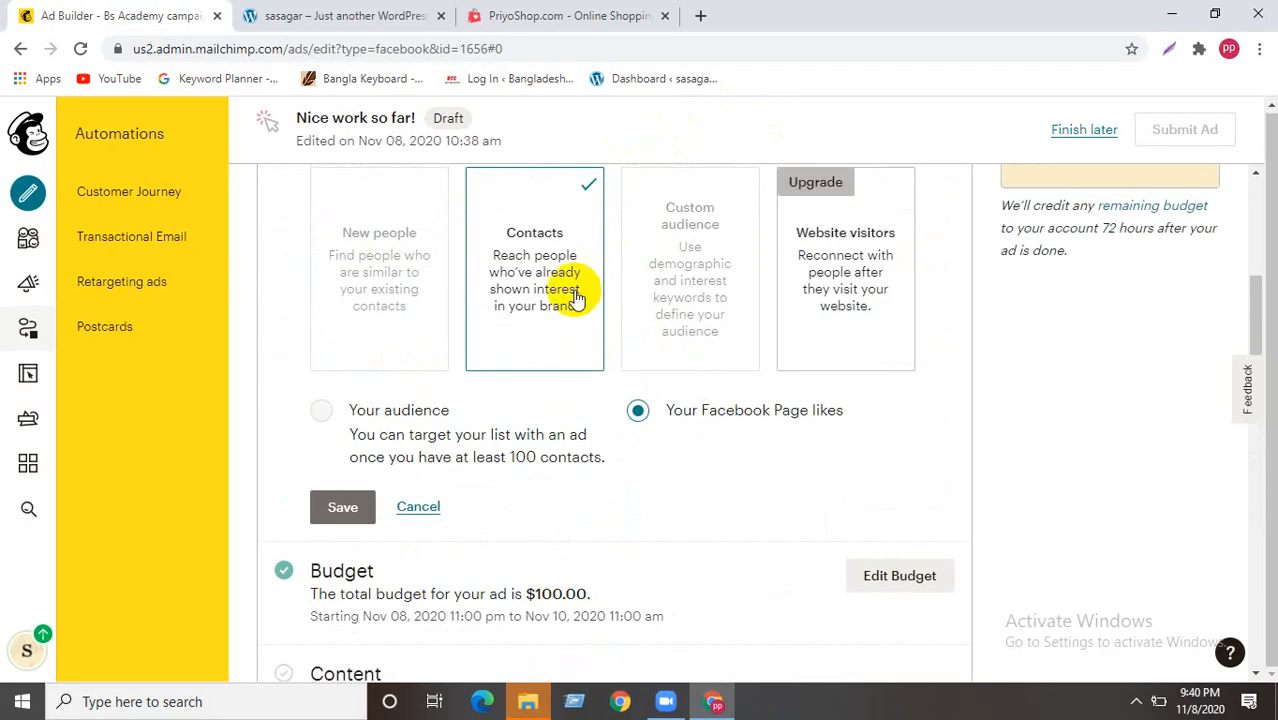
{"action": "left_click", "coordinate": [510, 456]}
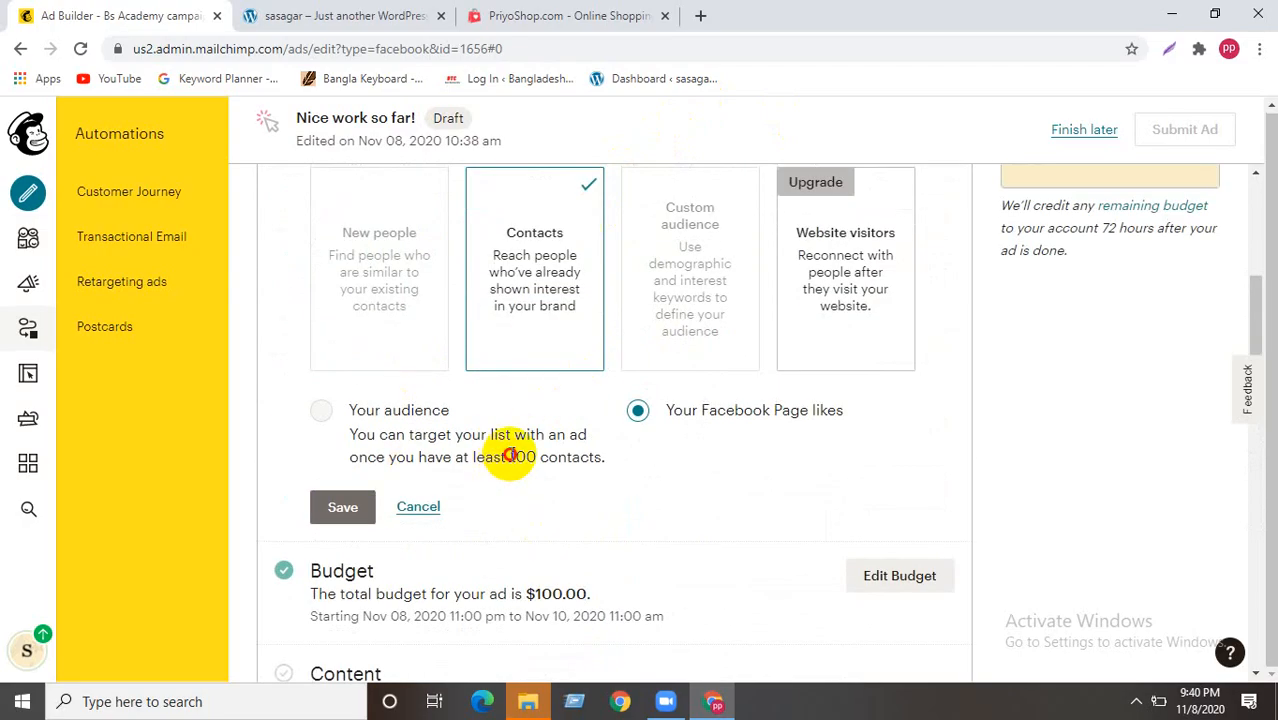
{"action": "left_click_drag", "start_coordinate": [510, 456], "coordinate": [614, 462]}
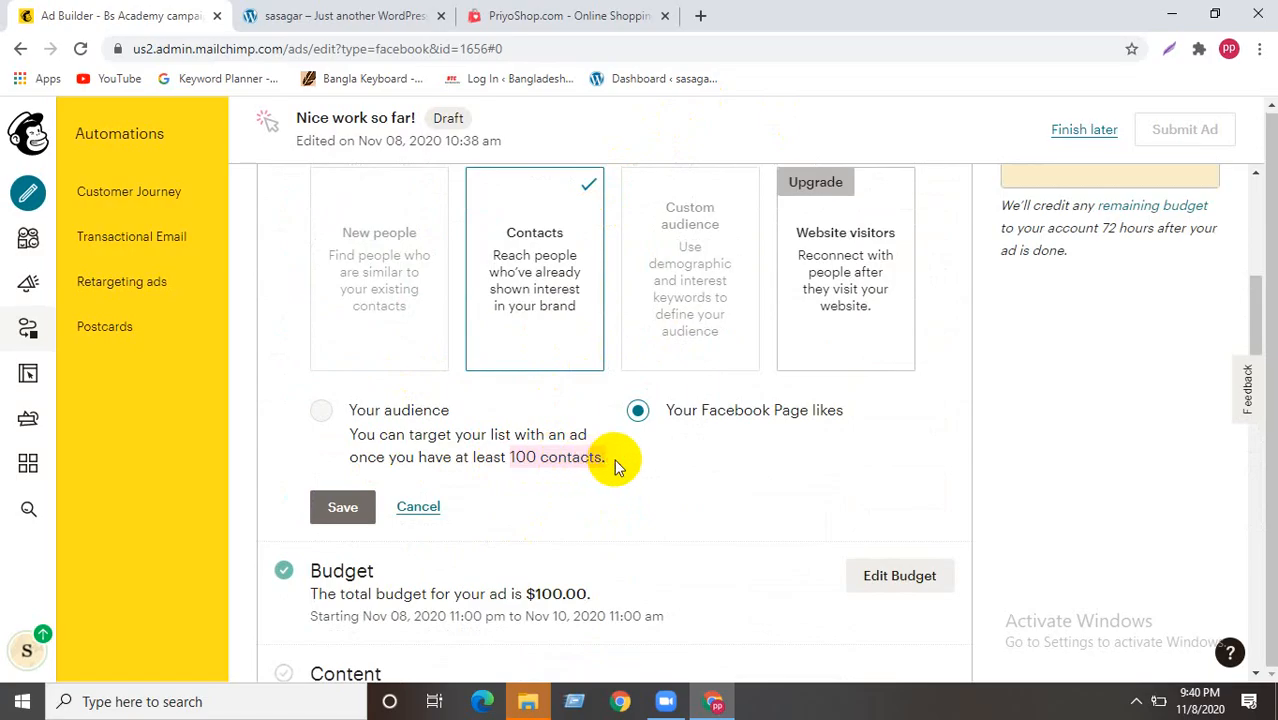
{"action": "left_click", "coordinate": [628, 458]}
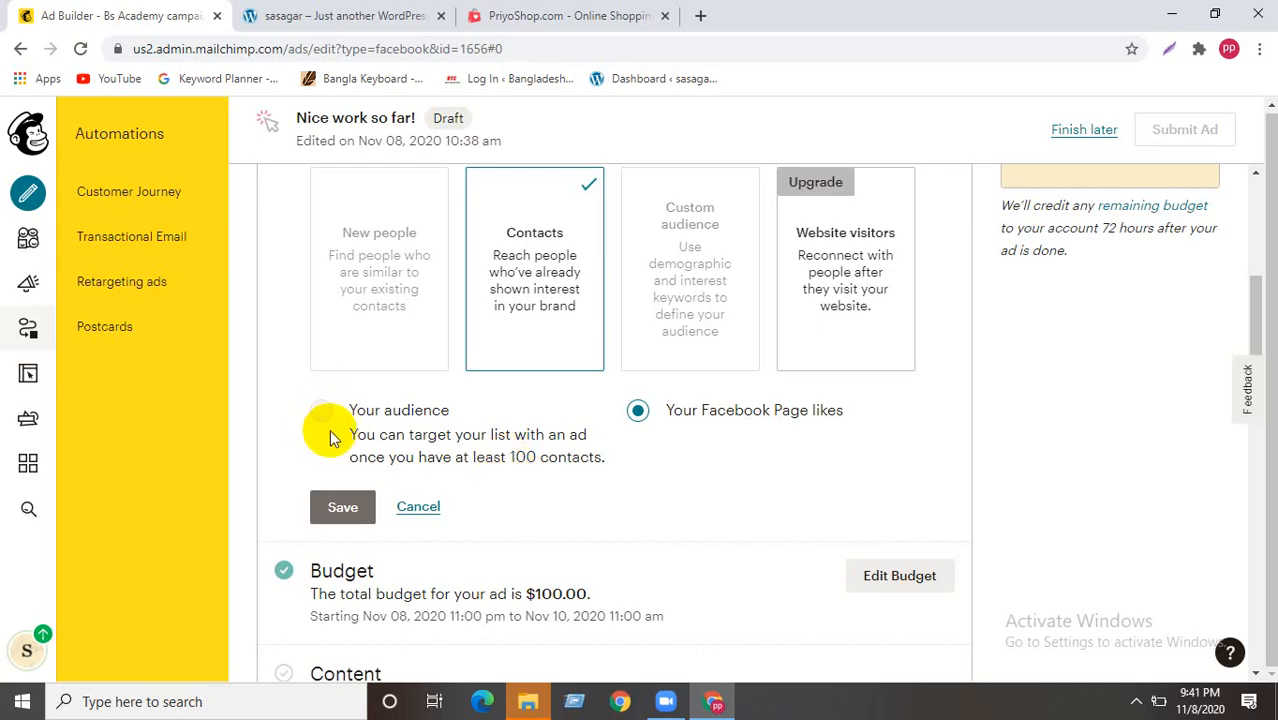
{"action": "scroll", "coordinate": [630, 415], "scroll_direction": "down", "scroll_amount": 4}
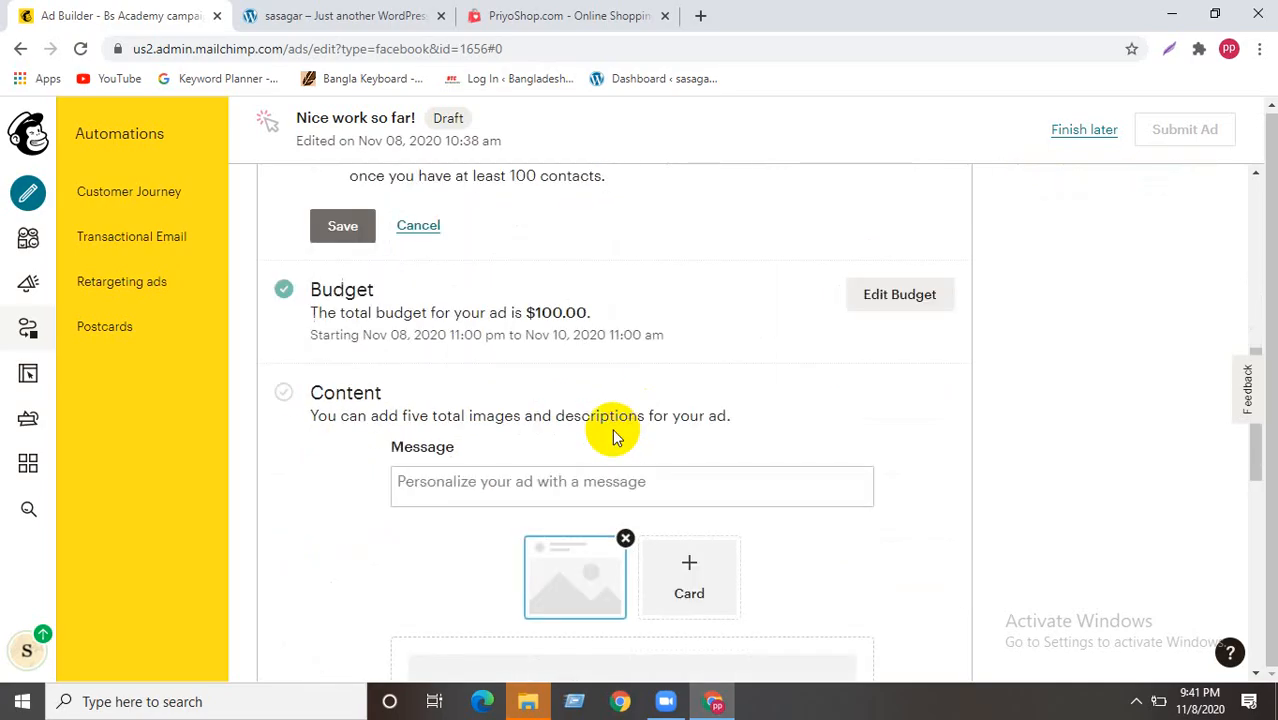
{"action": "scroll", "coordinate": [615, 437], "scroll_direction": "up", "scroll_amount": 5}
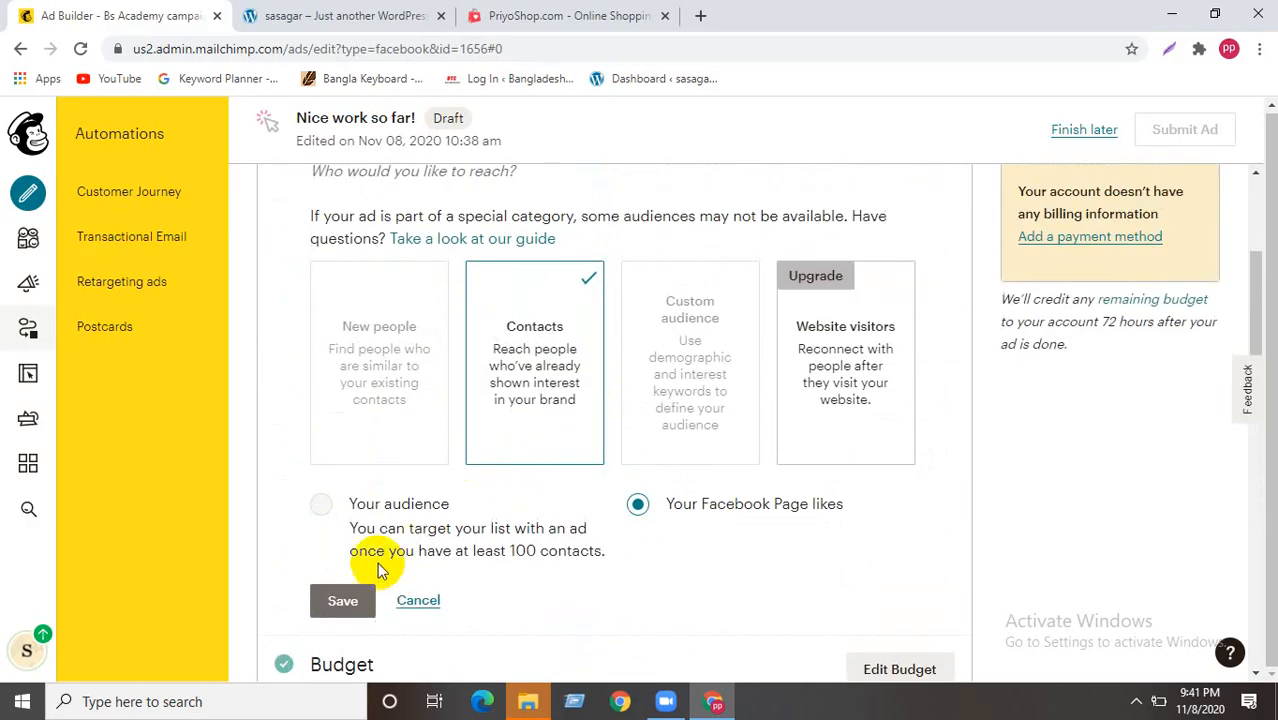
{"action": "scroll", "coordinate": [476, 540], "scroll_direction": "up", "scroll_amount": 1}
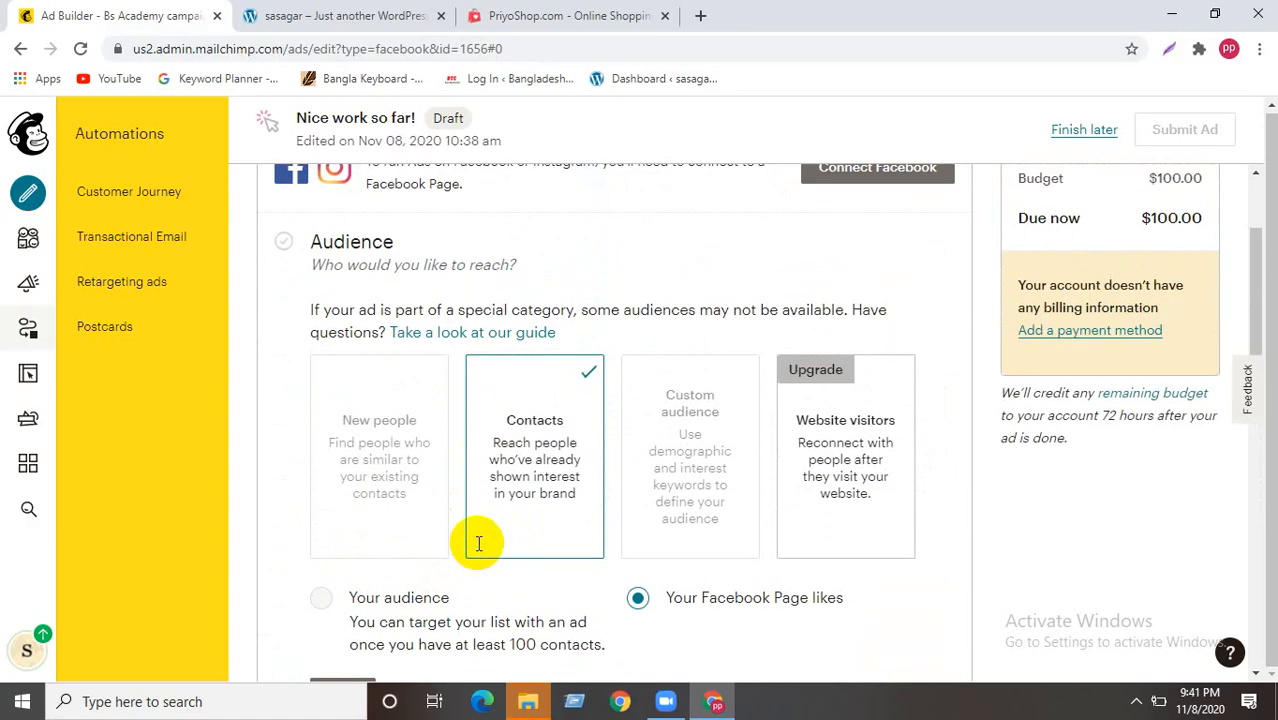
{"action": "scroll", "coordinate": [477, 550], "scroll_direction": "down", "scroll_amount": 4}
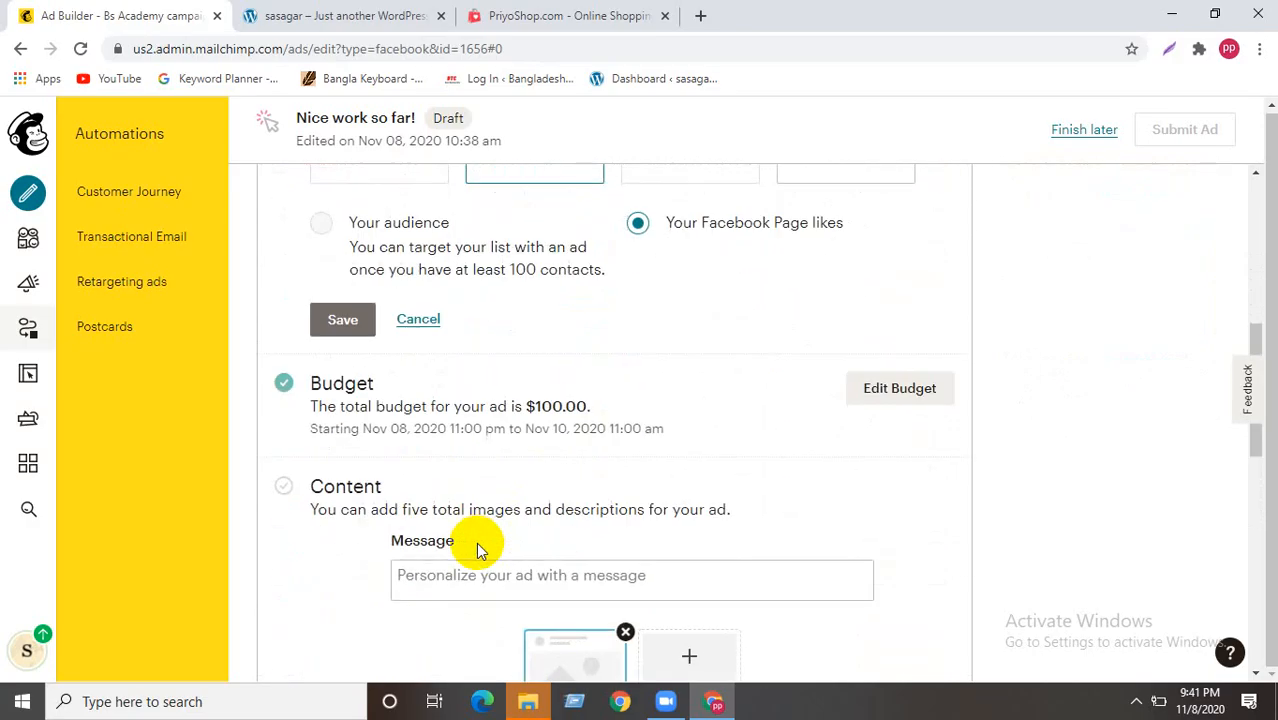
{"action": "scroll", "coordinate": [479, 550], "scroll_direction": "down", "scroll_amount": 3}
{"action": "scroll", "coordinate": [588, 402], "scroll_direction": "down", "scroll_amount": 2}
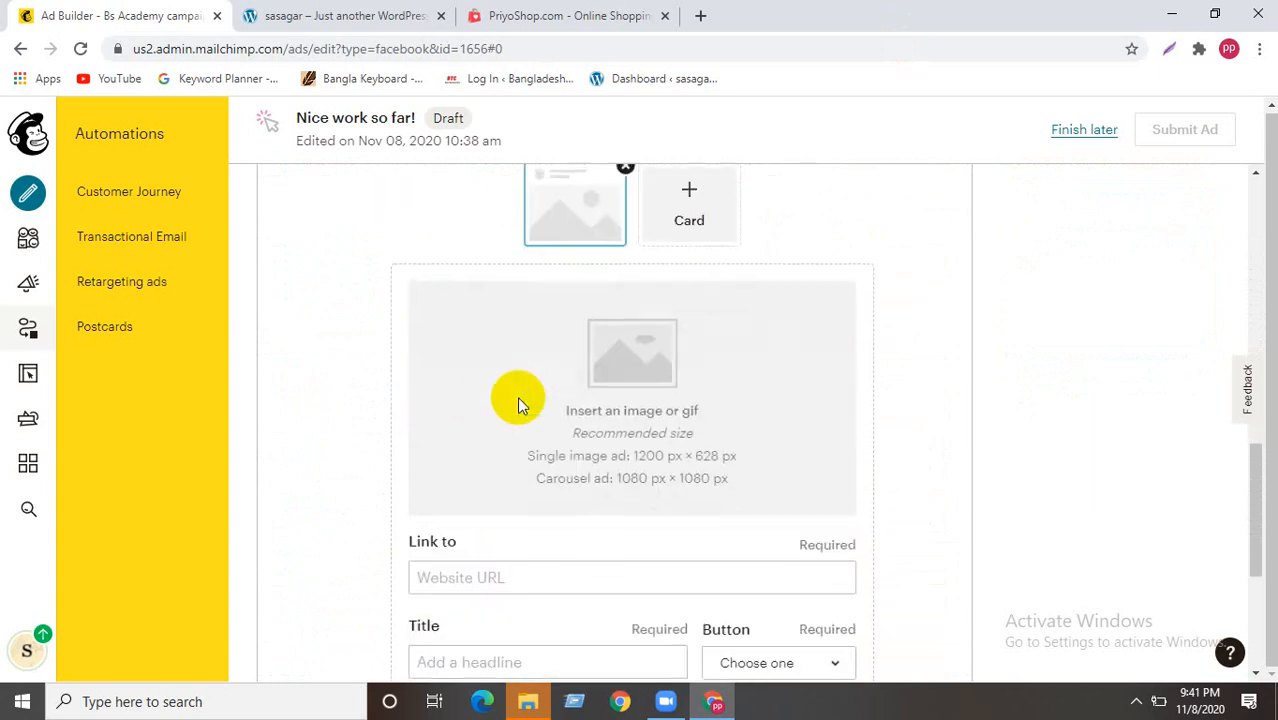
{"action": "scroll", "coordinate": [516, 402], "scroll_direction": "up", "scroll_amount": 2}
{"action": "scroll", "coordinate": [516, 420], "scroll_direction": "down", "scroll_amount": 1}
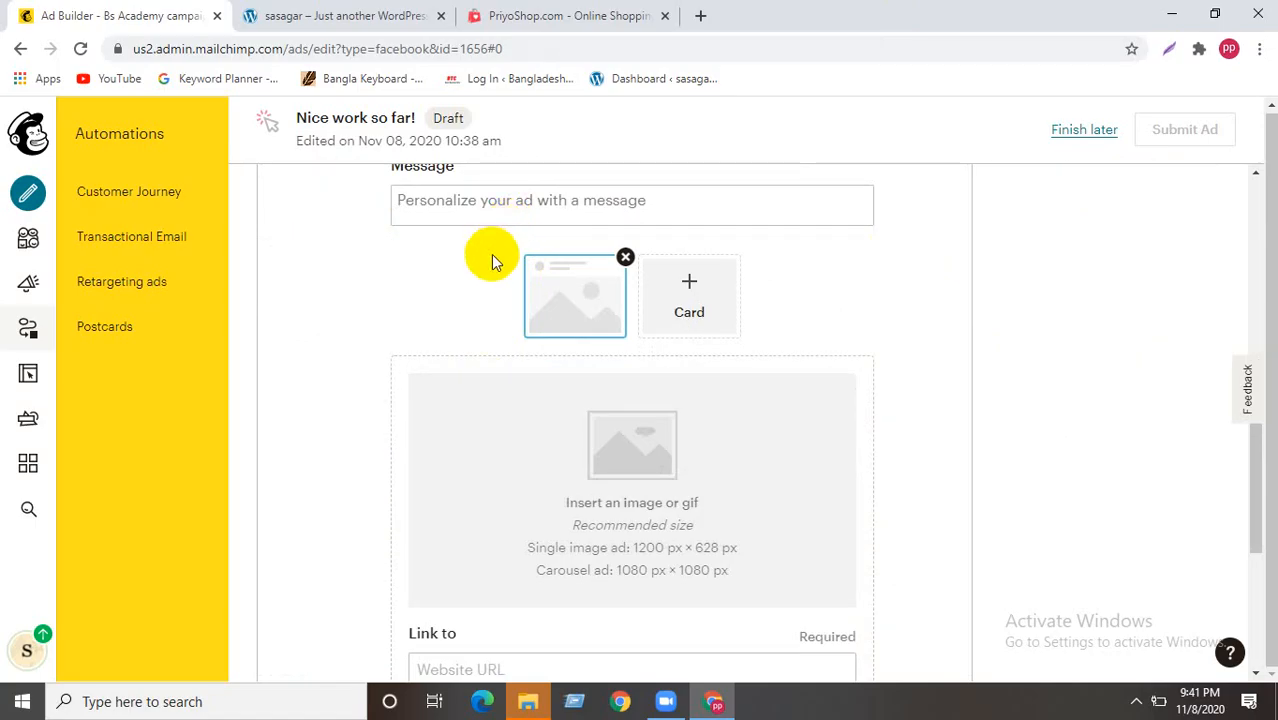
{"action": "scroll", "coordinate": [491, 254], "scroll_direction": "down", "scroll_amount": 2}
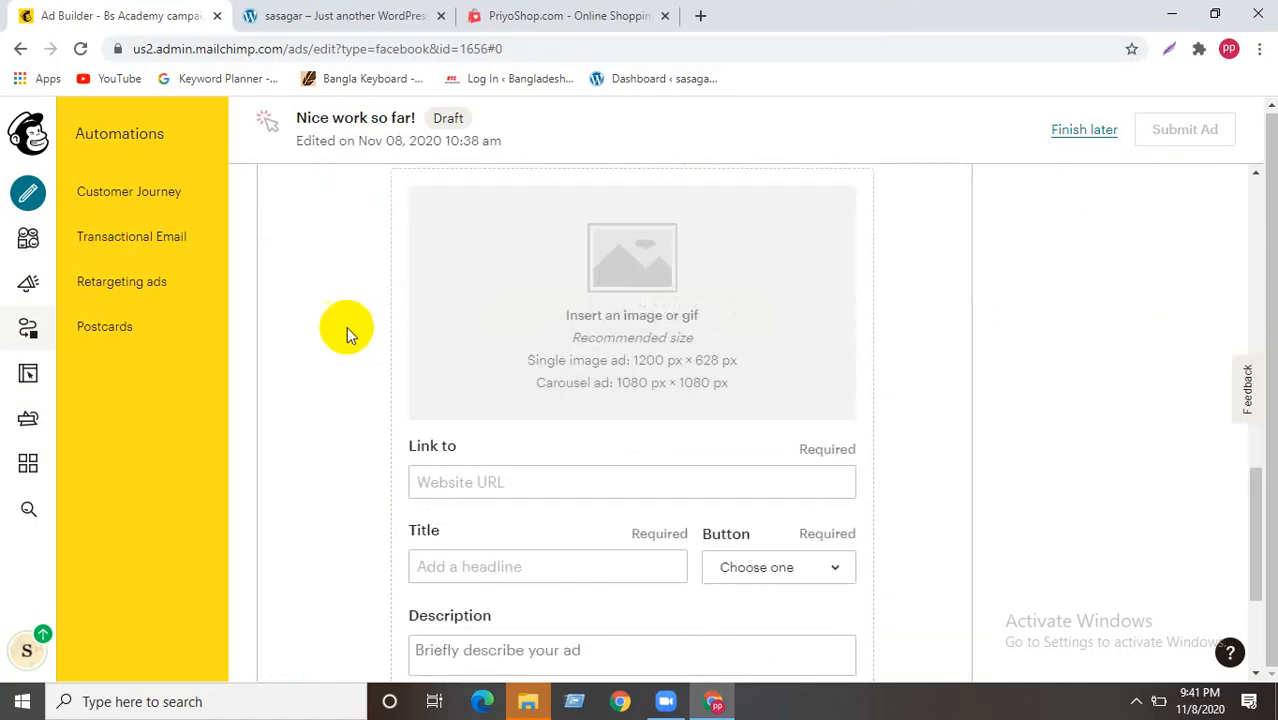
{"action": "scroll", "coordinate": [317, 348], "scroll_direction": "up", "scroll_amount": 2}
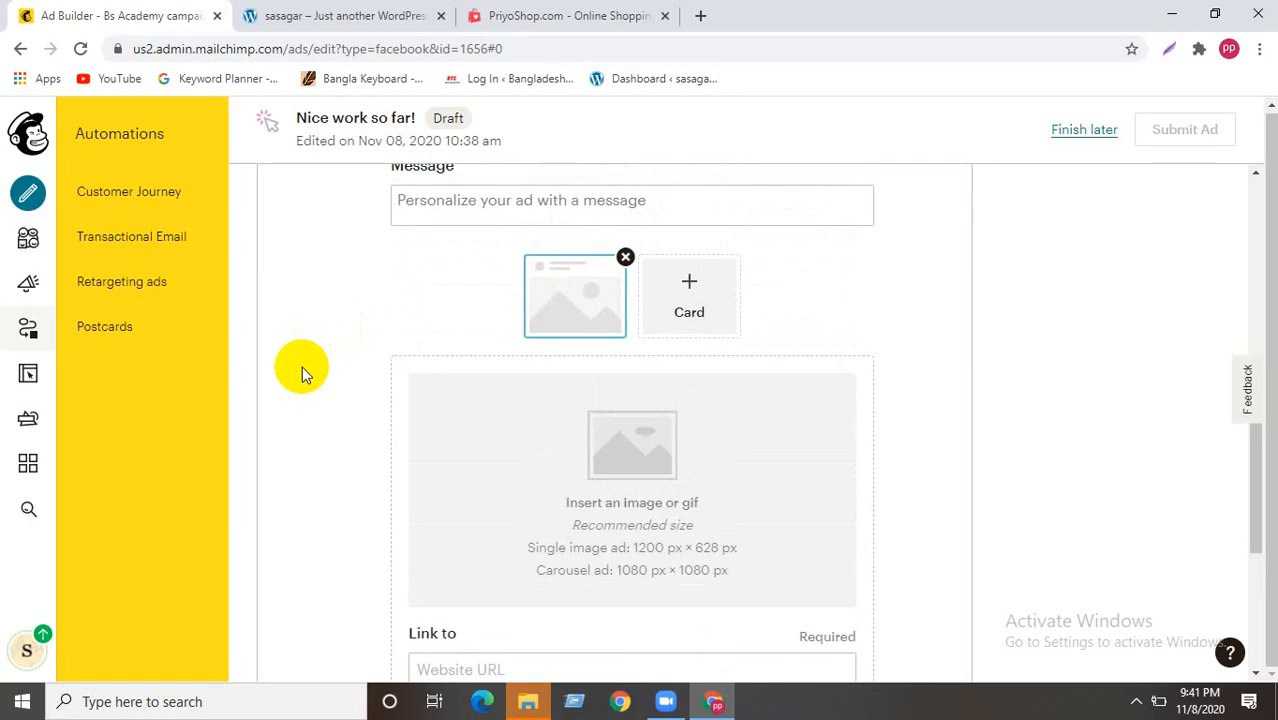
{"action": "scroll", "coordinate": [320, 400], "scroll_direction": "up", "scroll_amount": 2}
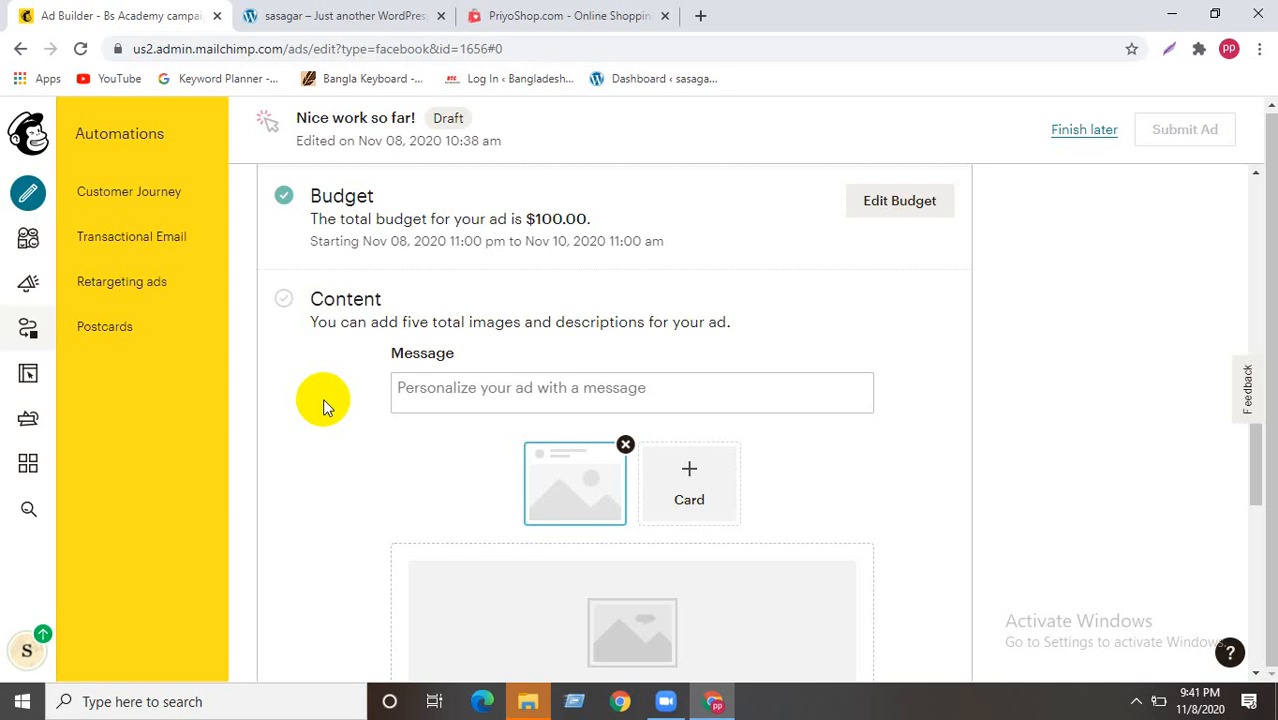
{"action": "scroll", "coordinate": [513, 348], "scroll_direction": "down", "scroll_amount": 2}
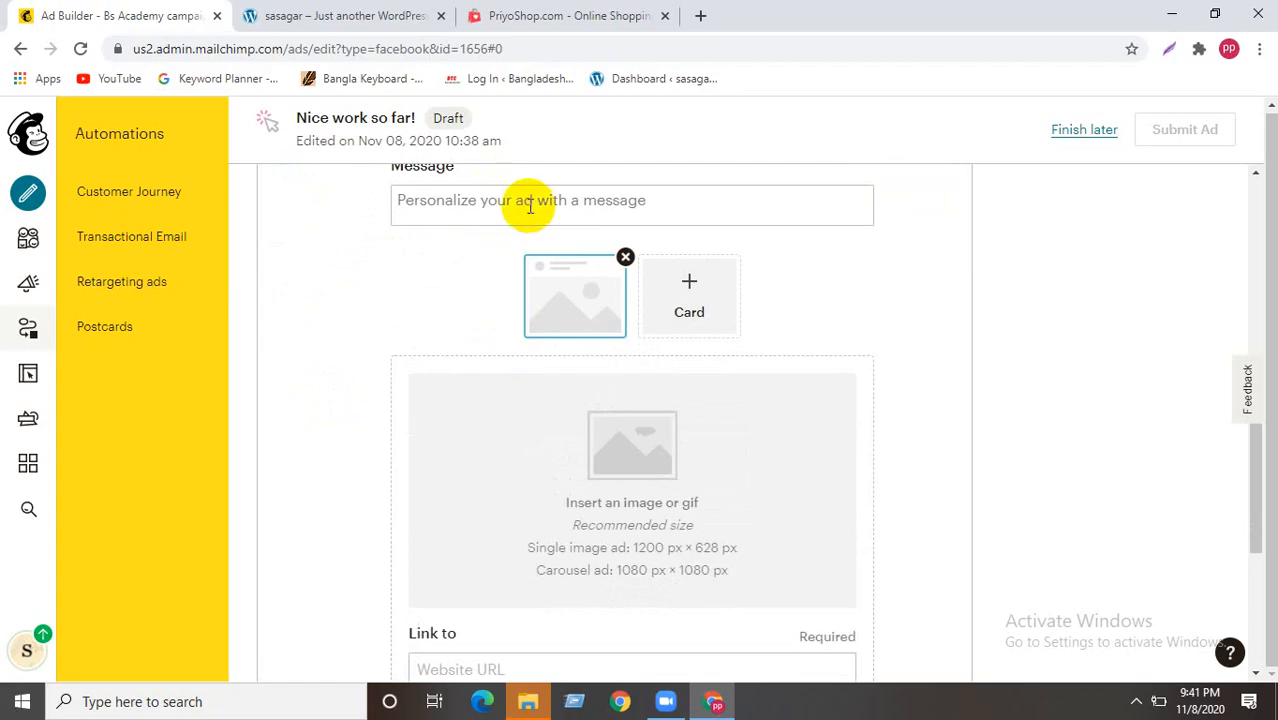
- Write 'Get 10% Discount' in the ad's Message field
{"action": "left_click", "coordinate": [530, 204]}
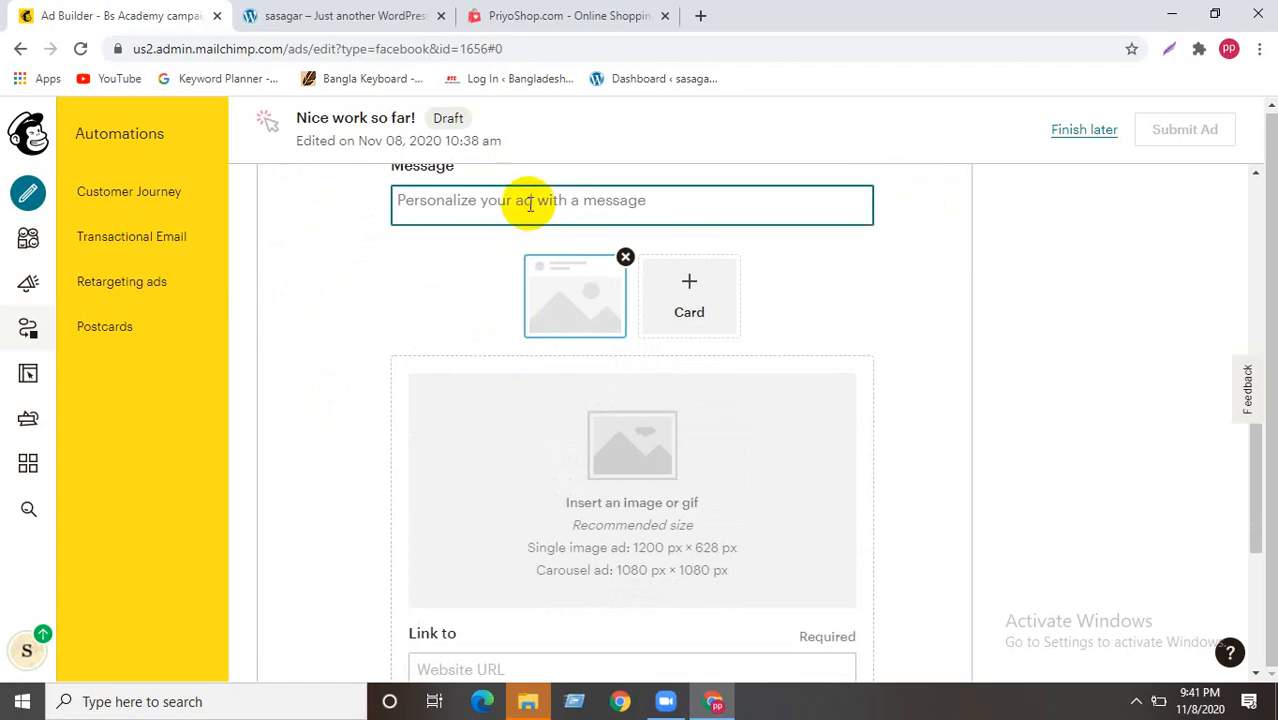
{"action": "type", "text": "Get 10%Dis"}
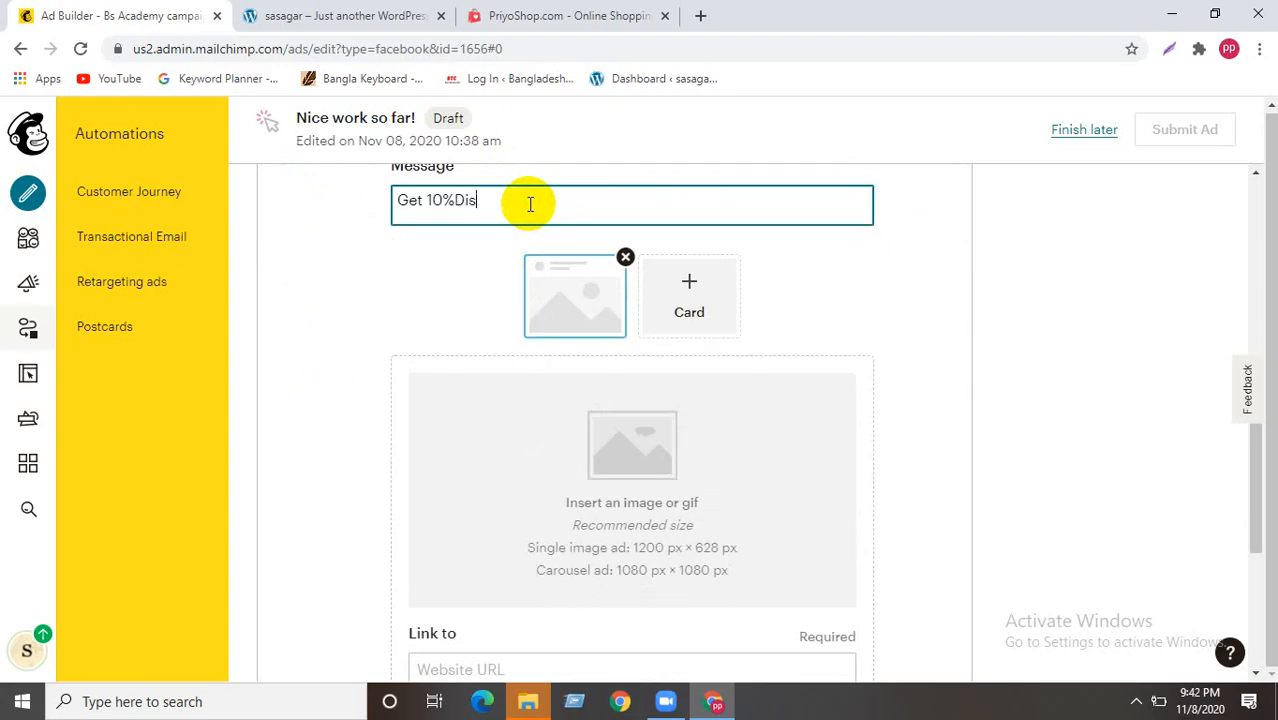
{"action": "type", "text": "count"}
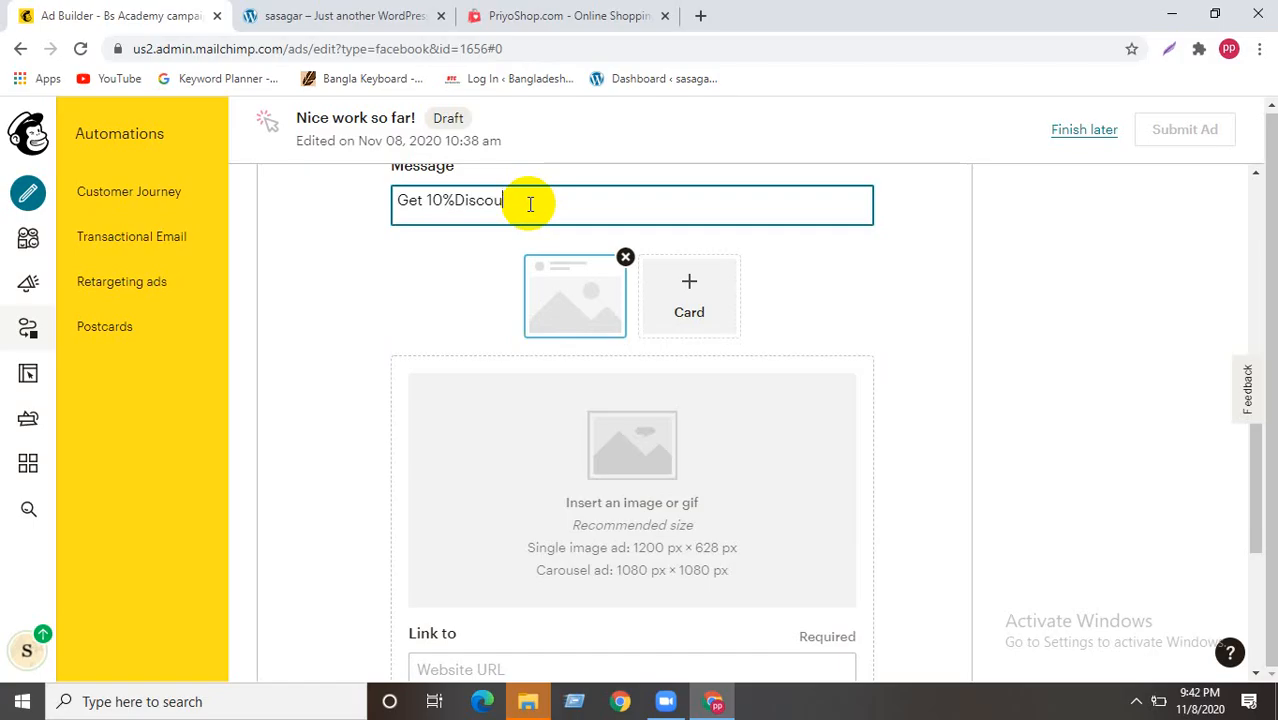
{"action": "left_click", "coordinate": [455, 199]}
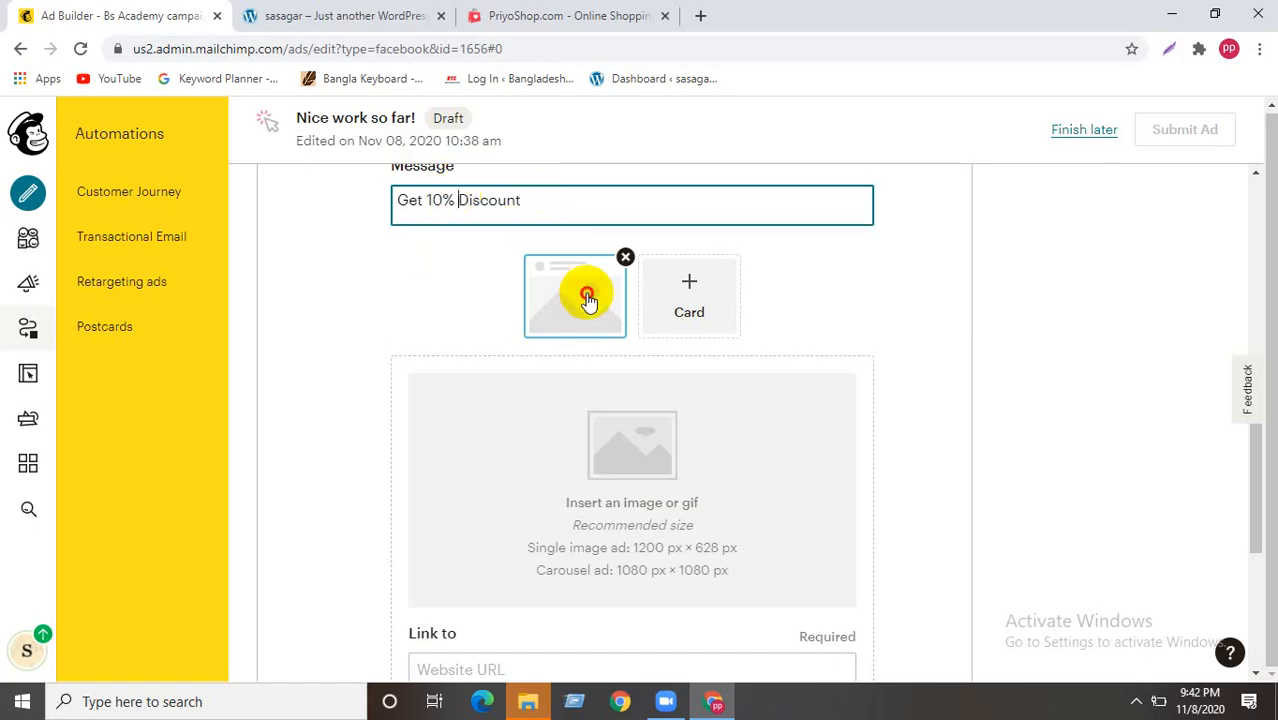
{"action": "left_click", "coordinate": [590, 302]}
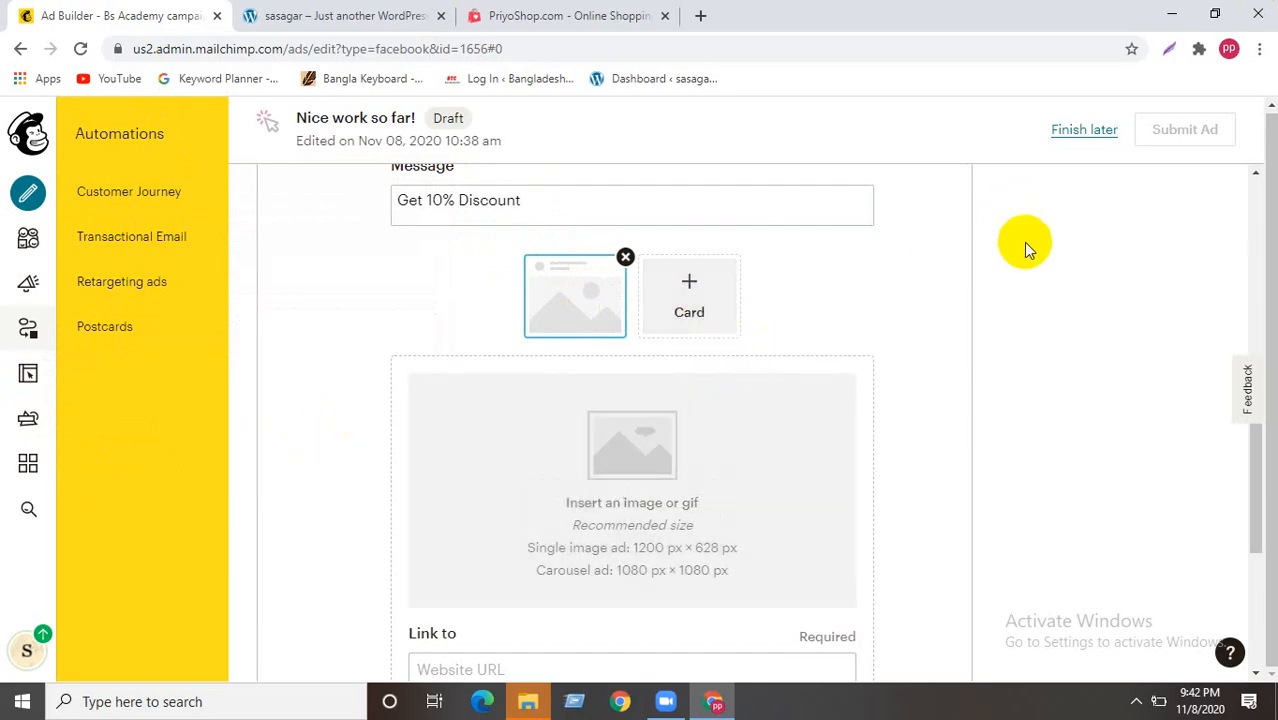
{"action": "scroll", "coordinate": [560, 500], "scroll_direction": "down", "scroll_amount": 4}
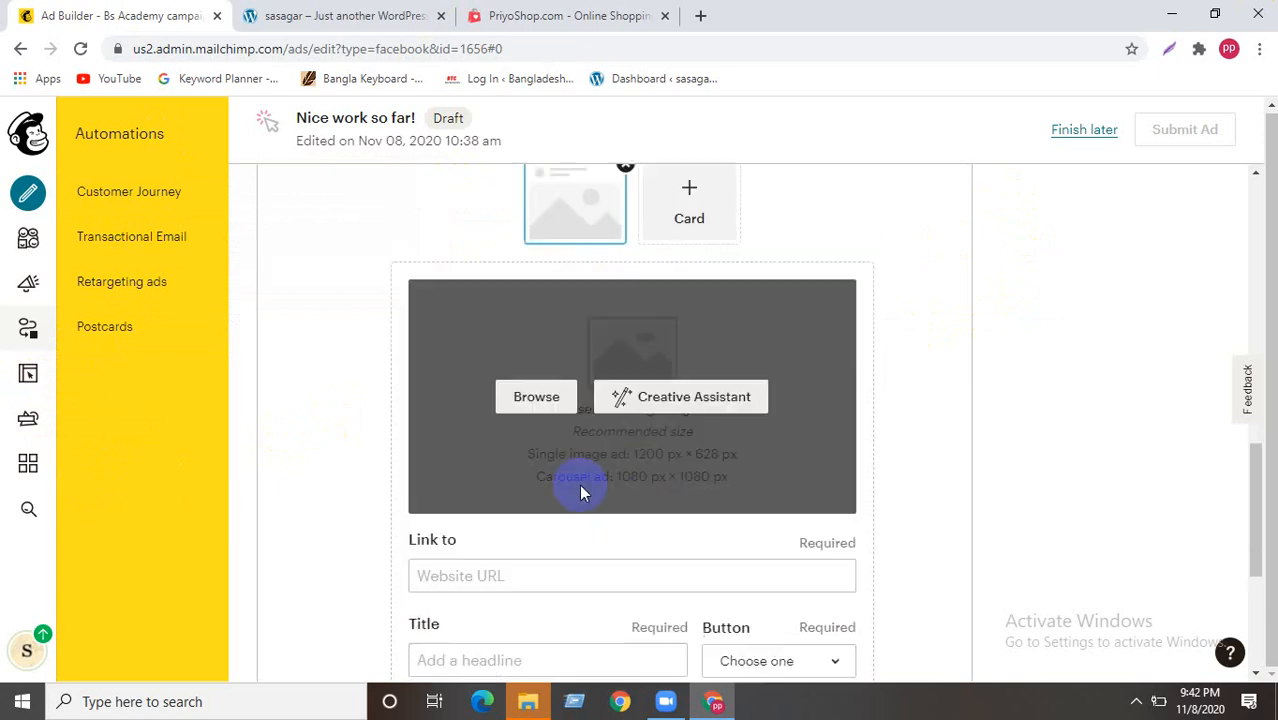
{"action": "scroll", "coordinate": [479, 400], "scroll_direction": "up", "scroll_amount": 2}
{"action": "left_click", "coordinate": [476, 488]}
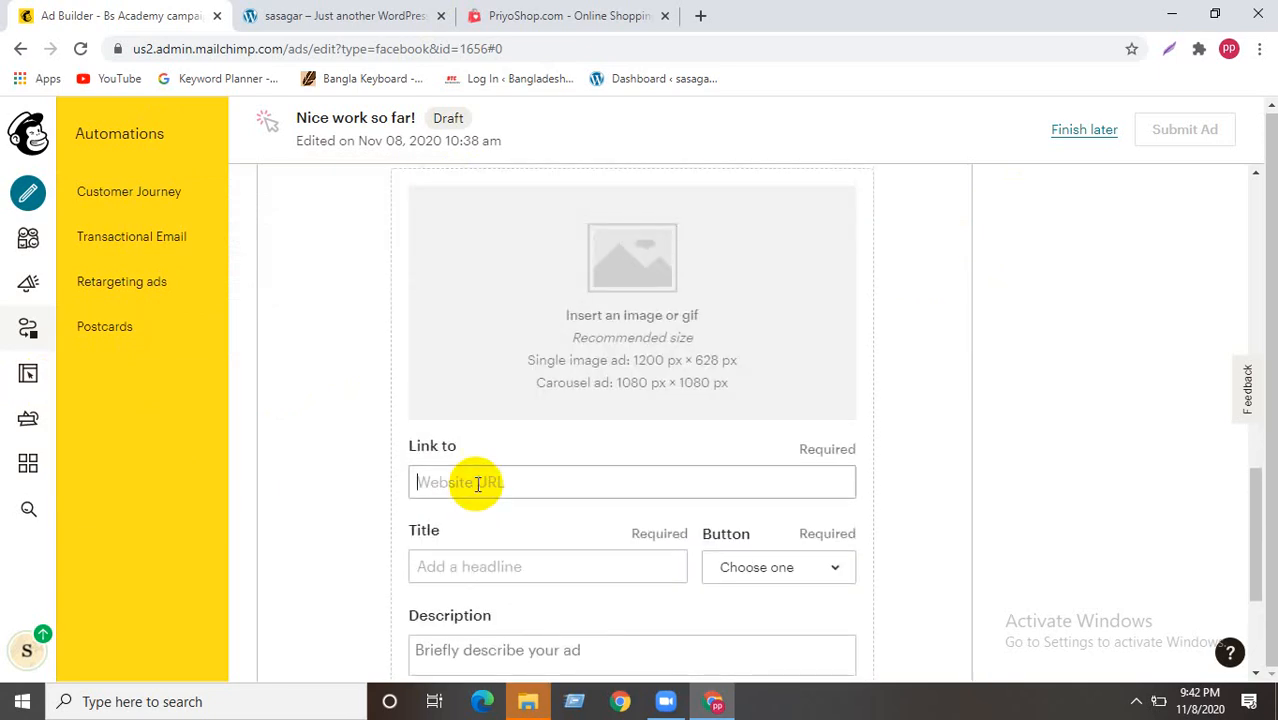
{"action": "left_click", "coordinate": [573, 10]}
{"action": "left_click", "coordinate": [183, 50]}
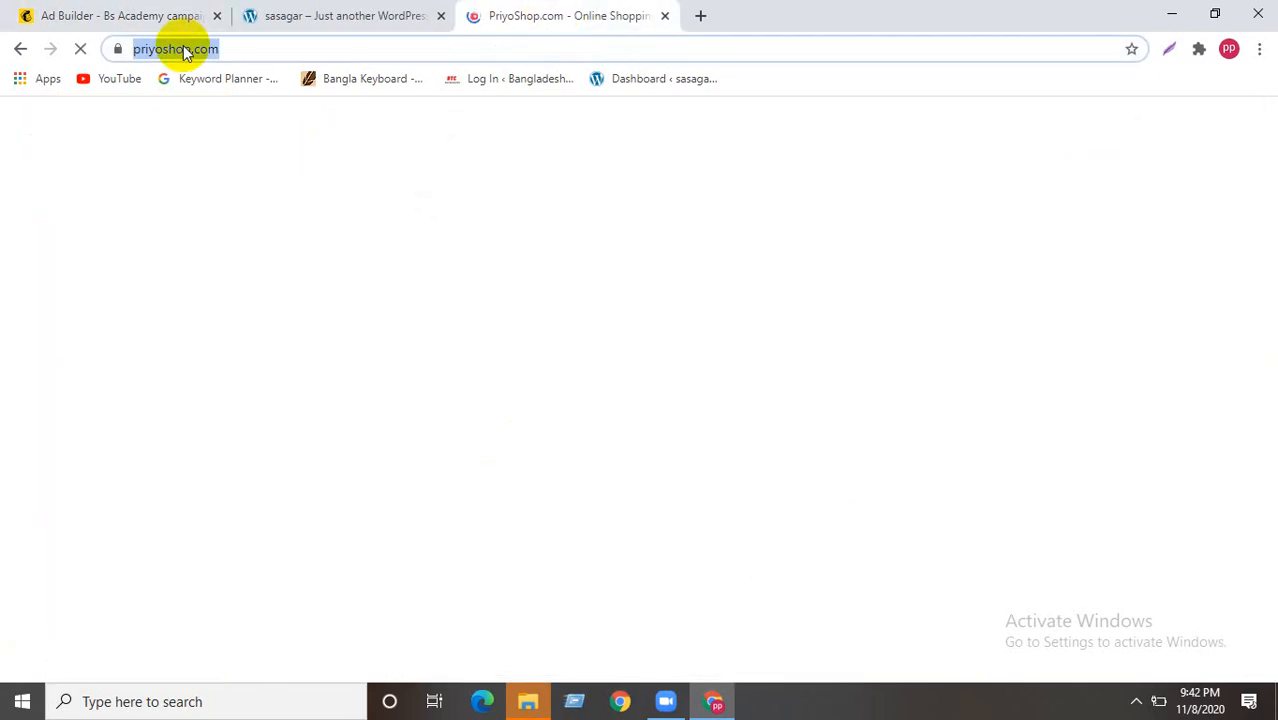
{"action": "right_click", "coordinate": [183, 50]}
{"action": "left_click", "coordinate": [245, 144]}
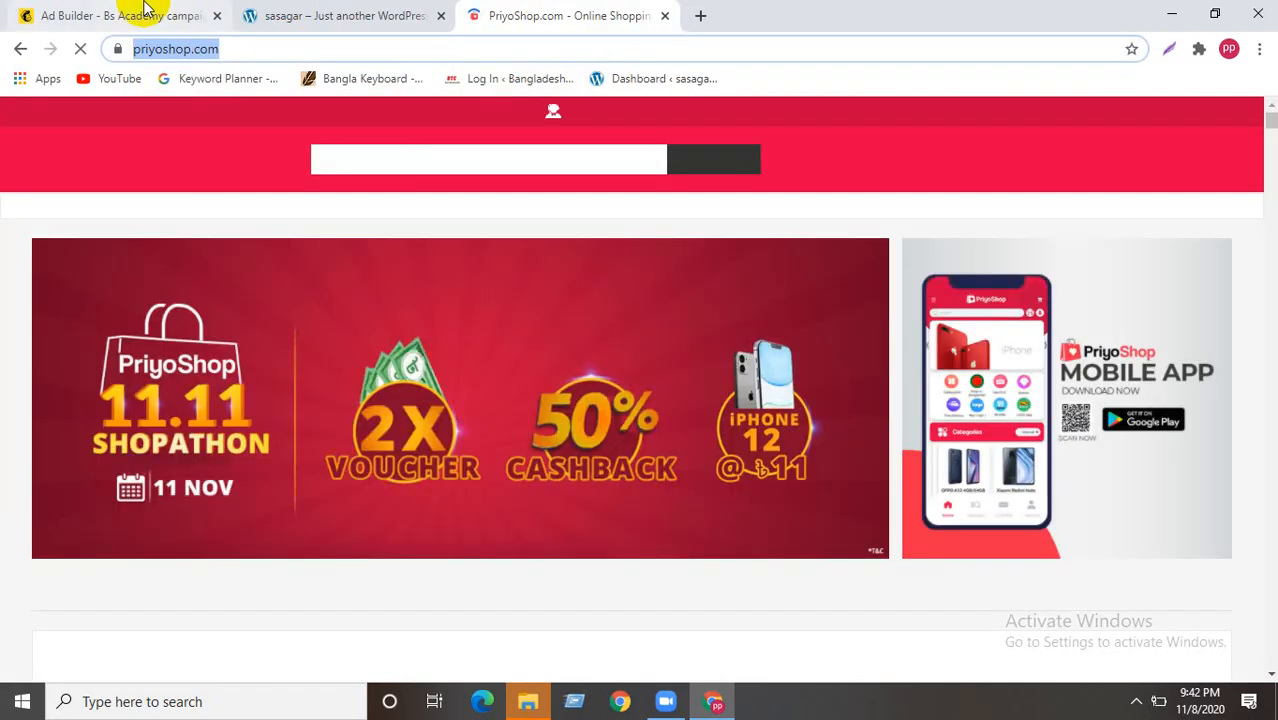
{"action": "left_click", "coordinate": [140, 14]}
{"action": "key", "text": "ctrl+v"}
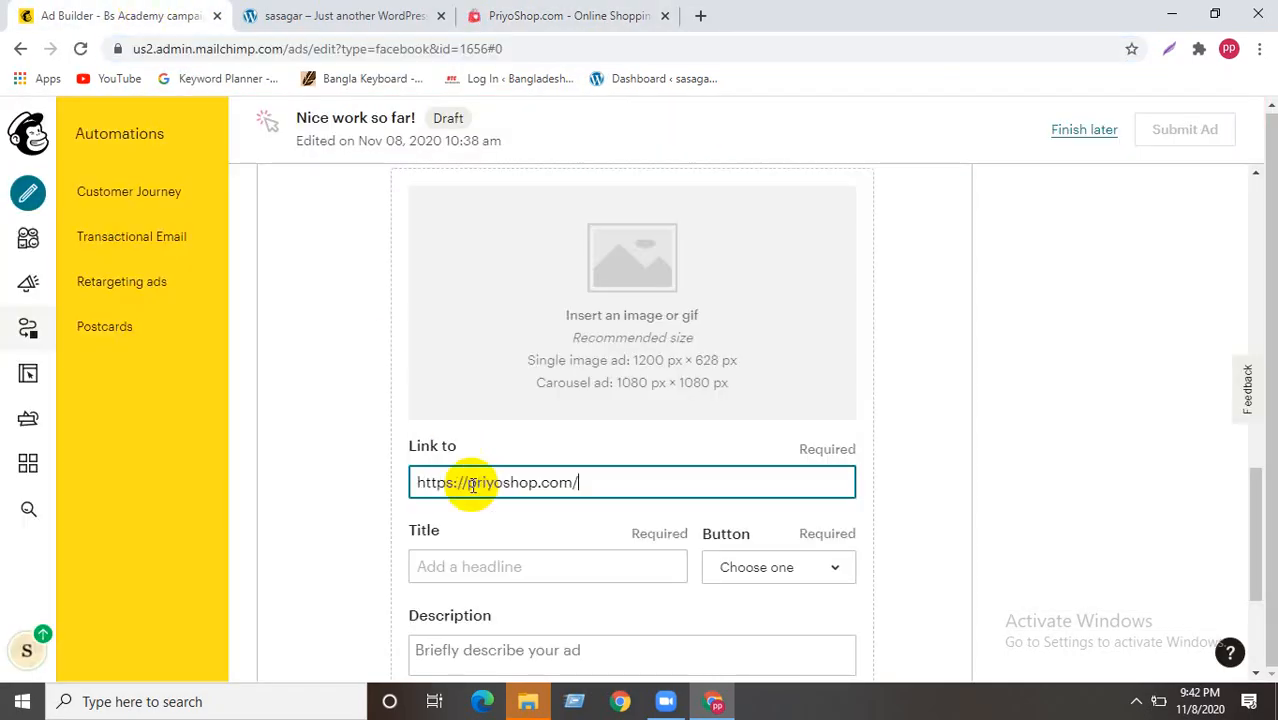
{"action": "mouse_move", "coordinate": [636, 297]}
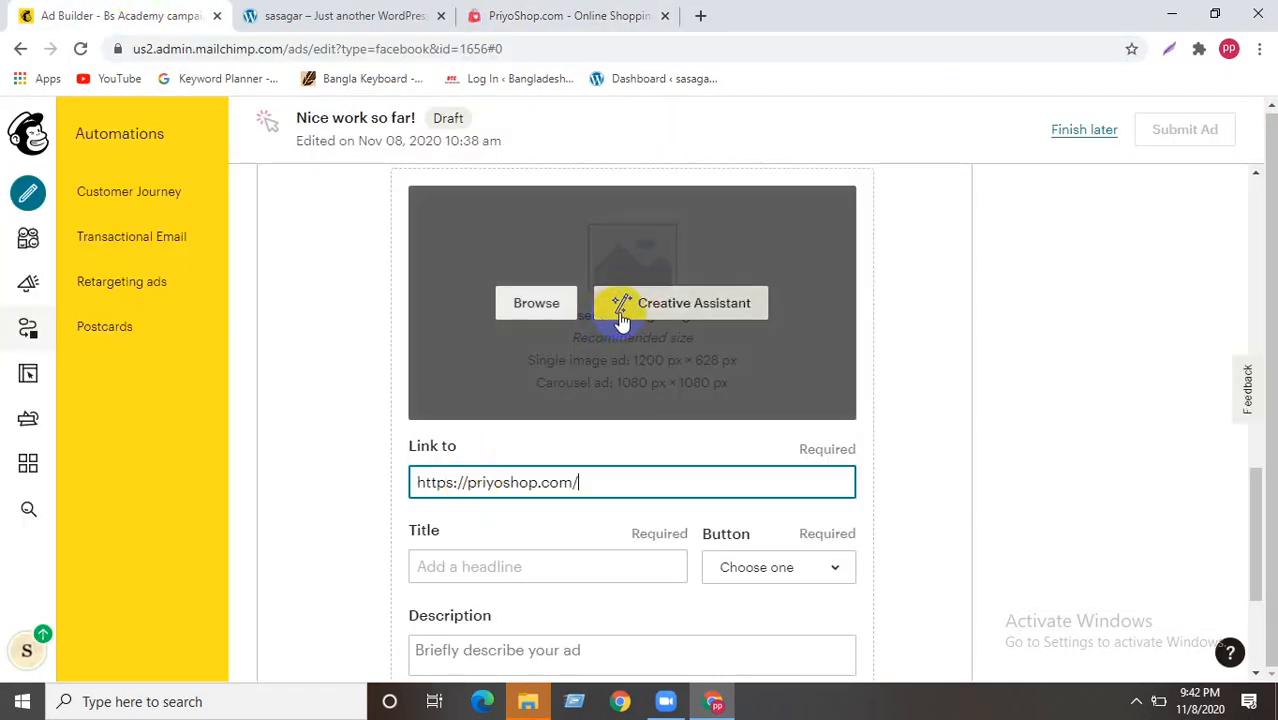
{"action": "scroll", "coordinate": [578, 283], "scroll_direction": "up", "scroll_amount": 1}
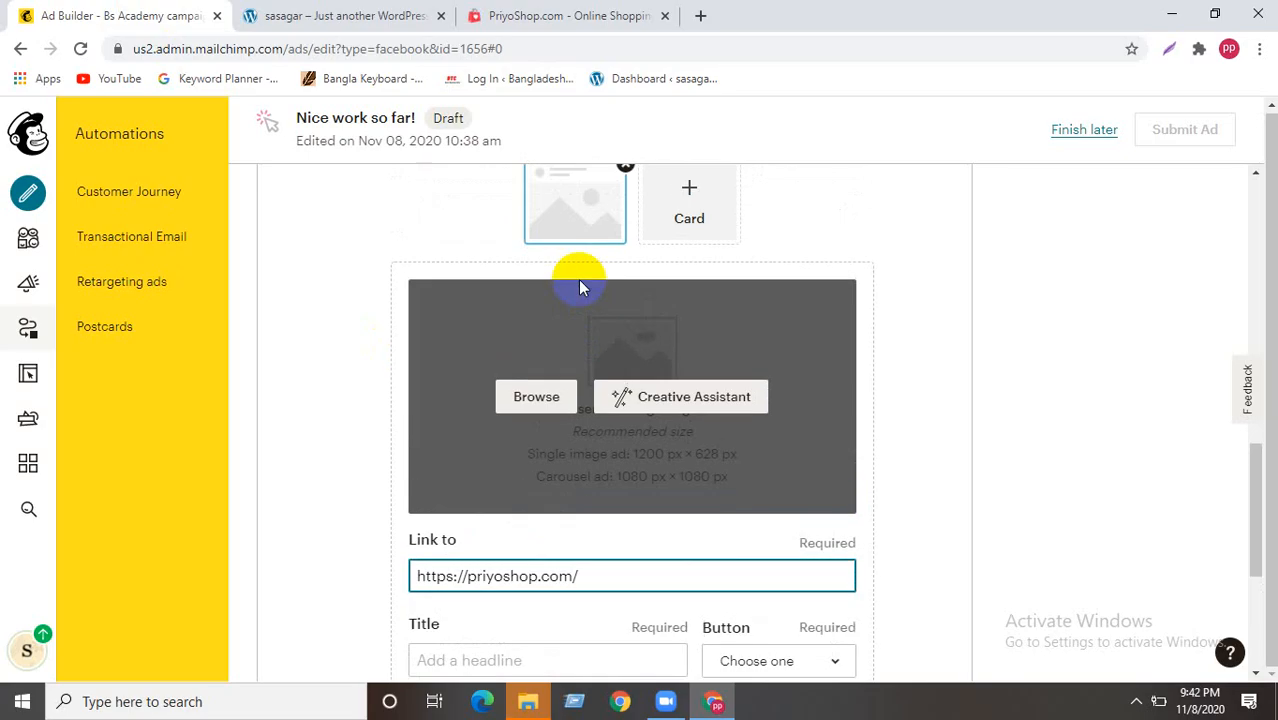
- Try the BS Academy logo as the ad image, rejected as under 600x315, then close Creative Assistant
{"action": "left_click", "coordinate": [550, 397]}
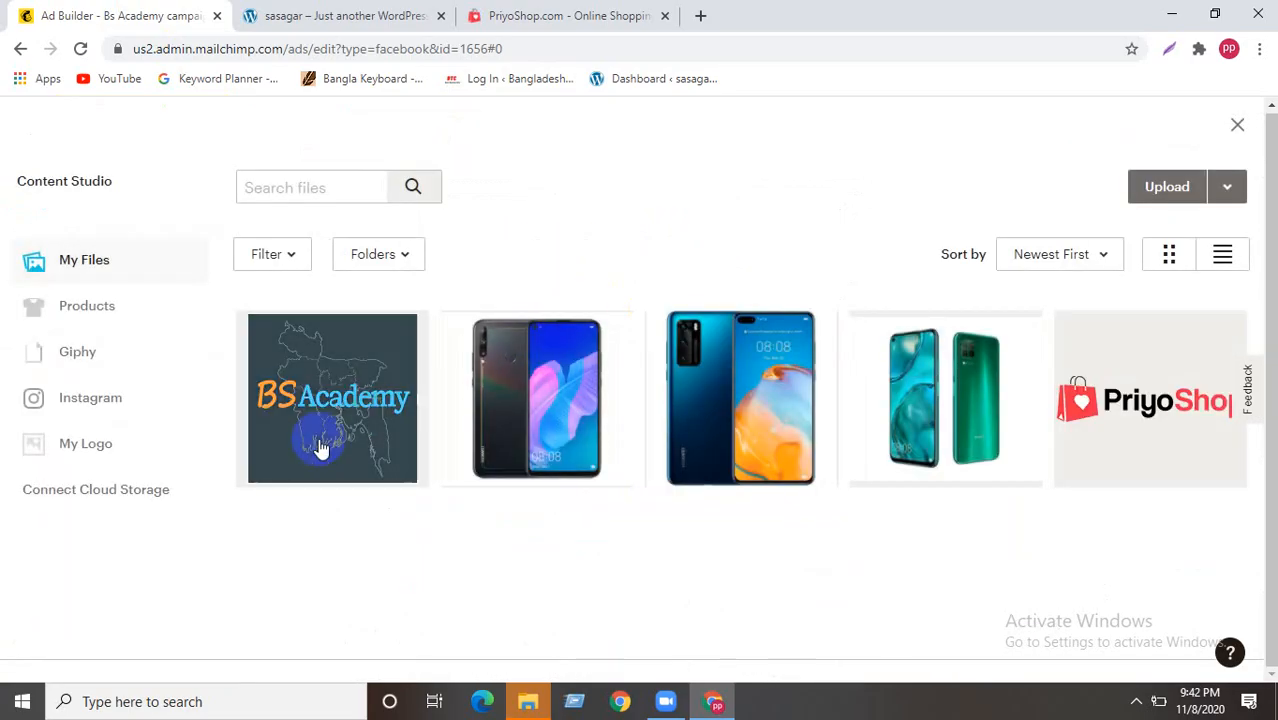
{"action": "left_click", "coordinate": [320, 447]}
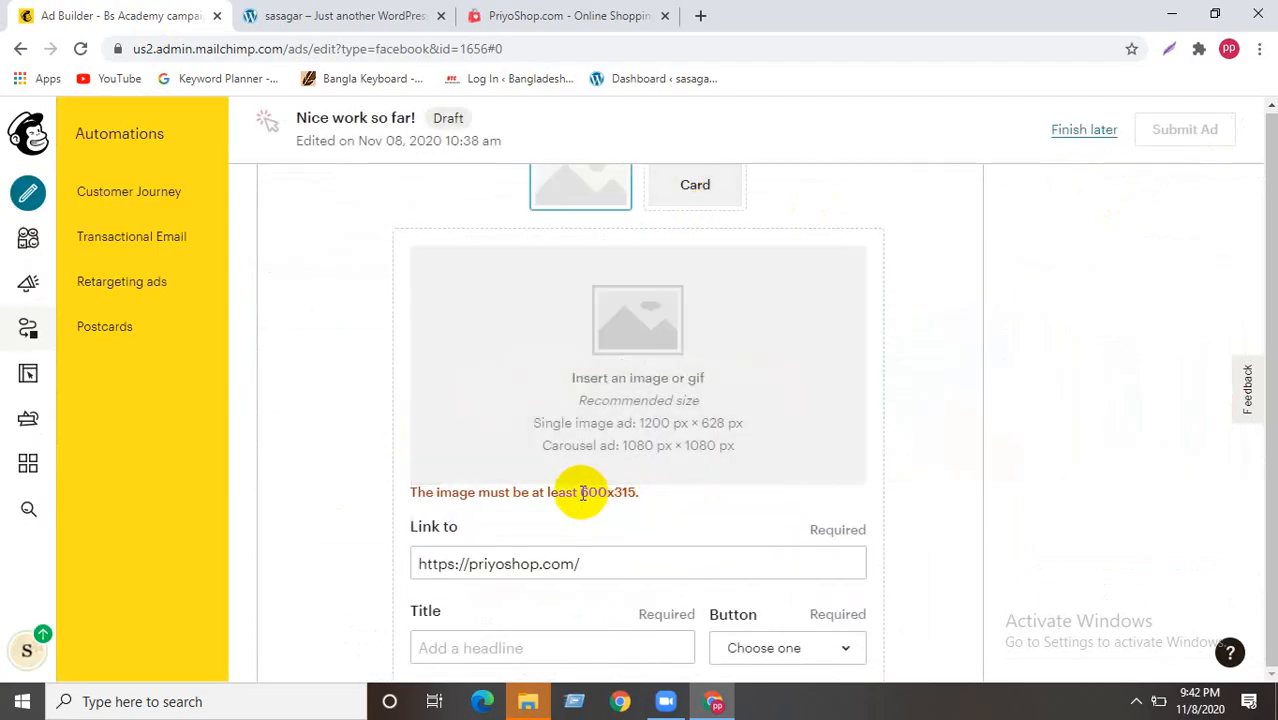
{"action": "left_click_drag", "start_coordinate": [579, 492], "coordinate": [636, 492]}
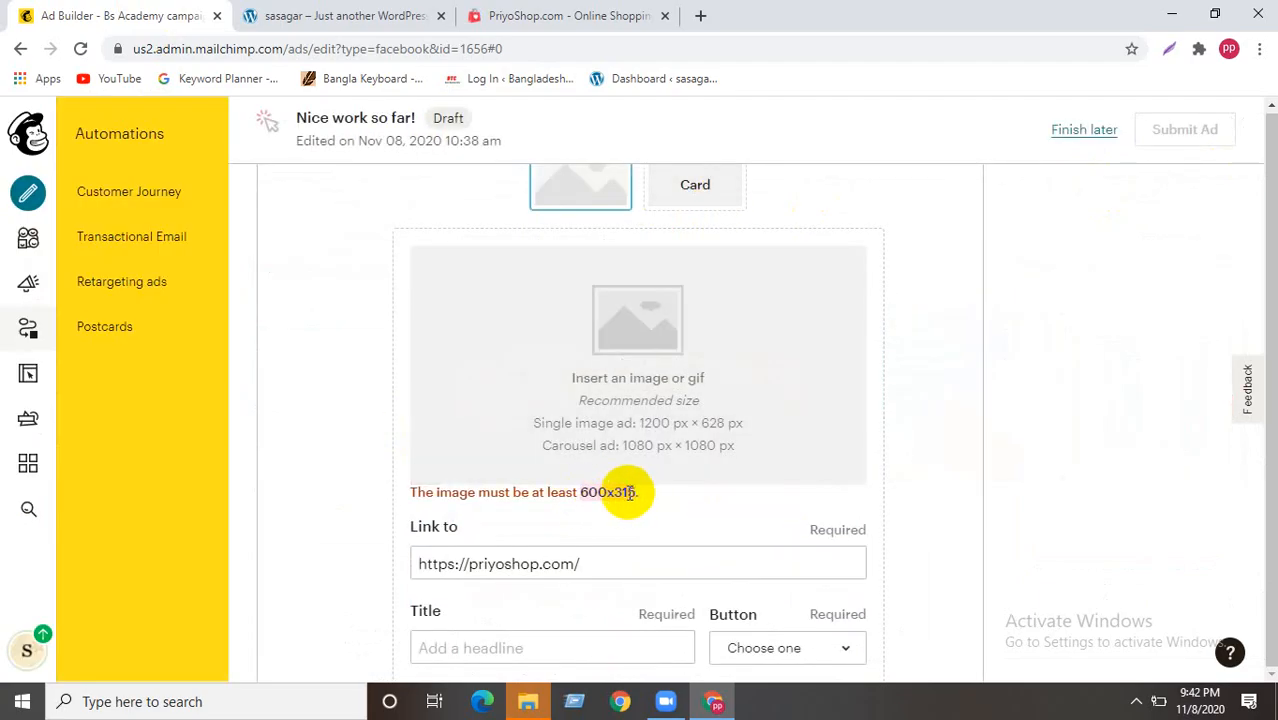
{"action": "left_click", "coordinate": [718, 366]}
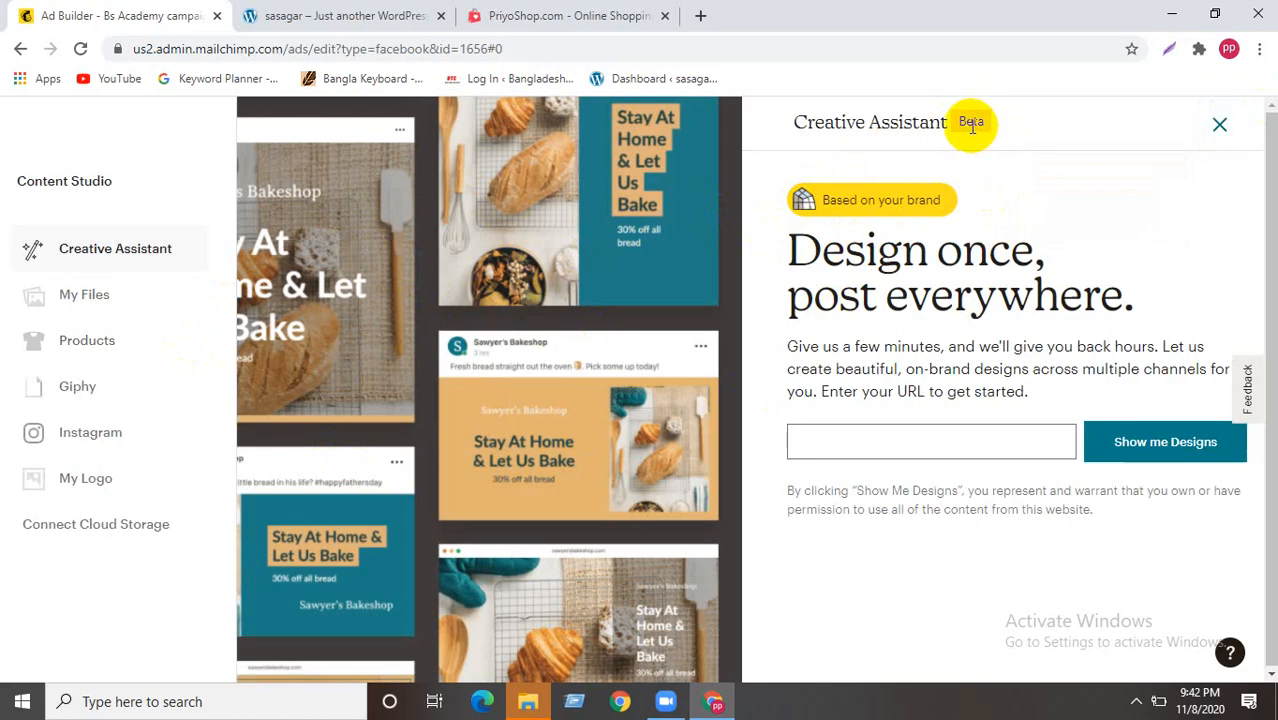
{"action": "left_click", "coordinate": [1219, 124]}
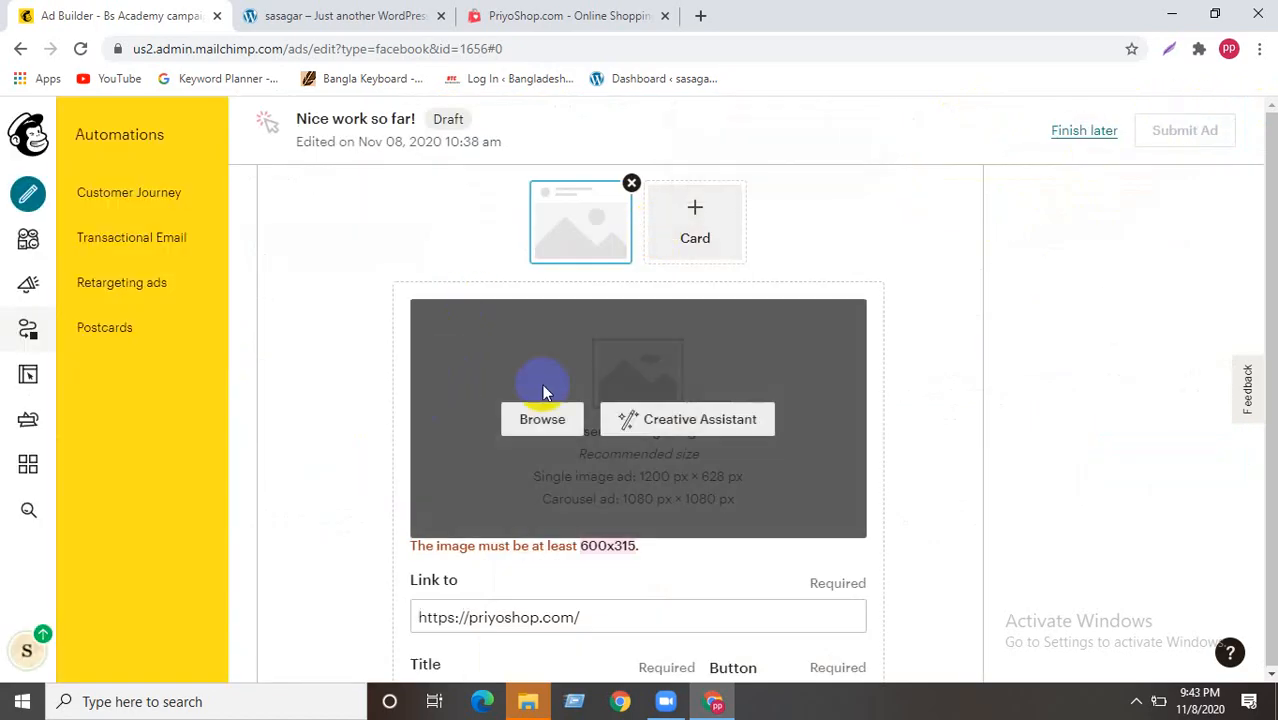
- Enter 'Winter Offer' as the ad card's title
{"action": "scroll", "coordinate": [610, 326], "scroll_direction": "down", "scroll_amount": 3}
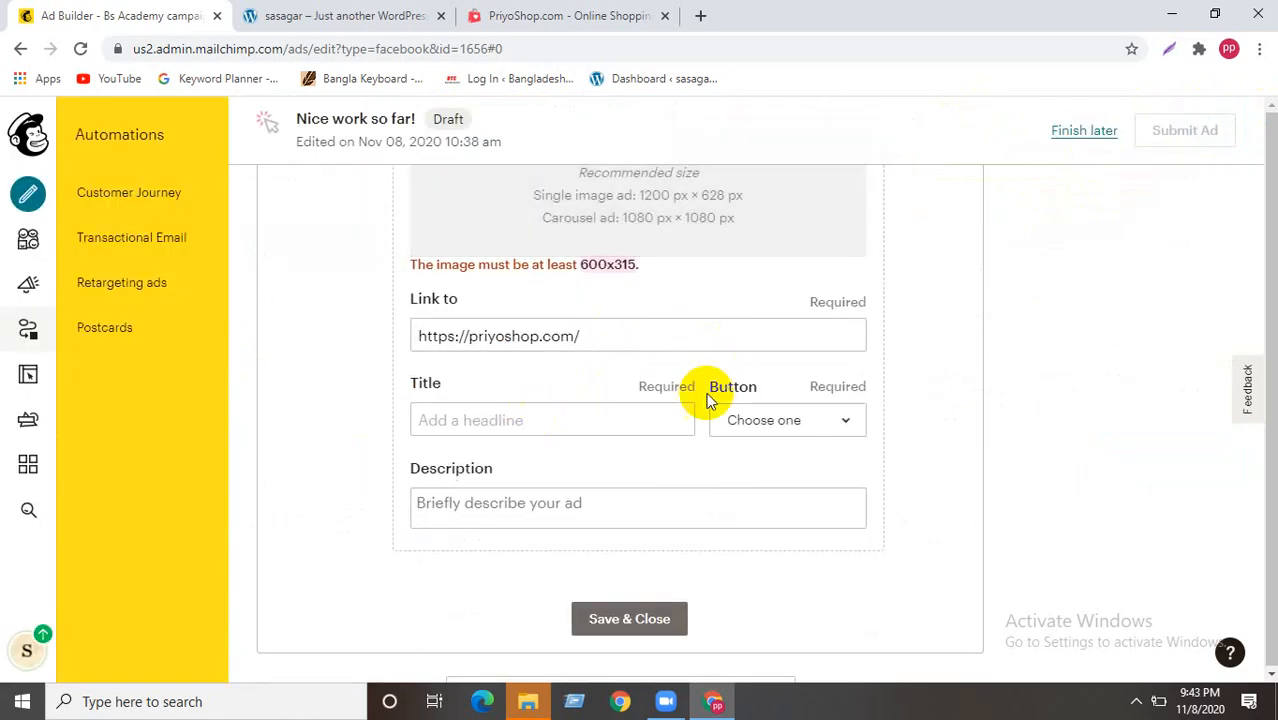
{"action": "scroll", "coordinate": [516, 402], "scroll_direction": "up", "scroll_amount": 1}
{"action": "scroll", "coordinate": [470, 440], "scroll_direction": "down", "scroll_amount": 1}
{"action": "left_click", "coordinate": [456, 423]}
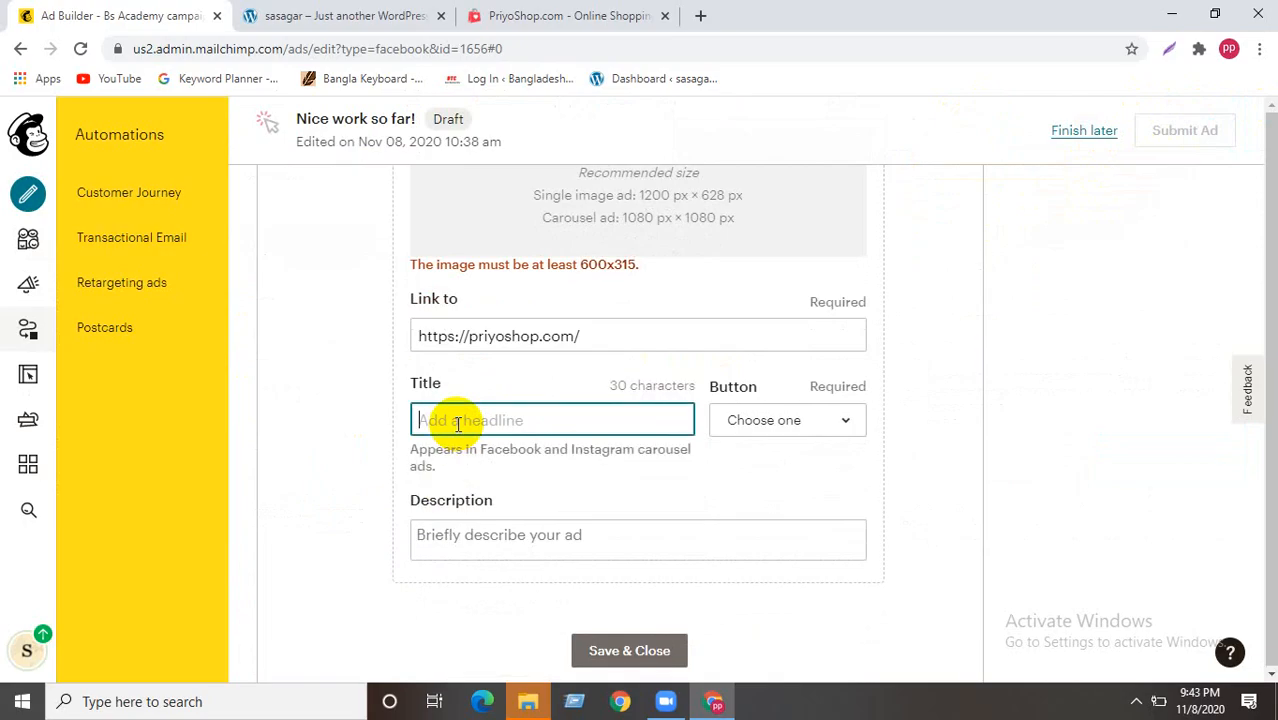
{"action": "type", "text": "Winter Offer"}
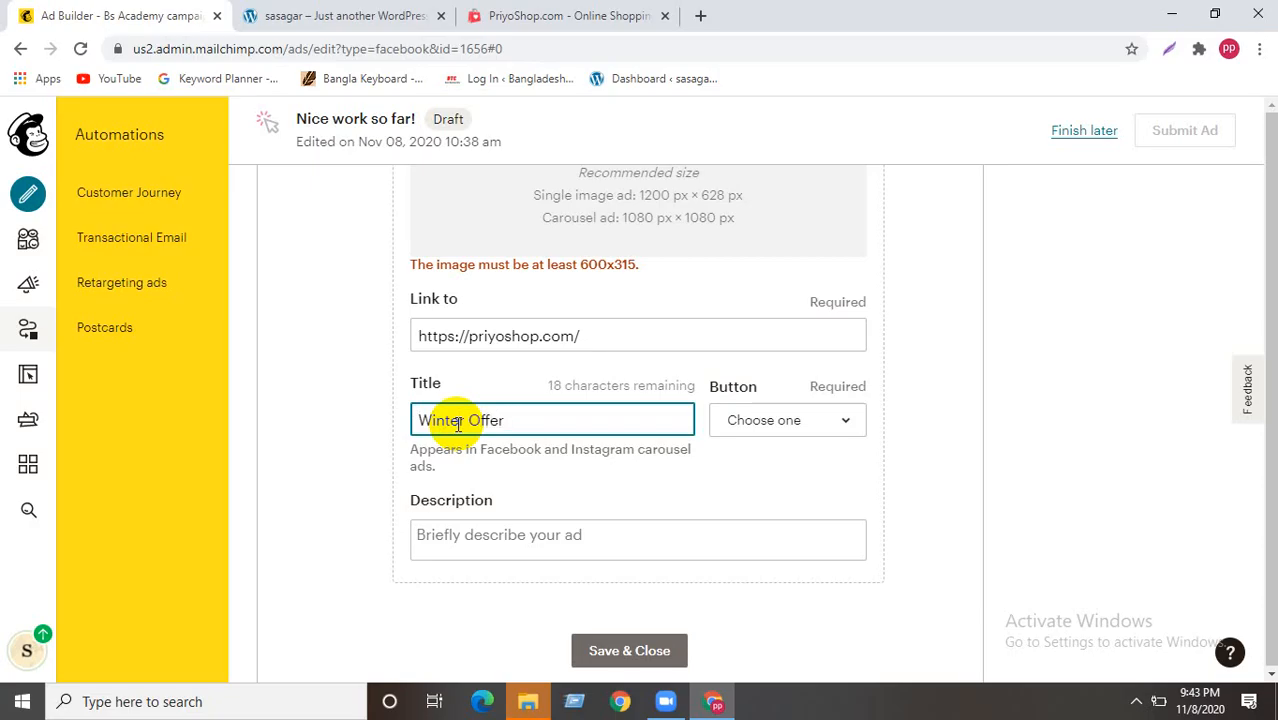
{"action": "left_click", "coordinate": [815, 420]}
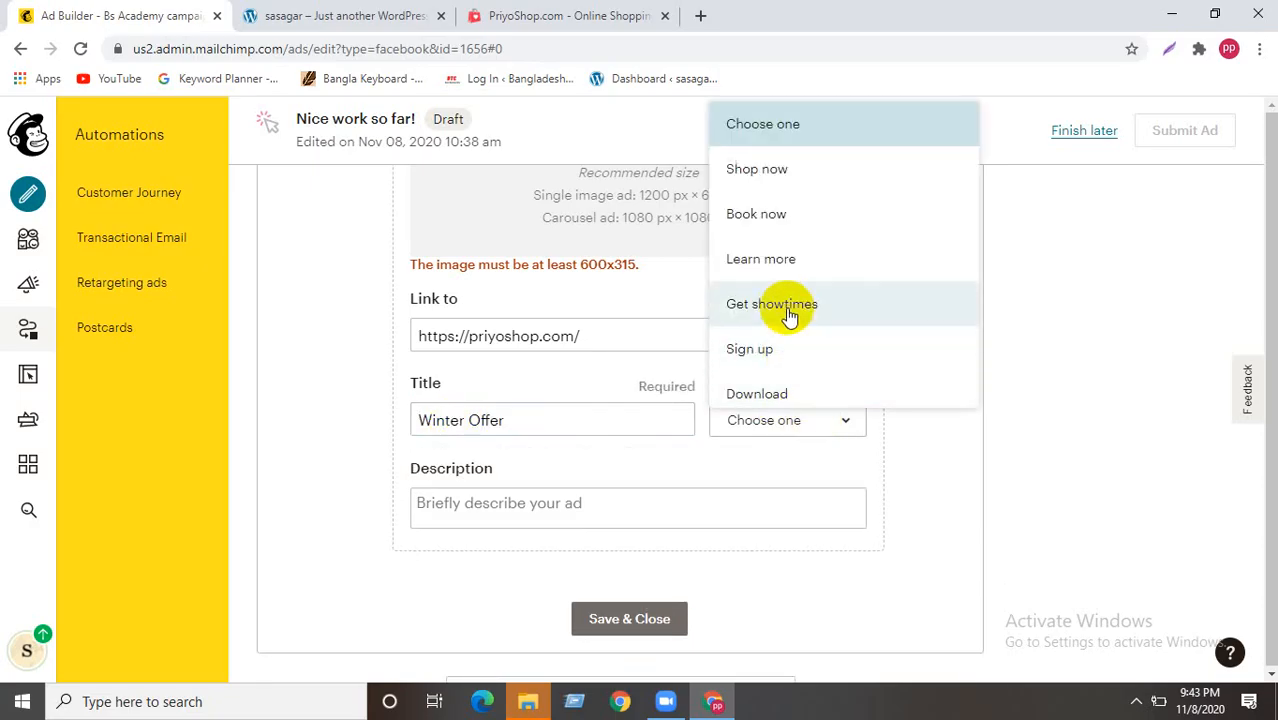
- Choose 'Shop now' for the ad card's button, then move into the Description field
{"action": "left_click", "coordinate": [790, 171]}
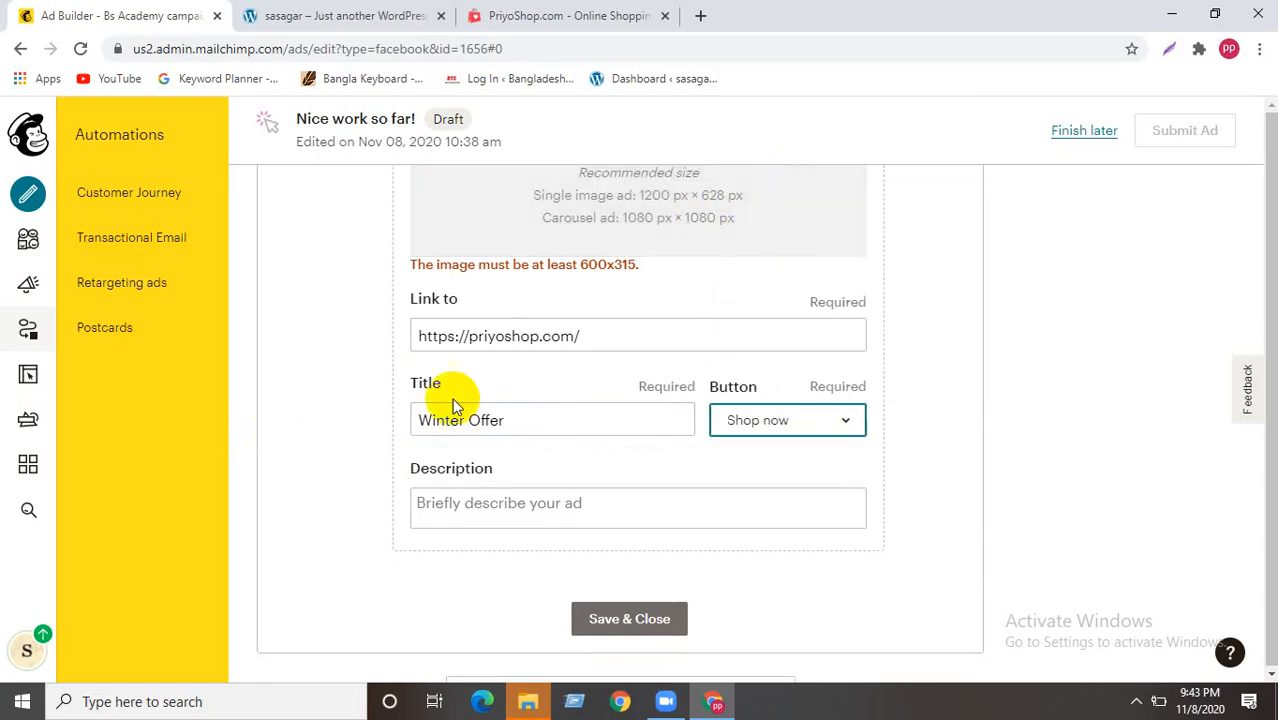
{"action": "left_click_drag", "start_coordinate": [590, 334], "coordinate": [419, 335]}
{"action": "left_click", "coordinate": [514, 507]}
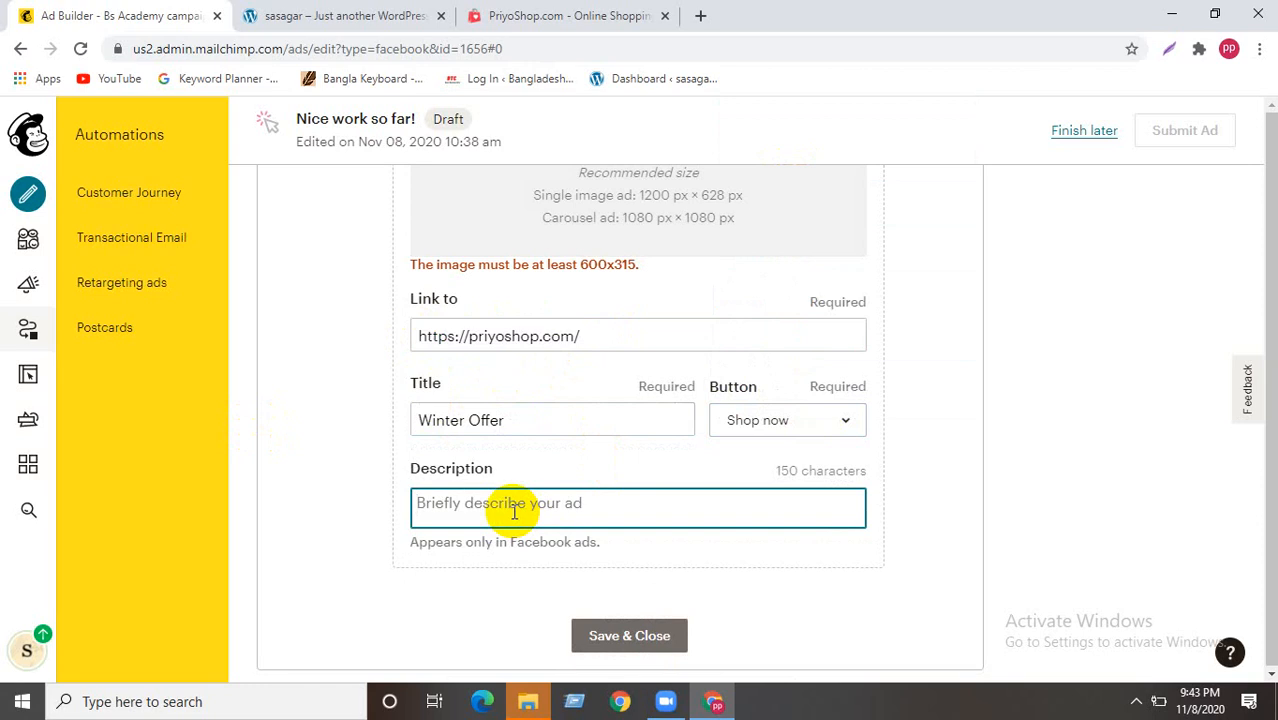
- Enter the description 'We are giving 10% discount on every product.' and try saving the card
{"action": "type", "text": "We"}
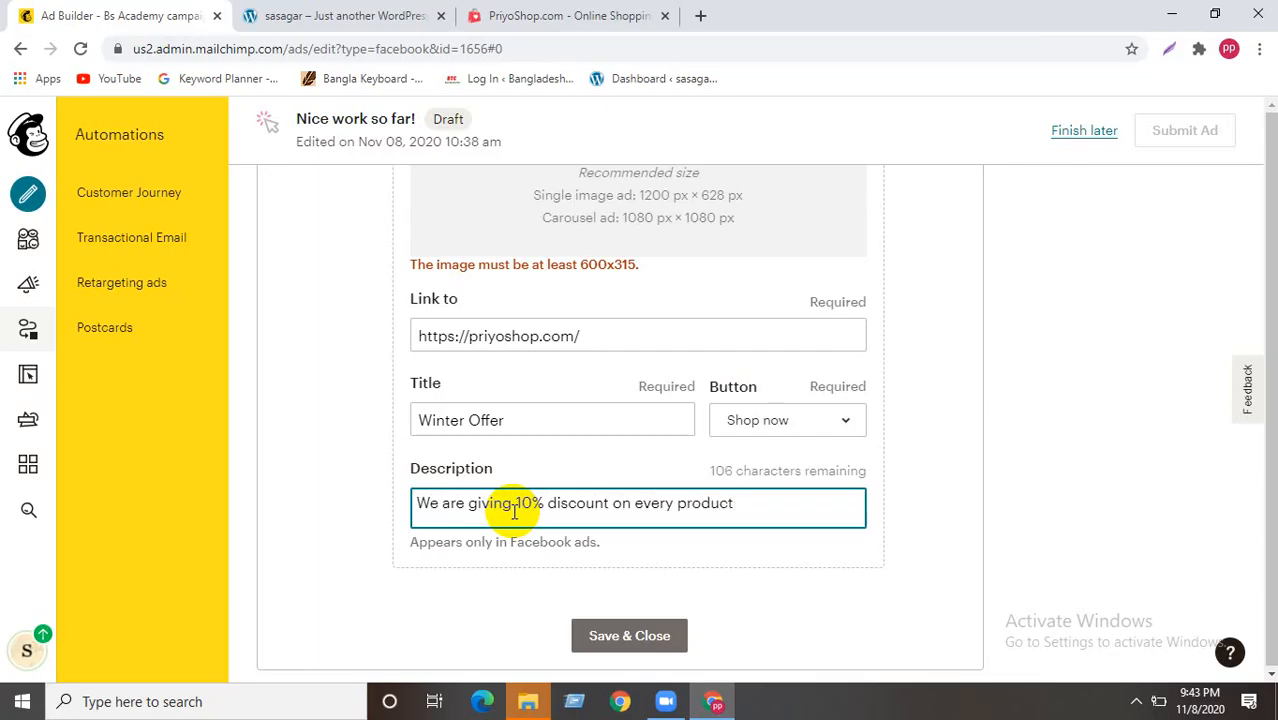
{"action": "scroll", "coordinate": [590, 422], "scroll_direction": "down", "scroll_amount": 1}
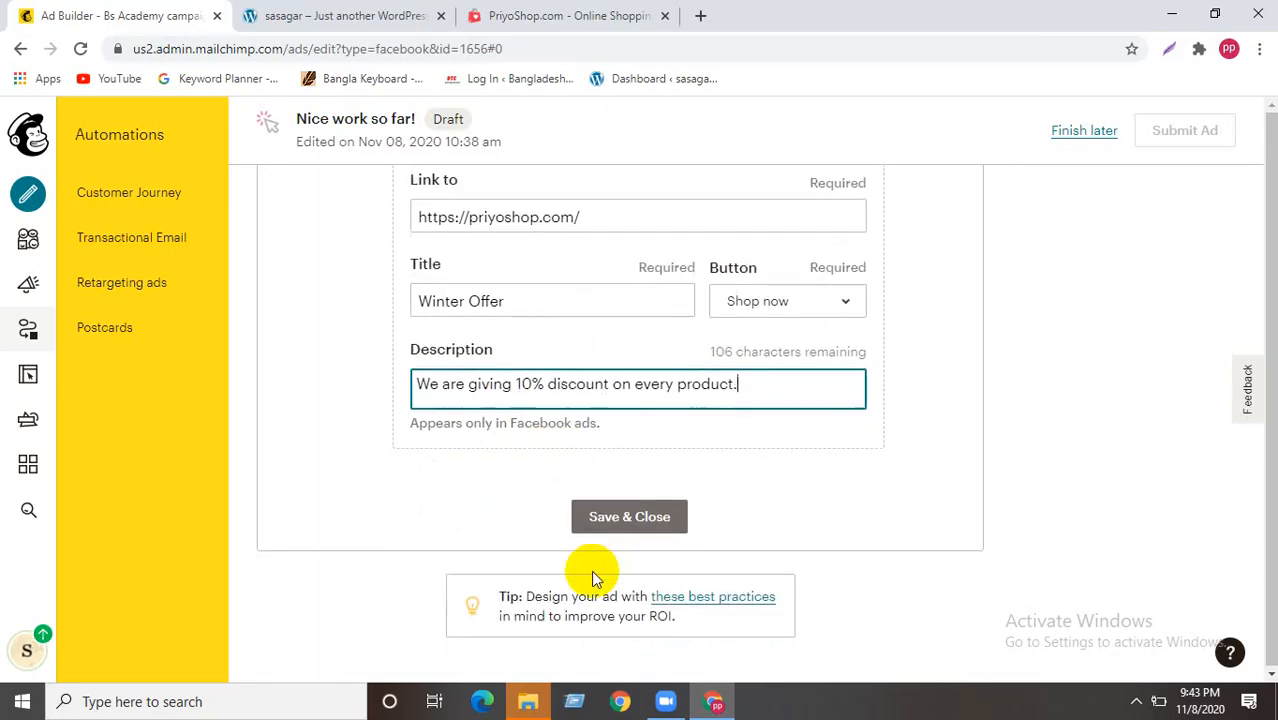
{"action": "left_click", "coordinate": [630, 516]}
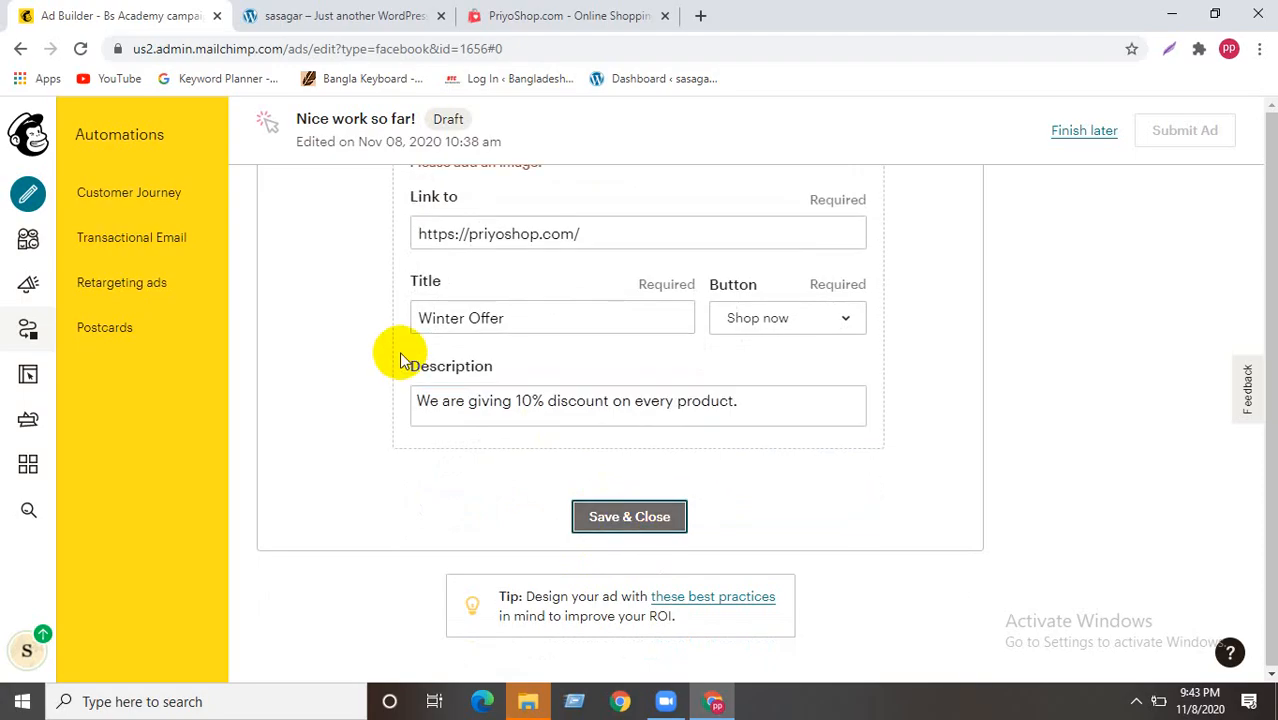
- Retry Save & Close, get the 'Please add an image' error, and return to the image area
{"action": "scroll", "coordinate": [799, 457], "scroll_direction": "up", "scroll_amount": 4}
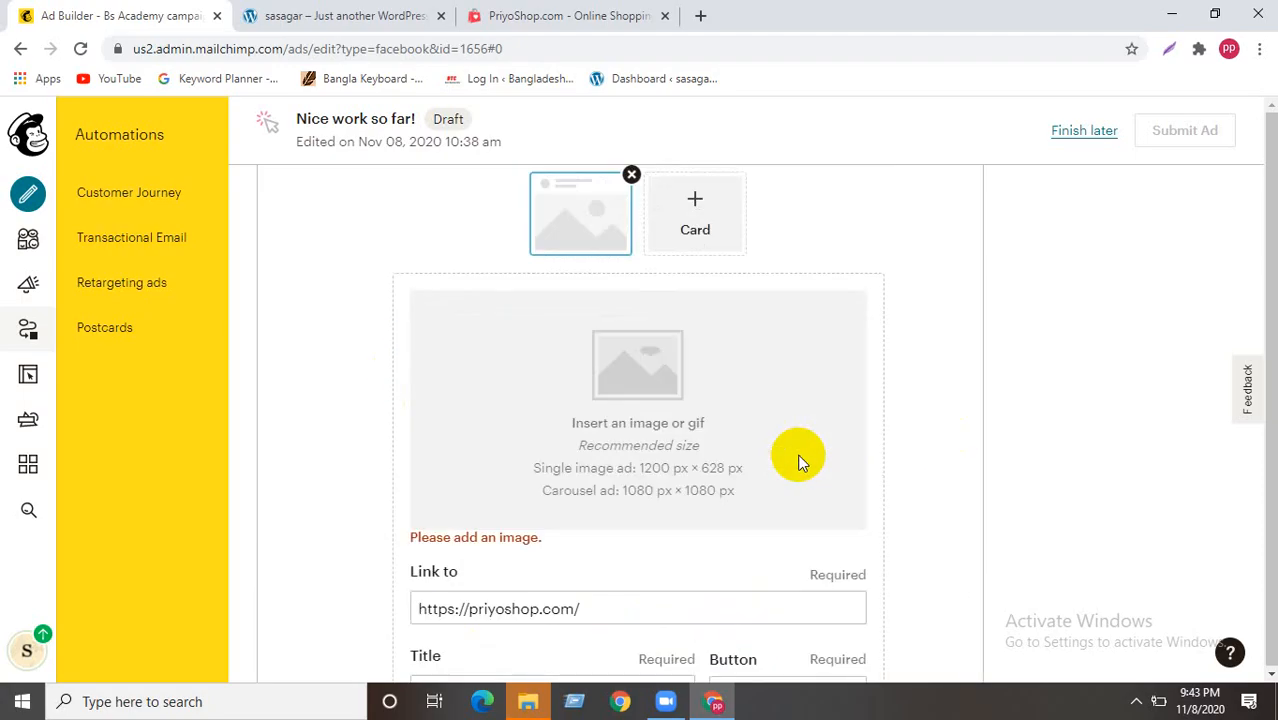
{"action": "scroll", "coordinate": [797, 453], "scroll_direction": "up", "scroll_amount": 10}
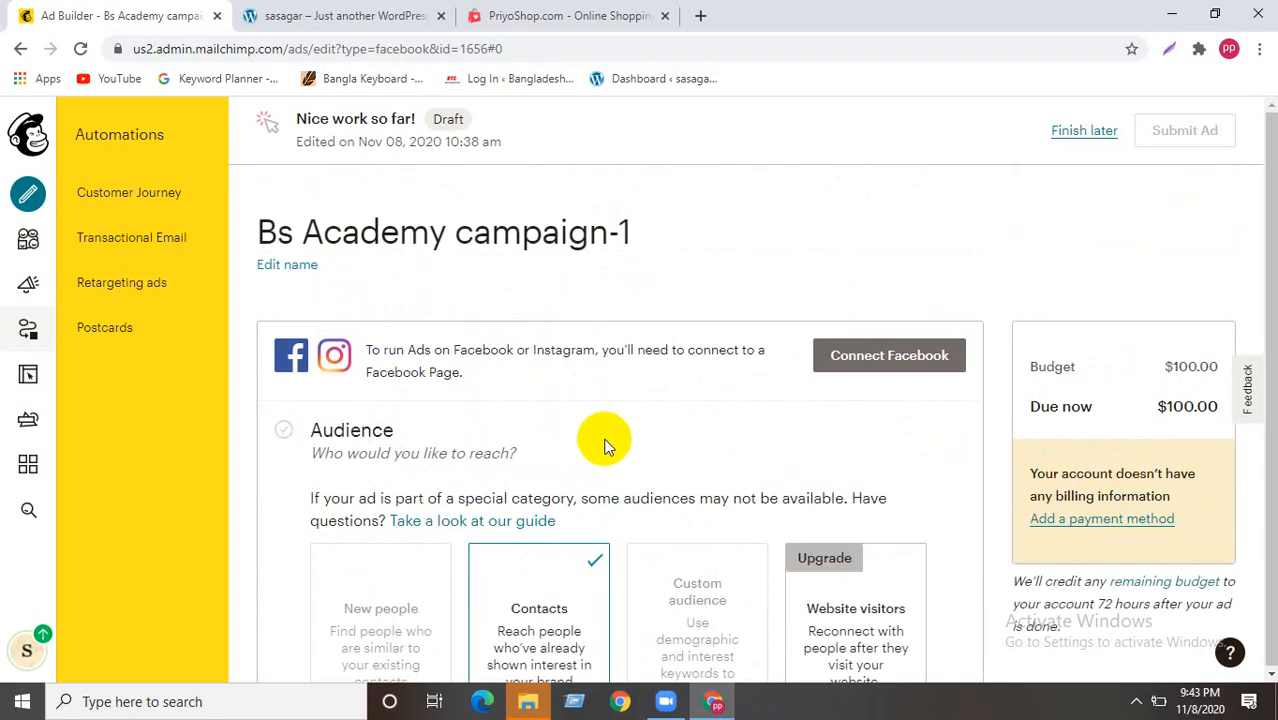
{"action": "scroll", "coordinate": [675, 405], "scroll_direction": "down", "scroll_amount": 15}
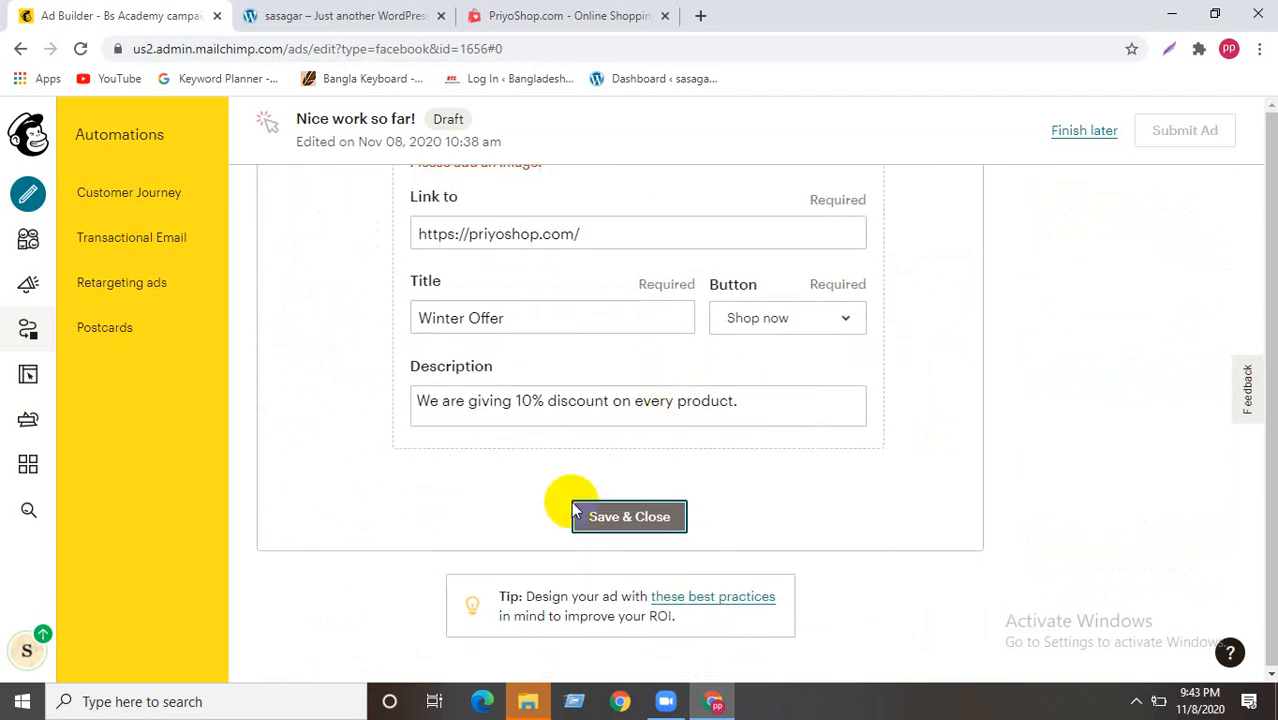
{"action": "left_click", "coordinate": [686, 520]}
{"action": "scroll", "coordinate": [554, 502], "scroll_direction": "up", "scroll_amount": 6}
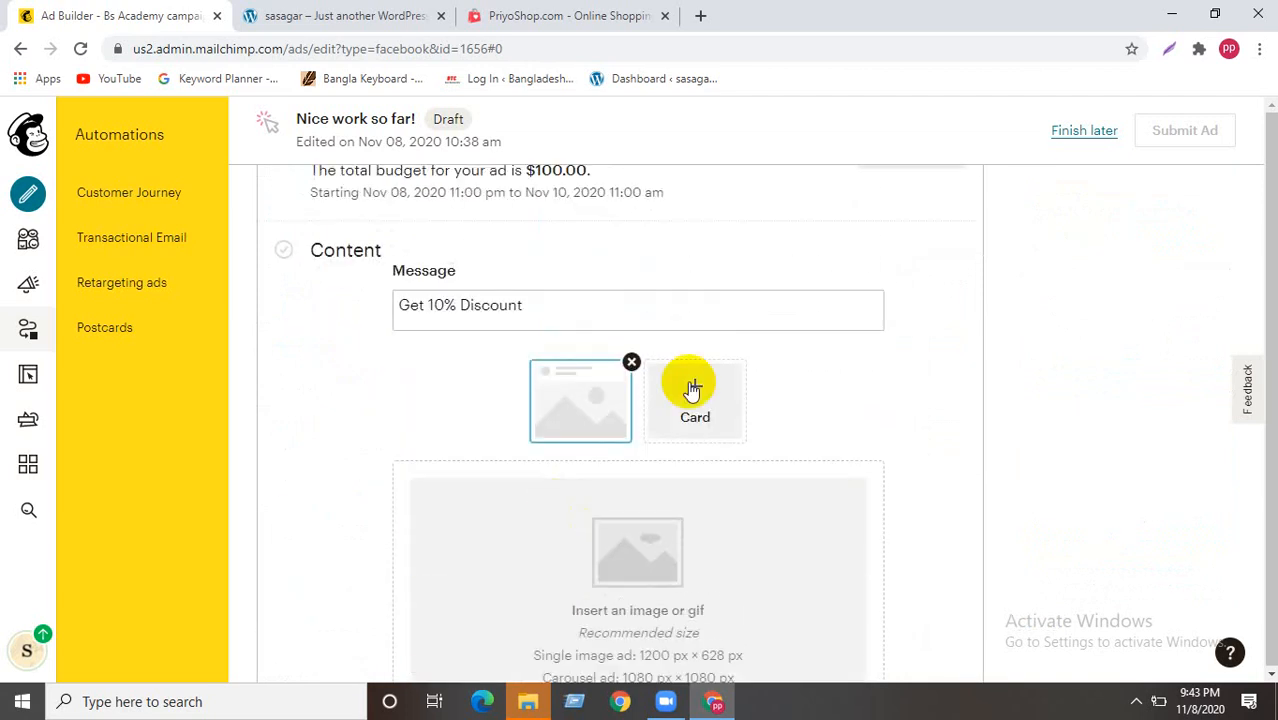
{"action": "mouse_move", "coordinate": [643, 550]}
{"action": "scroll", "coordinate": [643, 550], "scroll_direction": "down", "scroll_amount": 1}
{"action": "scroll", "coordinate": [642, 547], "scroll_direction": "down", "scroll_amount": 1}
- Insert only the blue phone image from My Files into the ad card's image slot
{"action": "left_click", "coordinate": [550, 417]}
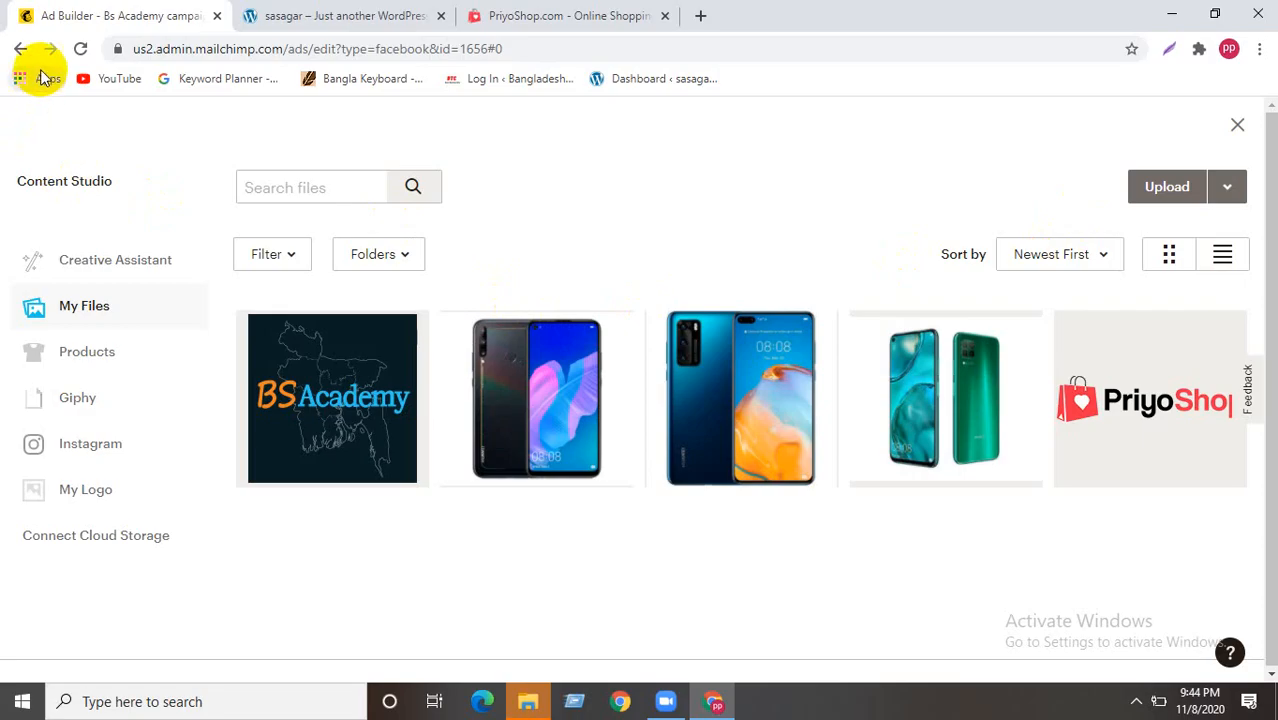
{"action": "left_click", "coordinate": [20, 48]}
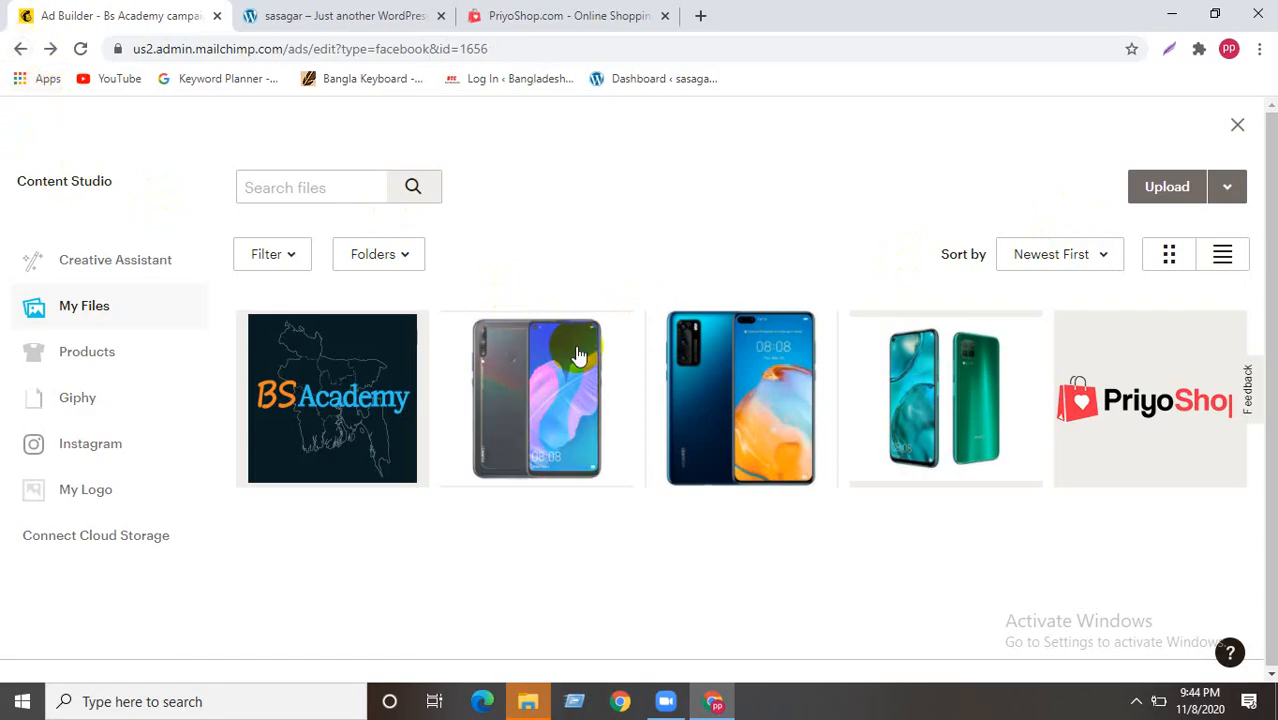
{"action": "left_click", "coordinate": [533, 385]}
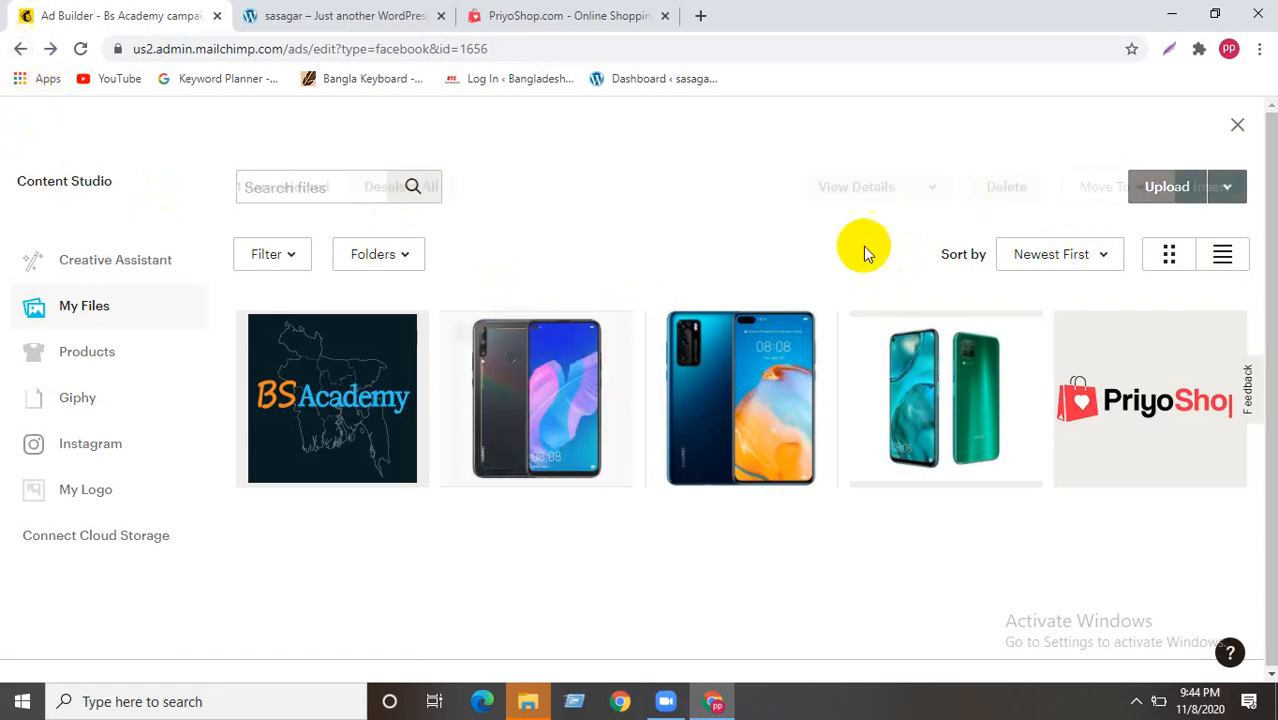
{"action": "left_click", "coordinate": [735, 366]}
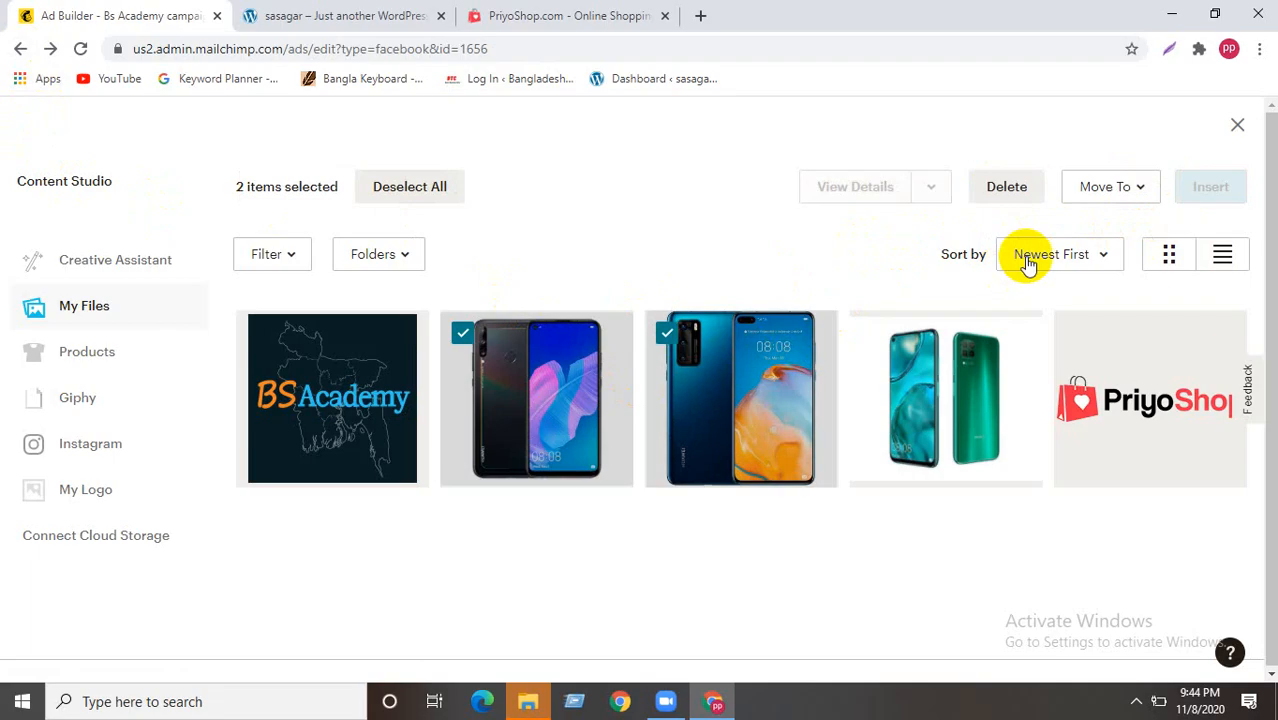
{"action": "left_click", "coordinate": [541, 372]}
{"action": "left_click", "coordinate": [1208, 186]}
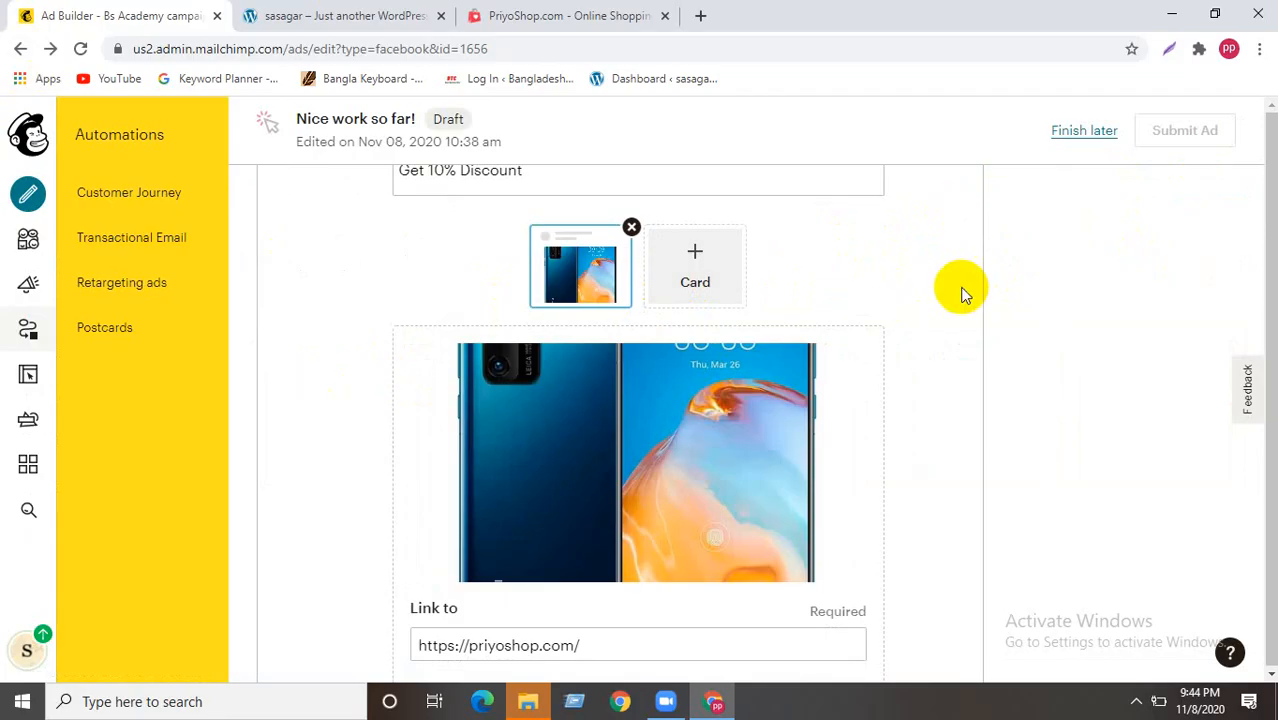
{"action": "scroll", "coordinate": [790, 391], "scroll_direction": "down", "scroll_amount": 4}
- Save the card with its image and confirm the draft shows 'You're almost done!'
{"action": "left_click", "coordinate": [585, 512]}
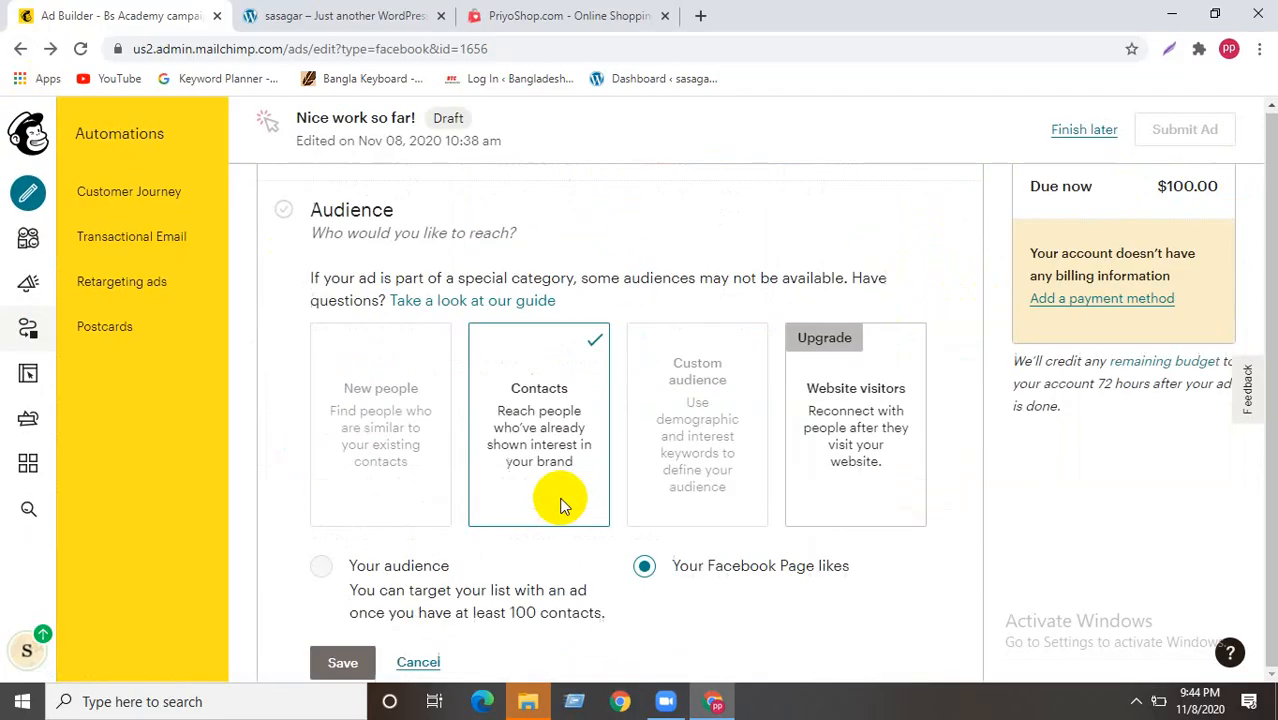
{"action": "scroll", "coordinate": [555, 505], "scroll_direction": "up", "scroll_amount": 2}
{"action": "scroll", "coordinate": [776, 428], "scroll_direction": "down", "scroll_amount": 1}
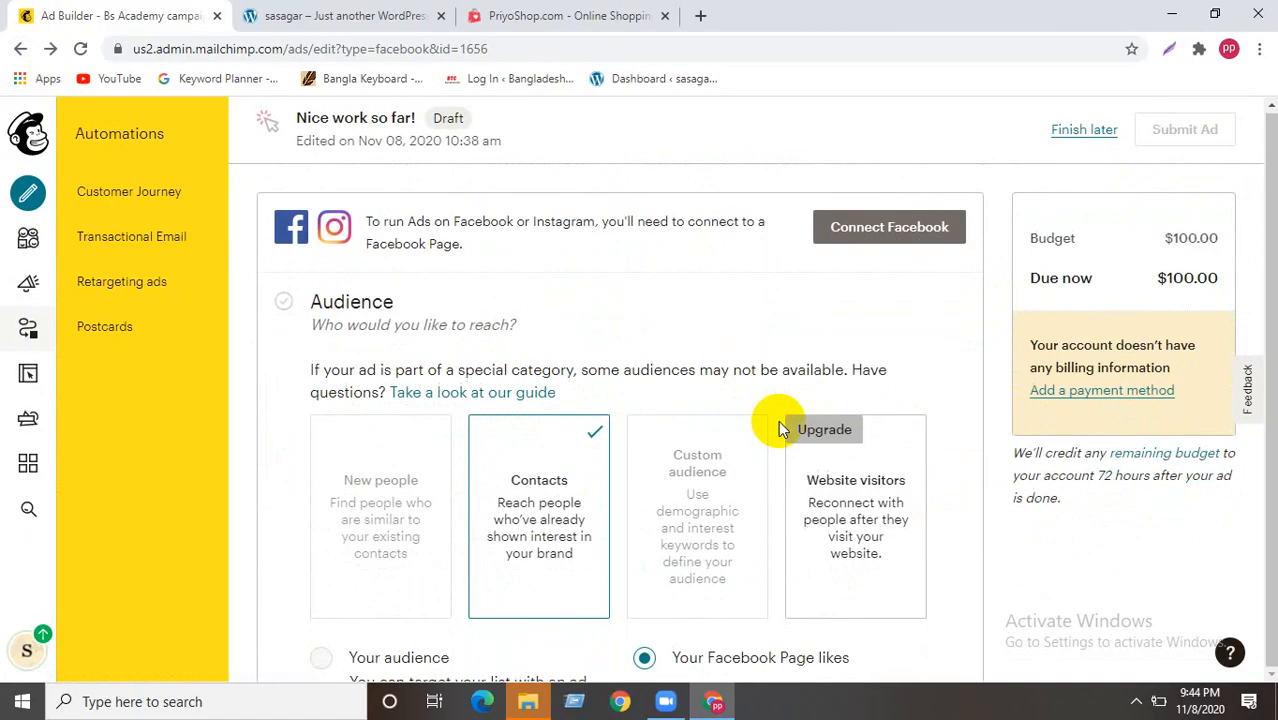
{"action": "scroll", "coordinate": [778, 420], "scroll_direction": "down", "scroll_amount": 10}
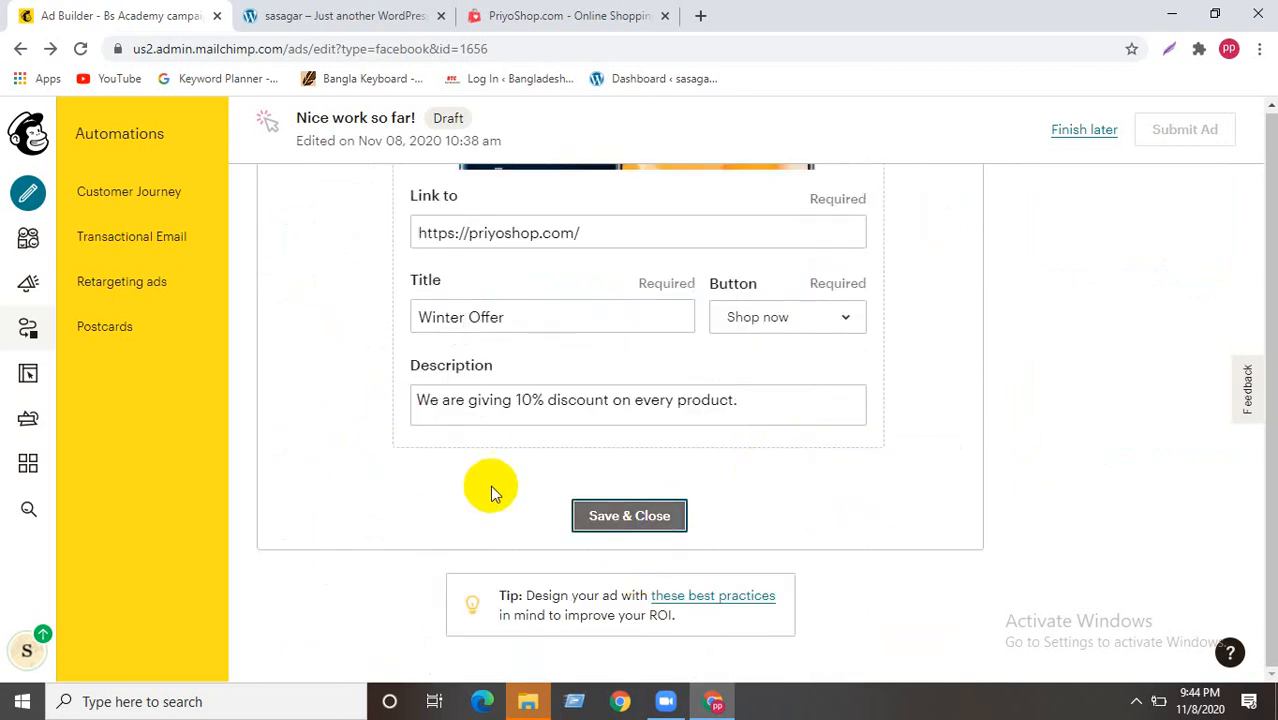
{"action": "scroll", "coordinate": [490, 487], "scroll_direction": "up", "scroll_amount": 9}
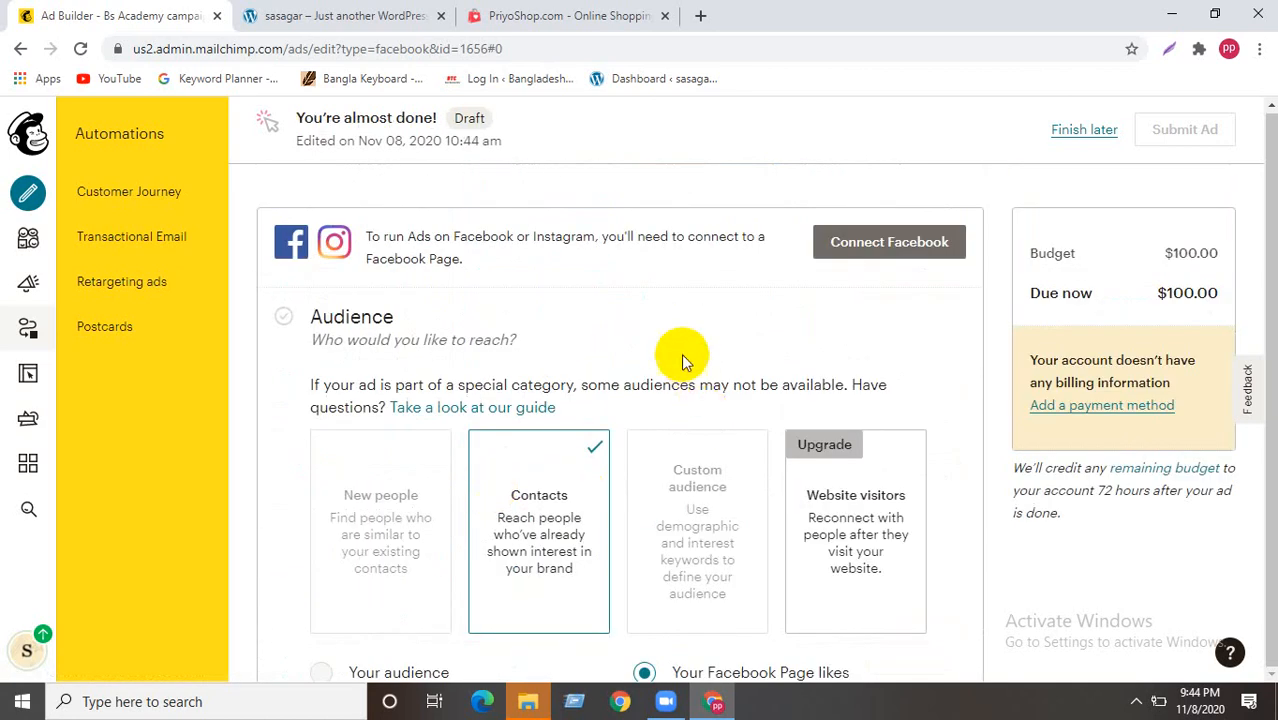
{"action": "left_click_drag", "start_coordinate": [285, 119], "coordinate": [503, 123]}
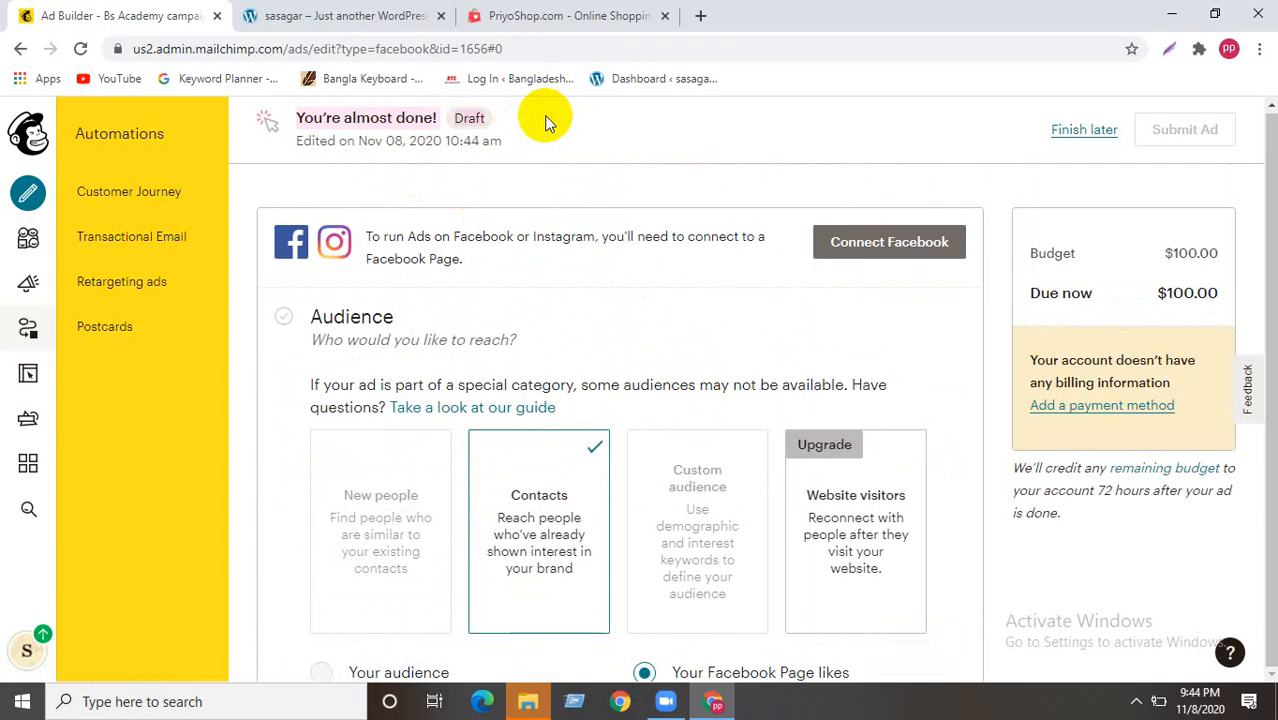
- Start adding a payment method and submit the contact address form with call offers left on No
{"action": "left_click", "coordinate": [1093, 406]}
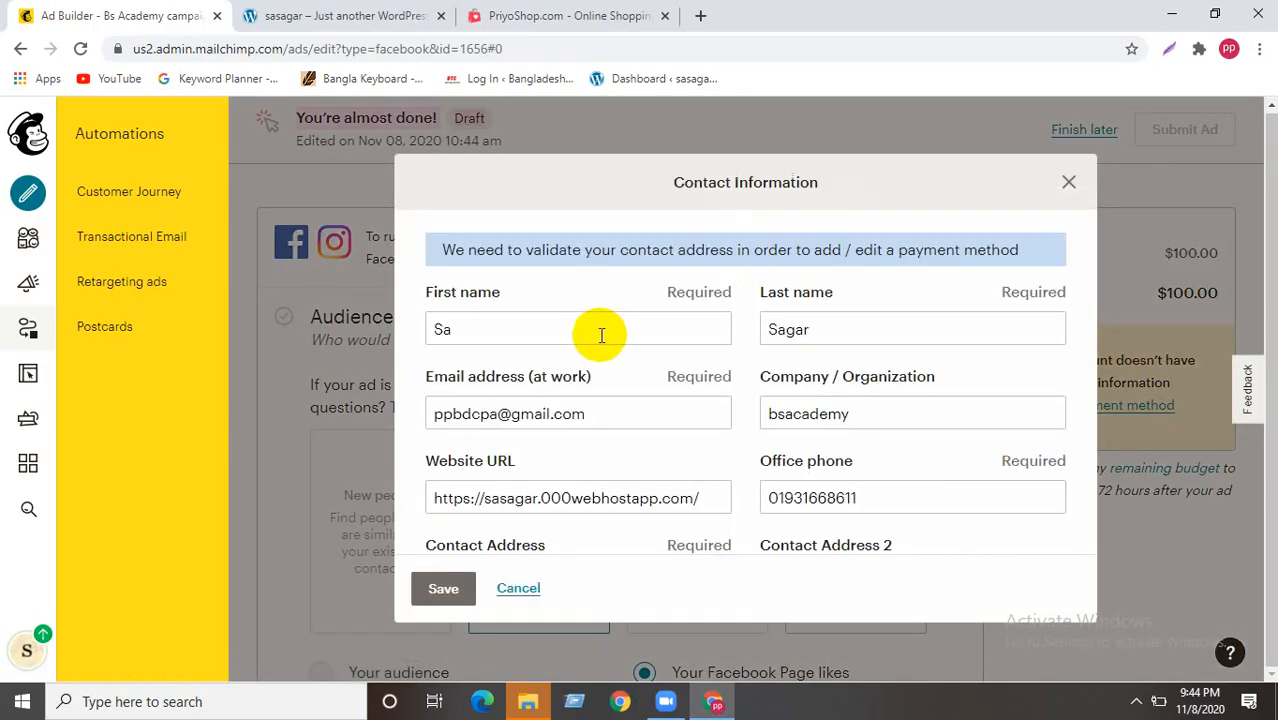
{"action": "scroll", "coordinate": [499, 337], "scroll_direction": "down", "scroll_amount": 4}
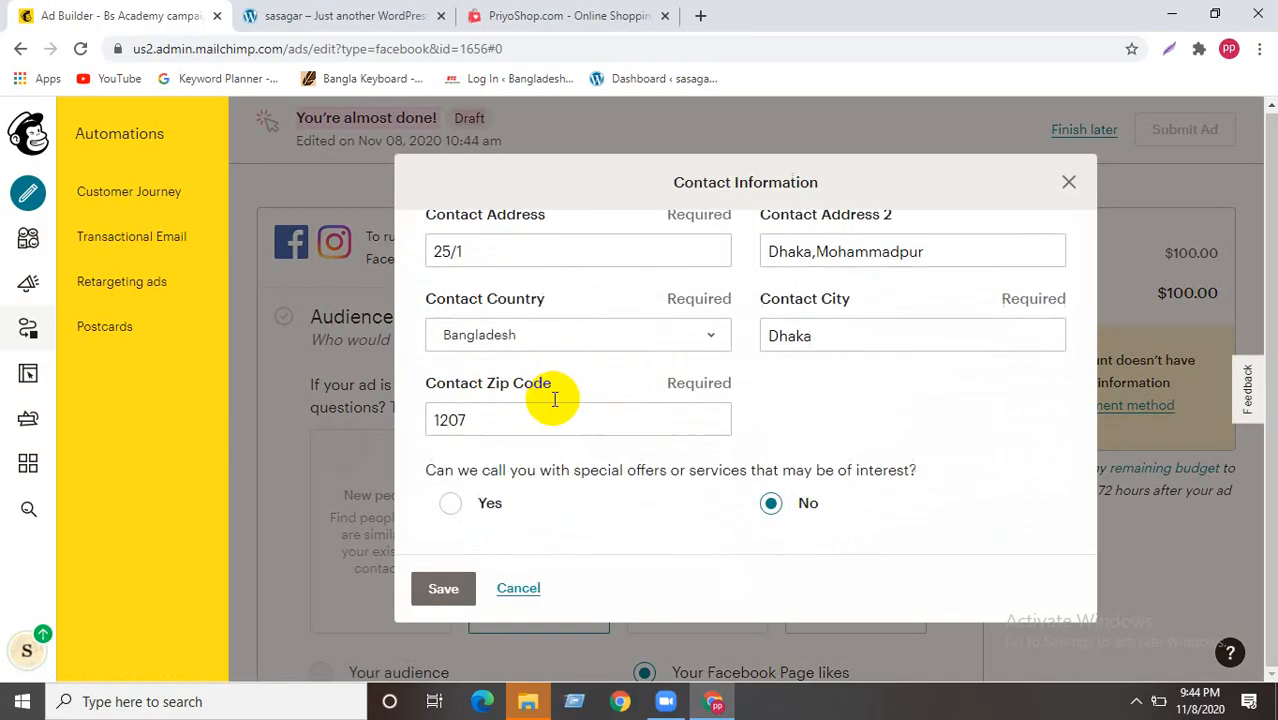
{"action": "scroll", "coordinate": [590, 493], "scroll_direction": "up", "scroll_amount": 1}
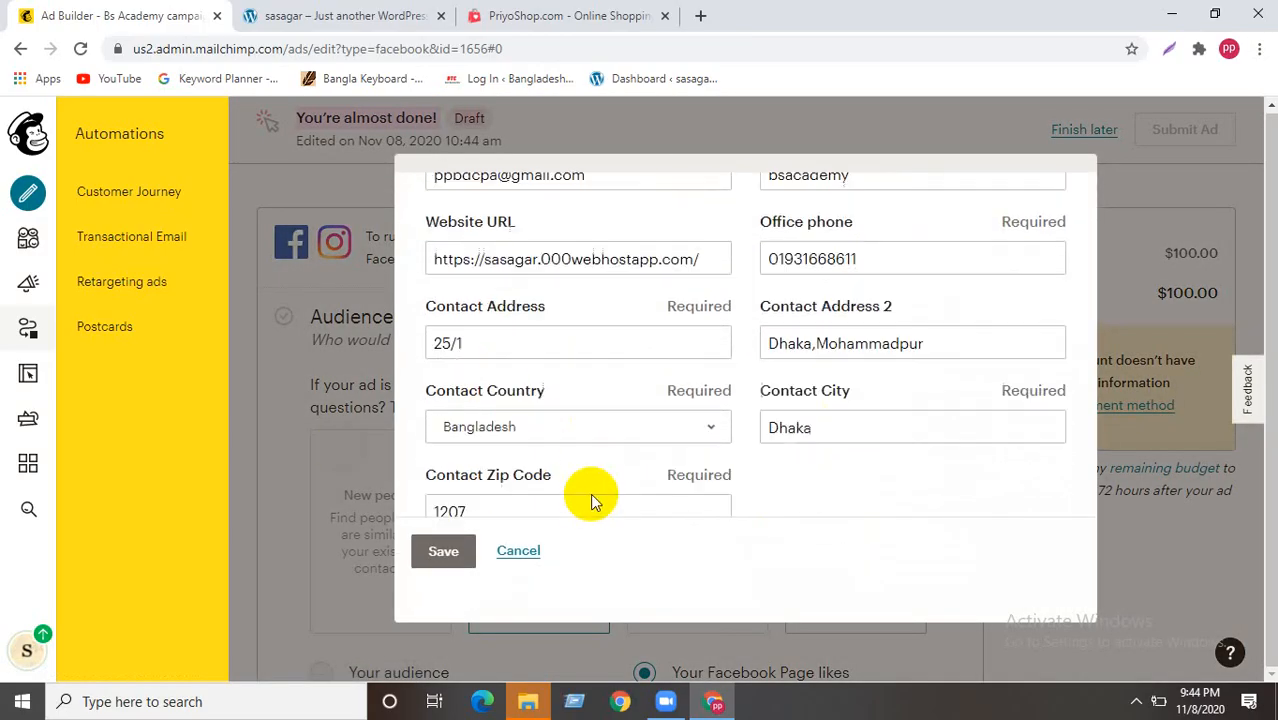
{"action": "scroll", "coordinate": [590, 493], "scroll_direction": "up", "scroll_amount": 3}
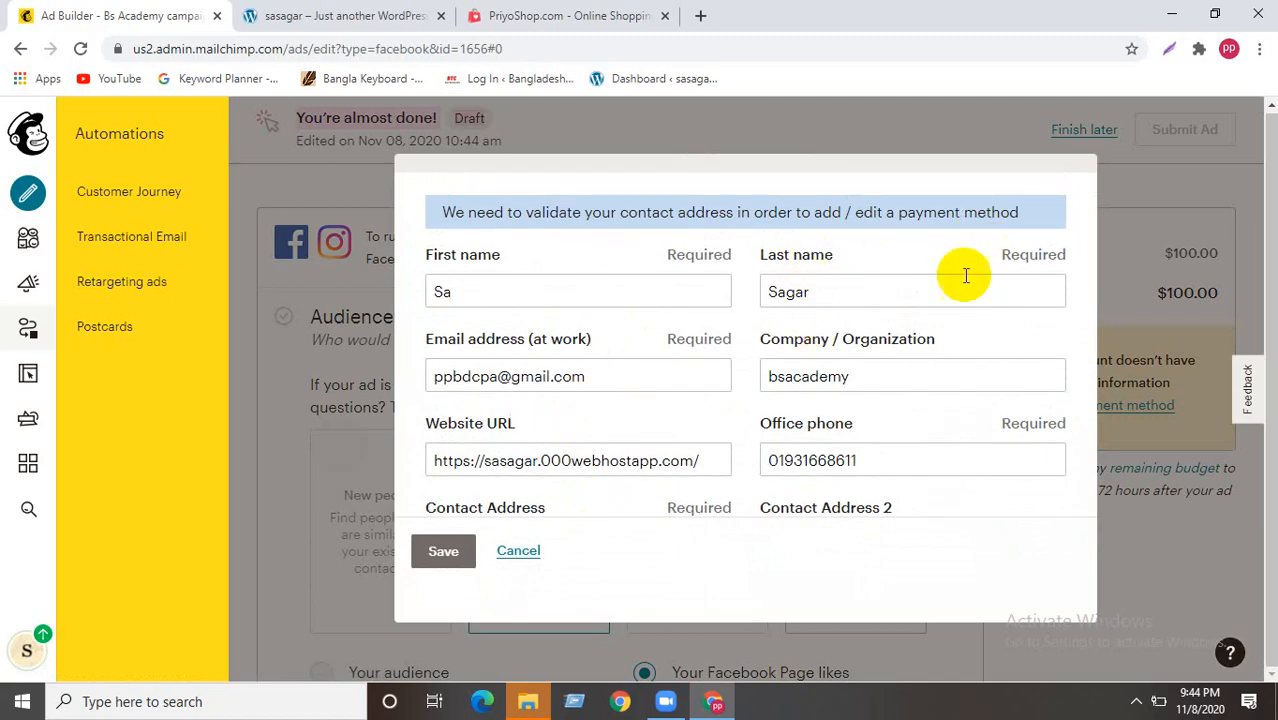
{"action": "scroll", "coordinate": [827, 399], "scroll_direction": "down", "scroll_amount": 3}
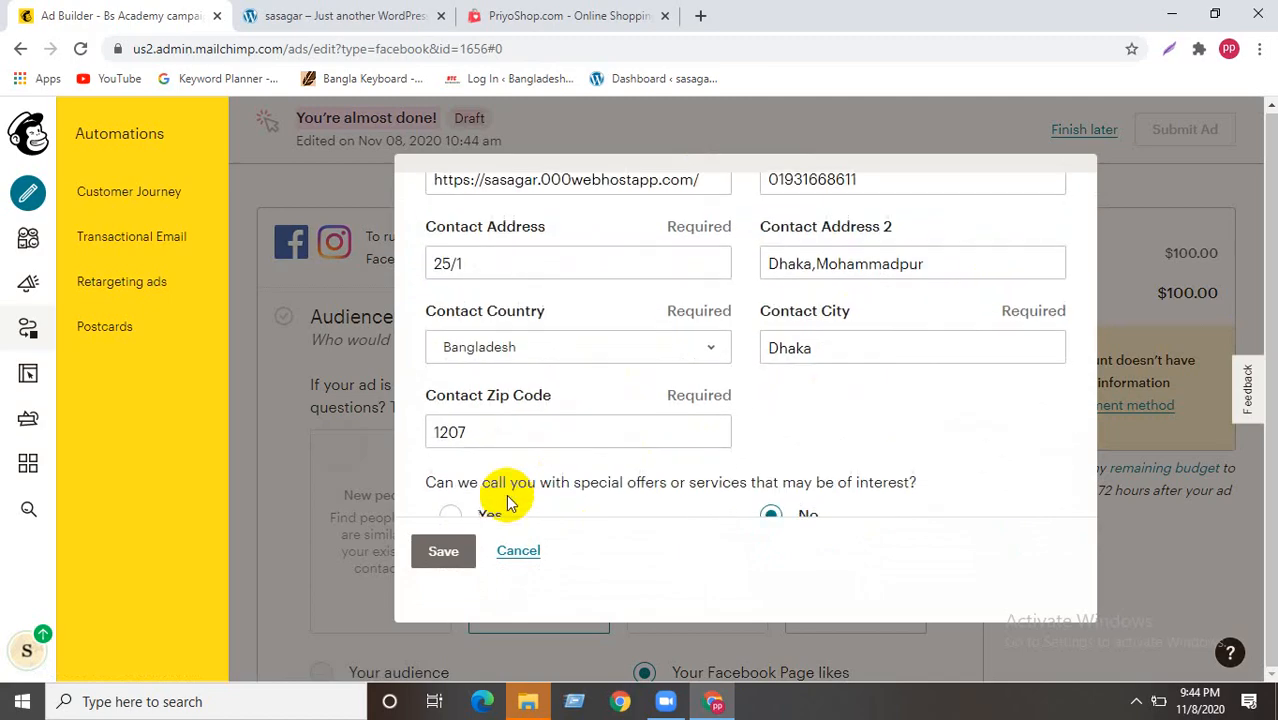
{"action": "scroll", "coordinate": [507, 490], "scroll_direction": "down", "scroll_amount": 1}
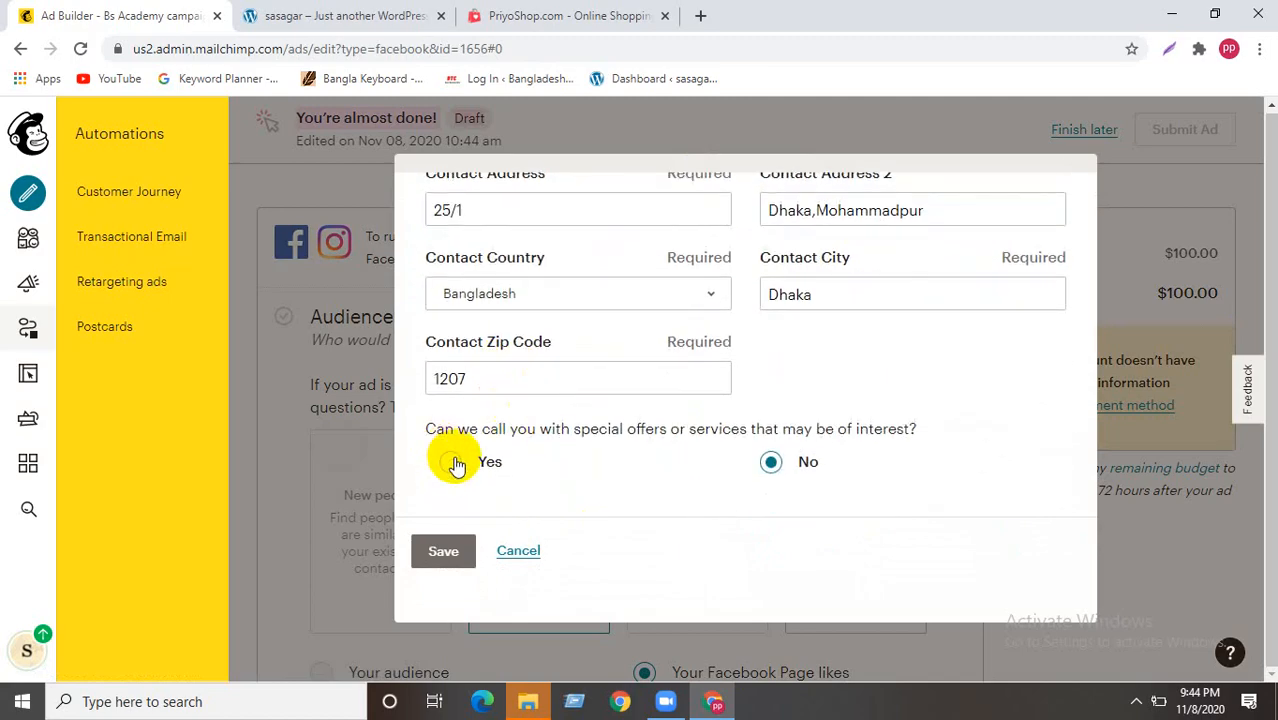
{"action": "left_click", "coordinate": [440, 552]}
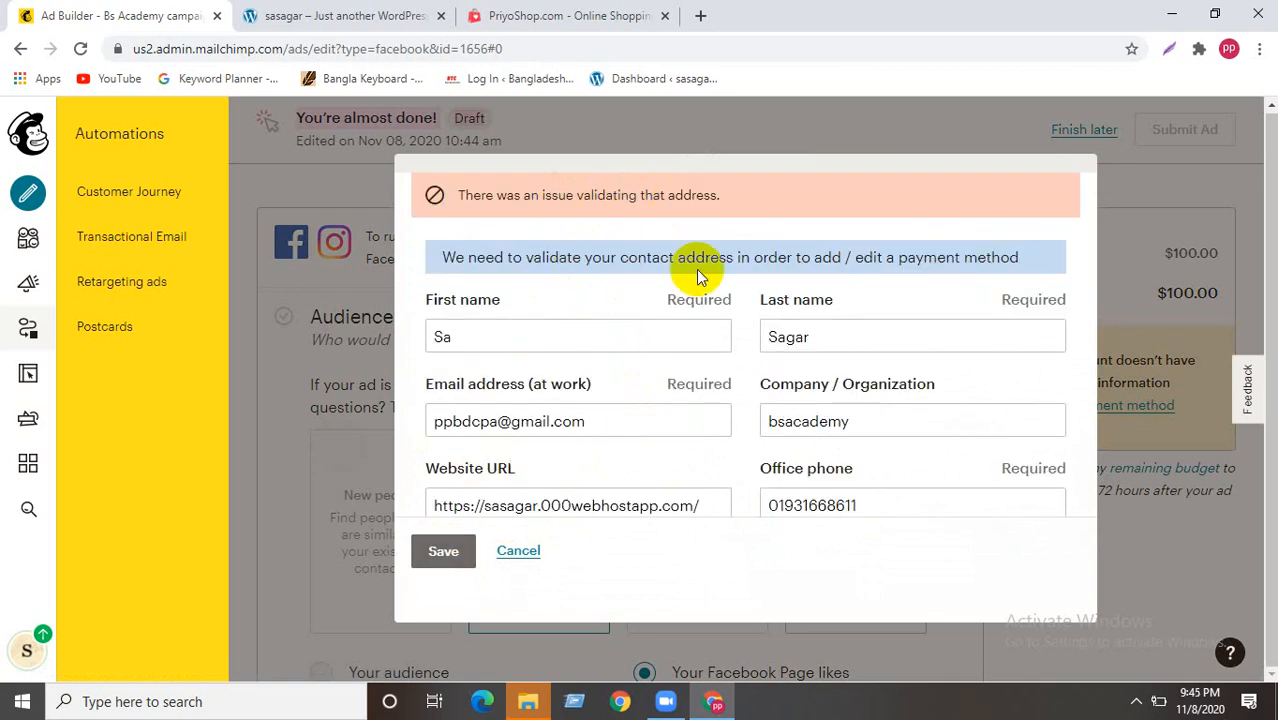
- Add the city to the first contact address line and resubmit
{"action": "scroll", "coordinate": [500, 400], "scroll_direction": "down", "scroll_amount": 2}
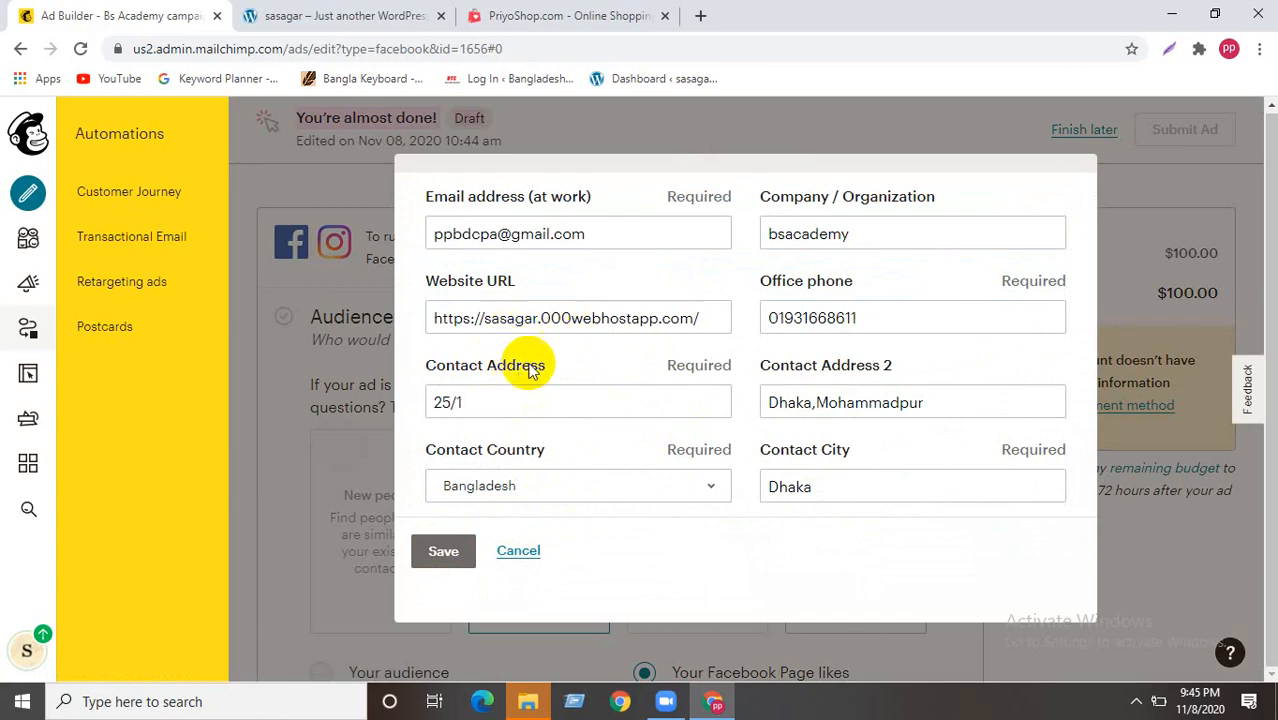
{"action": "scroll", "coordinate": [494, 403], "scroll_direction": "down", "scroll_amount": 1}
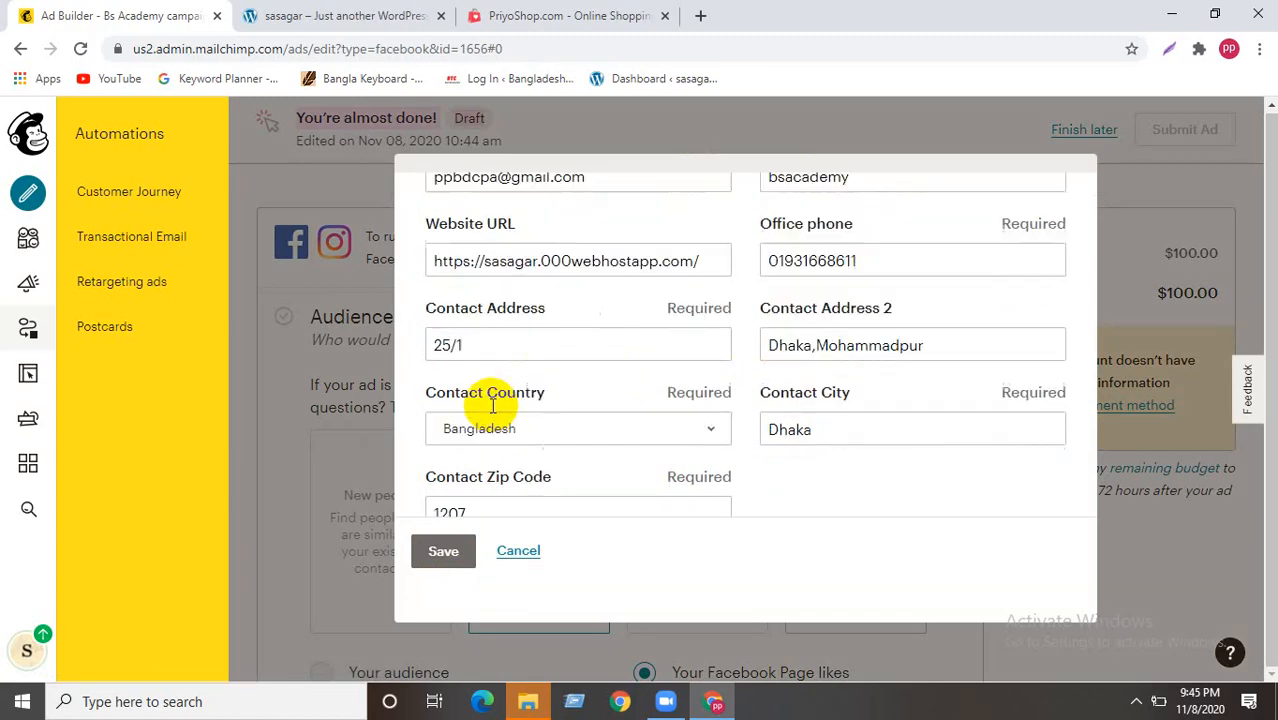
{"action": "scroll", "coordinate": [492, 405], "scroll_direction": "down", "scroll_amount": 1}
{"action": "scroll", "coordinate": [675, 395], "scroll_direction": "down", "scroll_amount": 2}
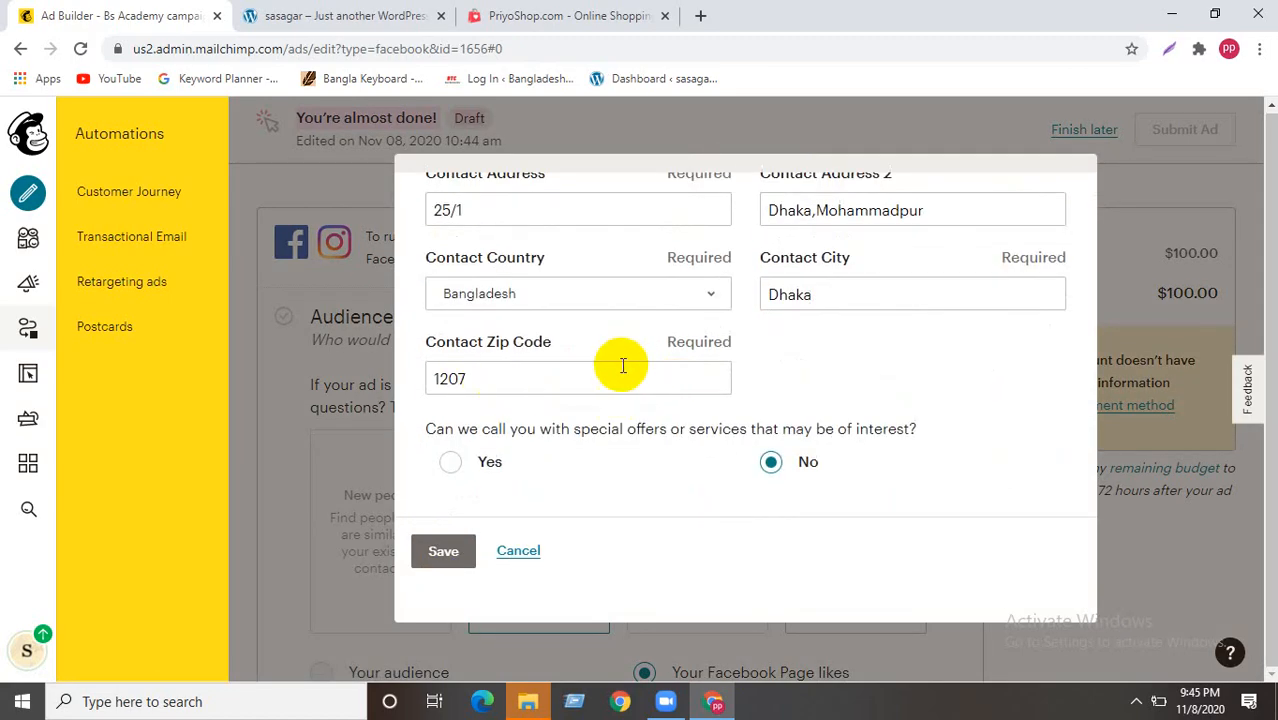
{"action": "scroll", "coordinate": [495, 428], "scroll_direction": "up", "scroll_amount": 5}
{"action": "scroll", "coordinate": [499, 462], "scroll_direction": "down", "scroll_amount": 2}
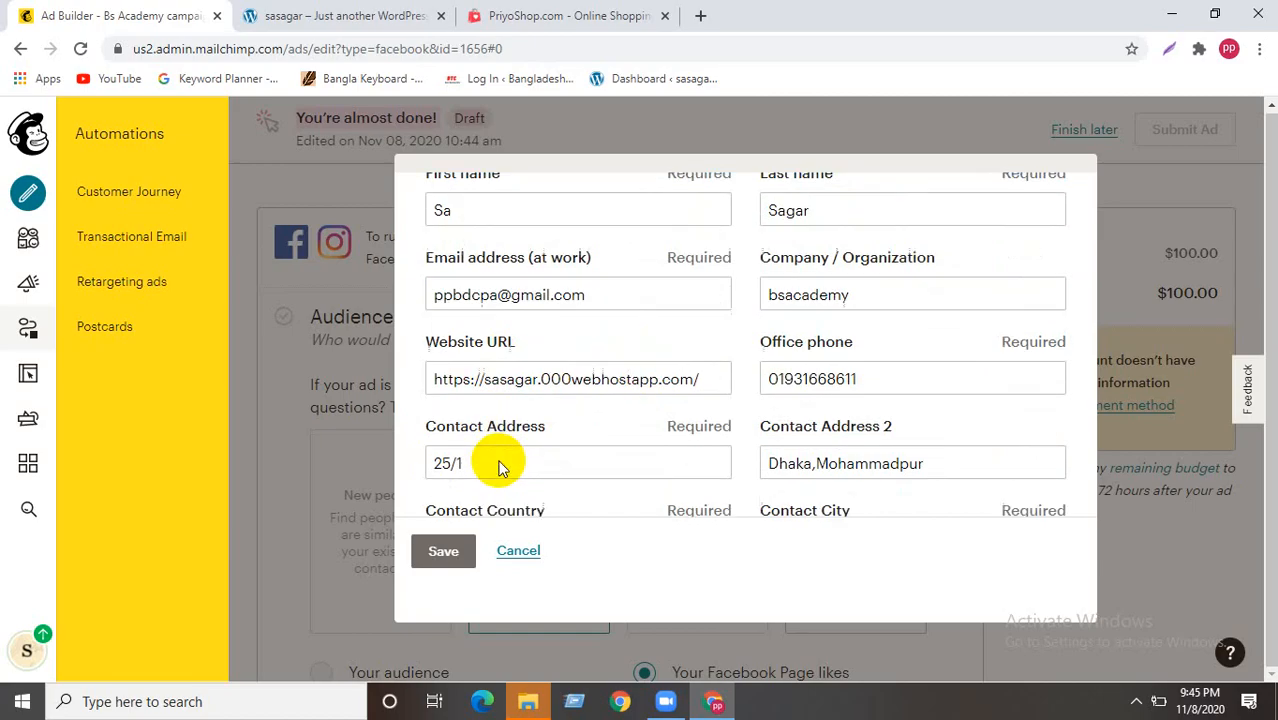
{"action": "left_click", "coordinate": [509, 397]}
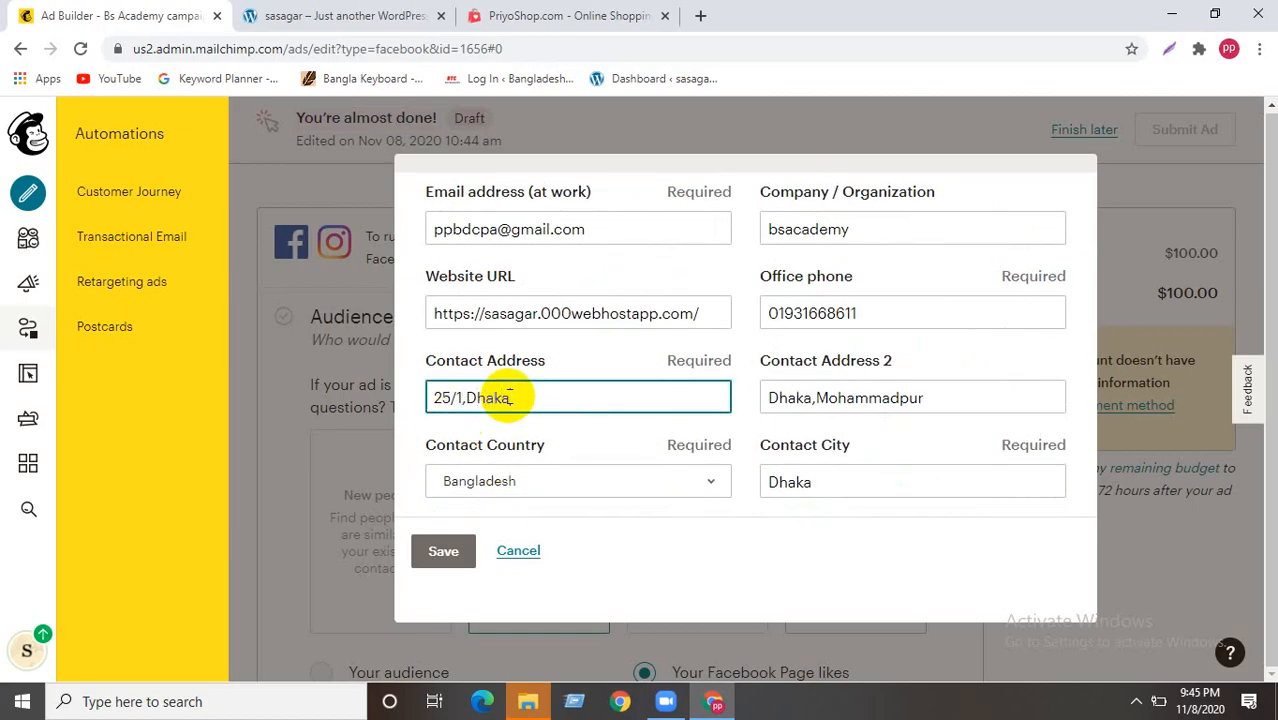
{"action": "scroll", "coordinate": [455, 495], "scroll_direction": "down", "scroll_amount": 2}
{"action": "left_click", "coordinate": [443, 551]}
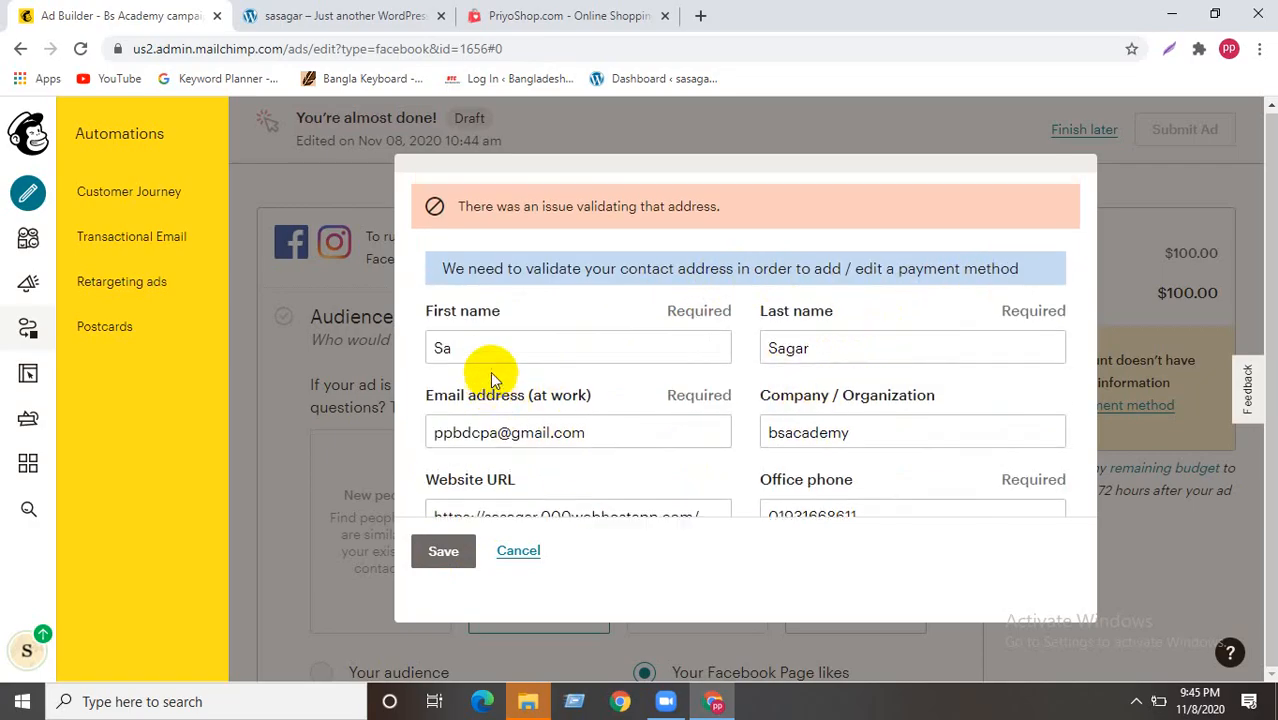
- Remove the city from the second address line and resubmit for validation
{"action": "scroll", "coordinate": [500, 375], "scroll_direction": "down", "scroll_amount": 1}
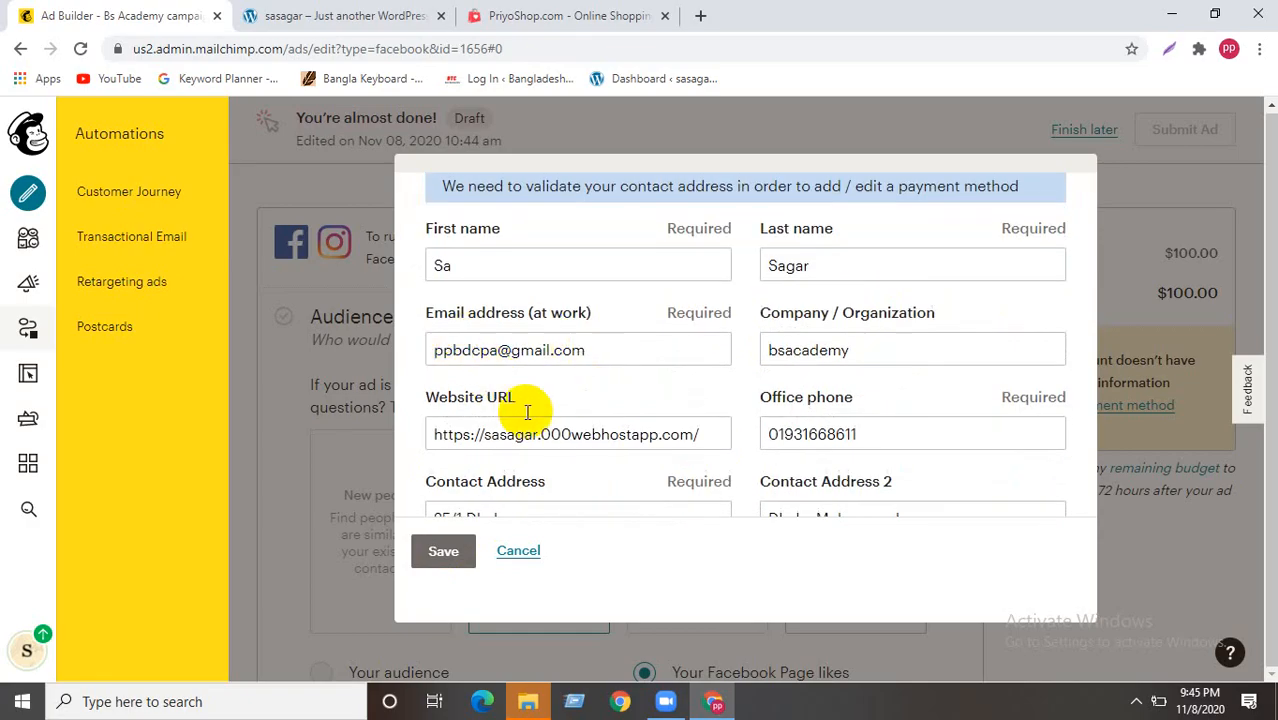
{"action": "scroll", "coordinate": [508, 430], "scroll_direction": "down", "scroll_amount": 1}
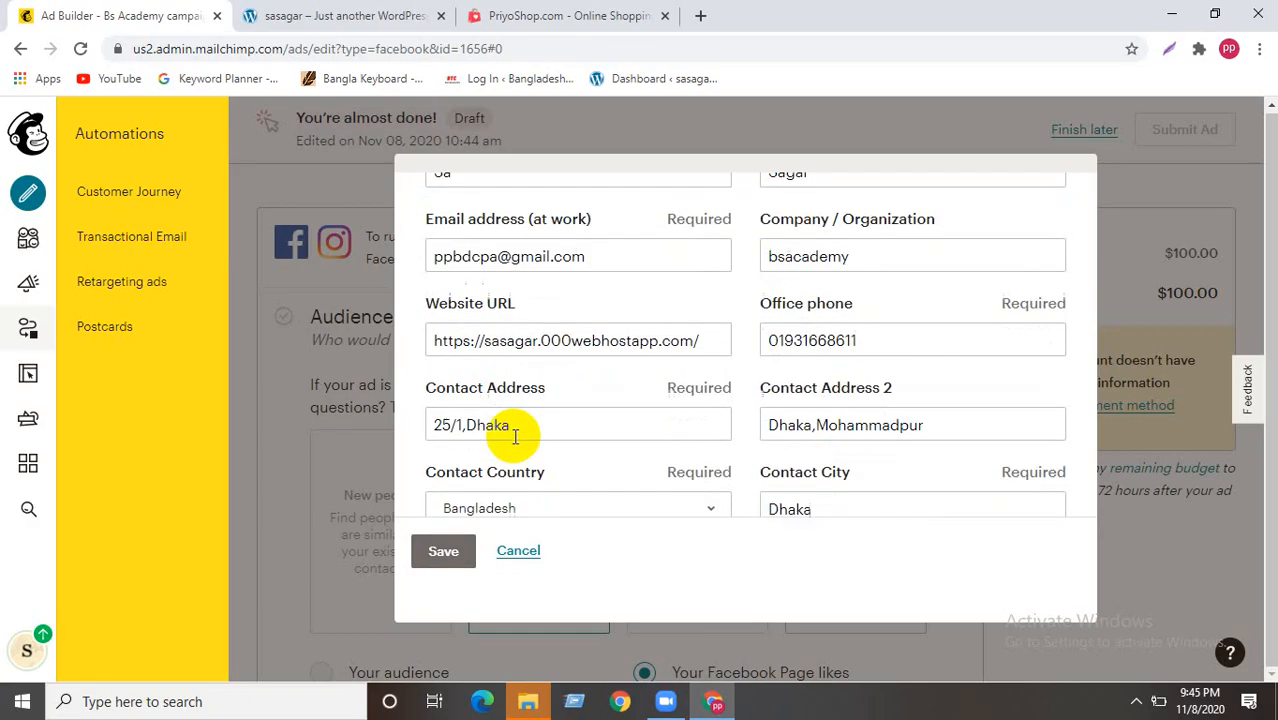
{"action": "left_click", "coordinate": [805, 425]}
{"action": "key", "text": "BackSpace"}
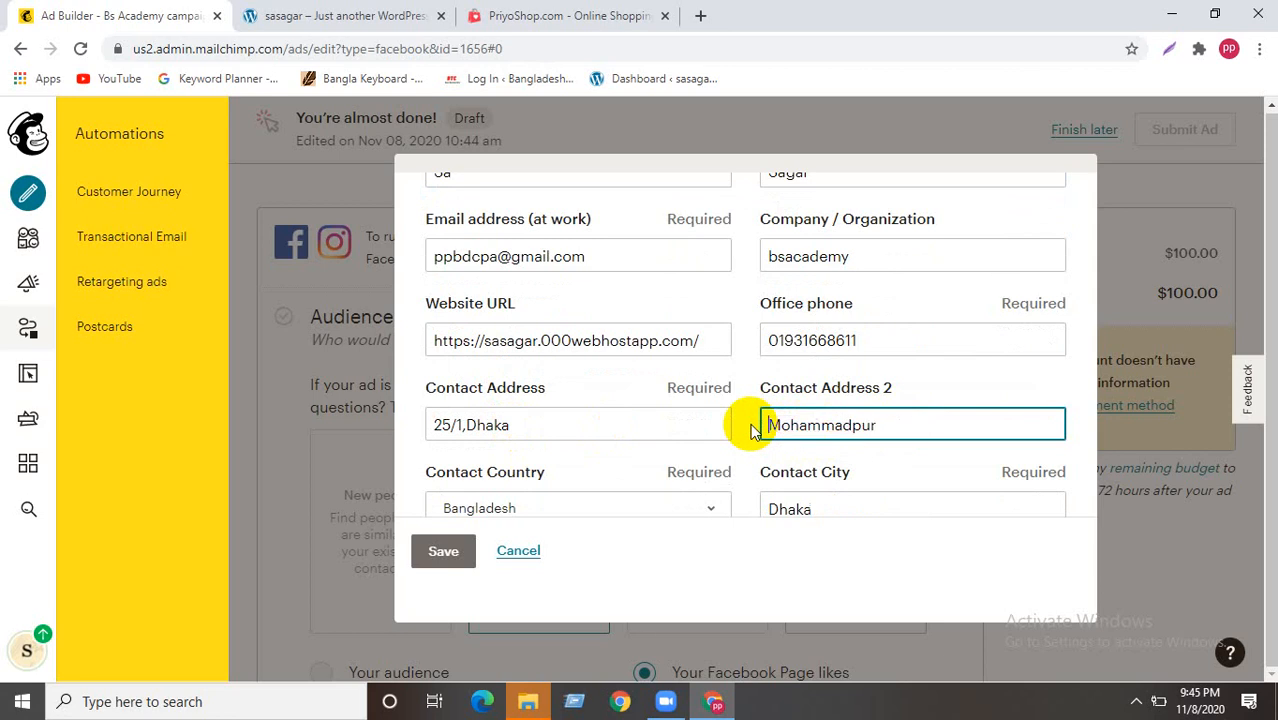
{"action": "left_click", "coordinate": [430, 562]}
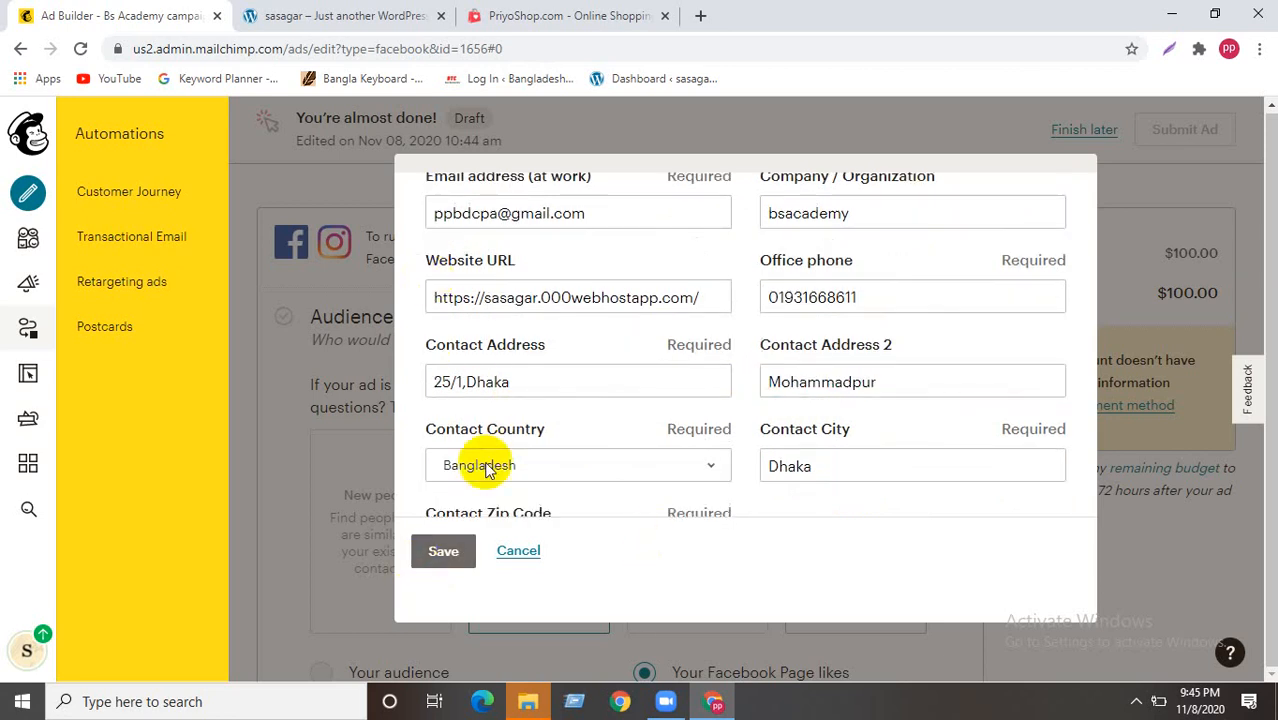
{"action": "left_click", "coordinate": [443, 551]}
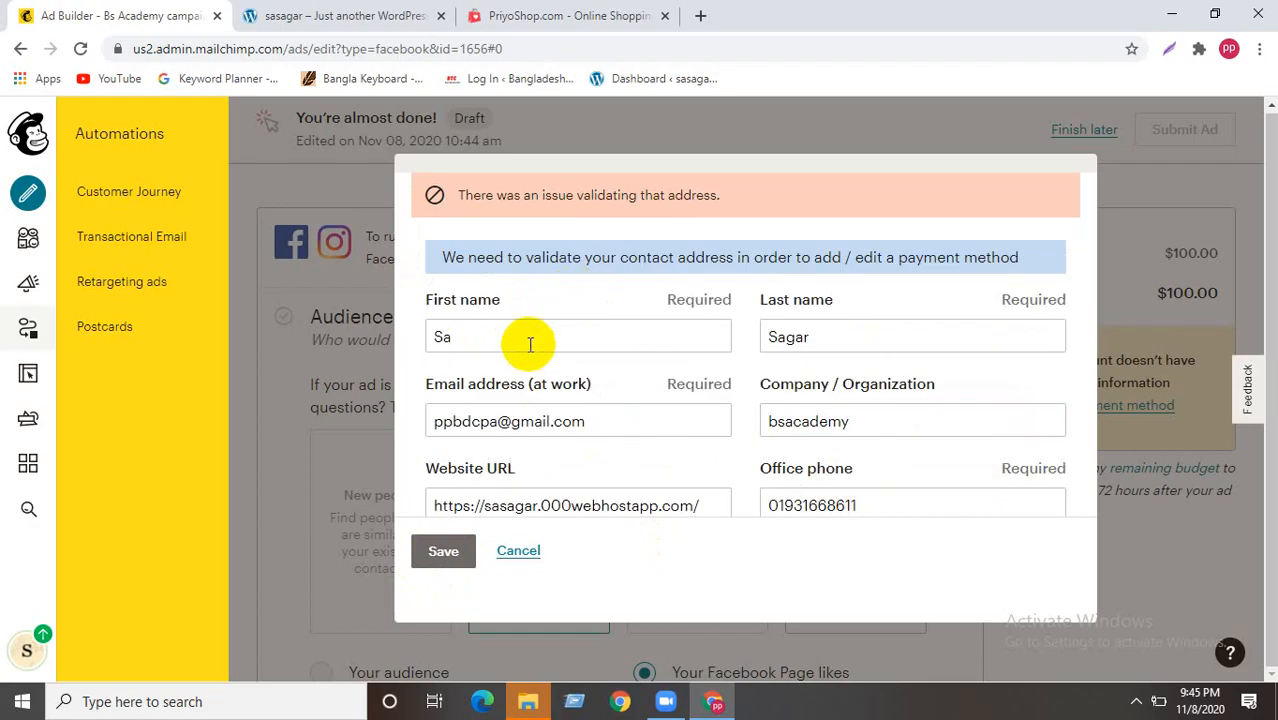
- Append 005 to the company name, making it bsacademy005, and save
{"action": "left_click", "coordinate": [513, 345]}
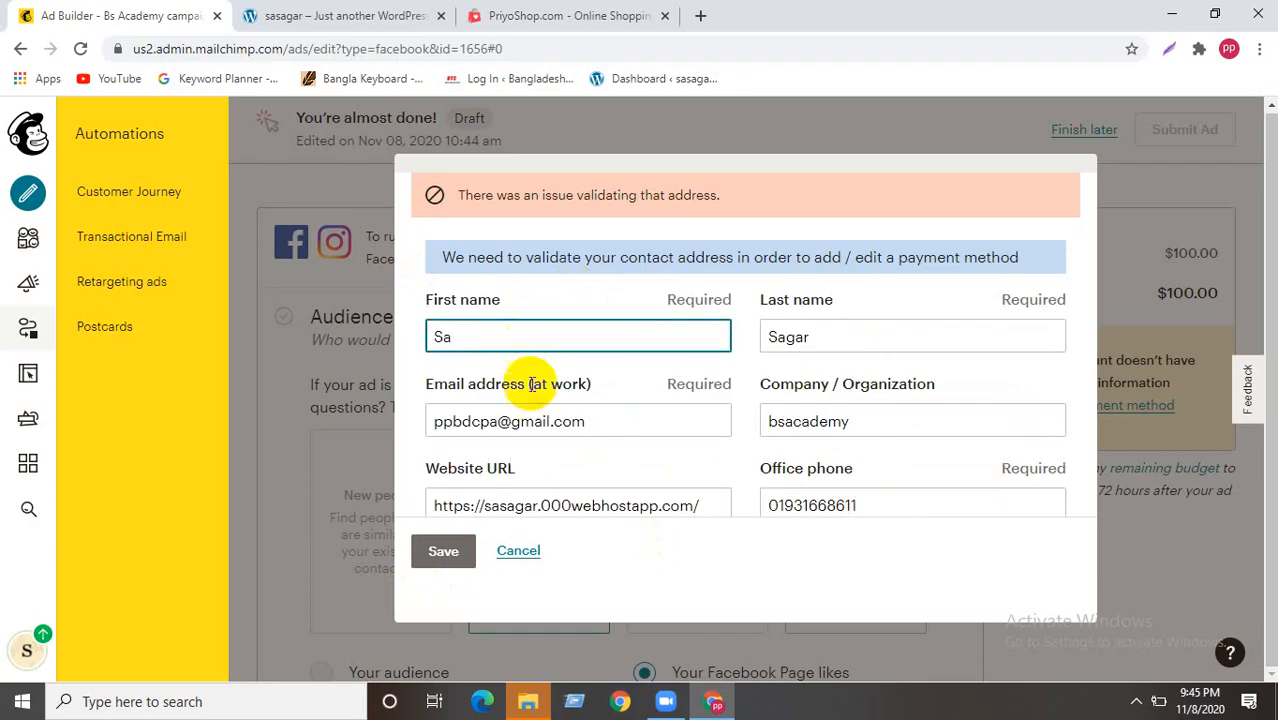
{"action": "left_click", "coordinate": [858, 424]}
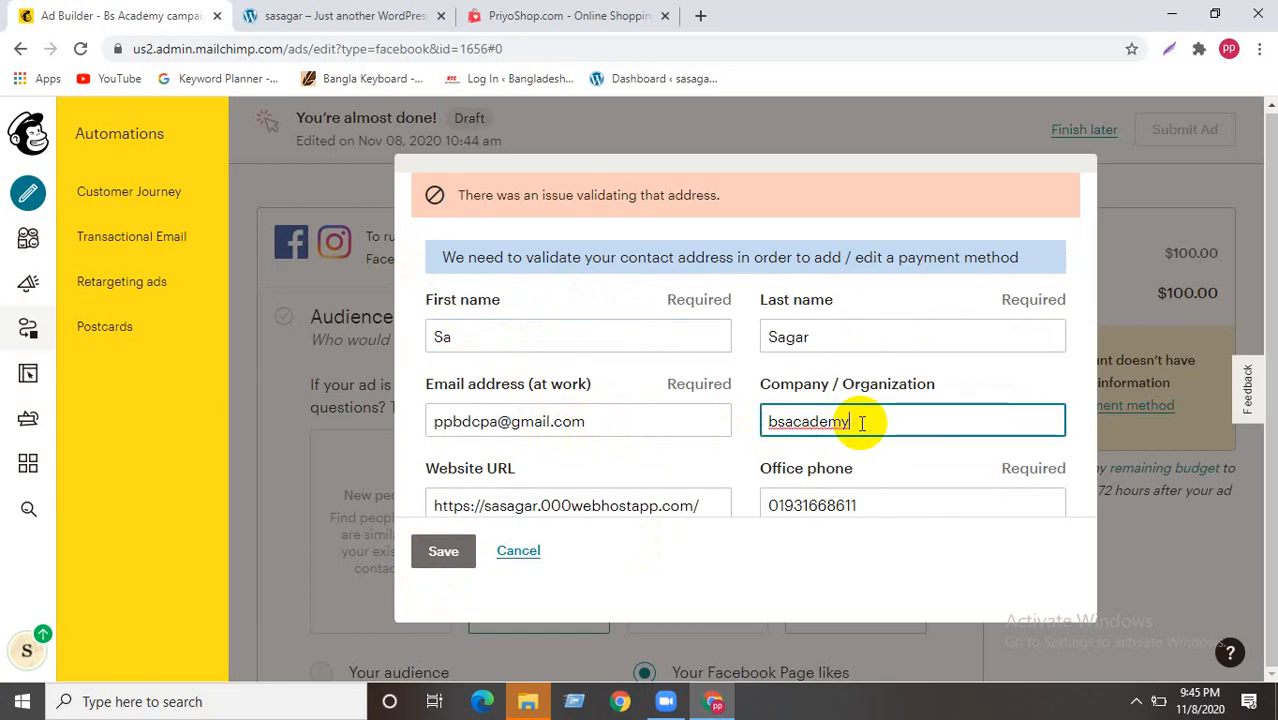
{"action": "type", "text": "005"}
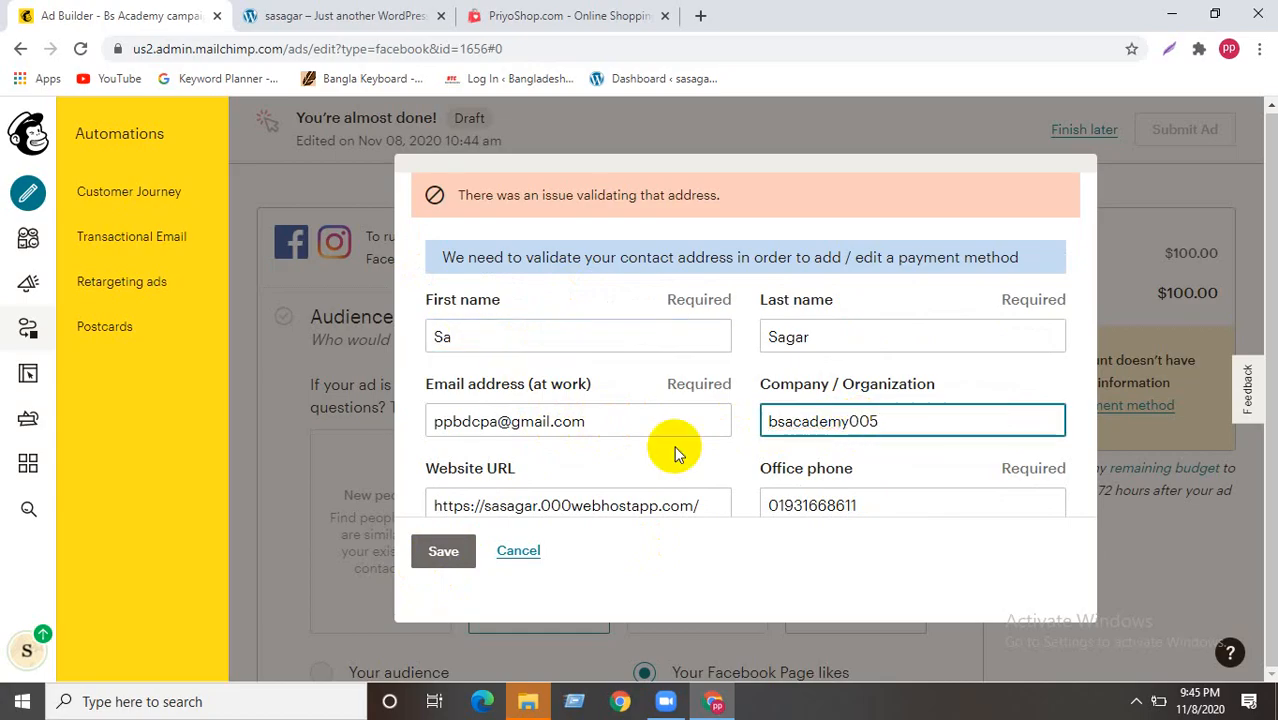
{"action": "left_click", "coordinate": [443, 551]}
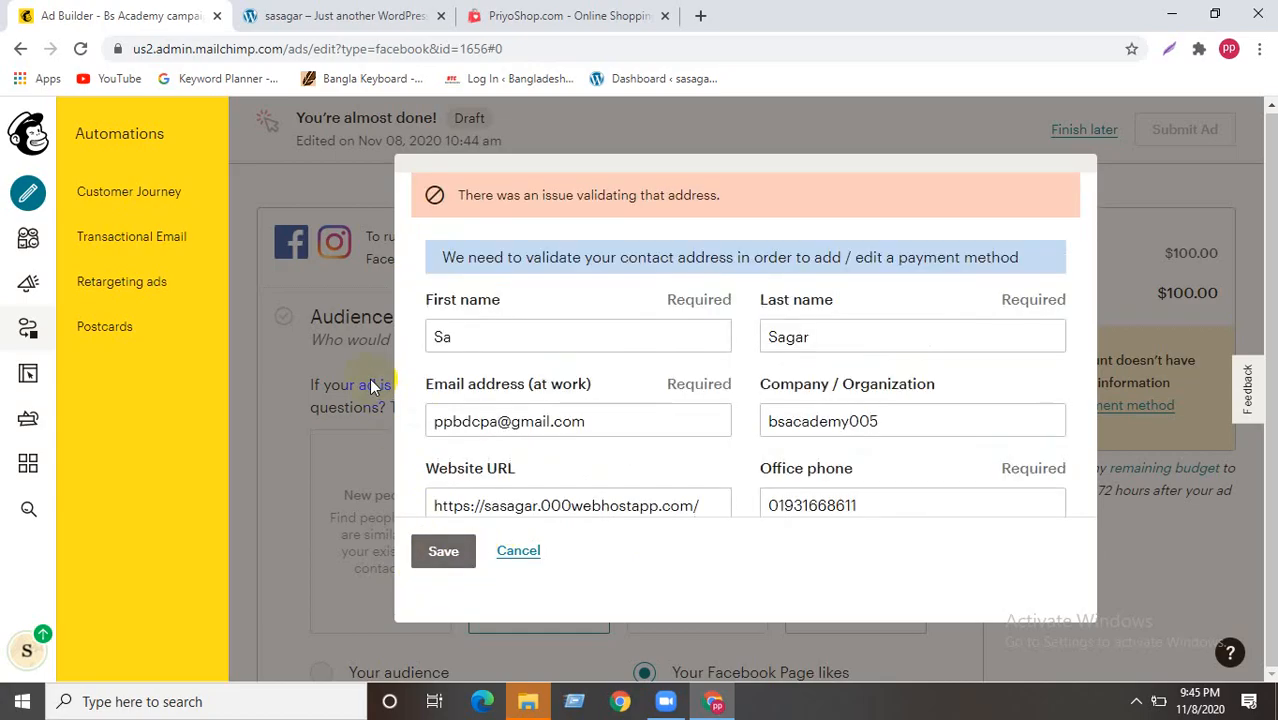
- Set the special-offers call preference to Yes and resubmit
{"action": "scroll", "coordinate": [542, 300], "scroll_direction": "down", "scroll_amount": 3}
{"action": "scroll", "coordinate": [535, 377], "scroll_direction": "down", "scroll_amount": 1}
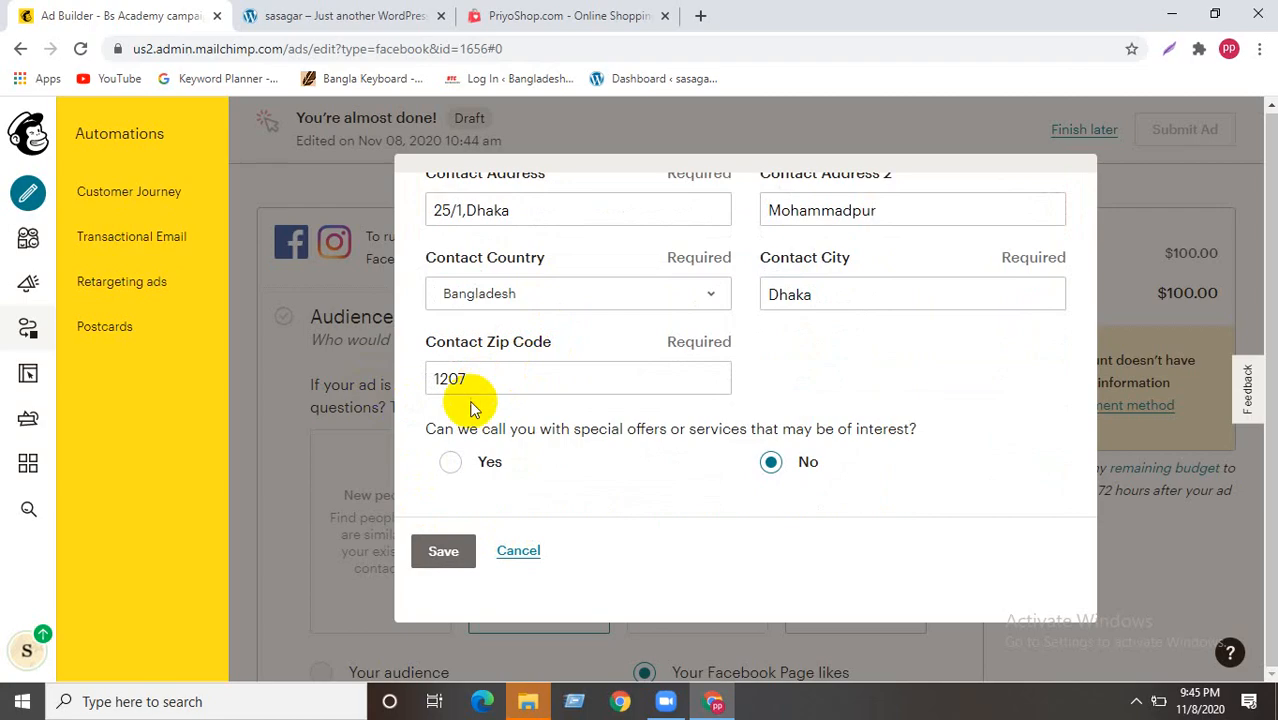
{"action": "left_click", "coordinate": [450, 461]}
{"action": "left_click", "coordinate": [447, 560]}
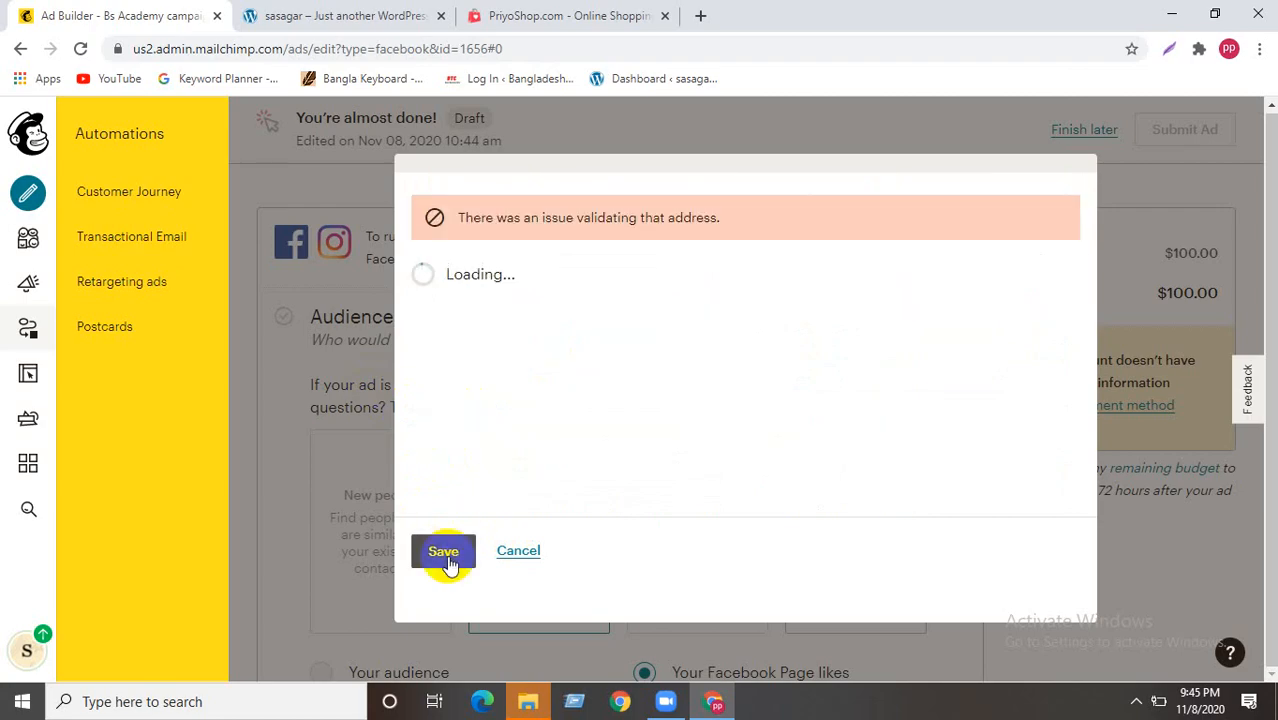
- Set the contact country to USA
{"action": "scroll", "coordinate": [620, 372], "scroll_direction": "down", "scroll_amount": 4}
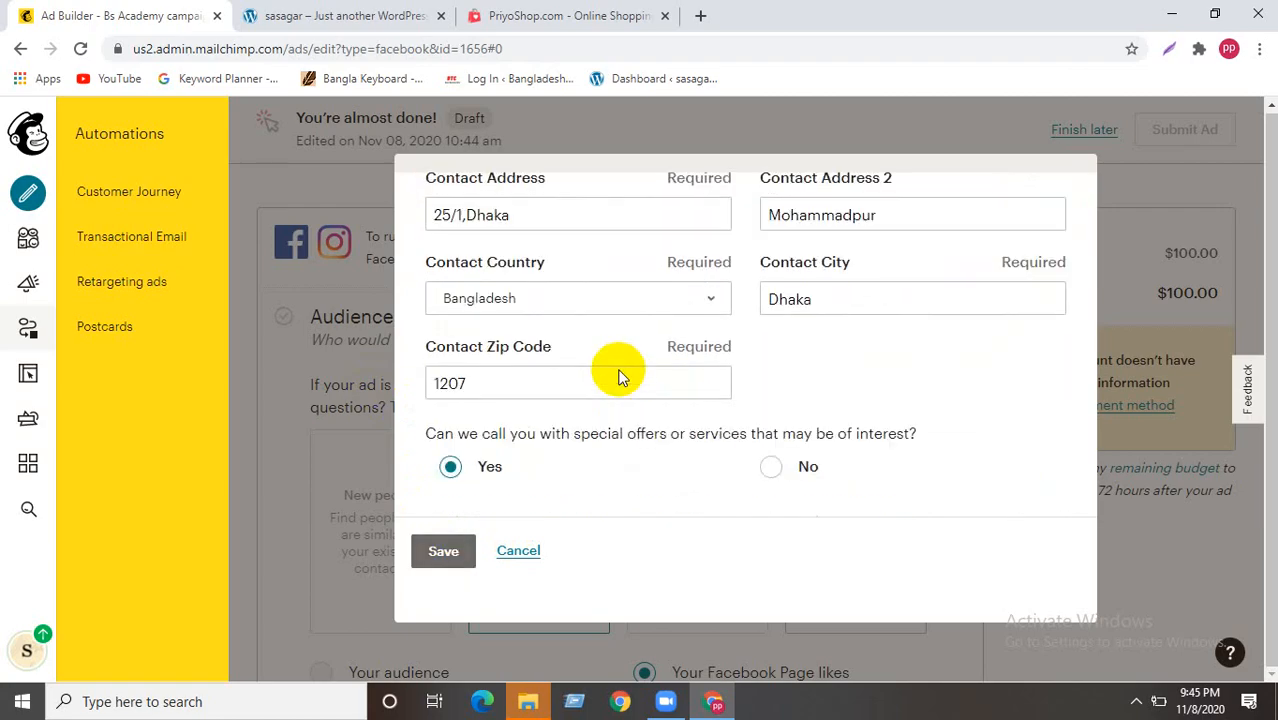
{"action": "left_click", "coordinate": [676, 294]}
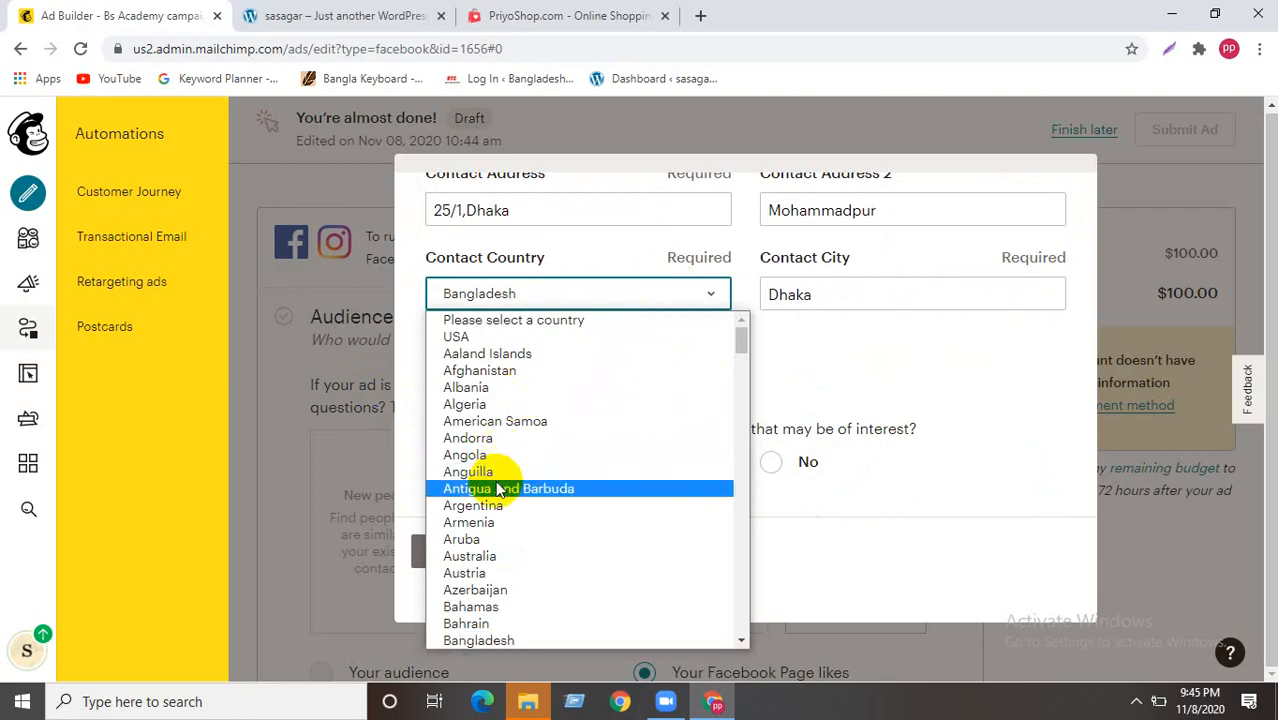
{"action": "scroll", "coordinate": [533, 430], "scroll_direction": "down", "scroll_amount": 8}
{"action": "scroll", "coordinate": [533, 430], "scroll_direction": "down", "scroll_amount": 5}
{"action": "scroll", "coordinate": [531, 428], "scroll_direction": "up", "scroll_amount": 15}
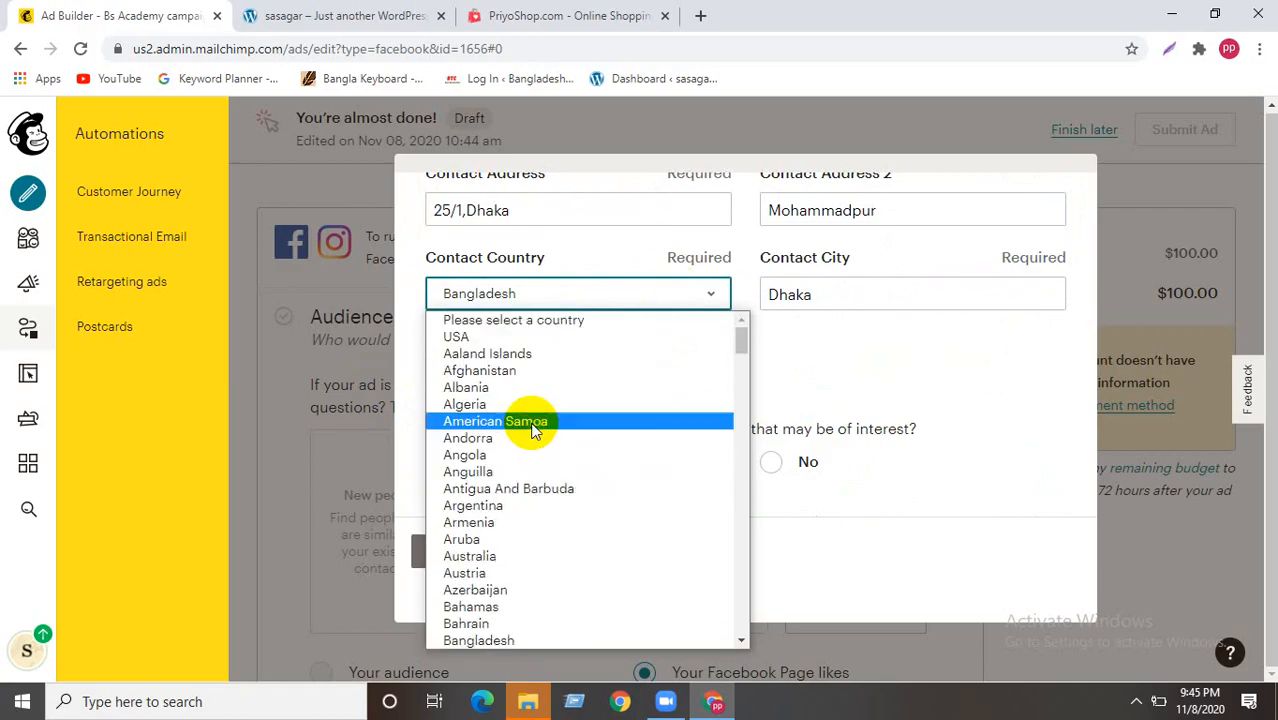
{"action": "left_click", "coordinate": [490, 336]}
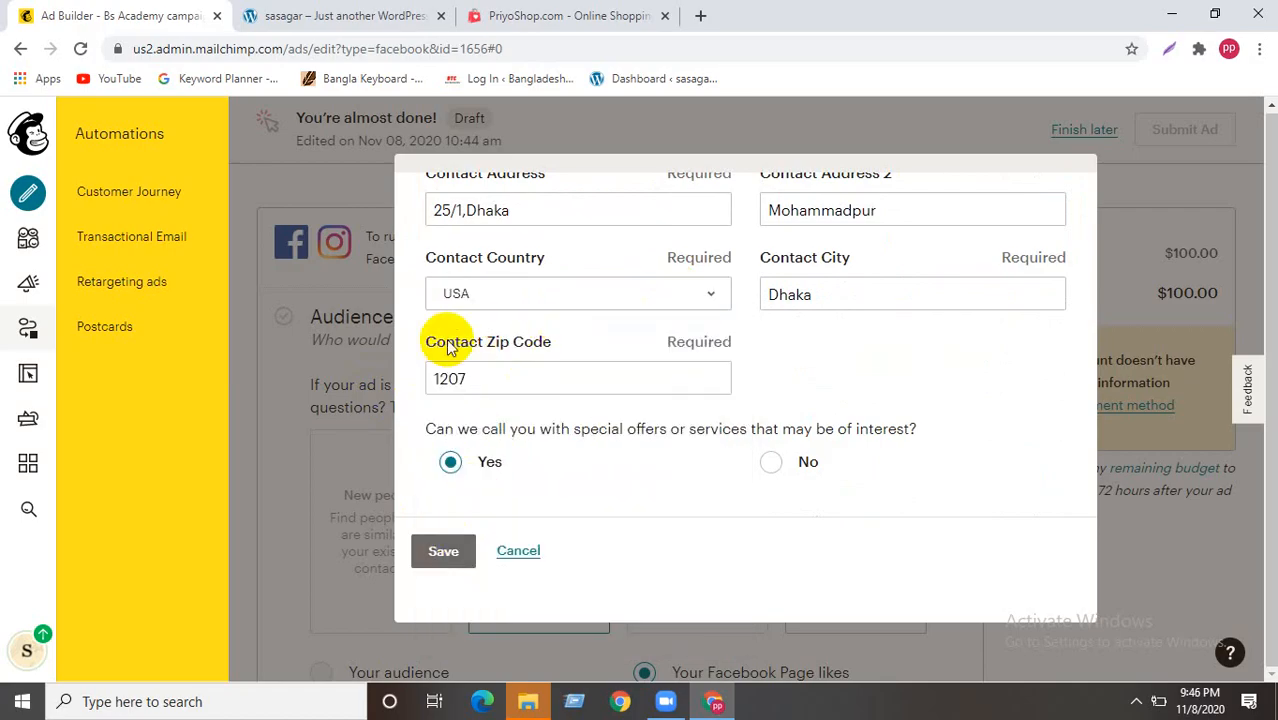
- Rewrite the street address, second address line and city in the contact form
{"action": "scroll", "coordinate": [591, 492], "scroll_direction": "up", "scroll_amount": 5}
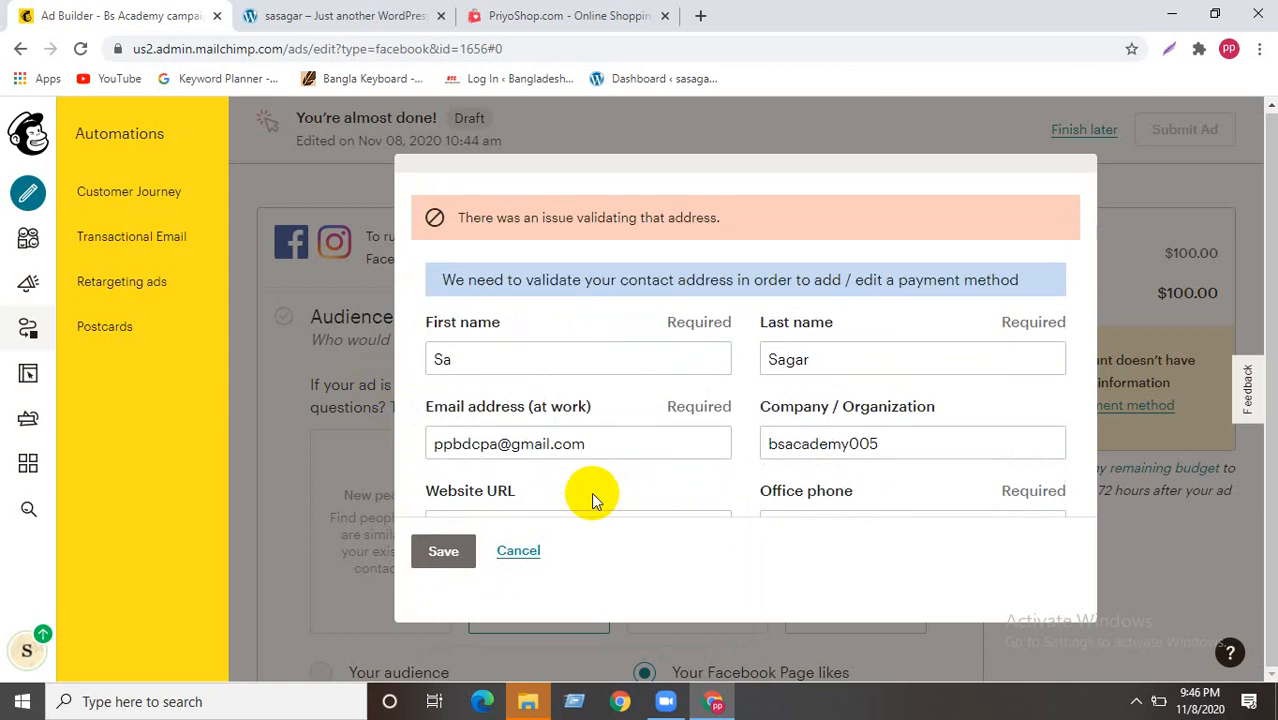
{"action": "scroll", "coordinate": [553, 435], "scroll_direction": "down", "scroll_amount": 2}
{"action": "scroll", "coordinate": [553, 435], "scroll_direction": "down", "scroll_amount": 1}
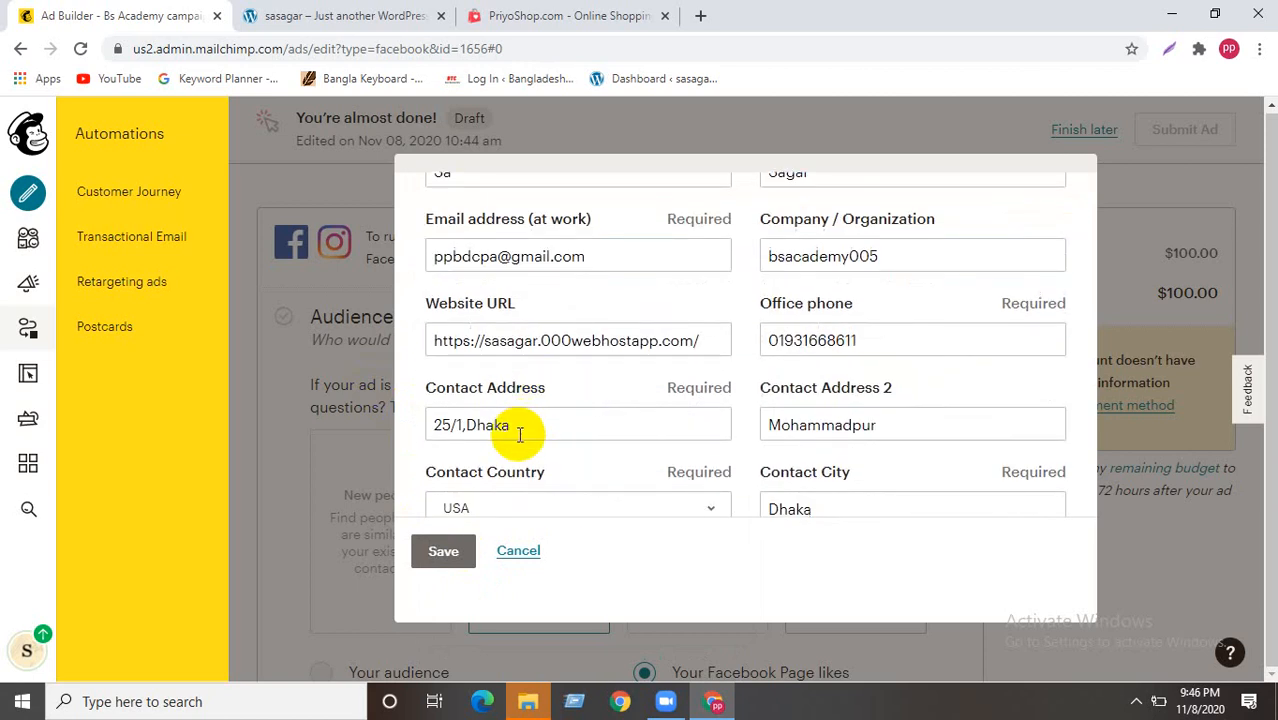
{"action": "left_click", "coordinate": [522, 427]}
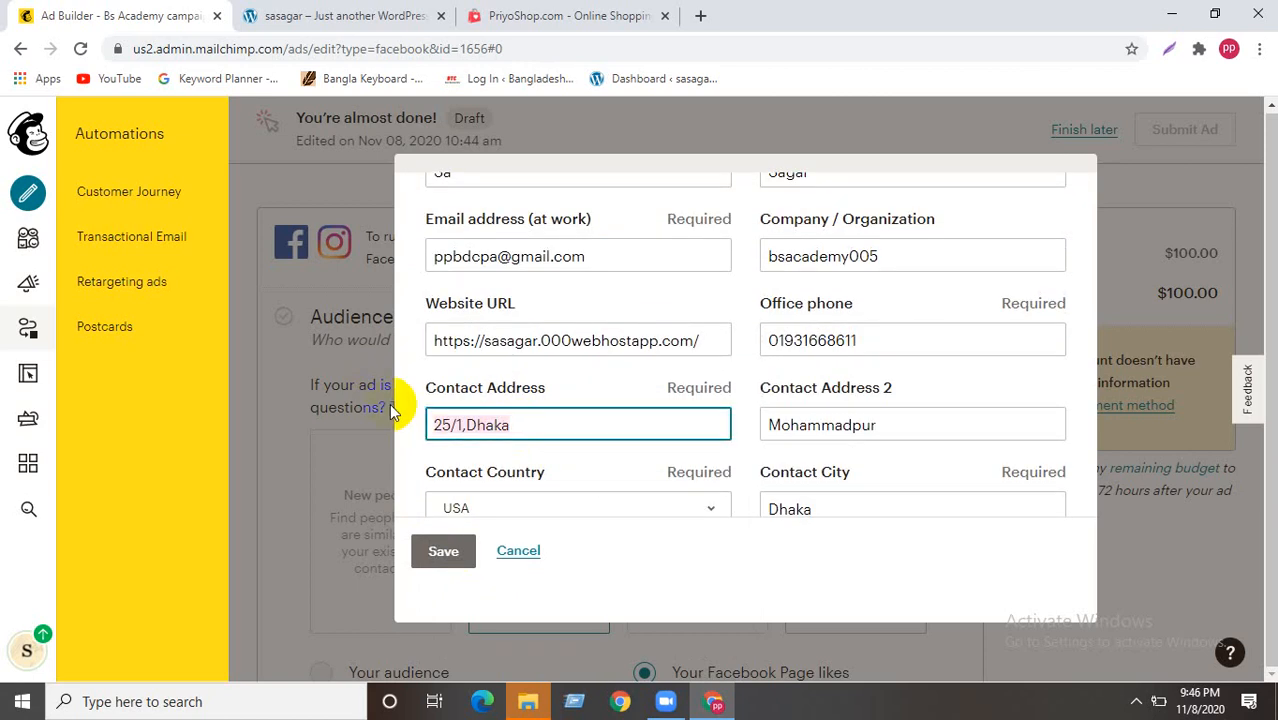
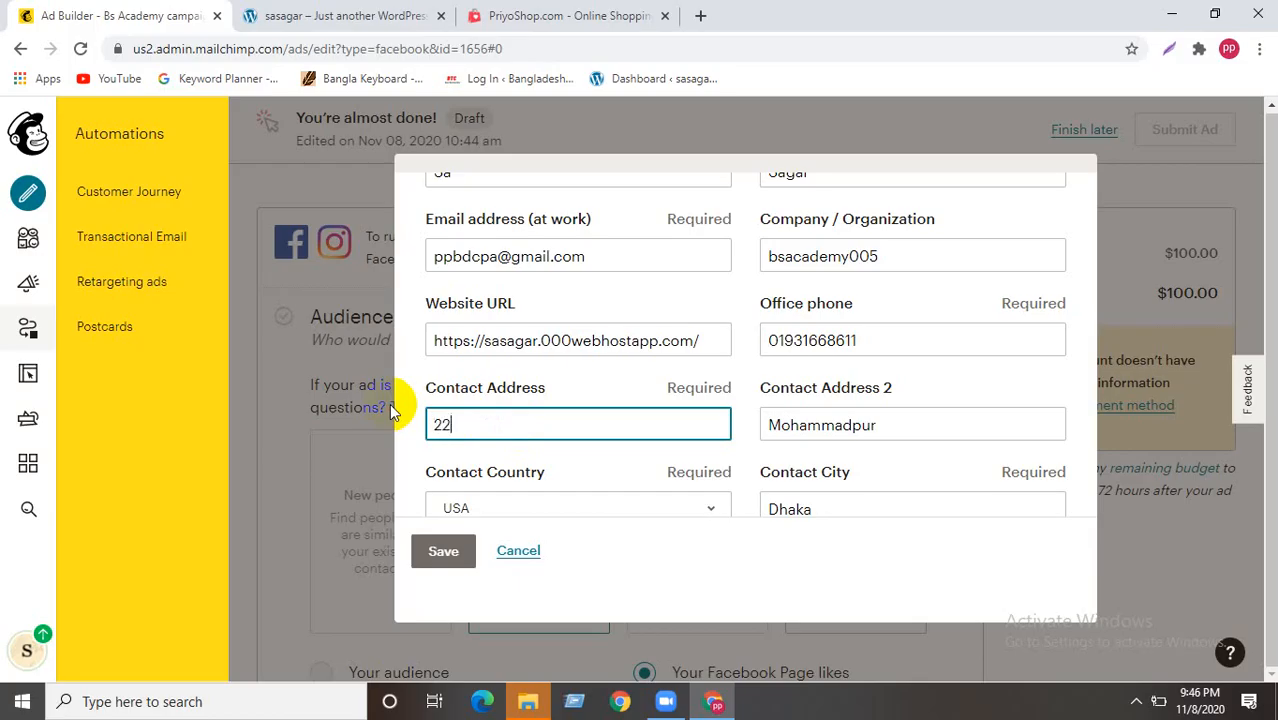
{"action": "left_click", "coordinate": [896, 428]}
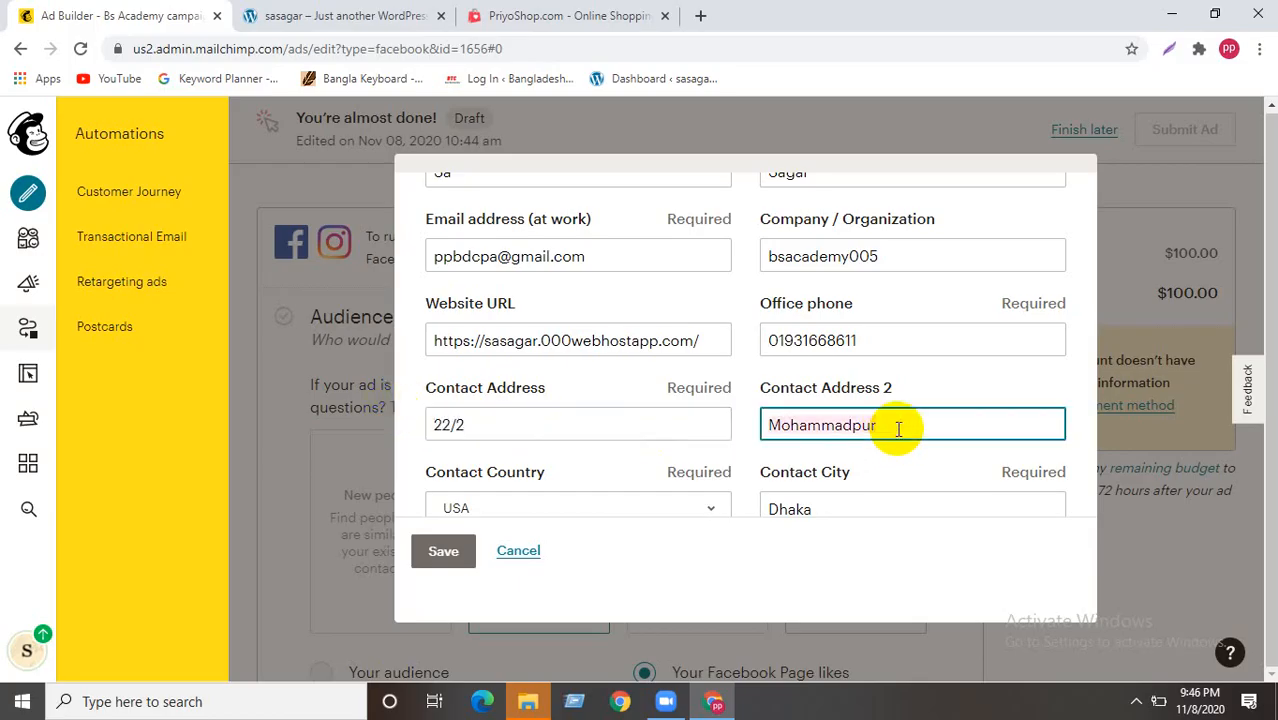
{"action": "type", "text": "arizona"}
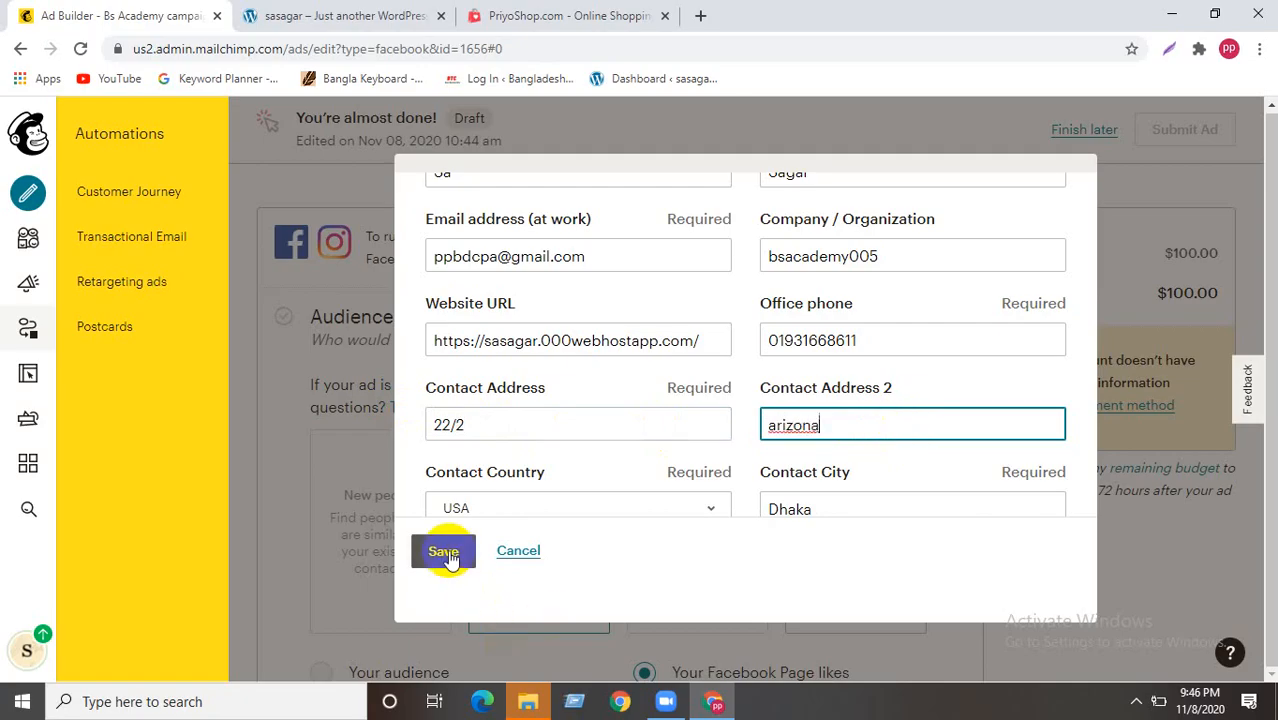
{"action": "left_click", "coordinate": [816, 505]}
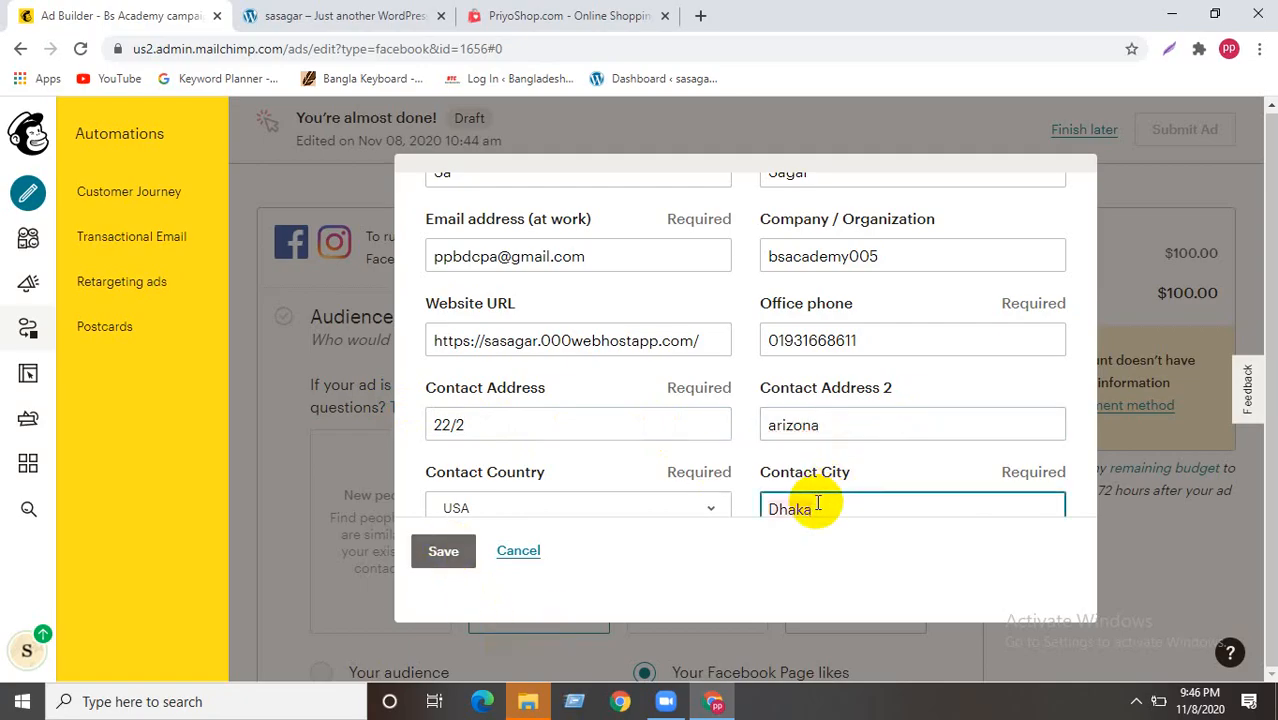
{"action": "key", "text": "ctrl+a"}
{"action": "type", "text": "A"}
- Choose Arizona as the contact state, submit, and dismiss the address-not-found error
{"action": "scroll", "coordinate": [818, 505], "scroll_direction": "down", "scroll_amount": 2}
{"action": "left_click", "coordinate": [860, 380]}
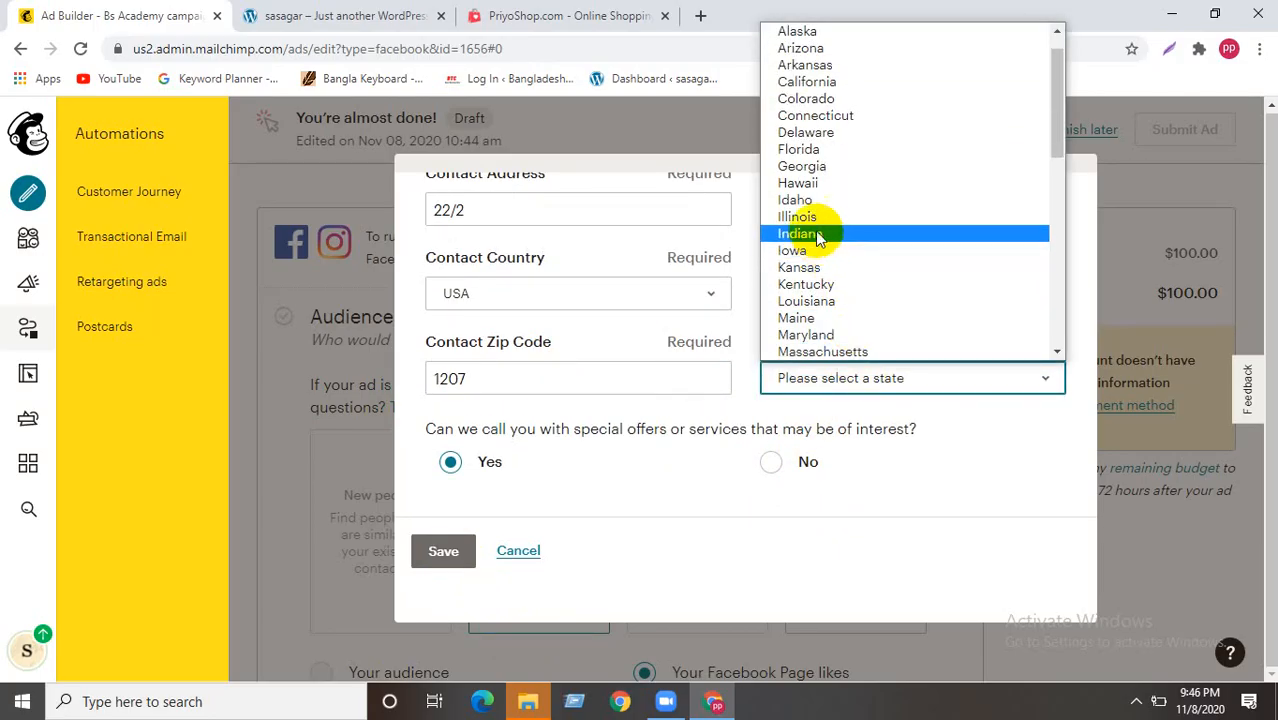
{"action": "left_click", "coordinate": [800, 48]}
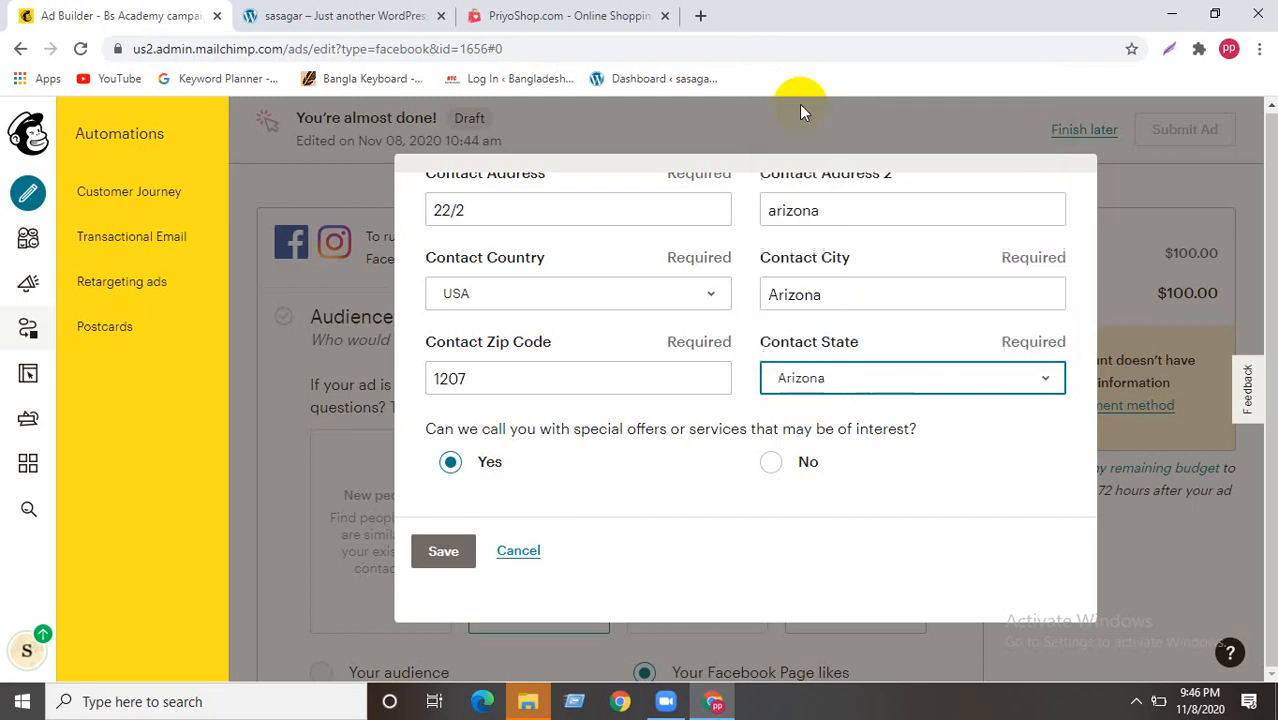
{"action": "left_click", "coordinate": [456, 539]}
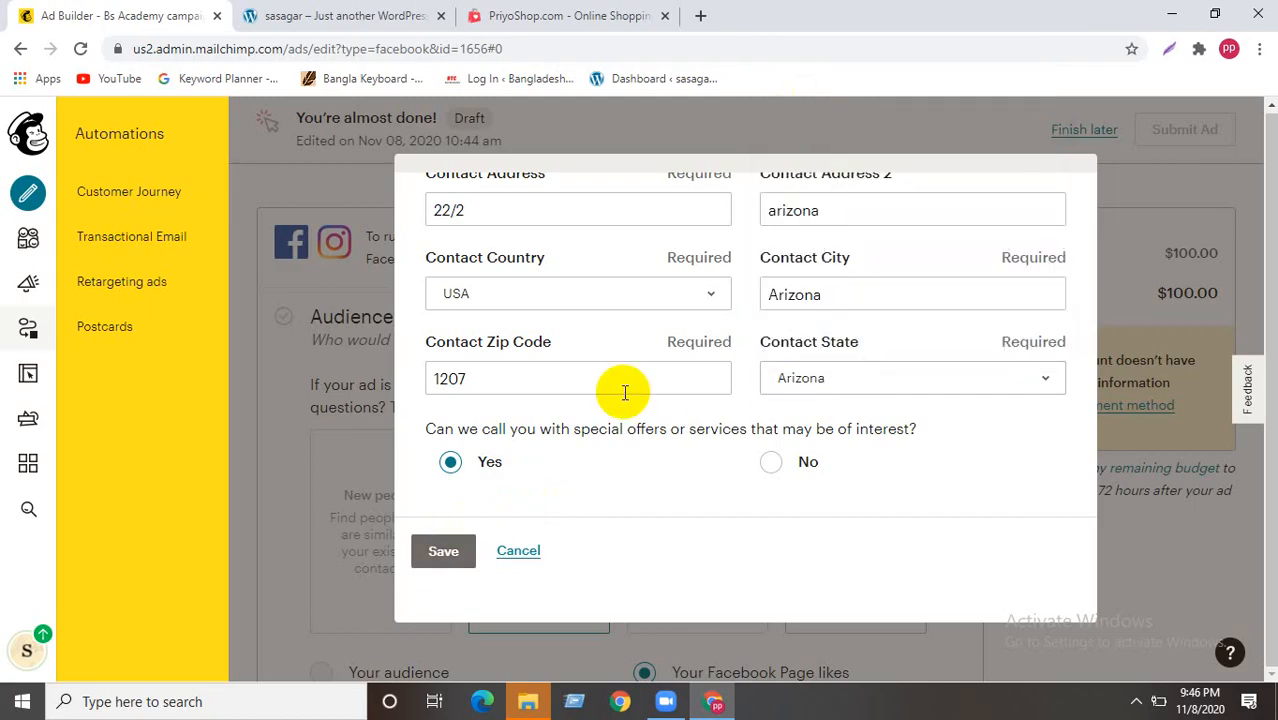
{"action": "scroll", "coordinate": [625, 427], "scroll_direction": "down", "scroll_amount": 1}
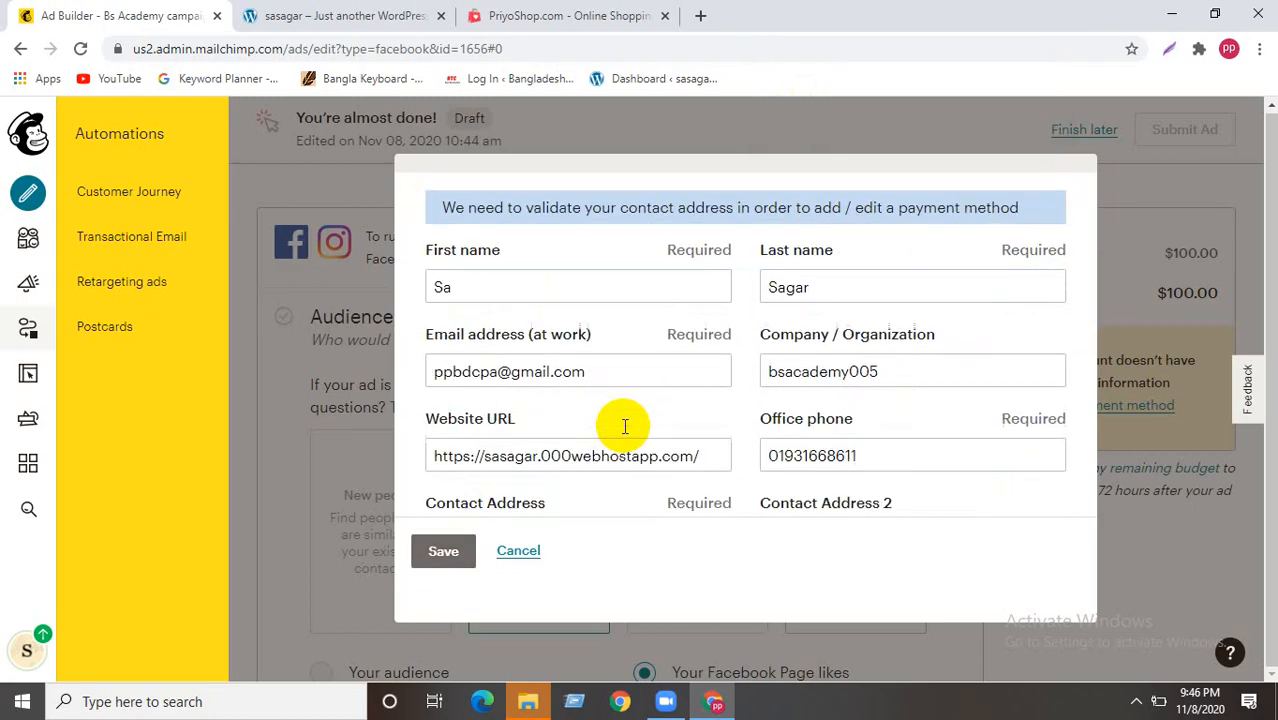
{"action": "left_click", "coordinate": [447, 557]}
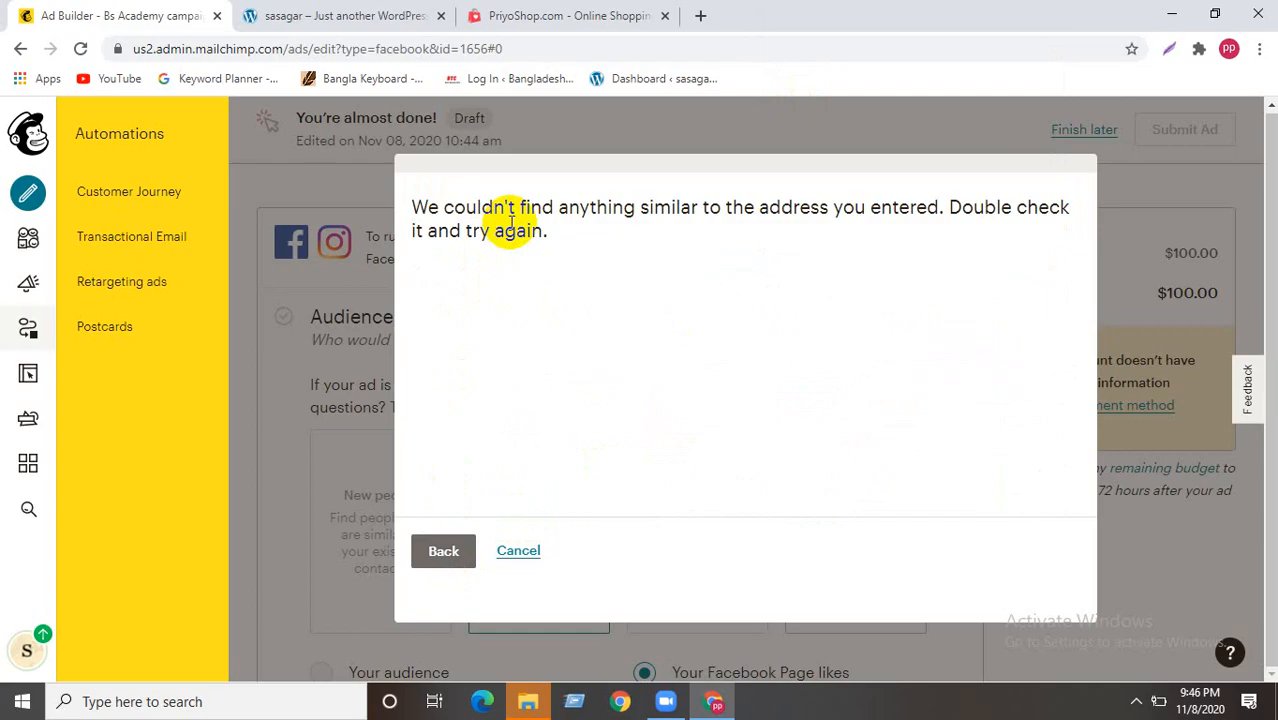
{"action": "left_click", "coordinate": [514, 552]}
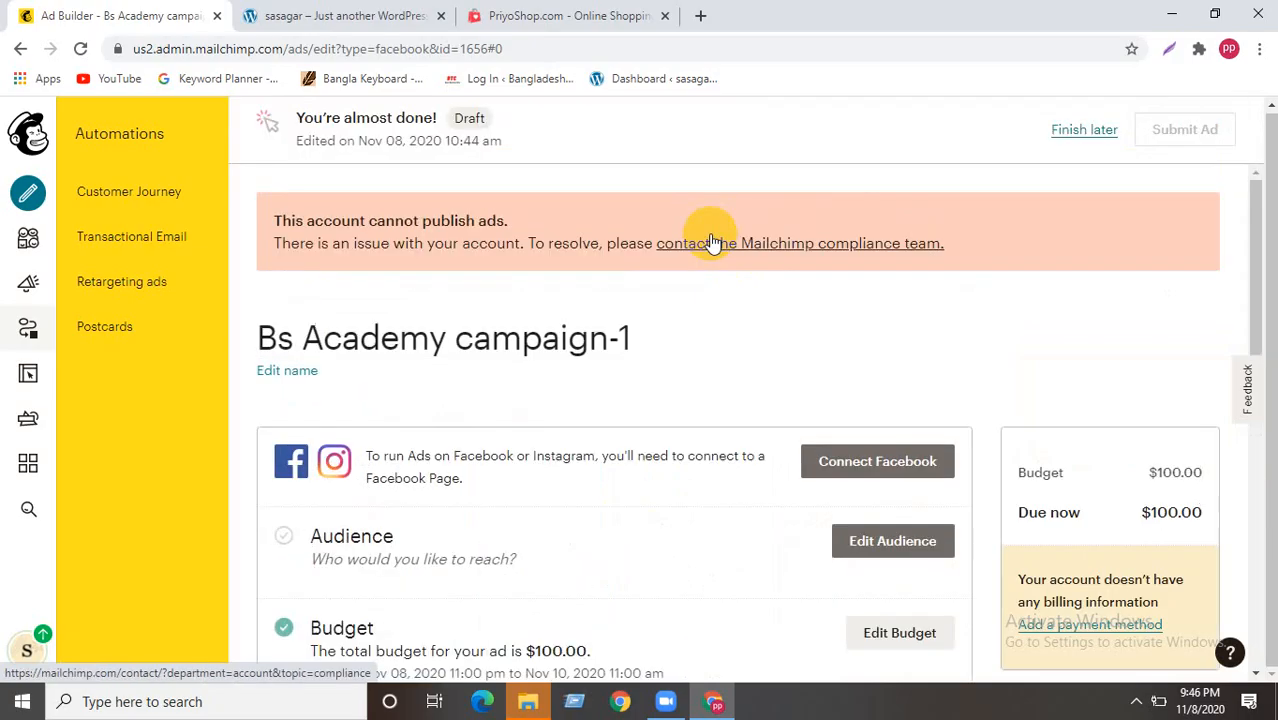
- Switch the ad preview to desktop layout and back to mobile
{"action": "scroll", "coordinate": [939, 399], "scroll_direction": "down", "scroll_amount": 1}
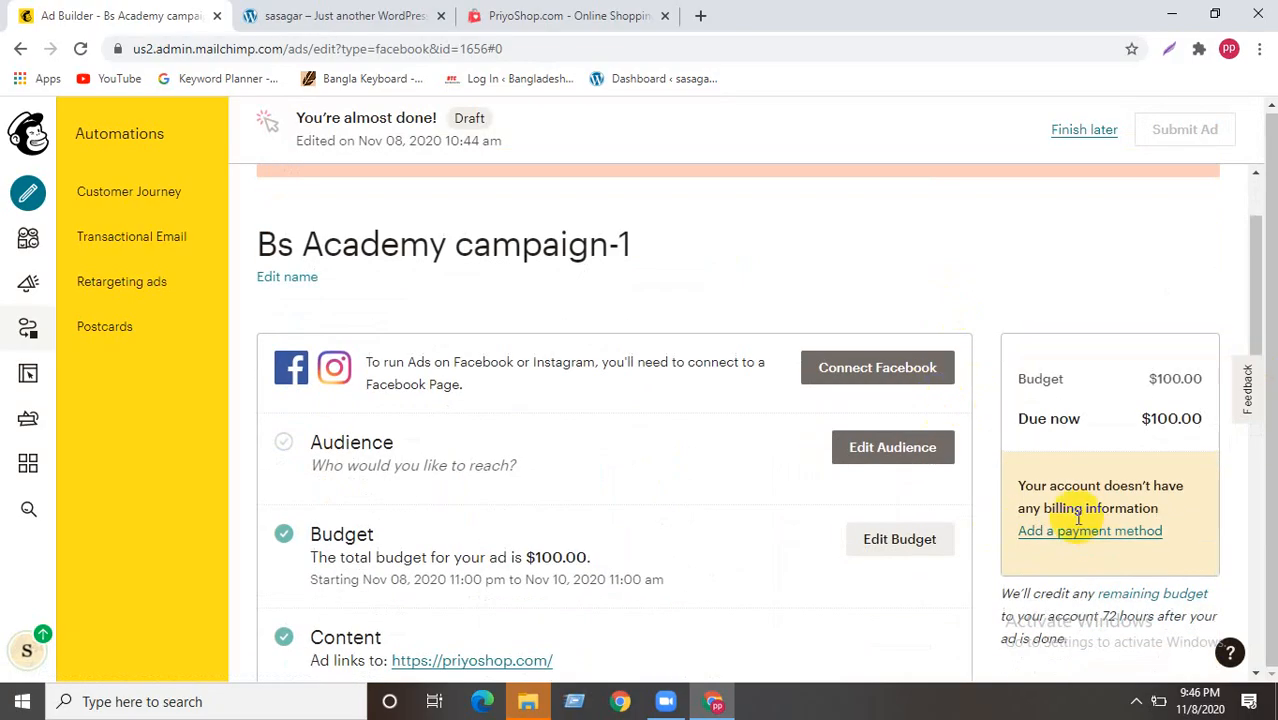
{"action": "scroll", "coordinate": [1054, 440], "scroll_direction": "down", "scroll_amount": 1}
{"action": "scroll", "coordinate": [1054, 428], "scroll_direction": "up", "scroll_amount": 2}
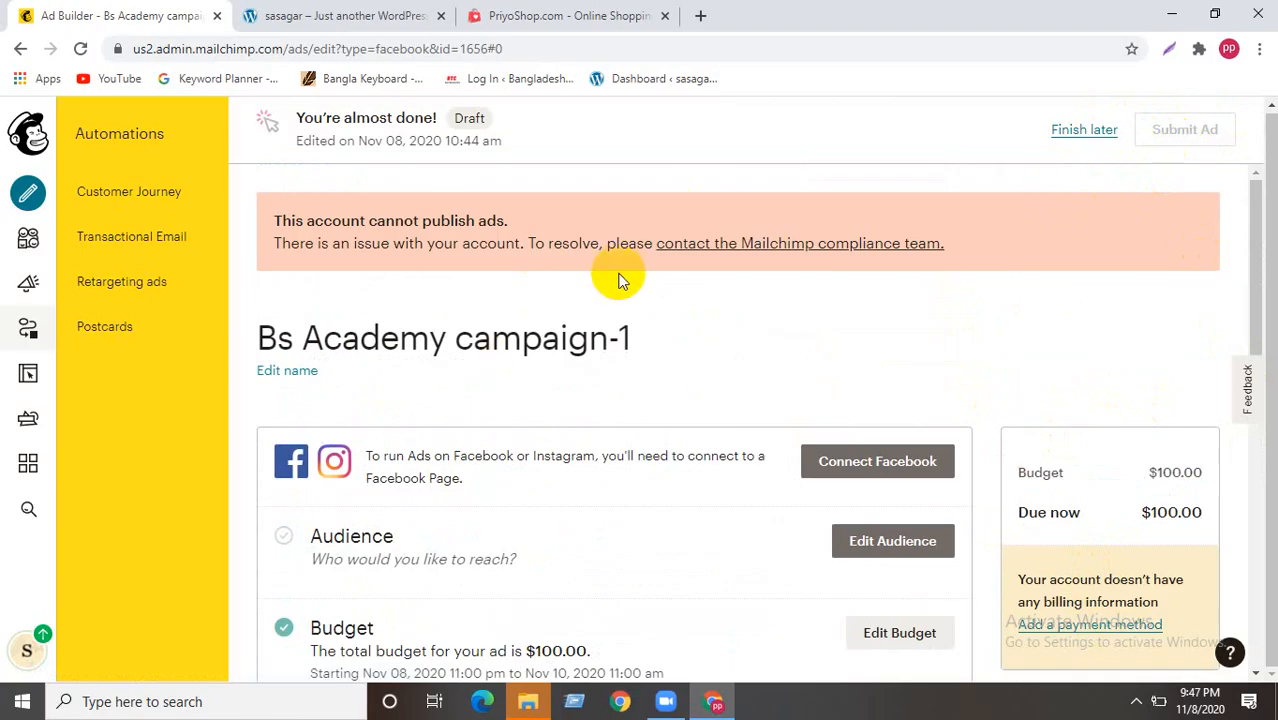
{"action": "scroll", "coordinate": [616, 277], "scroll_direction": "down", "scroll_amount": 10}
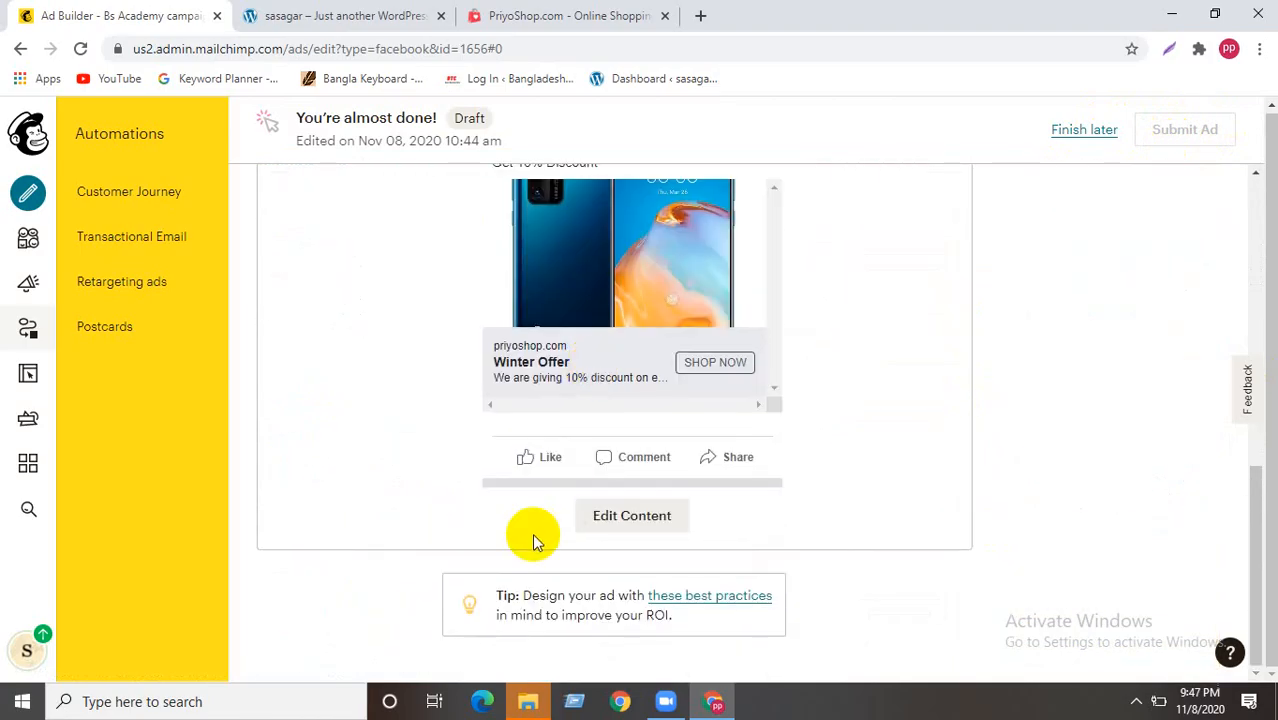
{"action": "scroll", "coordinate": [545, 455], "scroll_direction": "up", "scroll_amount": 2}
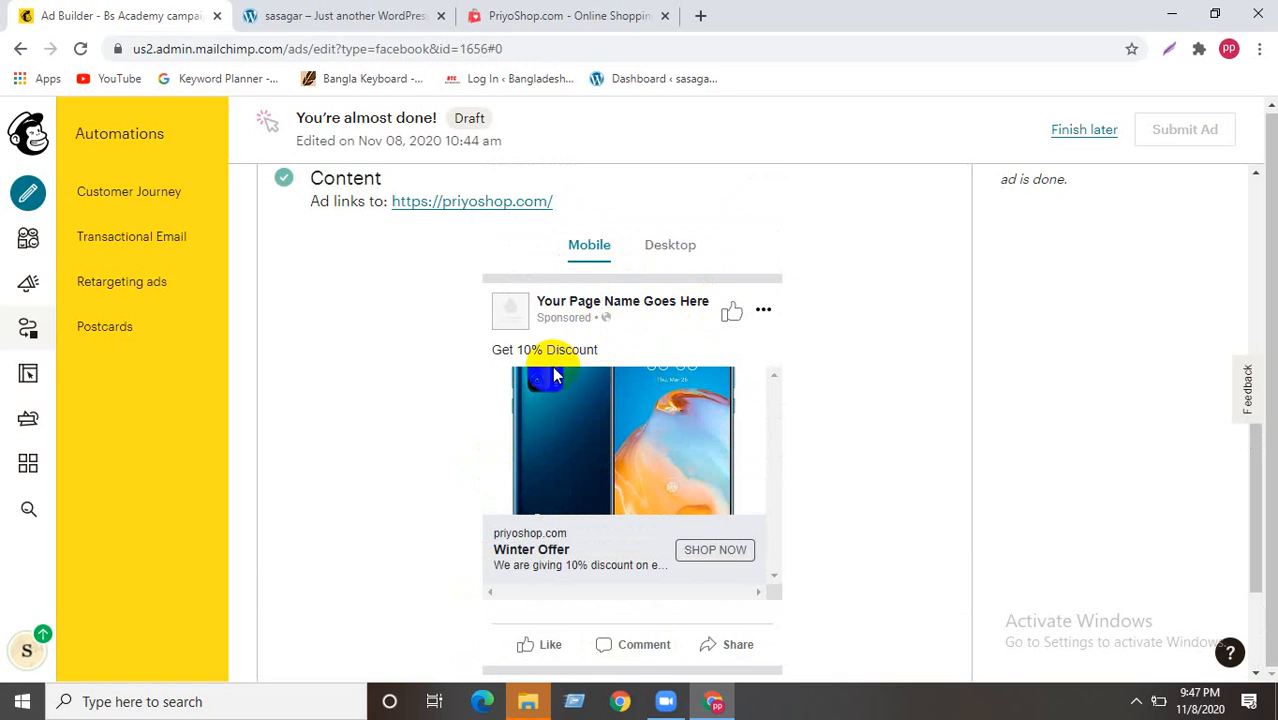
{"action": "scroll", "coordinate": [555, 375], "scroll_direction": "up", "scroll_amount": 1}
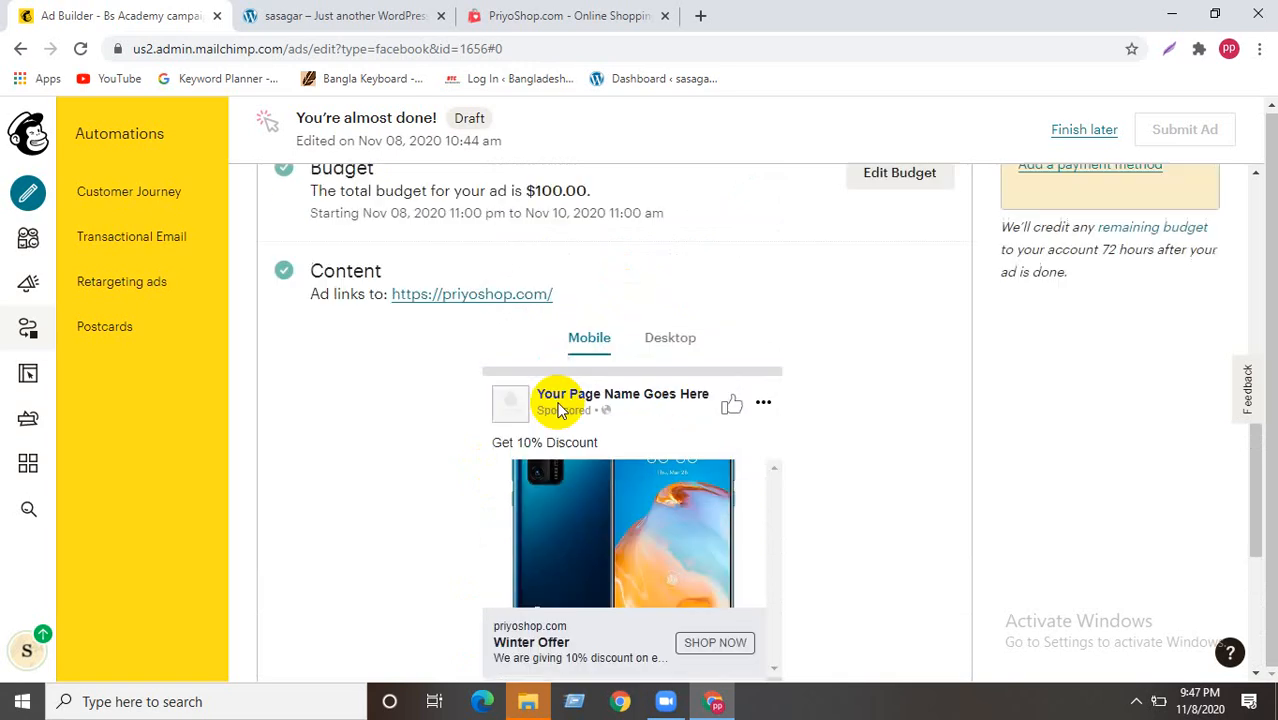
{"action": "left_click", "coordinate": [598, 345]}
{"action": "left_click", "coordinate": [598, 345]}
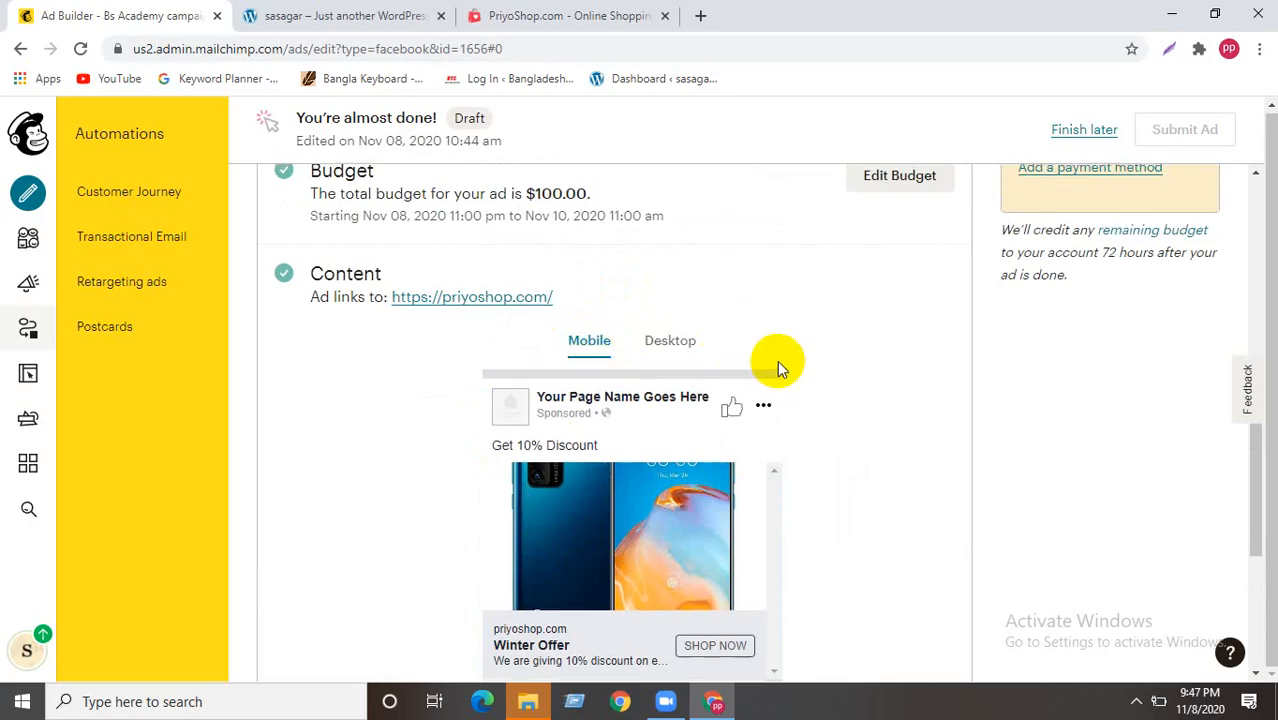
{"action": "scroll", "coordinate": [790, 365], "scroll_direction": "up", "scroll_amount": 2}
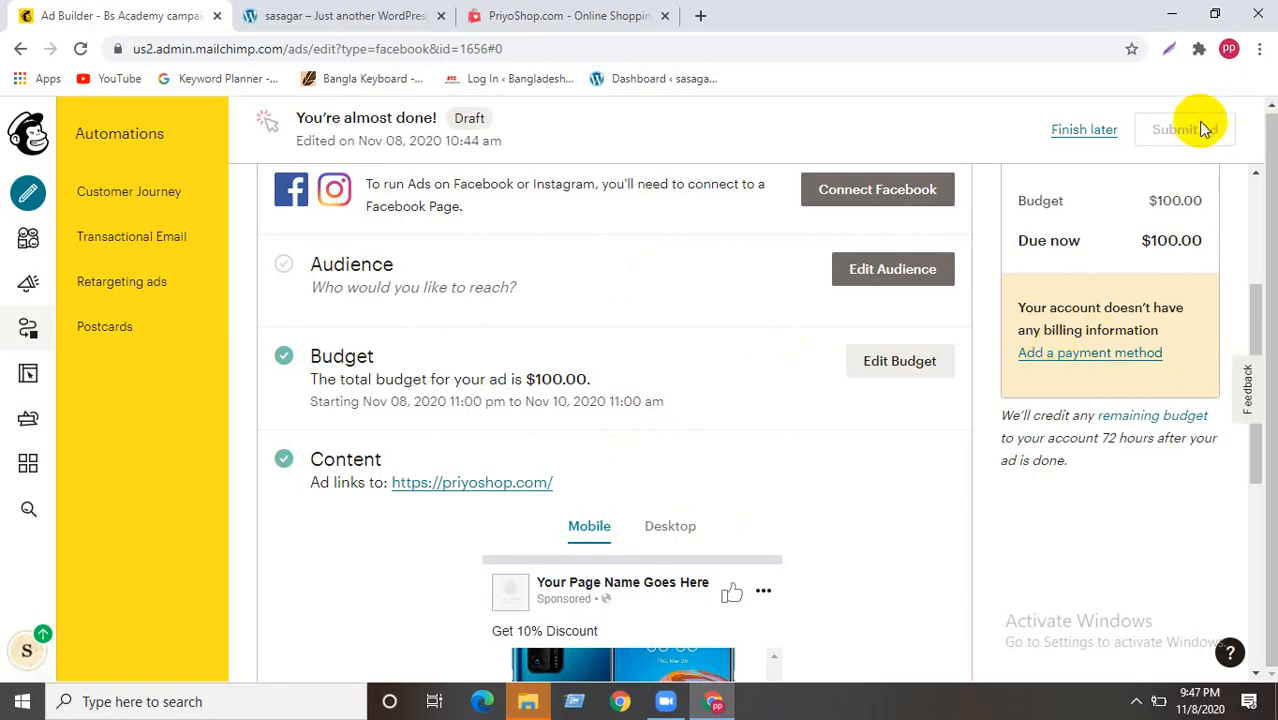
{"action": "scroll", "coordinate": [845, 398], "scroll_direction": "down", "scroll_amount": 3}
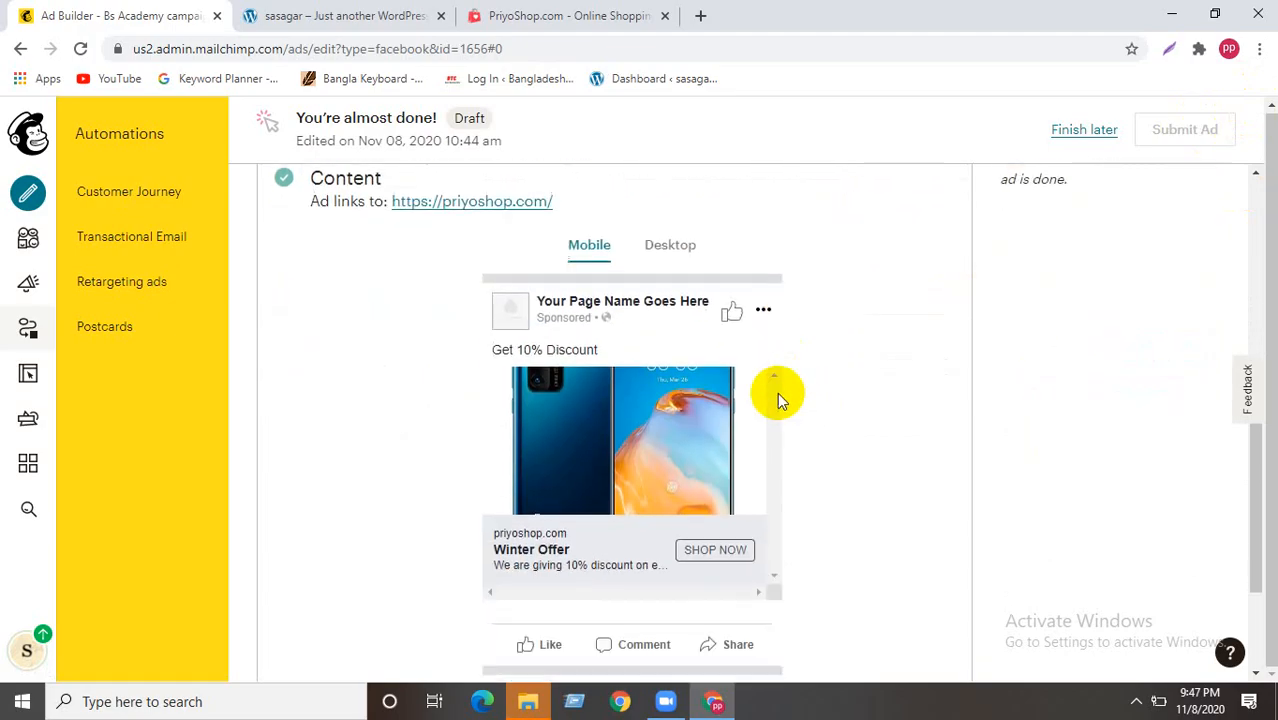
- Recheck the desktop preview, return to mobile, and save the ad as a draft with Finish later
{"action": "left_click", "coordinate": [668, 246]}
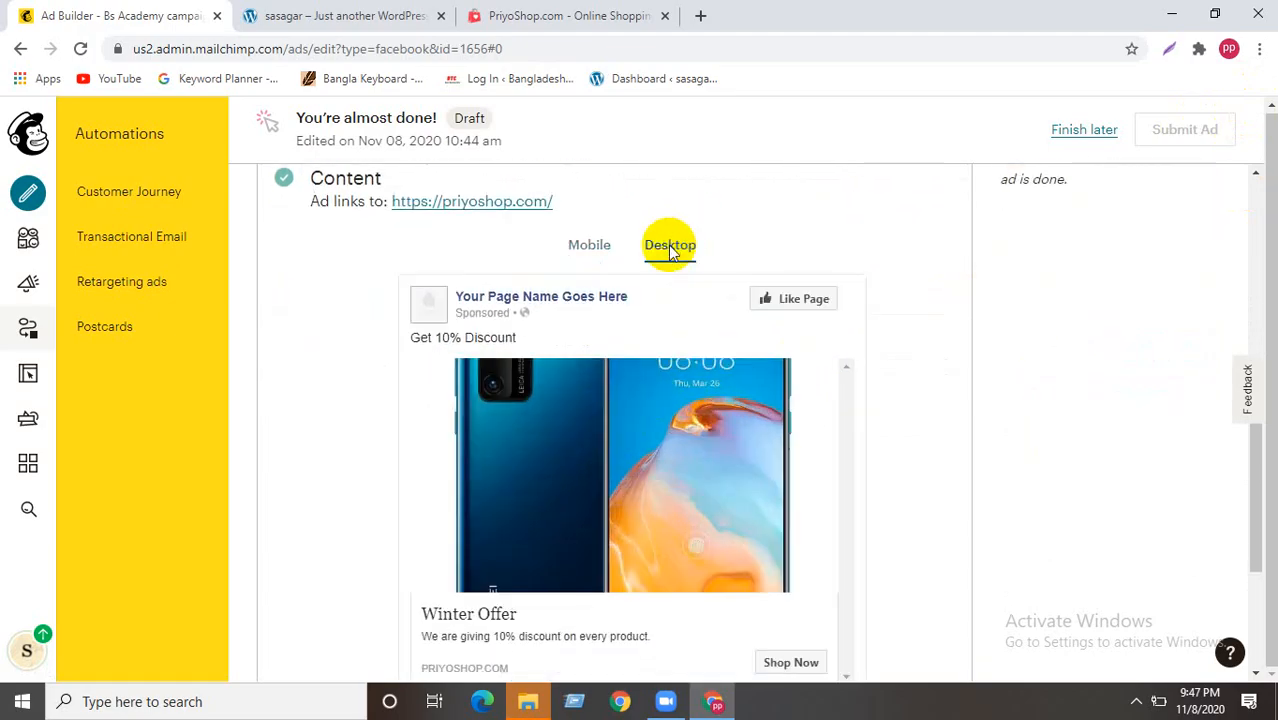
{"action": "scroll", "coordinate": [492, 385], "scroll_direction": "down", "scroll_amount": 2}
{"action": "scroll", "coordinate": [492, 385], "scroll_direction": "down", "scroll_amount": 1}
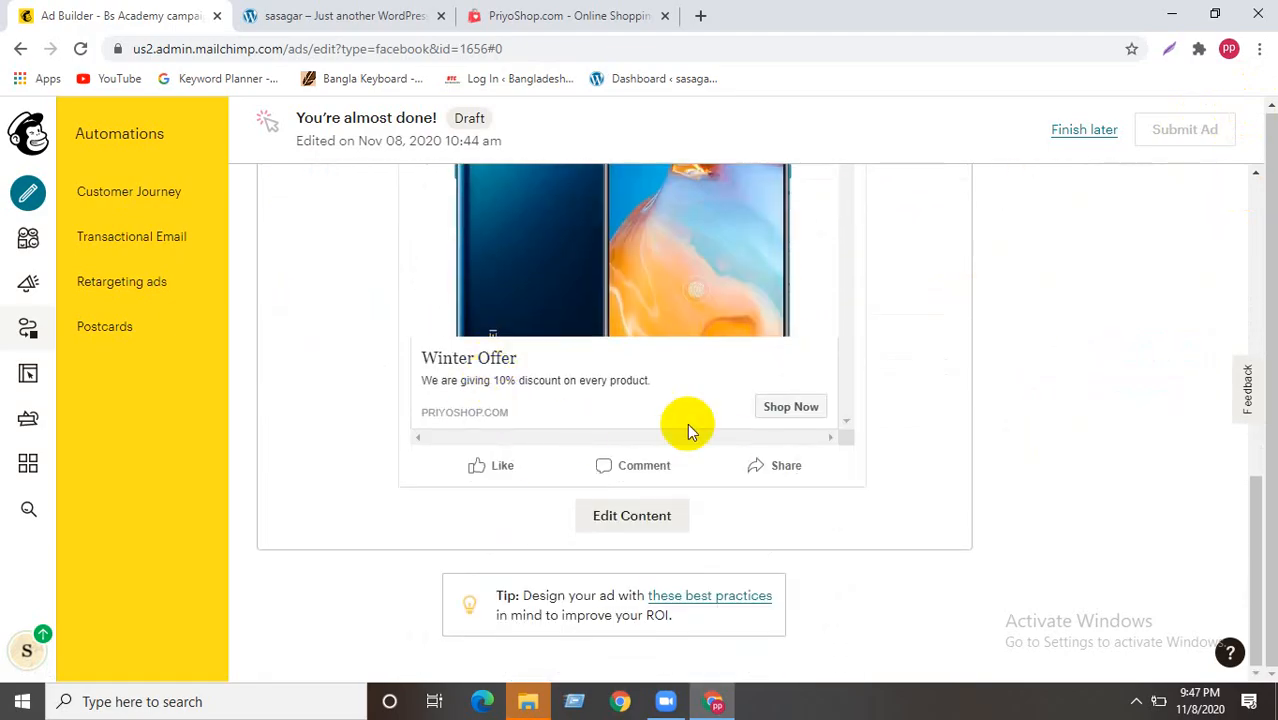
{"action": "scroll", "coordinate": [412, 414], "scroll_direction": "up", "scroll_amount": 3}
{"action": "left_click", "coordinate": [590, 268]}
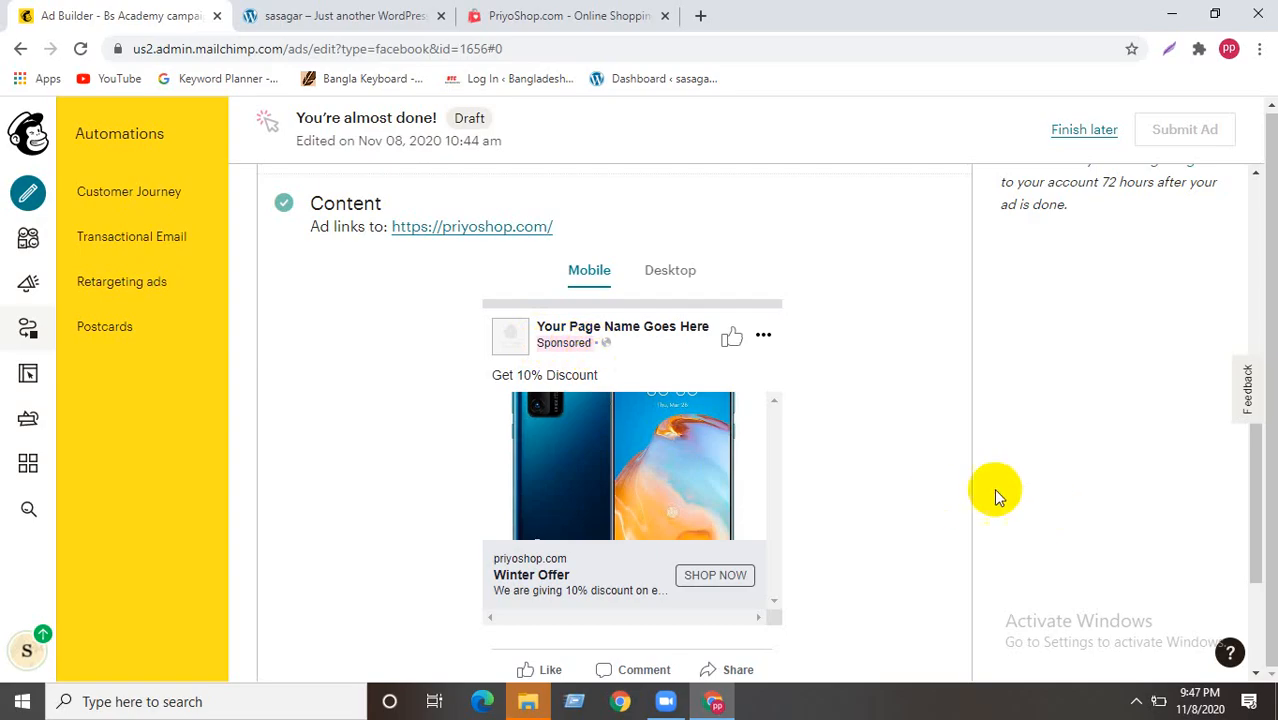
{"action": "scroll", "coordinate": [775, 475], "scroll_direction": "down", "scroll_amount": 2}
{"action": "scroll", "coordinate": [775, 475], "scroll_direction": "up", "scroll_amount": 10}
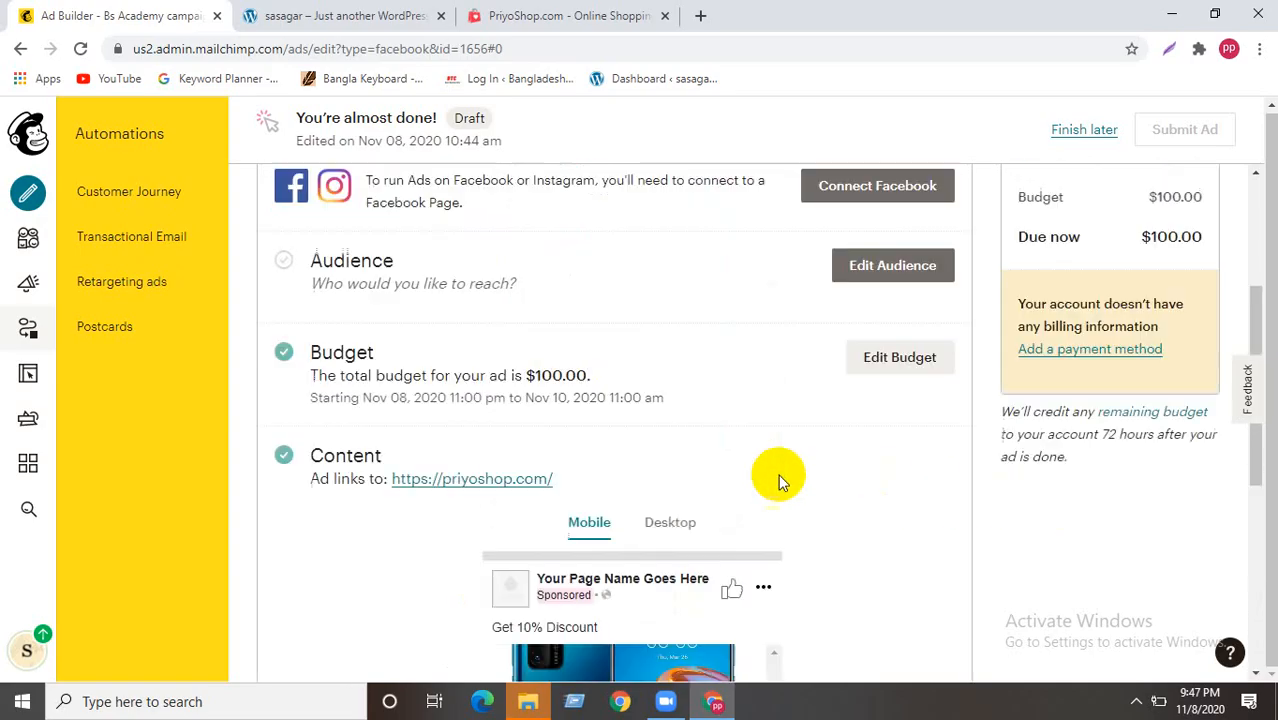
{"action": "left_click", "coordinate": [1068, 129]}
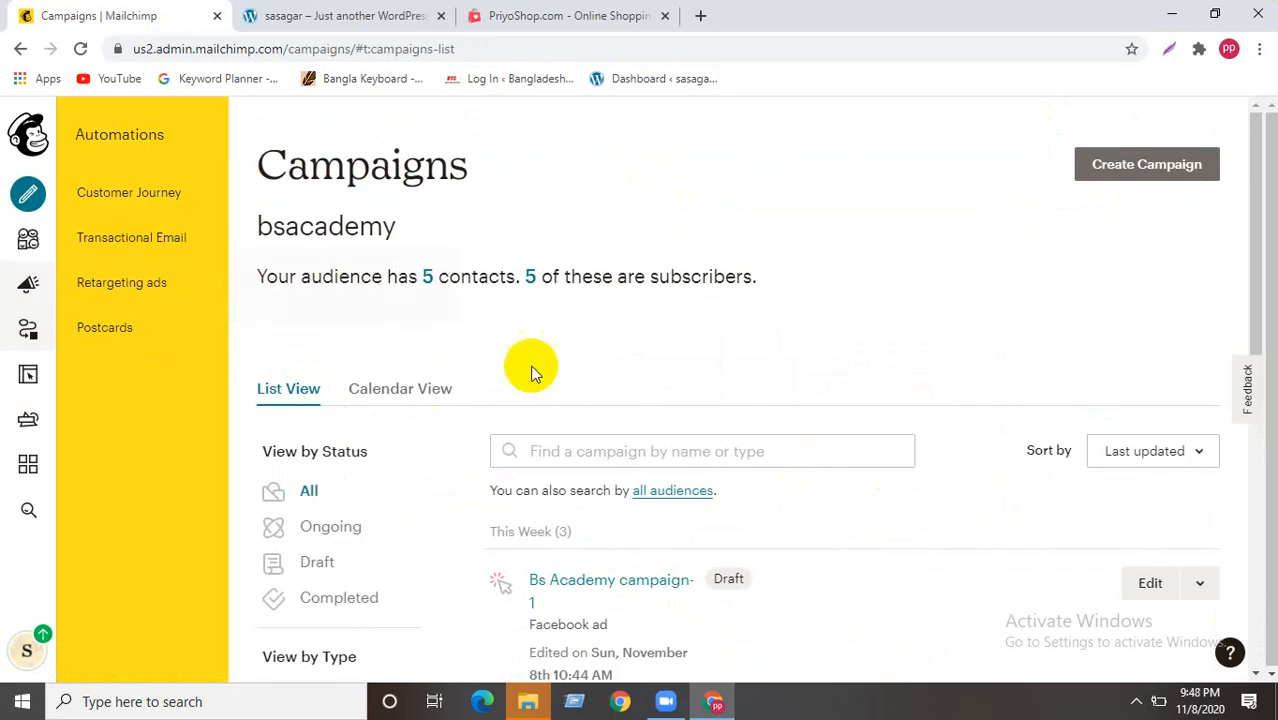
{"action": "scroll", "coordinate": [314, 399], "scroll_direction": "down", "scroll_amount": 1}
{"action": "scroll", "coordinate": [760, 250], "scroll_direction": "up", "scroll_amount": 1}
{"action": "left_click", "coordinate": [1156, 166]}
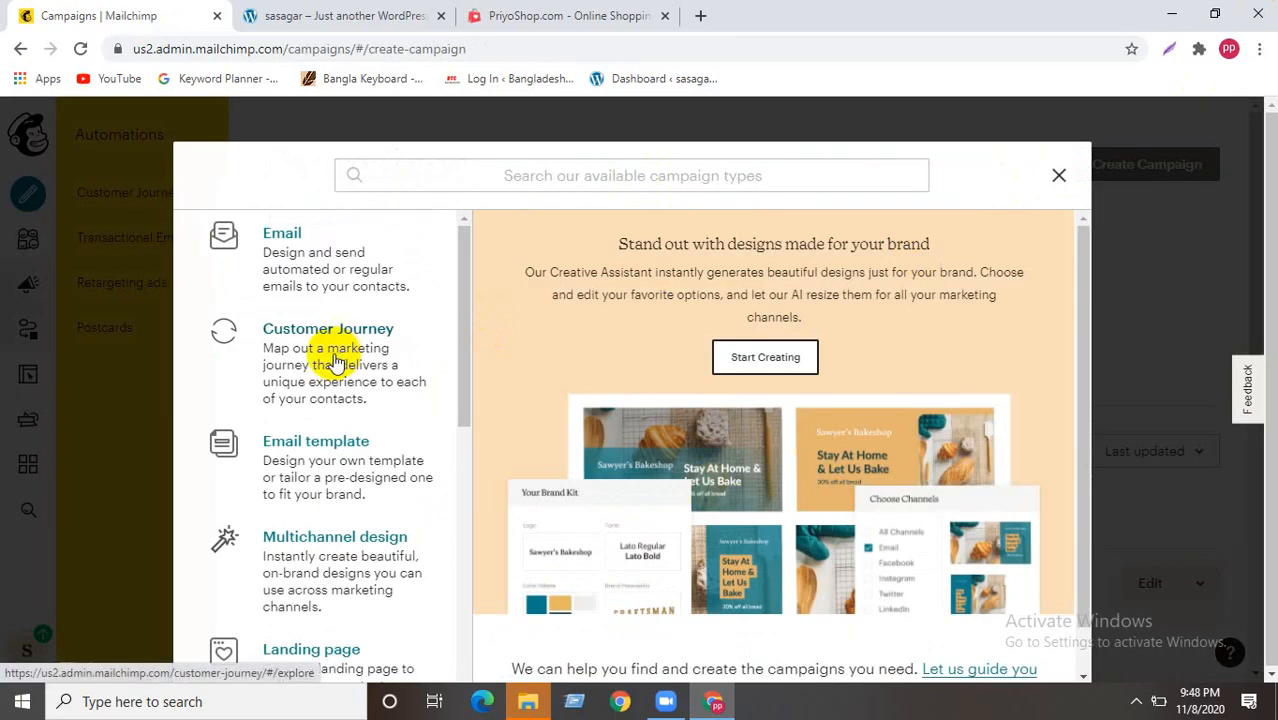
{"action": "scroll", "coordinate": [350, 335], "scroll_direction": "down", "scroll_amount": 1}
{"action": "scroll", "coordinate": [295, 480], "scroll_direction": "down", "scroll_amount": 3}
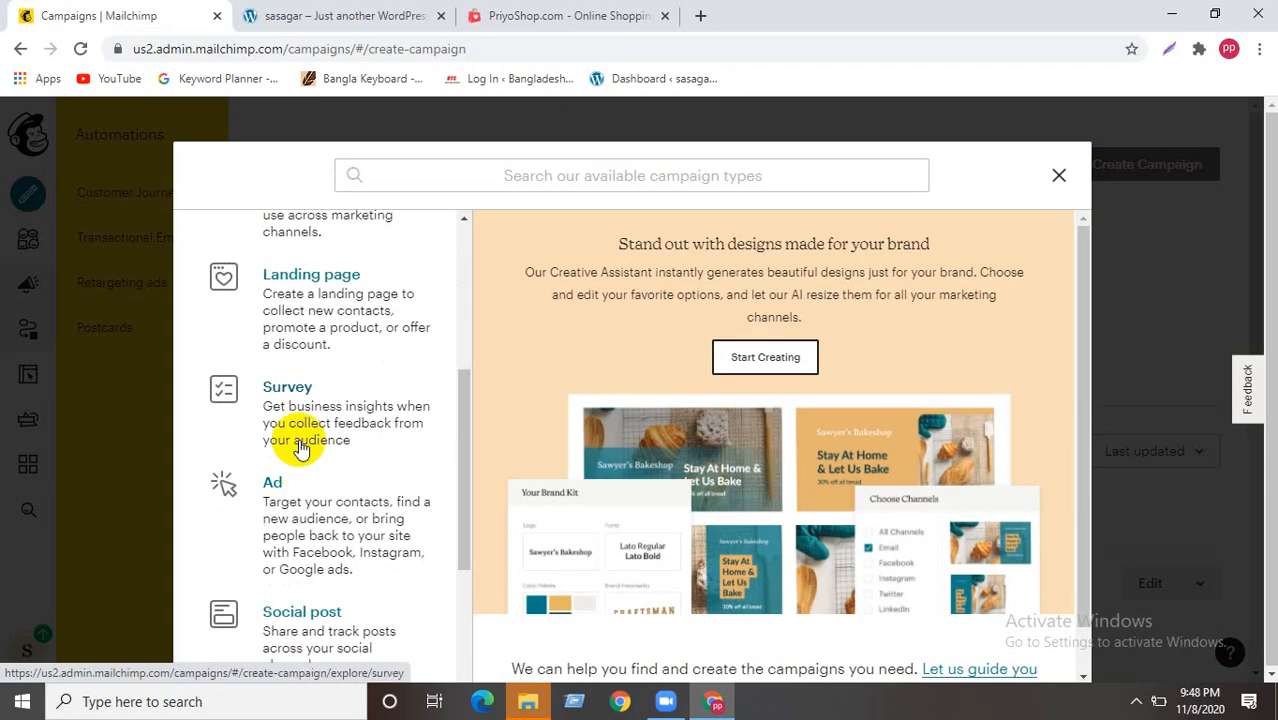
{"action": "left_click", "coordinate": [300, 503]}
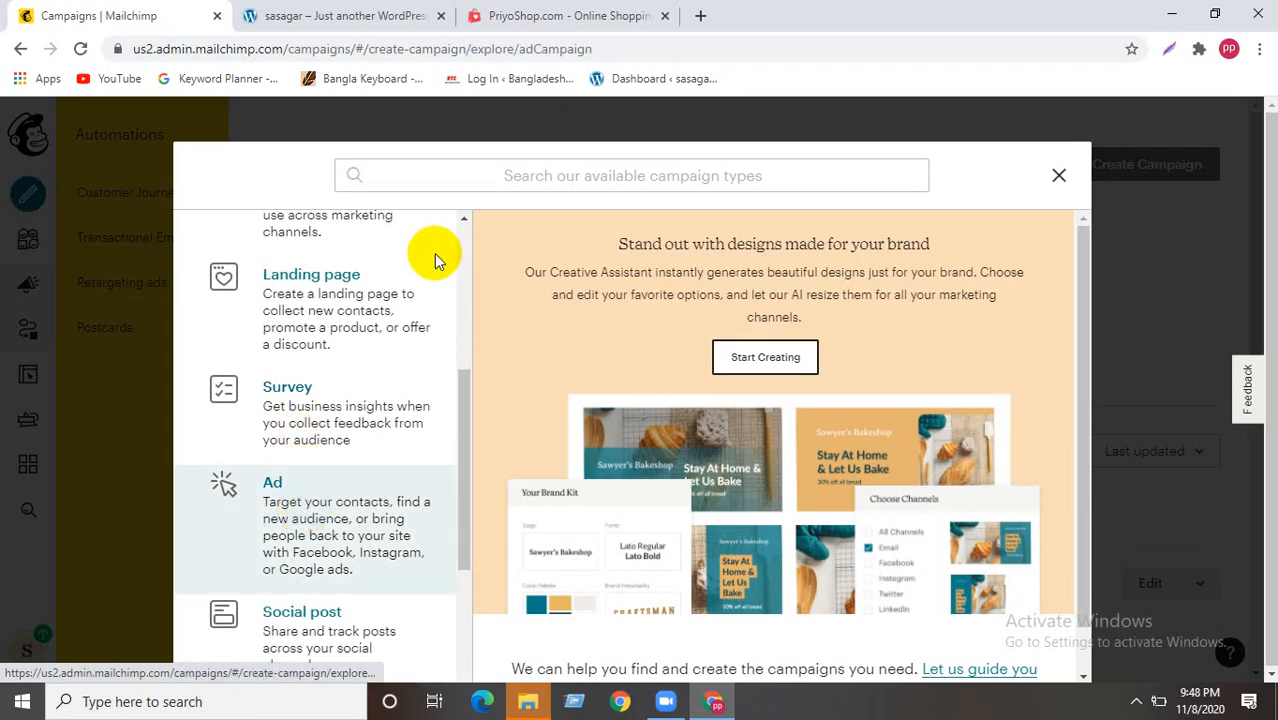
{"action": "left_click", "coordinate": [765, 357]}
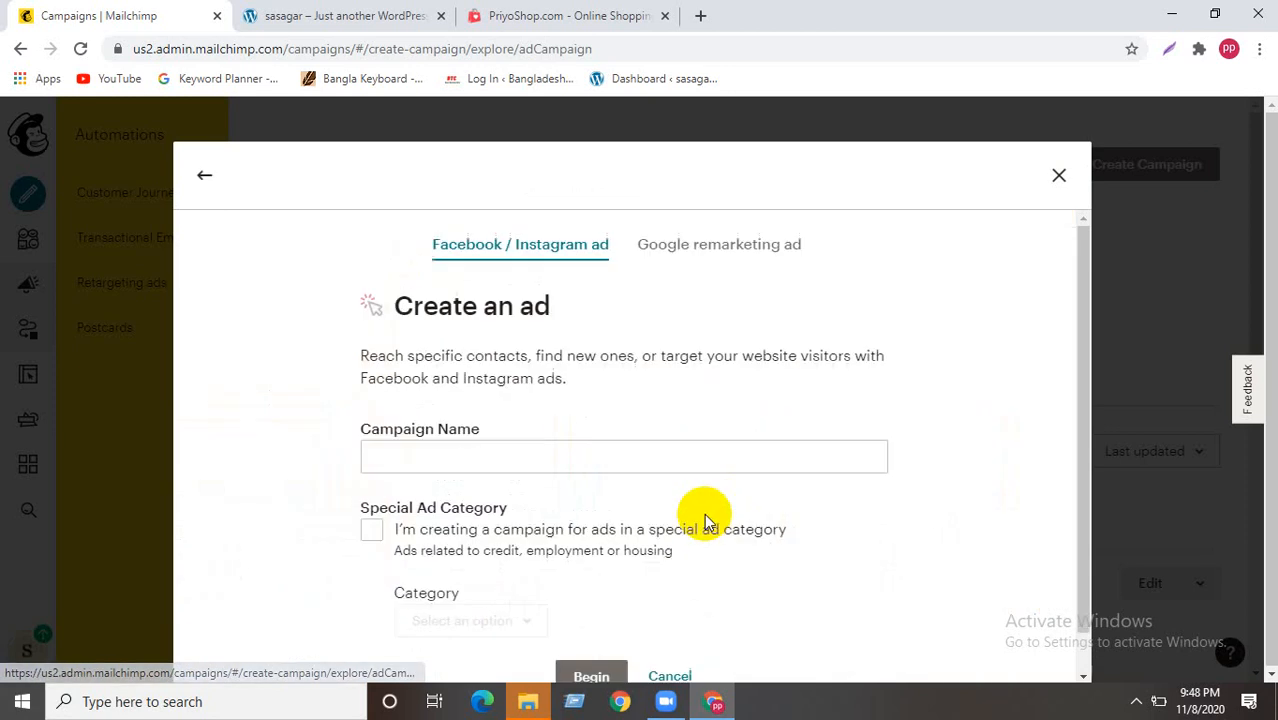
{"action": "scroll", "coordinate": [417, 494], "scroll_direction": "down", "scroll_amount": 1}
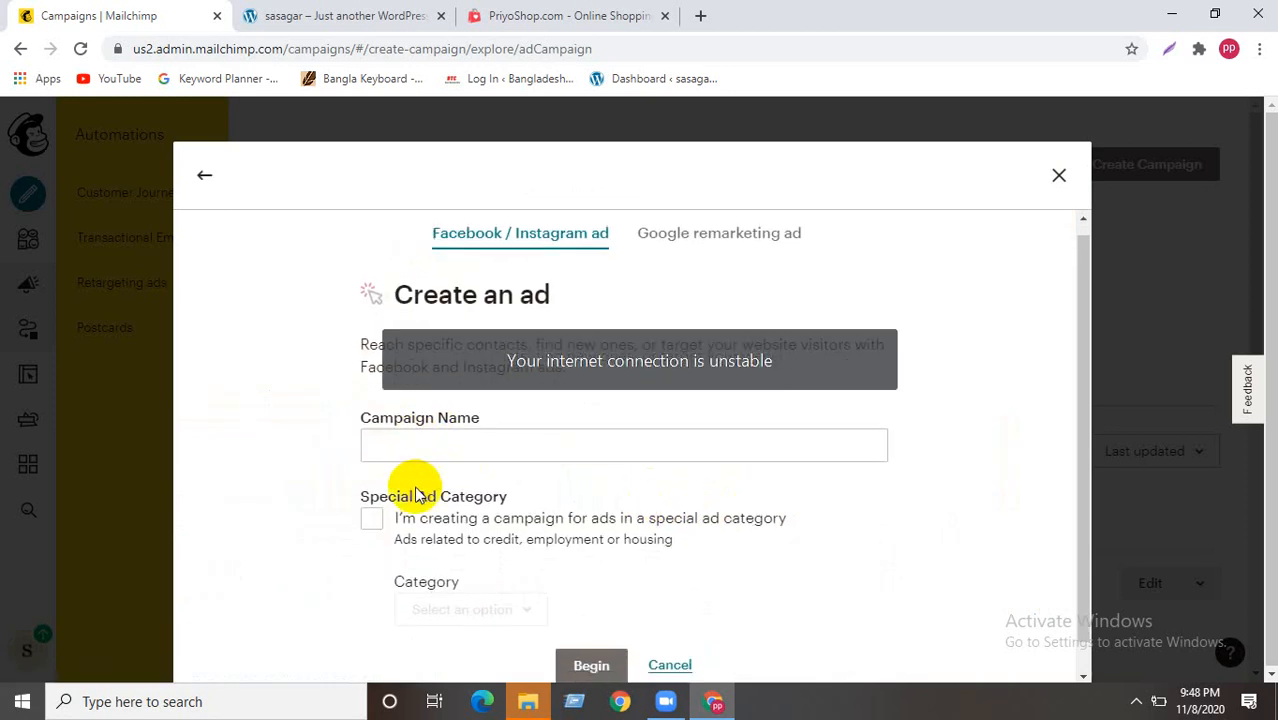
{"action": "scroll", "coordinate": [699, 460], "scroll_direction": "up", "scroll_amount": 1}
{"action": "left_click", "coordinate": [1058, 175]}
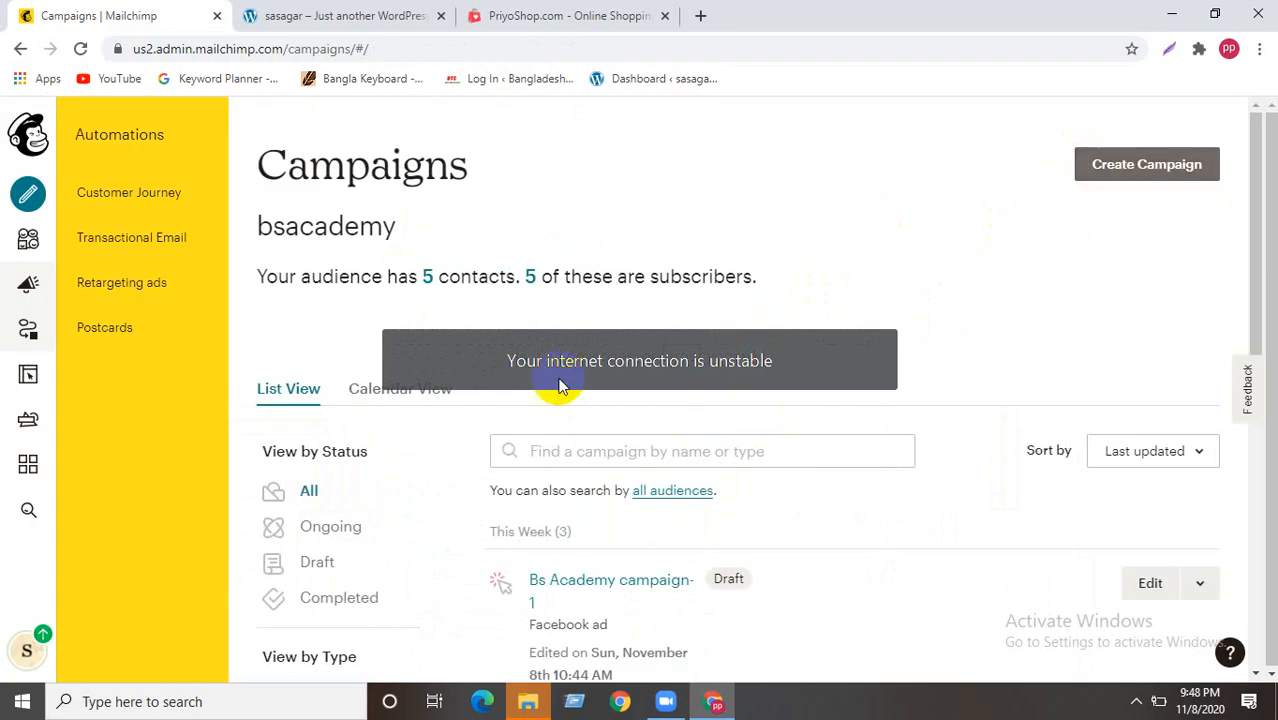
{"action": "scroll", "coordinate": [499, 508], "scroll_direction": "down", "scroll_amount": 4}
{"action": "scroll", "coordinate": [500, 515], "scroll_direction": "down", "scroll_amount": 1}
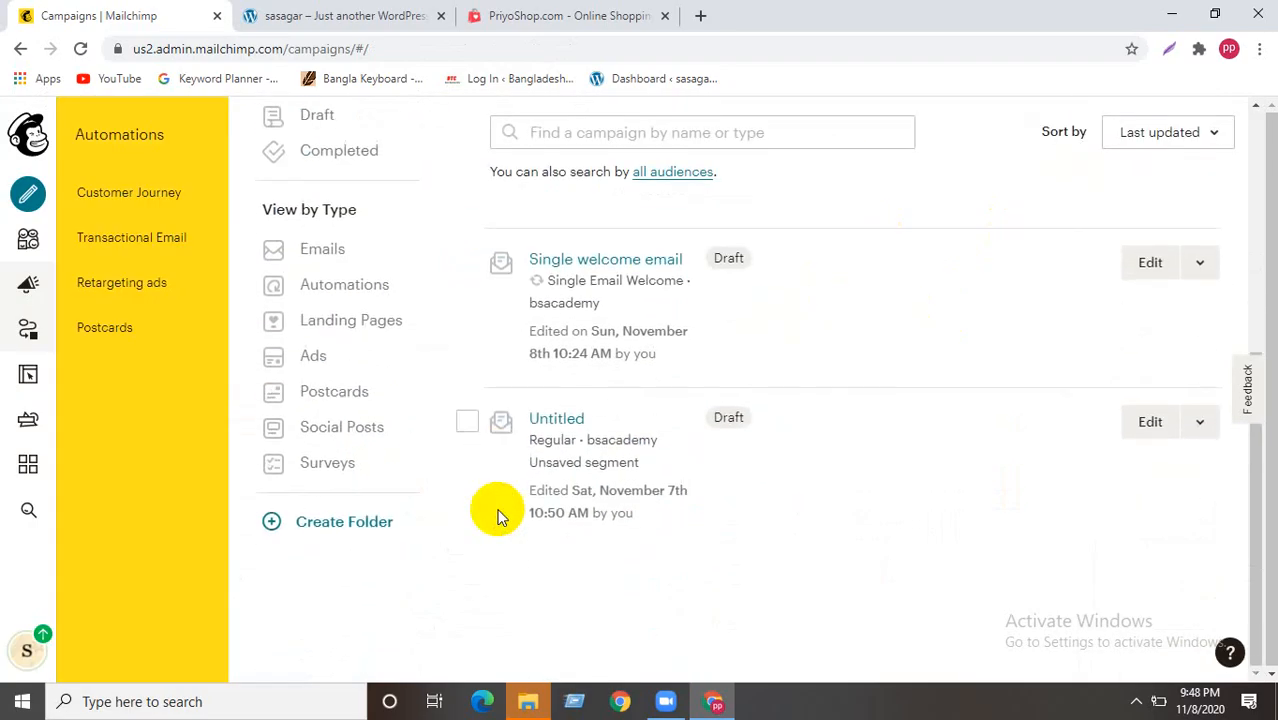
{"action": "scroll", "coordinate": [501, 517], "scroll_direction": "up", "scroll_amount": 5}
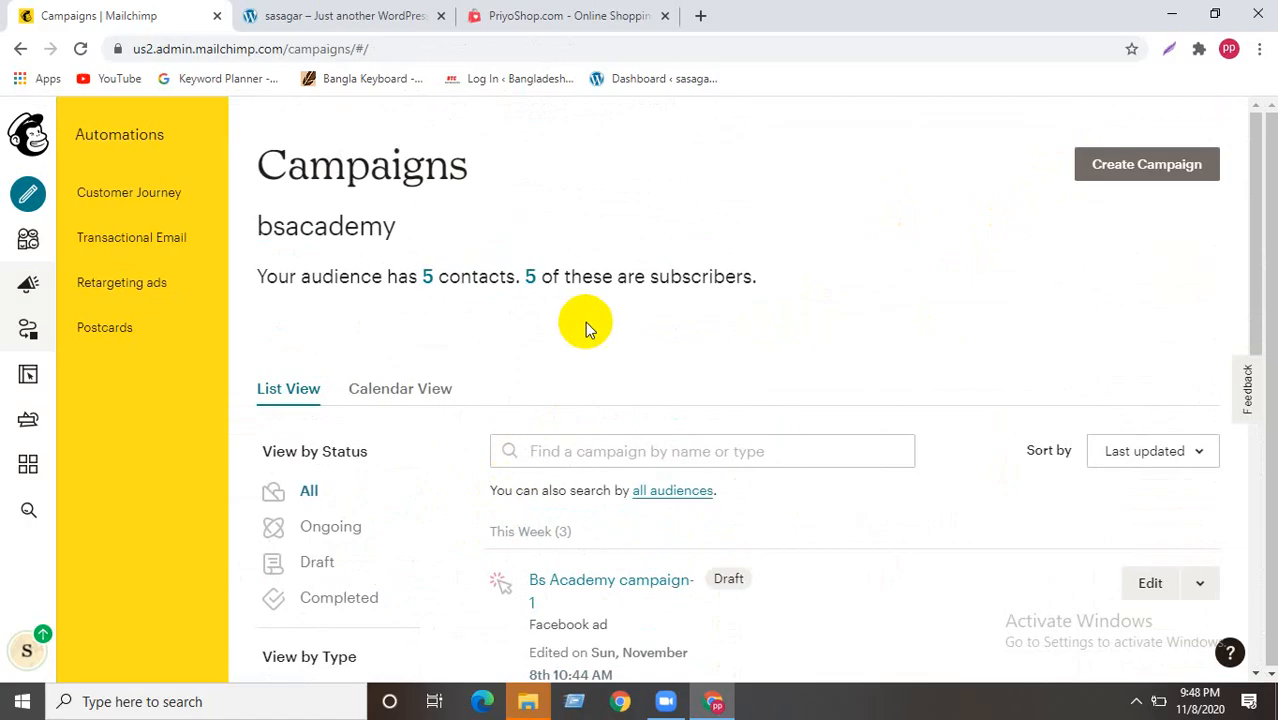
{"action": "left_click", "coordinate": [551, 450]}
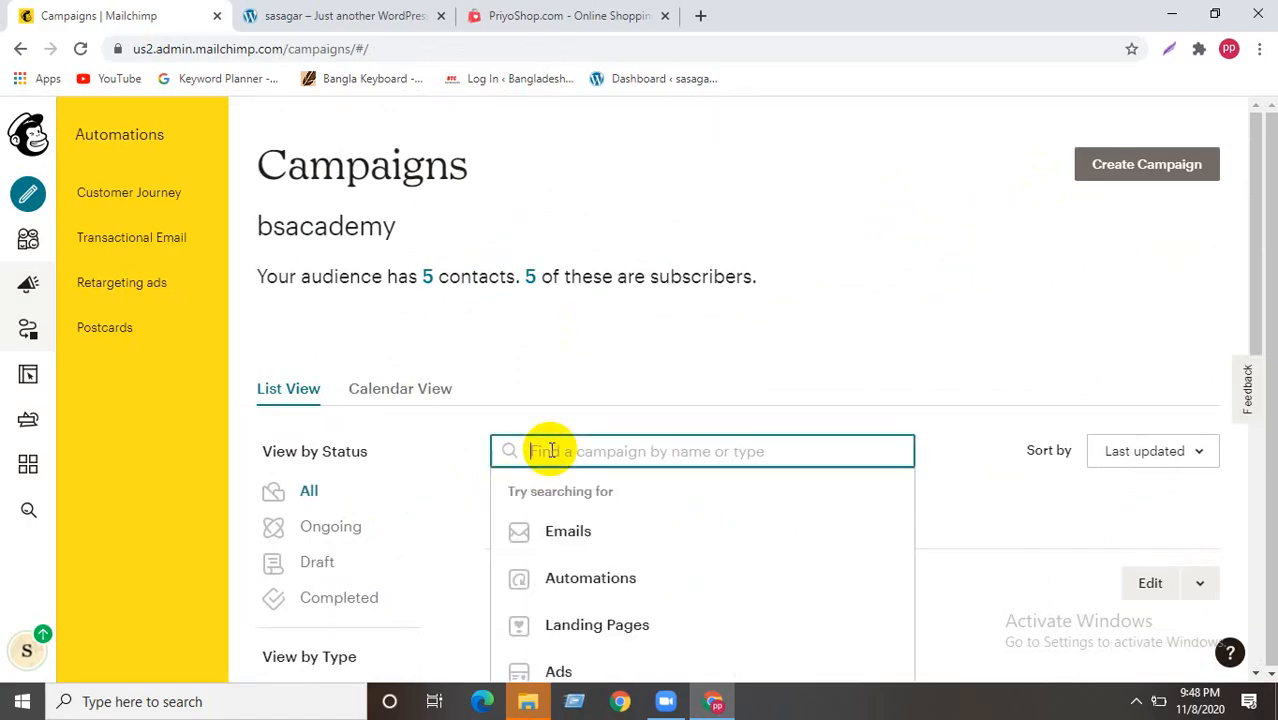
{"action": "left_click", "coordinate": [640, 329]}
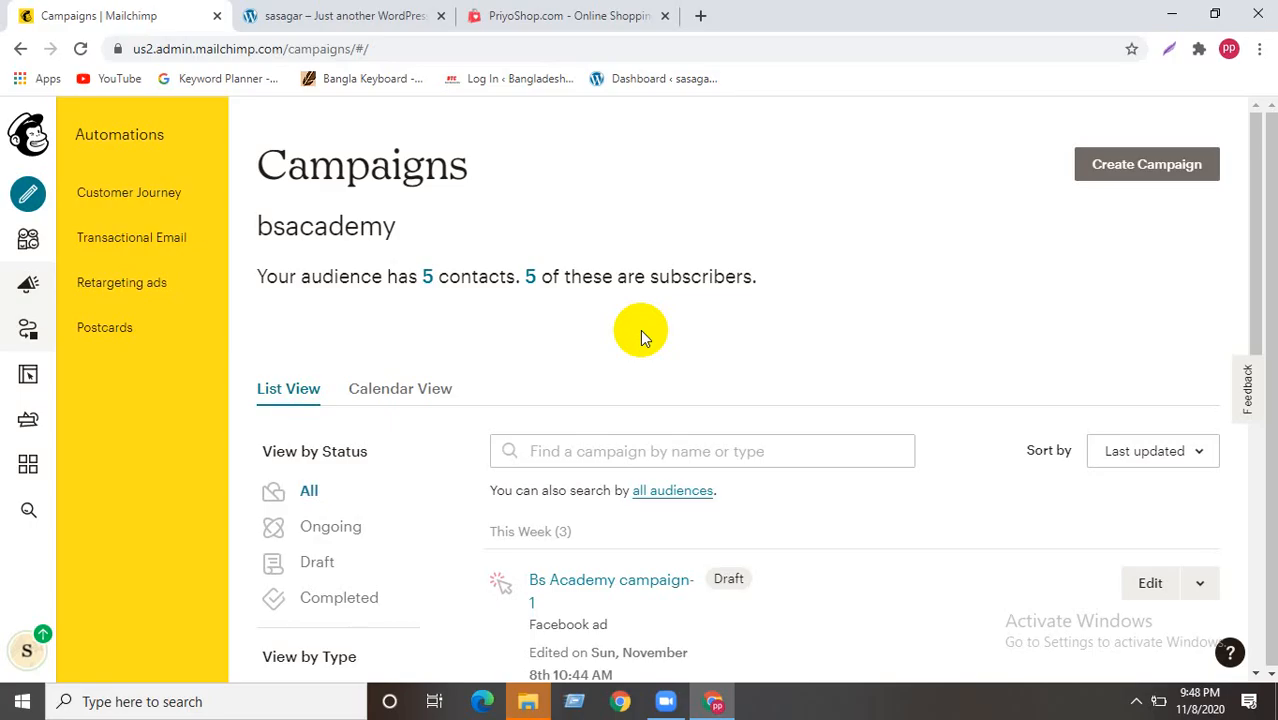
- Open Gmail in a new tab and close the WordPress and PriyoShop tabs
{"action": "left_click", "coordinate": [700, 15]}
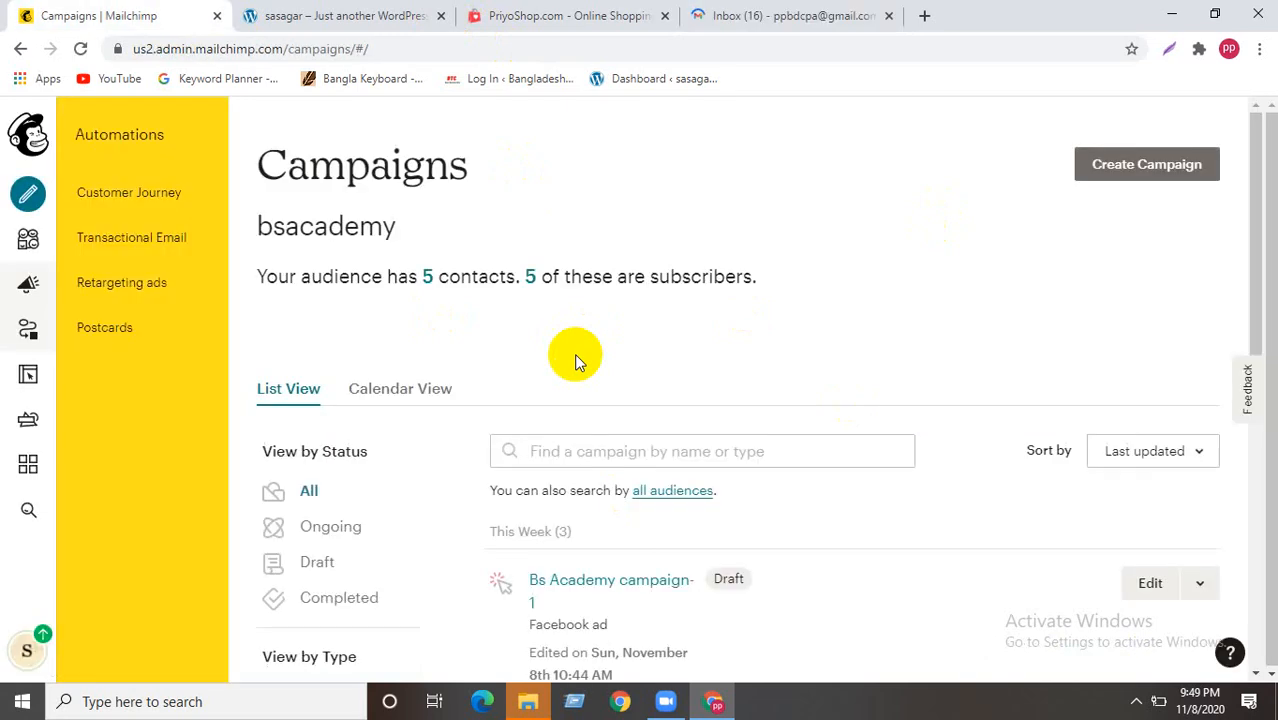
{"action": "left_click", "coordinate": [441, 17]}
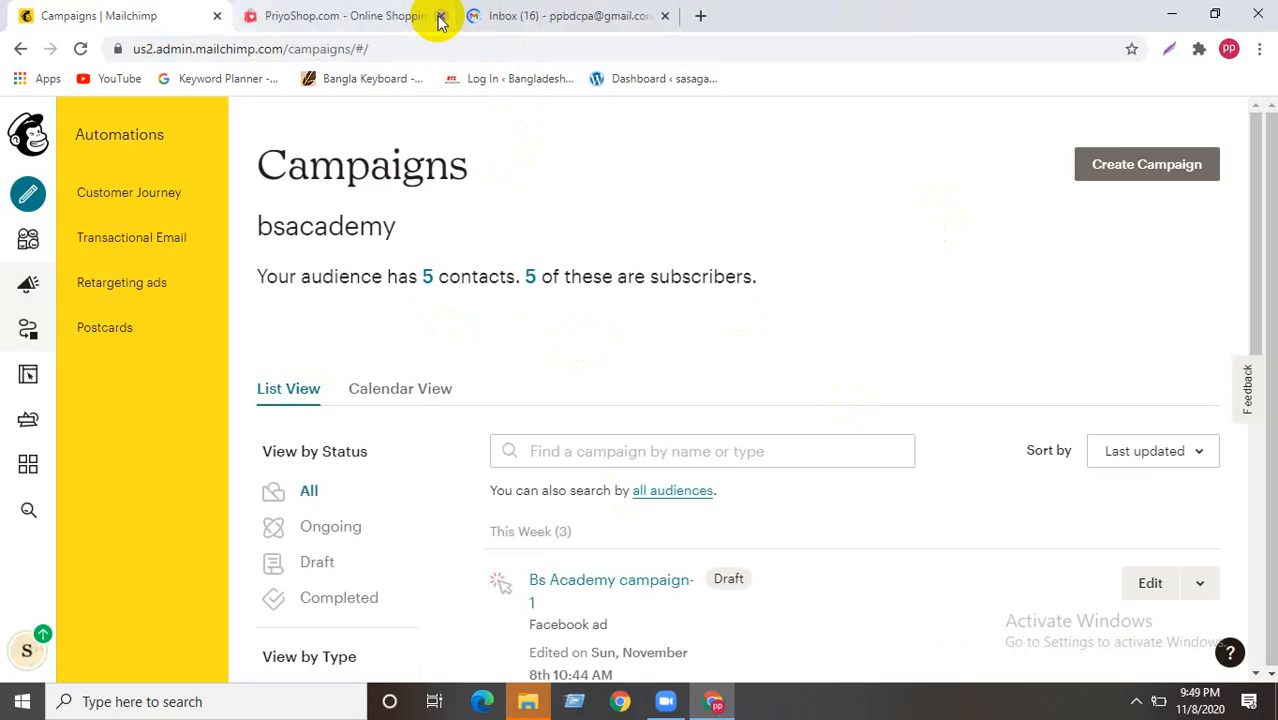
{"action": "left_click", "coordinate": [441, 17]}
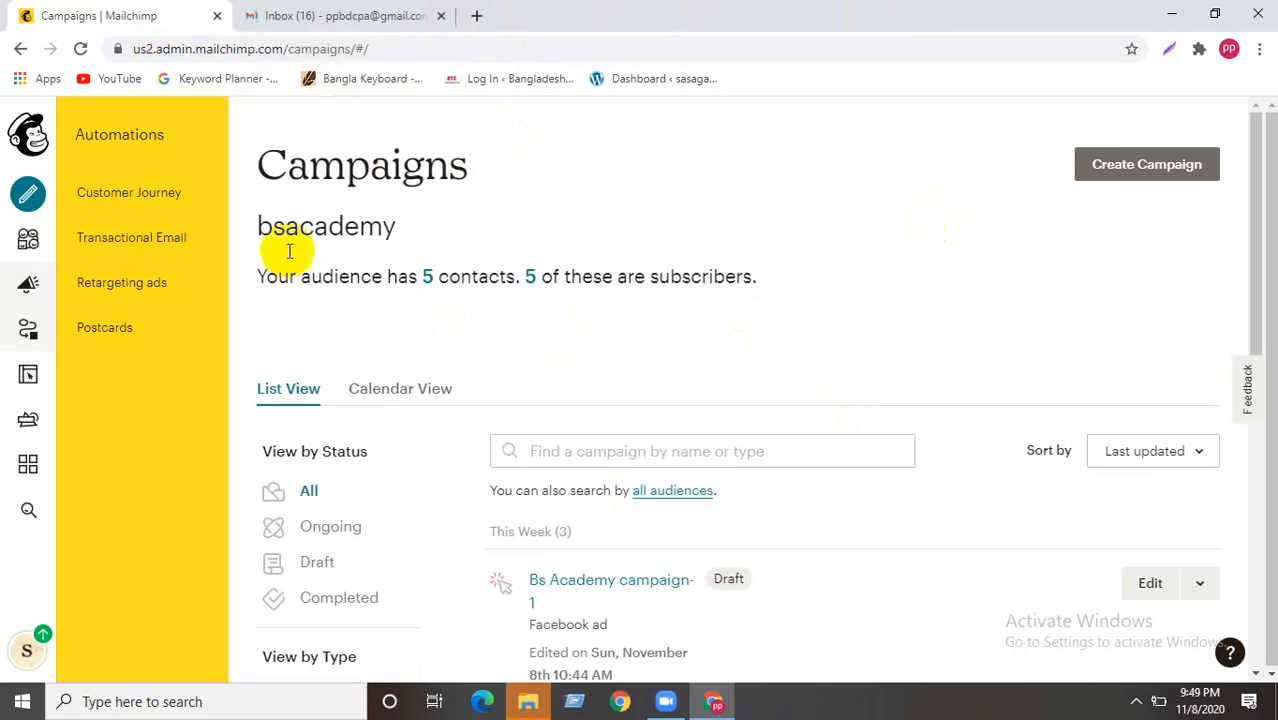
- Look over the Gmail inbox and Mailchimp Campaigns page, ending on the Gmail inbox
{"action": "left_click", "coordinate": [362, 18]}
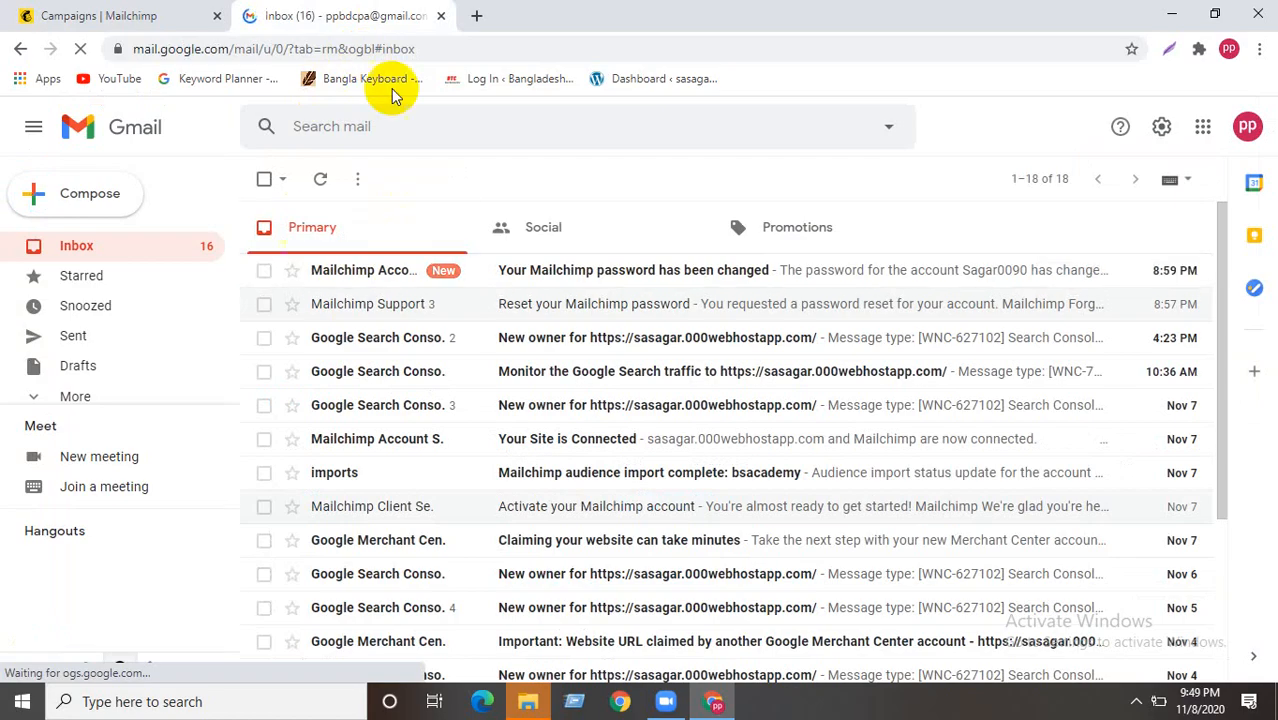
{"action": "left_click", "coordinate": [170, 14]}
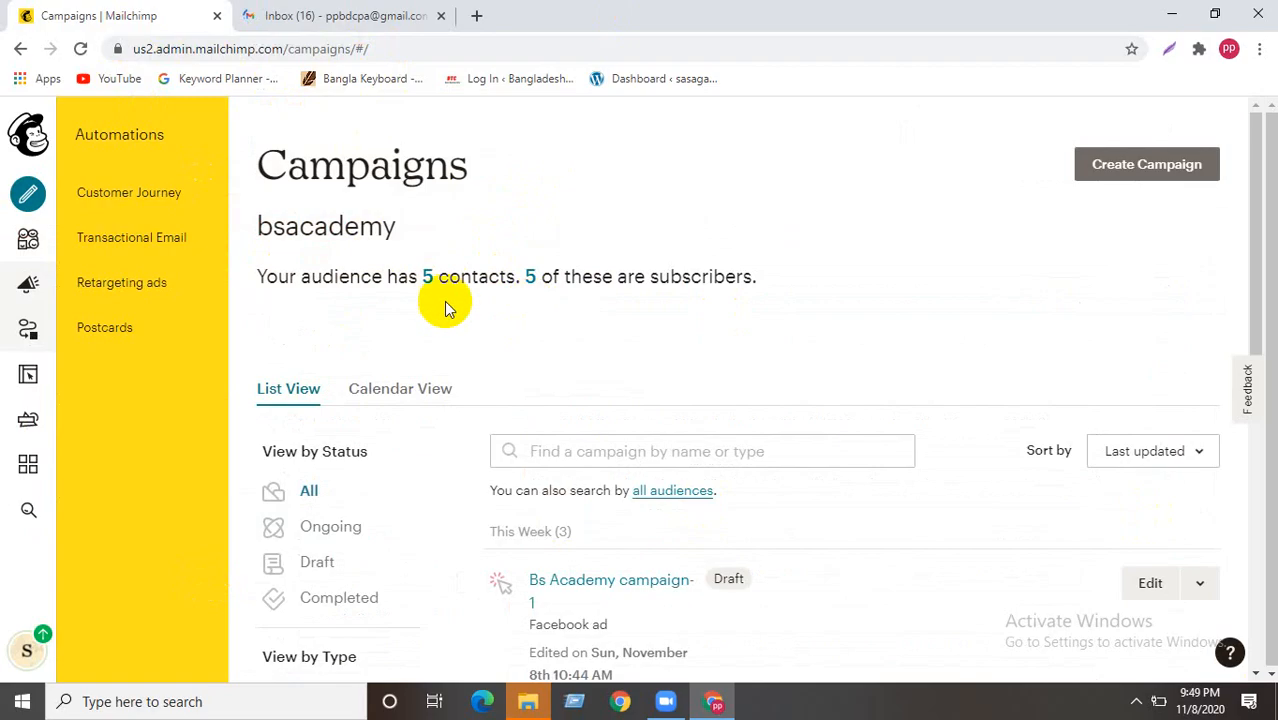
{"action": "scroll", "coordinate": [300, 400], "scroll_direction": "down", "scroll_amount": 4}
{"action": "scroll", "coordinate": [362, 442], "scroll_direction": "down", "scroll_amount": 1}
{"action": "scroll", "coordinate": [365, 422], "scroll_direction": "up", "scroll_amount": 5}
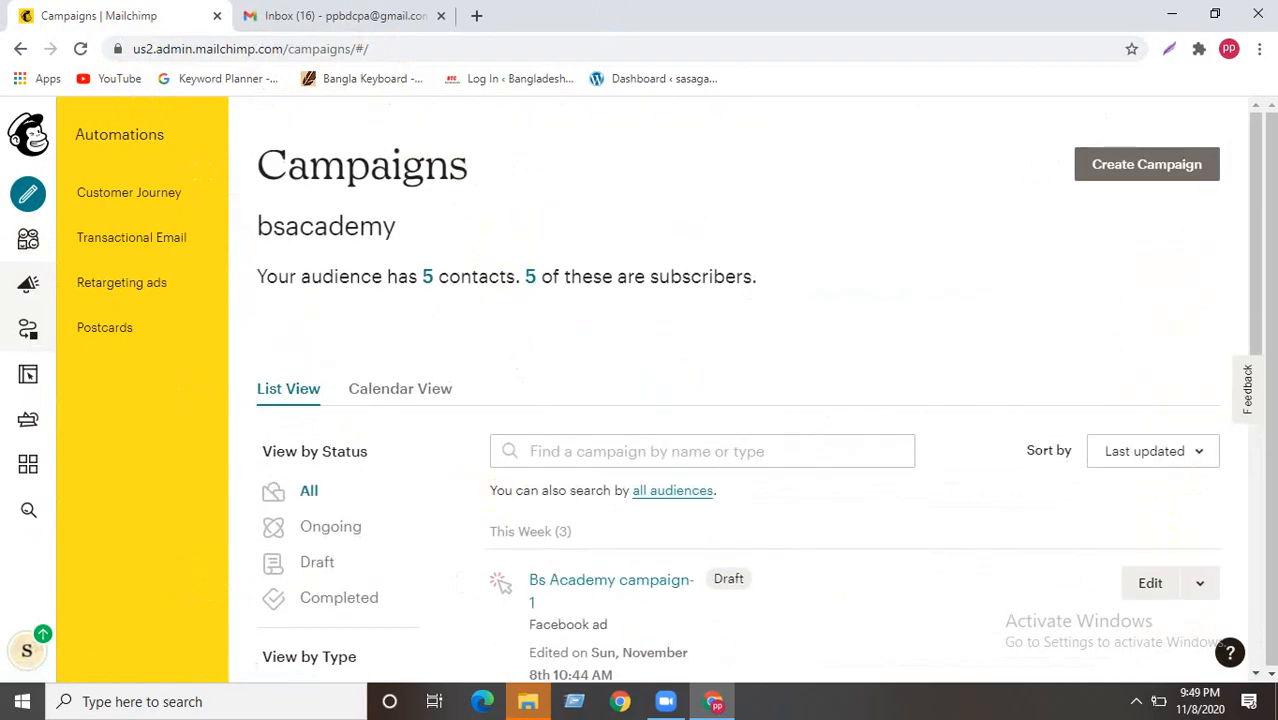
{"action": "scroll", "coordinate": [608, 486], "scroll_direction": "down", "scroll_amount": 5}
{"action": "scroll", "coordinate": [607, 489], "scroll_direction": "up", "scroll_amount": 5}
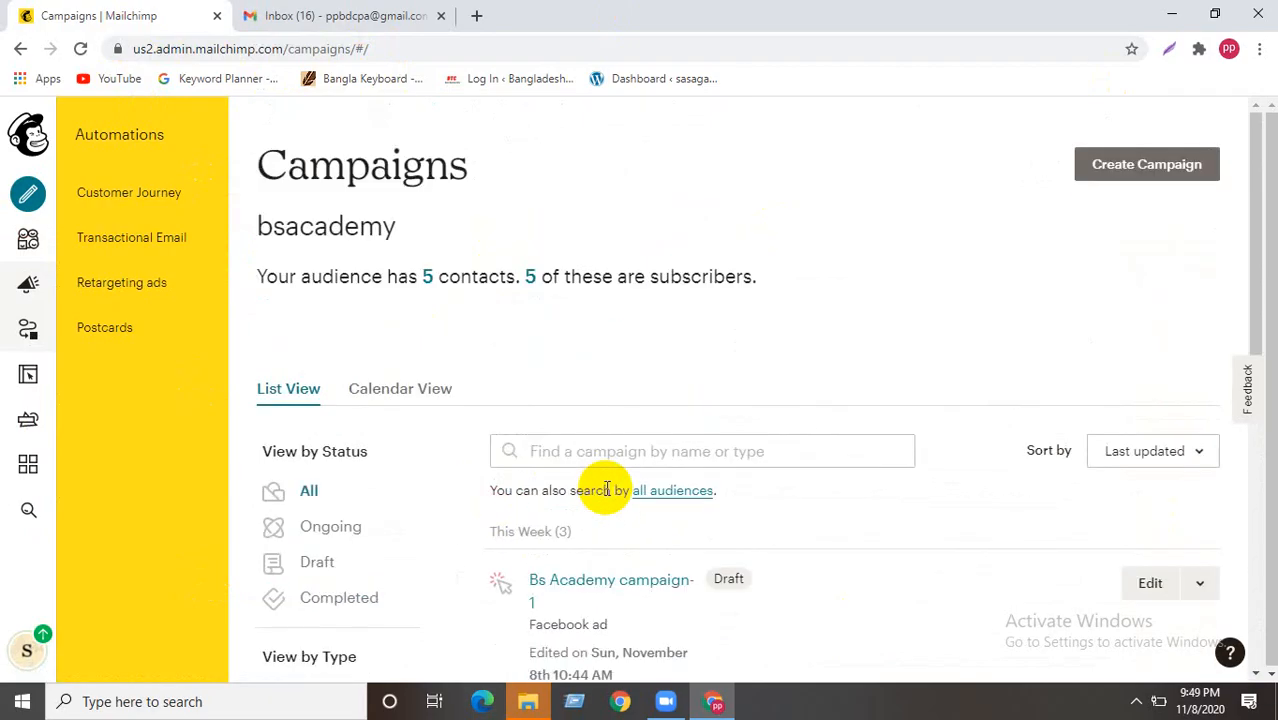
{"action": "left_click", "coordinate": [340, 16]}
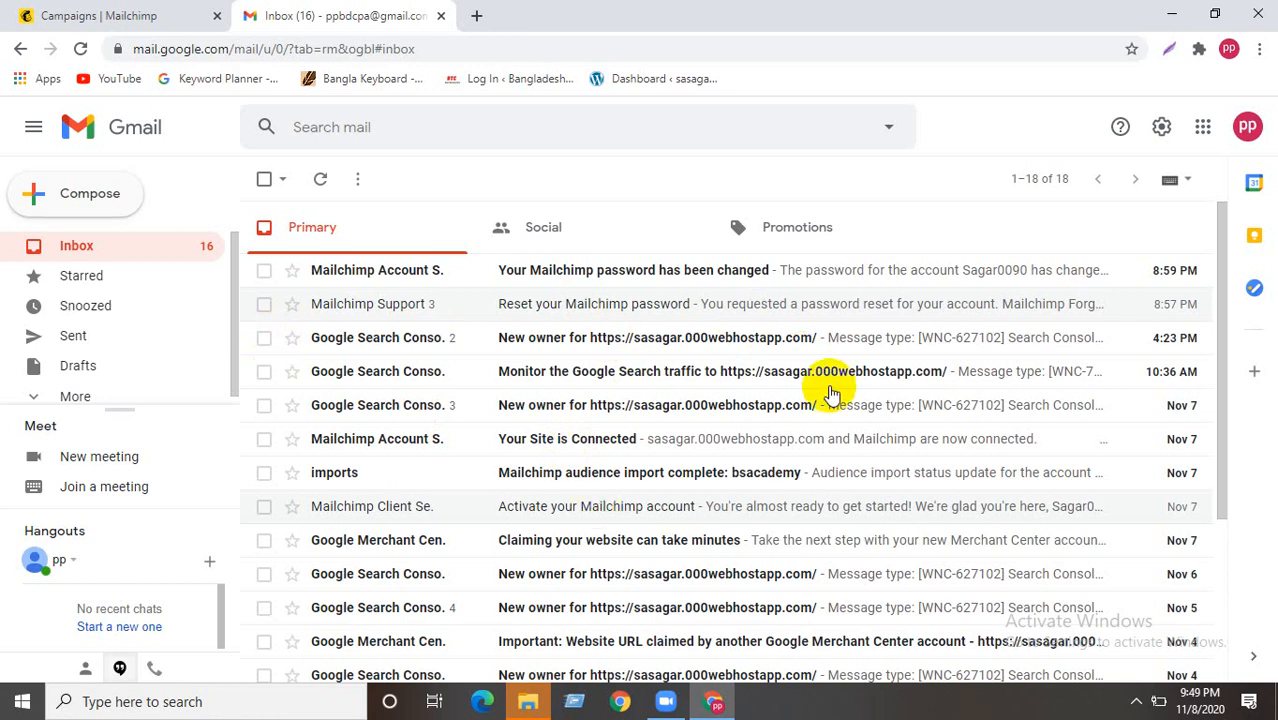
- Open Gmail's full settings and scroll the General tab to the empty Signature section
{"action": "left_click", "coordinate": [1163, 134]}
{"action": "left_click", "coordinate": [1087, 224]}
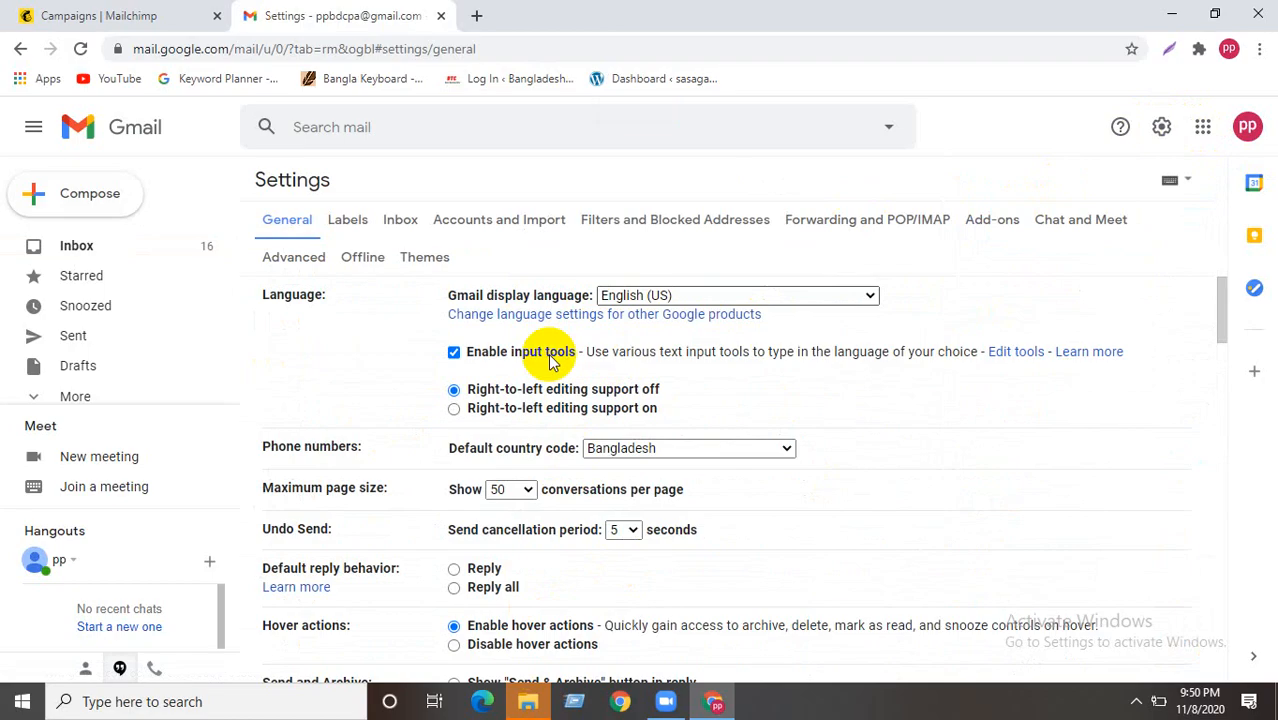
{"action": "scroll", "coordinate": [440, 503], "scroll_direction": "down", "scroll_amount": 10}
{"action": "scroll", "coordinate": [470, 480], "scroll_direction": "down", "scroll_amount": 1}
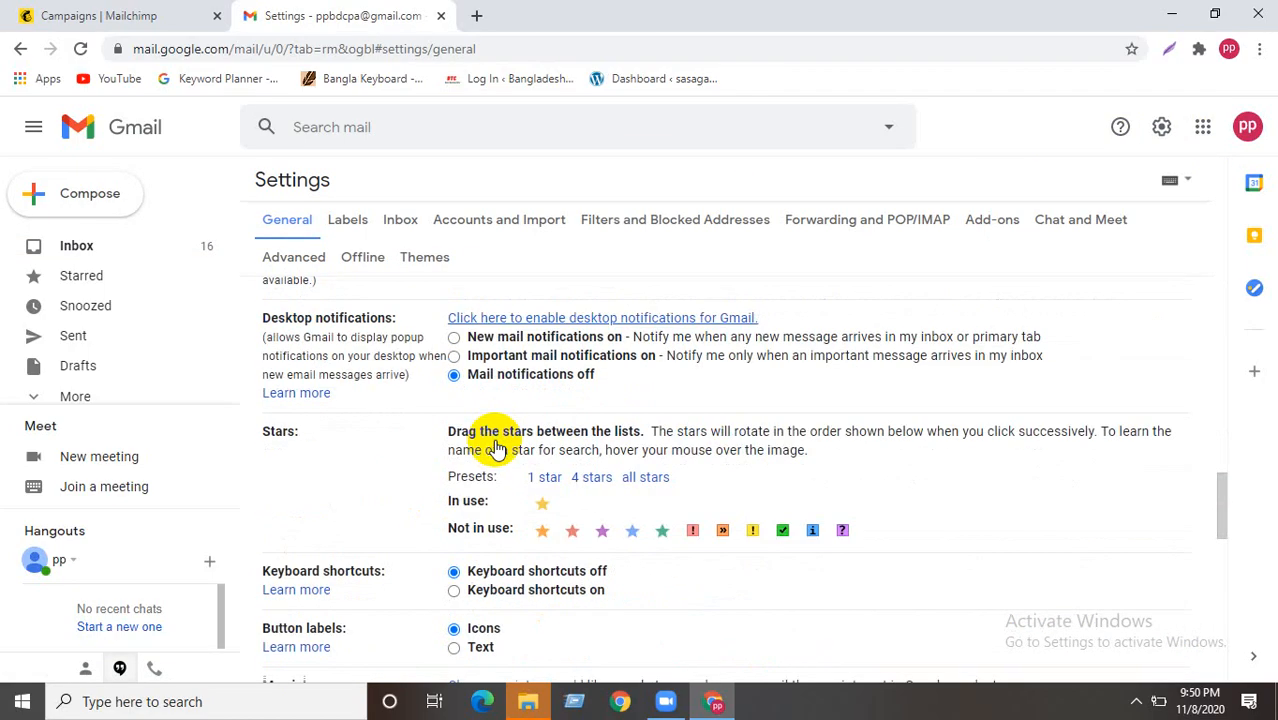
{"action": "scroll", "coordinate": [425, 397], "scroll_direction": "down", "scroll_amount": 10}
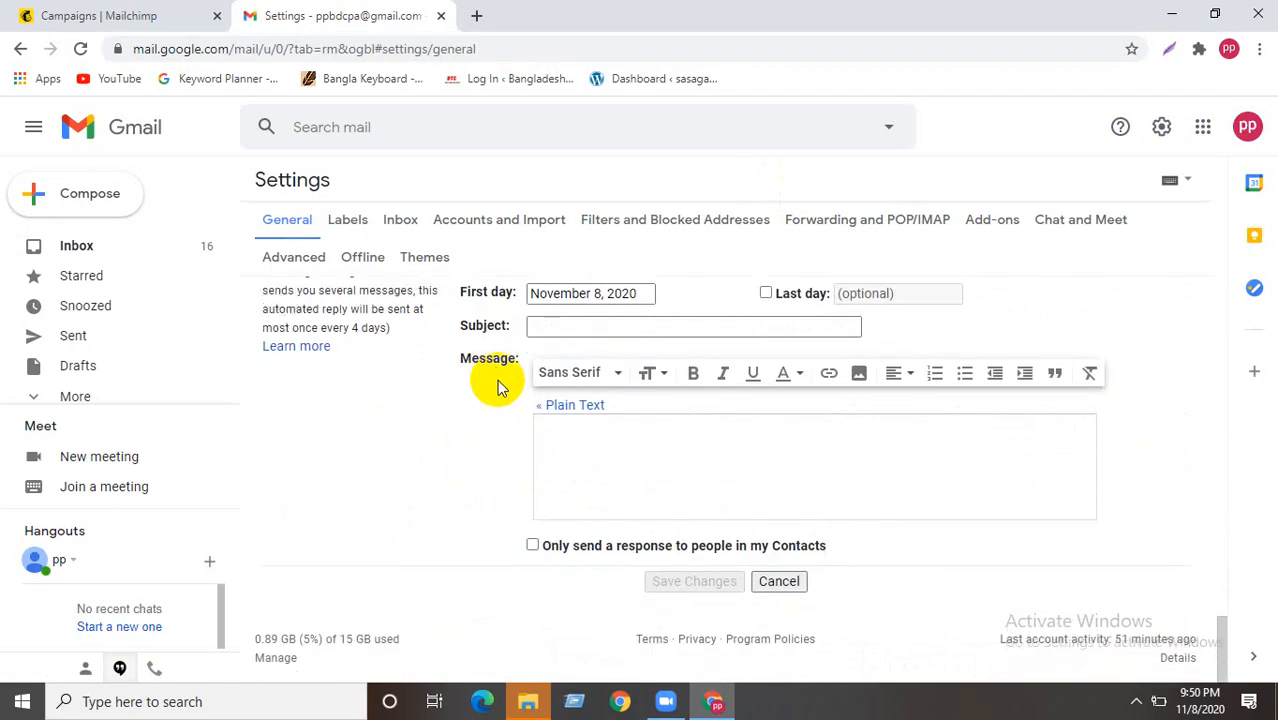
{"action": "scroll", "coordinate": [497, 387], "scroll_direction": "up", "scroll_amount": 3}
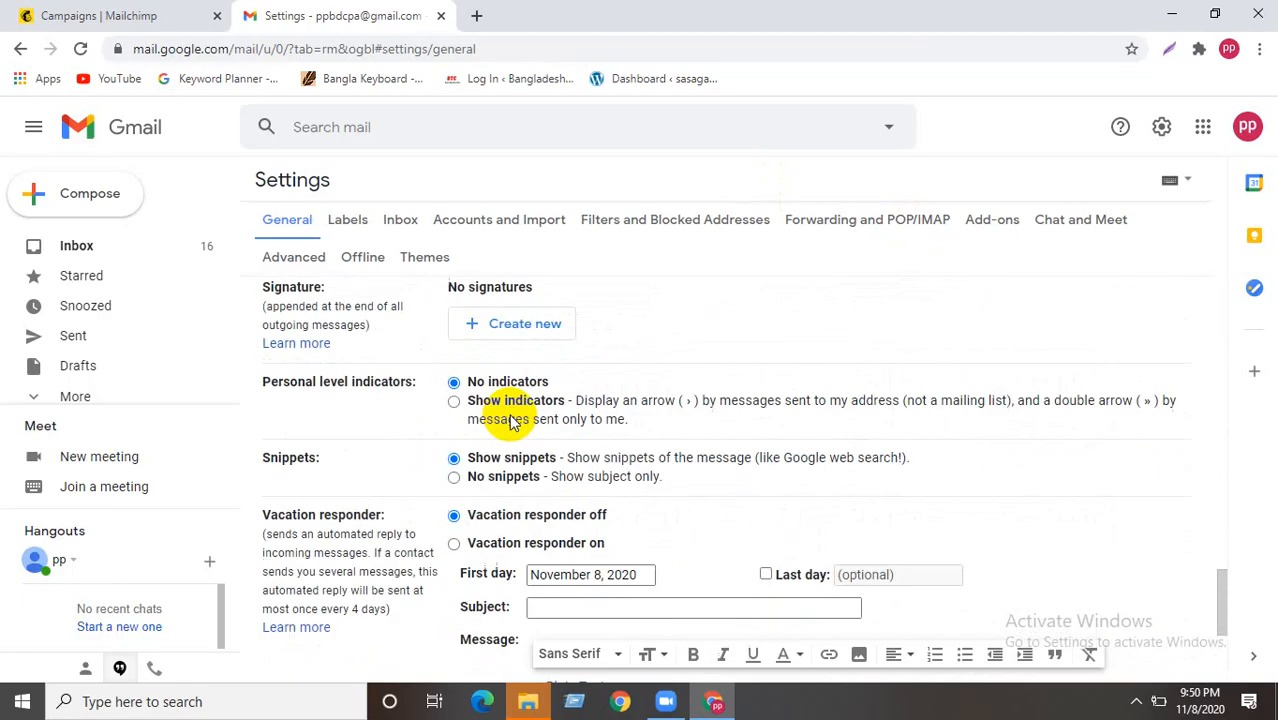
{"action": "left_click", "coordinate": [486, 327]}
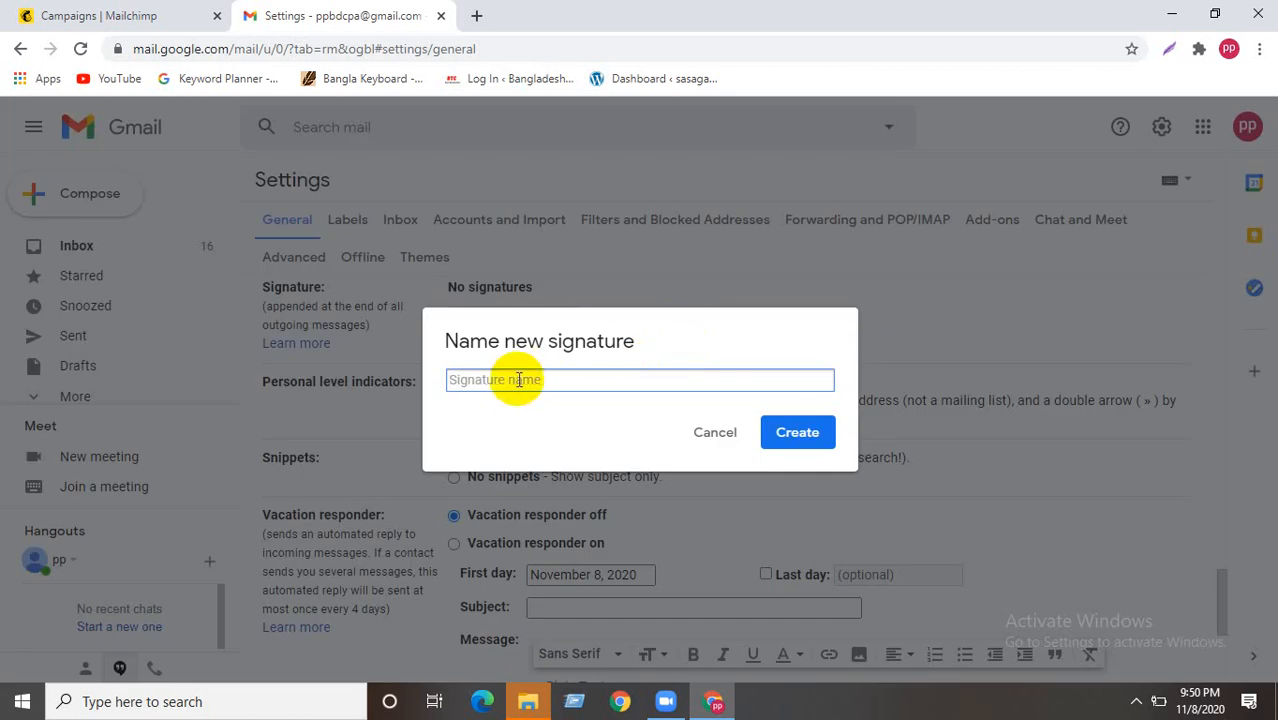
{"action": "type", "text": "Email Sig"}
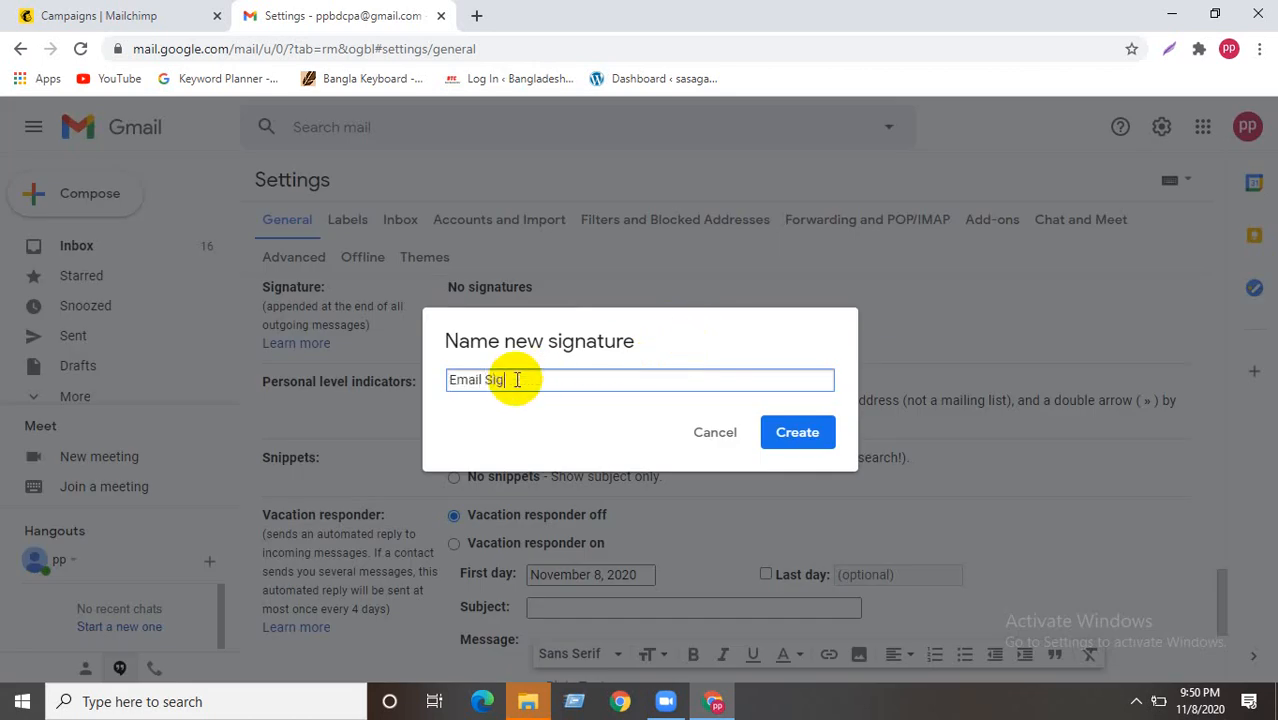
{"action": "type", "text": "nature"}
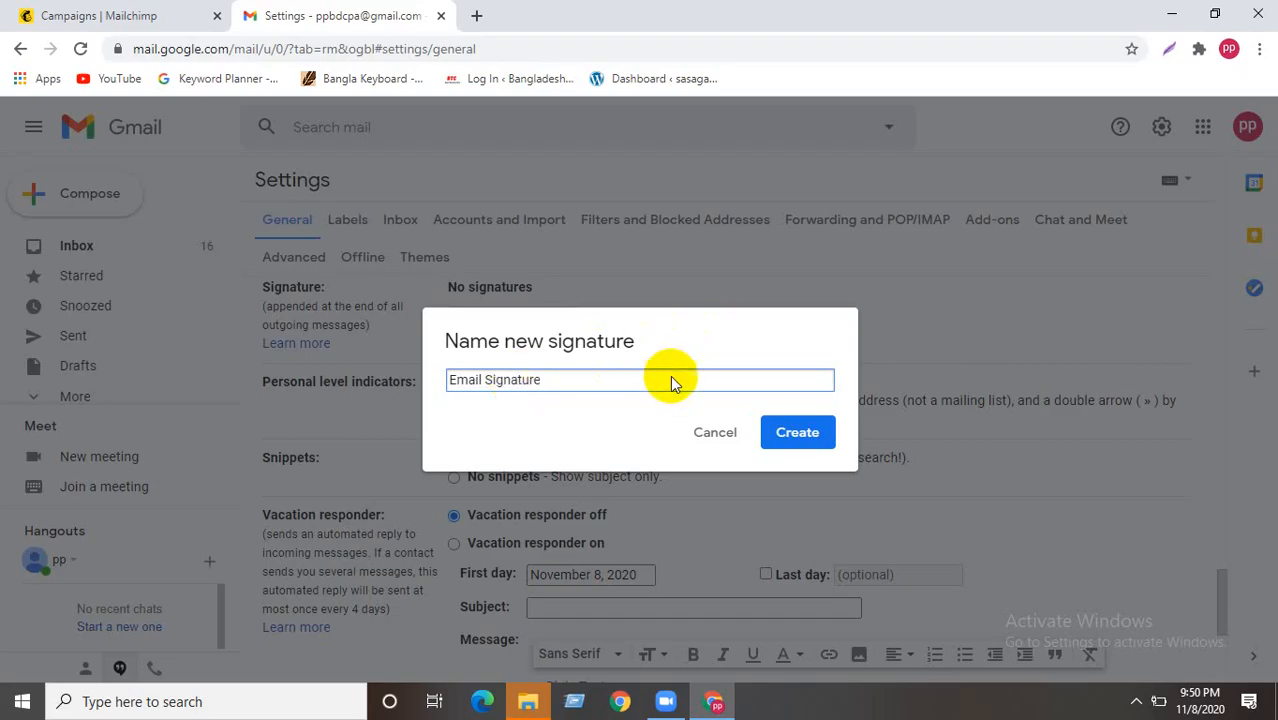
{"action": "left_click", "coordinate": [766, 430]}
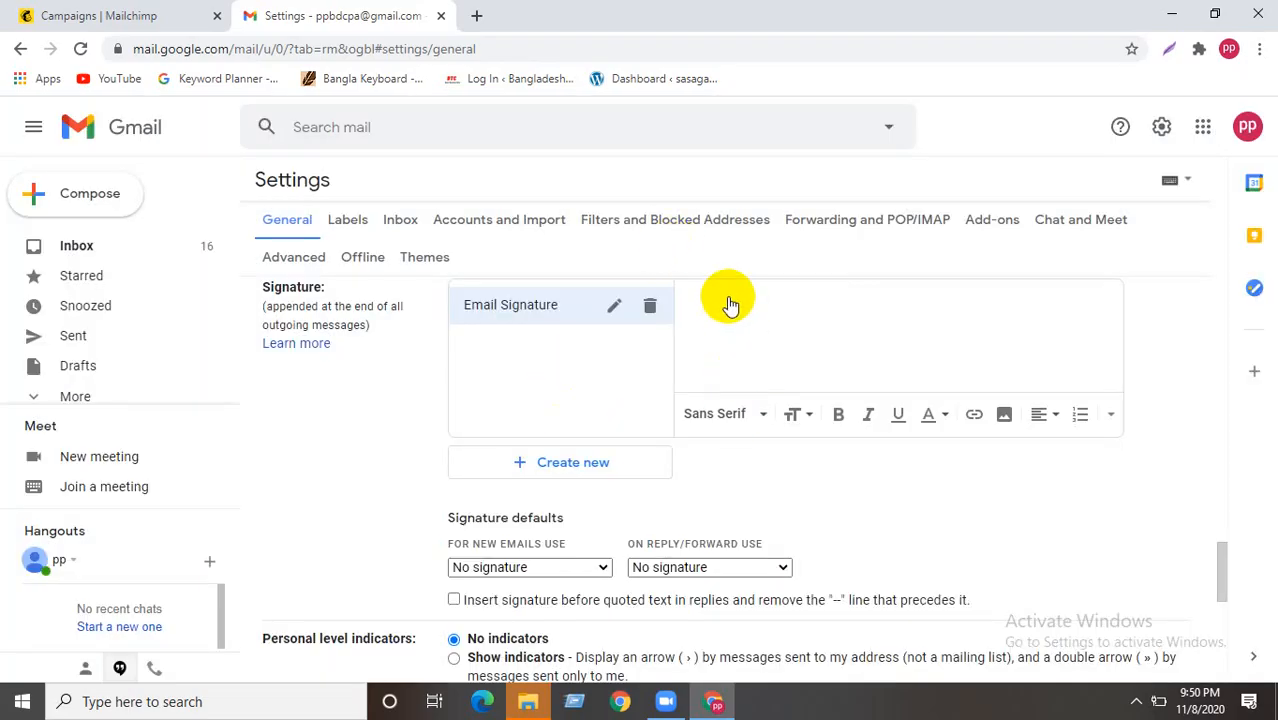
{"action": "left_click", "coordinate": [722, 331]}
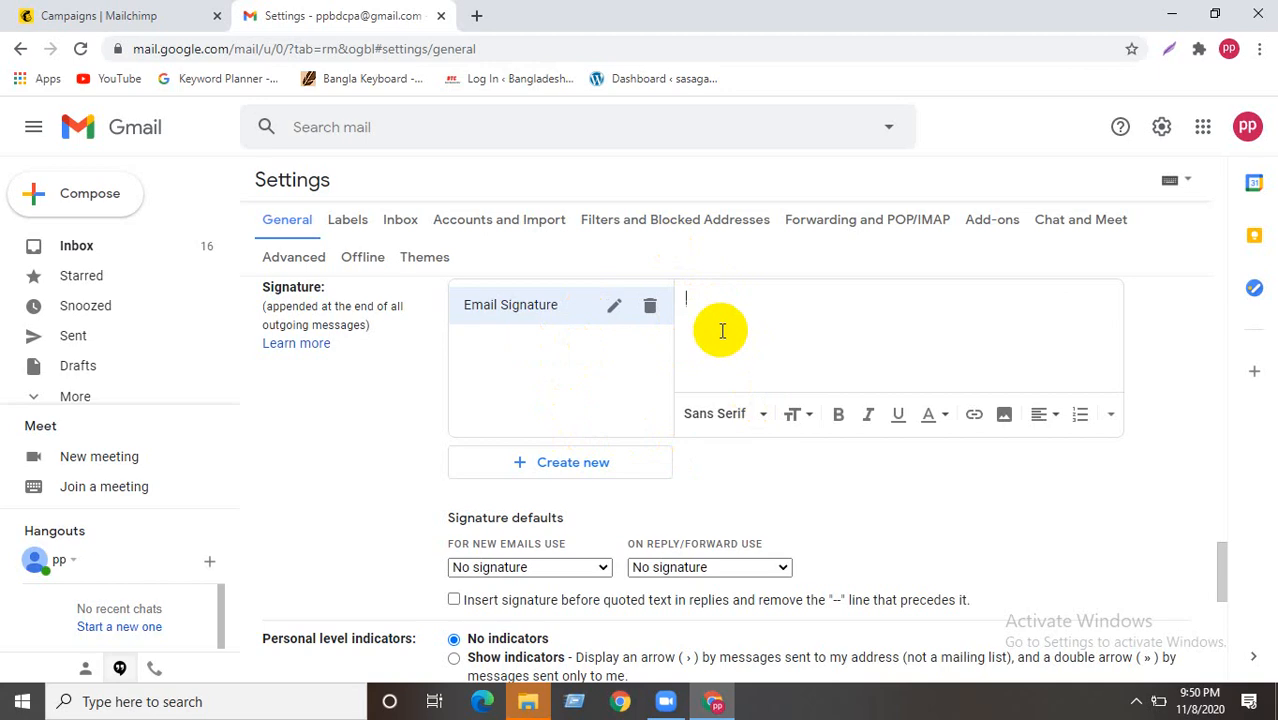
{"action": "scroll", "coordinate": [722, 331], "scroll_direction": "up", "scroll_amount": 2}
{"action": "scroll", "coordinate": [721, 340], "scroll_direction": "down", "scroll_amount": 1}
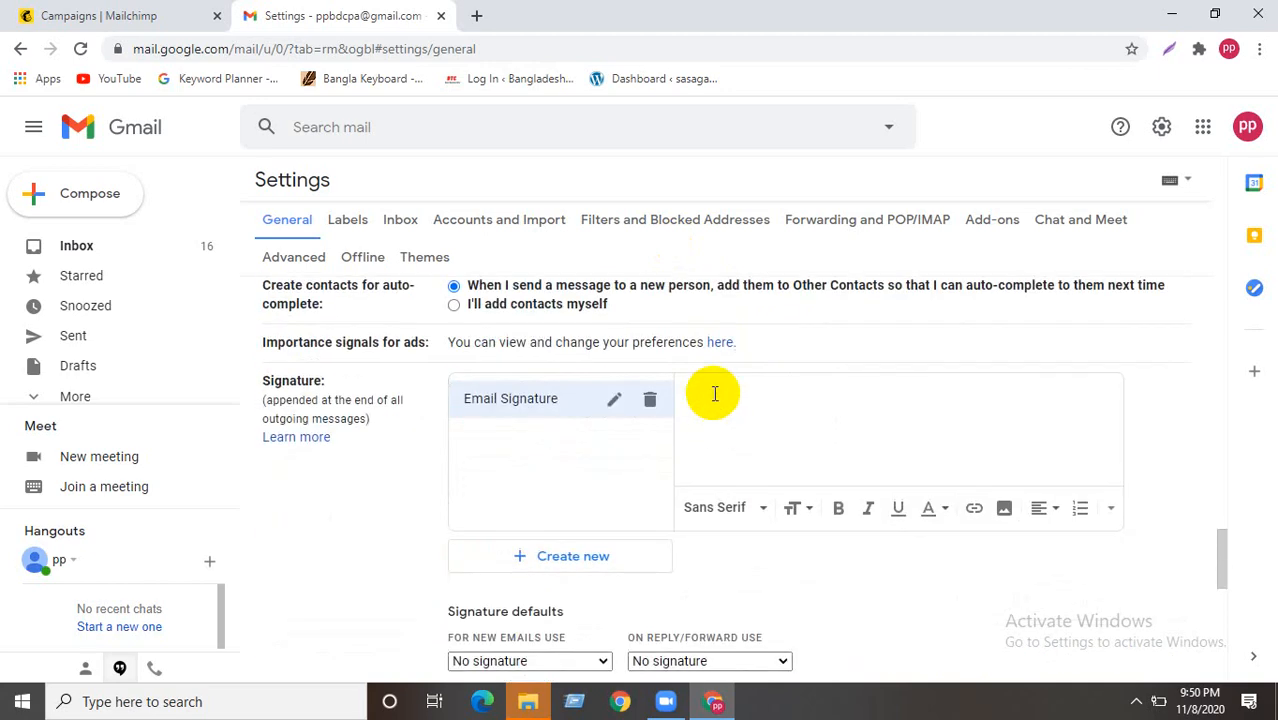
{"action": "right_click", "coordinate": [713, 394]}
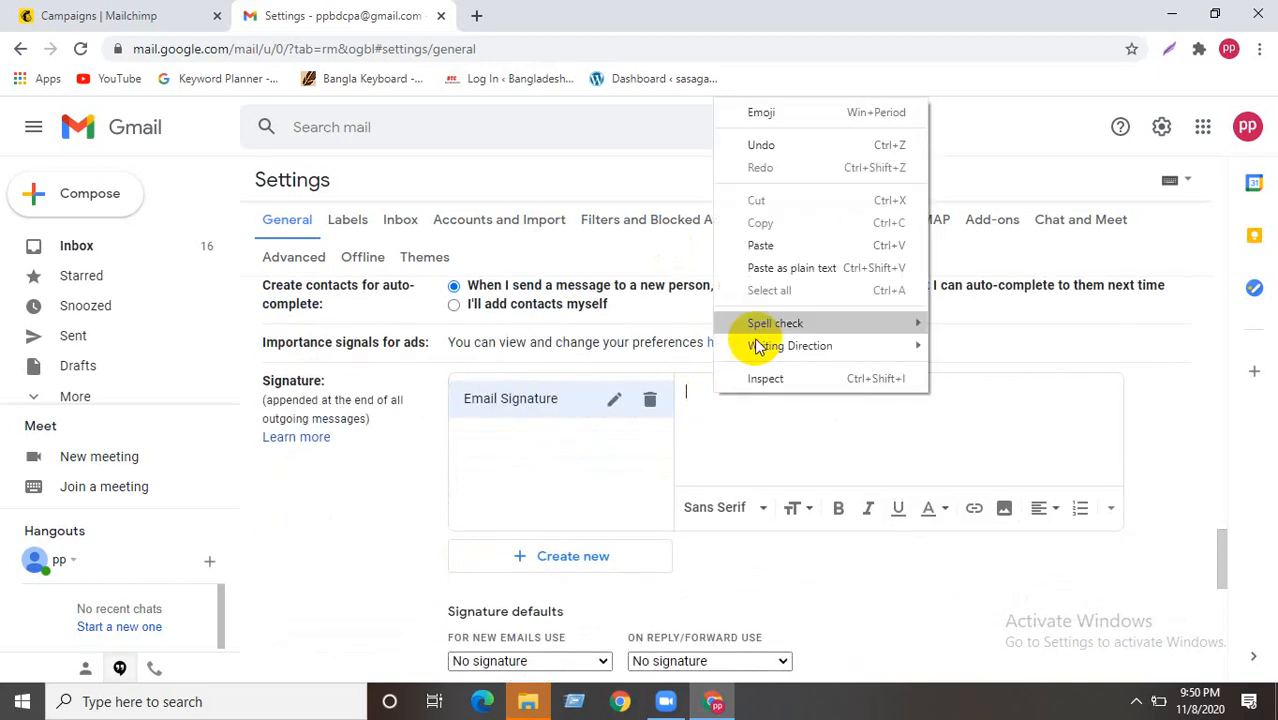
{"action": "left_click", "coordinate": [765, 242]}
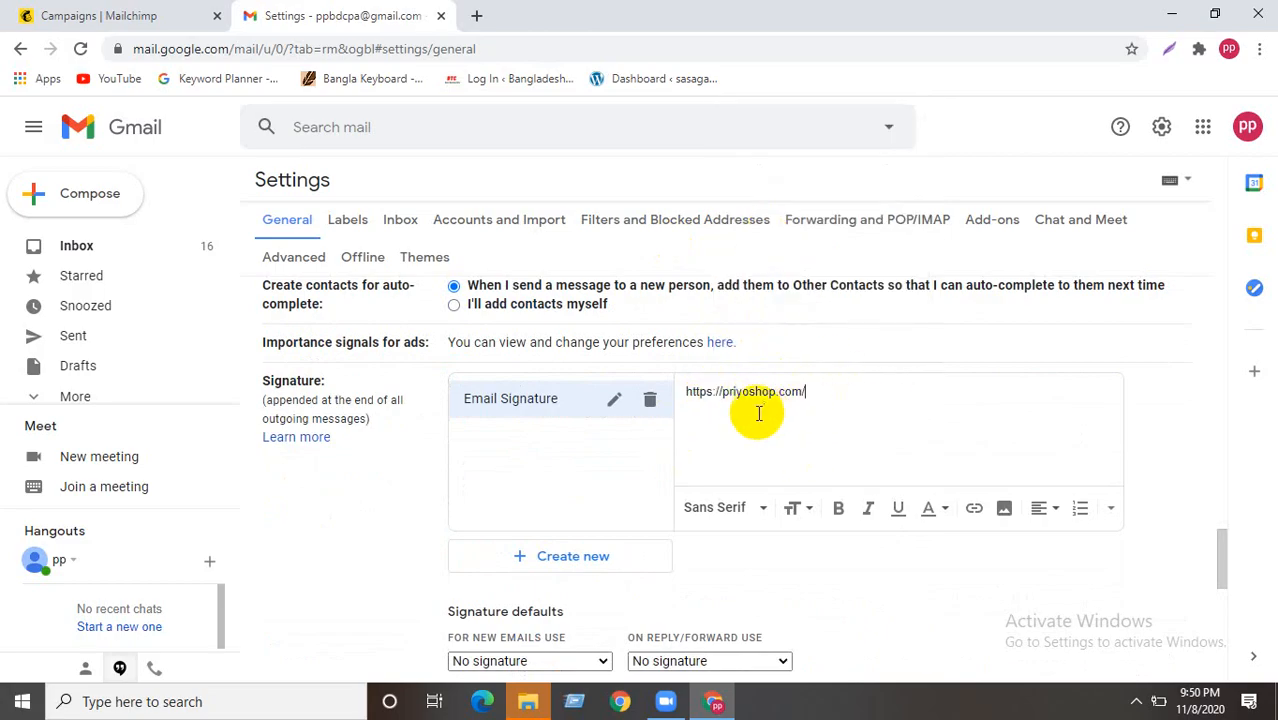
- Make Email Signature the default for new emails and replies, placed before quoted text, and save
{"action": "scroll", "coordinate": [583, 443], "scroll_direction": "down", "scroll_amount": 2}
{"action": "left_click", "coordinate": [573, 474]}
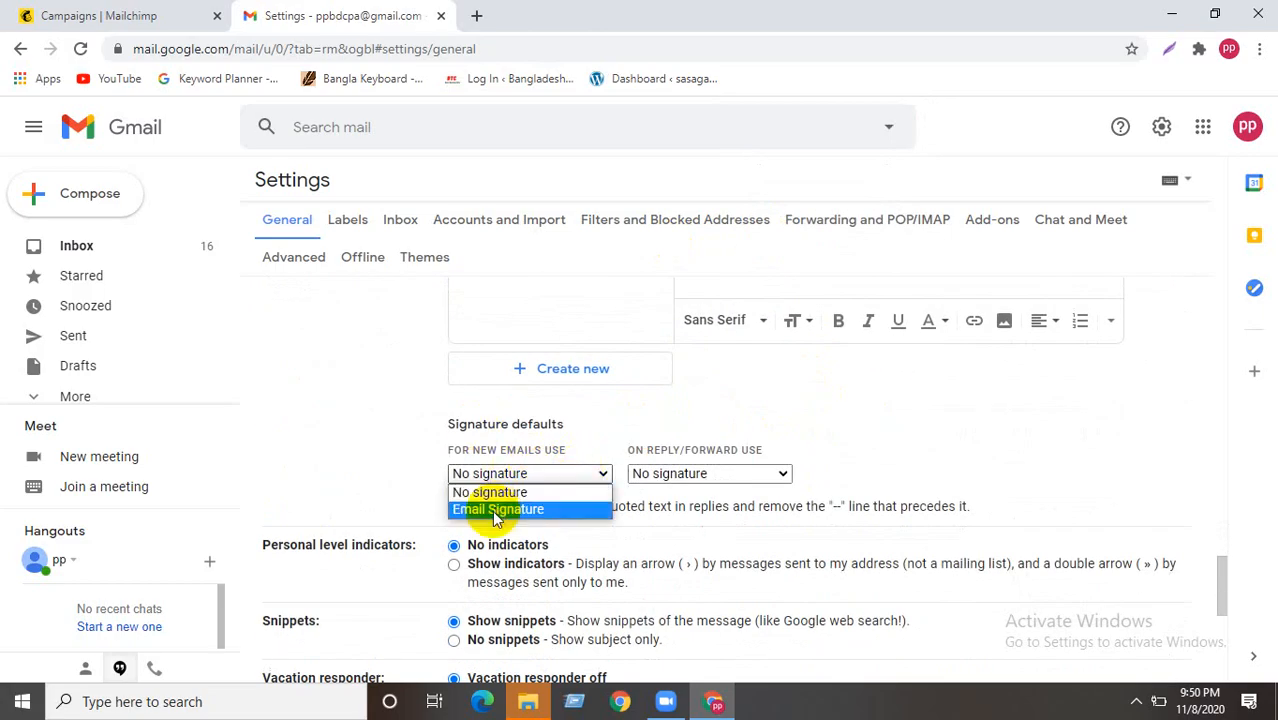
{"action": "left_click", "coordinate": [500, 511]}
{"action": "left_click", "coordinate": [700, 474]}
{"action": "left_click", "coordinate": [685, 508]}
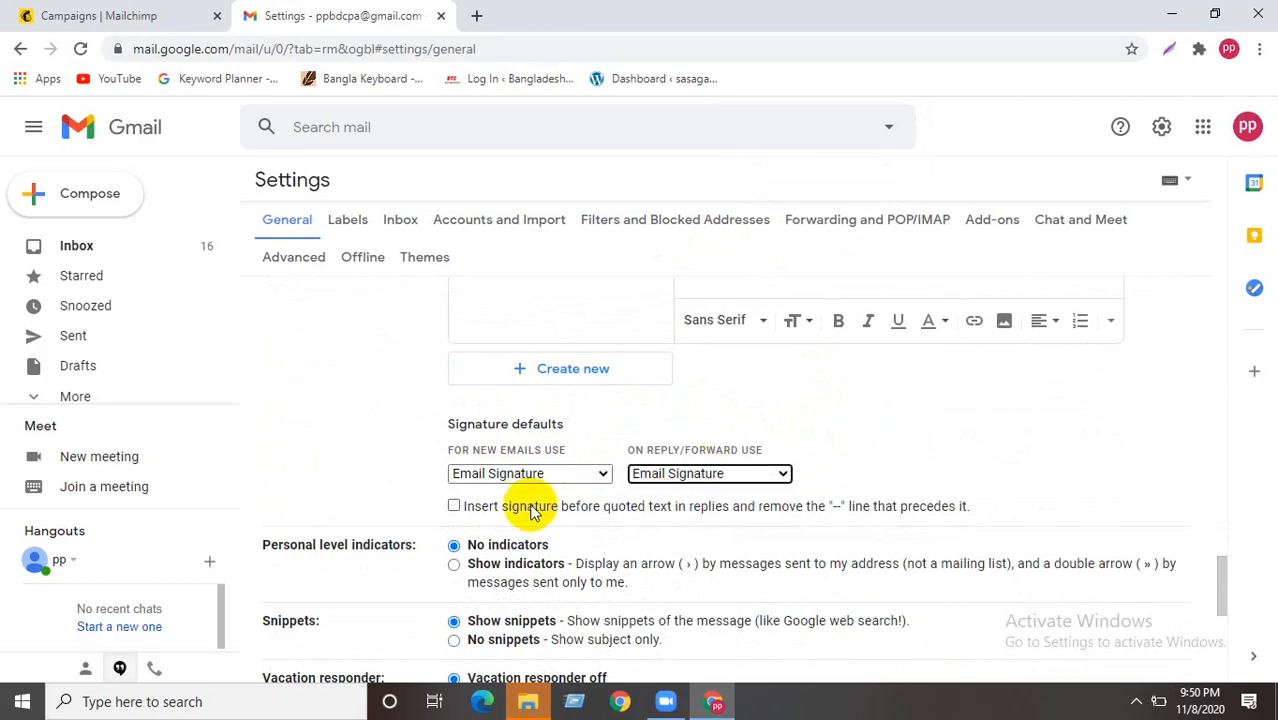
{"action": "left_click", "coordinate": [455, 507]}
{"action": "scroll", "coordinate": [608, 398], "scroll_direction": "down", "scroll_amount": 5}
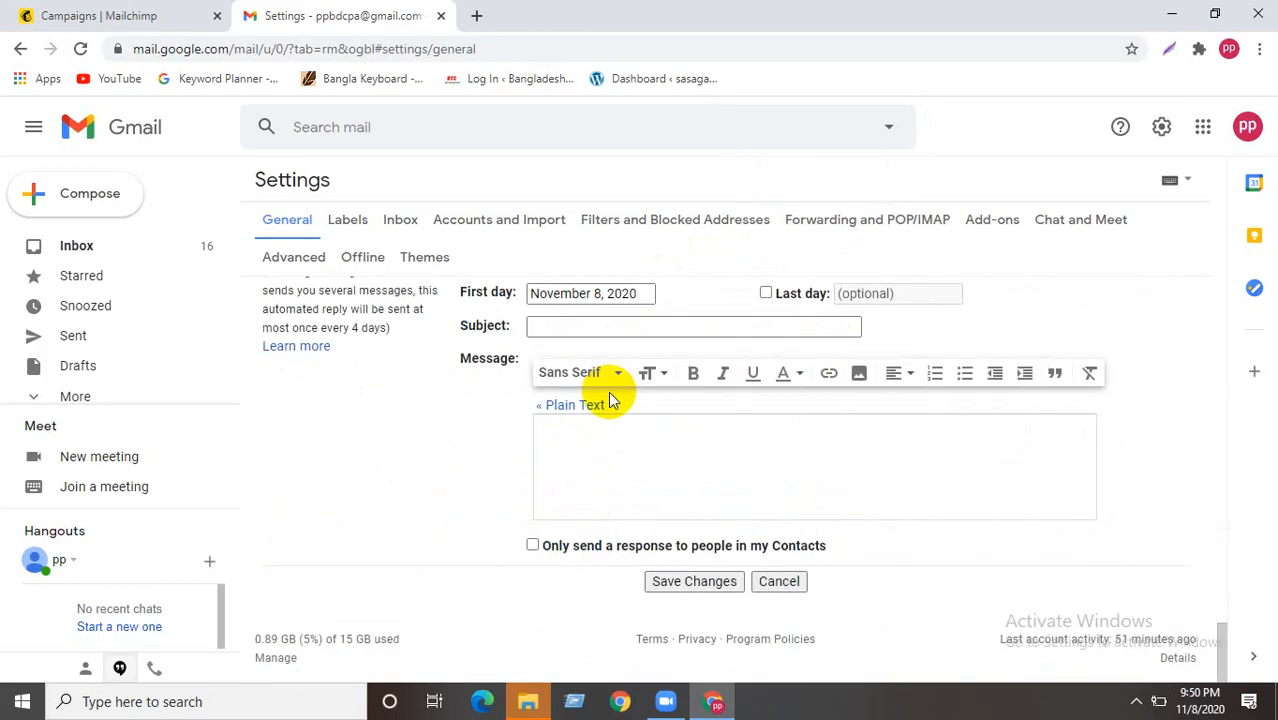
{"action": "left_click", "coordinate": [692, 582]}
{"action": "scroll", "coordinate": [750, 340], "scroll_direction": "up", "scroll_amount": 4}
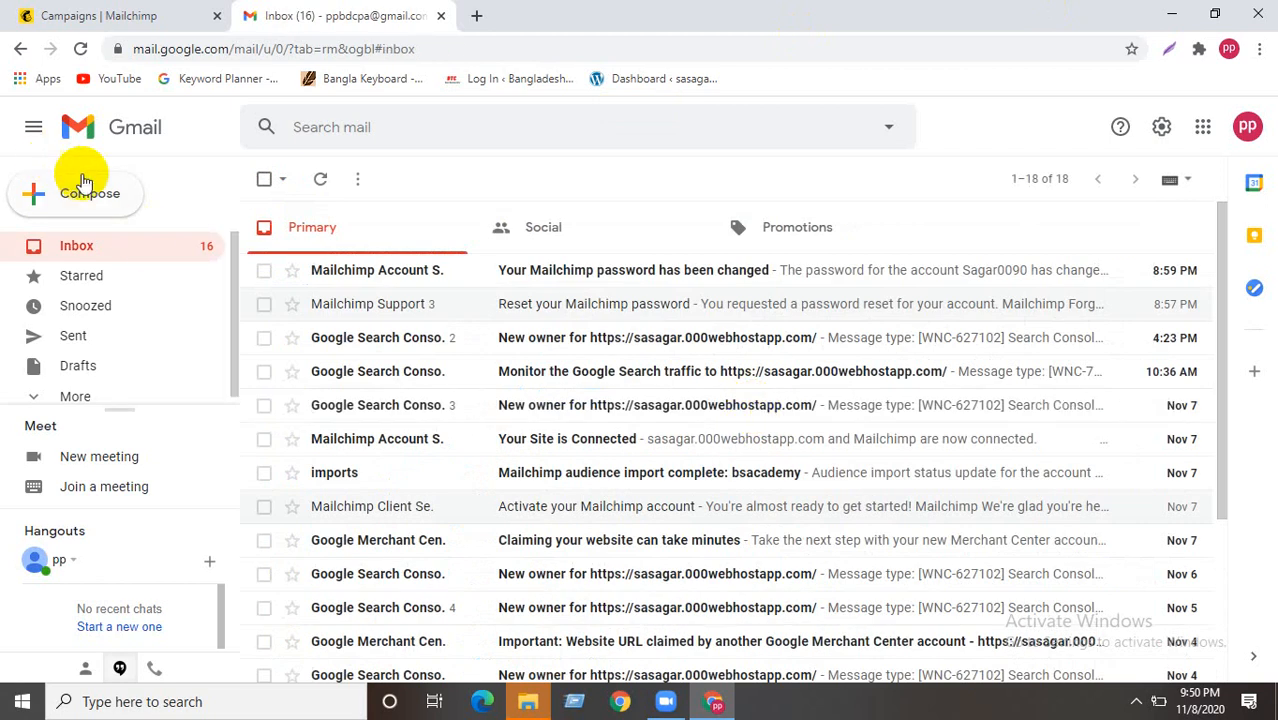
- Test the signature in a new message, unlink the shop link, keep it as a draft, and minimize Chrome
{"action": "left_click", "coordinate": [97, 198]}
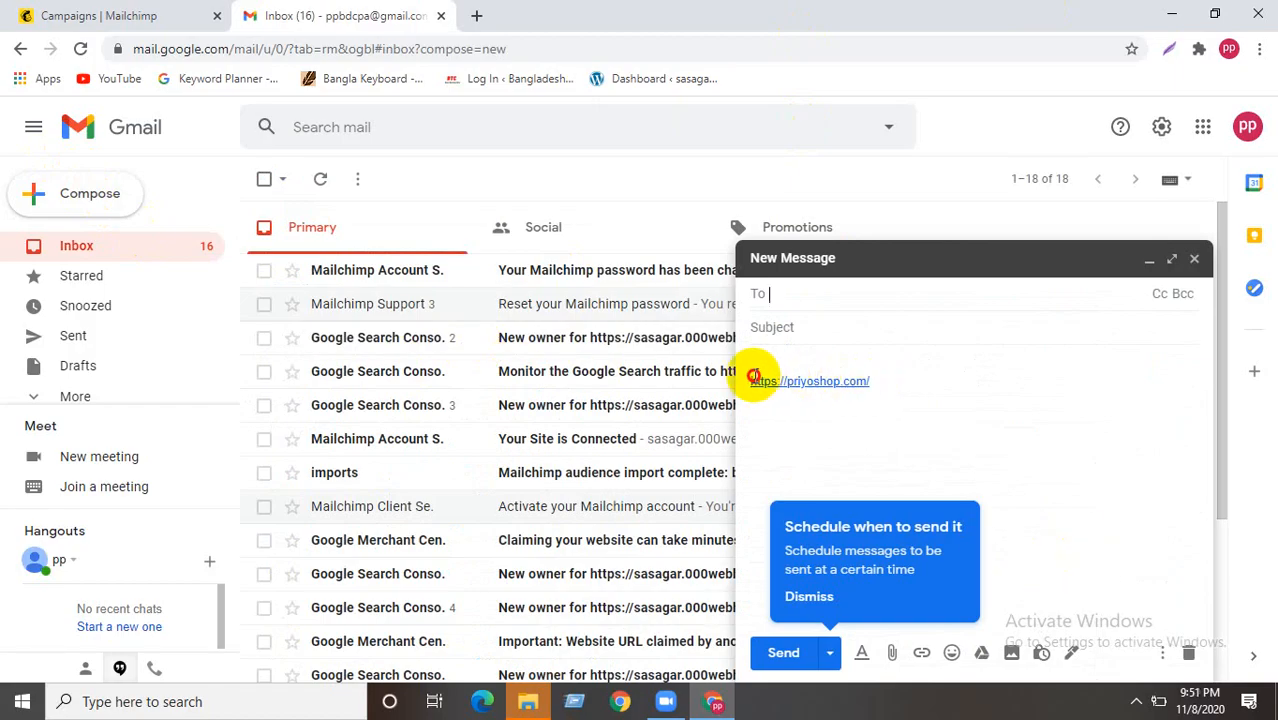
{"action": "left_click", "coordinate": [756, 380]}
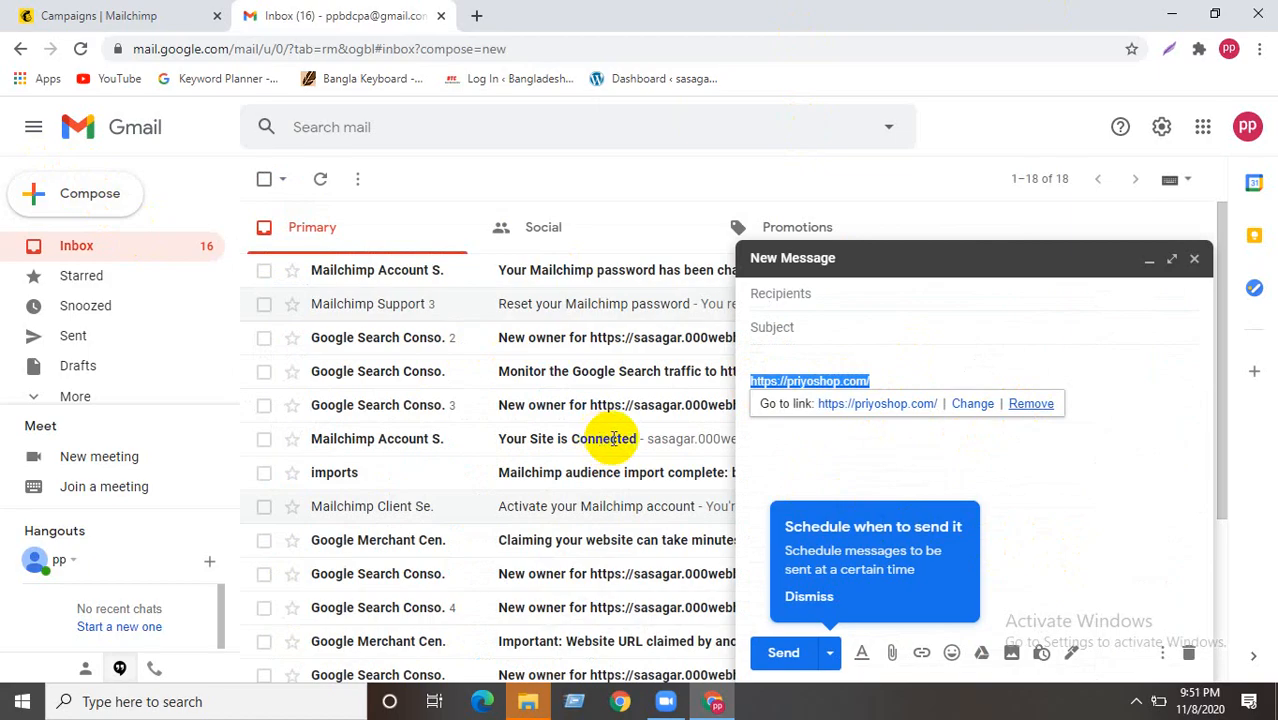
{"action": "left_click", "coordinate": [1031, 404]}
{"action": "left_click", "coordinate": [1195, 259]}
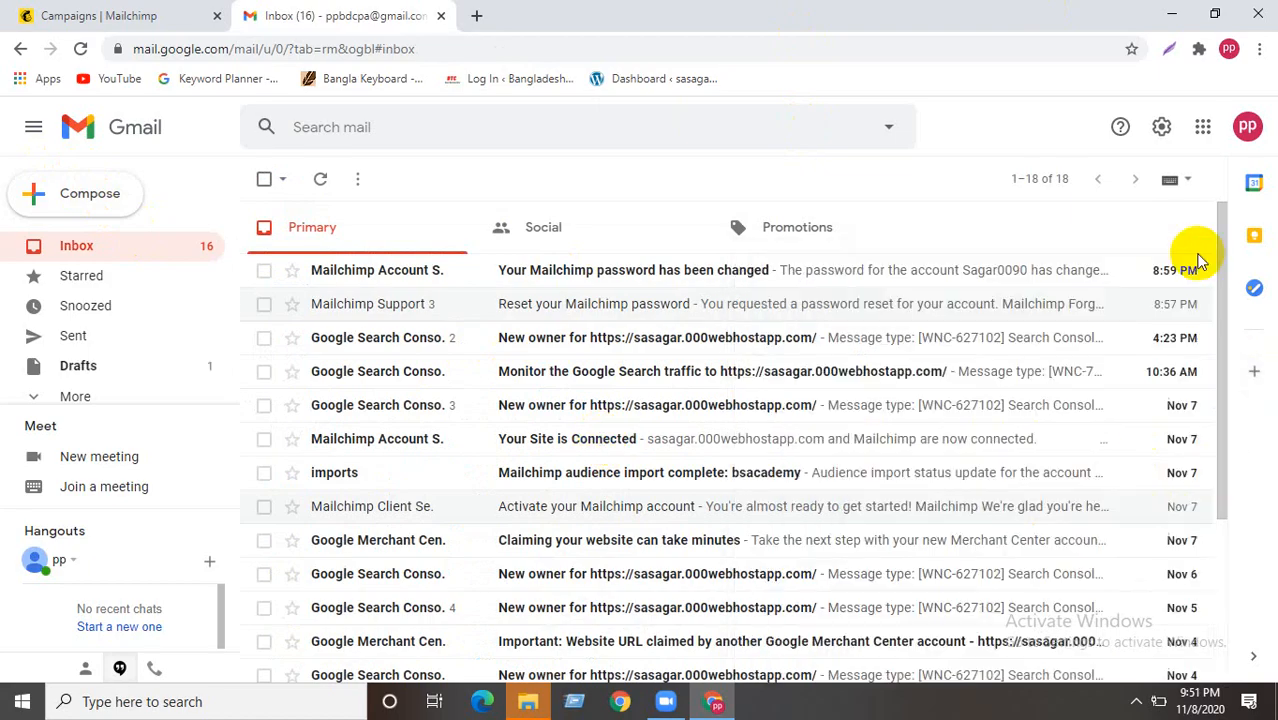
{"action": "scroll", "coordinate": [800, 300], "scroll_direction": "down", "scroll_amount": 1}
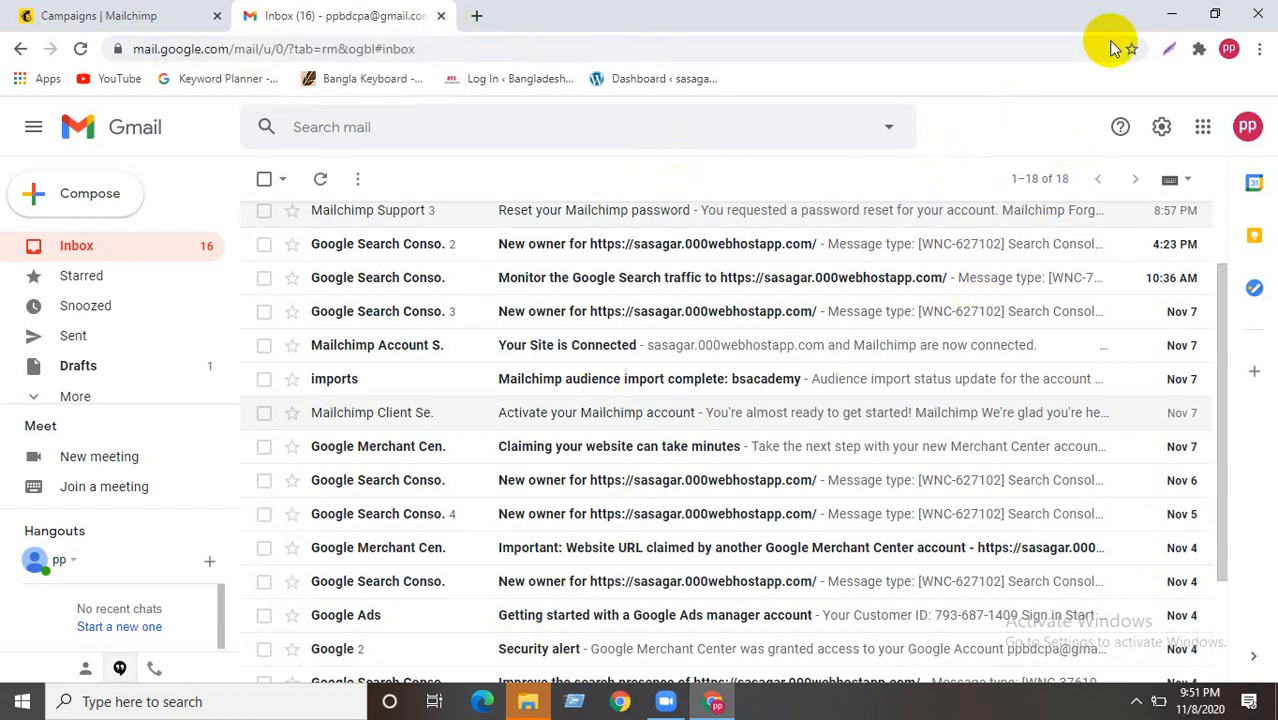
{"action": "left_click", "coordinate": [1168, 13]}
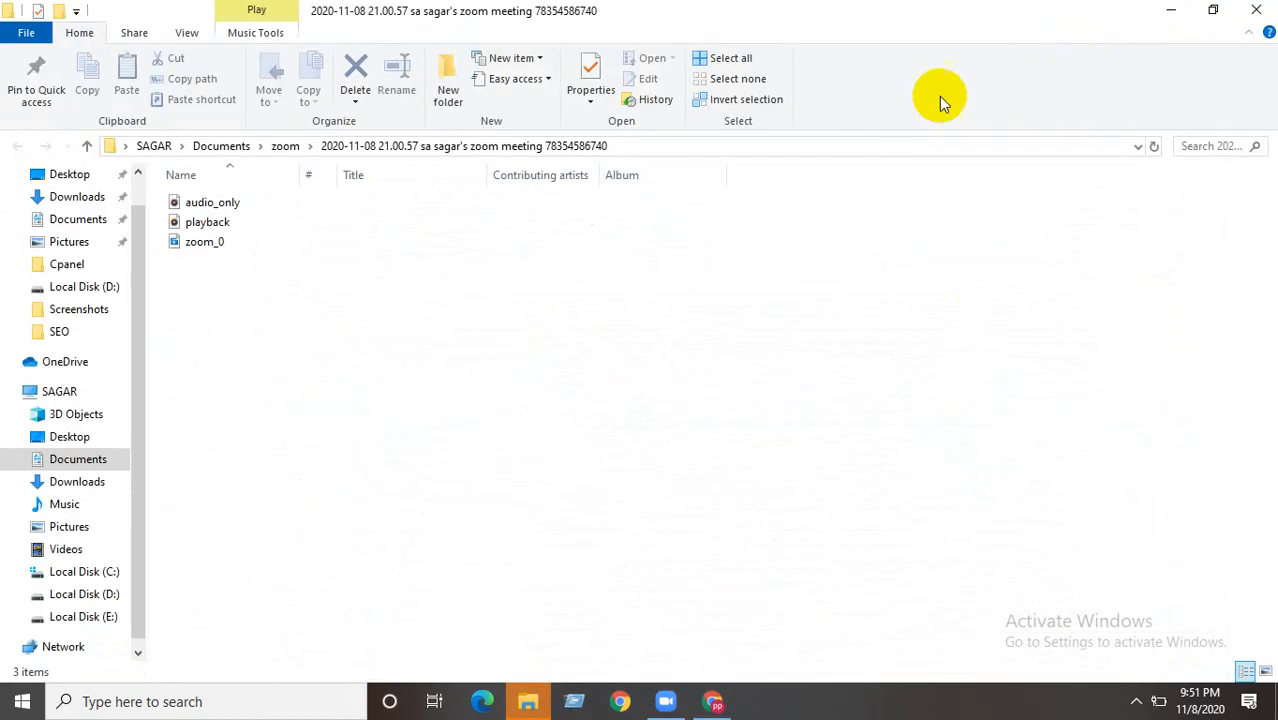
- Close the zoom folder, delete the desktop file 0072813, and return to Chrome's Mailchimp Campaigns tab
{"action": "left_click", "coordinate": [1258, 10]}
{"action": "left_click", "coordinate": [402, 232]}
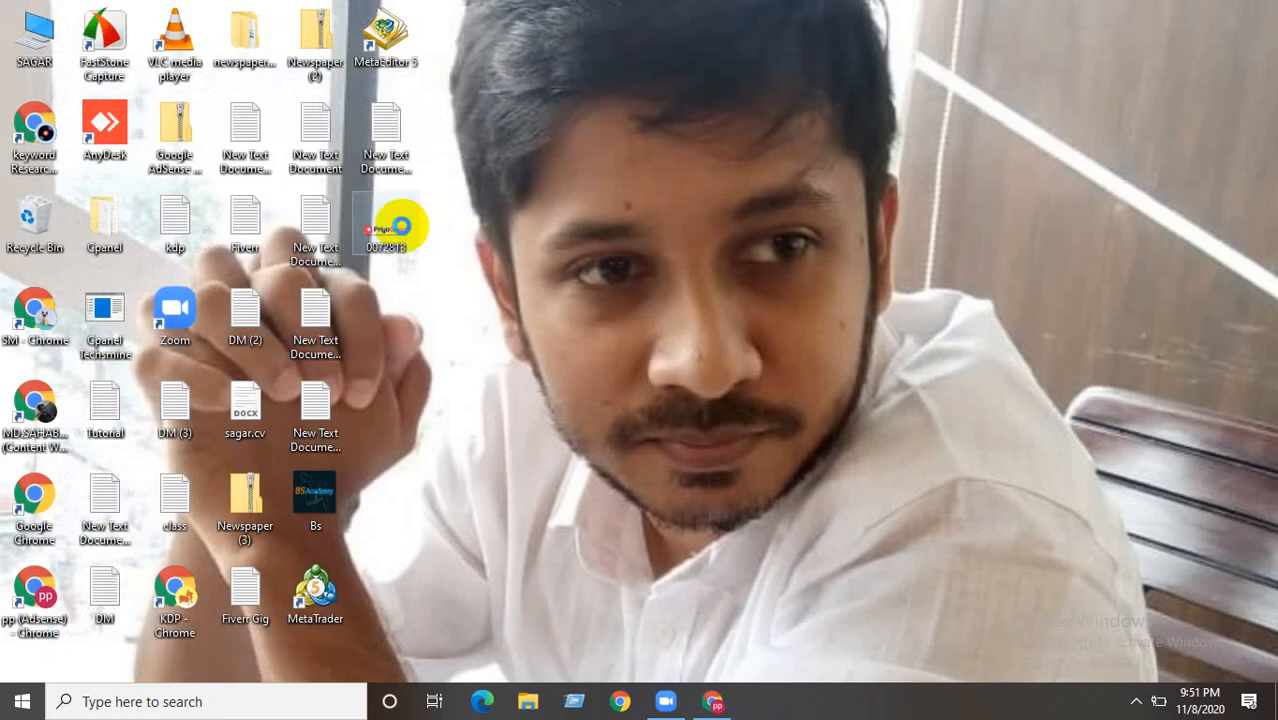
{"action": "left_click", "coordinate": [402, 228]}
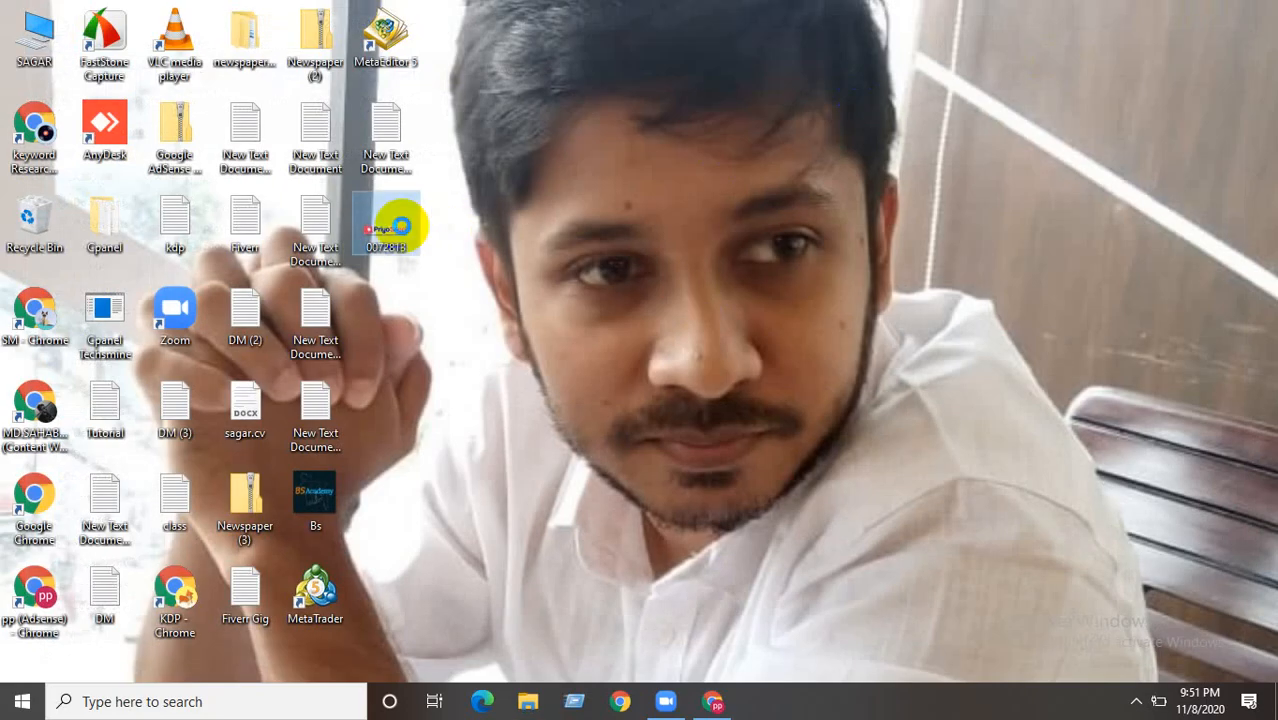
{"action": "right_click", "coordinate": [401, 226]}
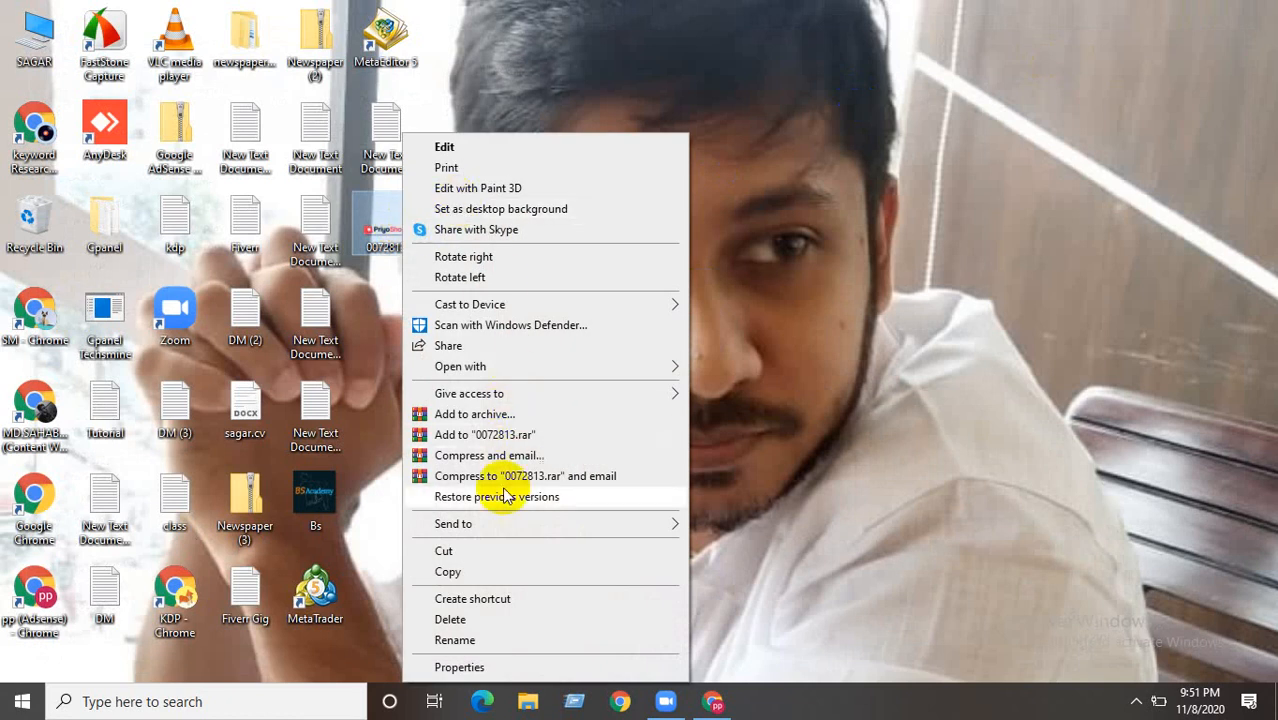
{"action": "left_click", "coordinate": [468, 618]}
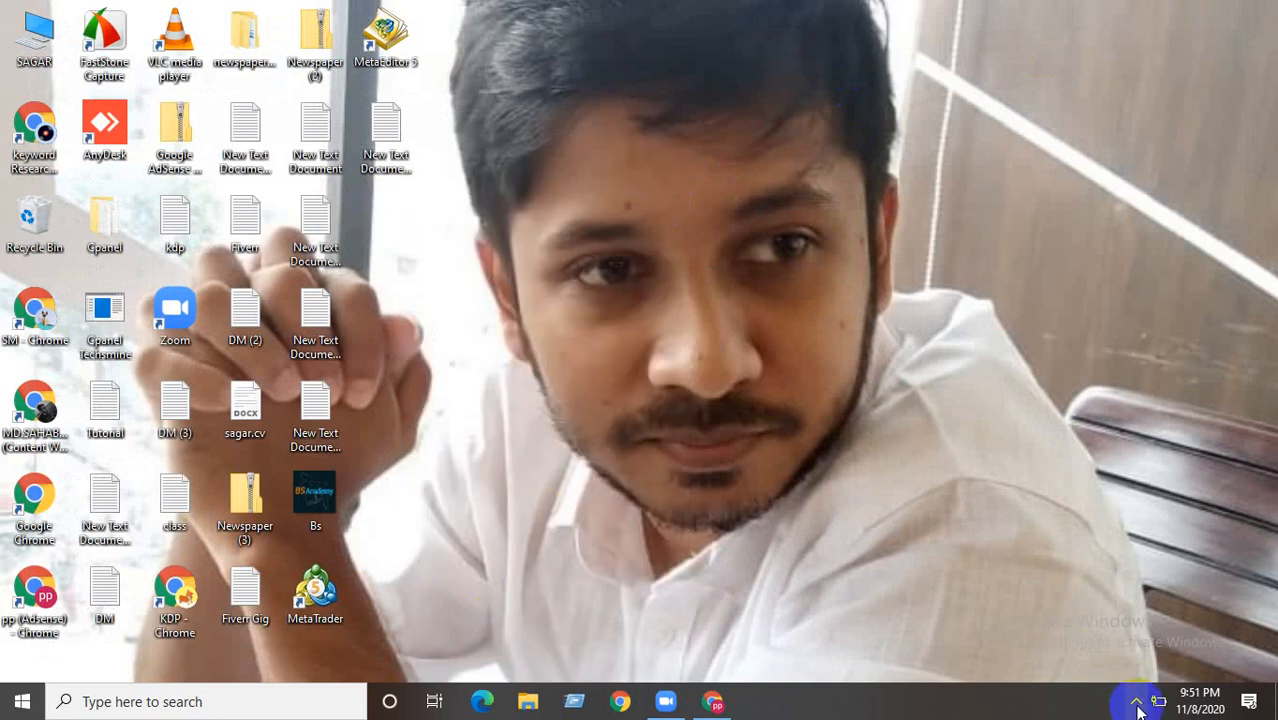
{"action": "left_click", "coordinate": [708, 704]}
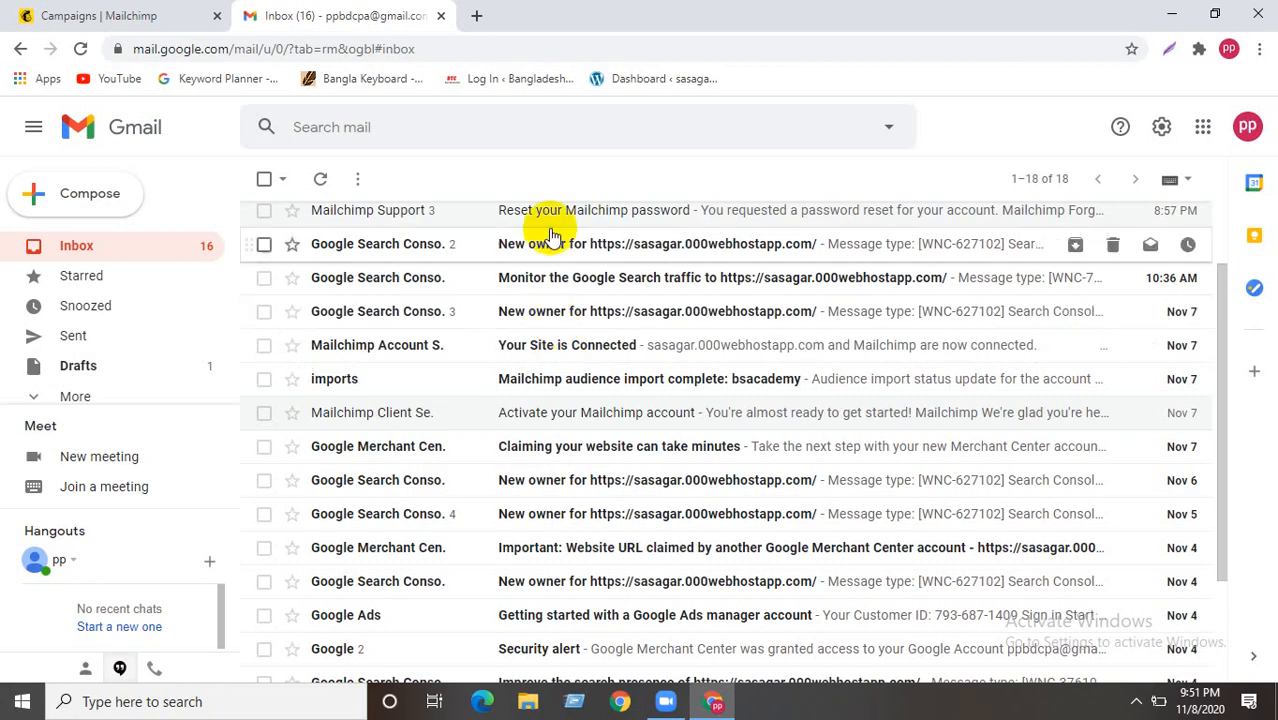
{"action": "left_click", "coordinate": [155, 12]}
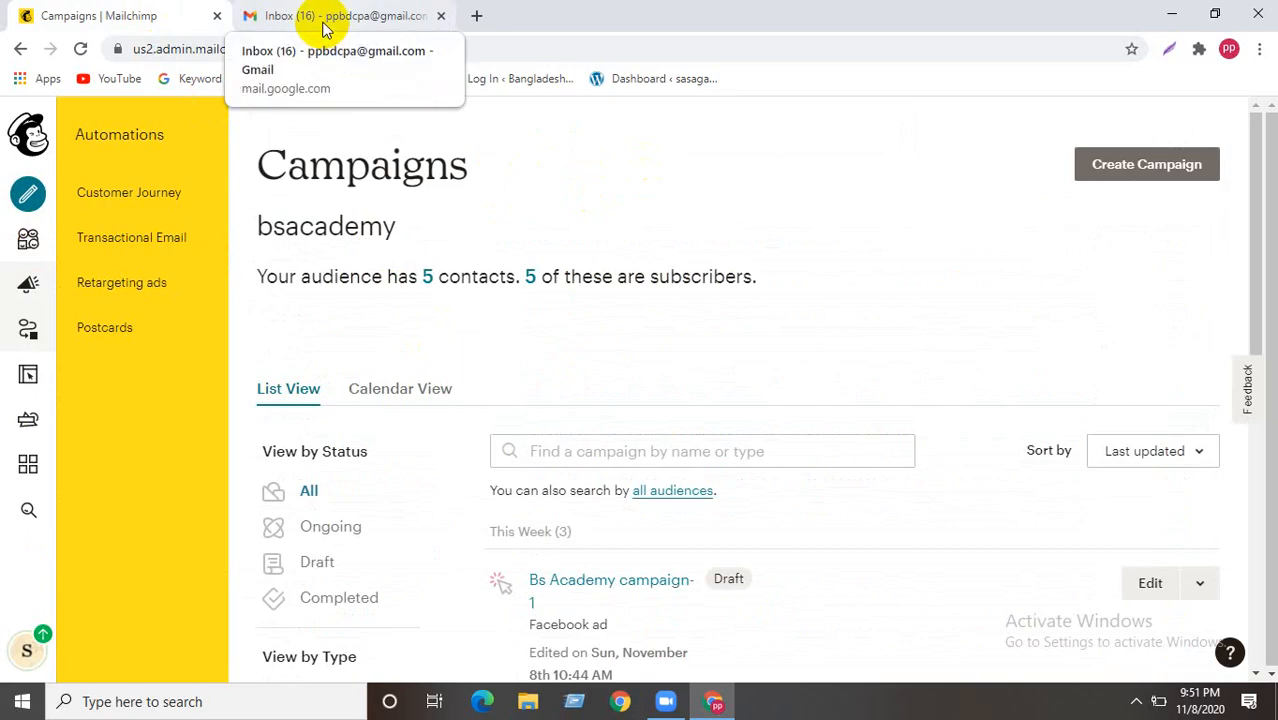
- Load stripo.email in a fresh browser tab after a brief look at the Gmail tab
{"action": "left_click", "coordinate": [474, 15]}
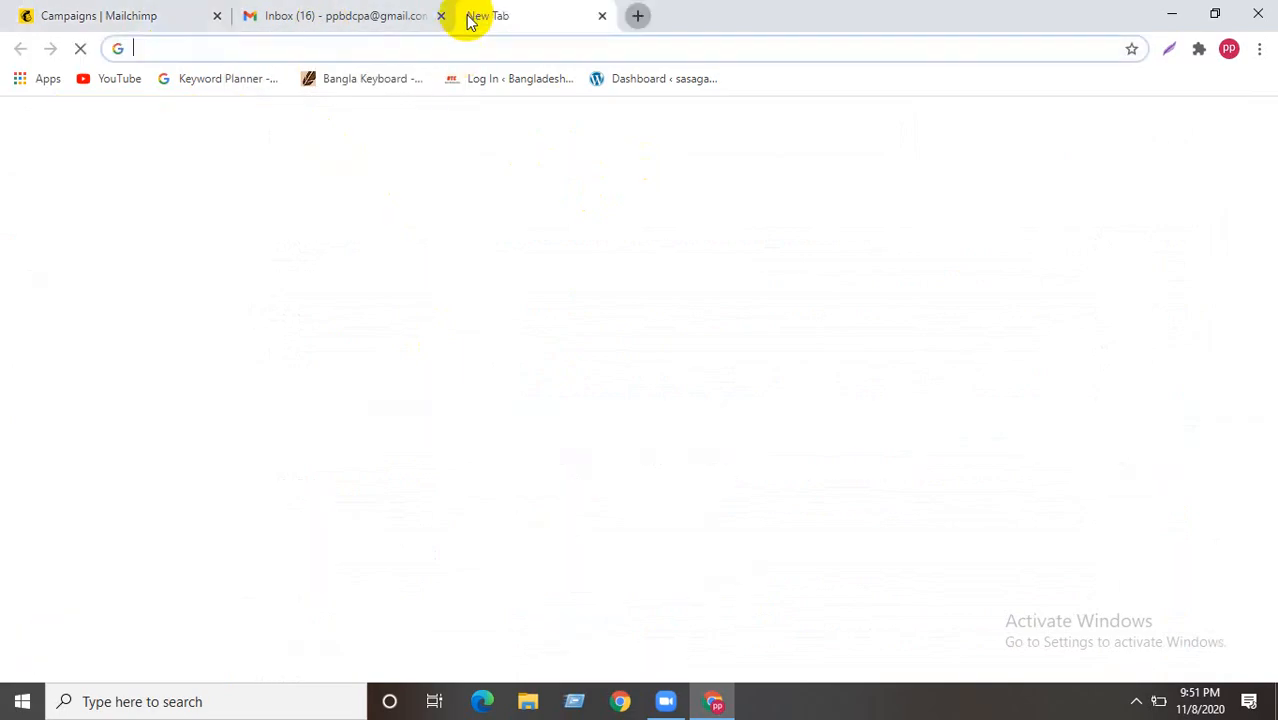
{"action": "left_click", "coordinate": [387, 47]}
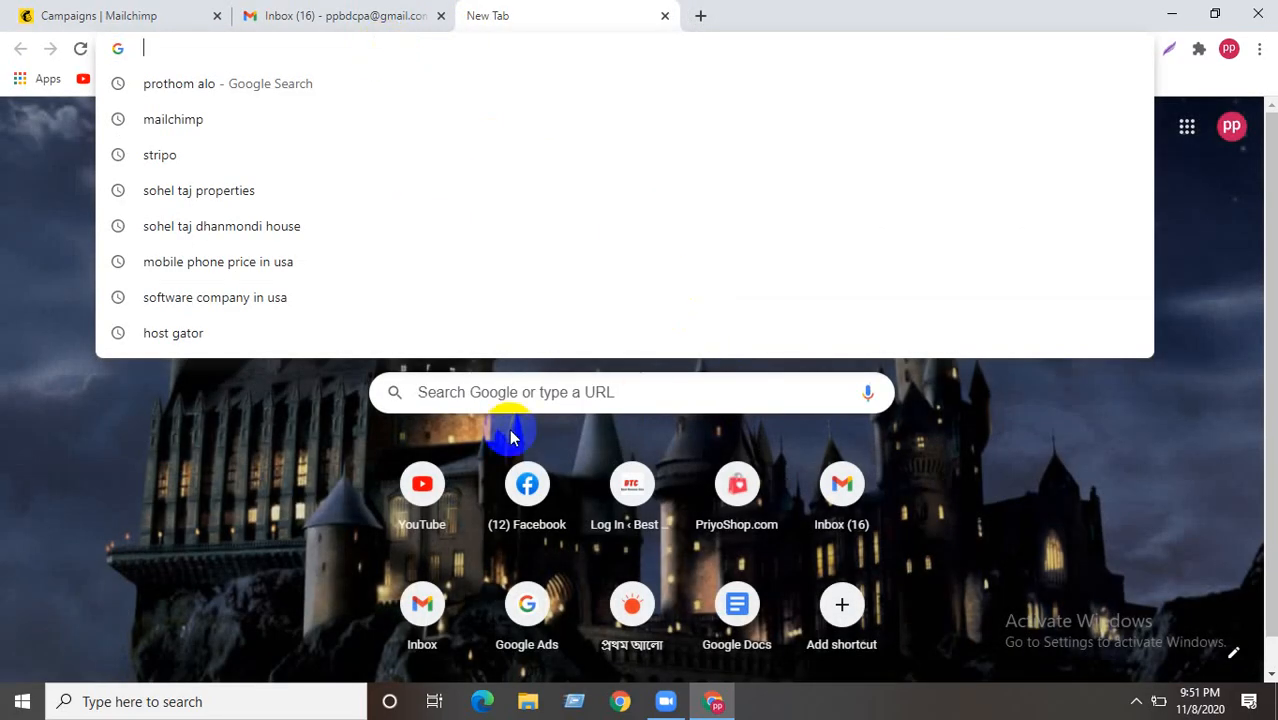
{"action": "left_click", "coordinate": [272, 410]}
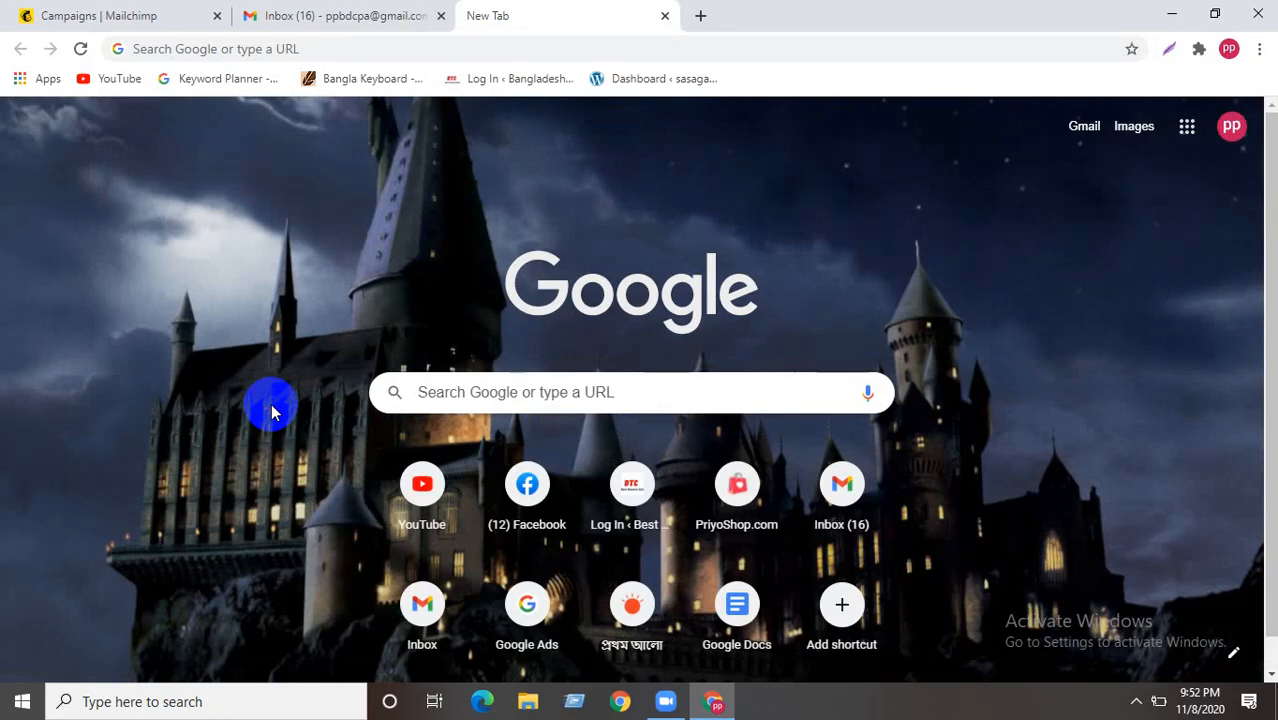
{"action": "left_click", "coordinate": [330, 20]}
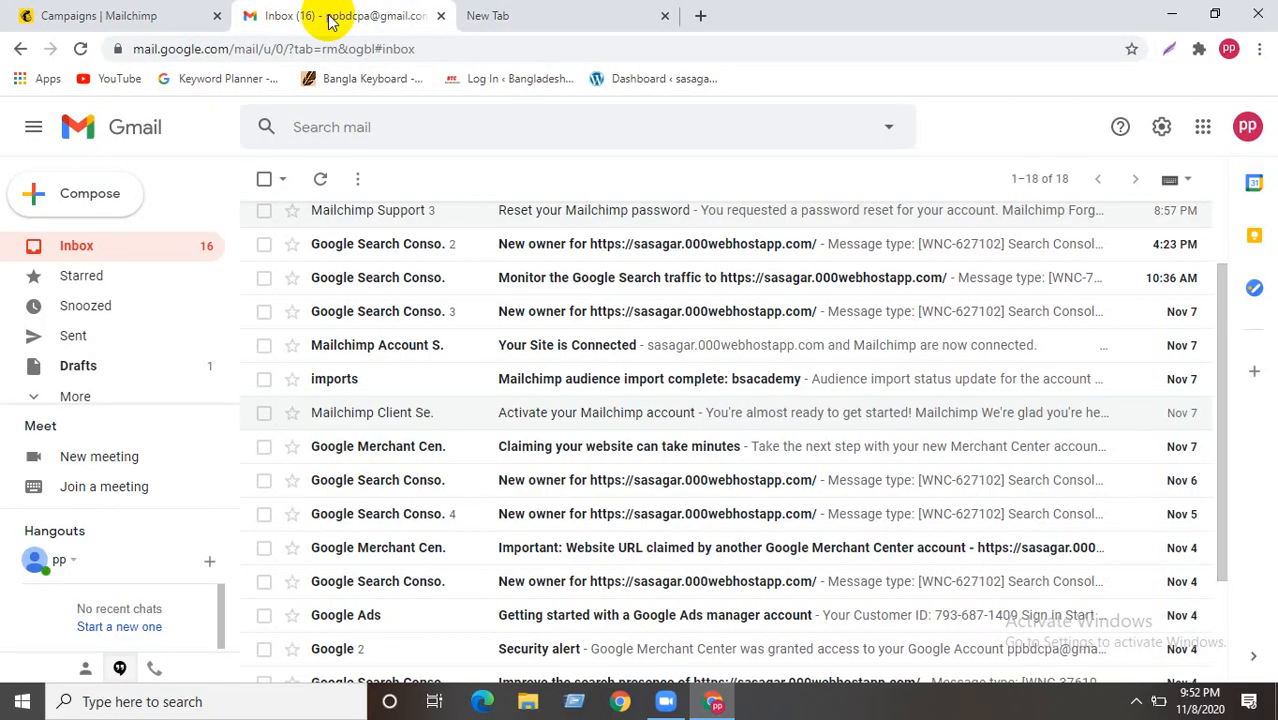
{"action": "left_click", "coordinate": [499, 18]}
{"action": "left_click", "coordinate": [259, 48]}
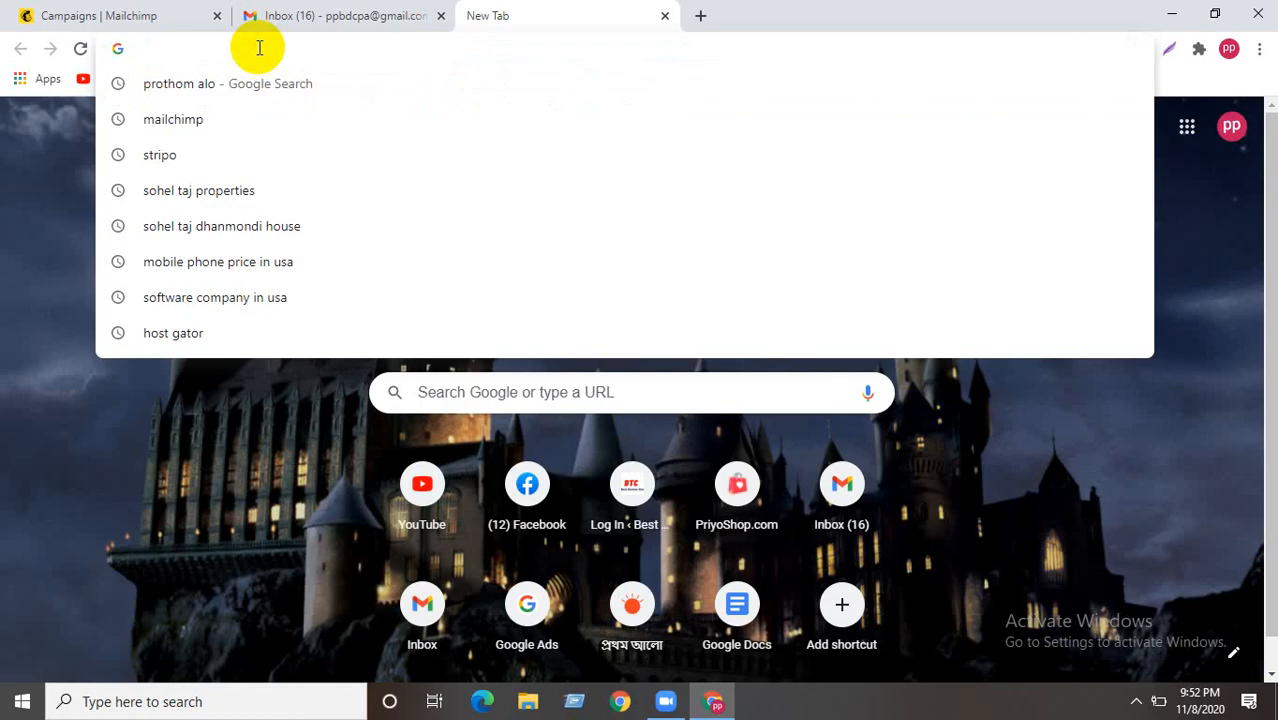
{"action": "type", "text": "a"}
{"action": "key", "text": "BackSpace"}
{"action": "type", "text": "stripo"}
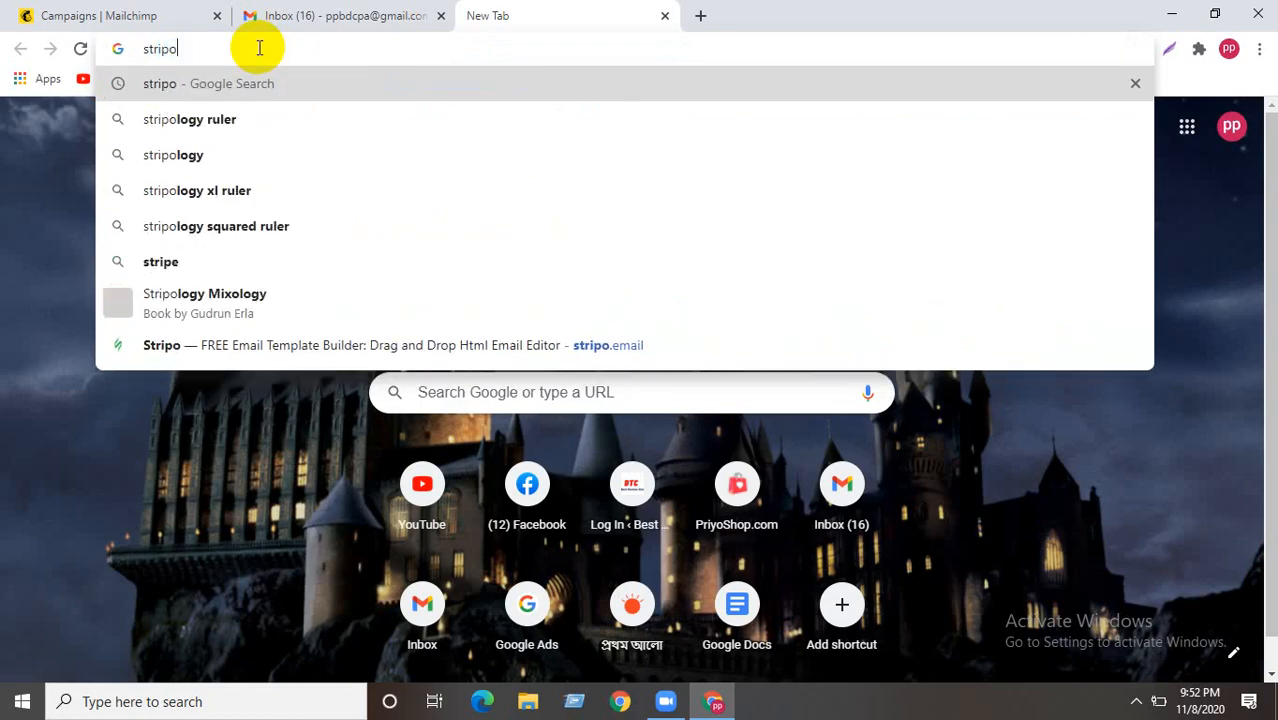
{"action": "type", "text": ".email"}
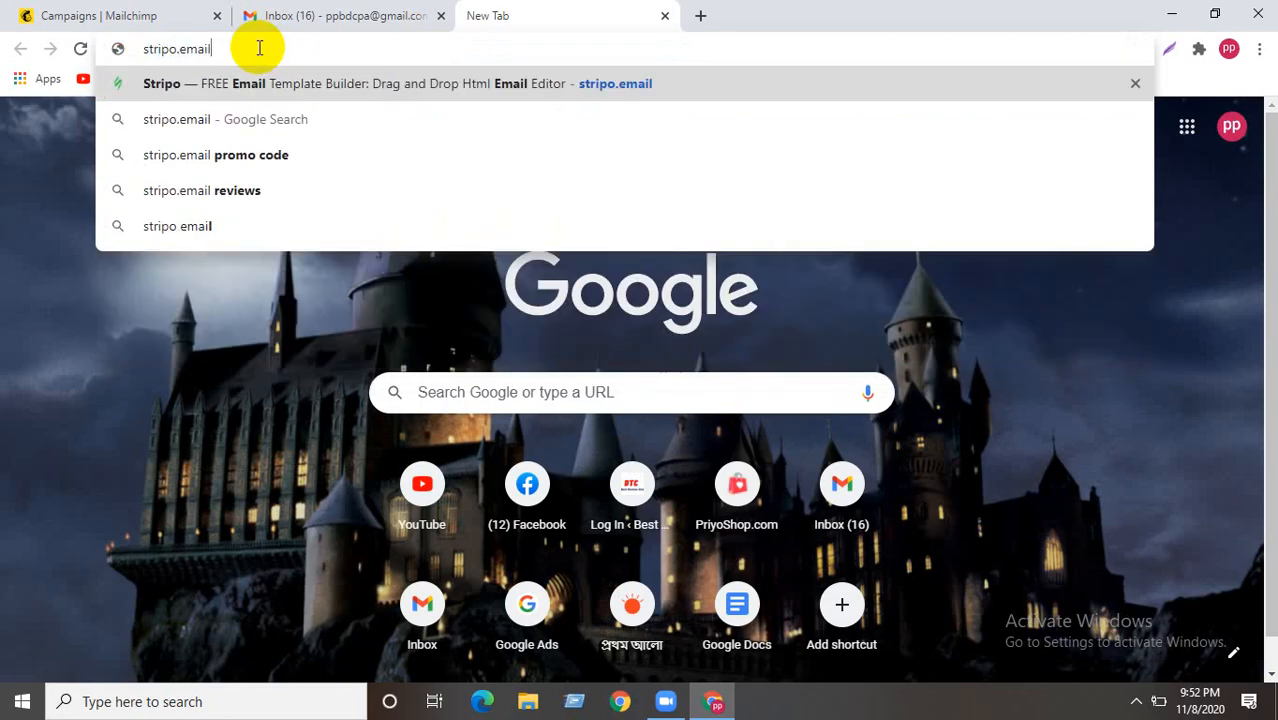
{"action": "key", "text": "Return"}
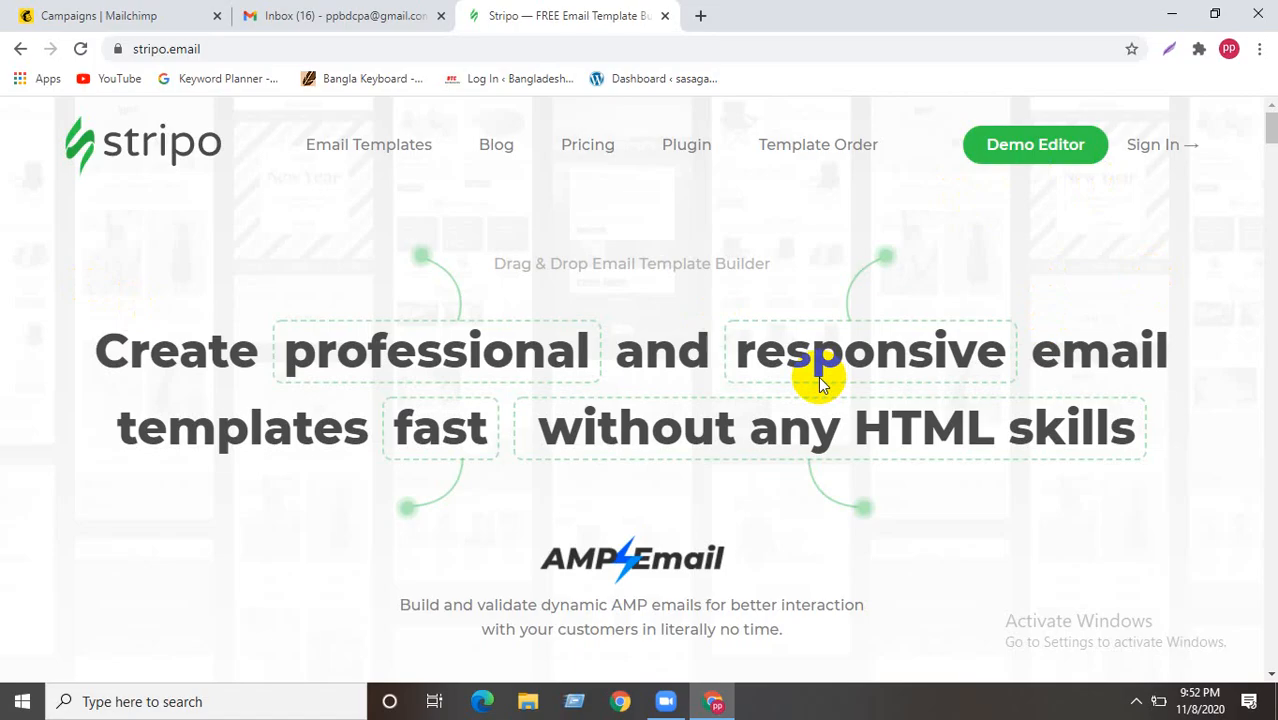
{"action": "scroll", "coordinate": [821, 379], "scroll_direction": "down", "scroll_amount": 1}
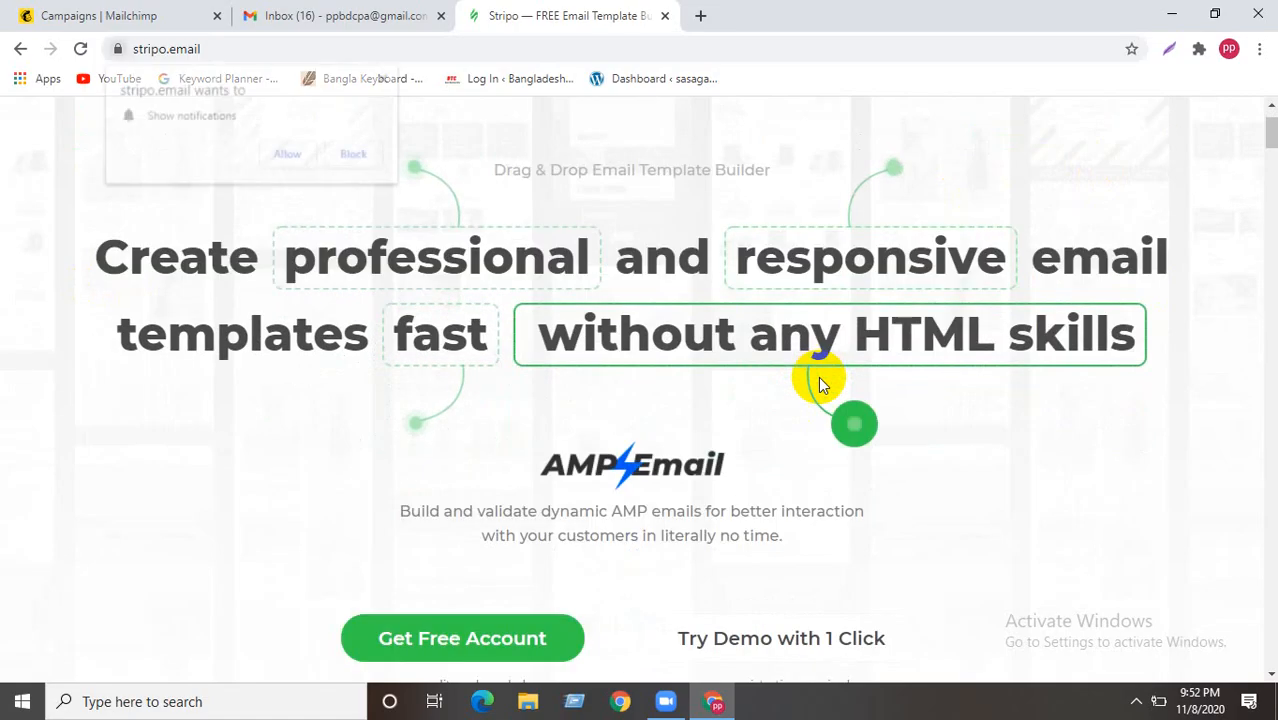
{"action": "scroll", "coordinate": [241, 436], "scroll_direction": "down", "scroll_amount": 3}
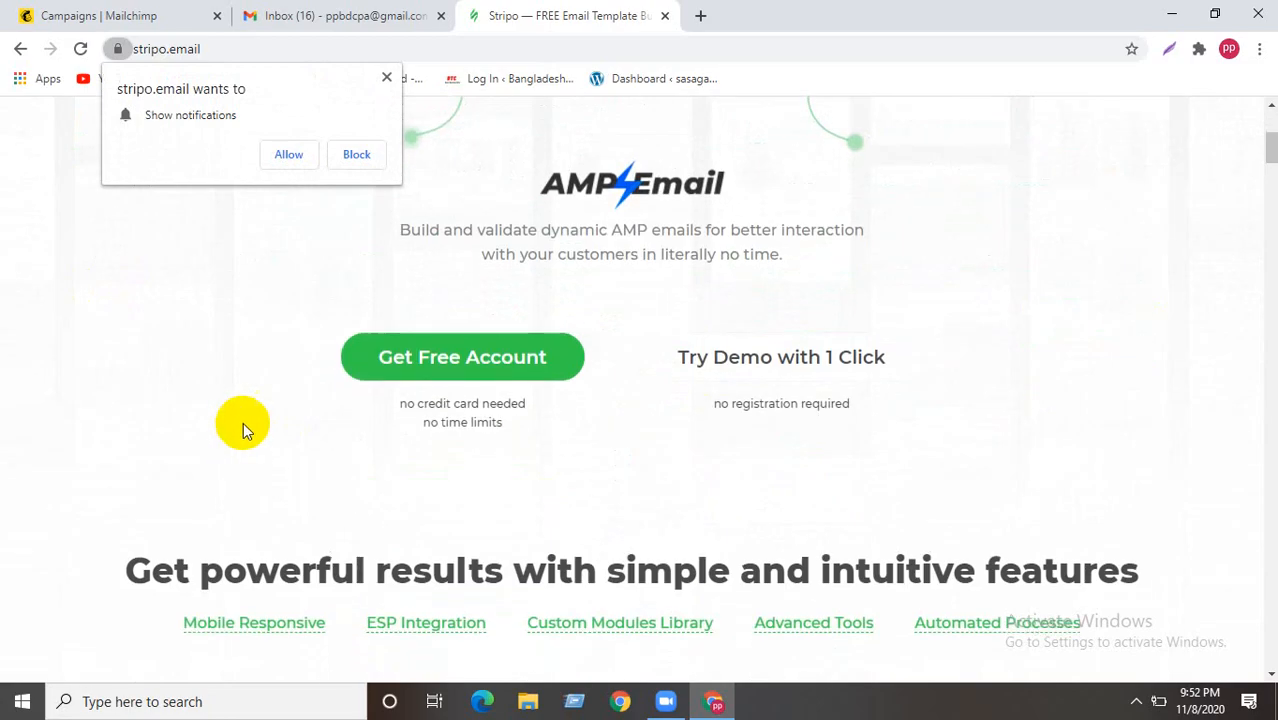
{"action": "left_click", "coordinate": [356, 152]}
{"action": "scroll", "coordinate": [377, 286], "scroll_direction": "up", "scroll_amount": 4}
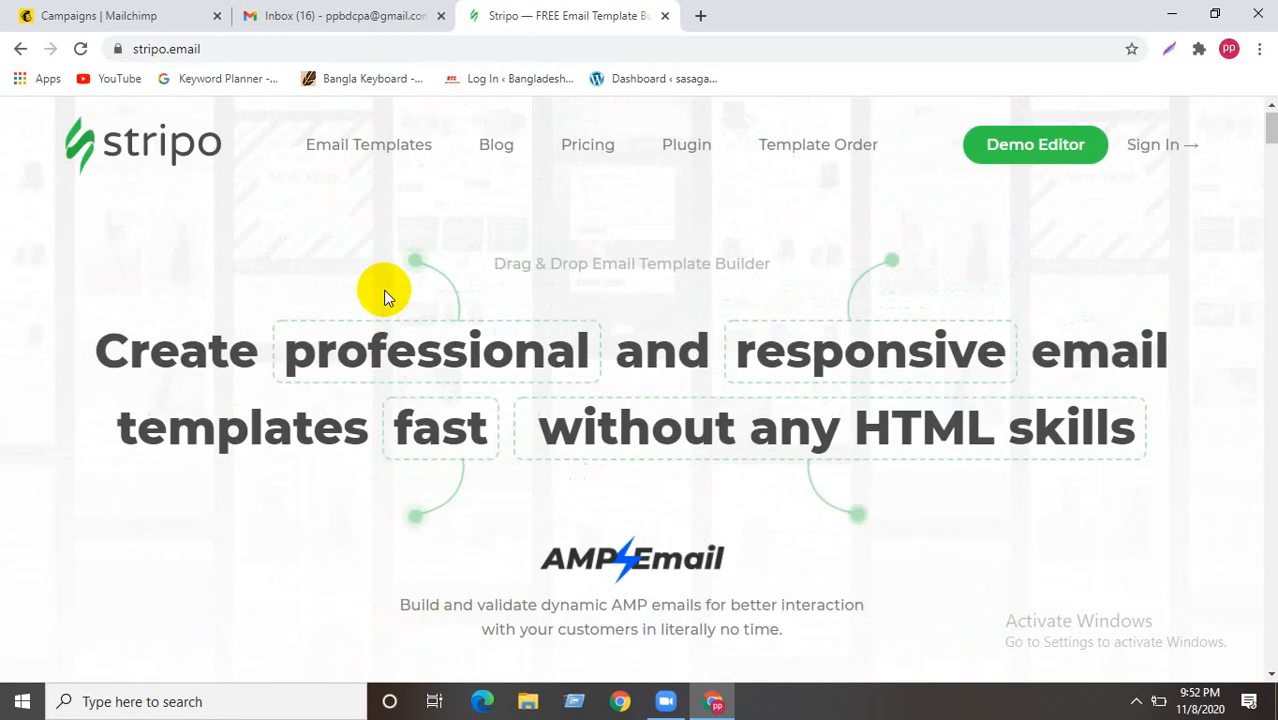
{"action": "scroll", "coordinate": [384, 296], "scroll_direction": "down", "scroll_amount": 3}
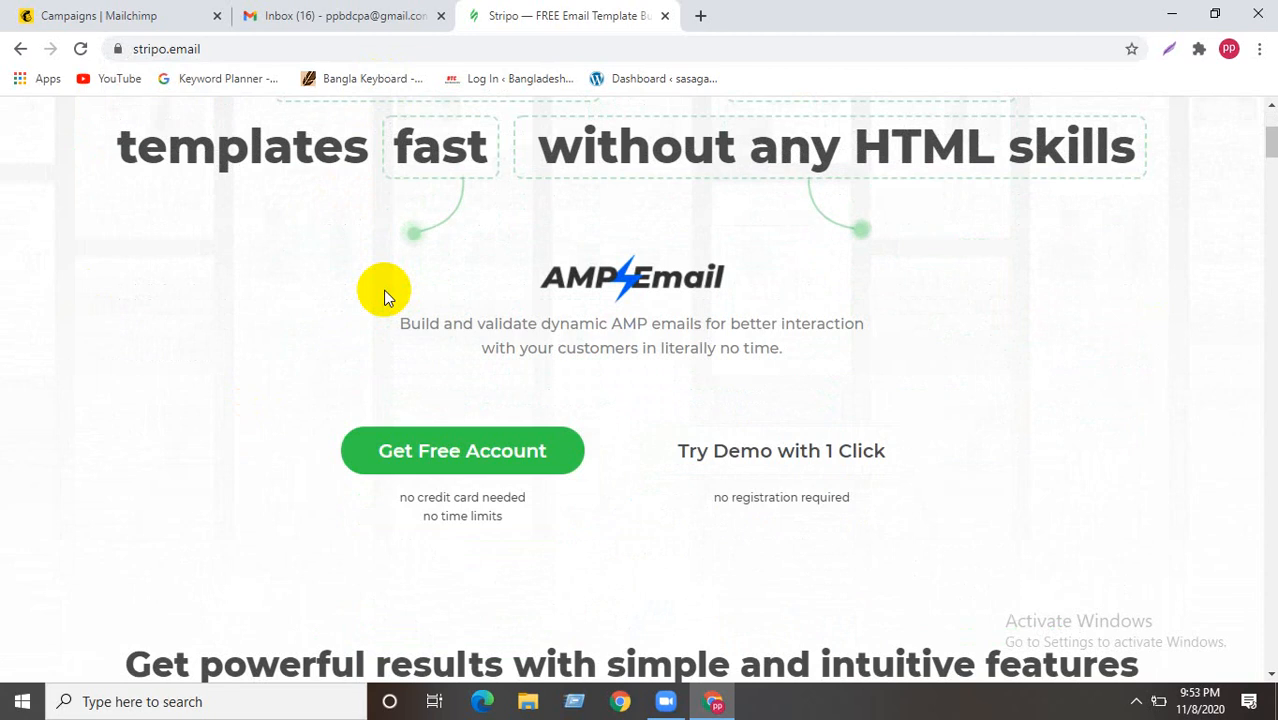
{"action": "scroll", "coordinate": [384, 296], "scroll_direction": "down", "scroll_amount": 3}
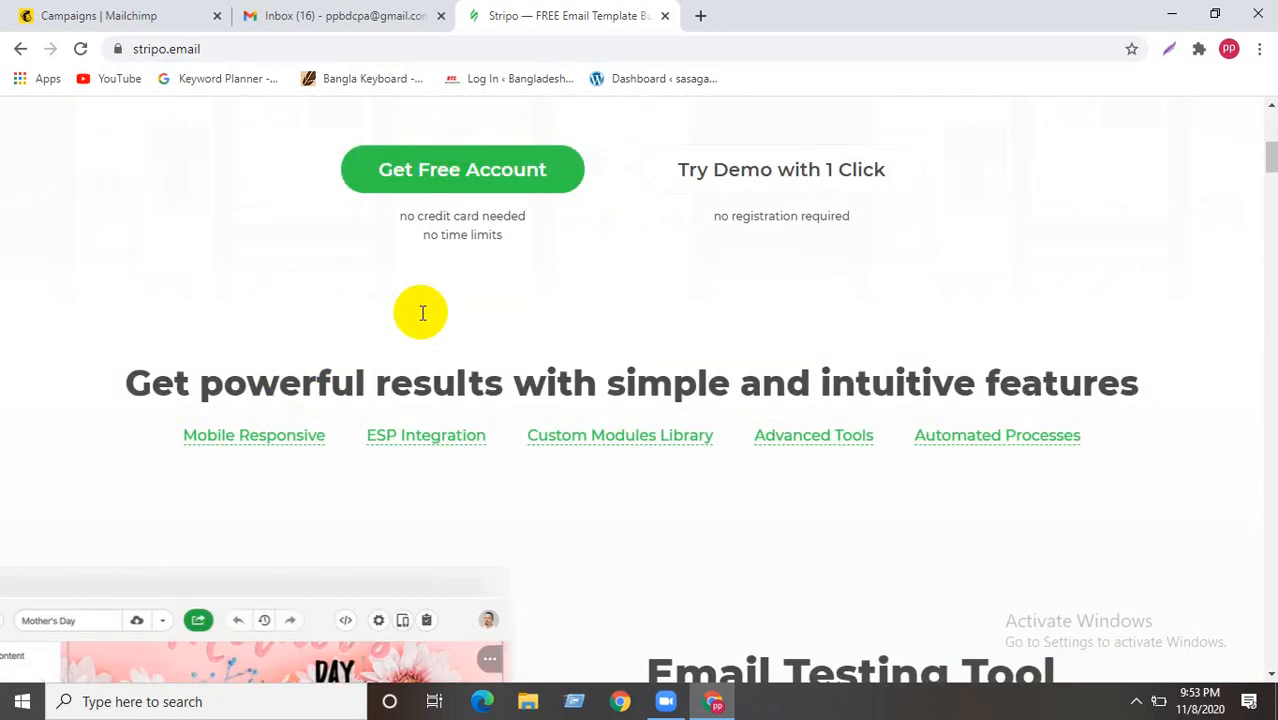
{"action": "scroll", "coordinate": [421, 313], "scroll_direction": "up", "scroll_amount": 2}
{"action": "scroll", "coordinate": [421, 313], "scroll_direction": "down", "scroll_amount": 3}
{"action": "scroll", "coordinate": [421, 315], "scroll_direction": "down", "scroll_amount": 4}
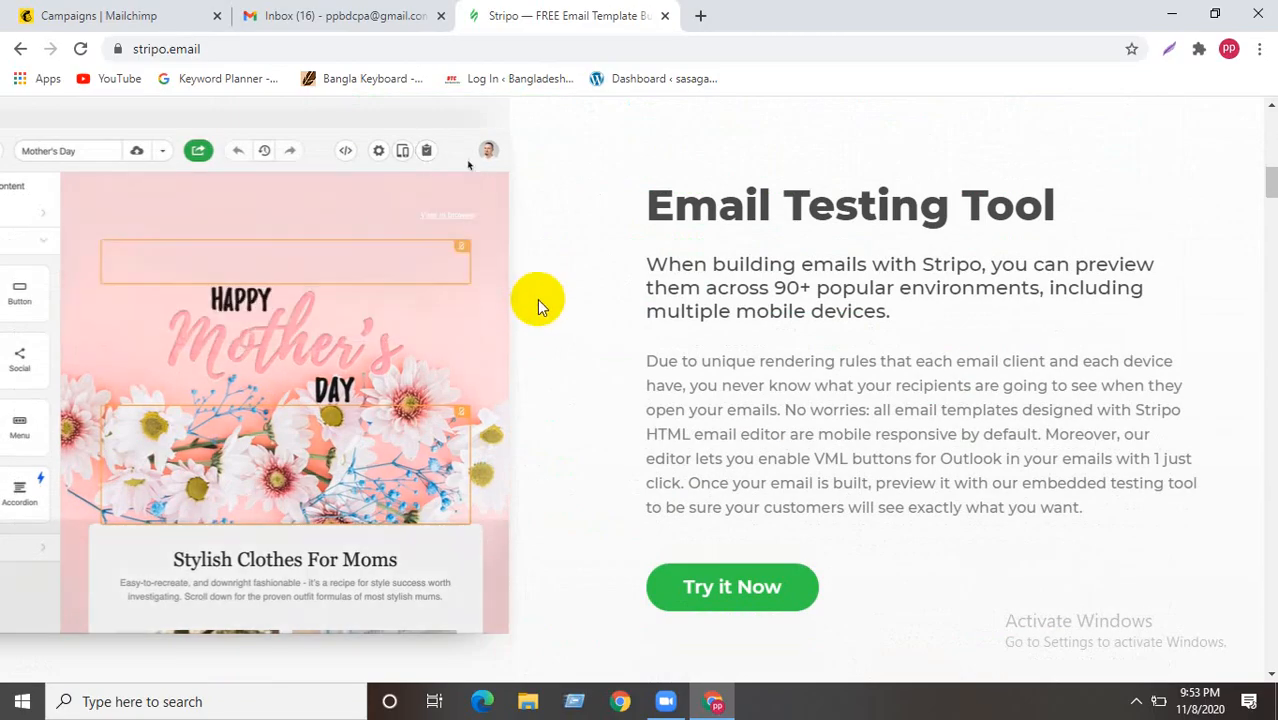
{"action": "scroll", "coordinate": [537, 299], "scroll_direction": "up", "scroll_amount": 3}
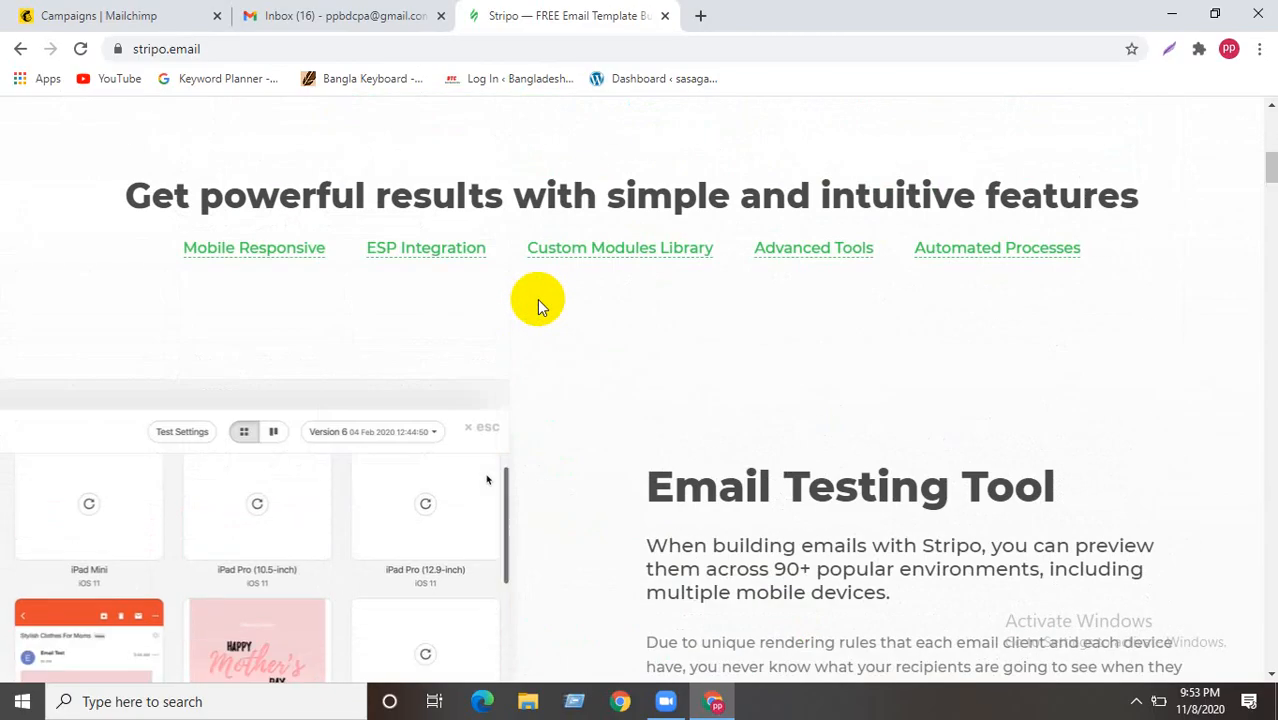
{"action": "scroll", "coordinate": [537, 299], "scroll_direction": "up", "scroll_amount": 2}
{"action": "scroll", "coordinate": [537, 299], "scroll_direction": "up", "scroll_amount": 2}
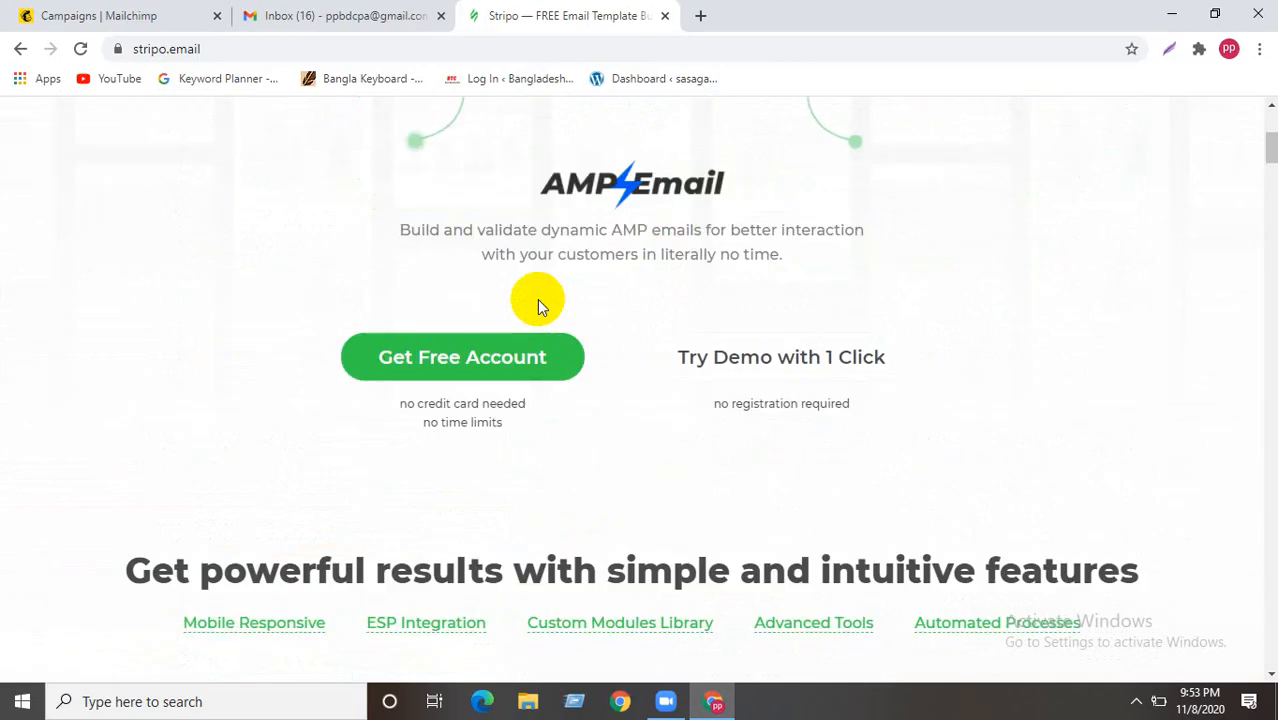
{"action": "scroll", "coordinate": [481, 294], "scroll_direction": "up", "scroll_amount": 4}
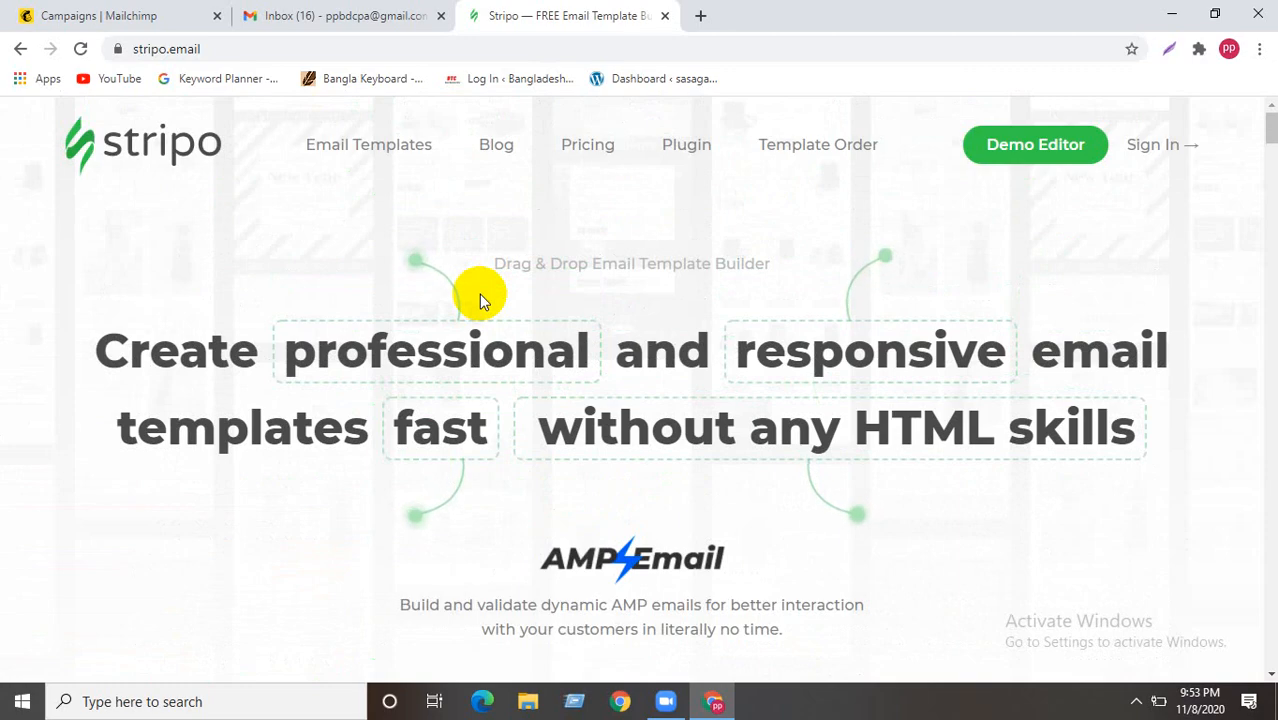
{"action": "scroll", "coordinate": [446, 288], "scroll_direction": "down", "scroll_amount": 1}
{"action": "scroll", "coordinate": [446, 288], "scroll_direction": "down", "scroll_amount": 3}
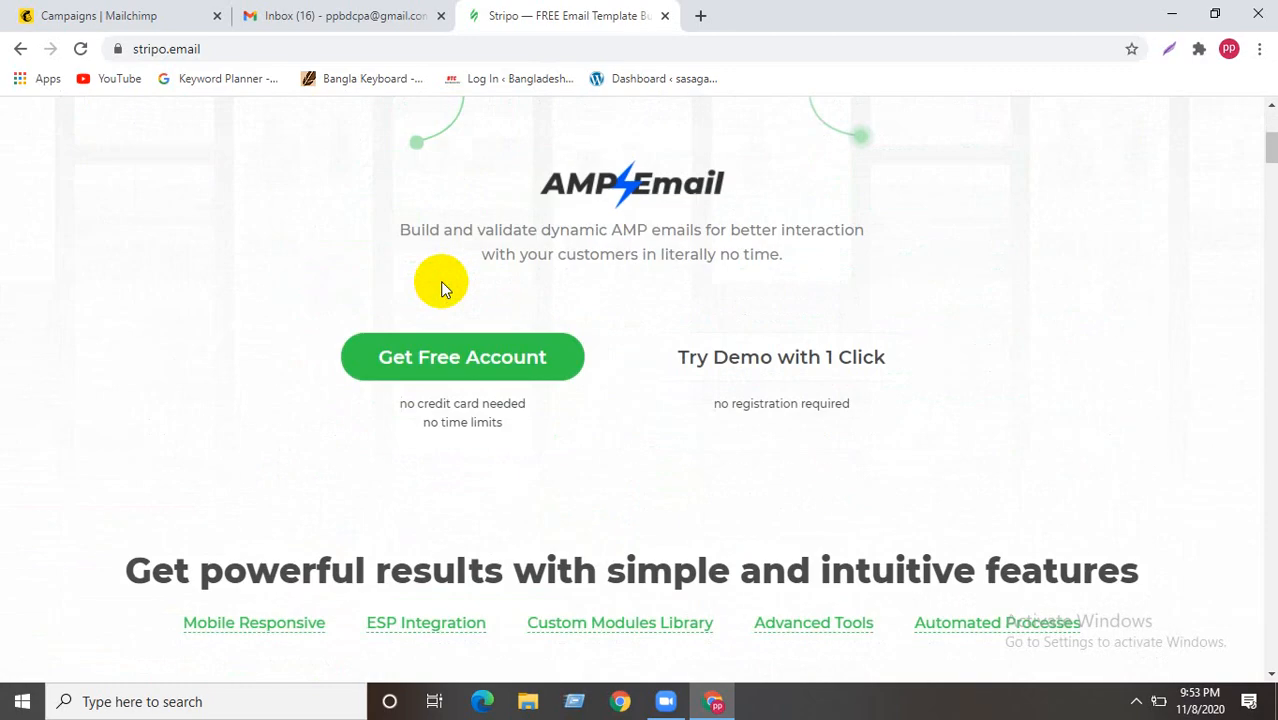
{"action": "scroll", "coordinate": [328, 380], "scroll_direction": "down", "scroll_amount": 5}
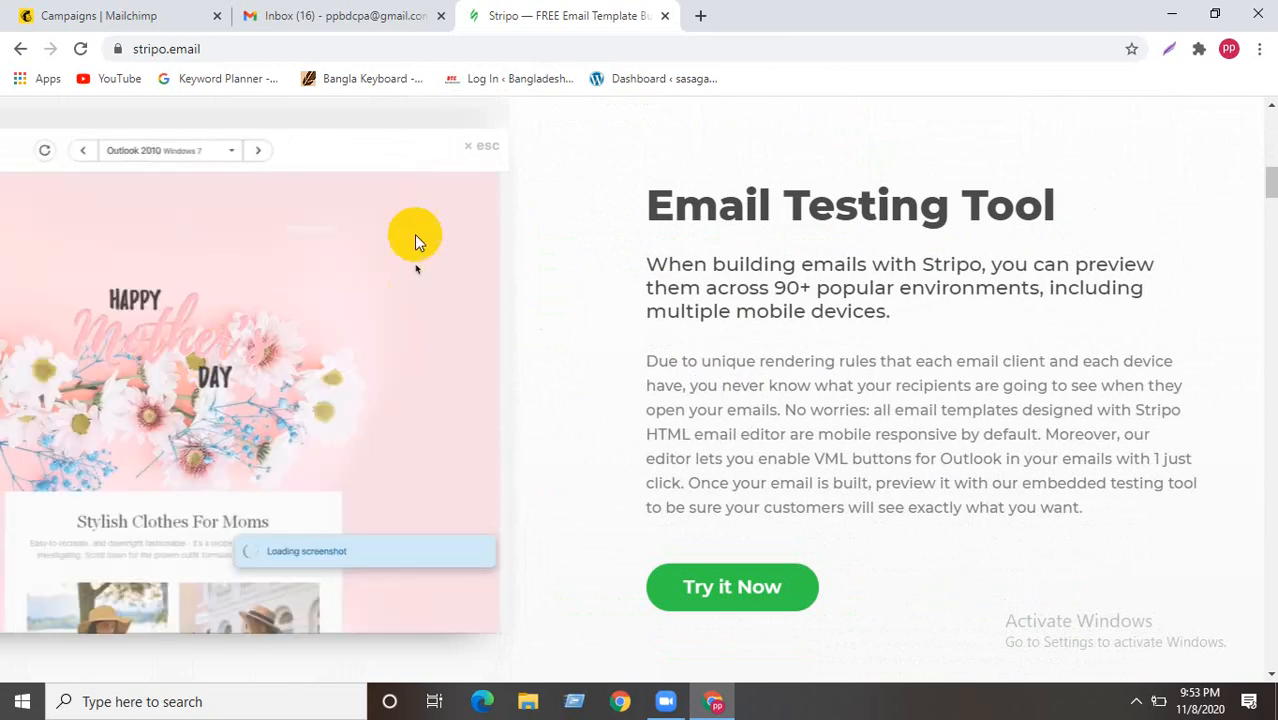
{"action": "scroll", "coordinate": [334, 349], "scroll_direction": "down", "scroll_amount": 2}
{"action": "scroll", "coordinate": [388, 277], "scroll_direction": "up", "scroll_amount": 1}
{"action": "scroll", "coordinate": [318, 309], "scroll_direction": "up", "scroll_amount": 1}
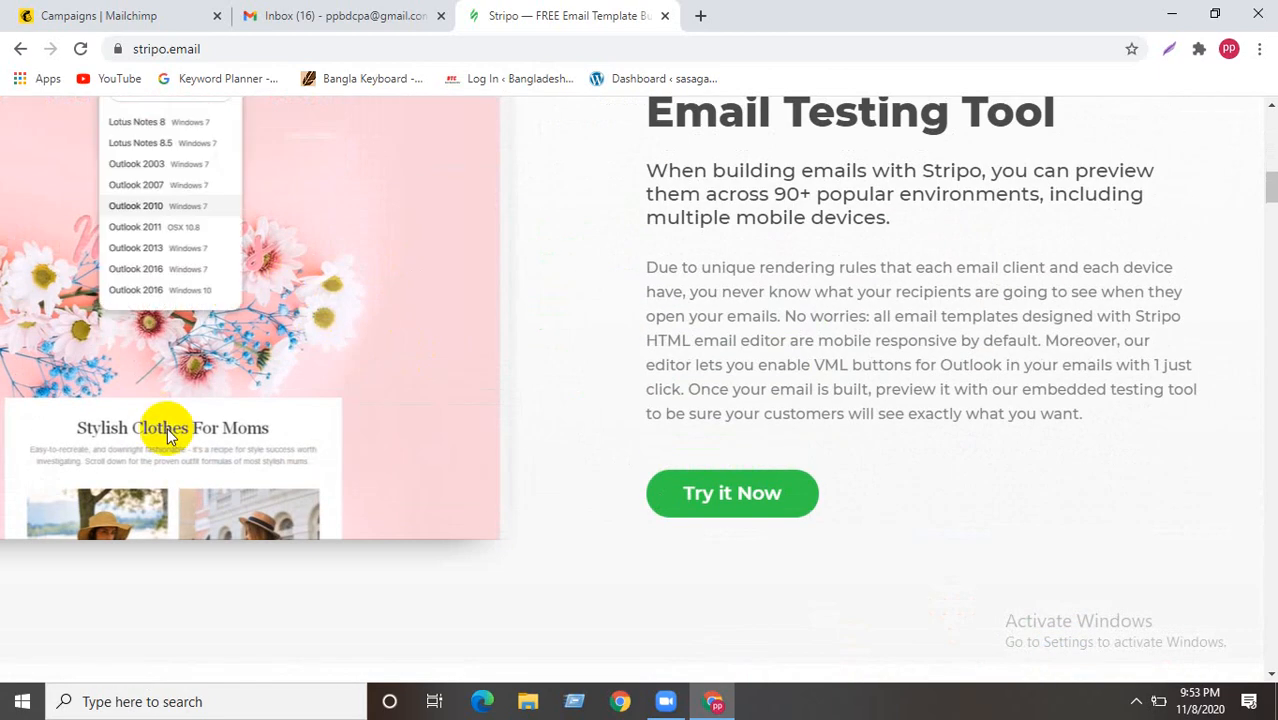
{"action": "scroll", "coordinate": [289, 330], "scroll_direction": "down", "scroll_amount": 2}
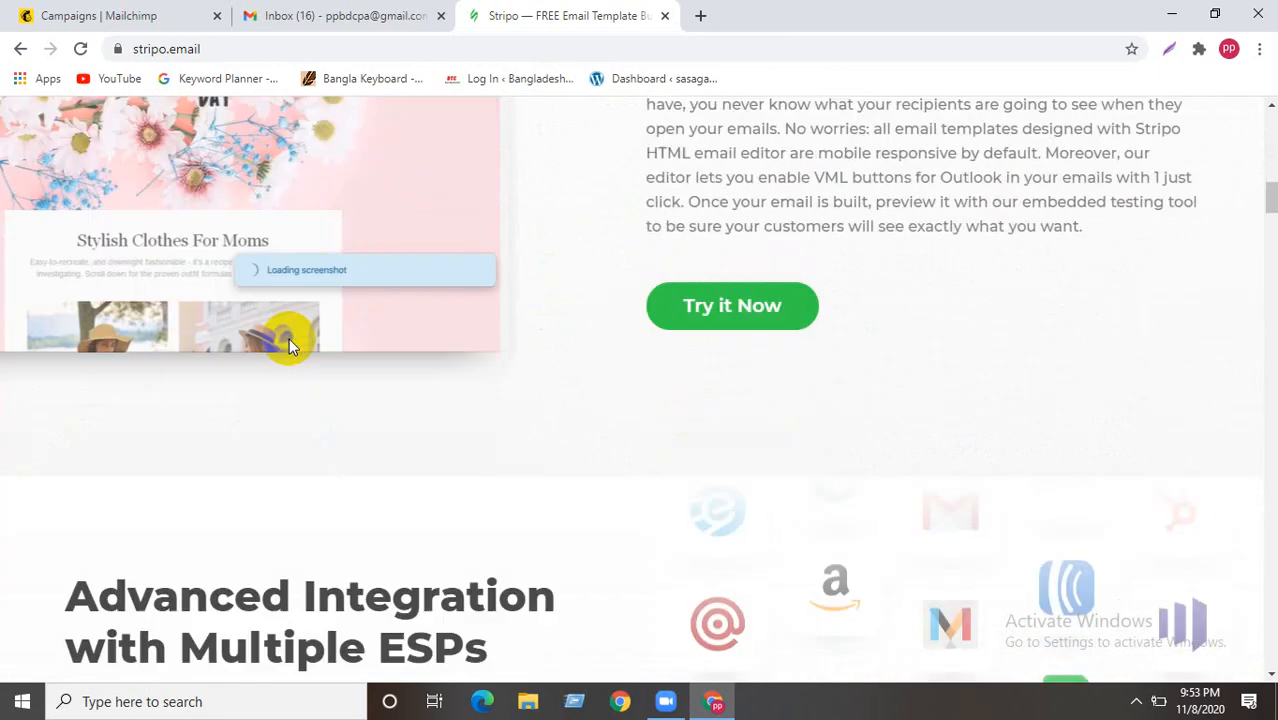
{"action": "scroll", "coordinate": [260, 340], "scroll_direction": "down", "scroll_amount": 3}
{"action": "scroll", "coordinate": [250, 372], "scroll_direction": "down", "scroll_amount": 2}
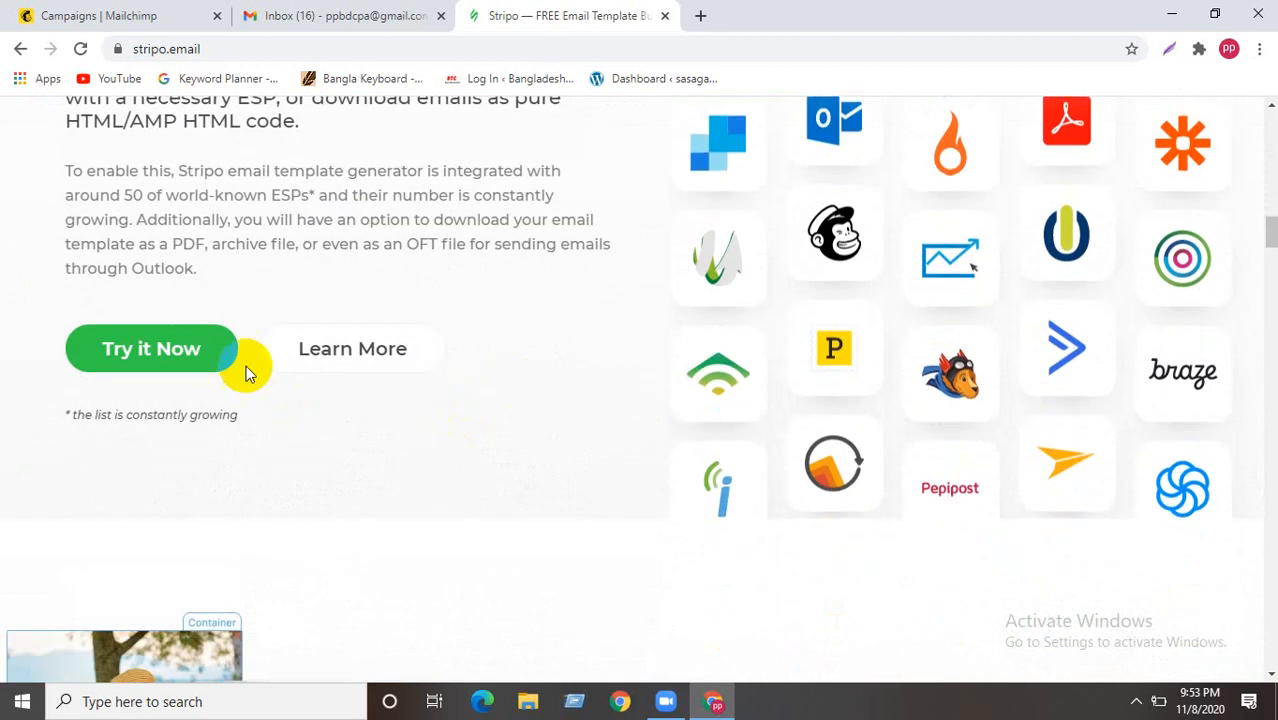
{"action": "scroll", "coordinate": [210, 456], "scroll_direction": "up", "scroll_amount": 10}
{"action": "scroll", "coordinate": [222, 455], "scroll_direction": "up", "scroll_amount": 2}
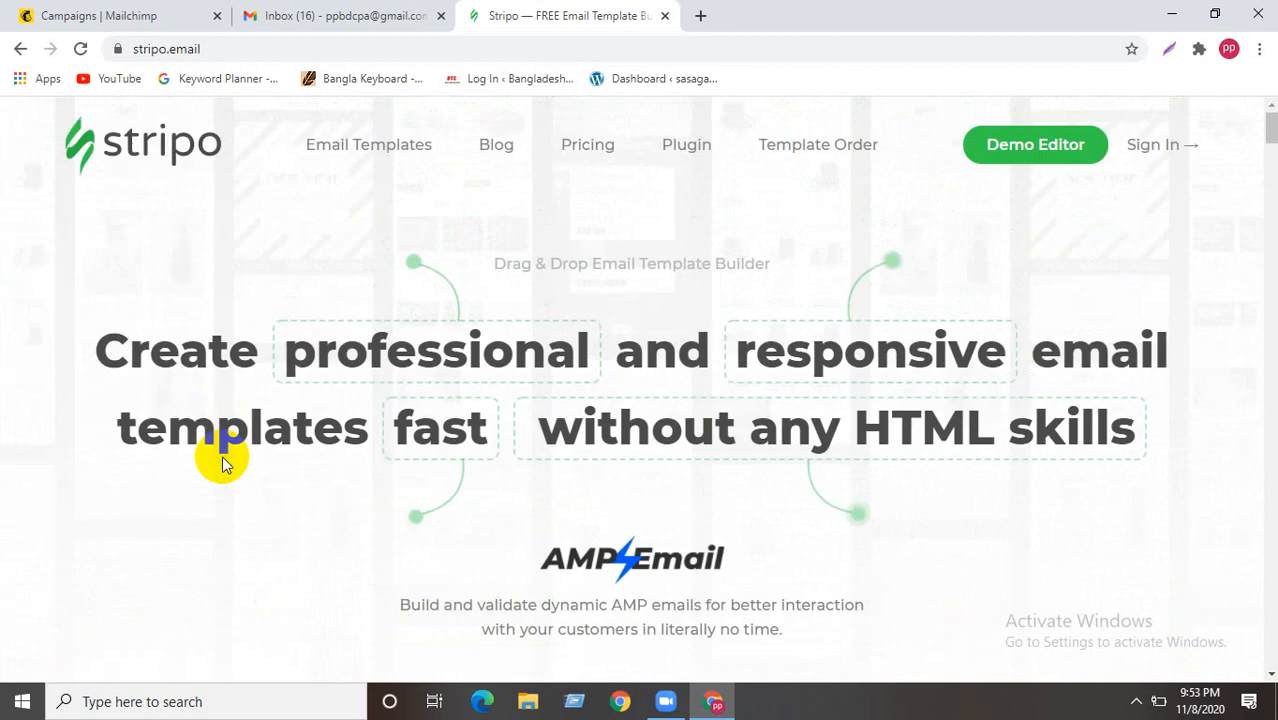
{"action": "scroll", "coordinate": [220, 466], "scroll_direction": "down", "scroll_amount": 3}
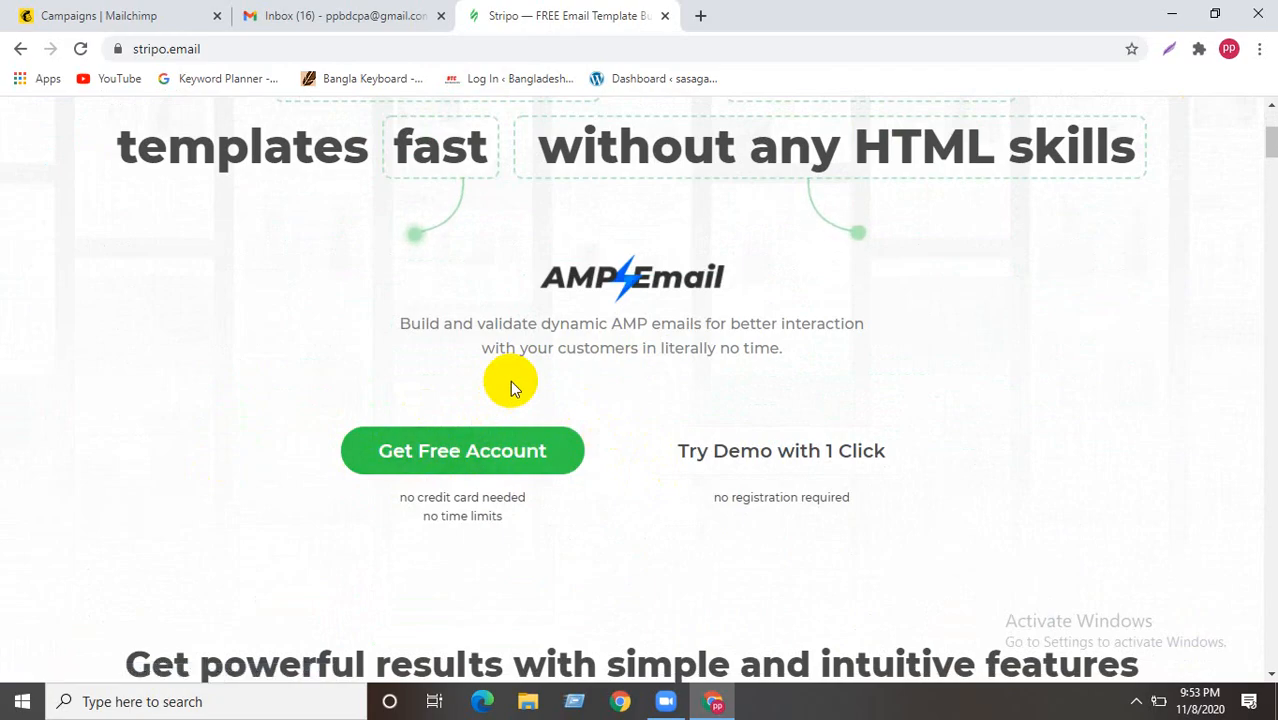
{"action": "scroll", "coordinate": [510, 379], "scroll_direction": "up", "scroll_amount": 3}
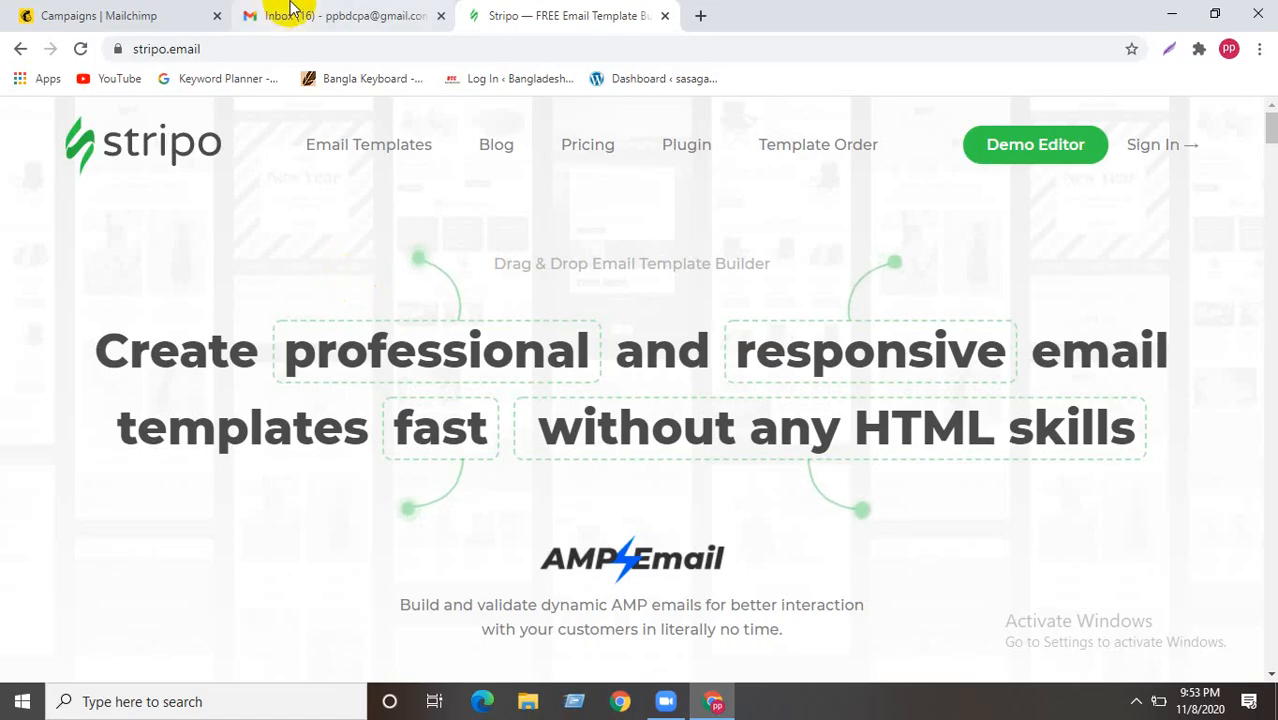
- Close the Gmail and Stripo tabs, minimize Chrome, and reposition the New Text Document (7) icon
{"action": "left_click", "coordinate": [440, 16]}
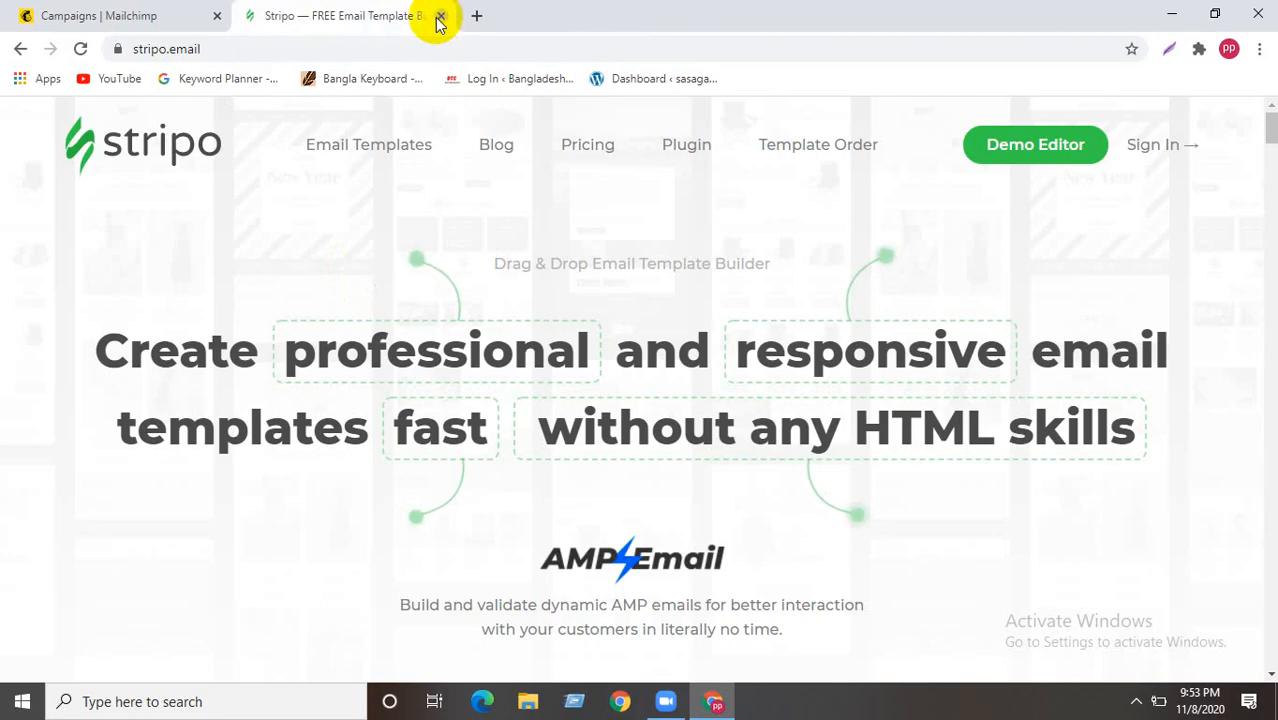
{"action": "left_click", "coordinate": [476, 15]}
{"action": "left_click", "coordinate": [443, 16]}
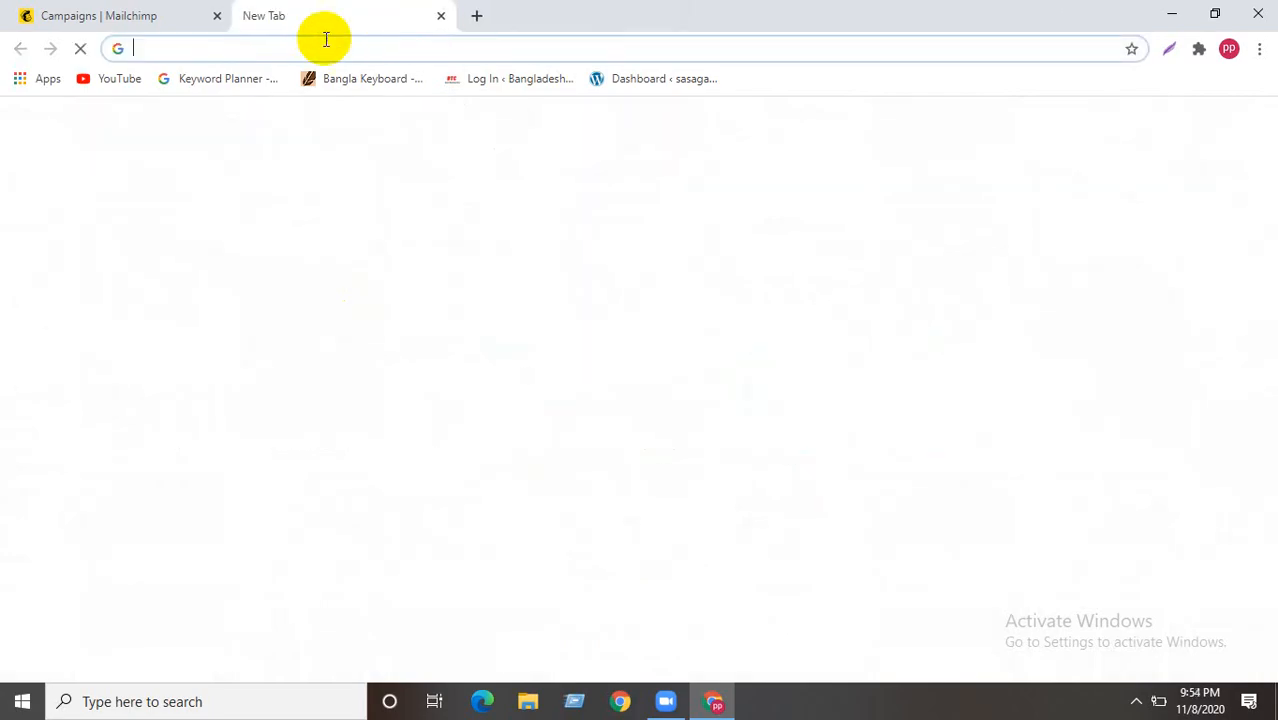
{"action": "left_click", "coordinate": [1170, 14]}
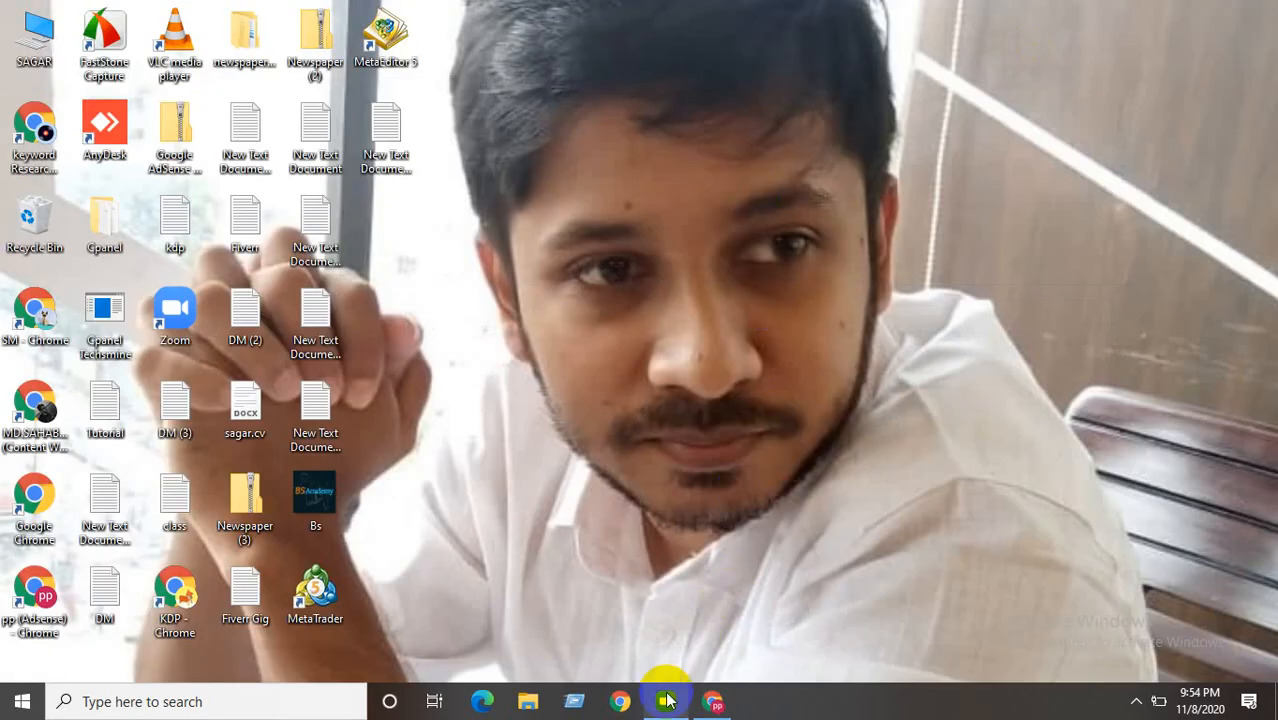
{"action": "left_click_drag", "start_coordinate": [347, 402], "coordinate": [390, 145]}
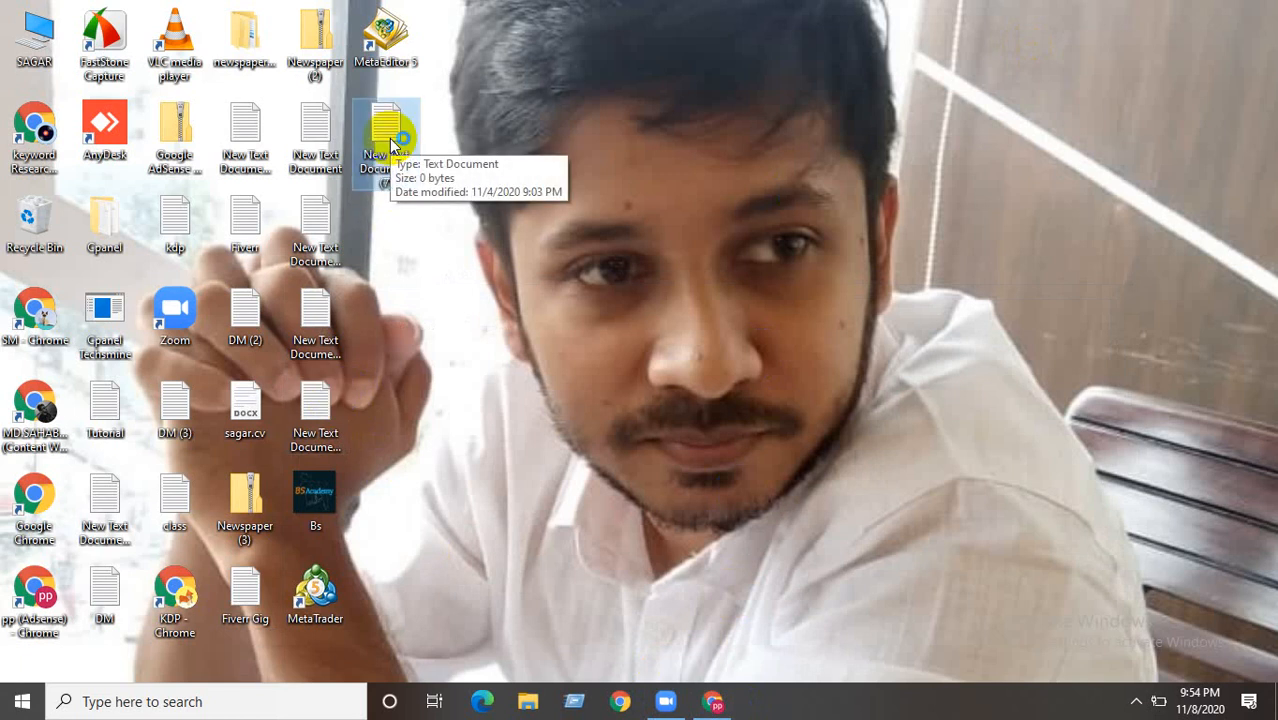
- In New Text Document (7), list SEM...., SMM and CPM.... on separate lines, then minimize Notepad
{"action": "double_click", "coordinate": [392, 147]}
{"action": "type", "text": "SE"}
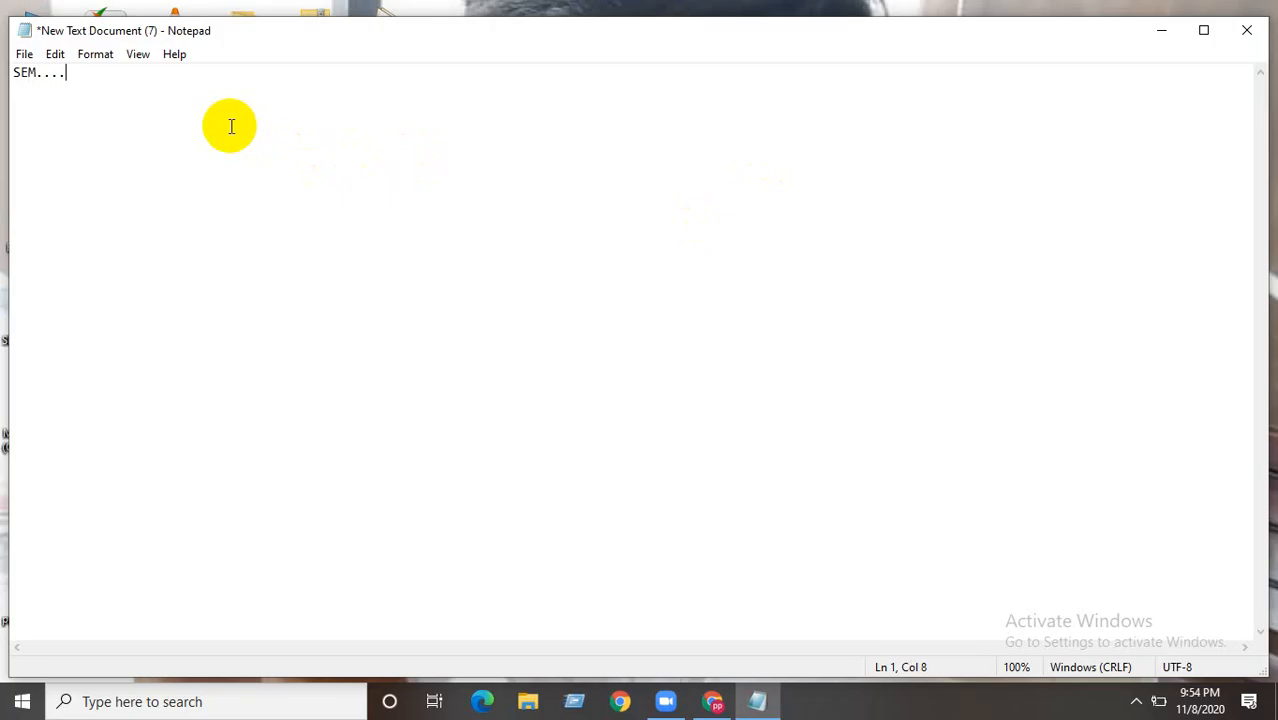
{"action": "type", "text": "M...."}
{"action": "key", "text": "Return"}
{"action": "key", "text": "Return"}
{"action": "type", "text": "SMM"}
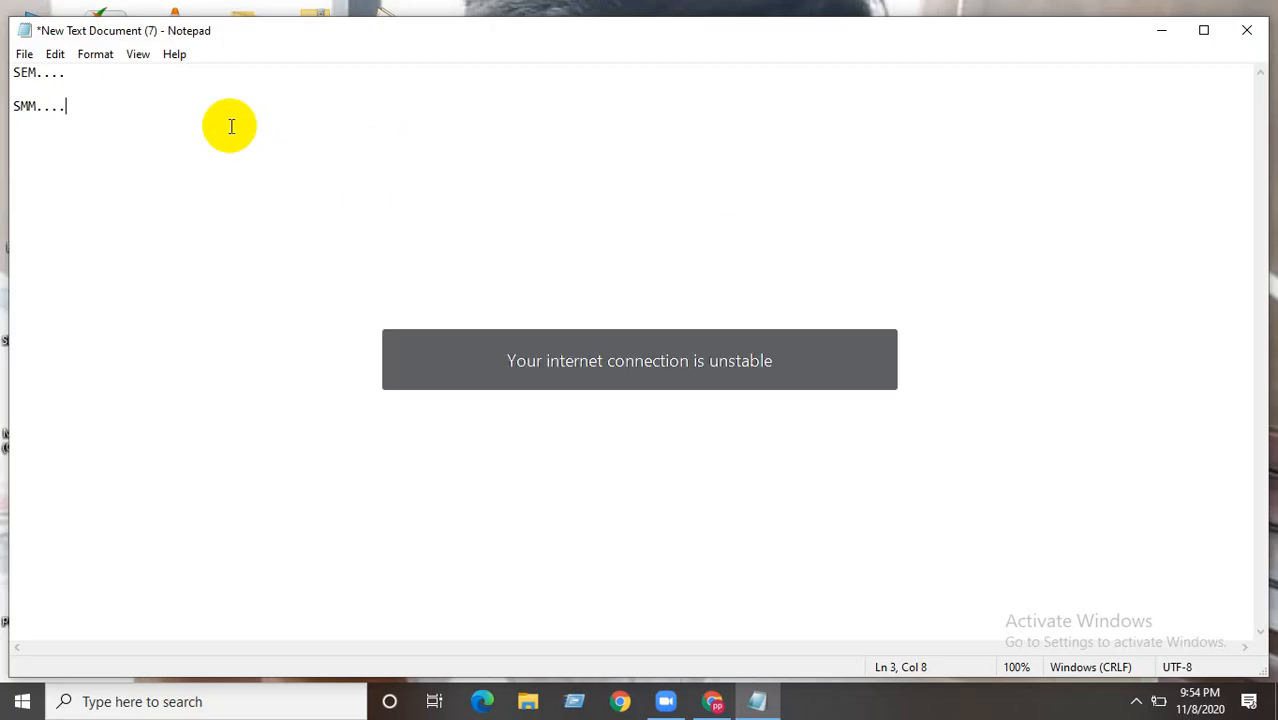
{"action": "key", "text": "Return"}
{"action": "key", "text": "Return"}
{"action": "key", "text": "Return"}
{"action": "type", "text": "CPM...."}
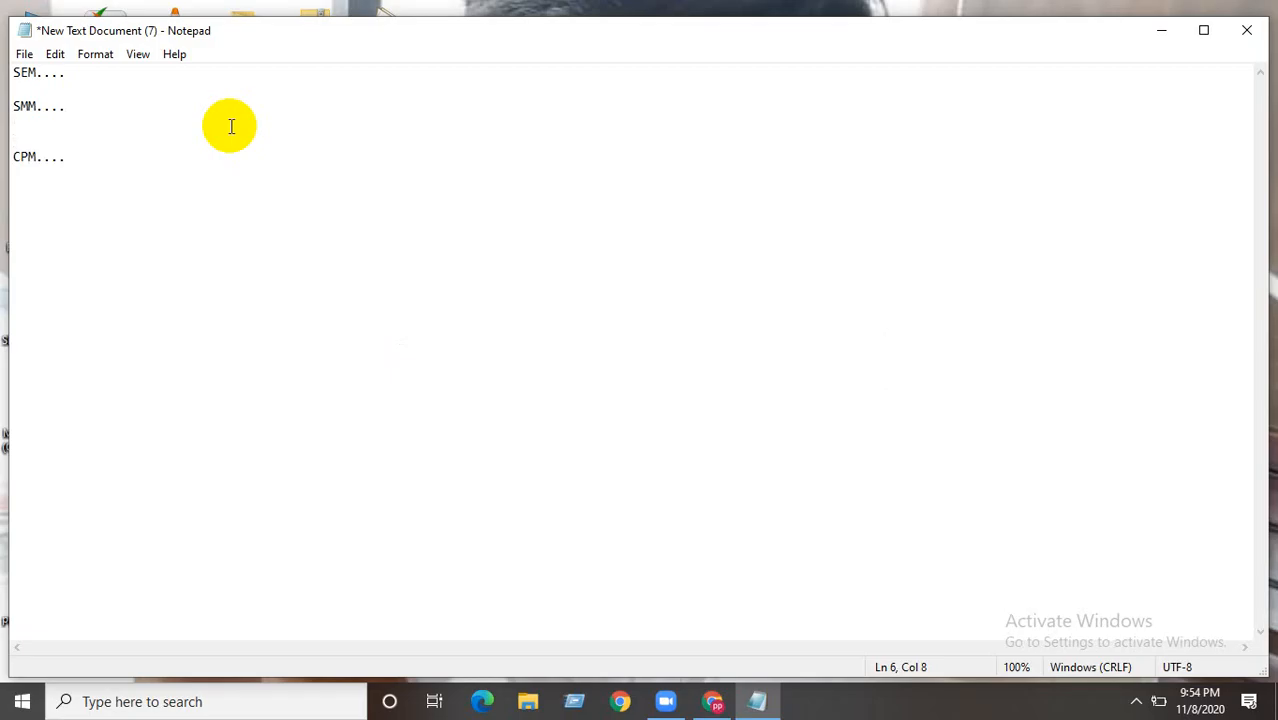
{"action": "left_click", "coordinate": [1162, 30]}
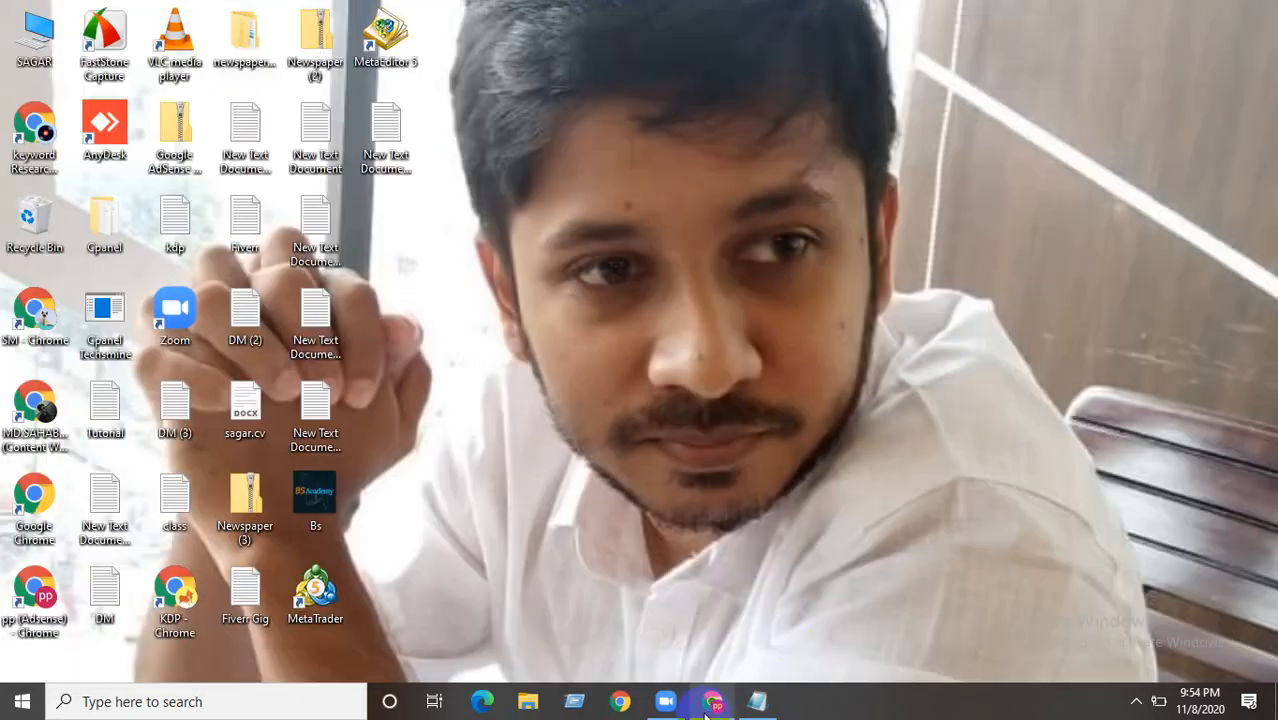
- Search Google for 'cpm meaning' in Chrome, then bring the Notepad term list back
{"action": "left_click", "coordinate": [713, 701]}
{"action": "left_click", "coordinate": [241, 52]}
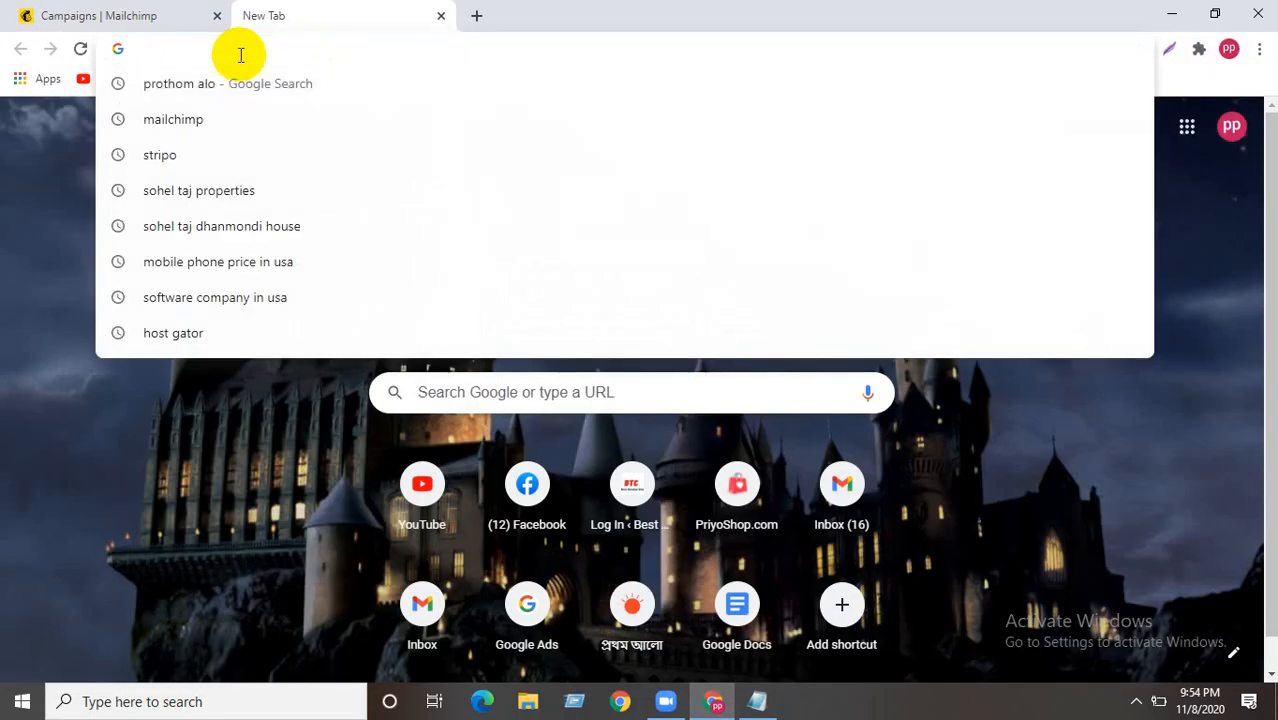
{"action": "type", "text": "CPM"}
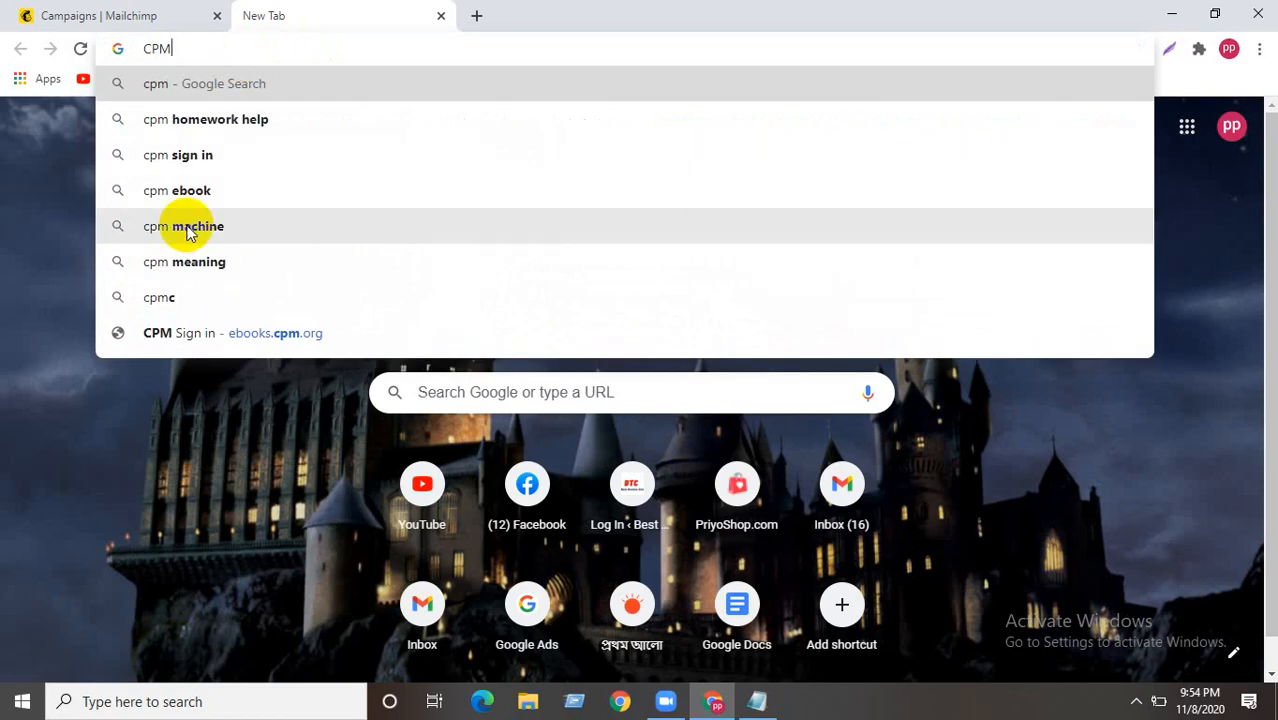
{"action": "left_click", "coordinate": [194, 260]}
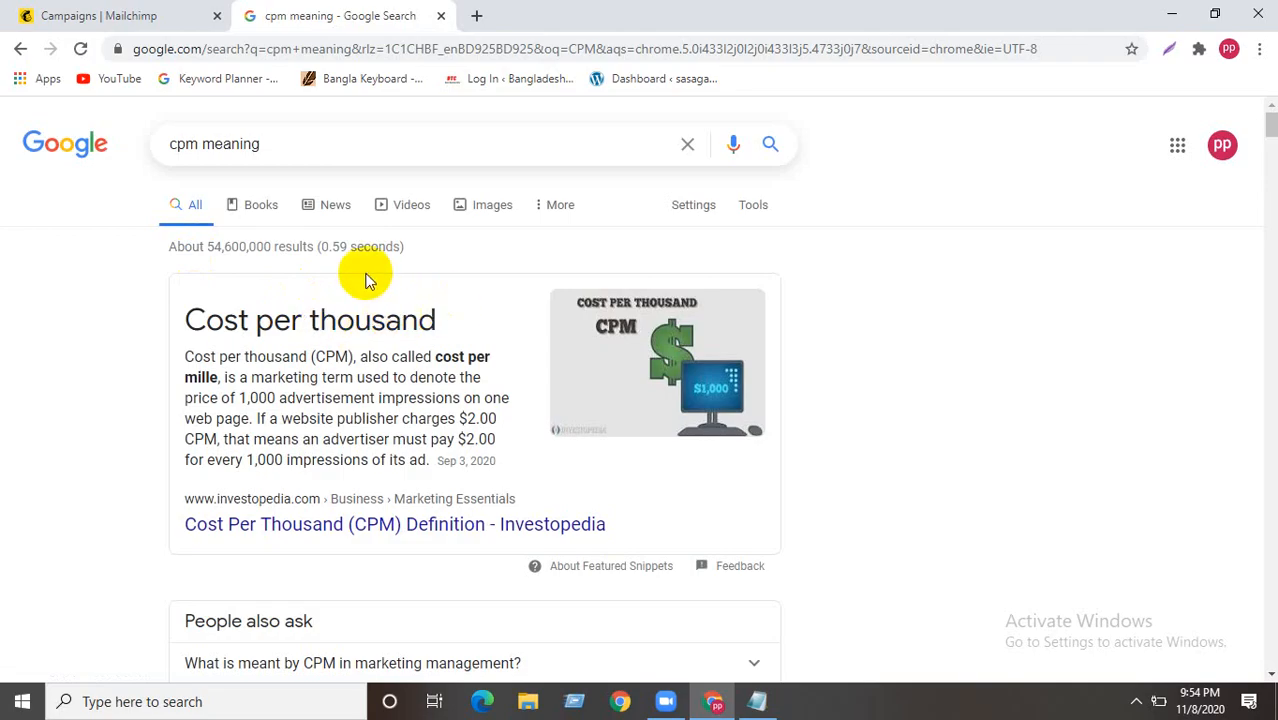
{"action": "left_click", "coordinate": [757, 701]}
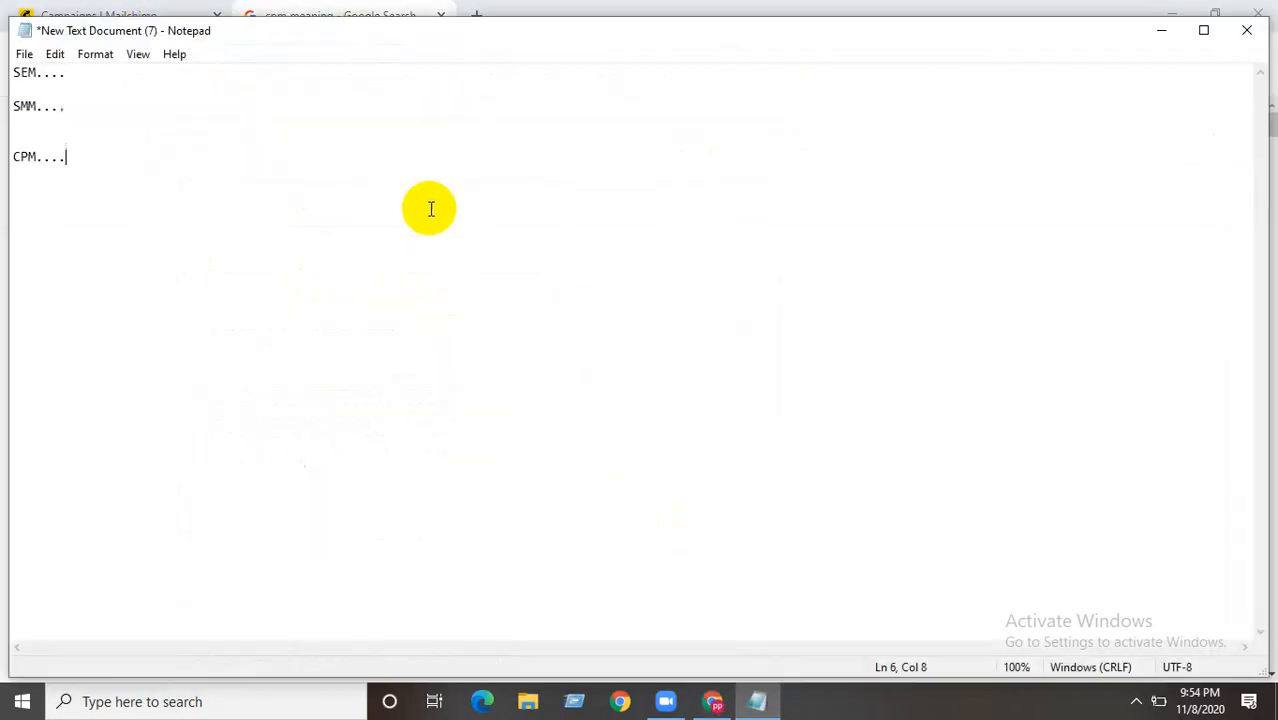
- Add CPC.. and CPV..... on new lines below CPM.... in the term list
{"action": "key", "text": "Return"}
{"action": "key", "text": "Return"}
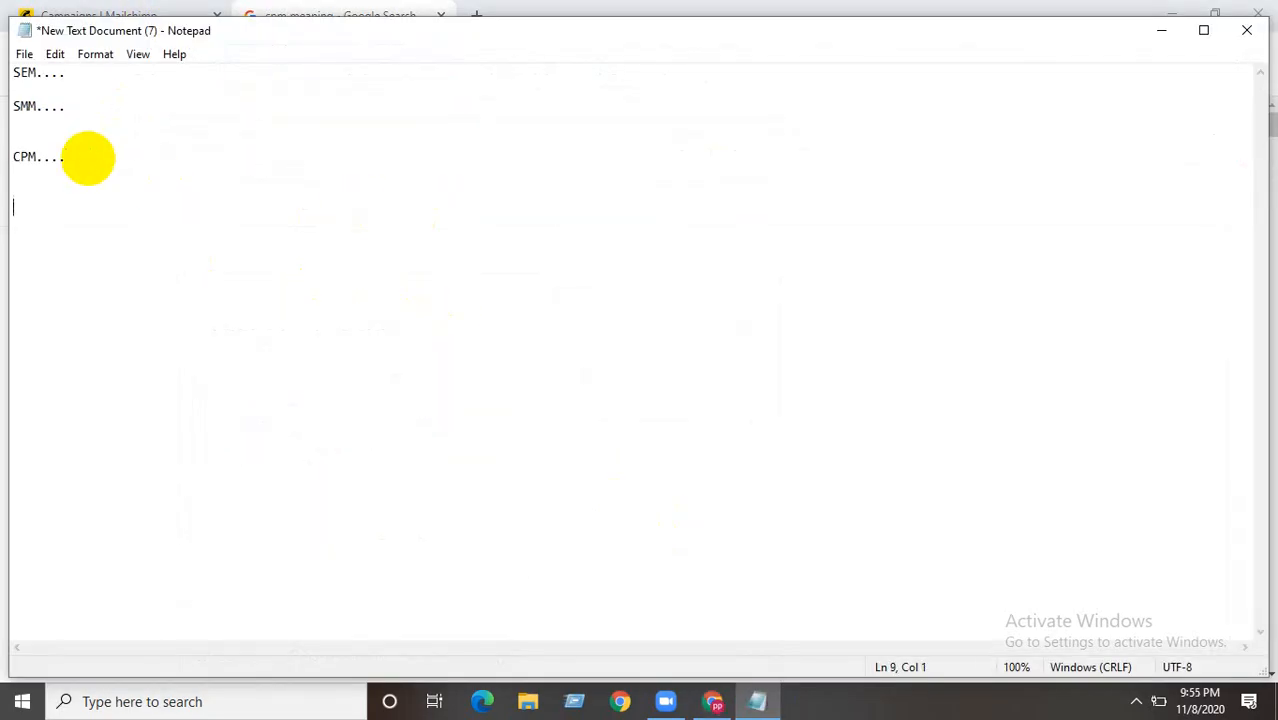
{"action": "type", "text": "CPC.."}
{"action": "key", "text": "Return"}
{"action": "key", "text": "Return"}
{"action": "key", "text": "Return"}
{"action": "type", "text": "C"}
{"action": "type", "text": "V....."}
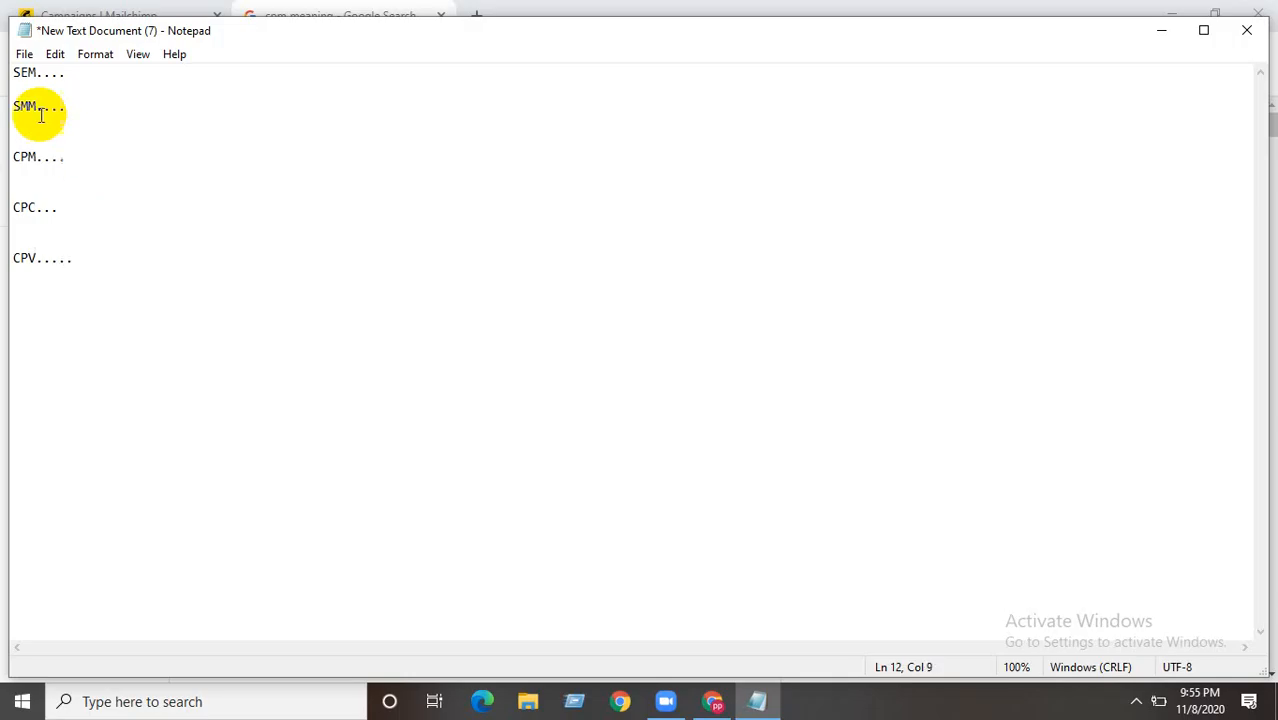
- Delete all the listed terms and close Notepad without saving
{"action": "left_click_drag", "start_coordinate": [12, 72], "coordinate": [80, 251]}
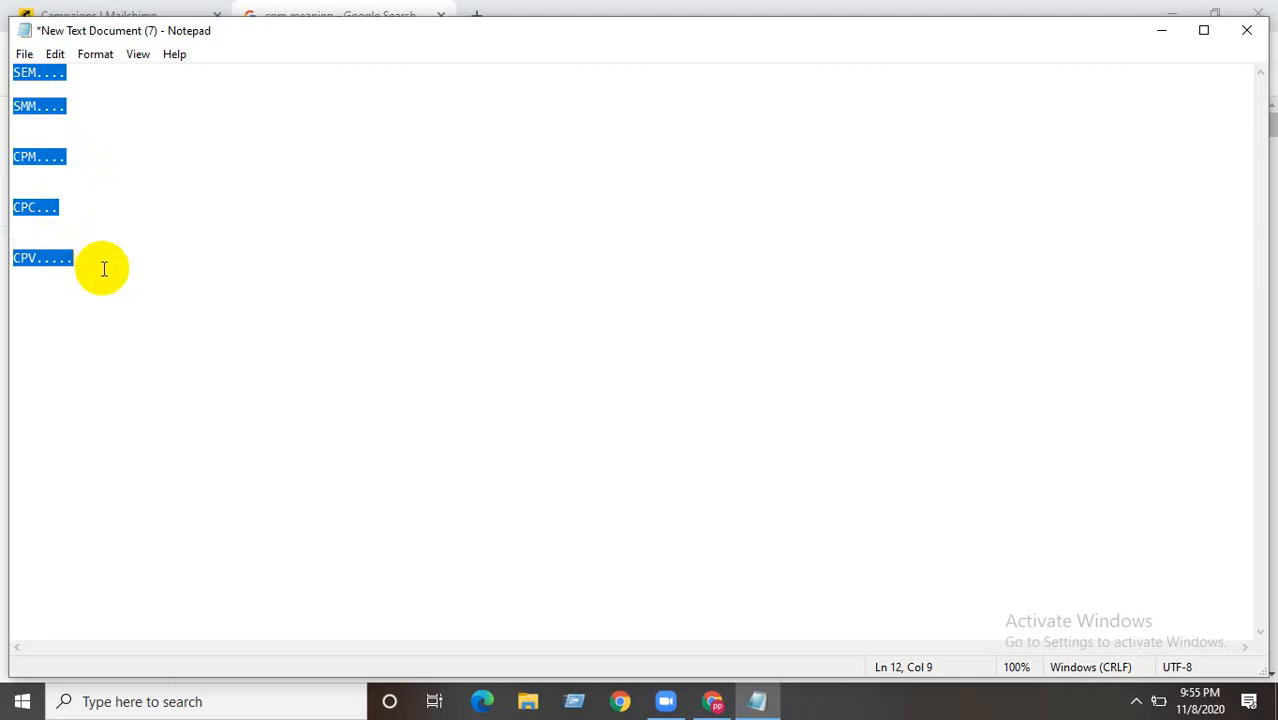
{"action": "key", "text": "BackSpace"}
{"action": "left_click", "coordinate": [1246, 29]}
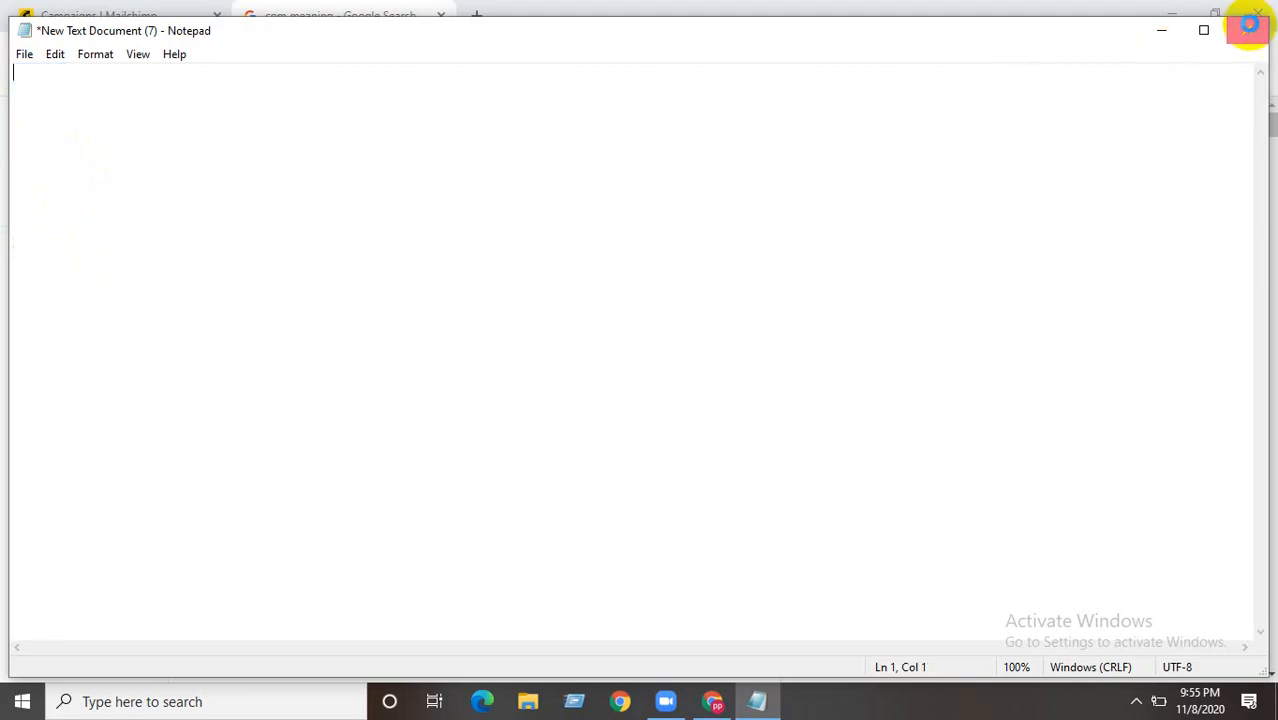
{"action": "left_click", "coordinate": [673, 373]}
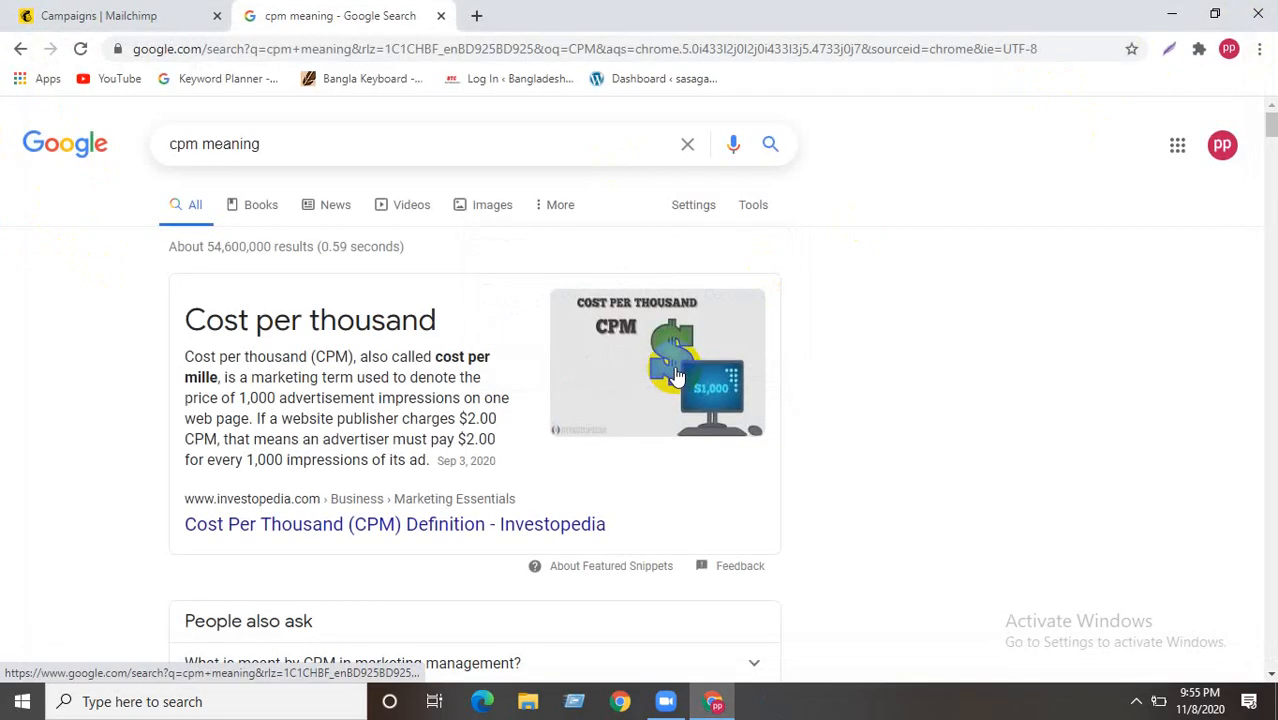
- Add a blank tab, close the 'cpm meaning' search tab, and minimize Chrome to the desktop
{"action": "left_click", "coordinate": [479, 15]}
{"action": "left_click", "coordinate": [441, 15]}
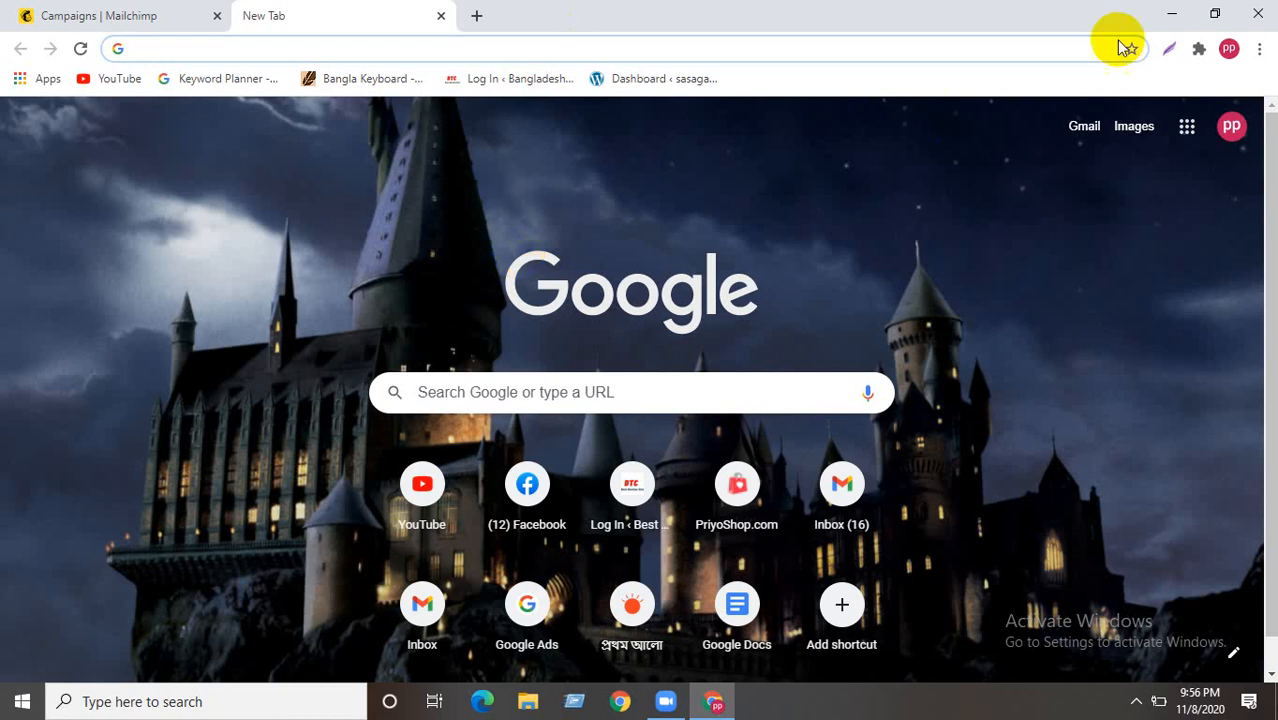
{"action": "left_click", "coordinate": [1171, 15]}
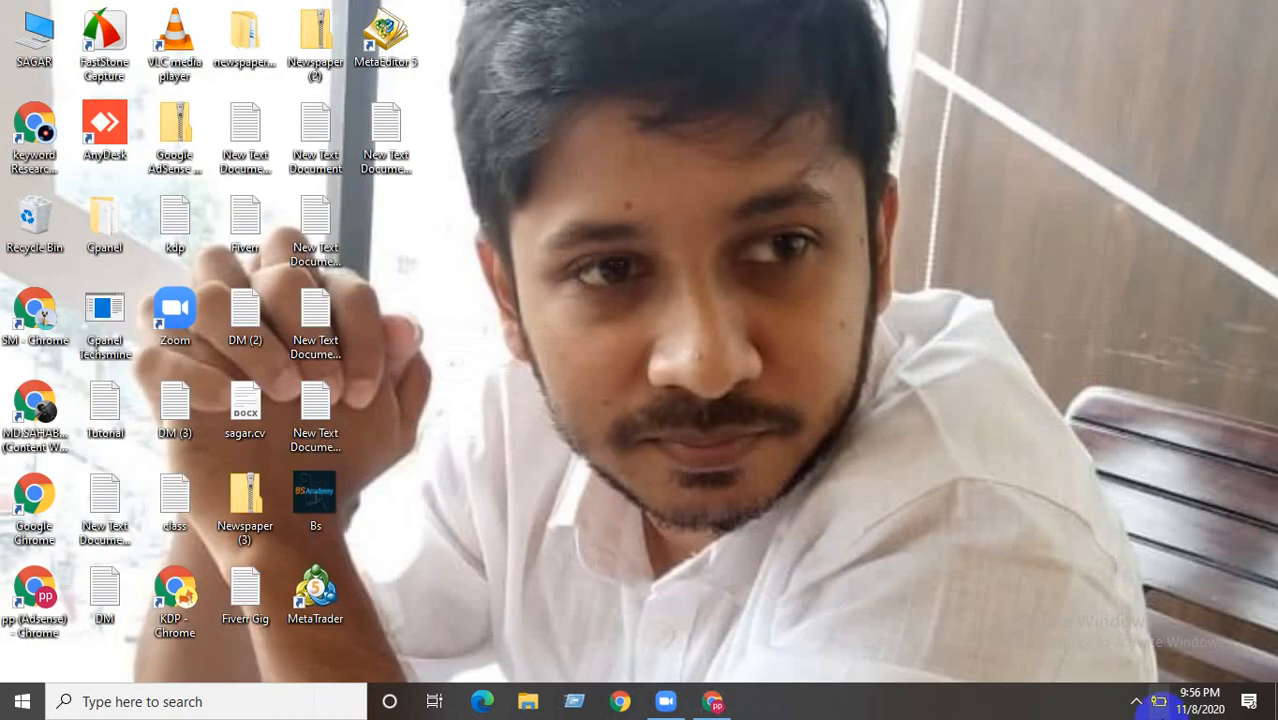